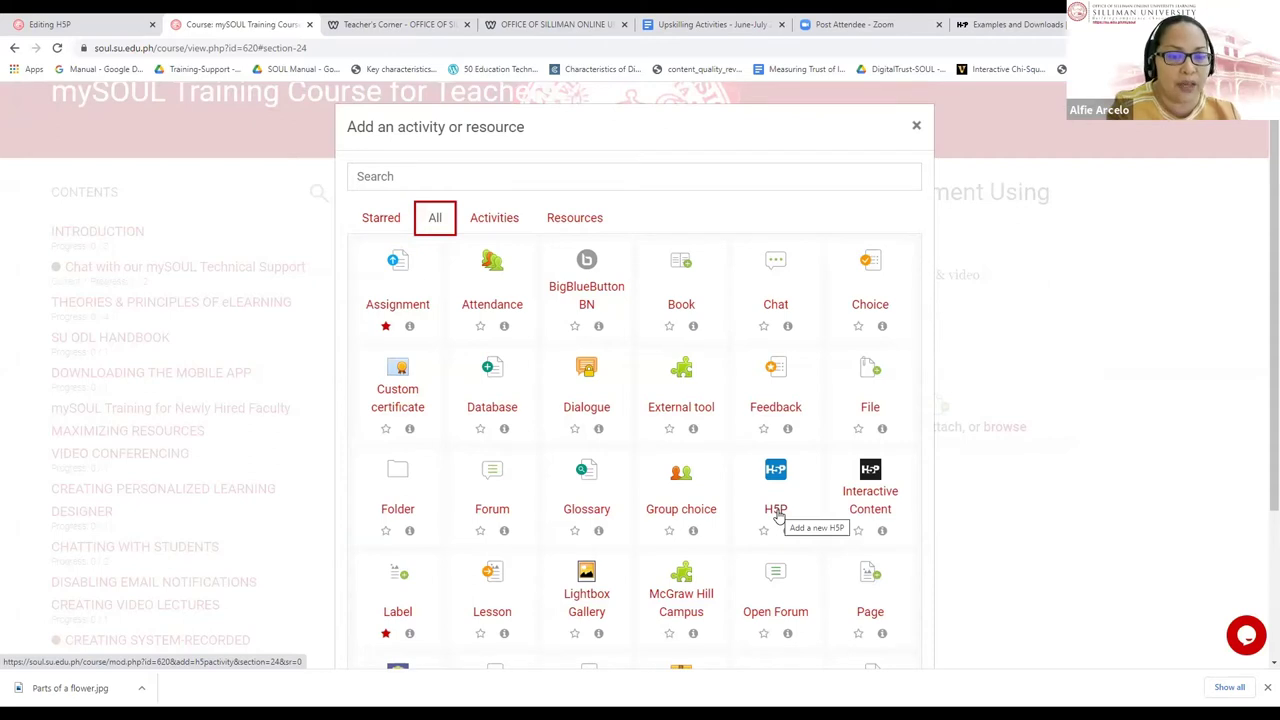
Add a new H5P activity to the course section and name it "The Evolution of ICT in Education"
left_click(777, 512)
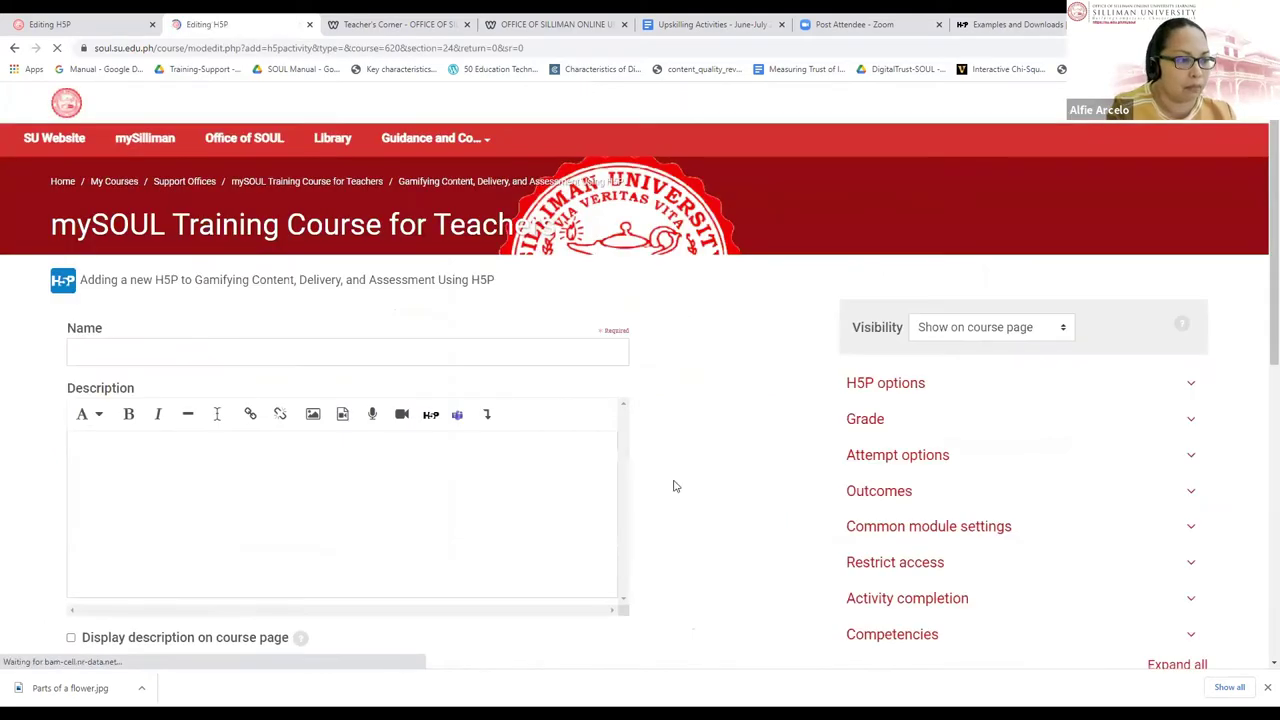
left_click(389, 354)
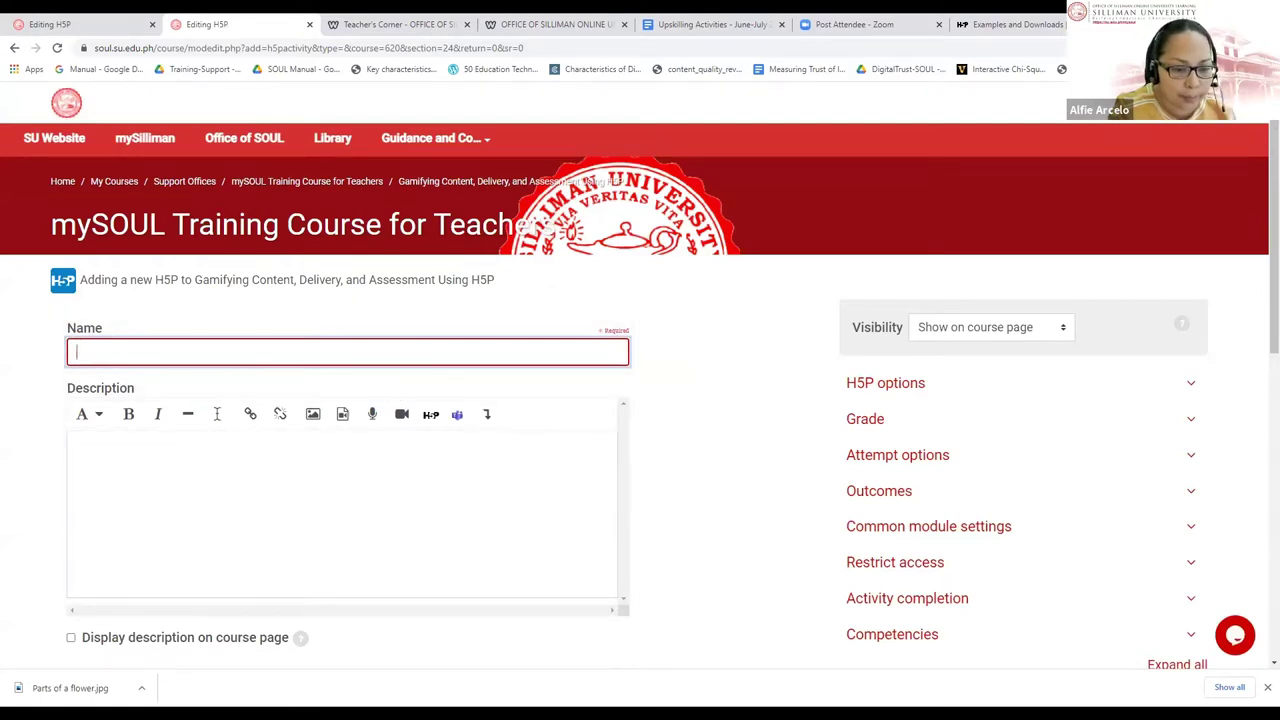
key("Tab")
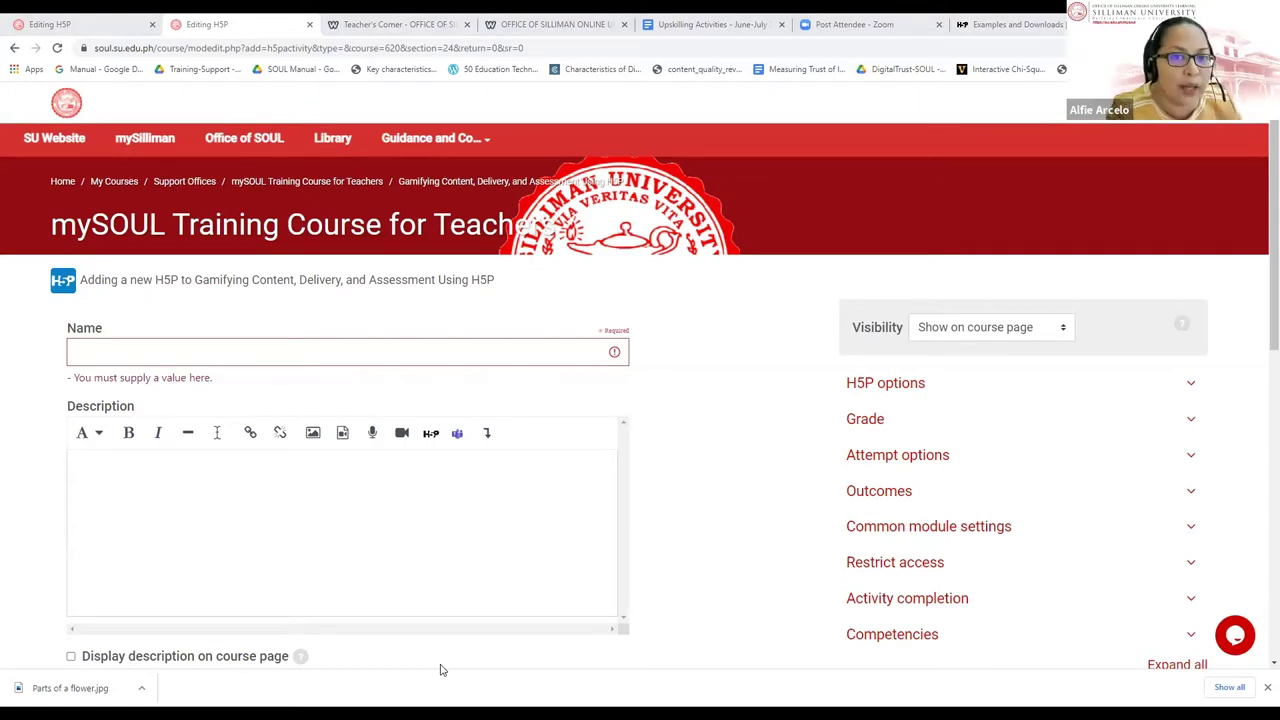
left_click(340, 351)
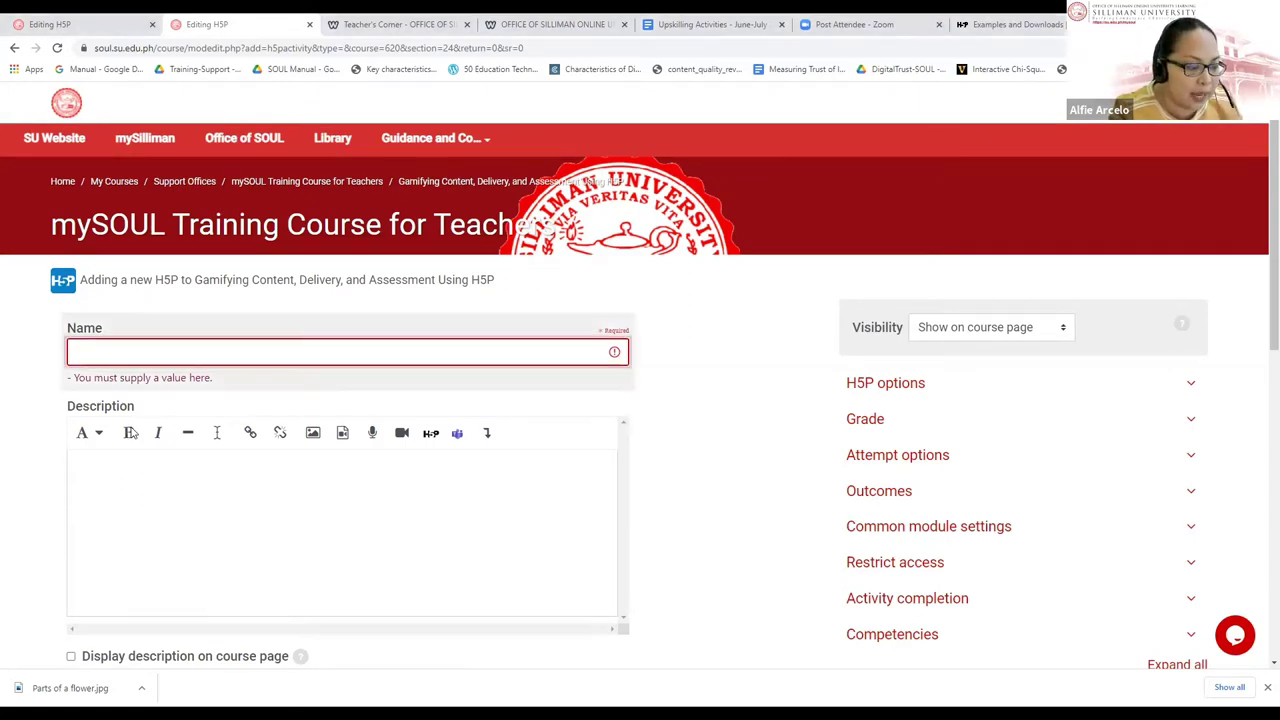
type("The Evolution of ICT in Education")
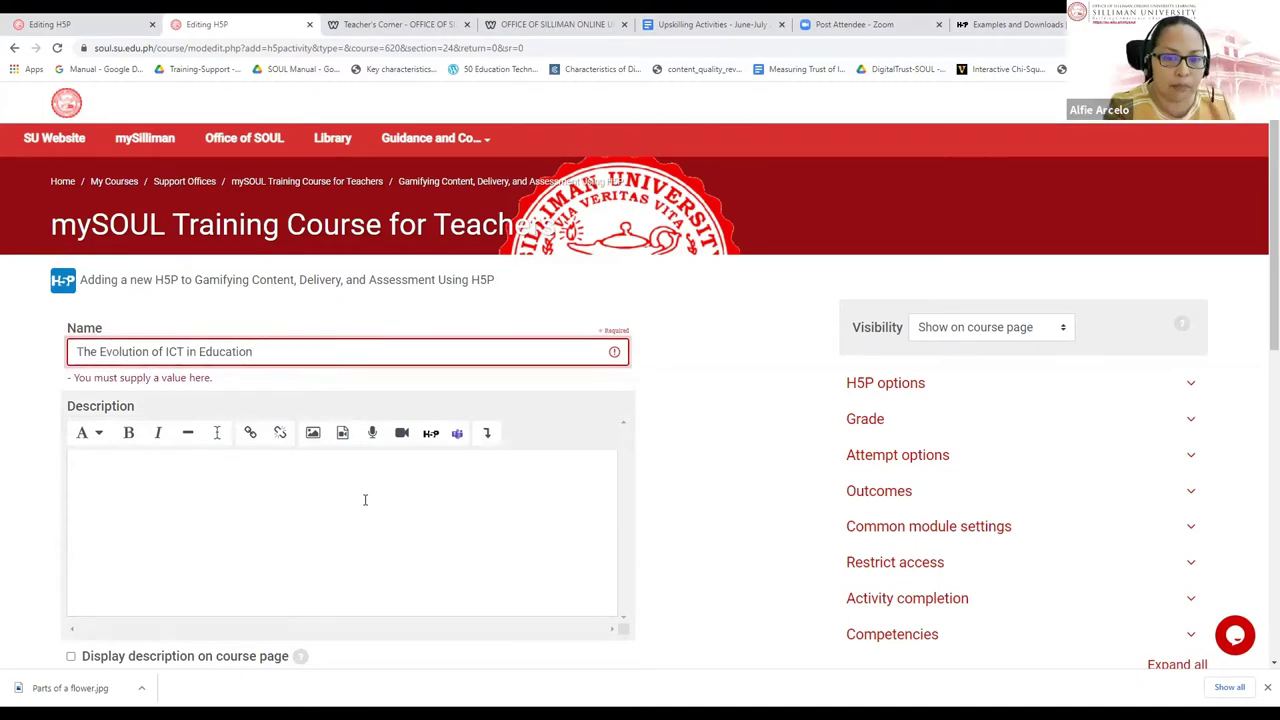
Expand the activity's H5P options and grade settings, and set the maximum grade to 5
left_click(1055, 390)
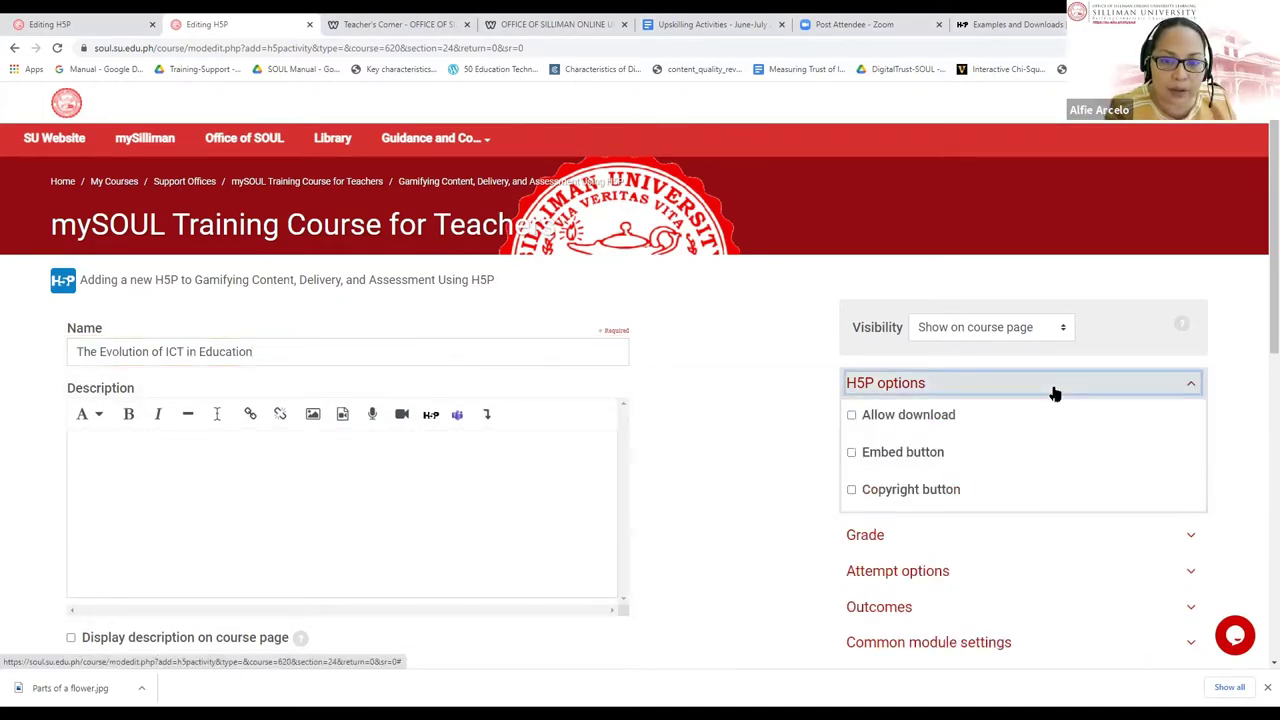
scroll(1055, 393, "down", 1)
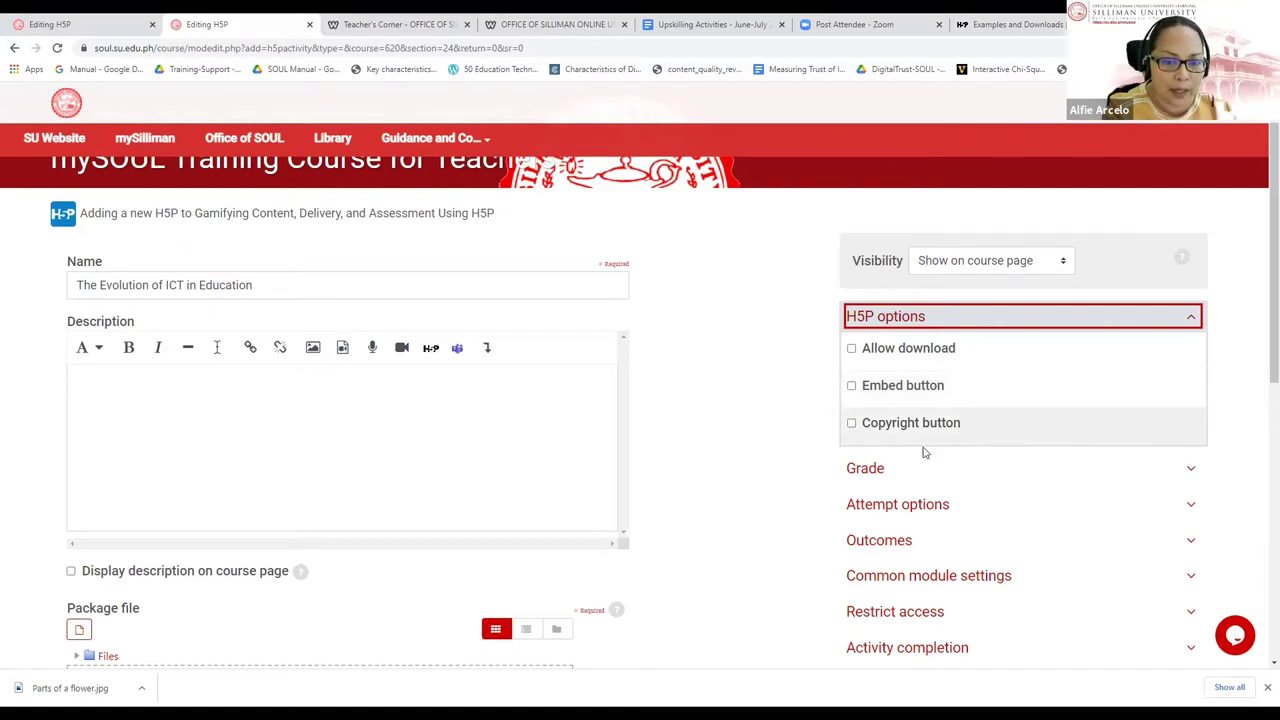
left_click(690, 477)
scroll(690, 477, "down", 1)
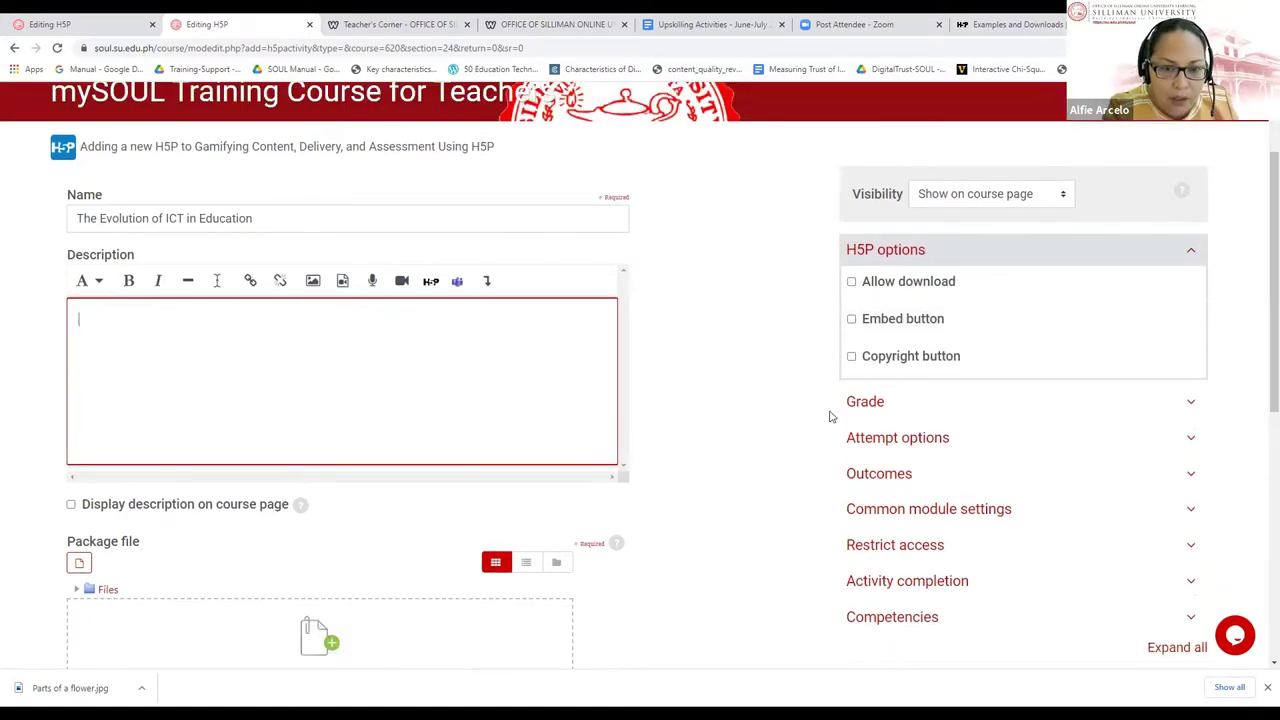
left_click(849, 405)
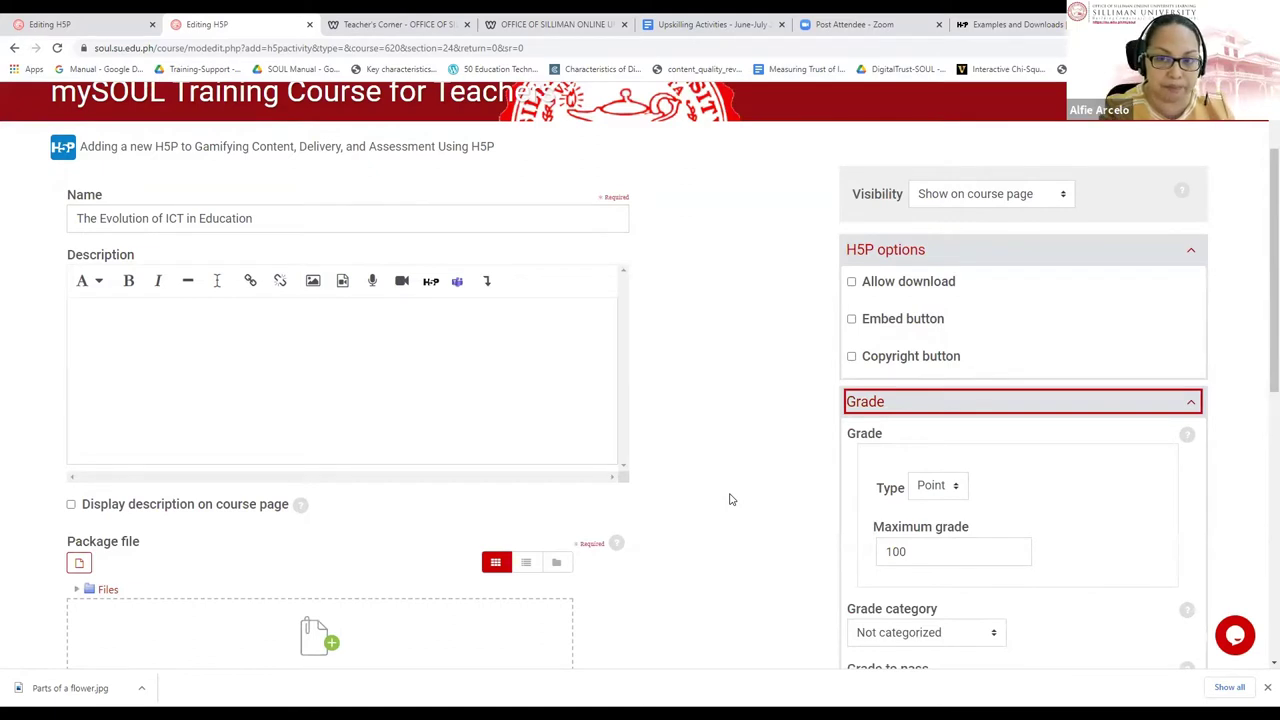
scroll(730, 500, "down", 2)
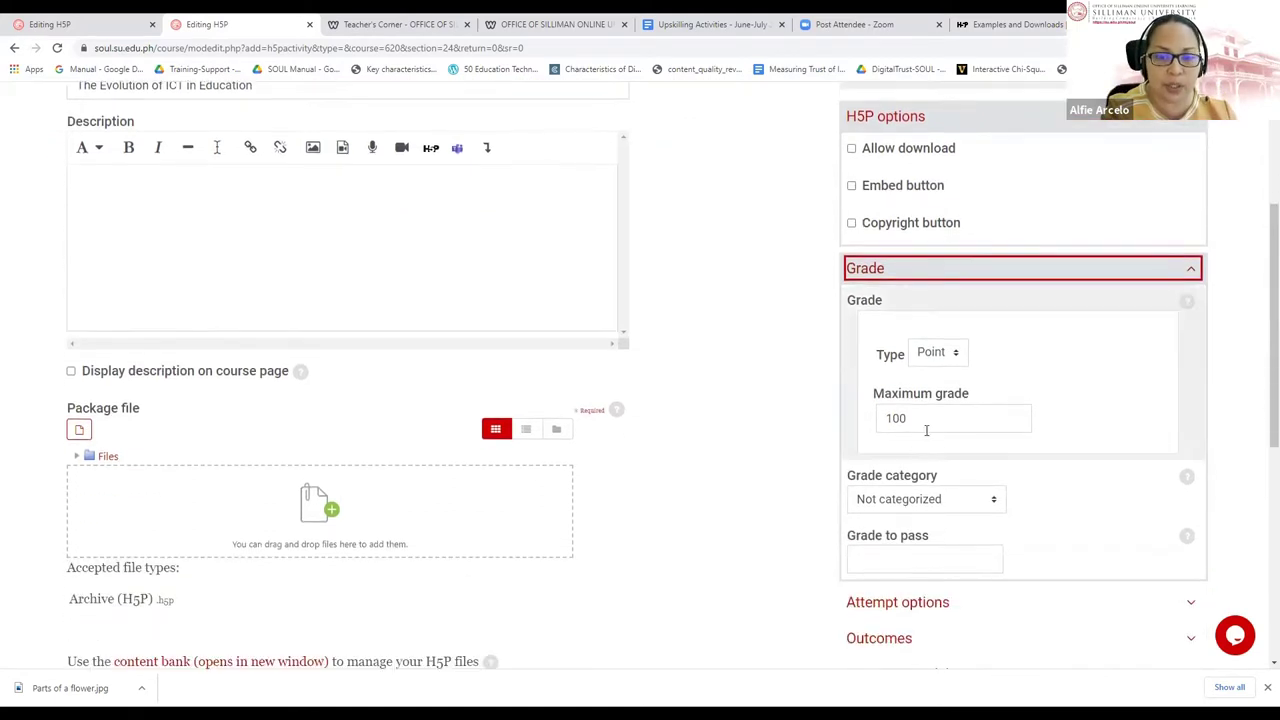
left_click_drag(926, 429, 862, 432)
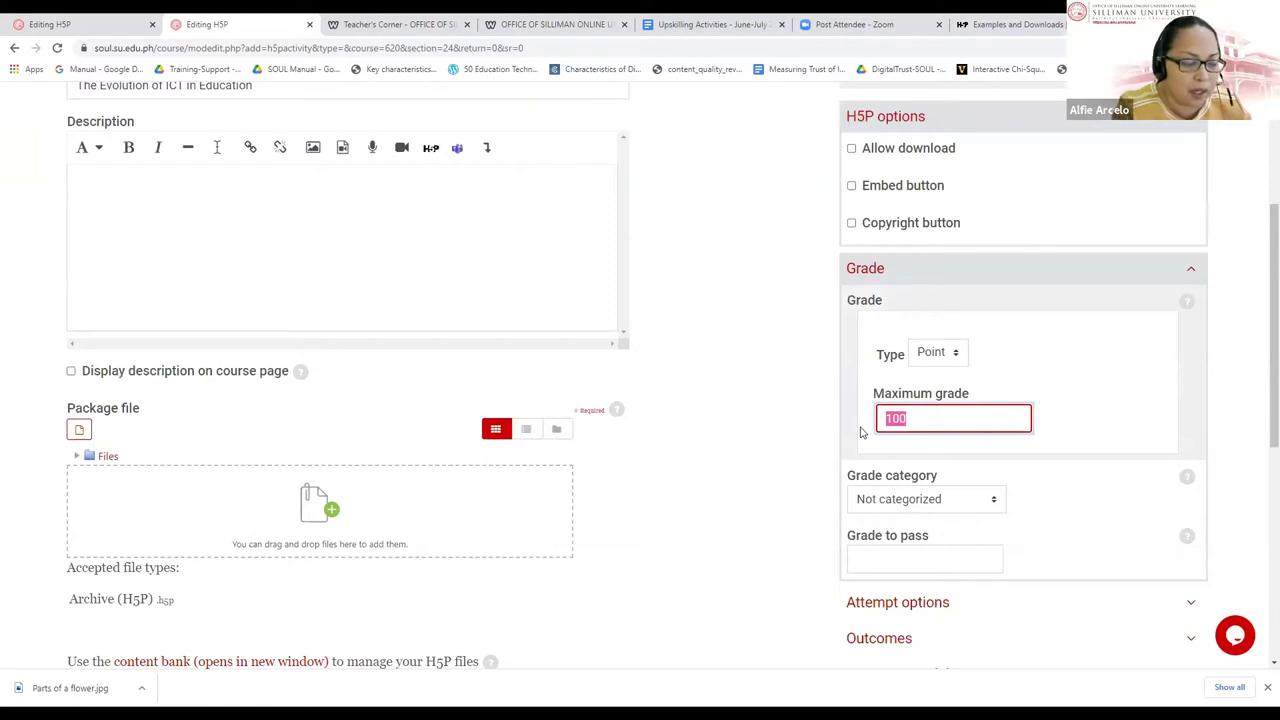
type("5")
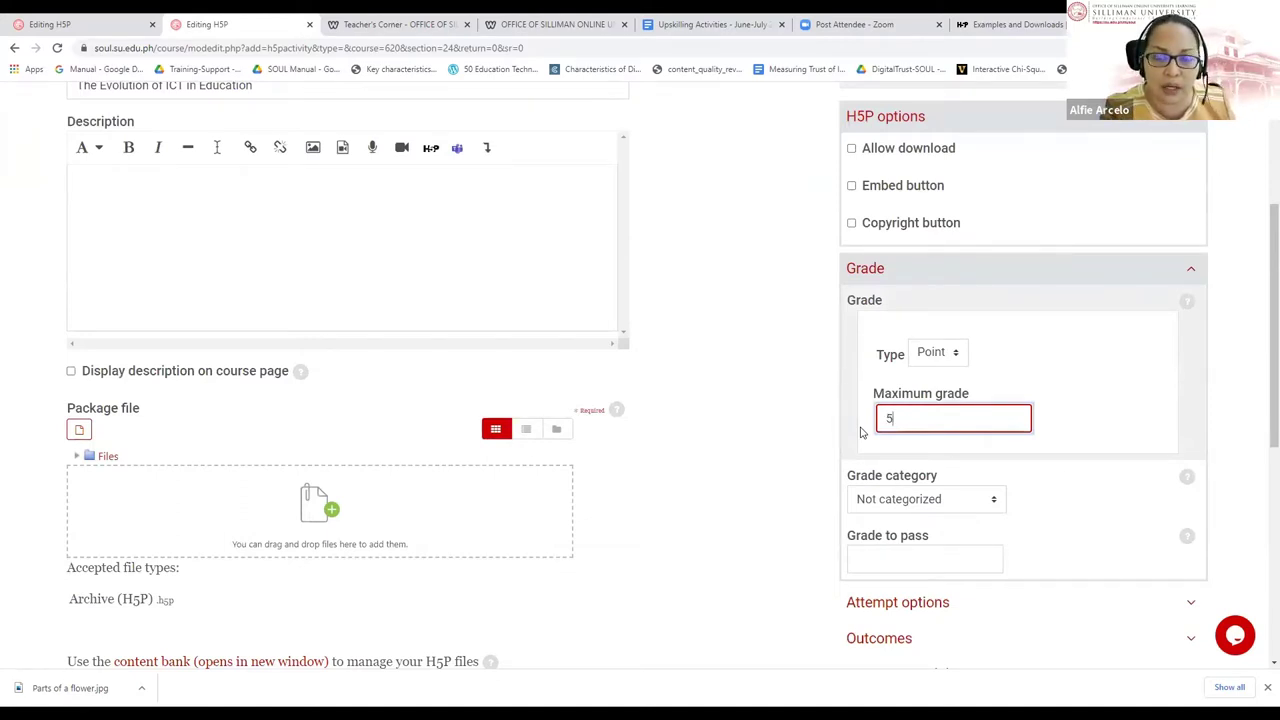
left_click(767, 452)
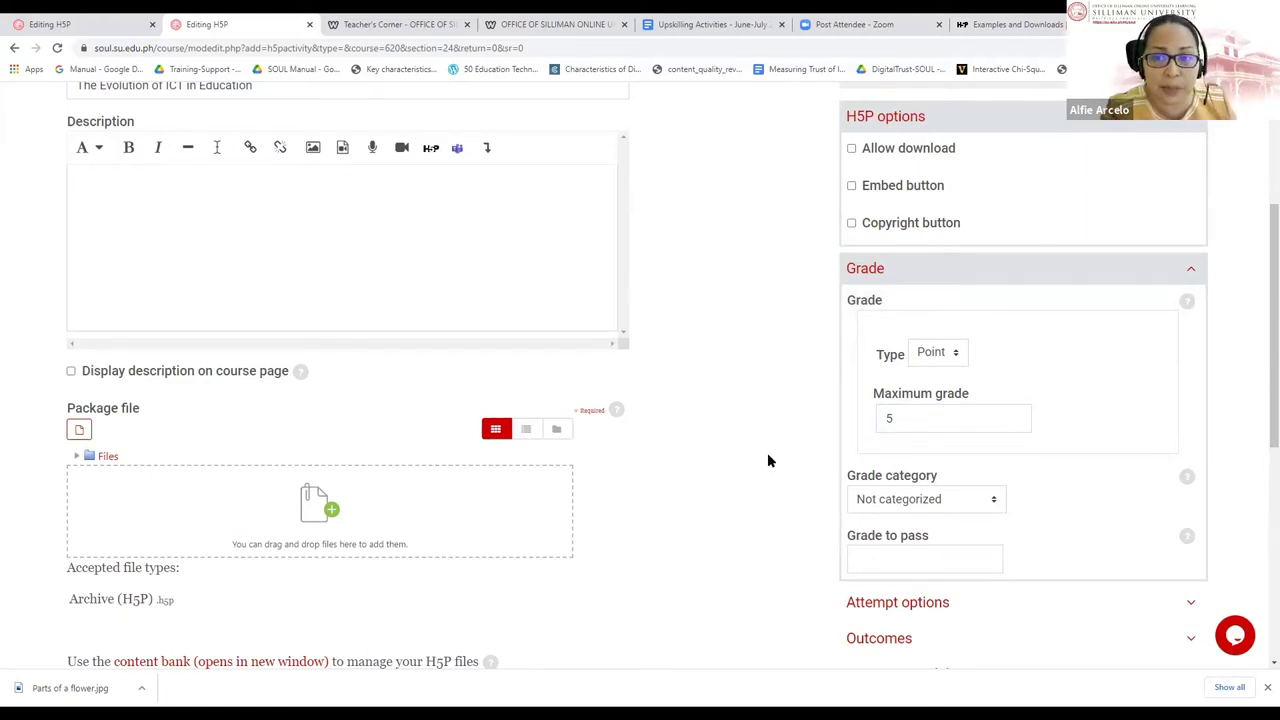
Open the course's content bank from the H5P activity form to manage the H5P files
scroll(735, 505, "down", 1)
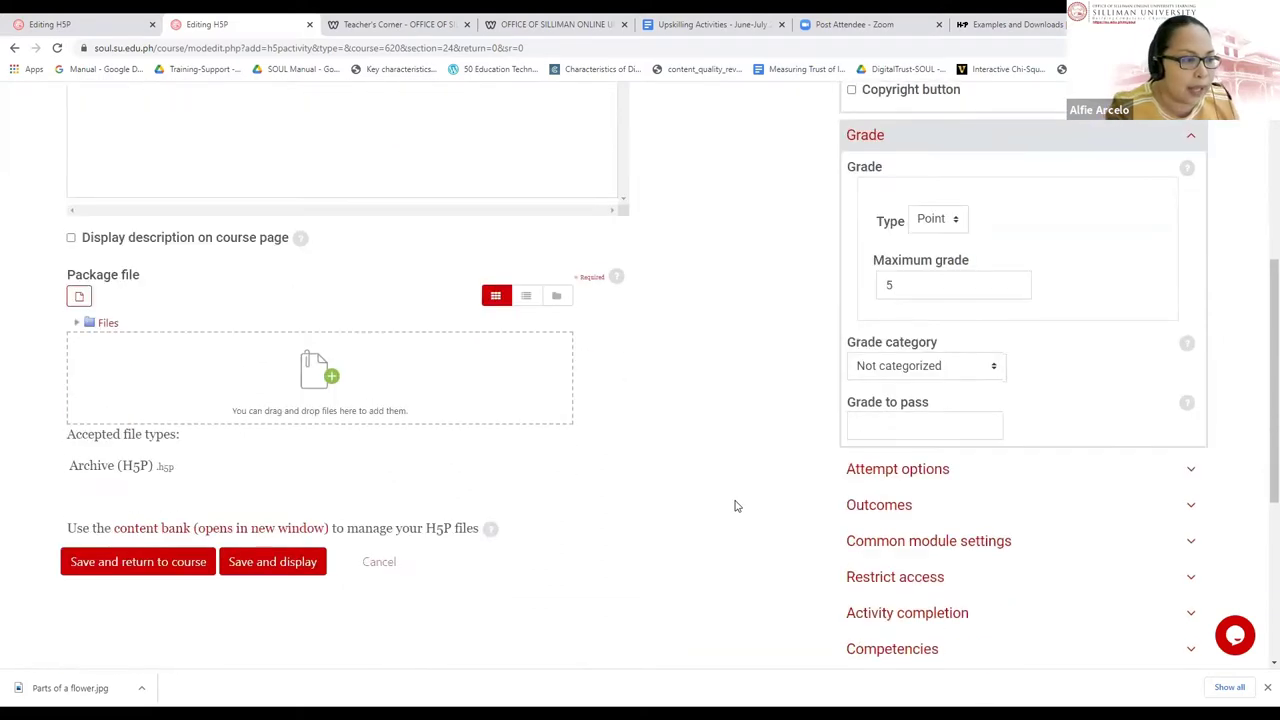
scroll(523, 520, "down", 1)
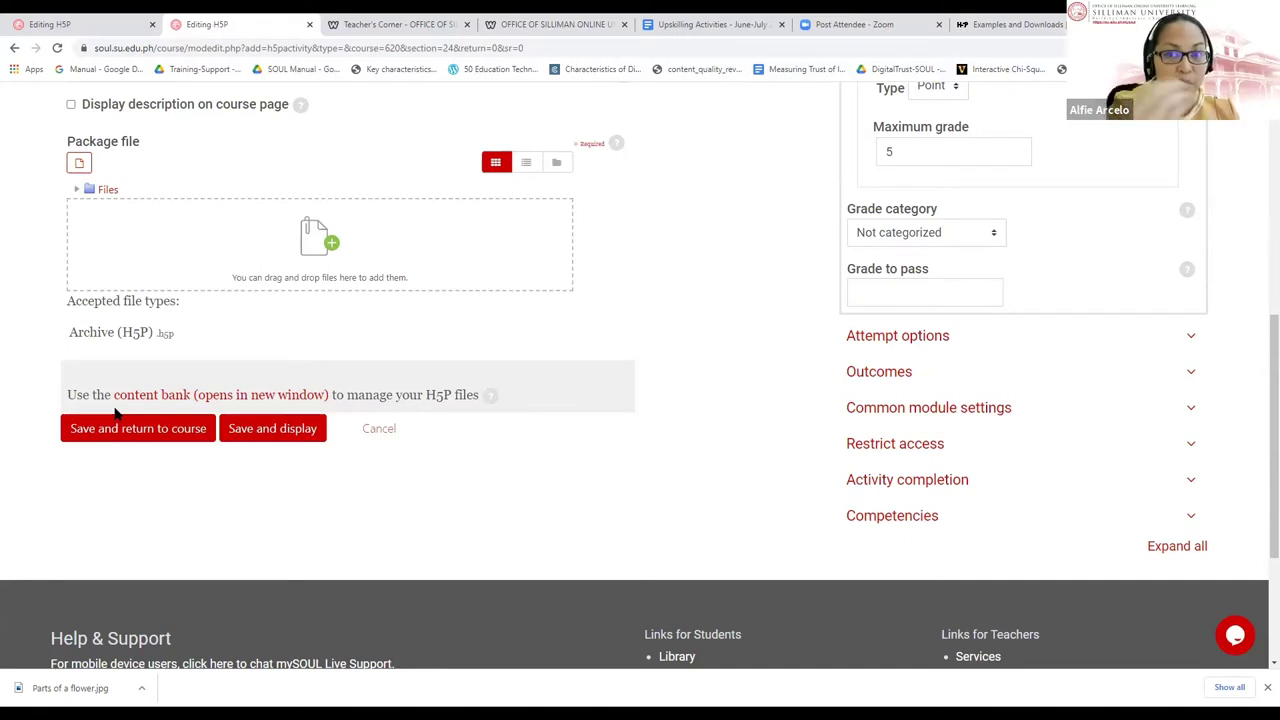
left_click(183, 402)
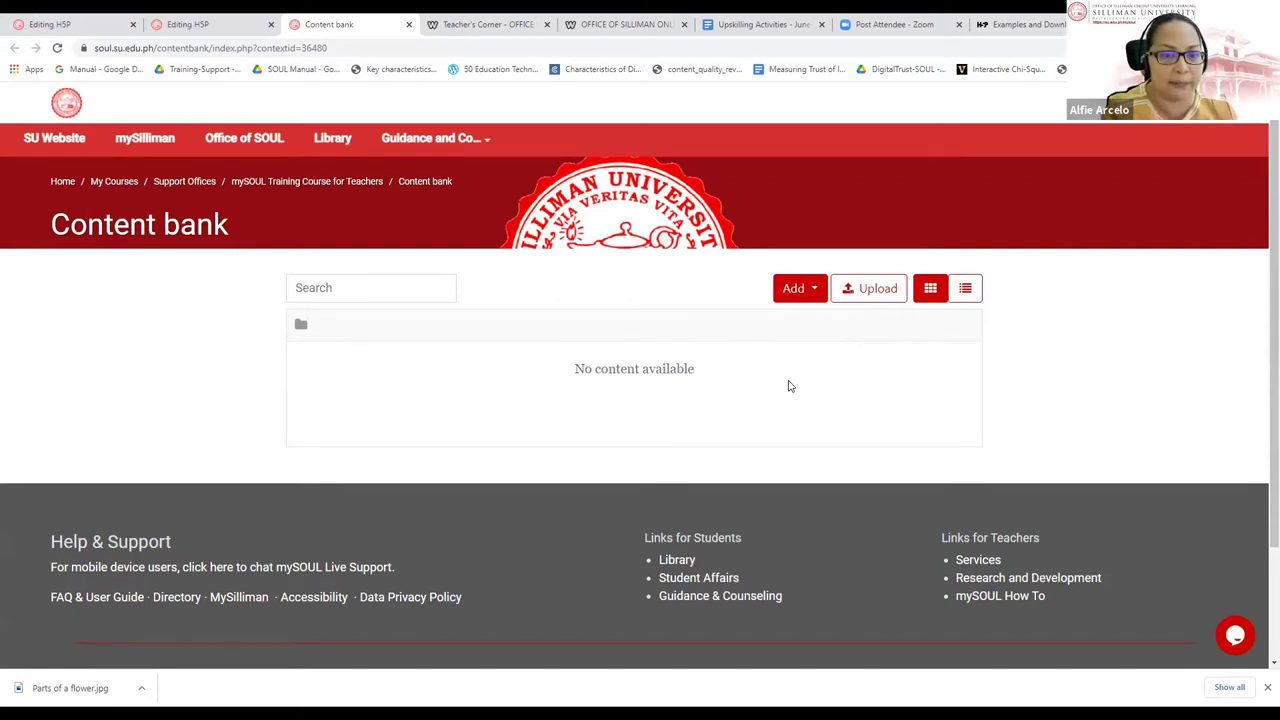
Look through the H5P interactive content types and start a new Course Presentation in the content bank
left_click(816, 292)
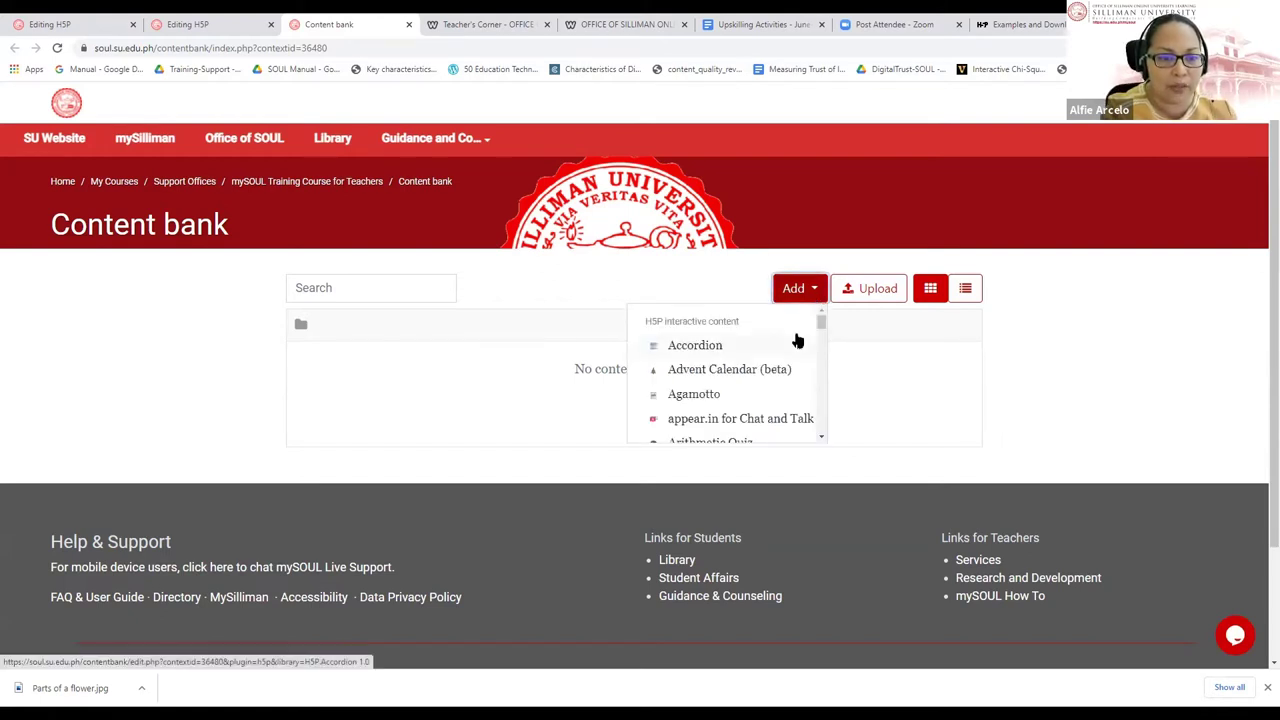
scroll(795, 347, "down", 1)
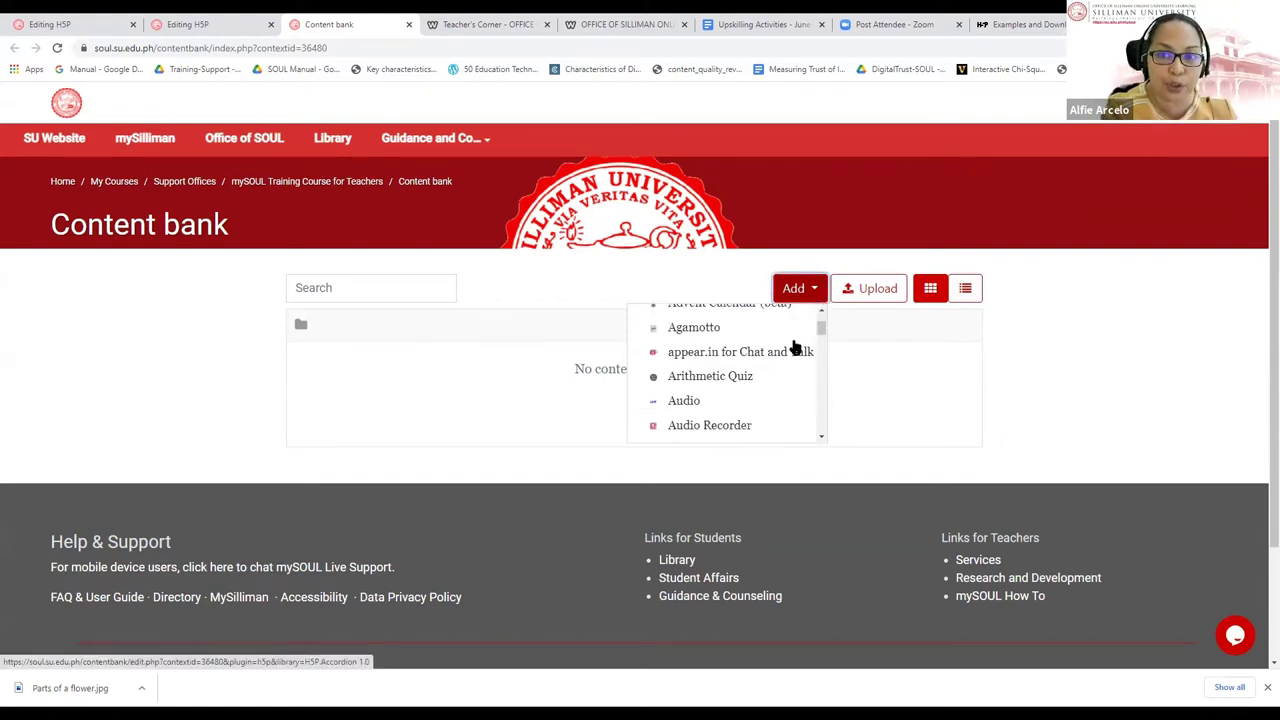
scroll(795, 347, "up", 1)
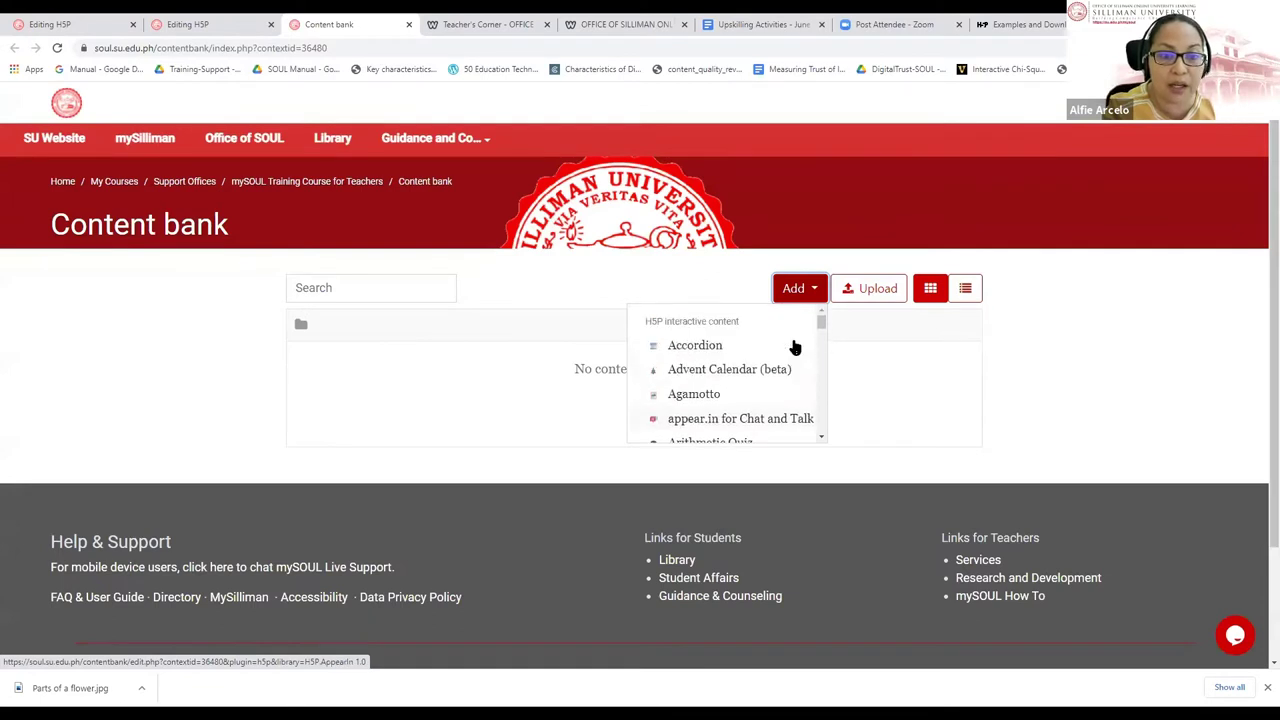
scroll(795, 347, "down", 1)
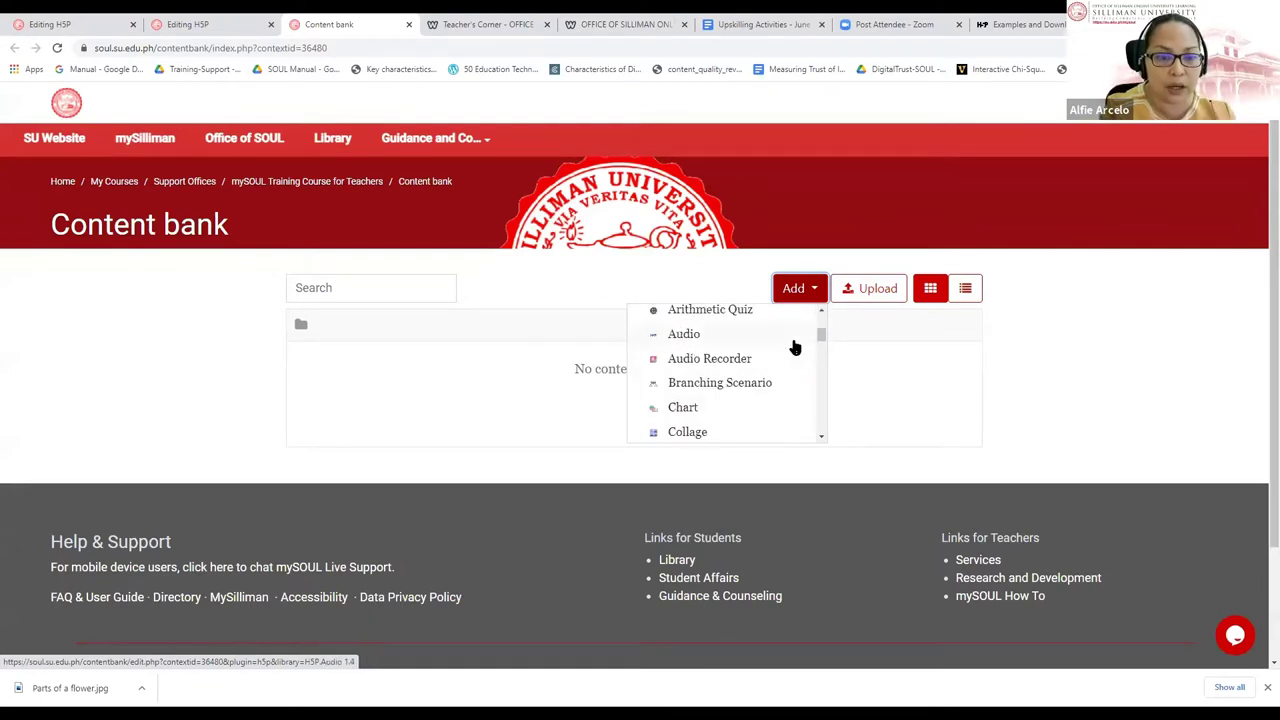
scroll(788, 378, "down", 2)
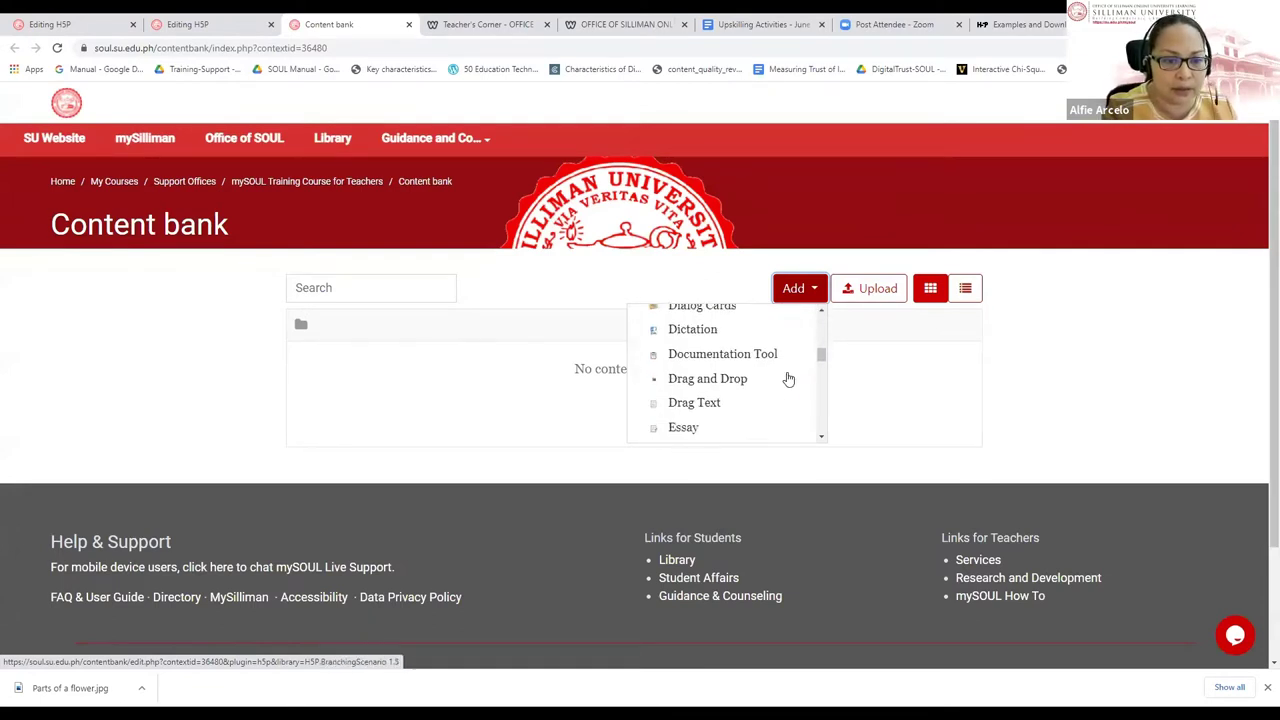
scroll(788, 378, "up", 2)
scroll(788, 378, "up", 1)
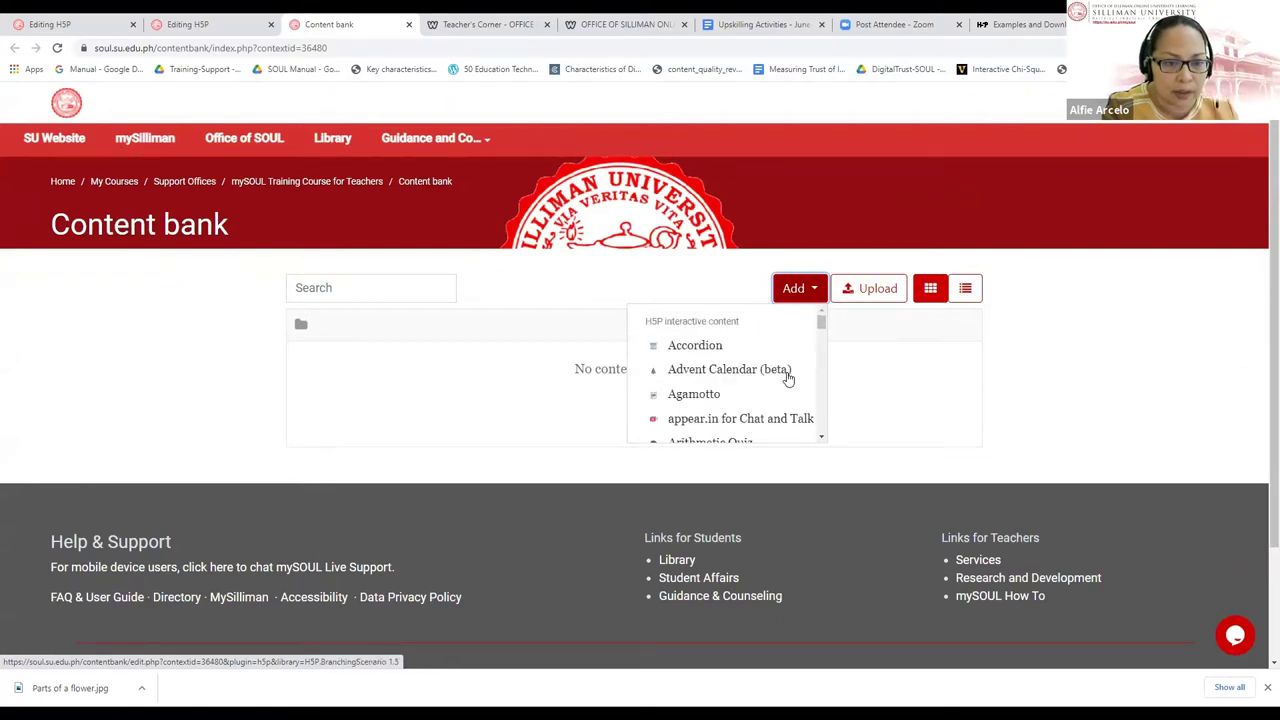
scroll(788, 378, "down", 5)
scroll(788, 378, "up", 4)
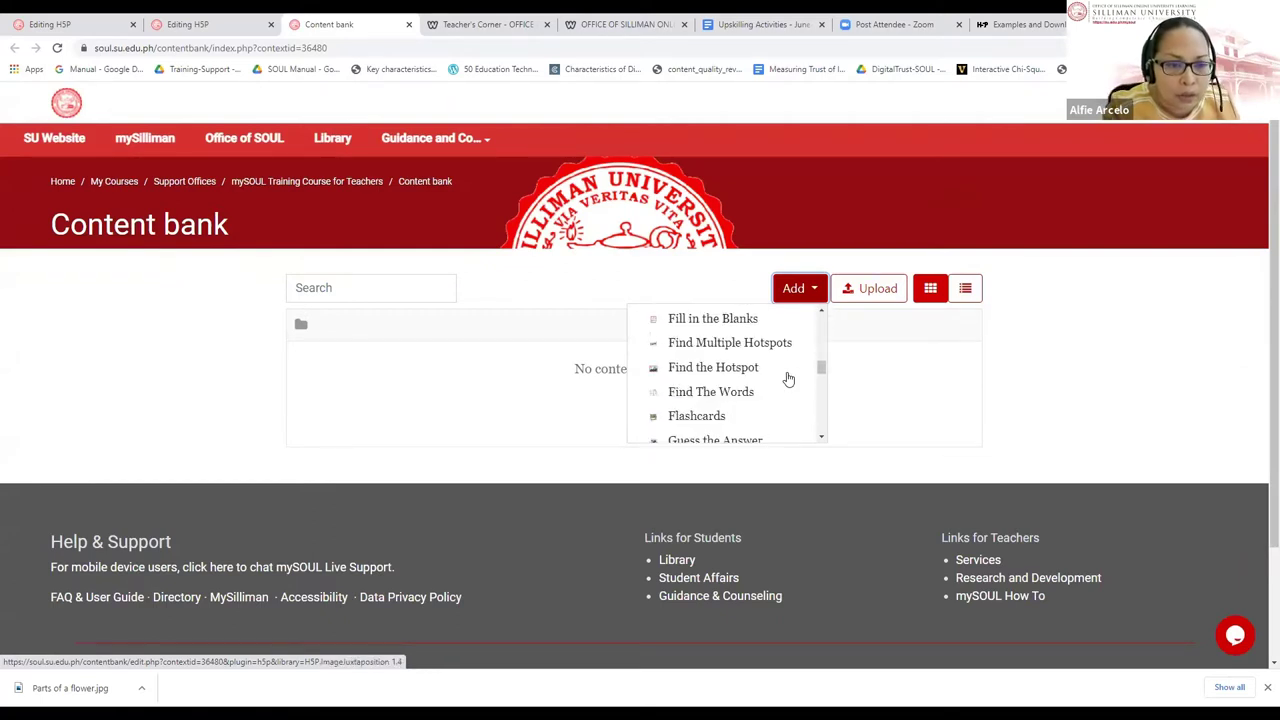
scroll(788, 378, "up", 2)
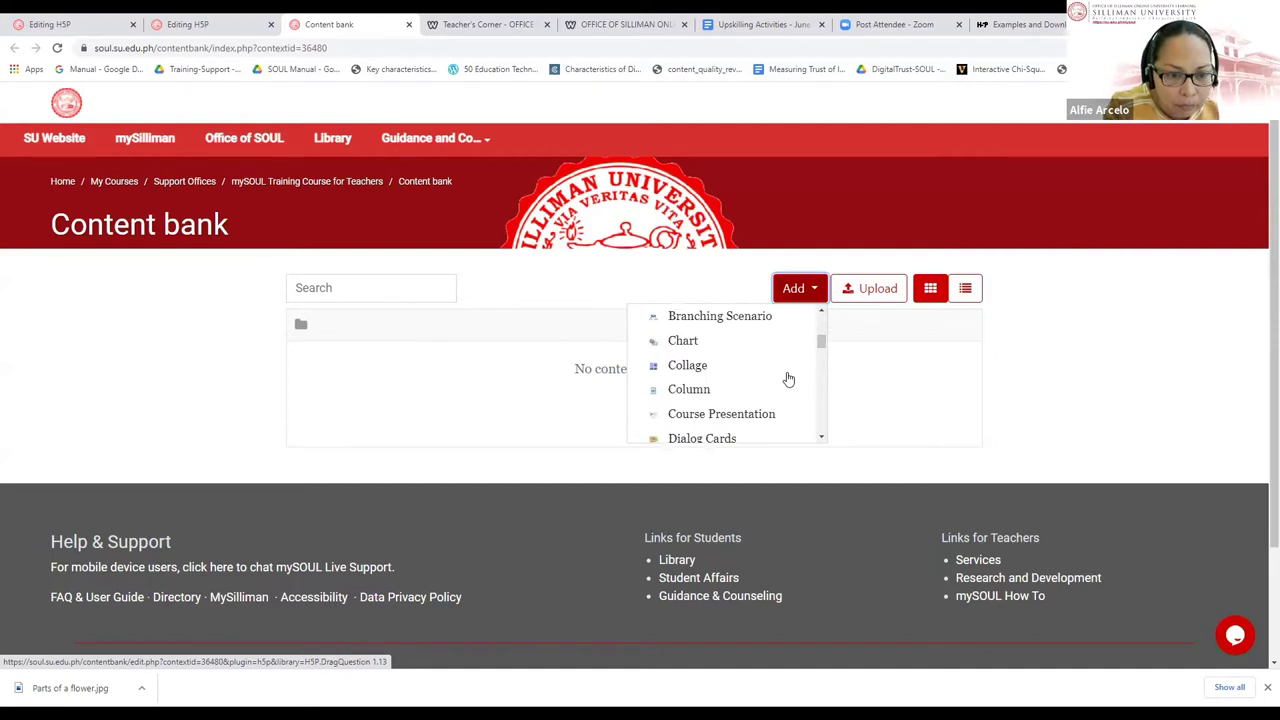
scroll(788, 378, "up", 1)
scroll(788, 378, "up", 1)
scroll(788, 378, "down", 3)
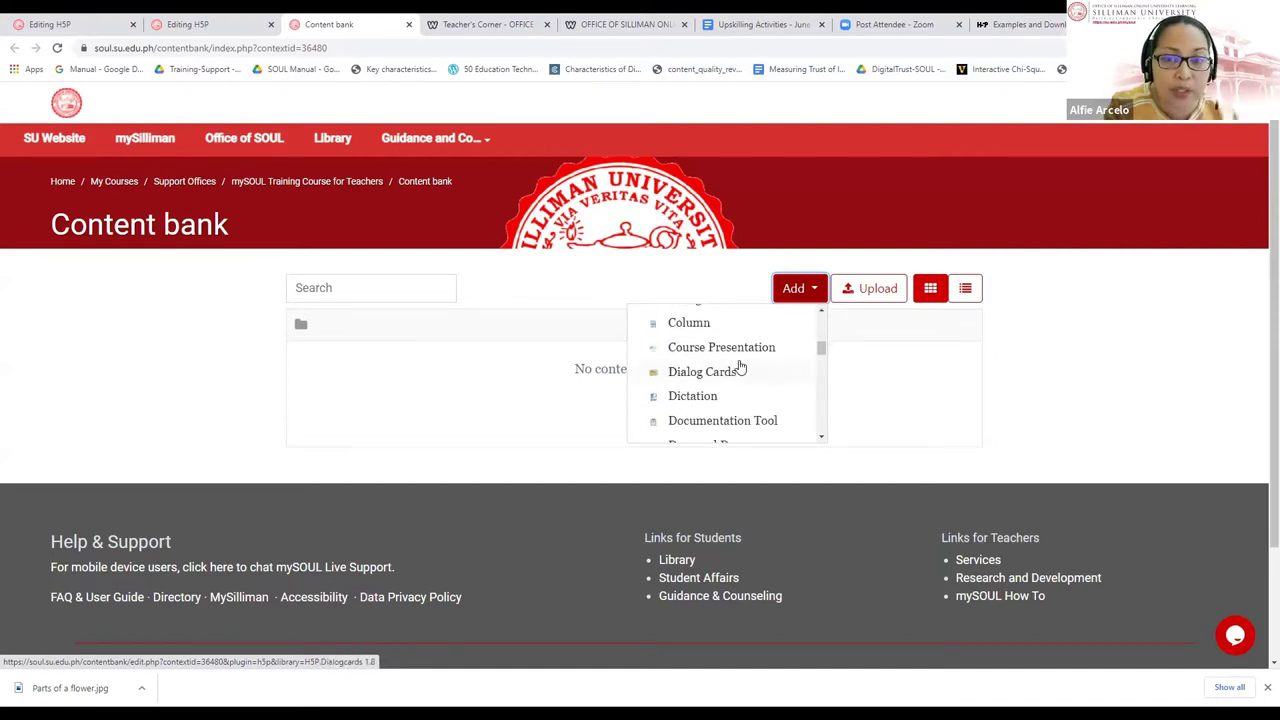
left_click(695, 352)
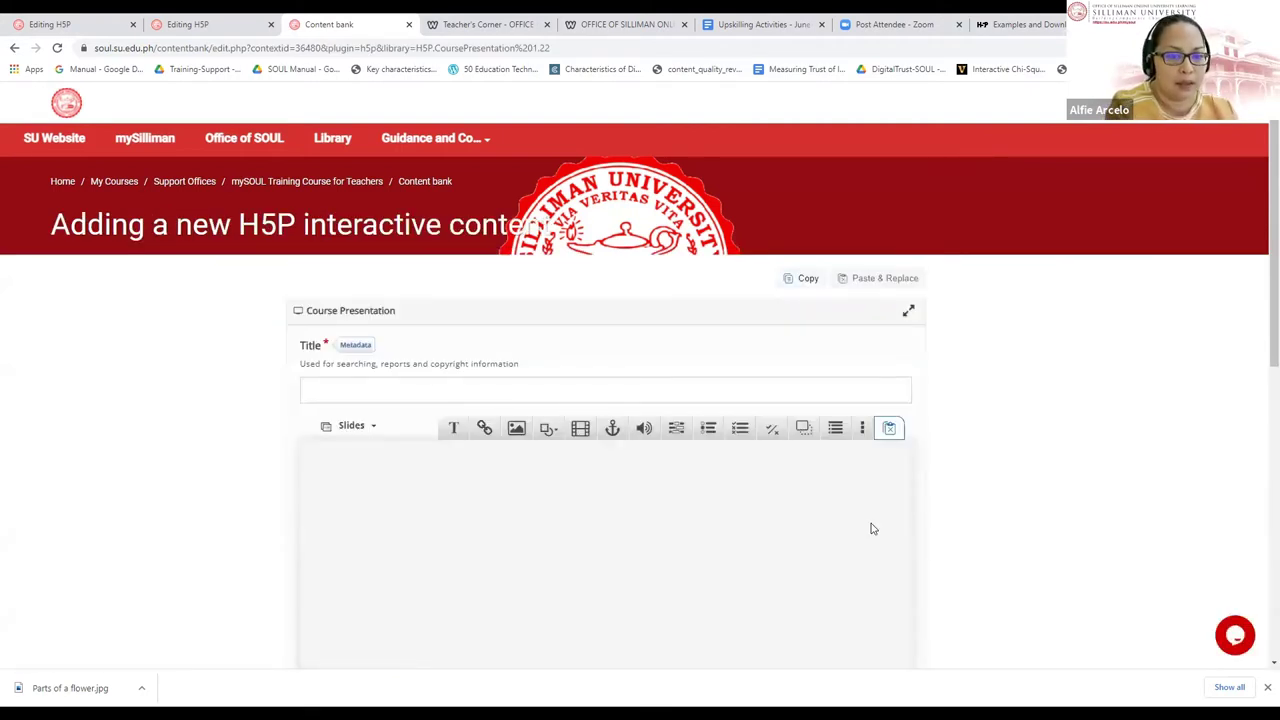
scroll(870, 528, "down", 1)
scroll(870, 528, "down", 1)
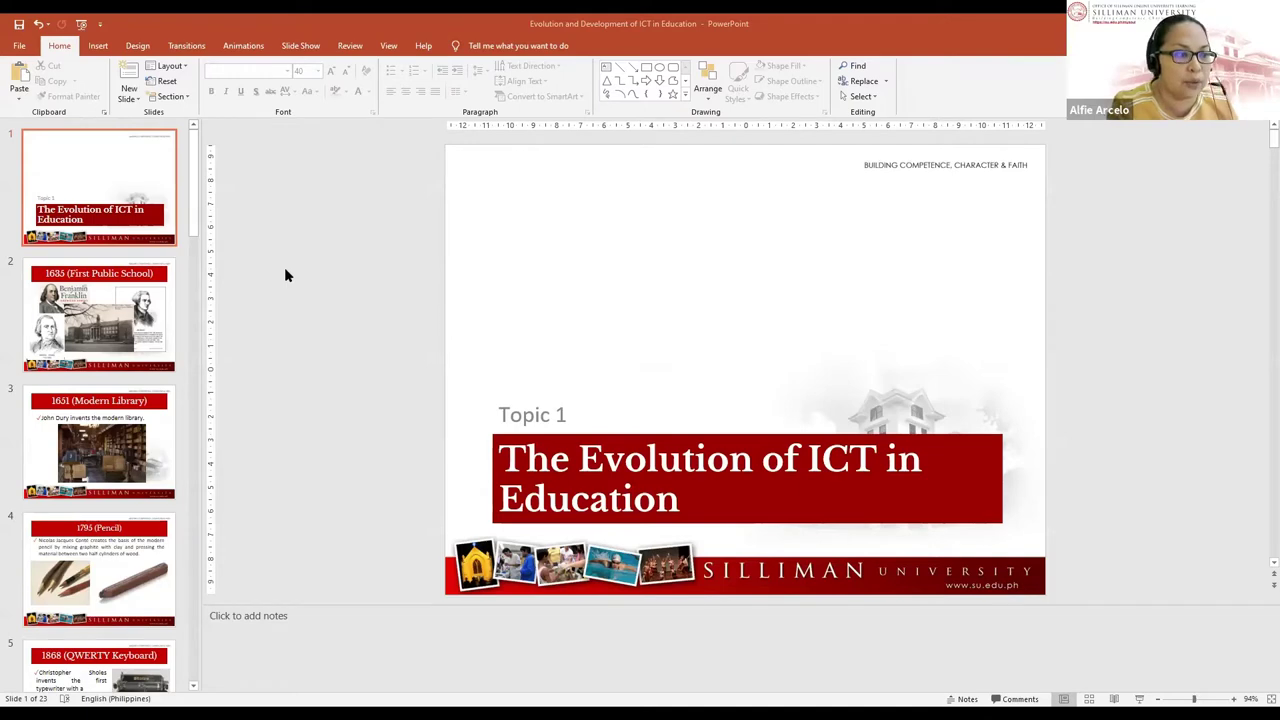
In PowerPoint, start saving a copy of the presentation into the Evolution folder inside Downloads > h5p
left_click(22, 46)
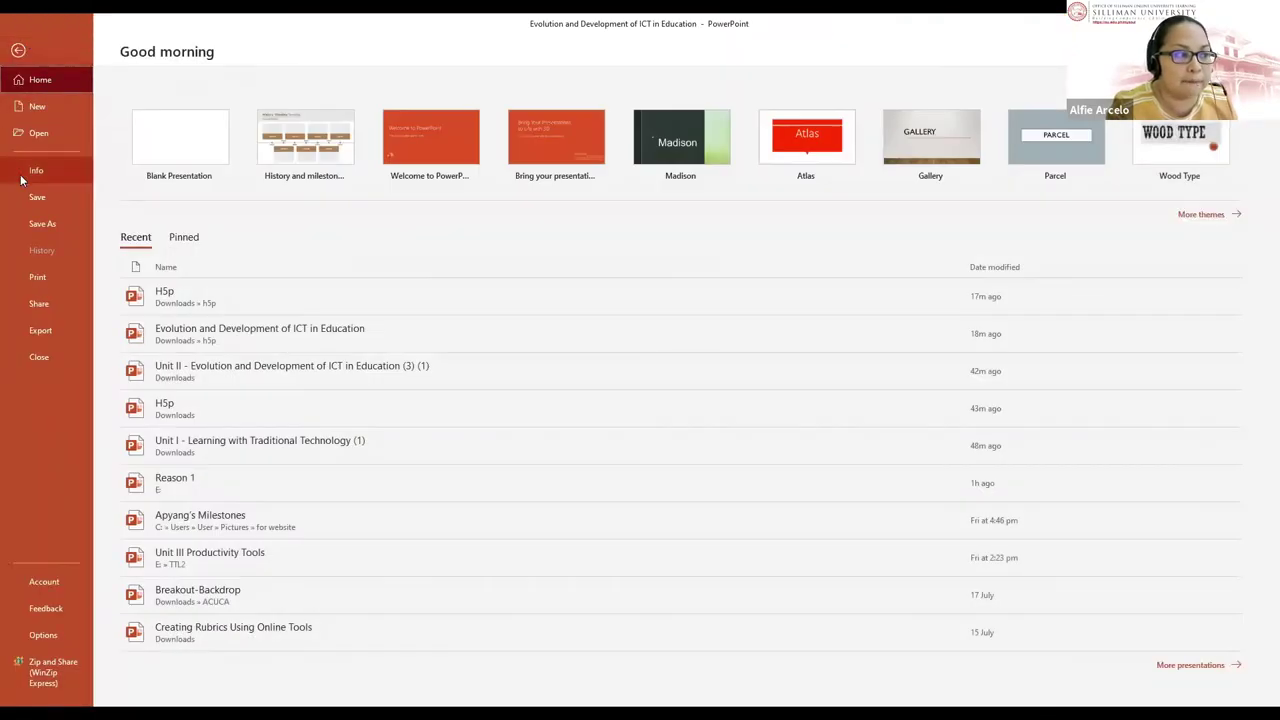
left_click(40, 223)
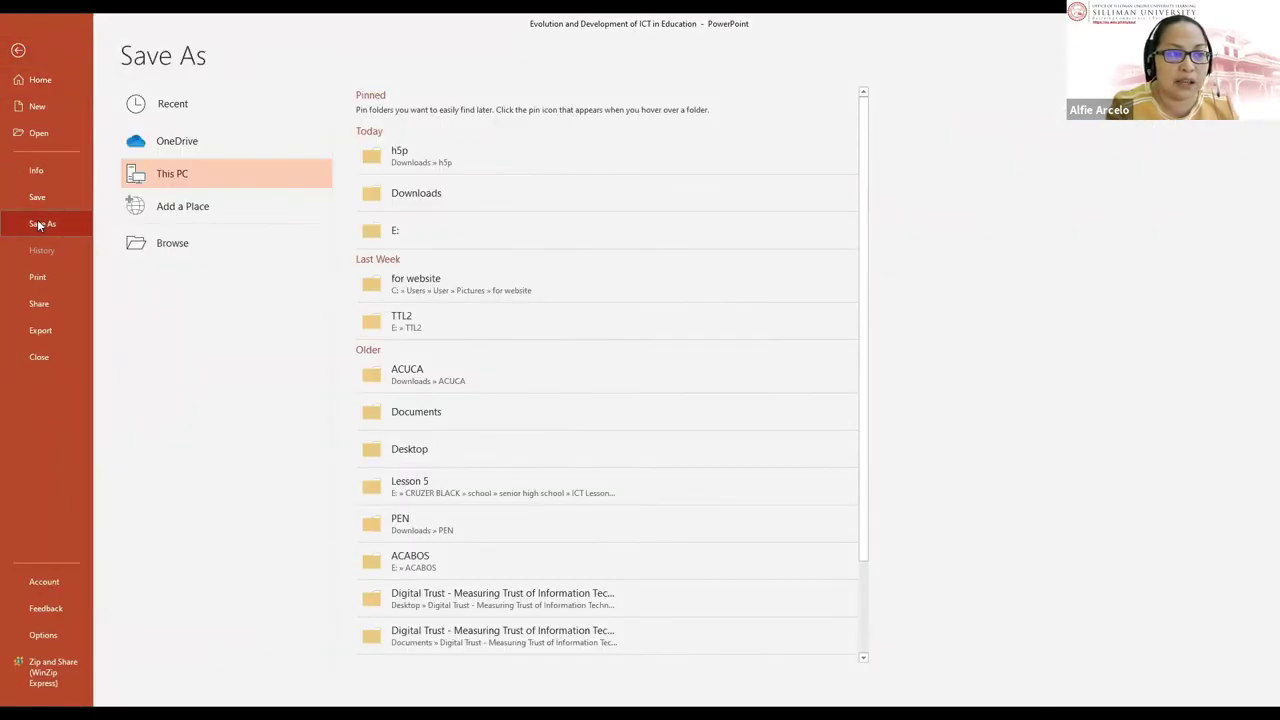
left_click(410, 163)
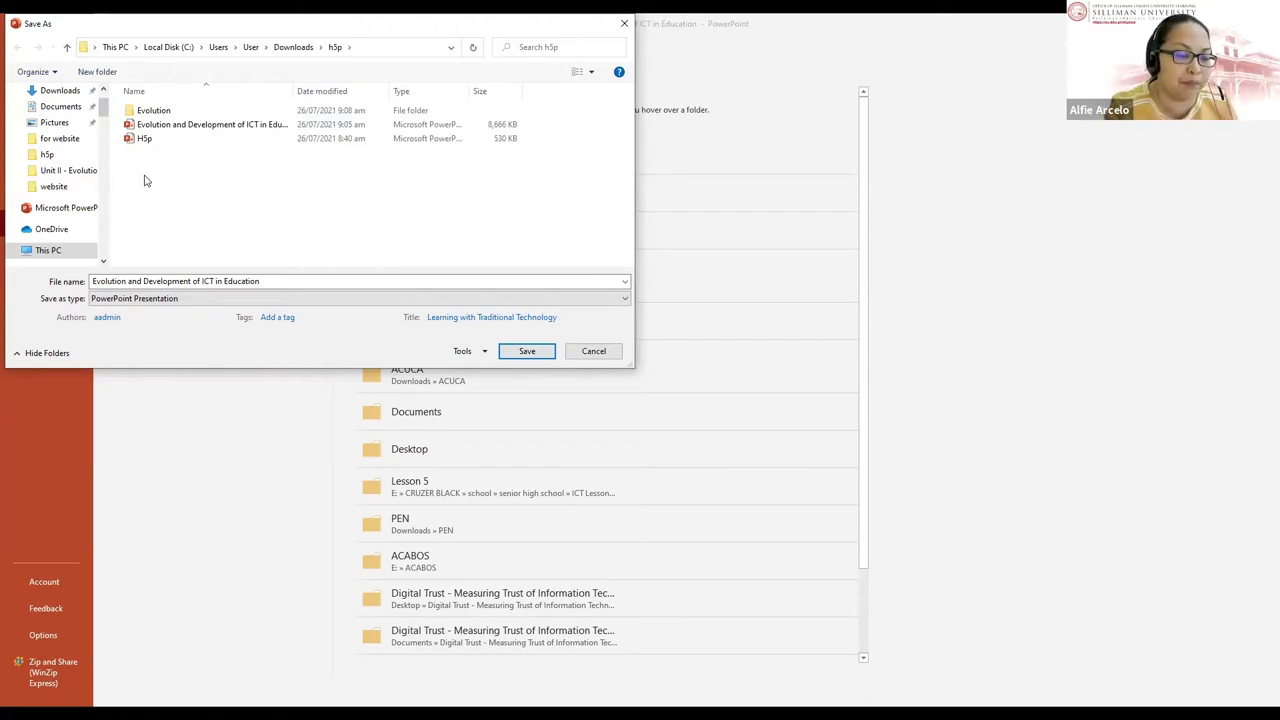
double_click(153, 110)
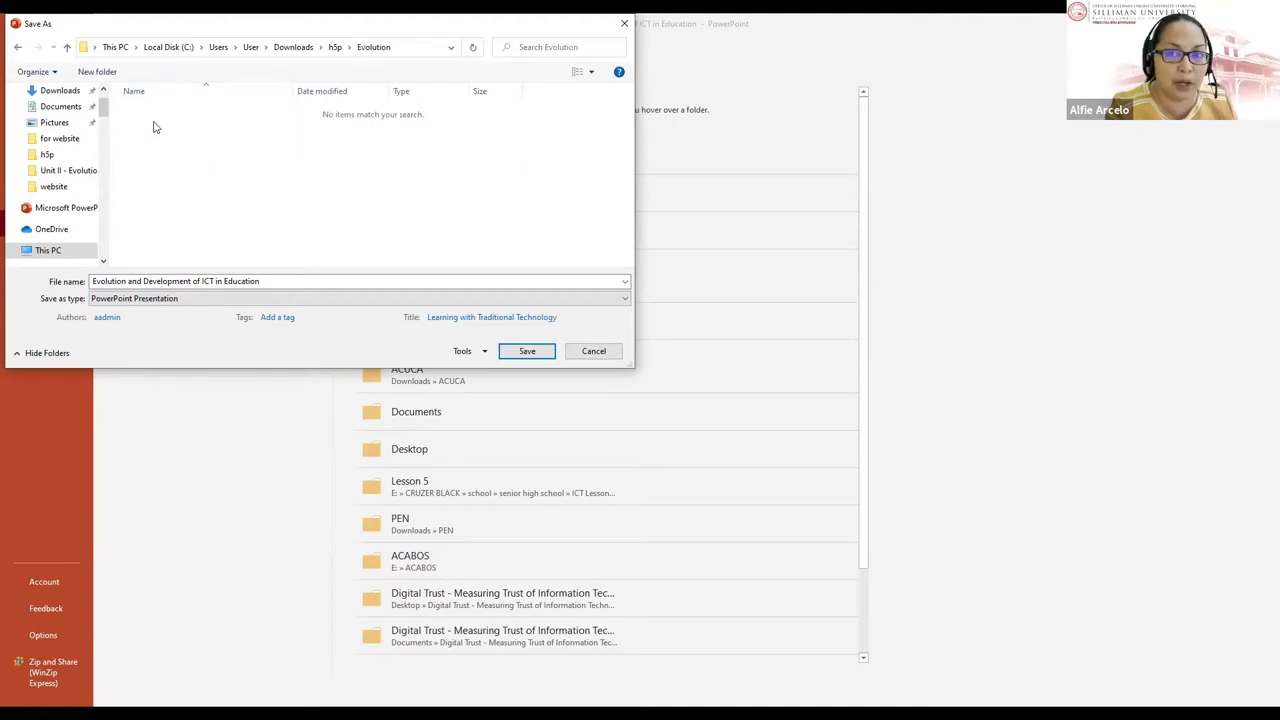
Choose JPEG File Interchange Format as the file type and export all slides as images
left_click(181, 300)
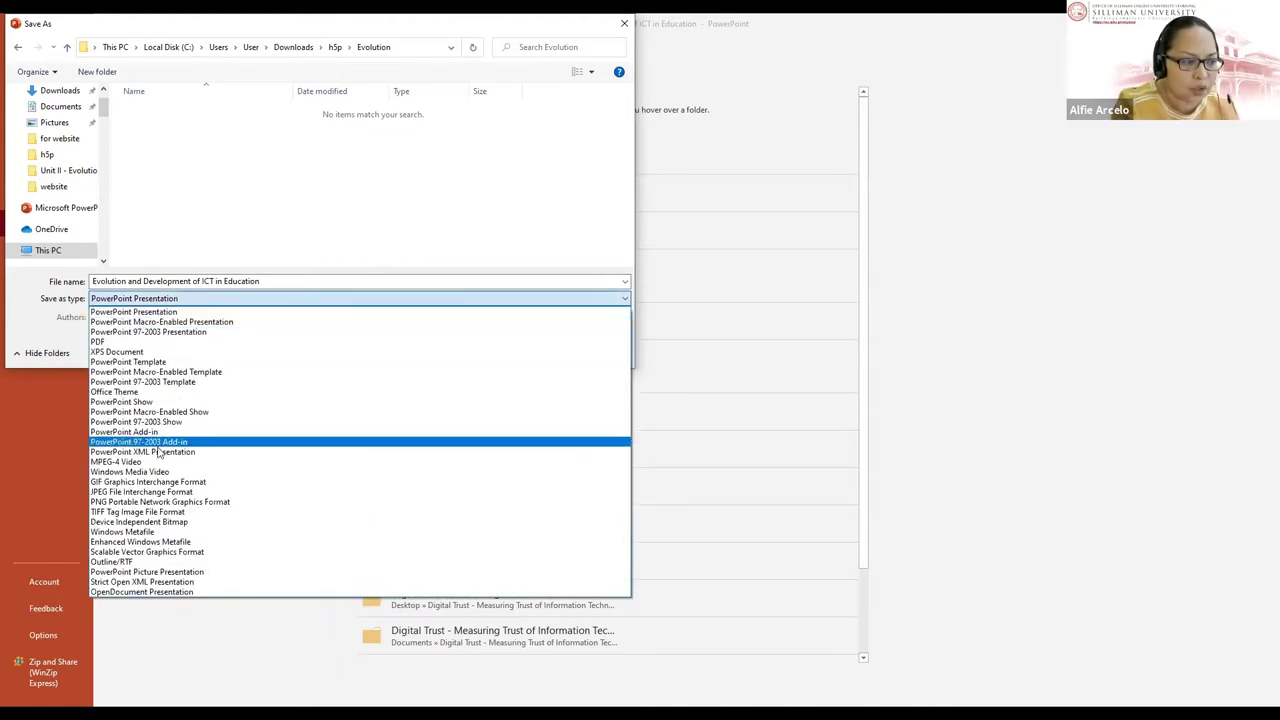
left_click(157, 492)
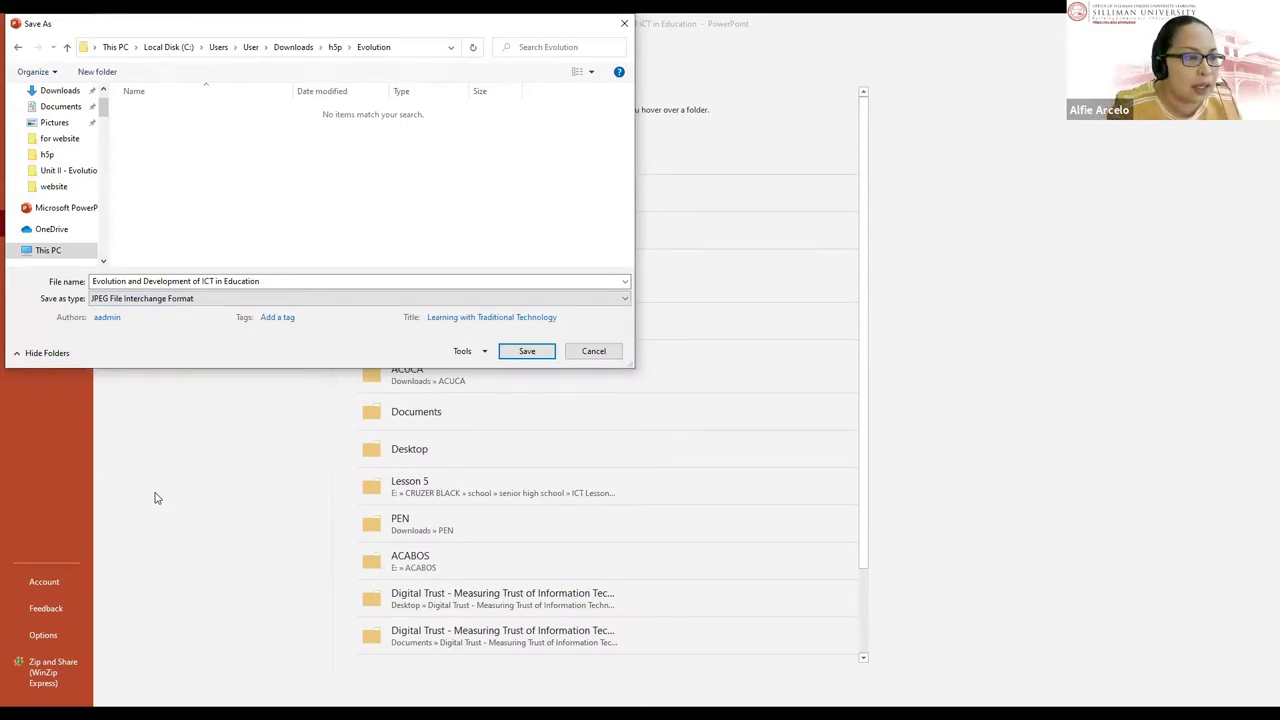
left_click(530, 358)
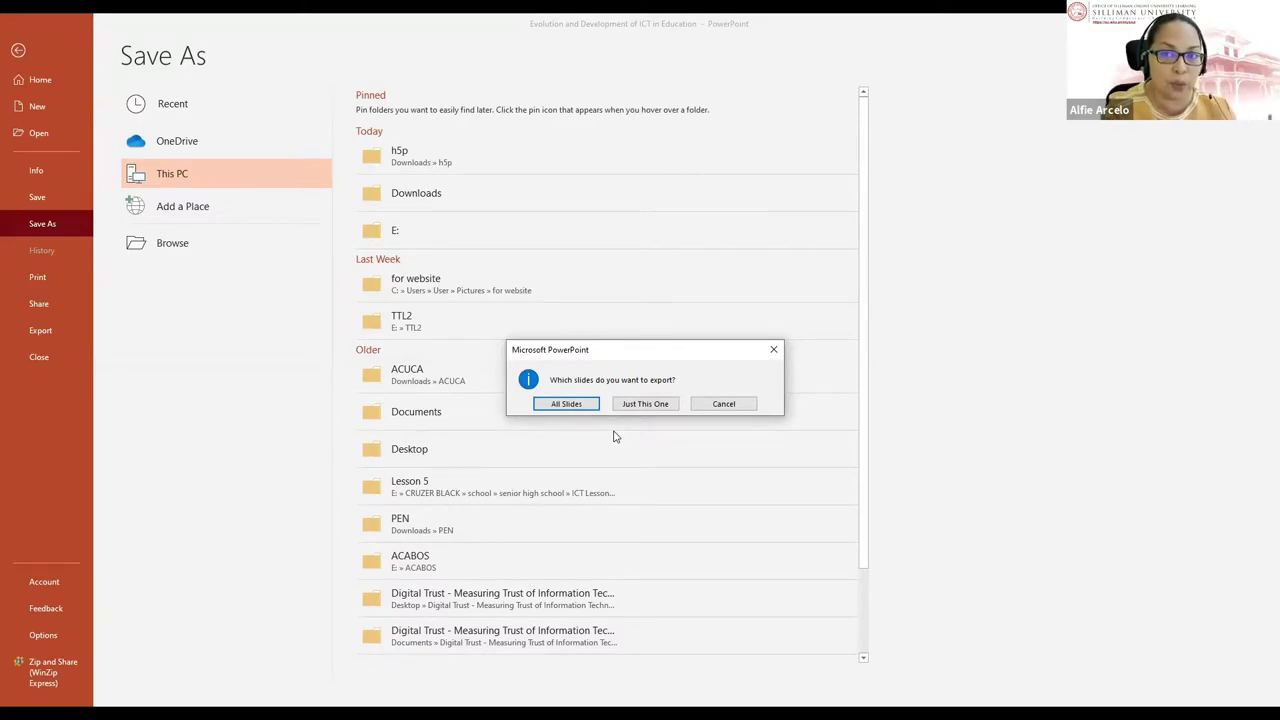
left_click(566, 405)
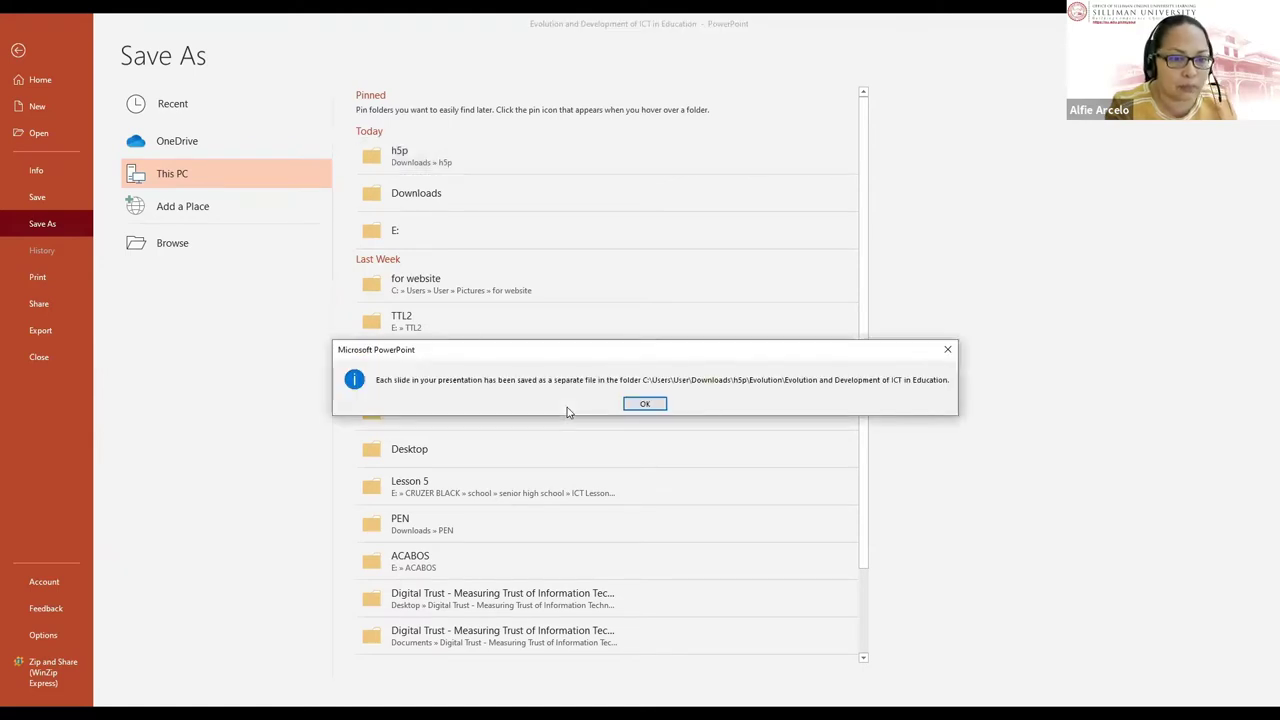
Finish the PowerPoint export and, in the browser's H5P editor, insert Slide1 from the exported Evolution and Development of ICT in Education folder on the first slide
left_click(645, 403)
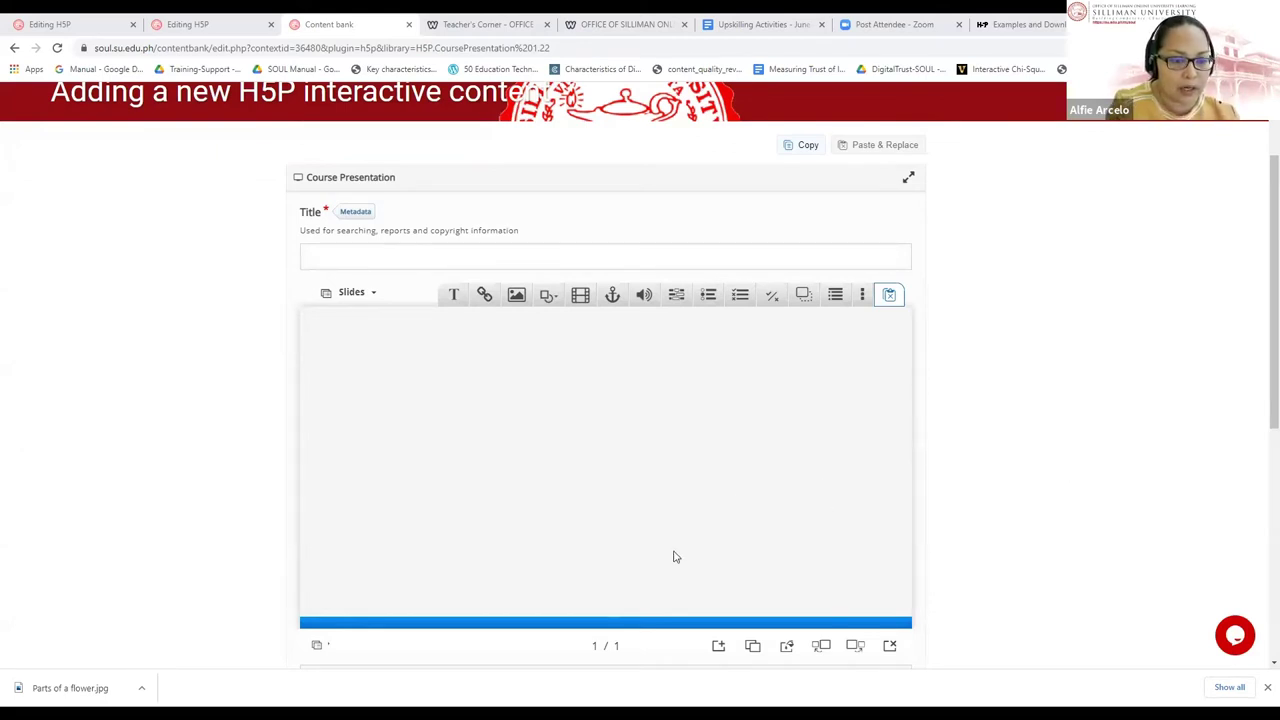
left_click(517, 296)
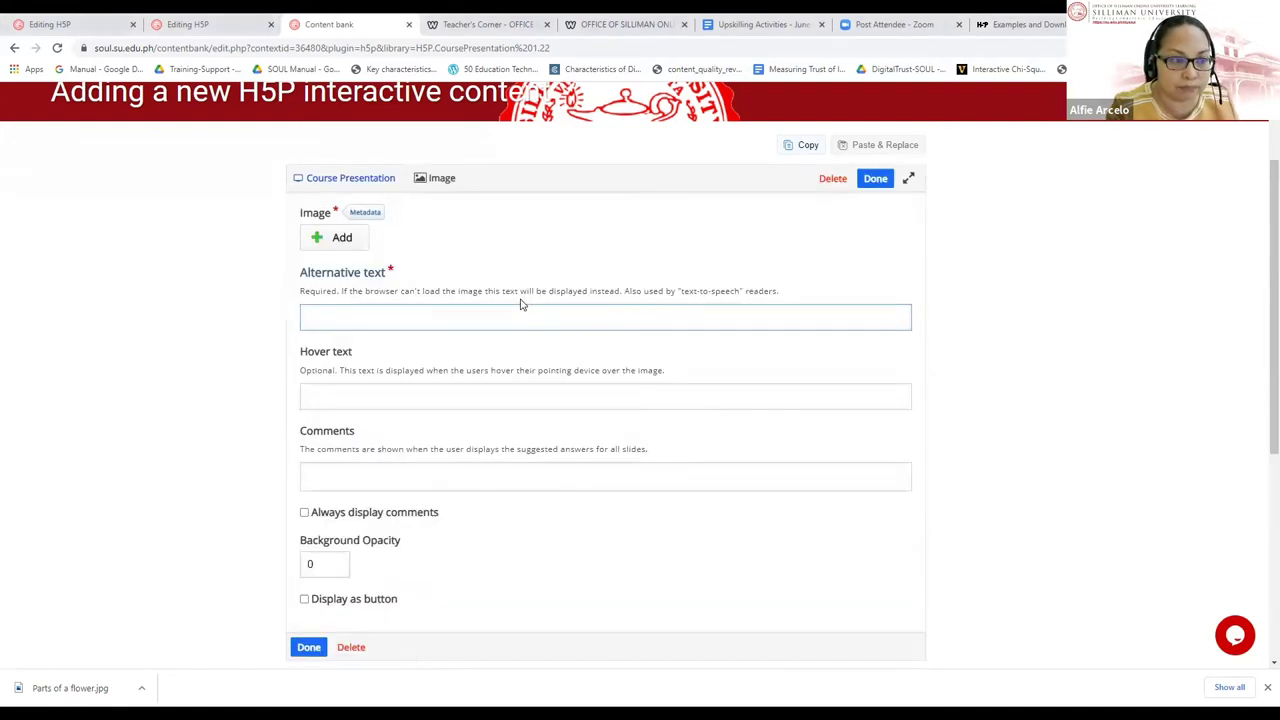
left_click(354, 240)
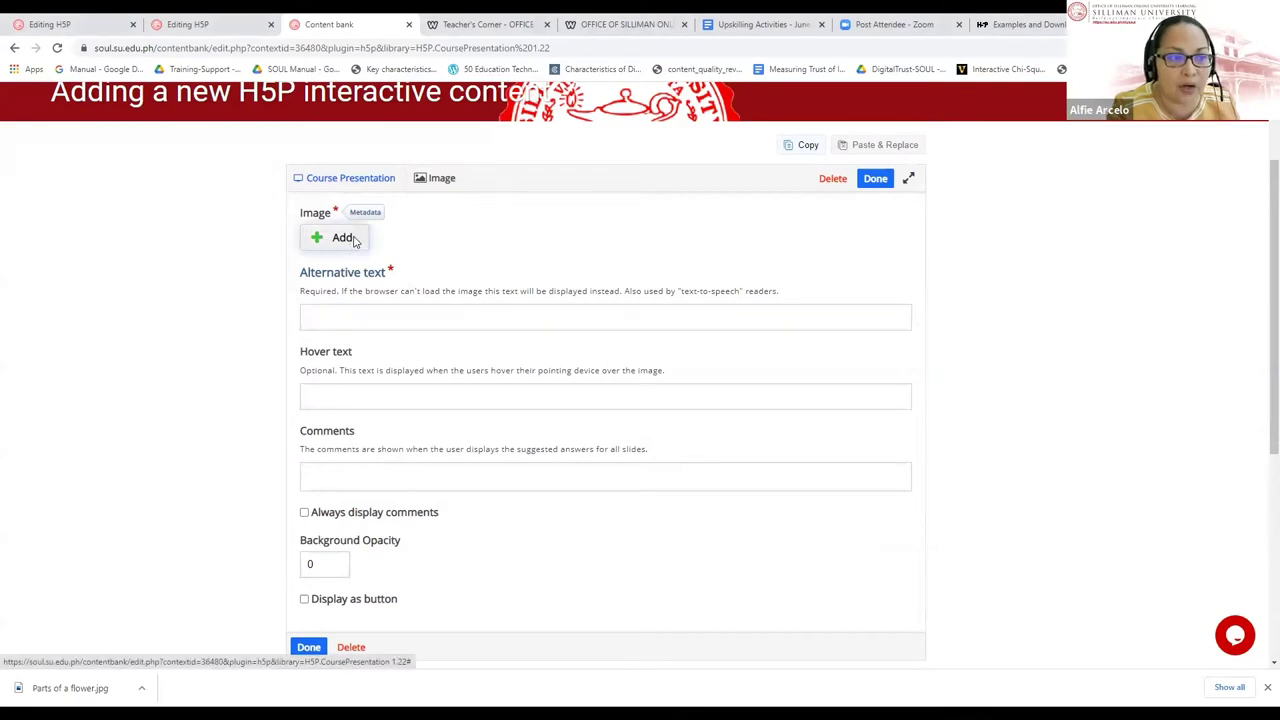
left_click(58, 133)
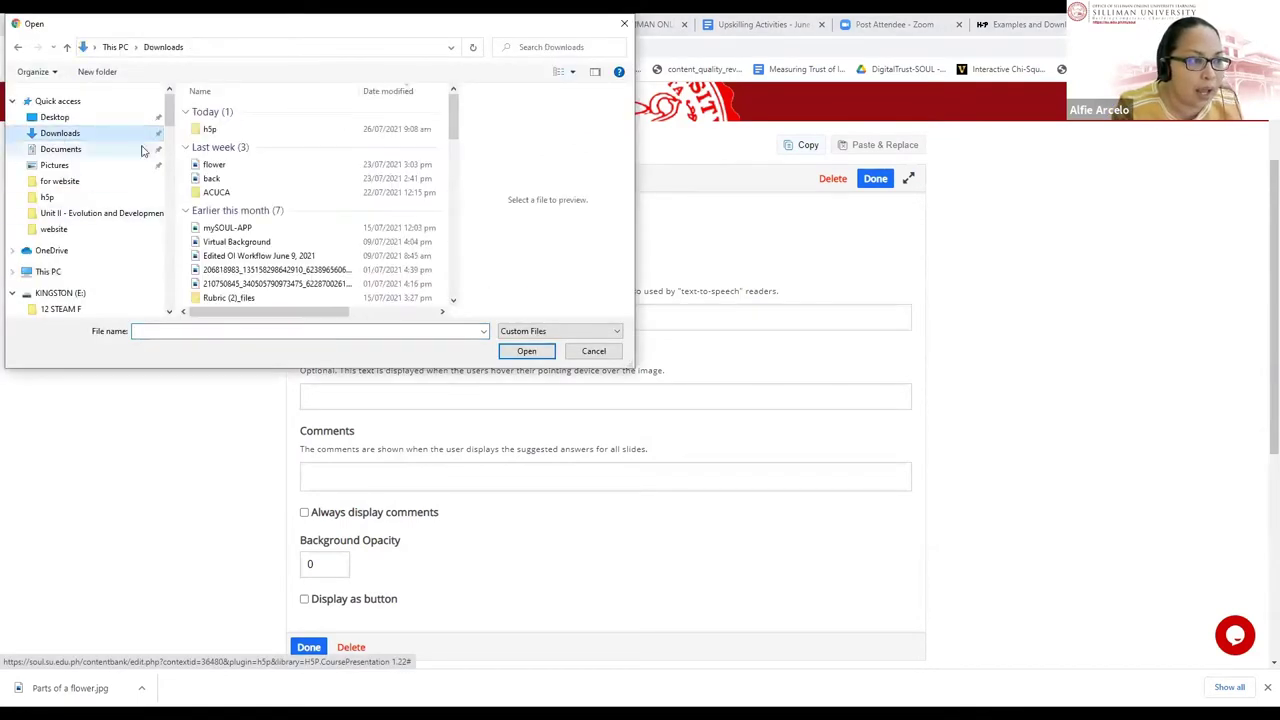
double_click(212, 130)
double_click(224, 137)
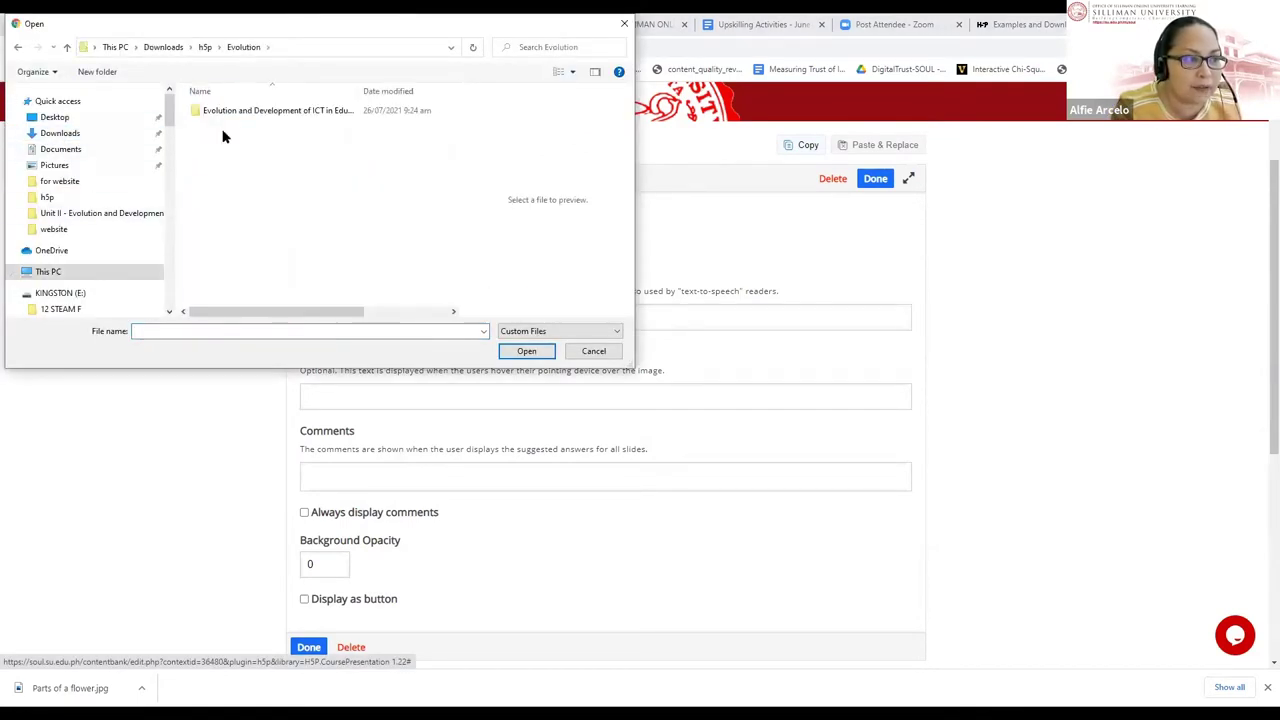
double_click(234, 112)
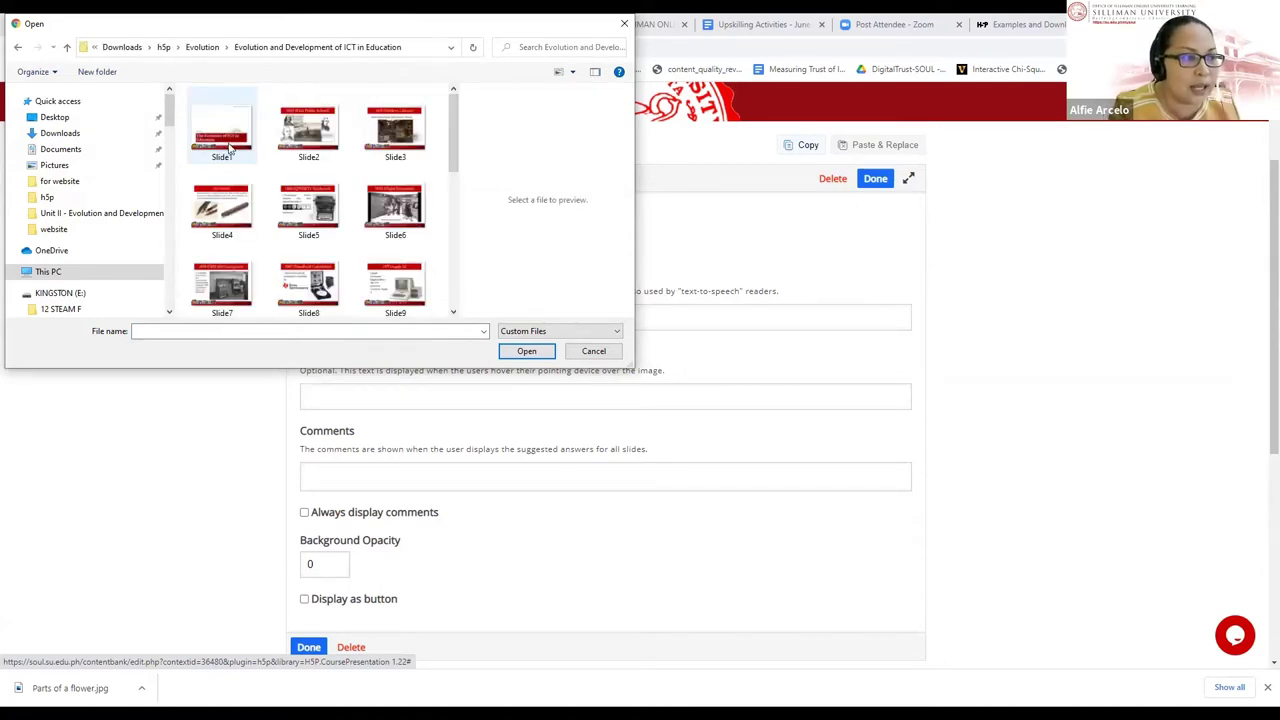
left_click(234, 118)
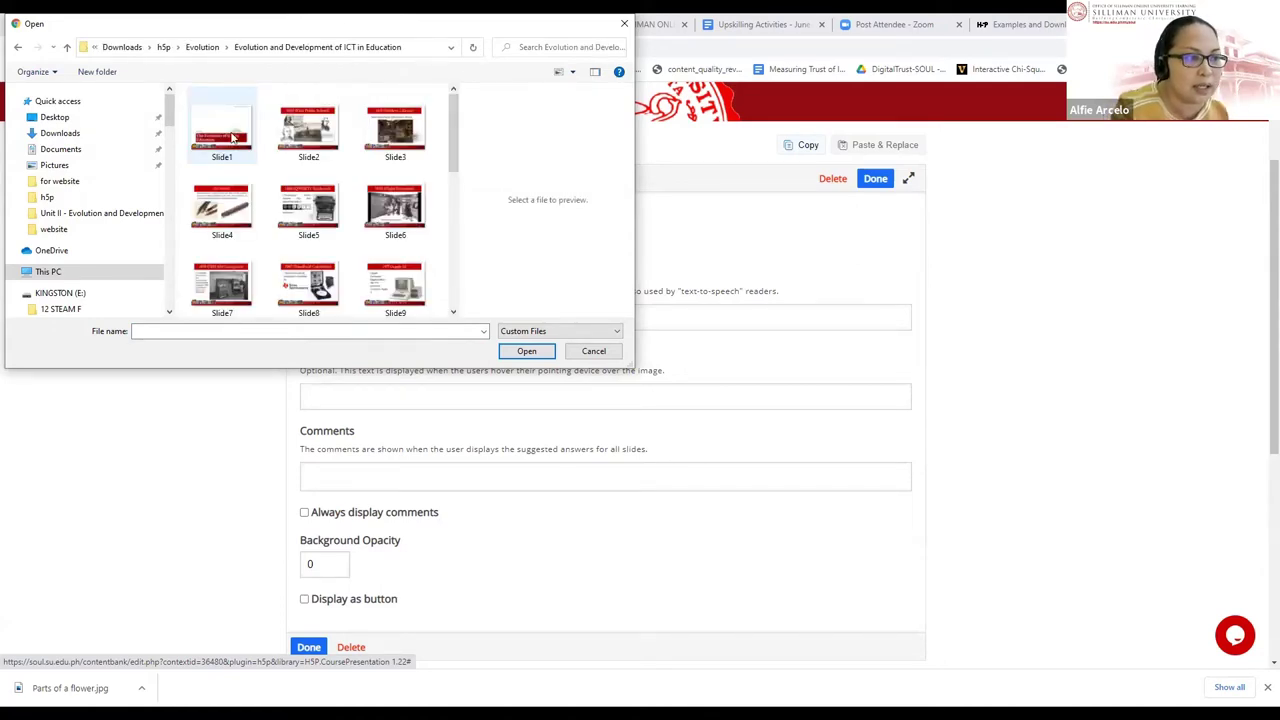
left_click(531, 356)
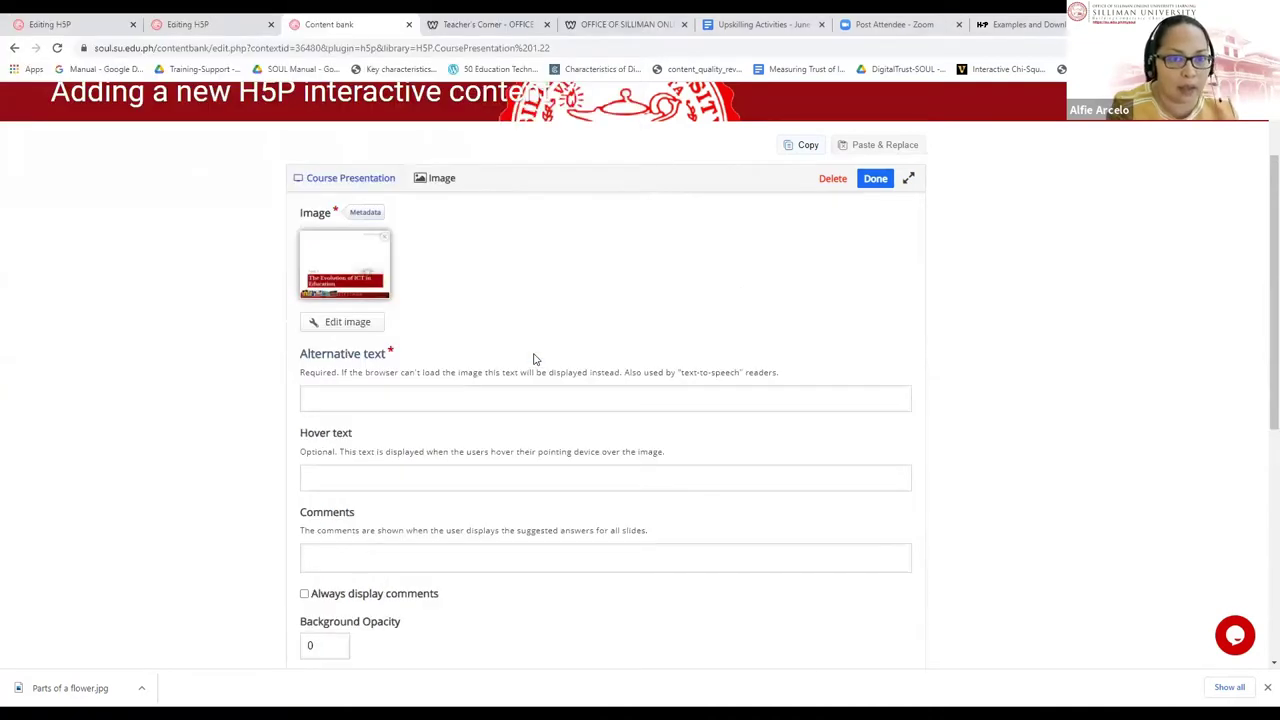
left_click(878, 184)
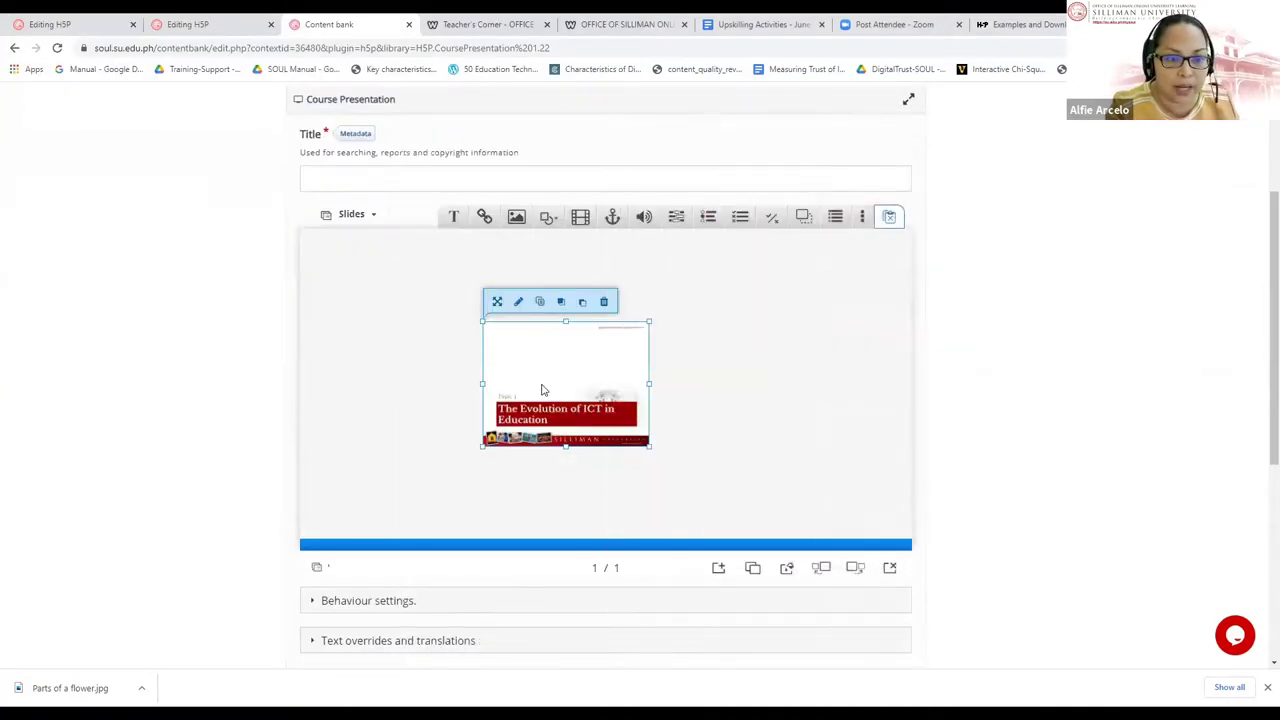
Enlarge the title image on the first slide to 620 × 465 and place it at position 140, 0
left_click_drag(650, 446, 773, 538)
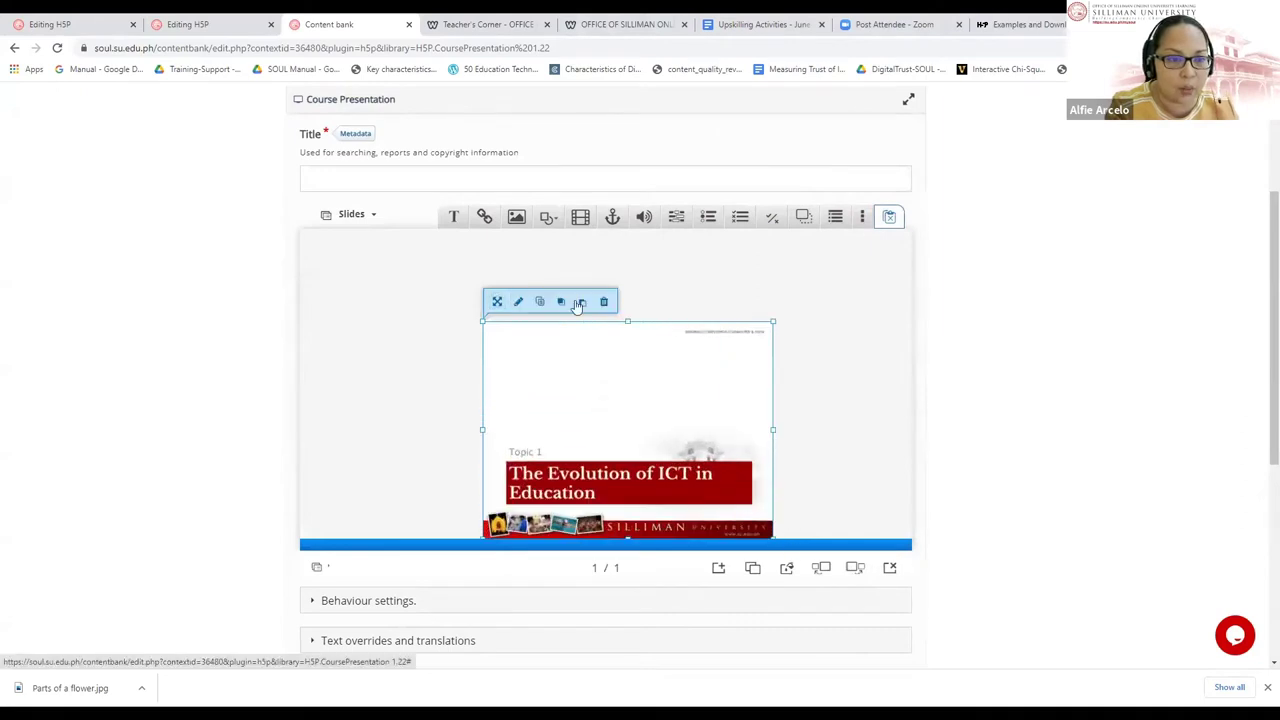
left_click_drag(482, 321, 446, 246)
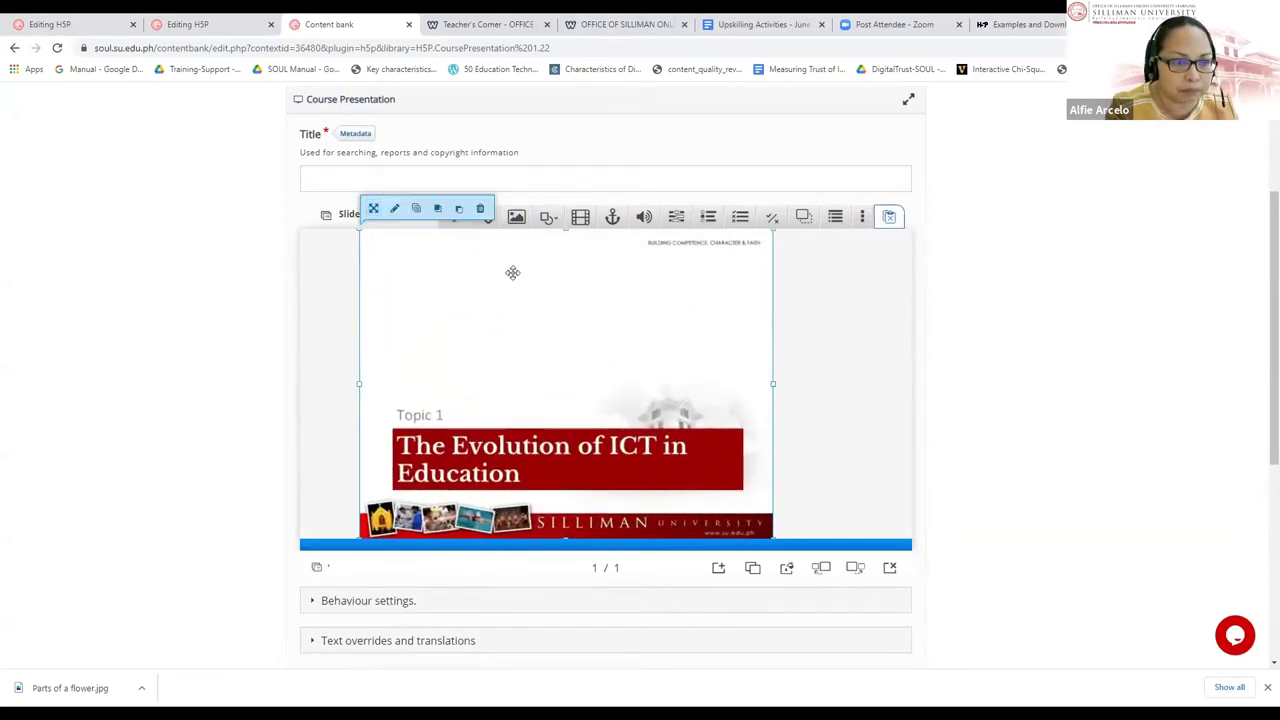
left_click_drag(511, 271, 549, 287)
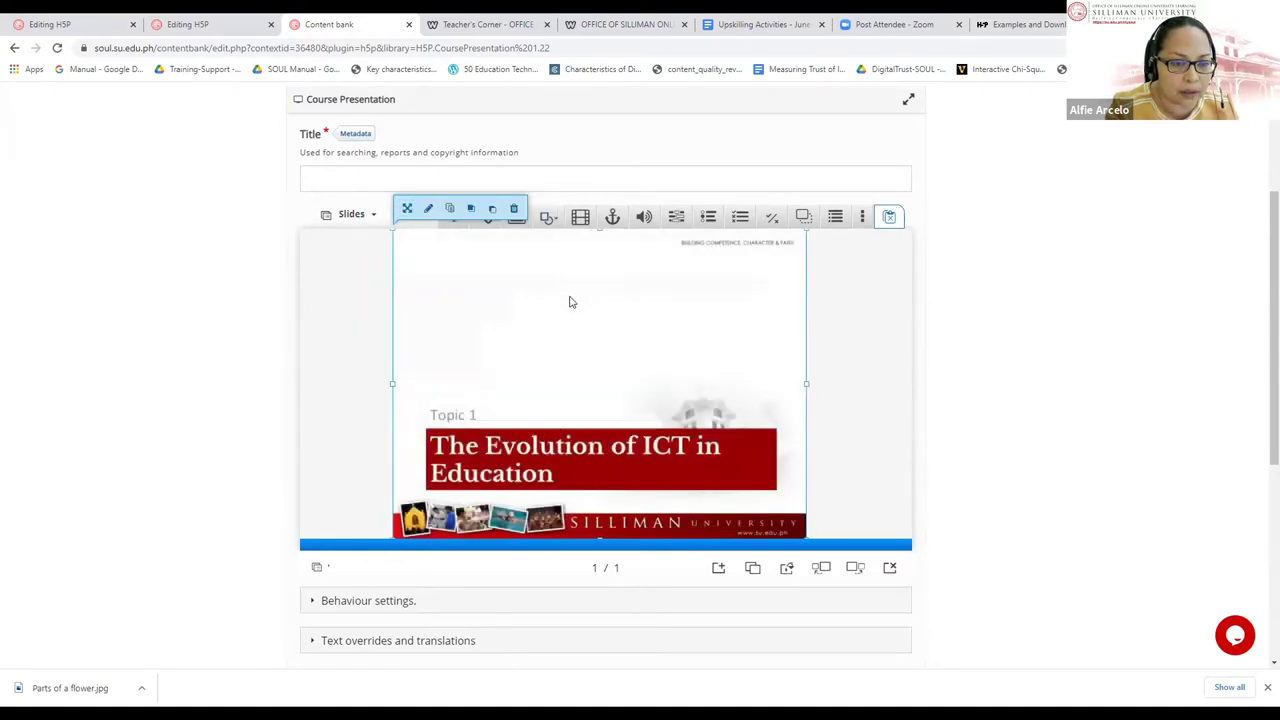
left_click(407, 211)
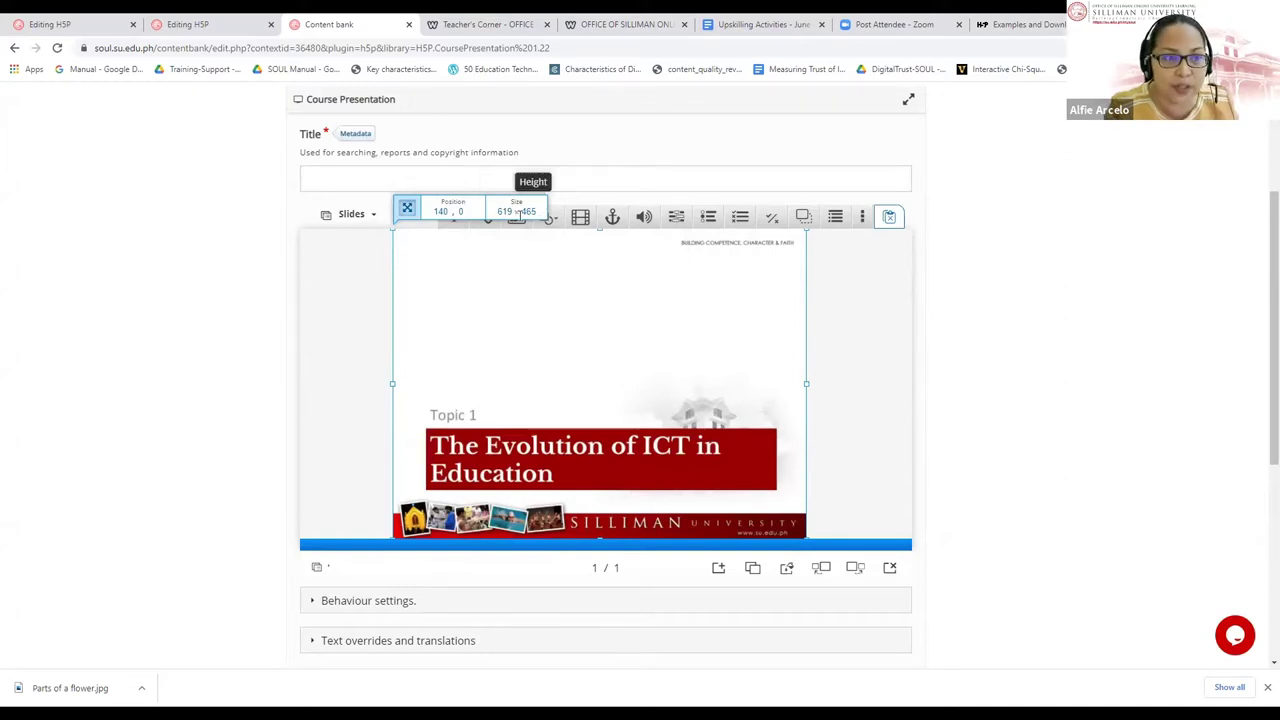
left_click_drag(806, 383, 806, 384)
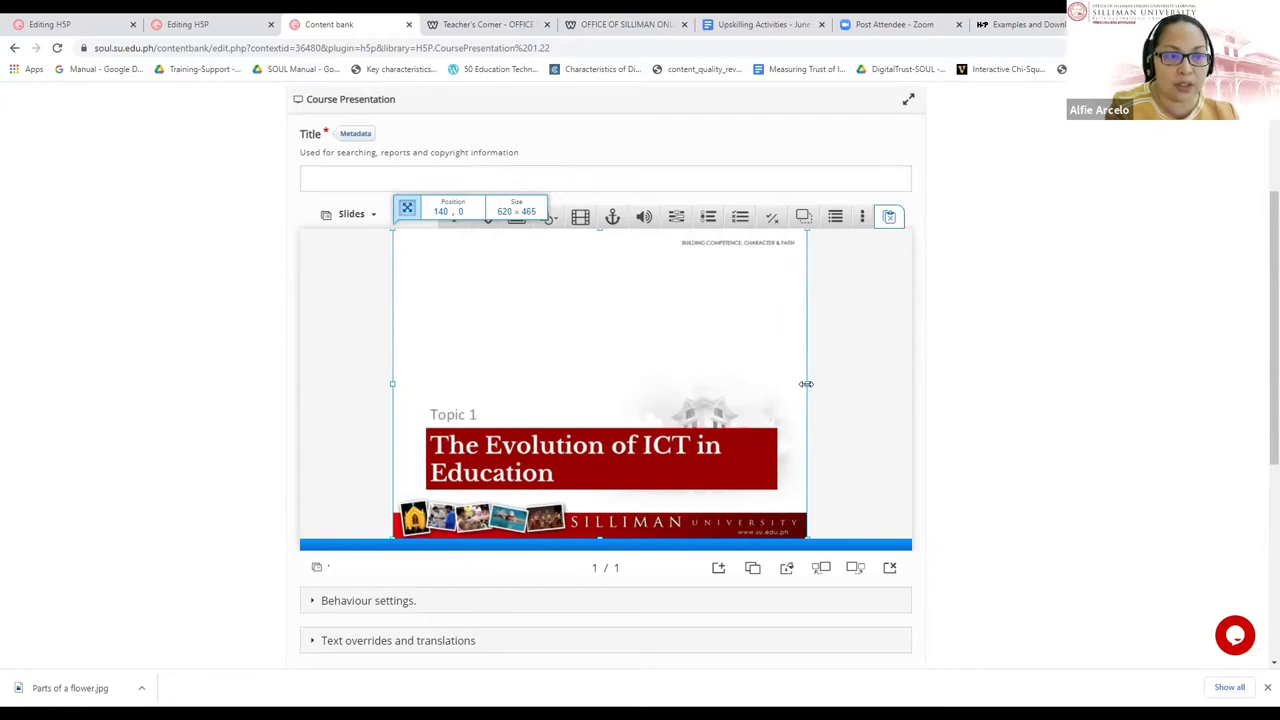
left_click(840, 443)
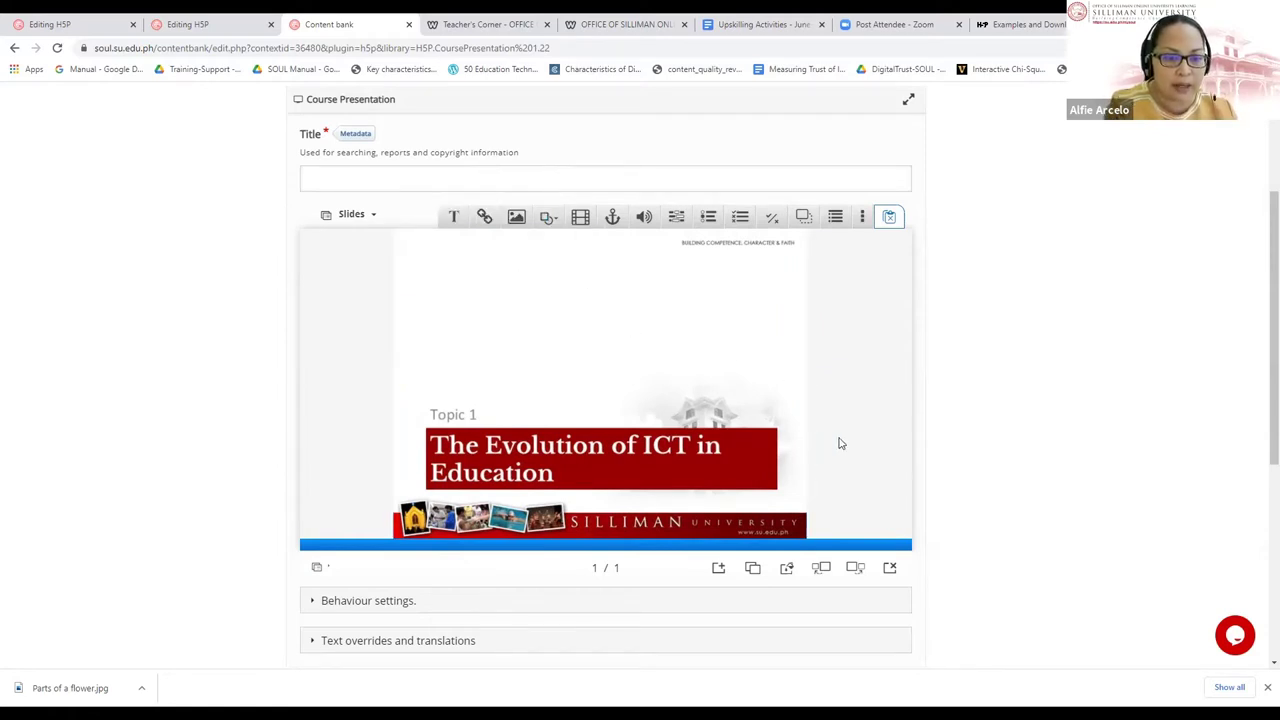
Add a second slide to the Course Presentation and insert the exported Slide2 image on it
left_click(718, 568)
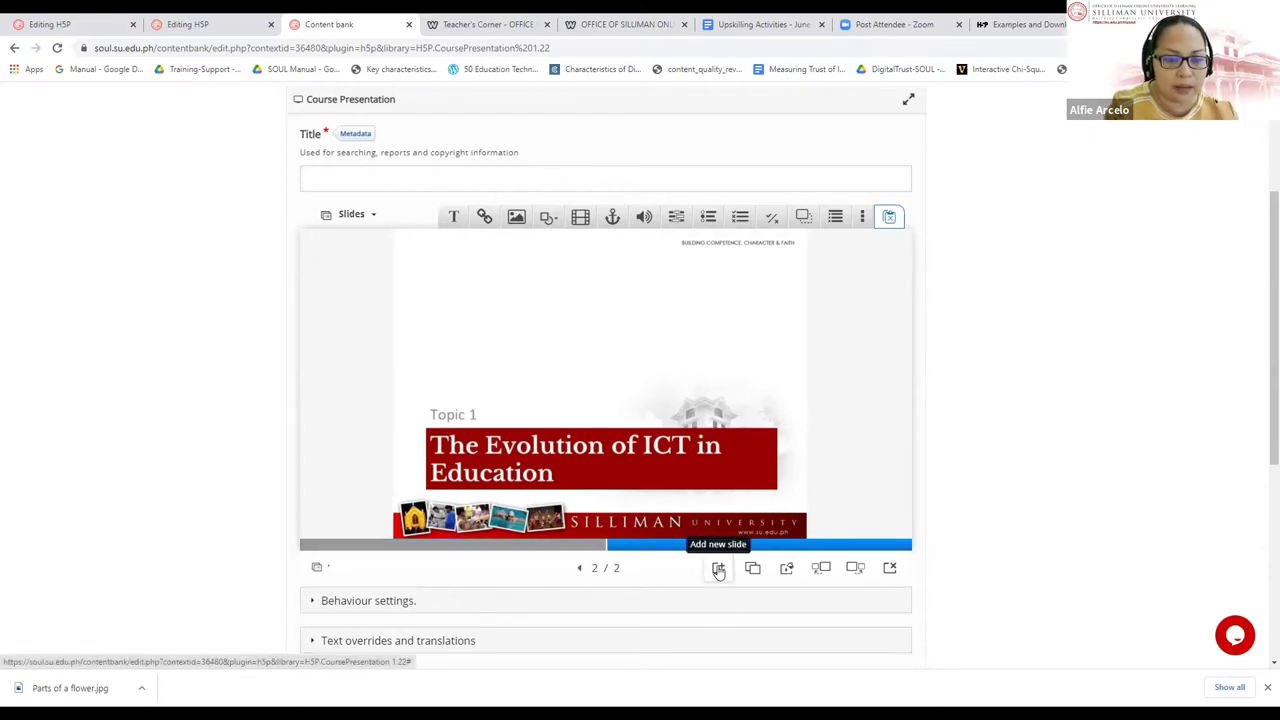
left_click(516, 217)
left_click(350, 160)
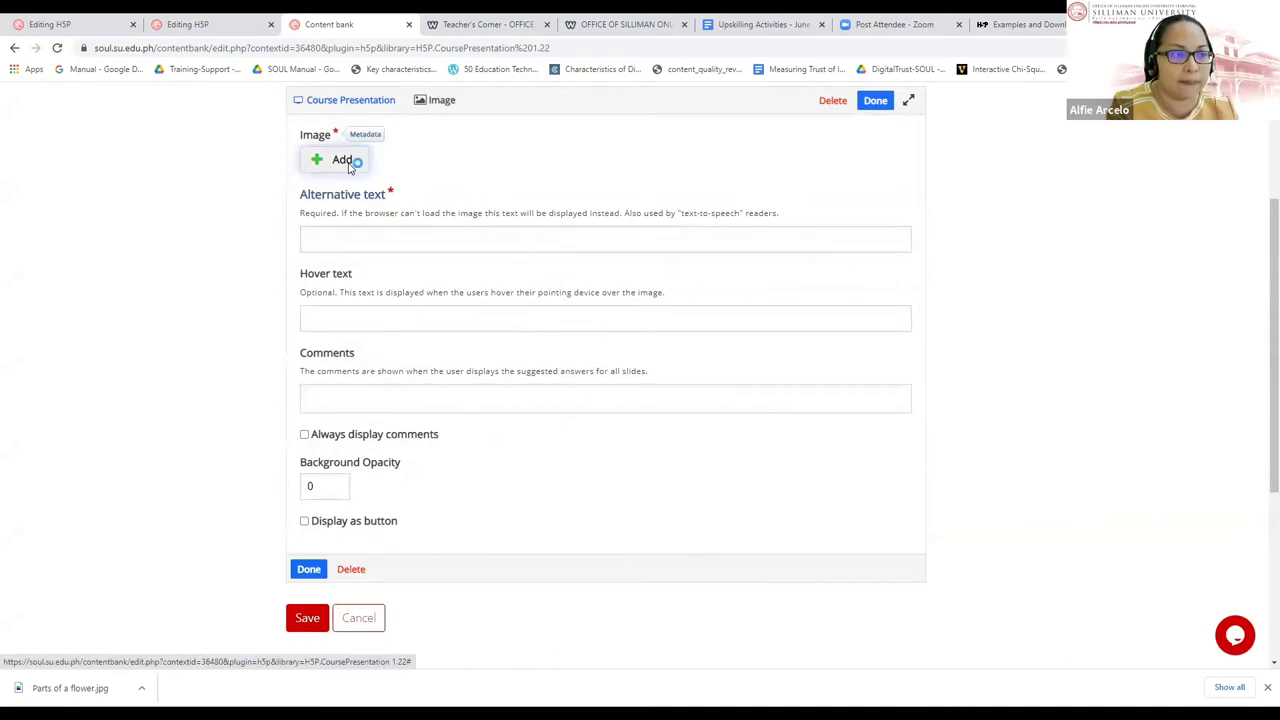
left_click(307, 130)
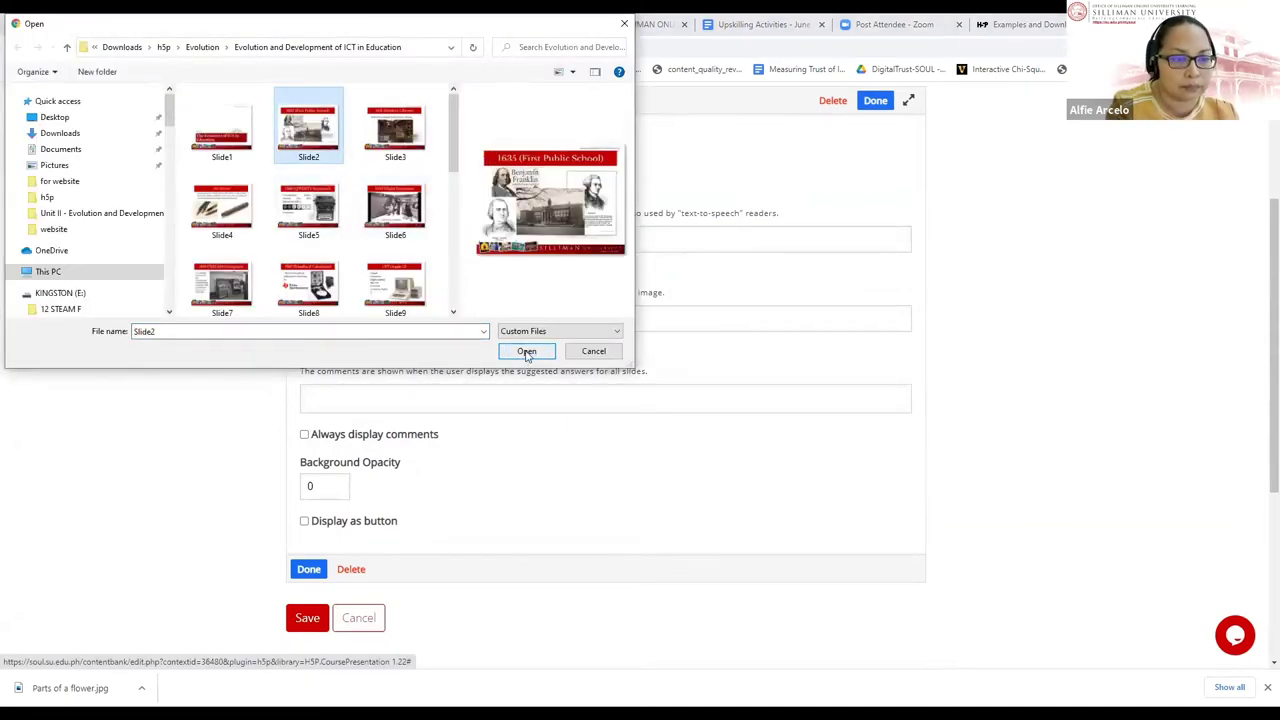
left_click(526, 354)
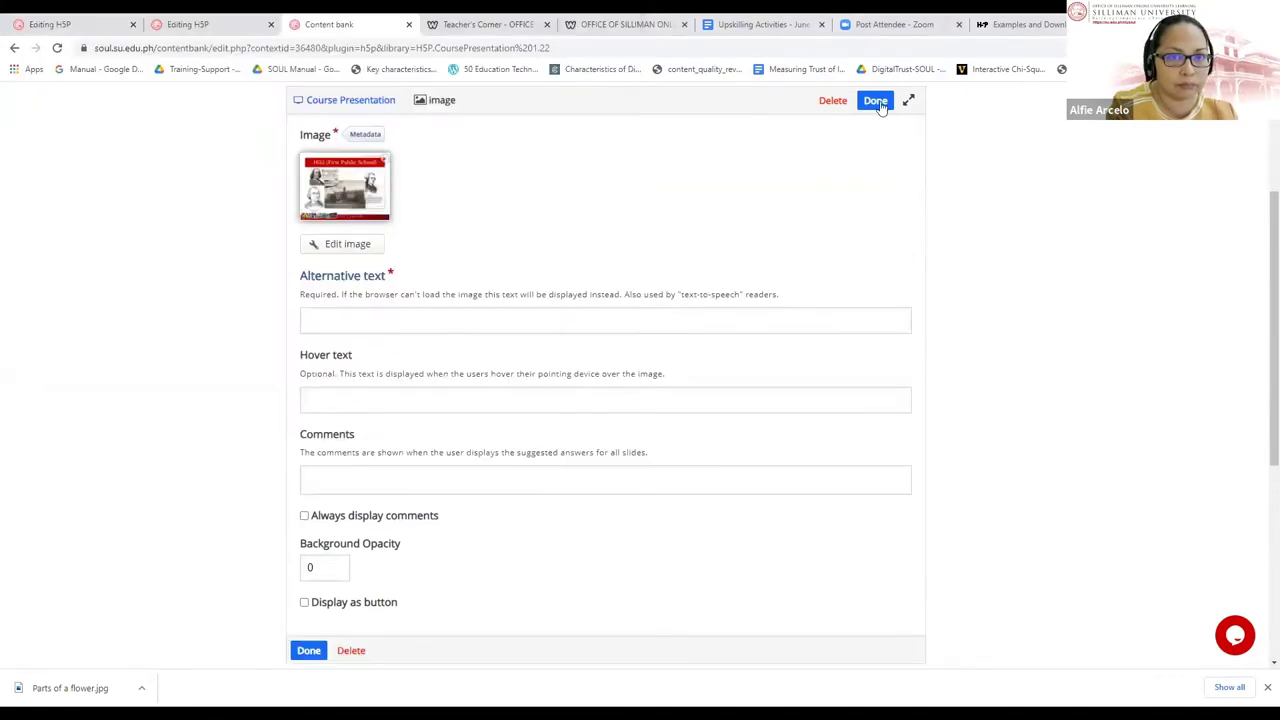
left_click(876, 100)
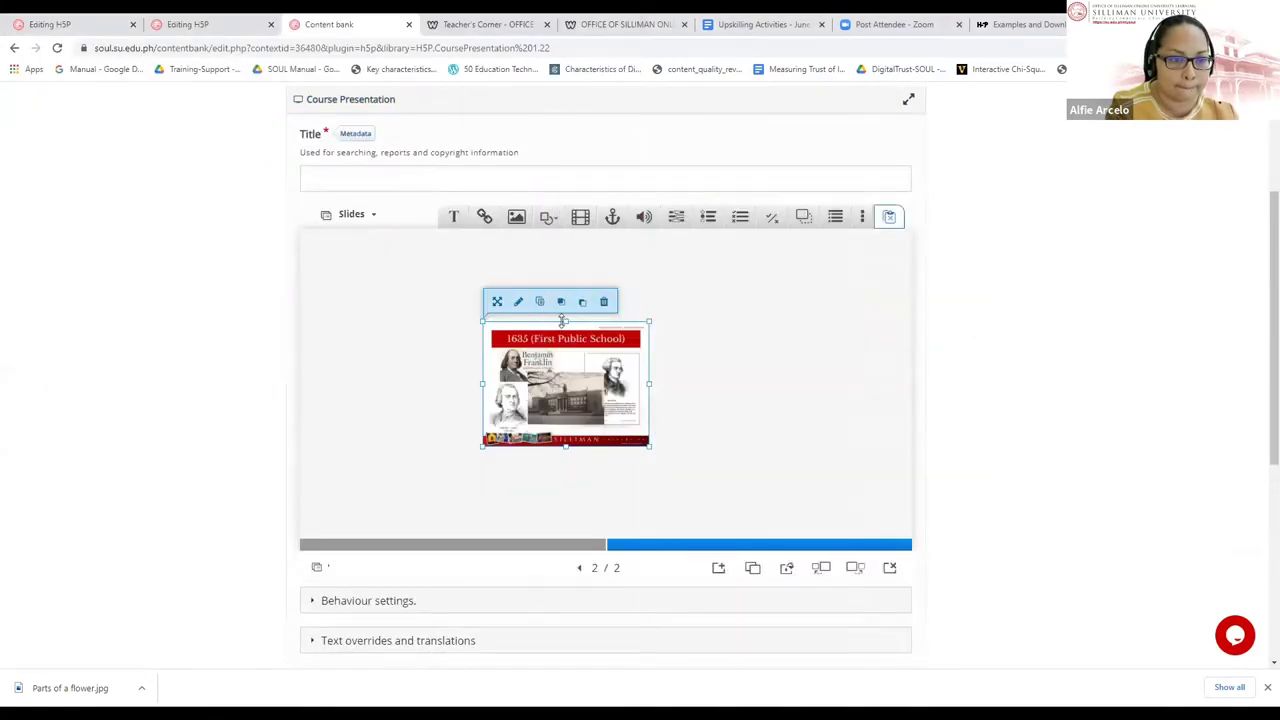
Stretch the 1635 (First Public School) image to 620 × 465 and place it at position 130, 0 on the second slide
left_click_drag(583, 295, 568, 231)
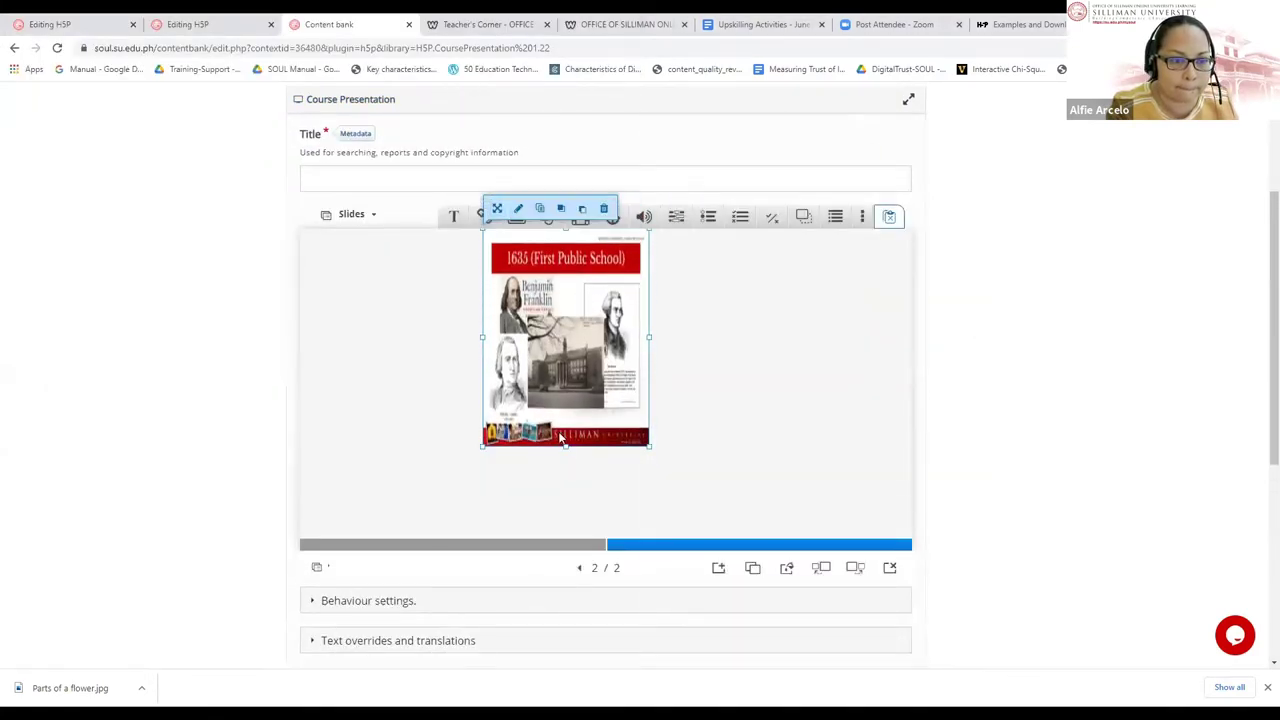
left_click_drag(565, 445, 571, 537)
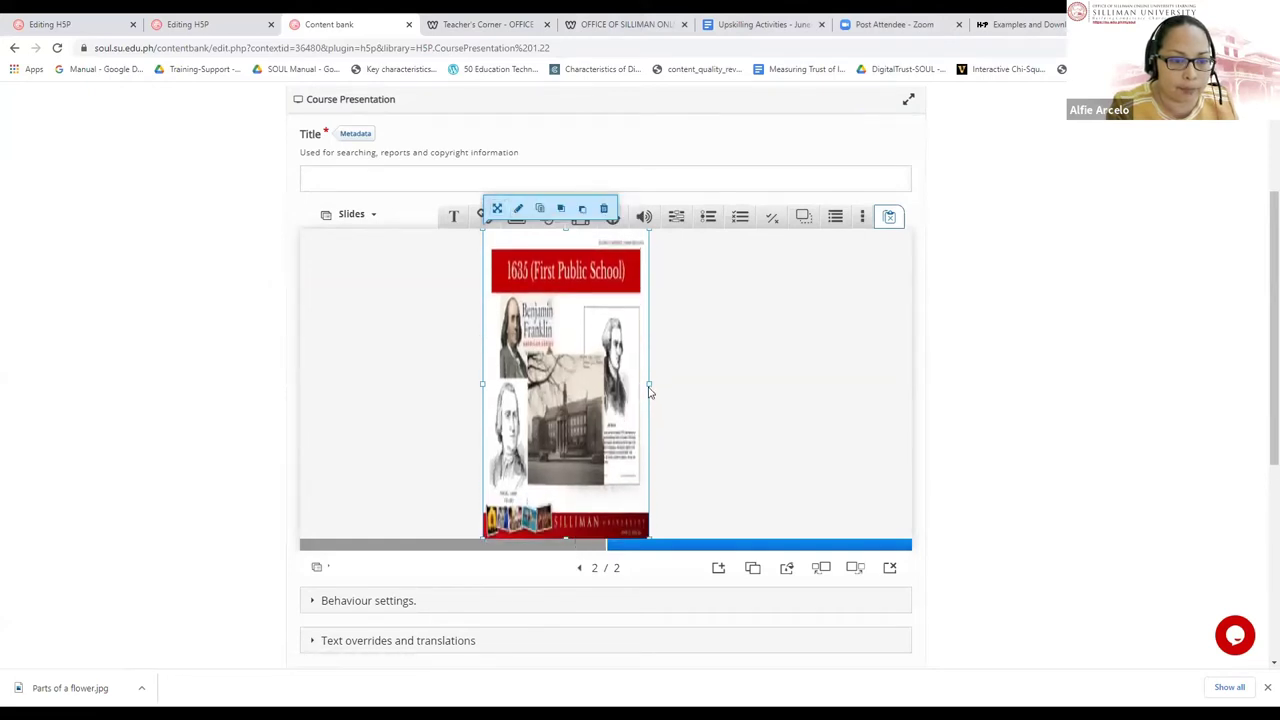
left_click_drag(648, 391, 766, 397)
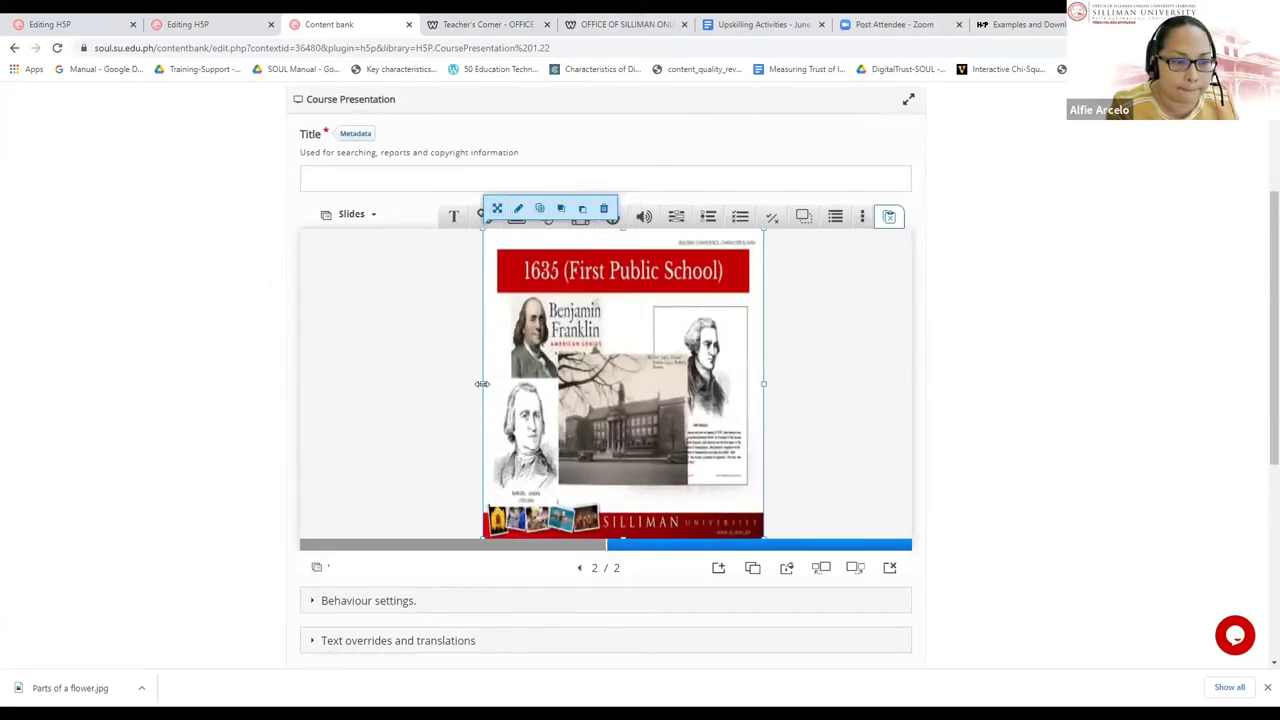
left_click_drag(480, 383, 393, 388)
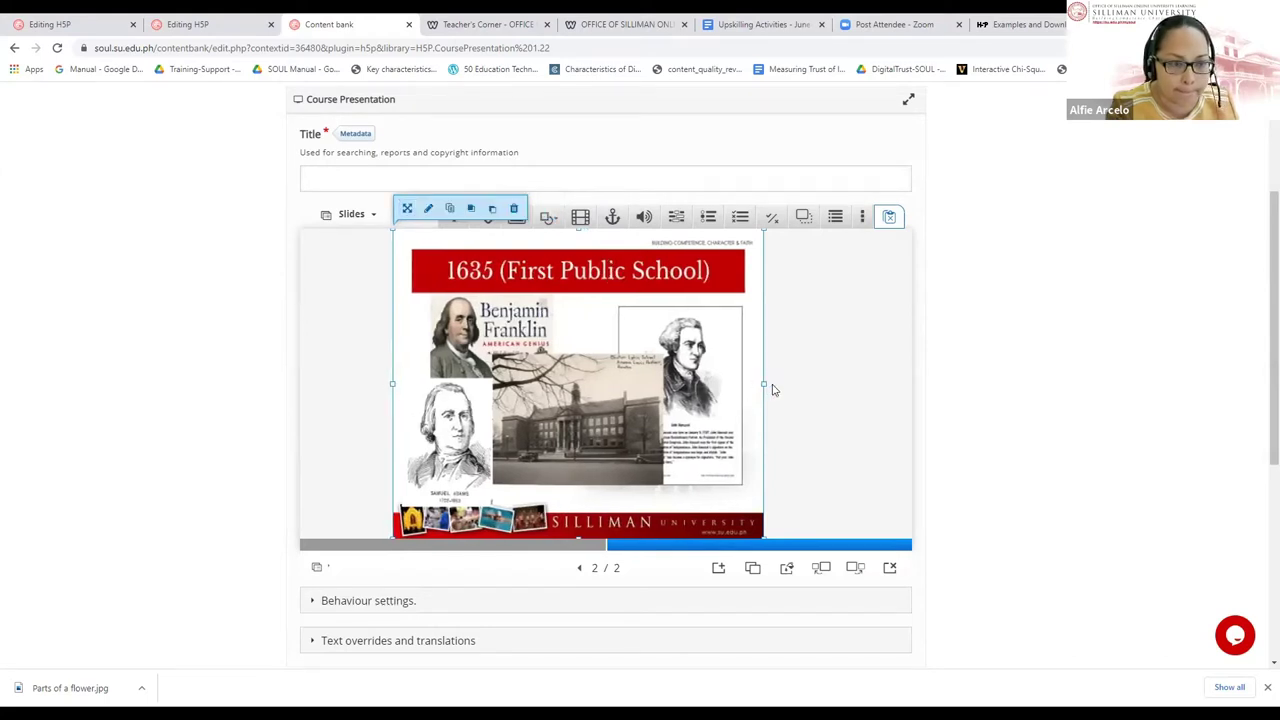
left_click(764, 386)
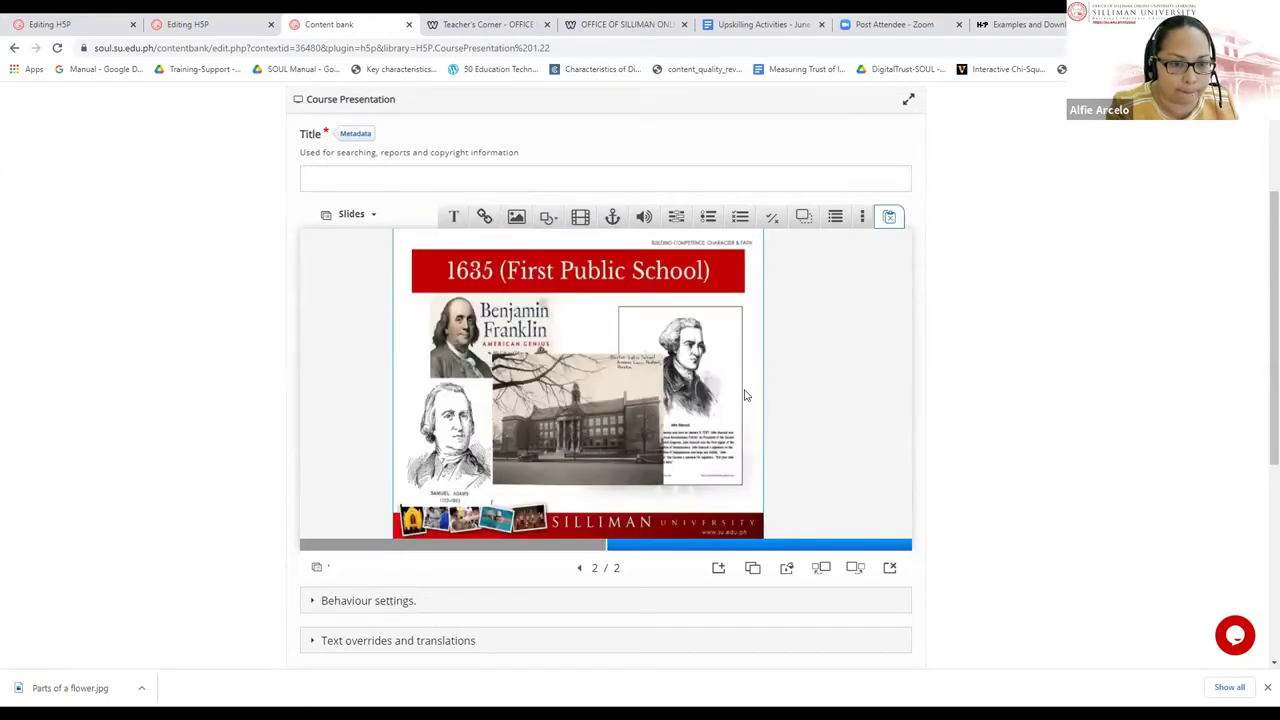
left_click_drag(763, 384, 780, 386)
left_click(406, 209)
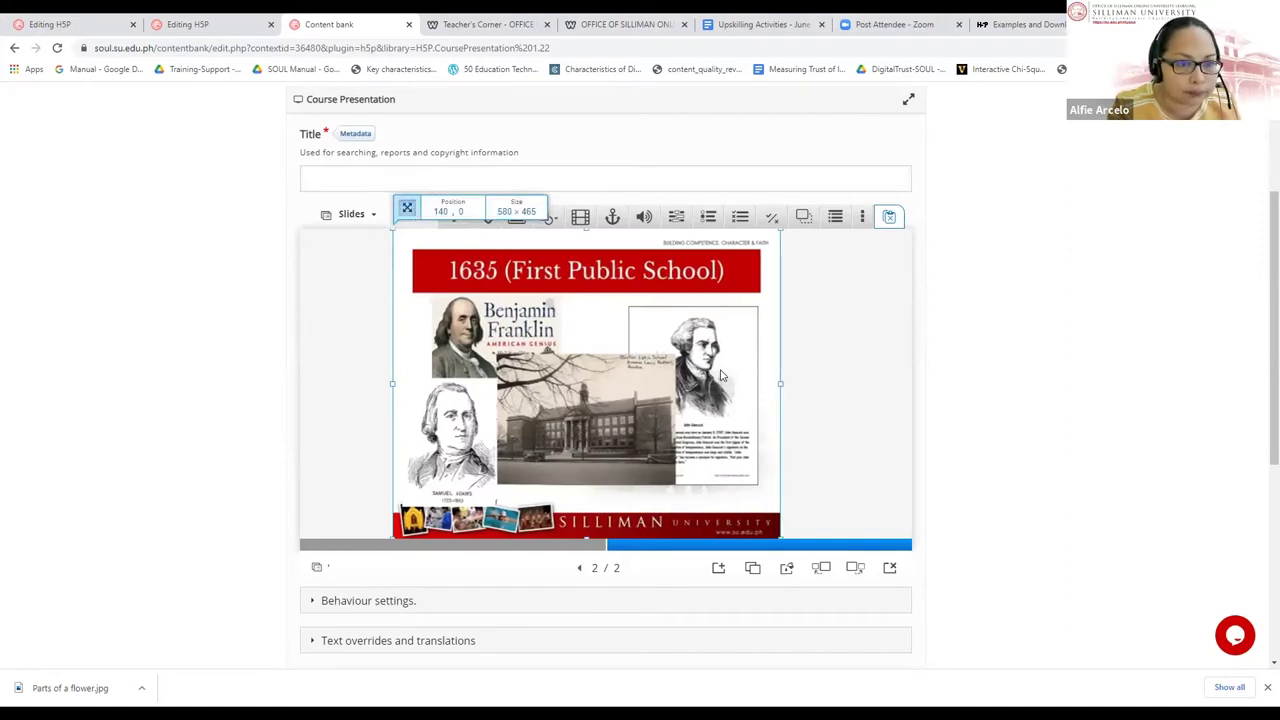
left_click_drag(780, 383, 805, 384)
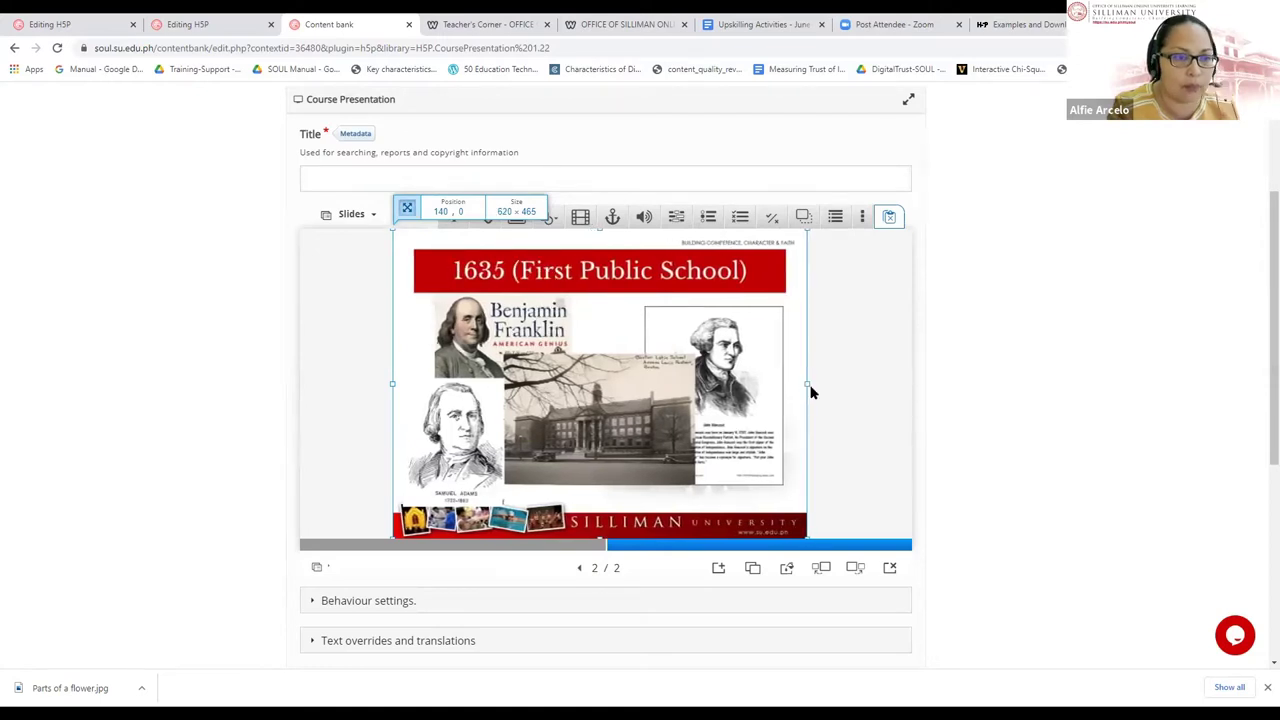
left_click_drag(631, 369, 628, 375)
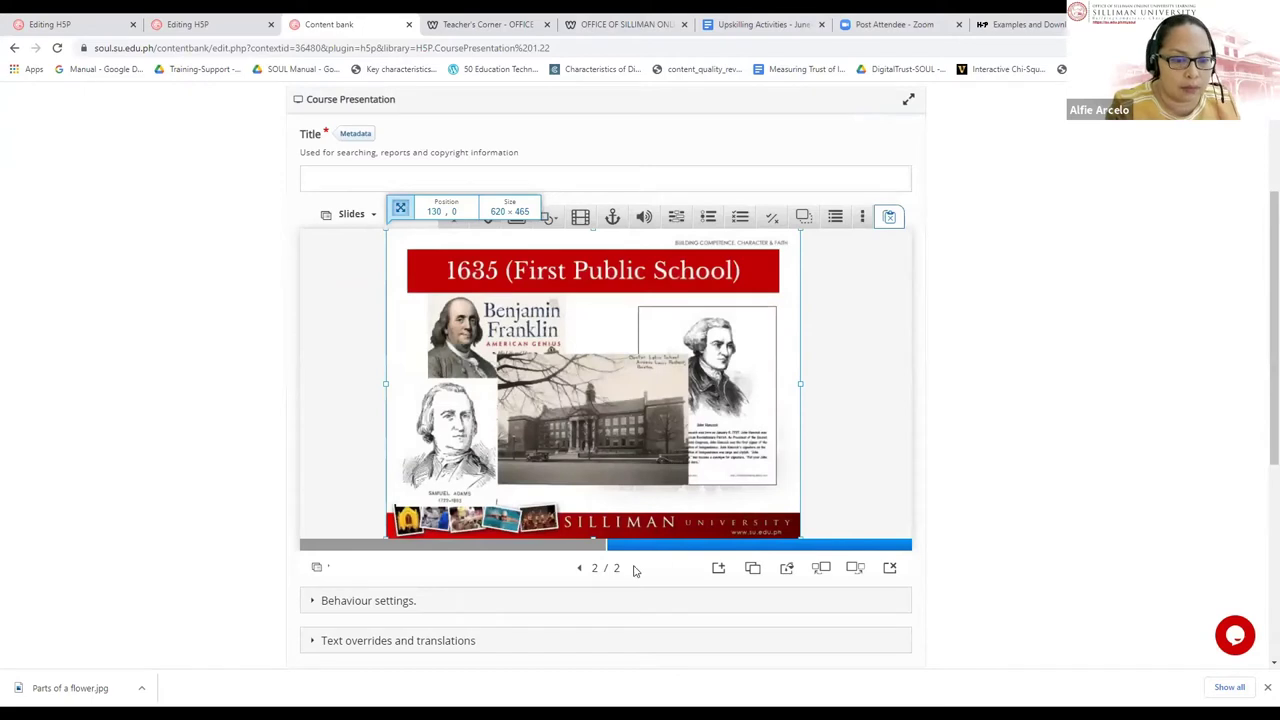
Add a third slide to the Course Presentation and insert the exported Slide3 image on it
left_click(717, 568)
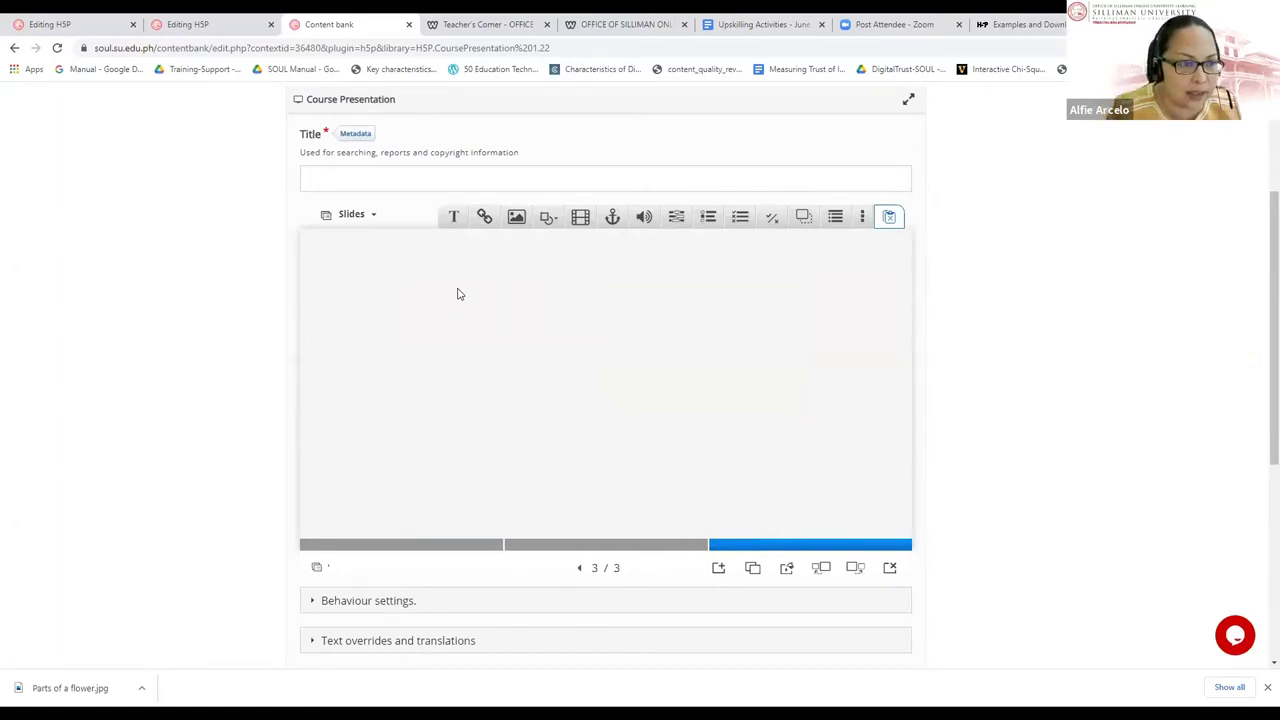
left_click(516, 216)
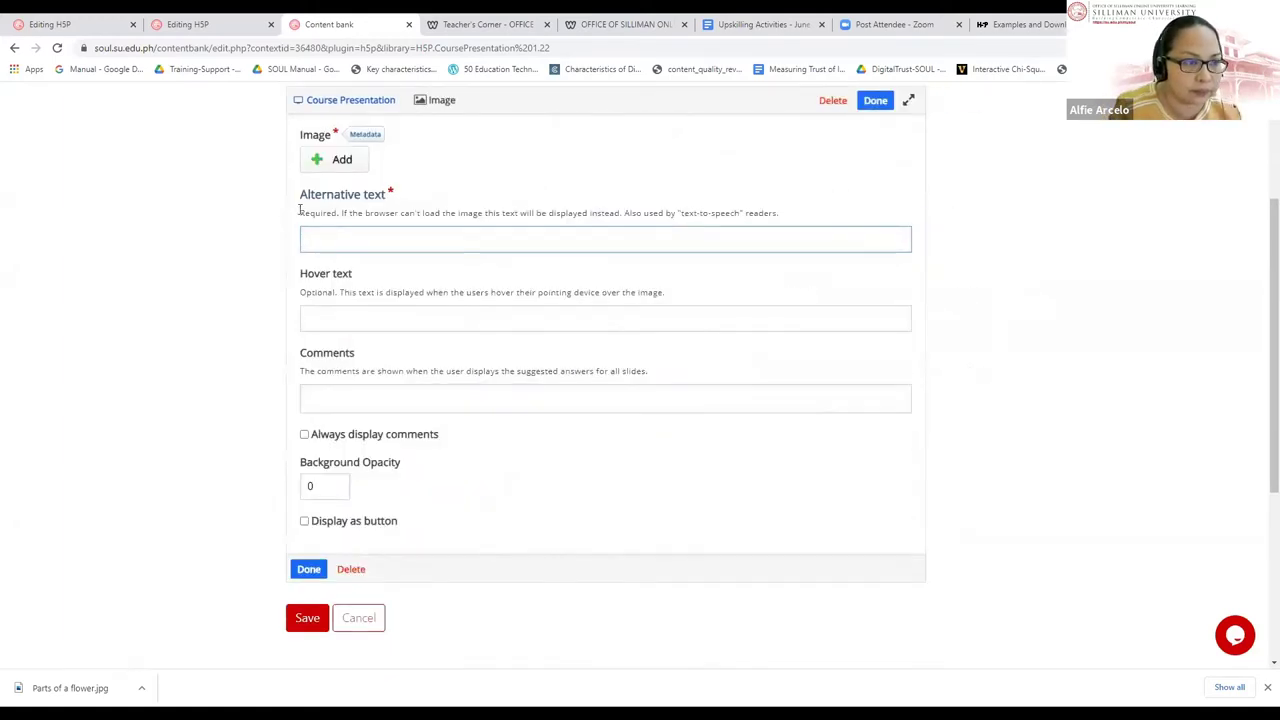
left_click(334, 161)
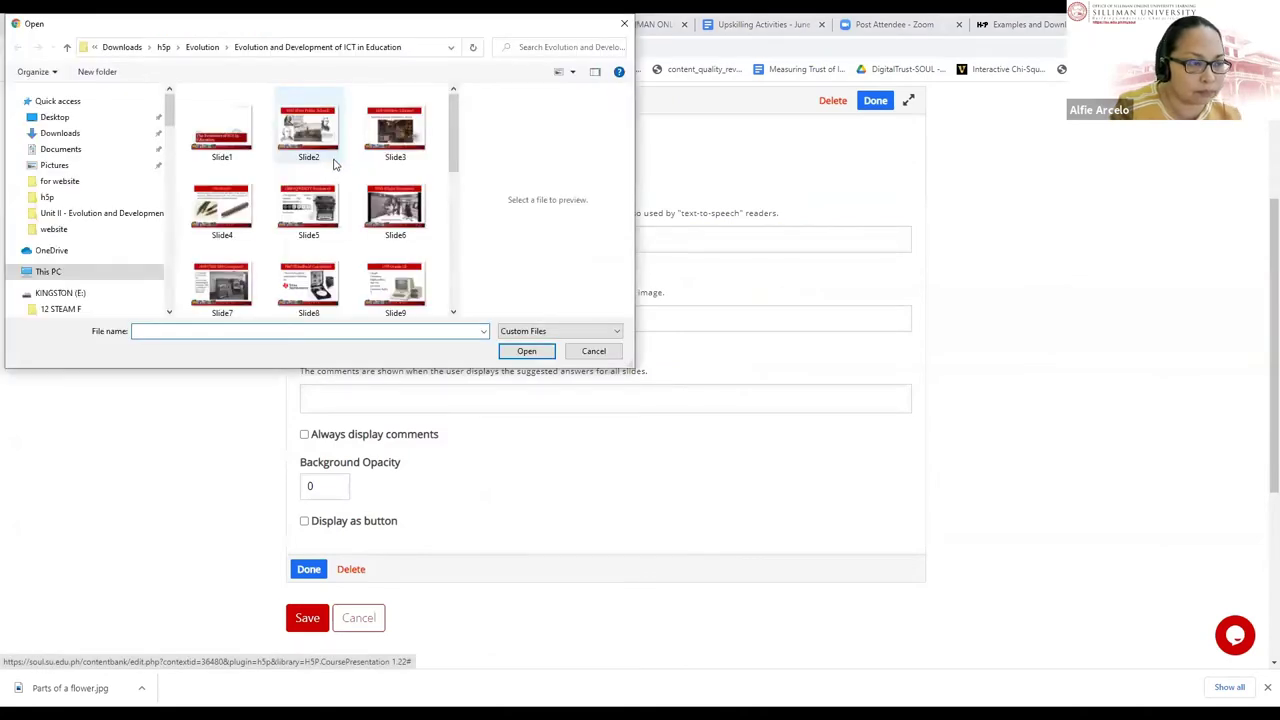
left_click(395, 128)
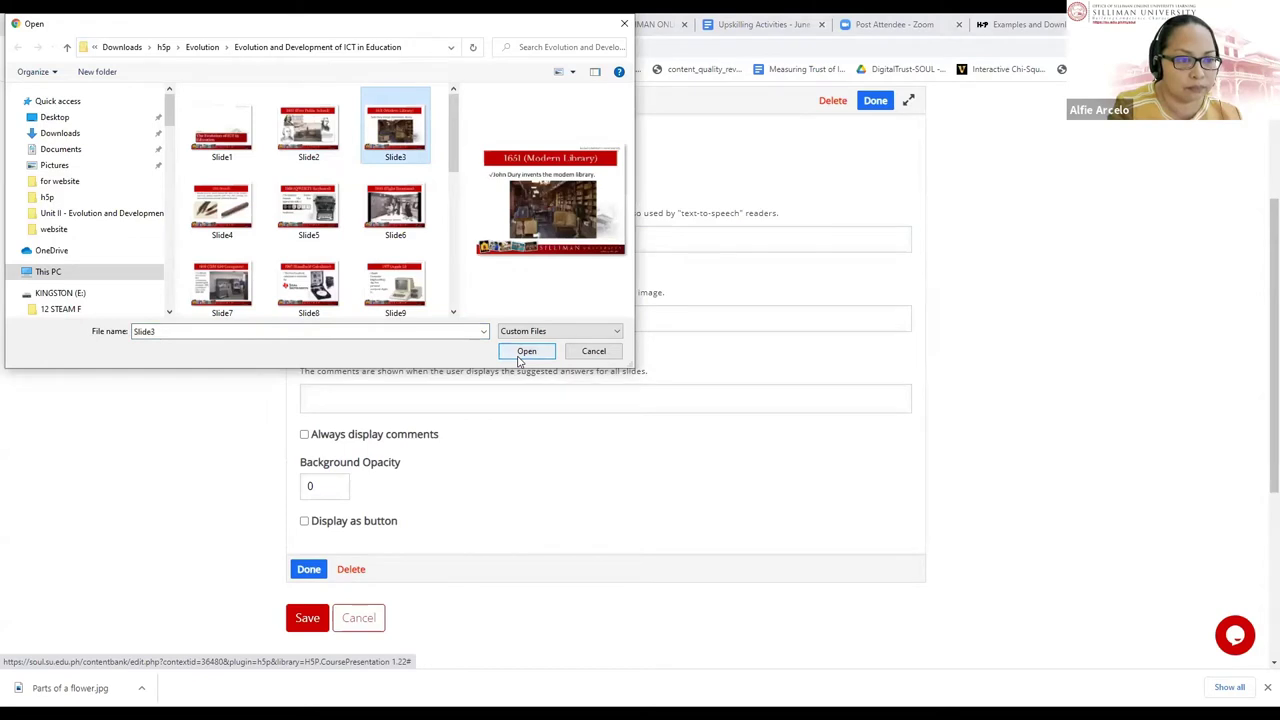
left_click(521, 356)
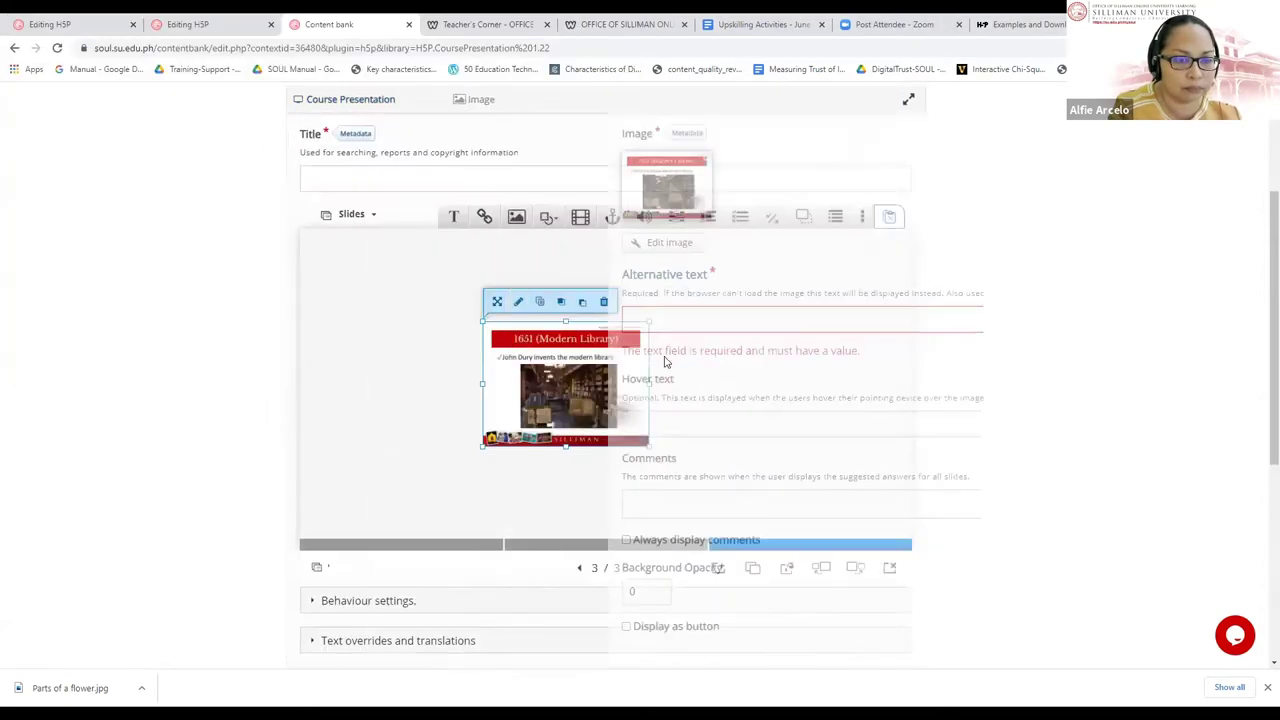
Stretch the 1651 (Modern Library) image on the third slide to a height of 465 and widen it on both sides to restore its proportions
left_click_drag(566, 320, 576, 234)
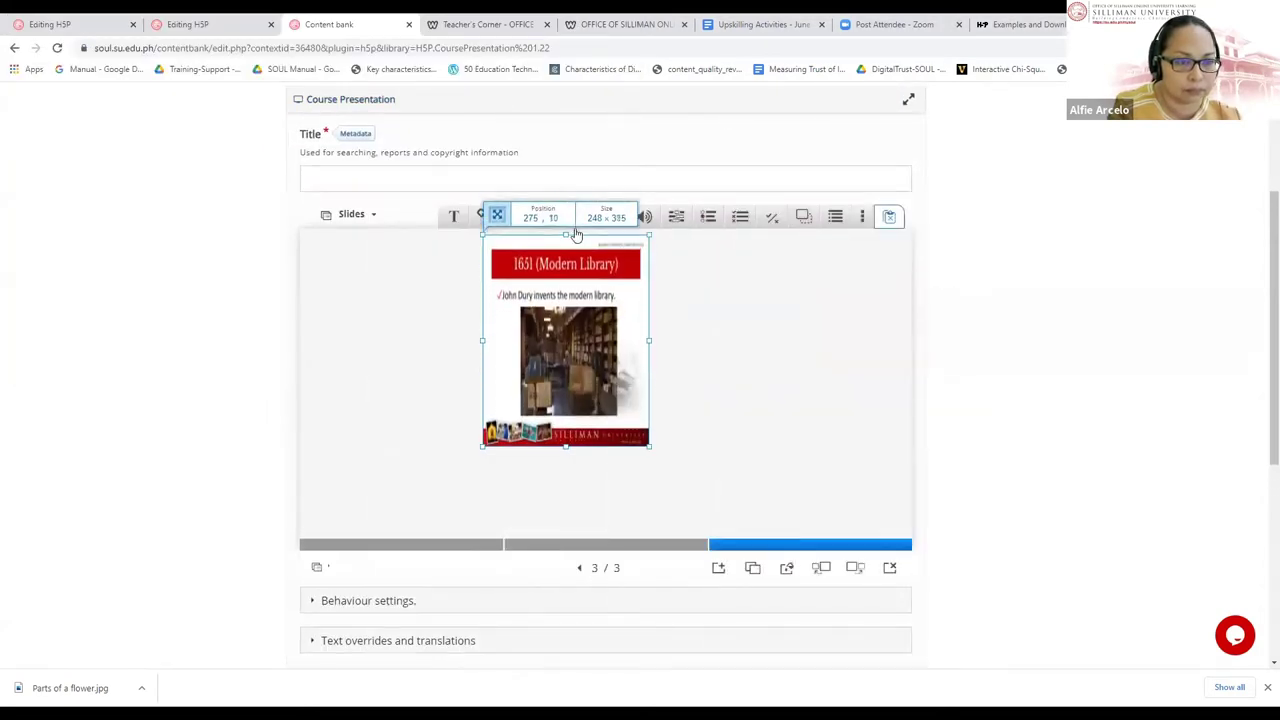
left_click_drag(566, 447, 566, 549)
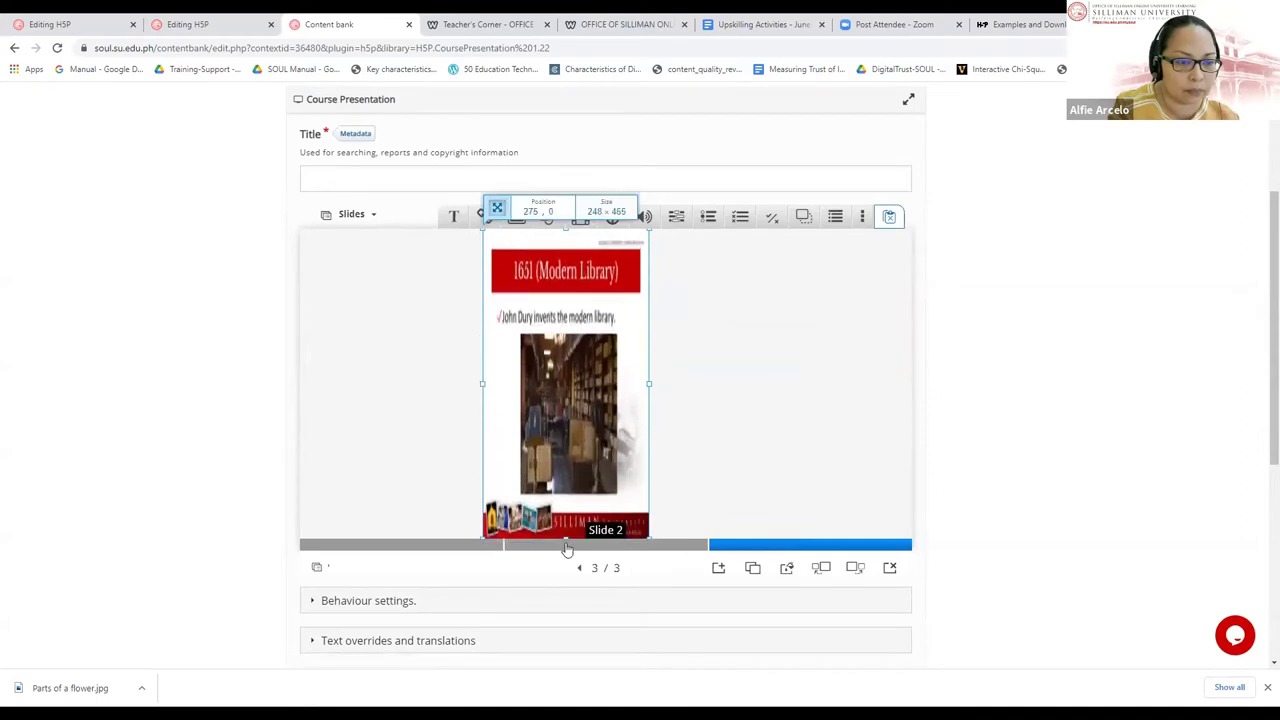
left_click_drag(483, 384, 413, 384)
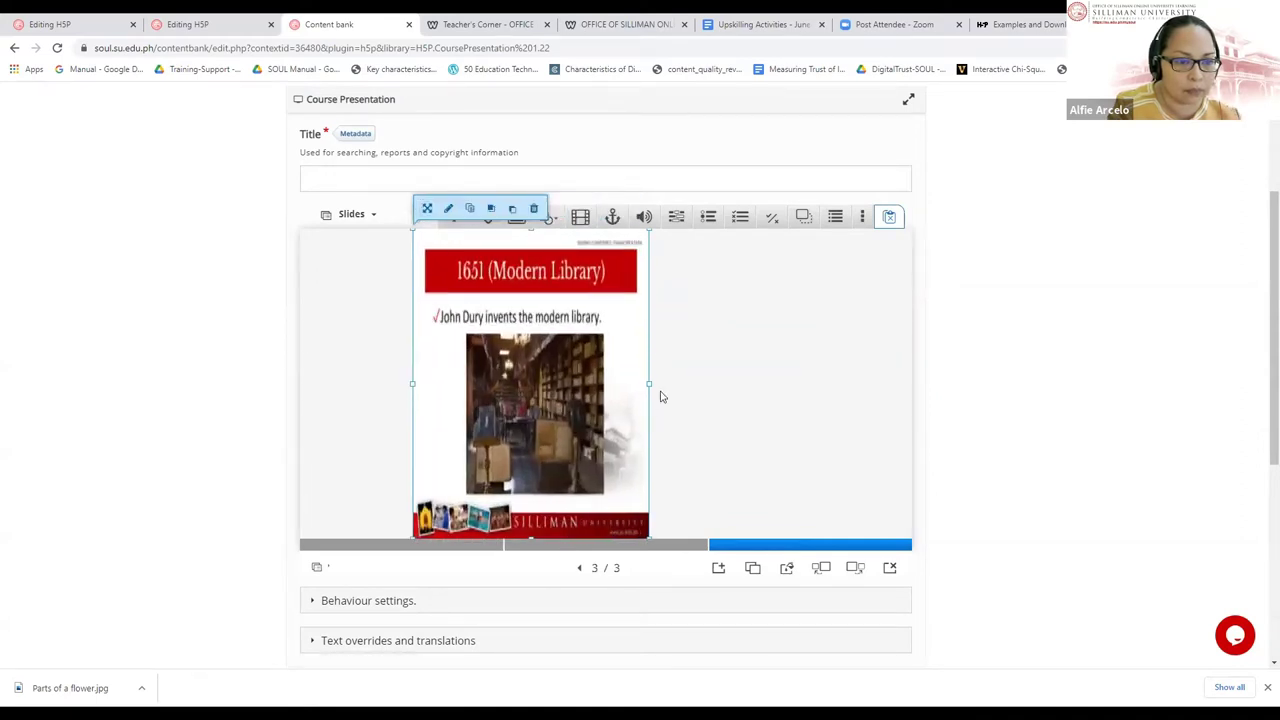
left_click_drag(648, 384, 827, 400)
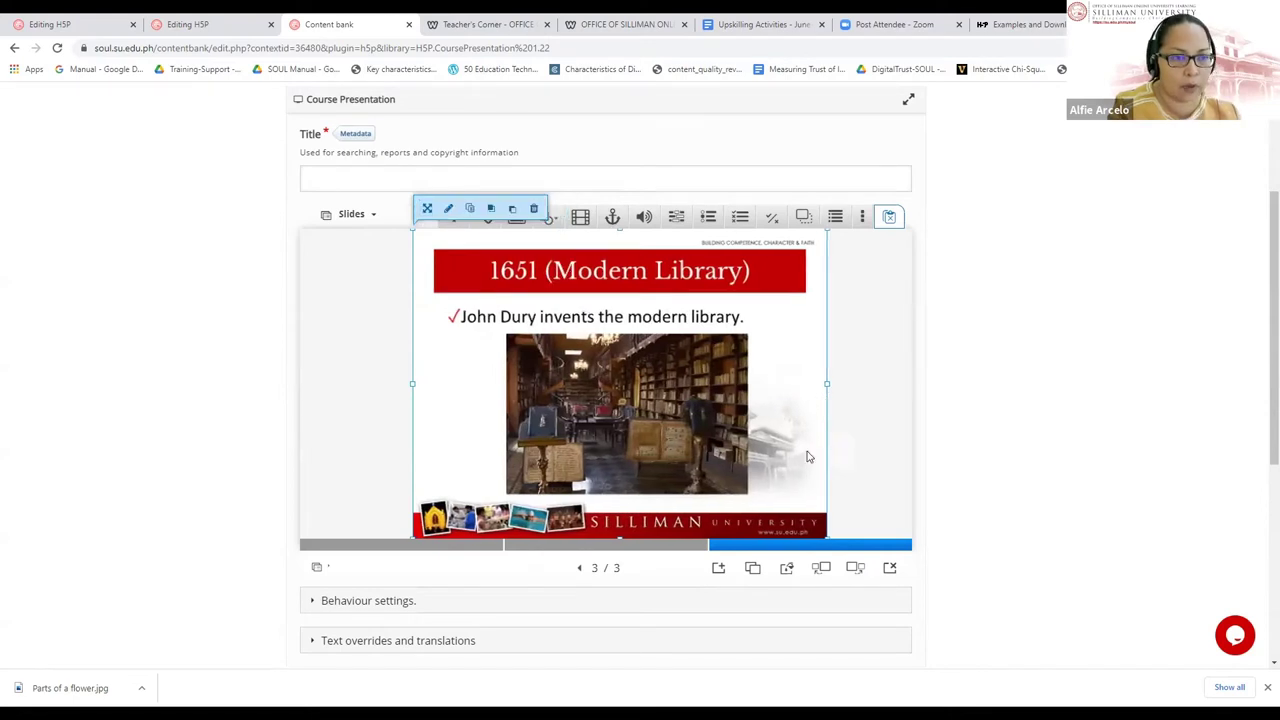
Add a fourth slide to the Course Presentation and insert the exported Slide4 image on it
left_click(718, 569)
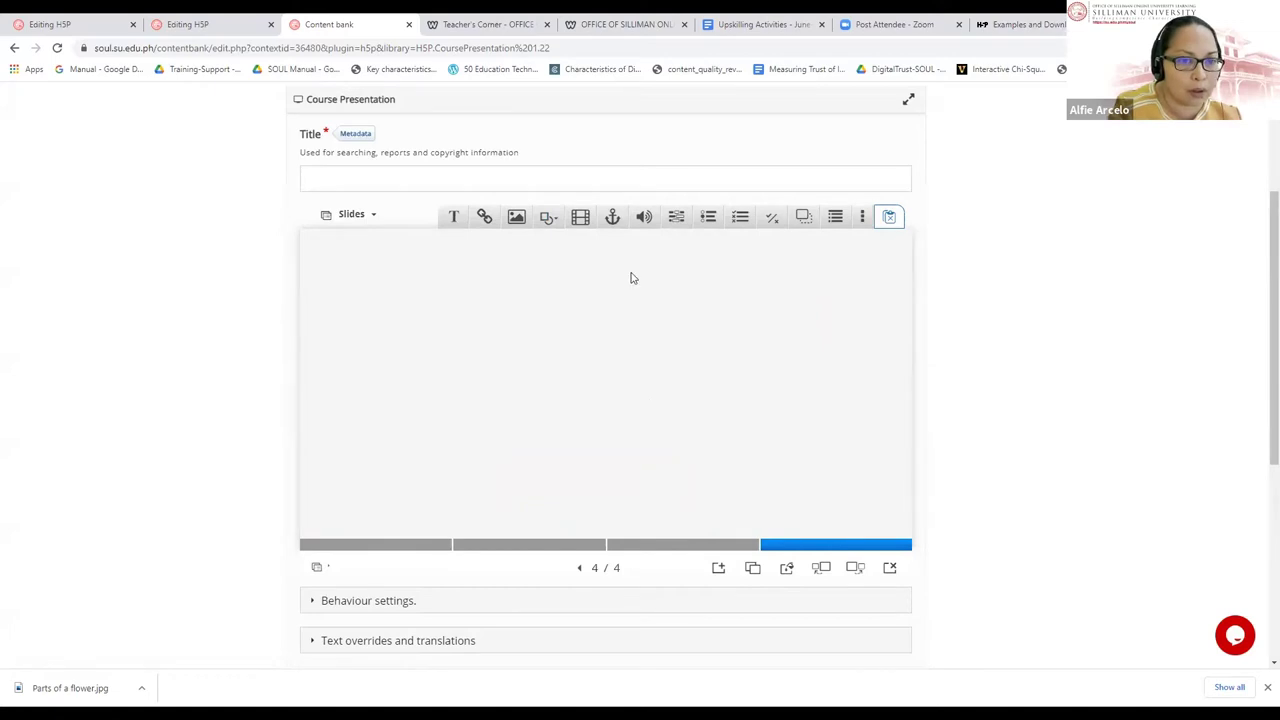
left_click(516, 218)
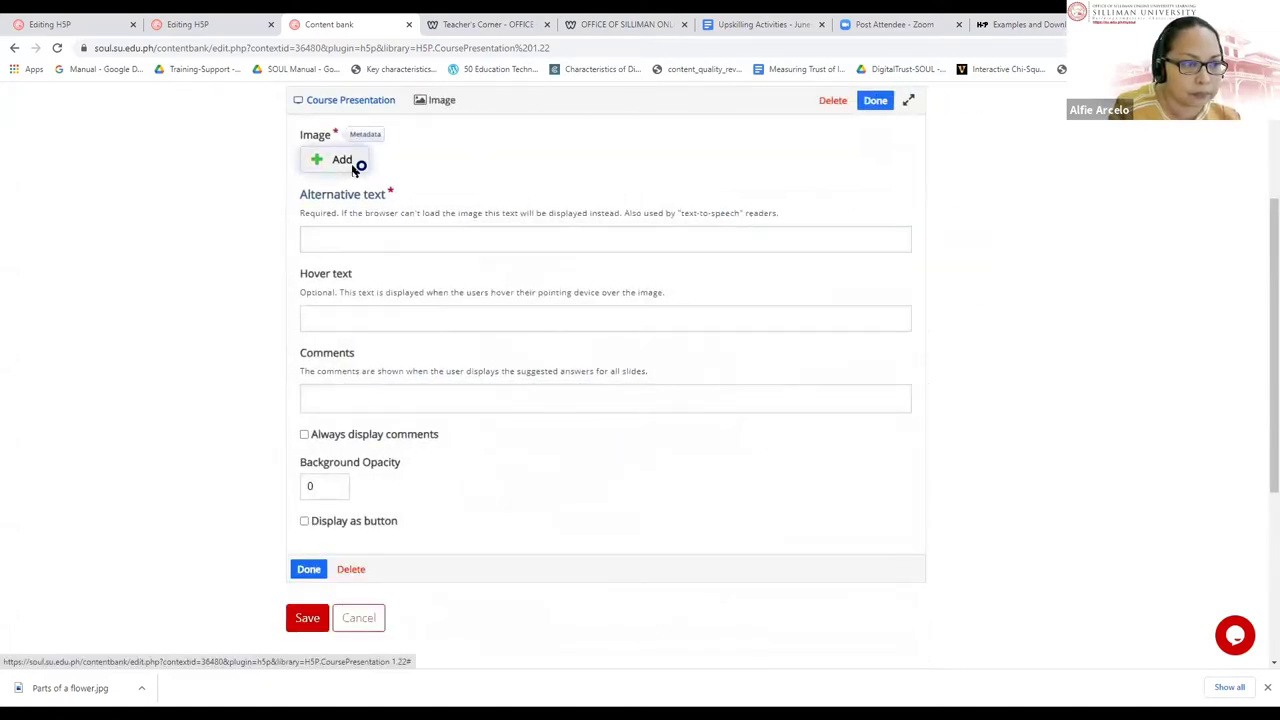
left_click(351, 163)
left_click(230, 220)
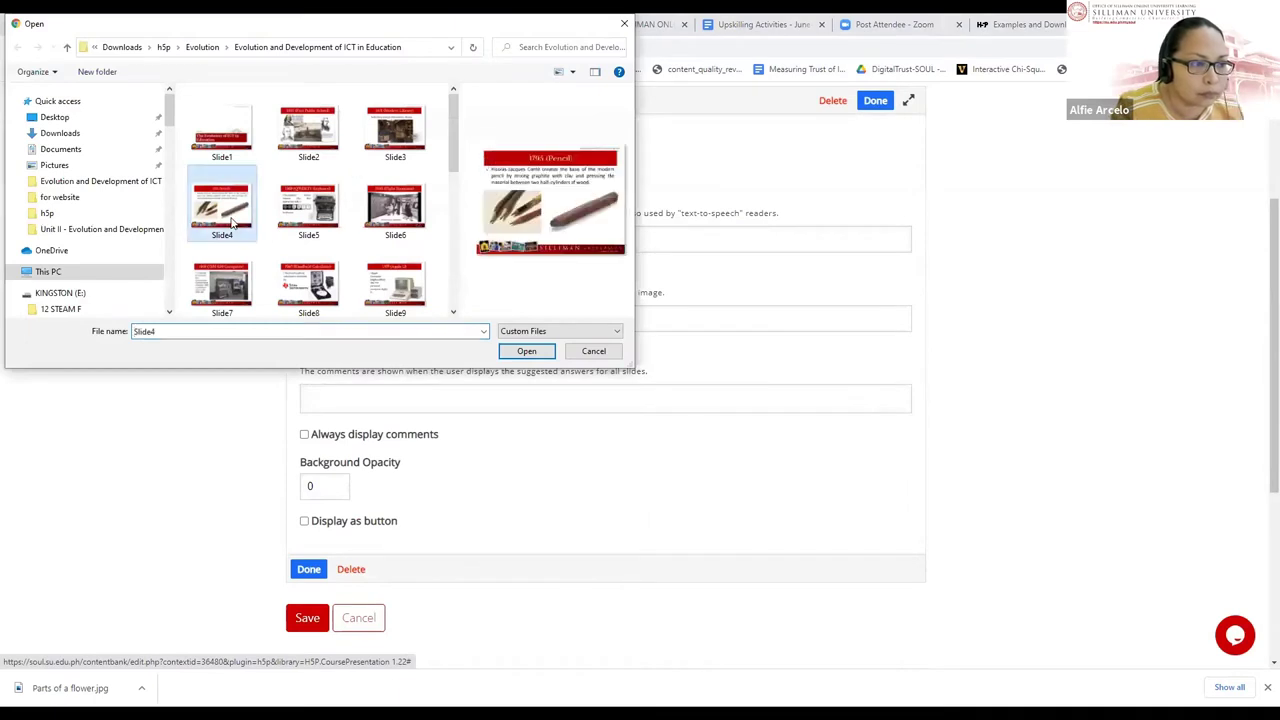
left_click(540, 352)
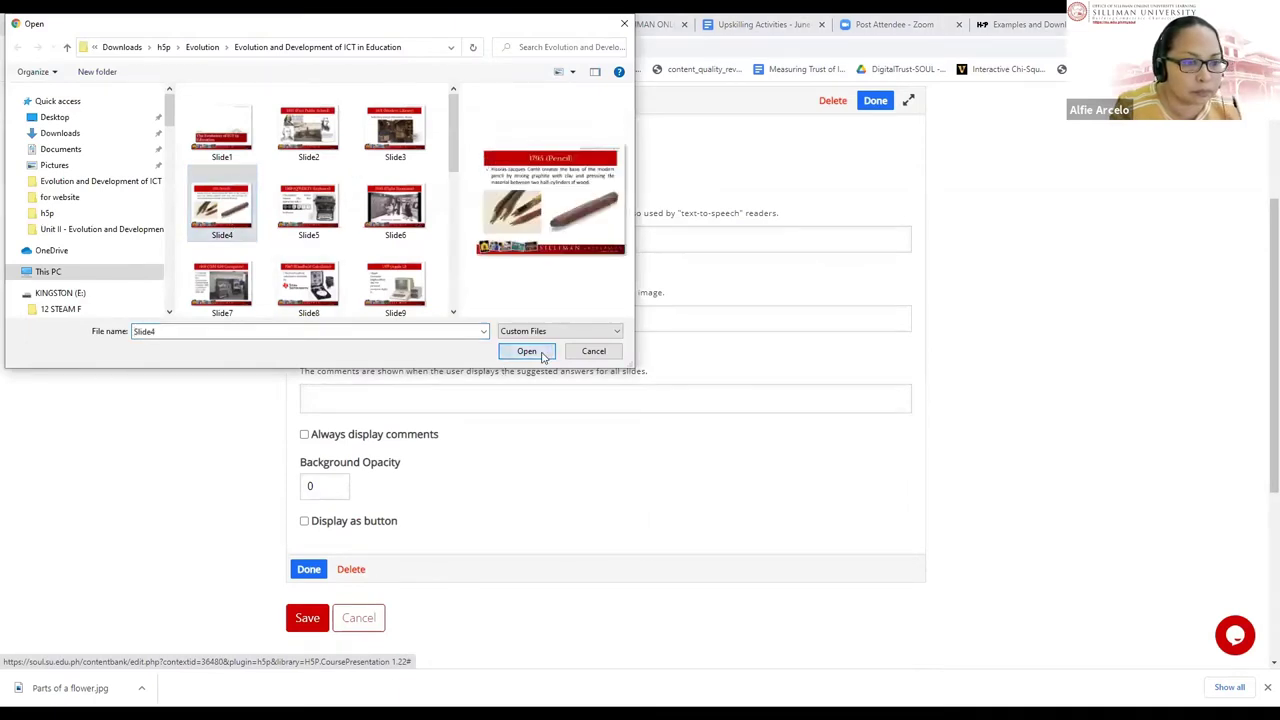
left_click(875, 100)
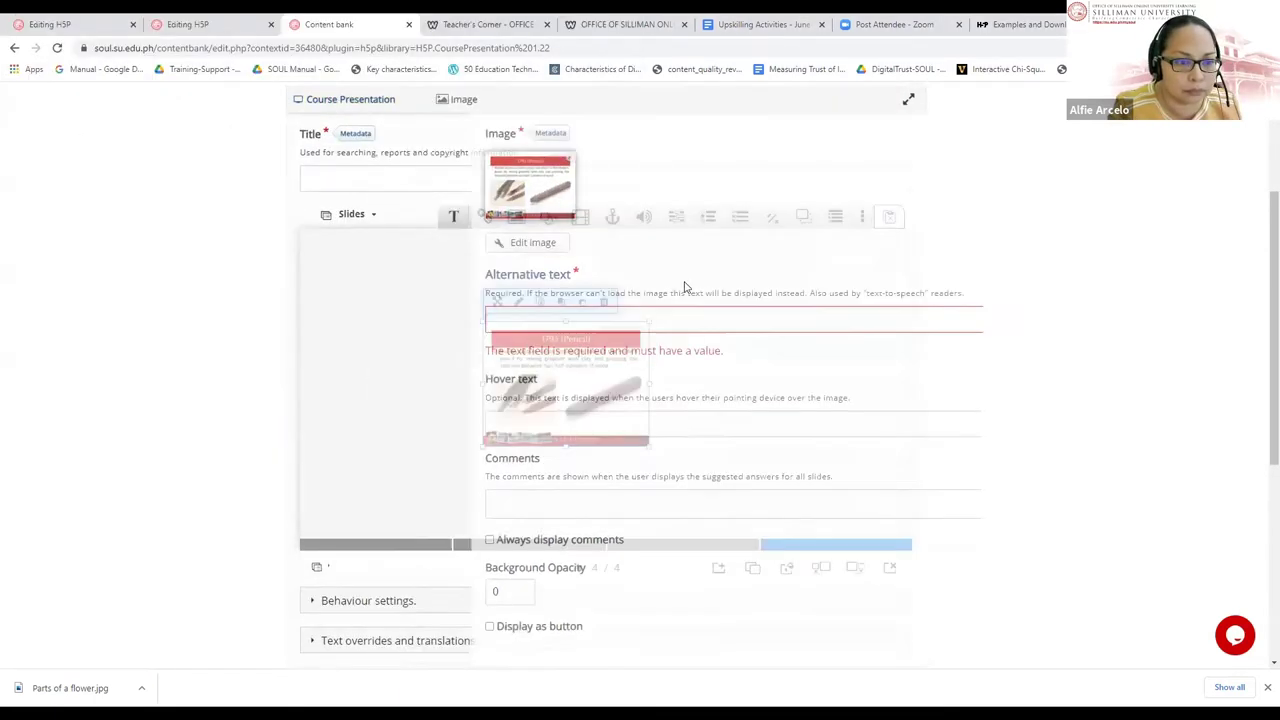
Enlarge the 1795 (Pencil) image to the fourth slide's full height, widen it in proportion and centre it horizontally
left_click_drag(565, 322, 591, 234)
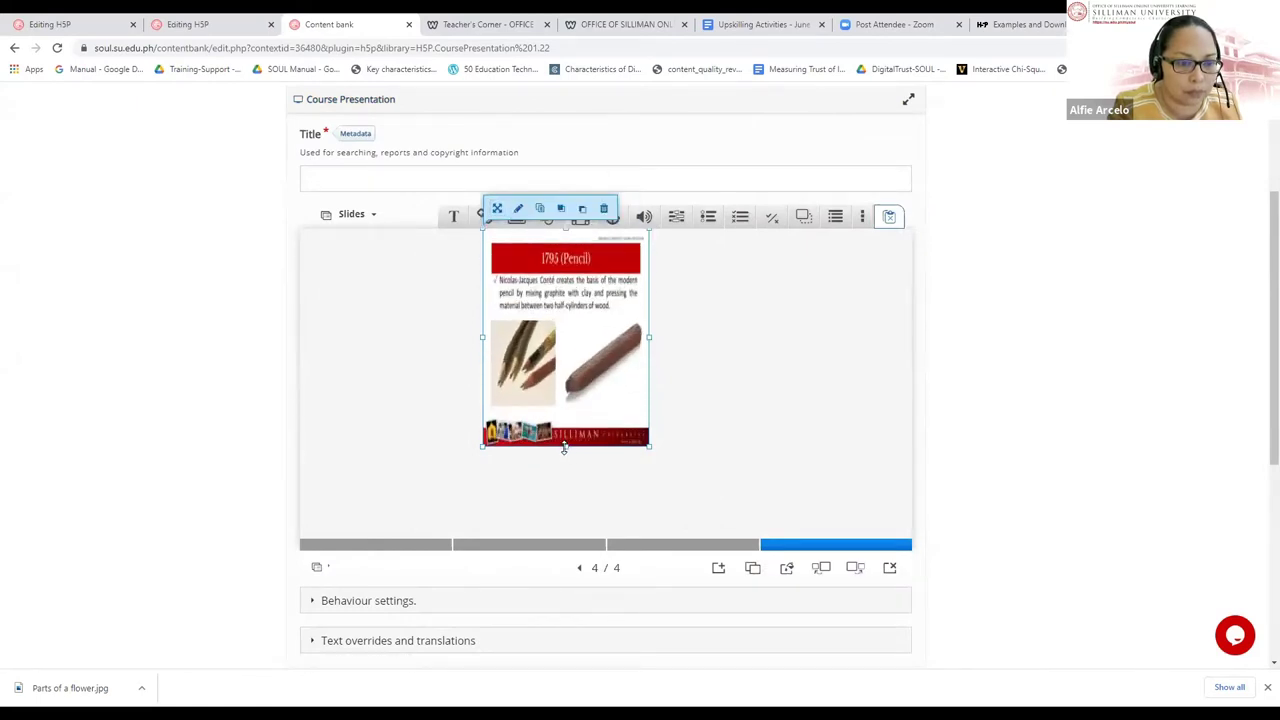
left_click_drag(565, 447, 573, 548)
left_click_drag(649, 383, 779, 400)
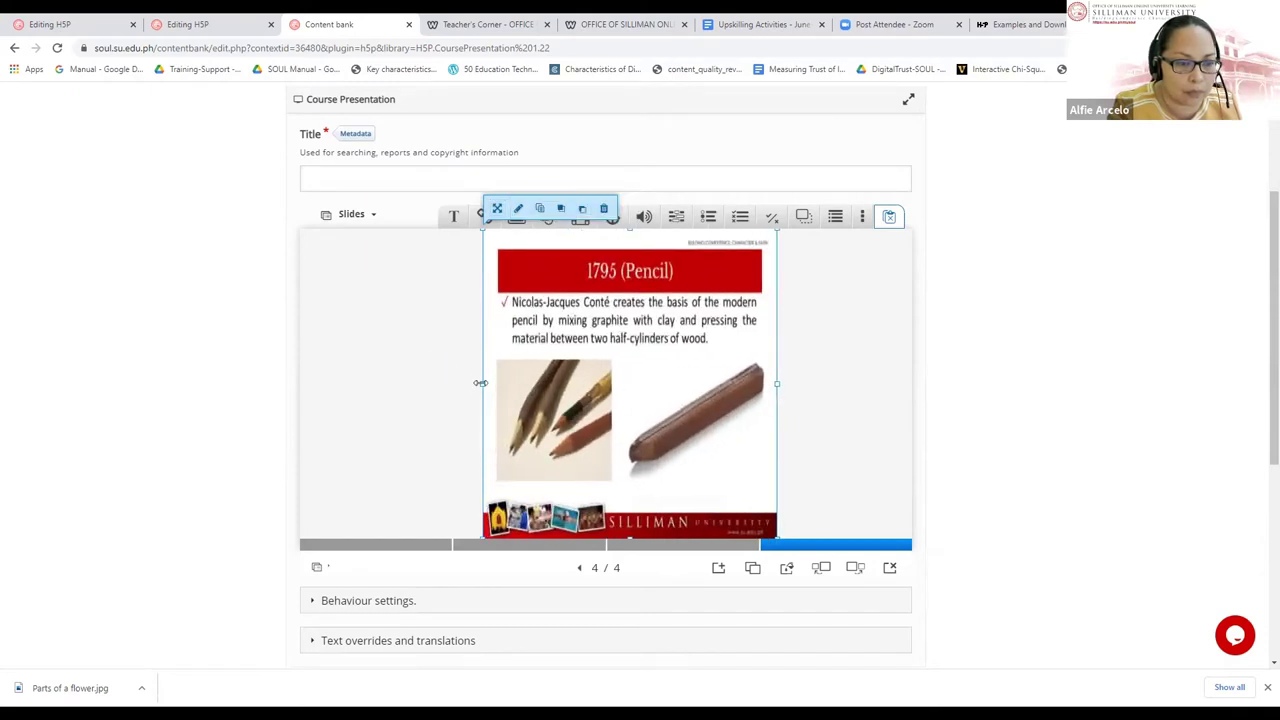
left_click_drag(482, 384, 404, 387)
left_click_drag(777, 384, 820, 386)
left_click_drag(697, 380, 680, 384)
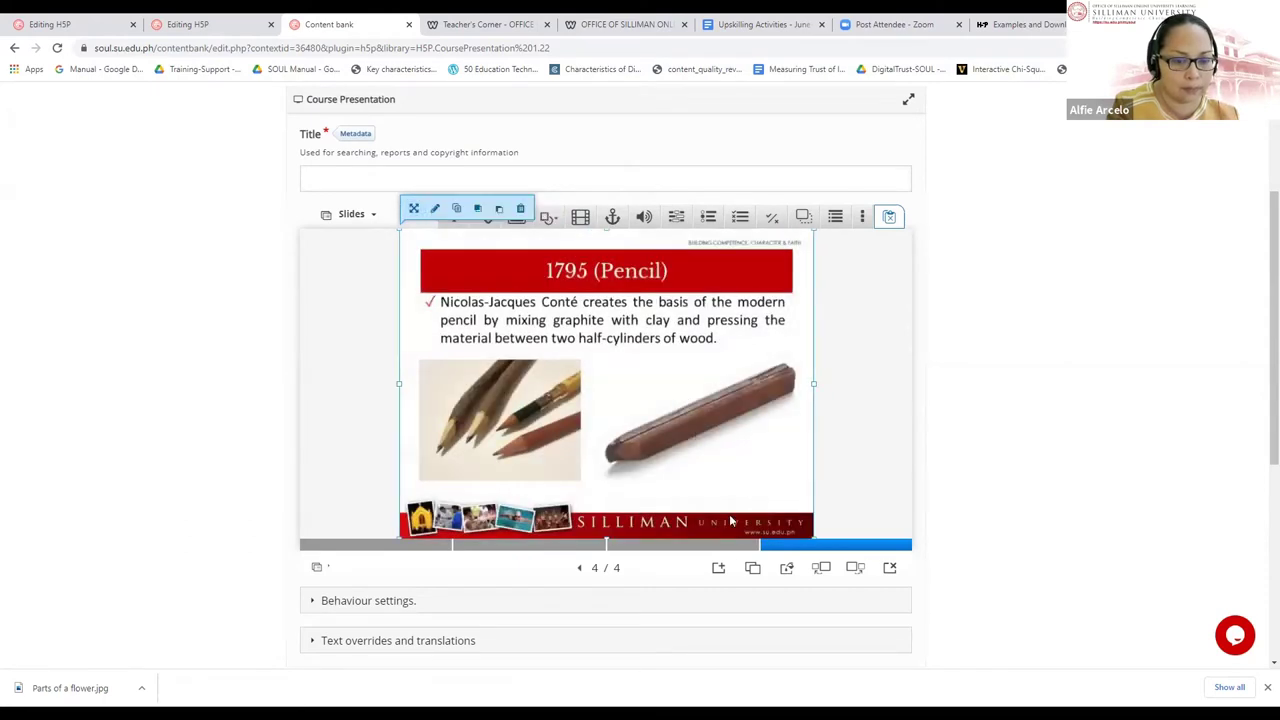
Add a fifth slide to the Course Presentation and insert the exported Slide5 image on it
left_click(718, 568)
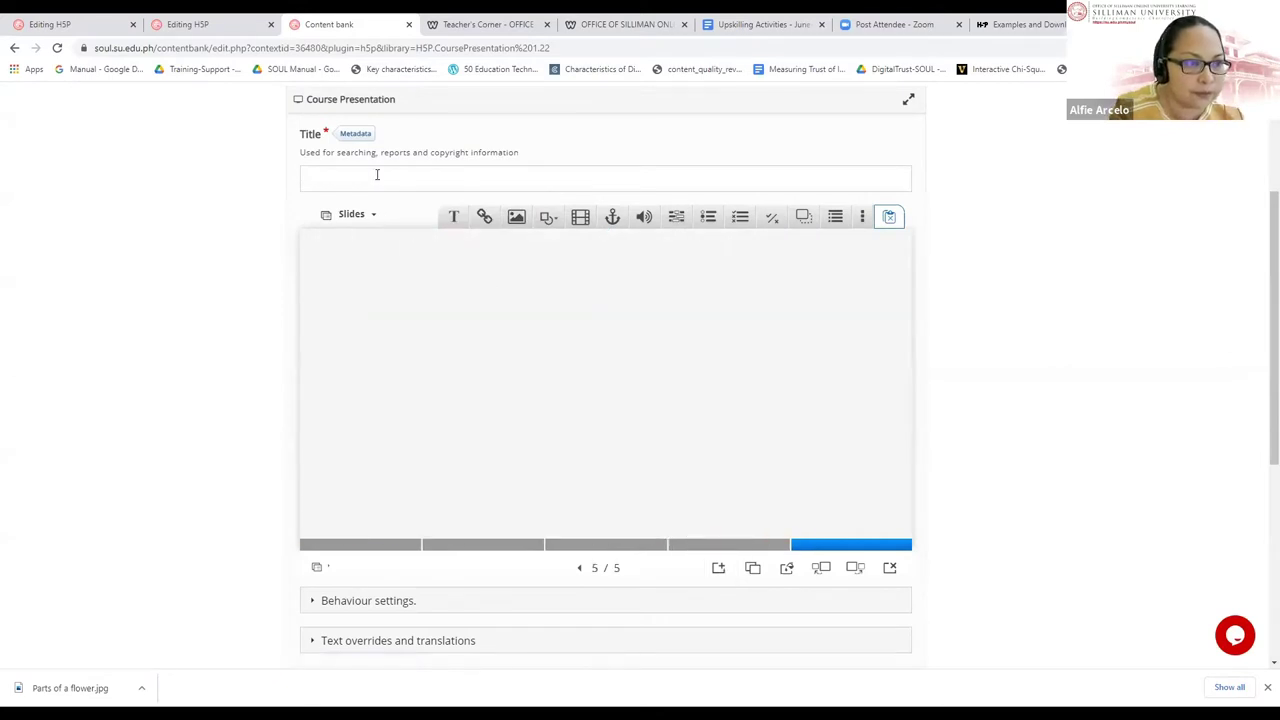
left_click(515, 217)
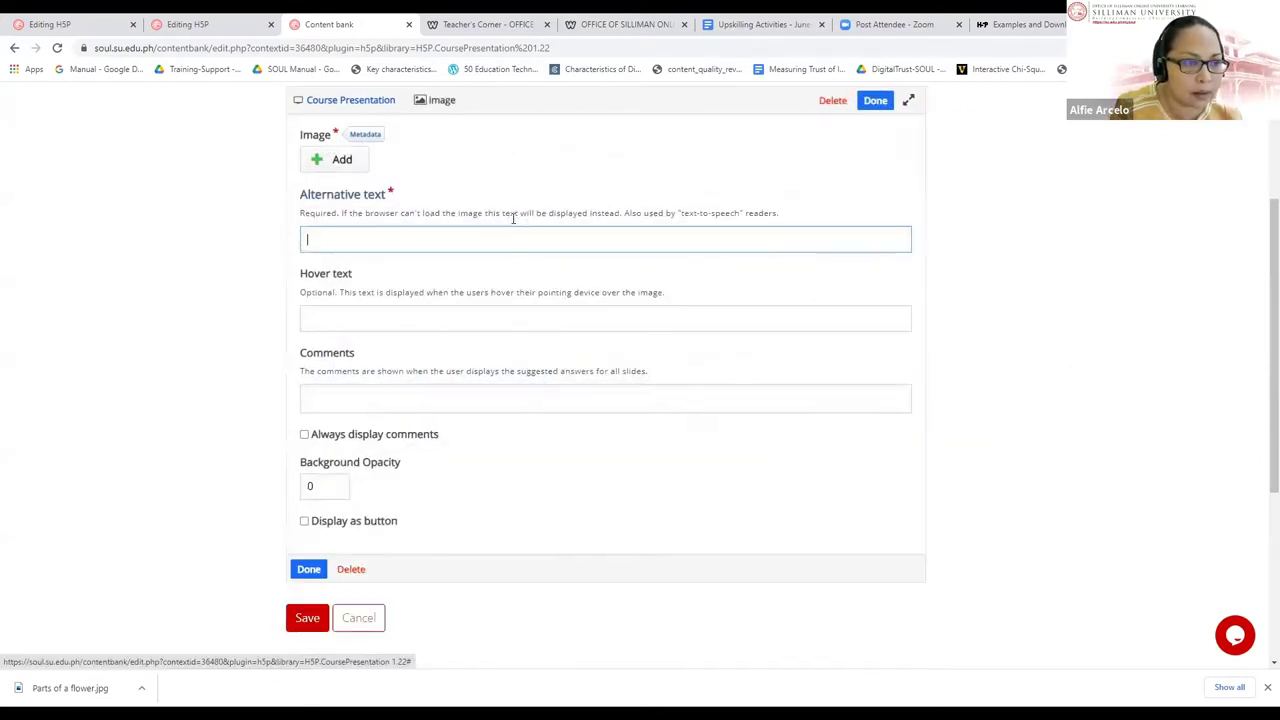
left_click(343, 165)
left_click(292, 212)
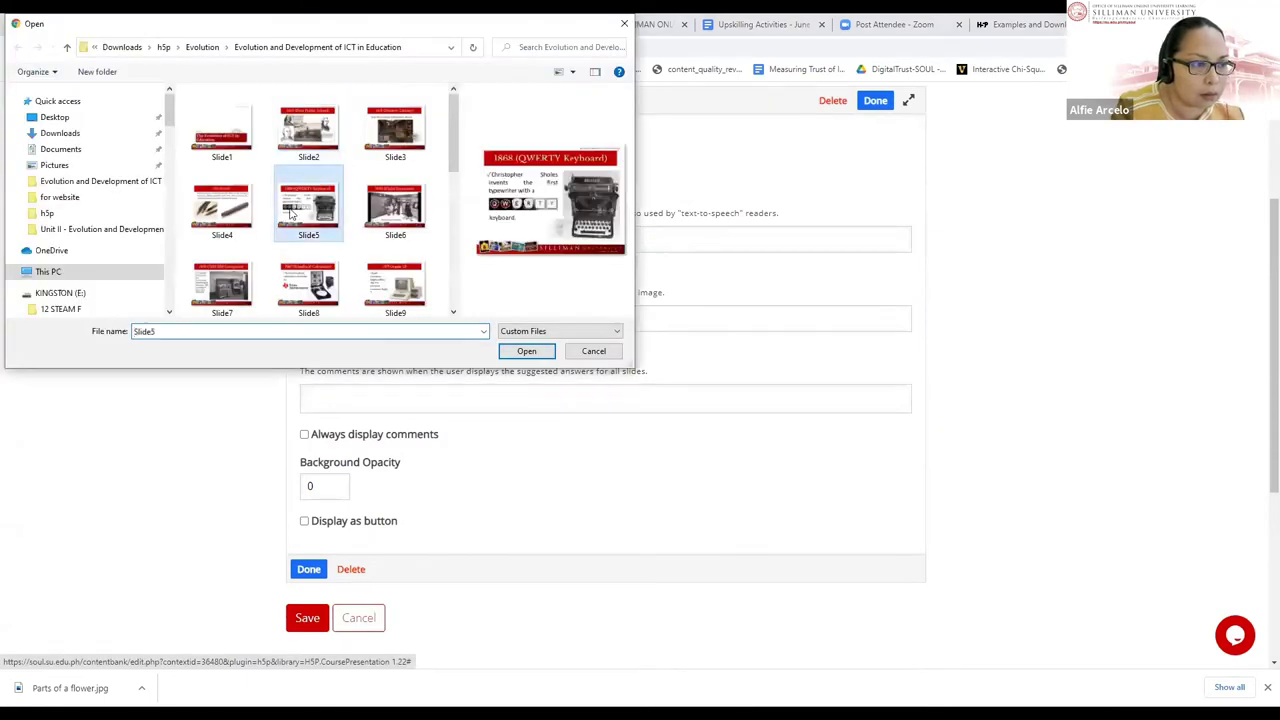
left_click(530, 352)
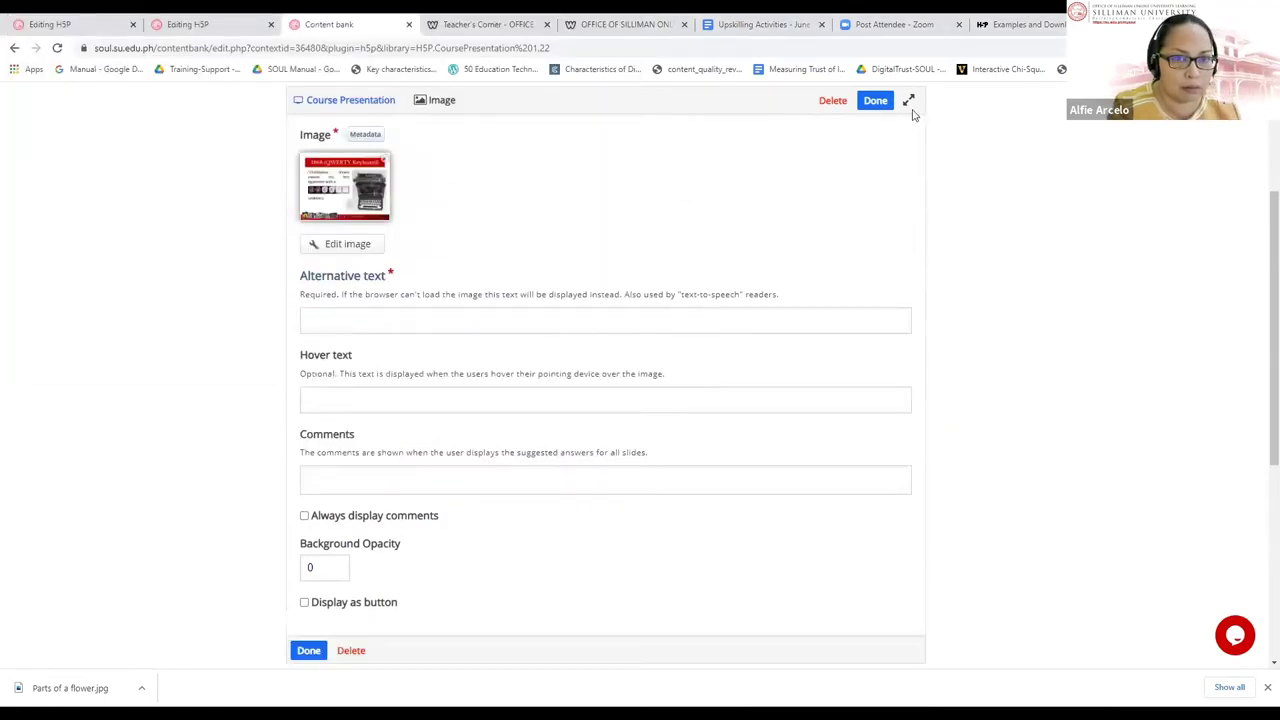
left_click(875, 101)
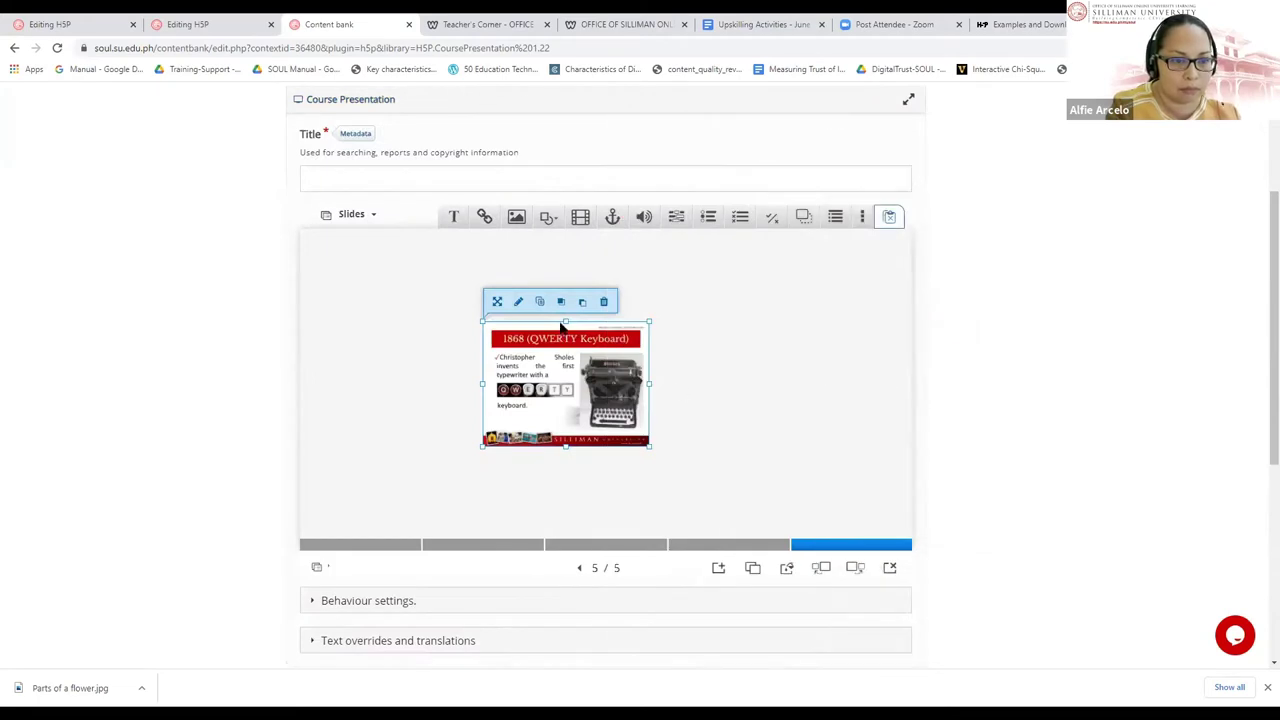
Enlarge the 1868 (QWERTY Keyboard) image to the fifth slide's full height of 465, widen it in proportion and centre it horizontally
left_click_drag(565, 322, 565, 232)
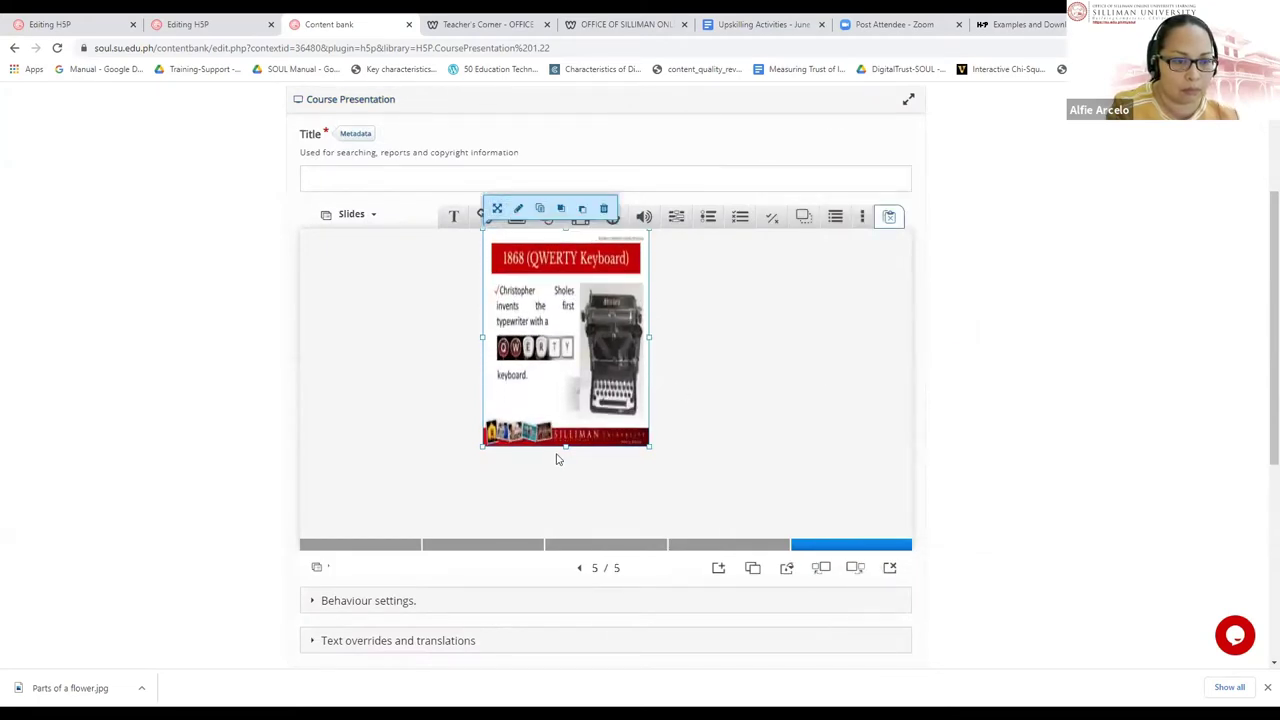
left_click_drag(565, 447, 567, 541)
left_click_drag(483, 383, 427, 383)
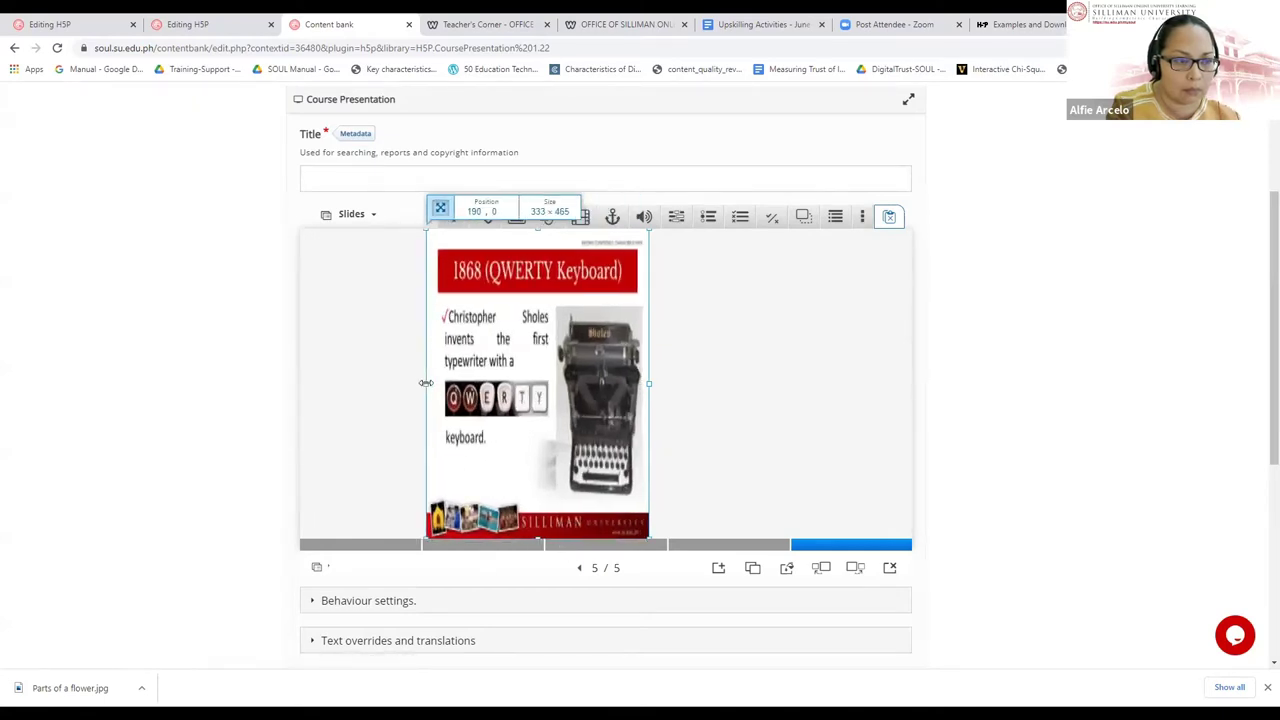
left_click_drag(649, 383, 842, 406)
left_click_drag(592, 396, 566, 394)
left_click(864, 412)
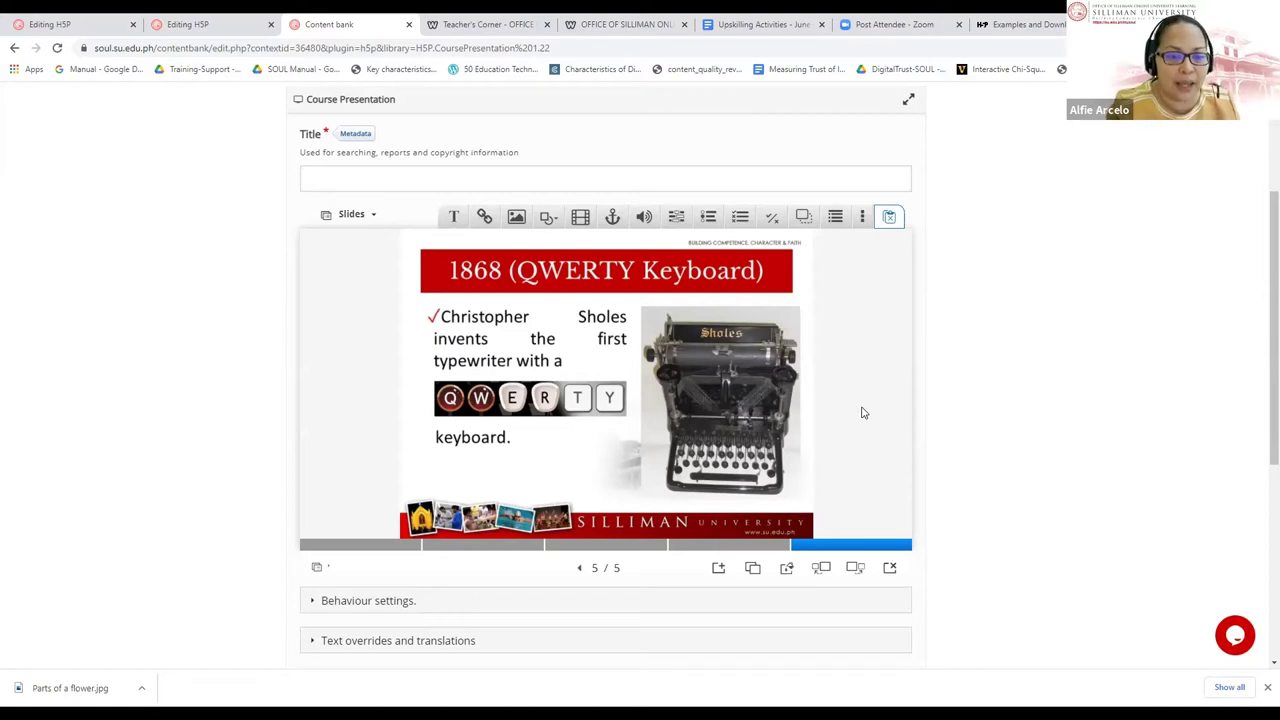
Add a sixth slide to the Course Presentation and insert the blank template image Slide23 on it
left_click(718, 570)
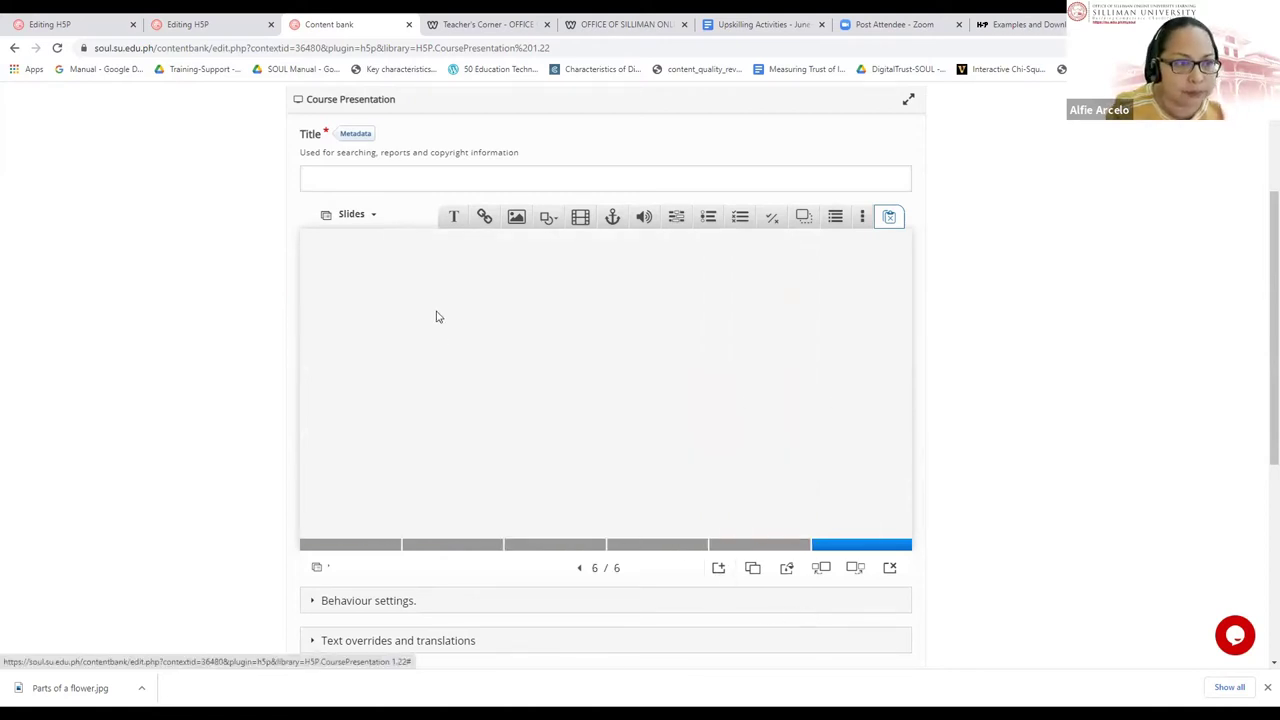
left_click(516, 216)
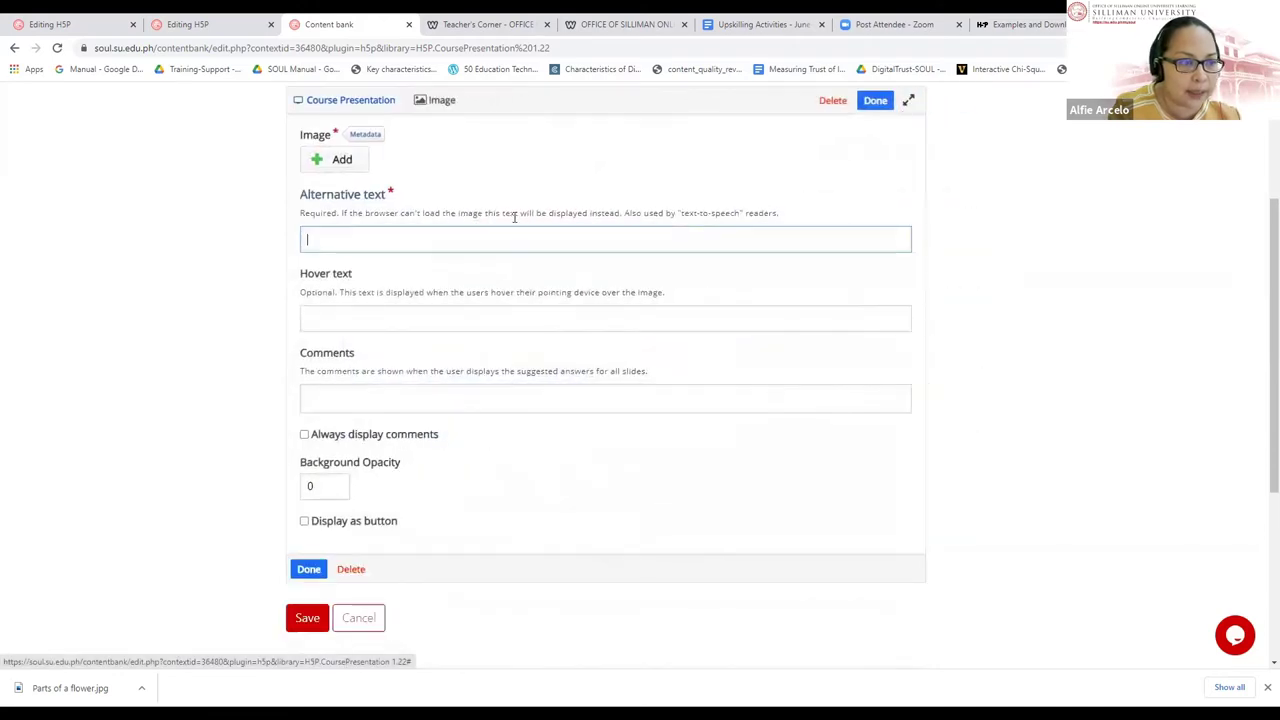
left_click(358, 164)
scroll(324, 272, "down", 2)
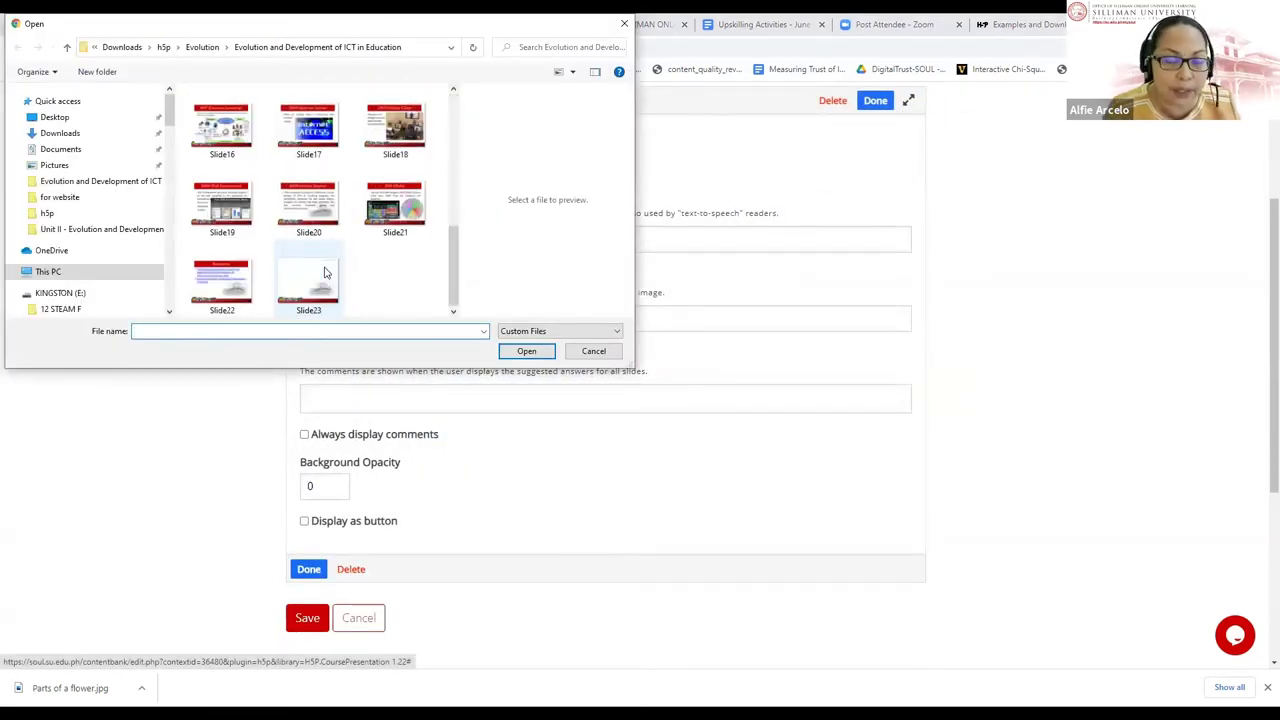
left_click(320, 284)
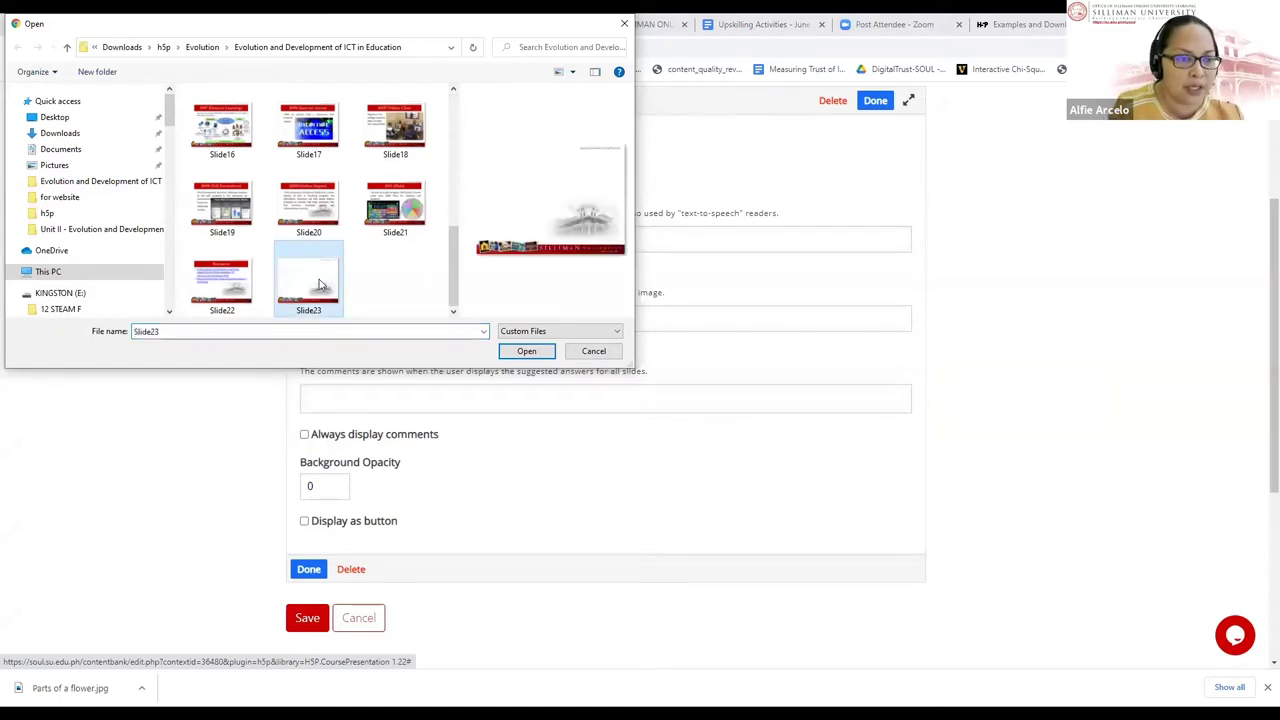
left_click(770, 327)
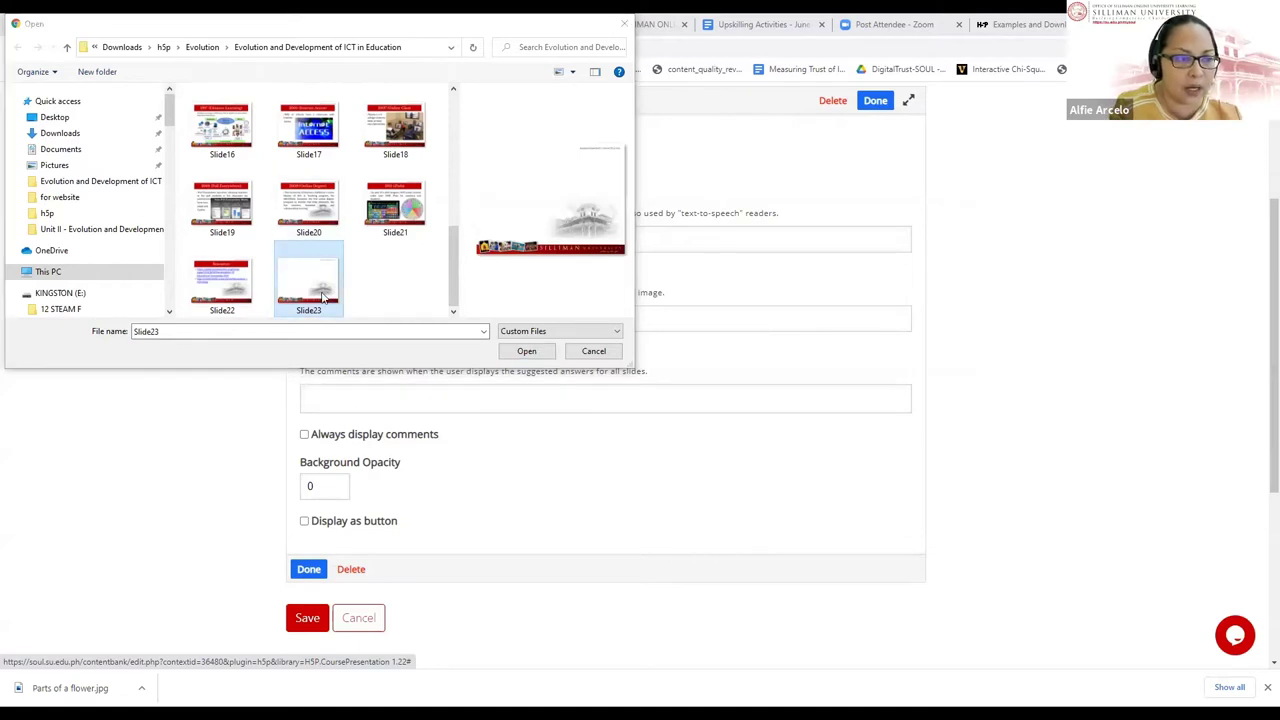
left_click(524, 351)
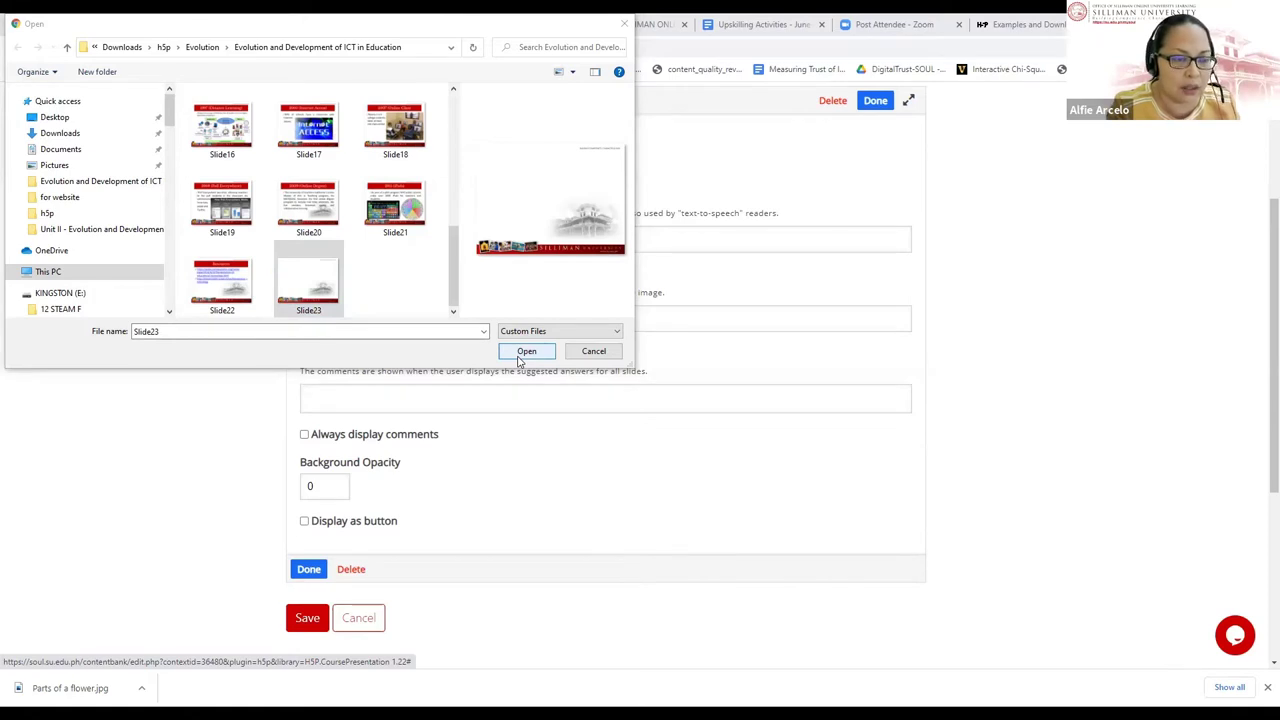
left_click(519, 358)
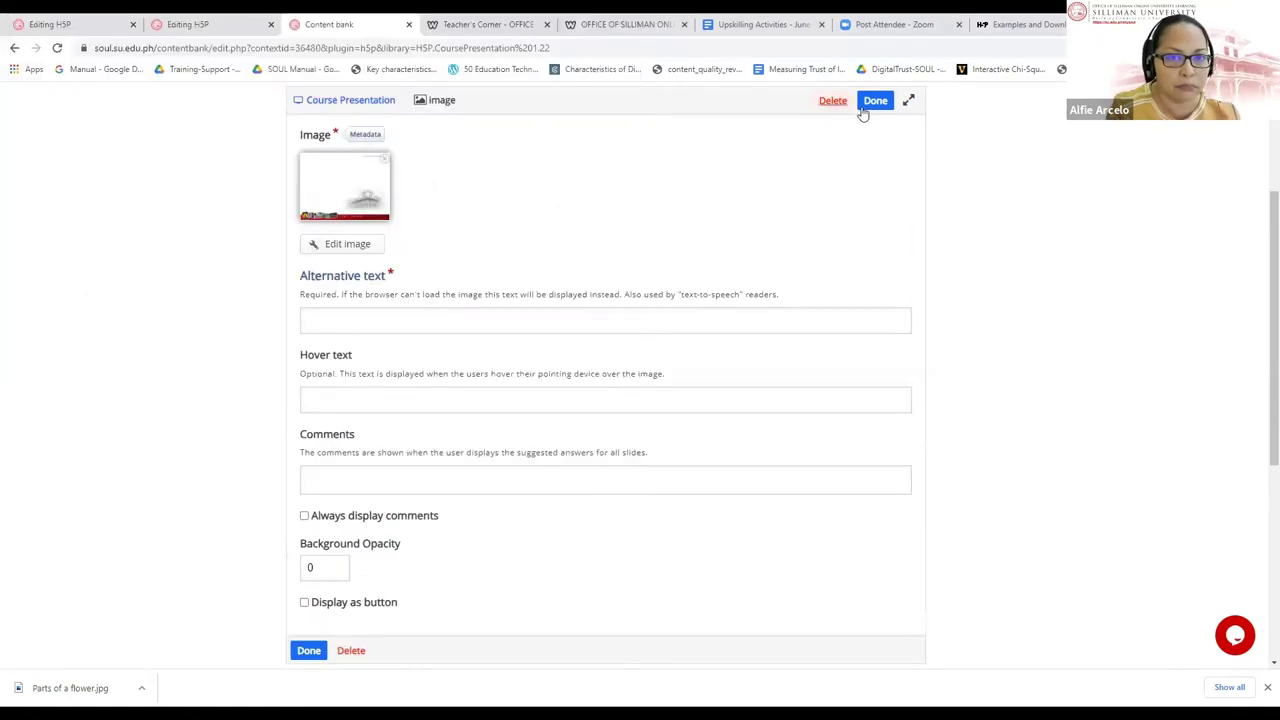
left_click(870, 104)
Stretch the blank template image on the sixth slide to 620 × 465 and place it at position 140, 0
left_click_drag(570, 327, 589, 229)
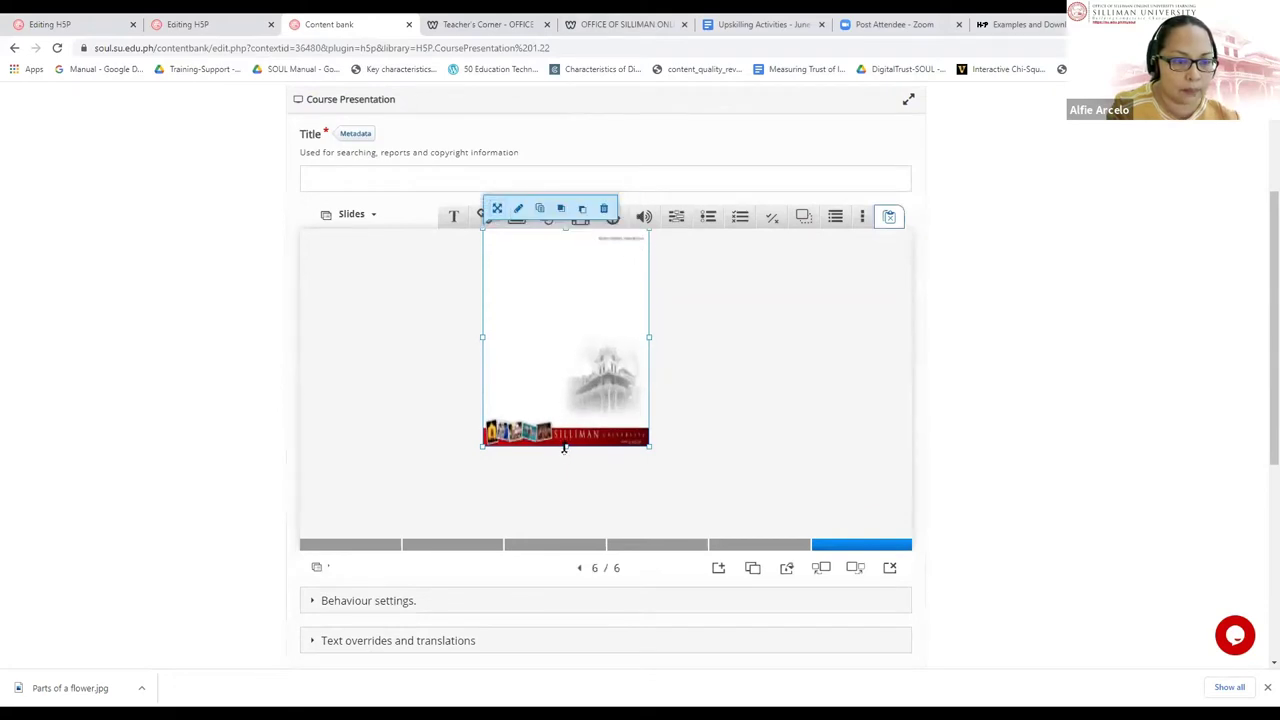
left_click_drag(565, 447, 566, 538)
left_click_drag(482, 384, 410, 392)
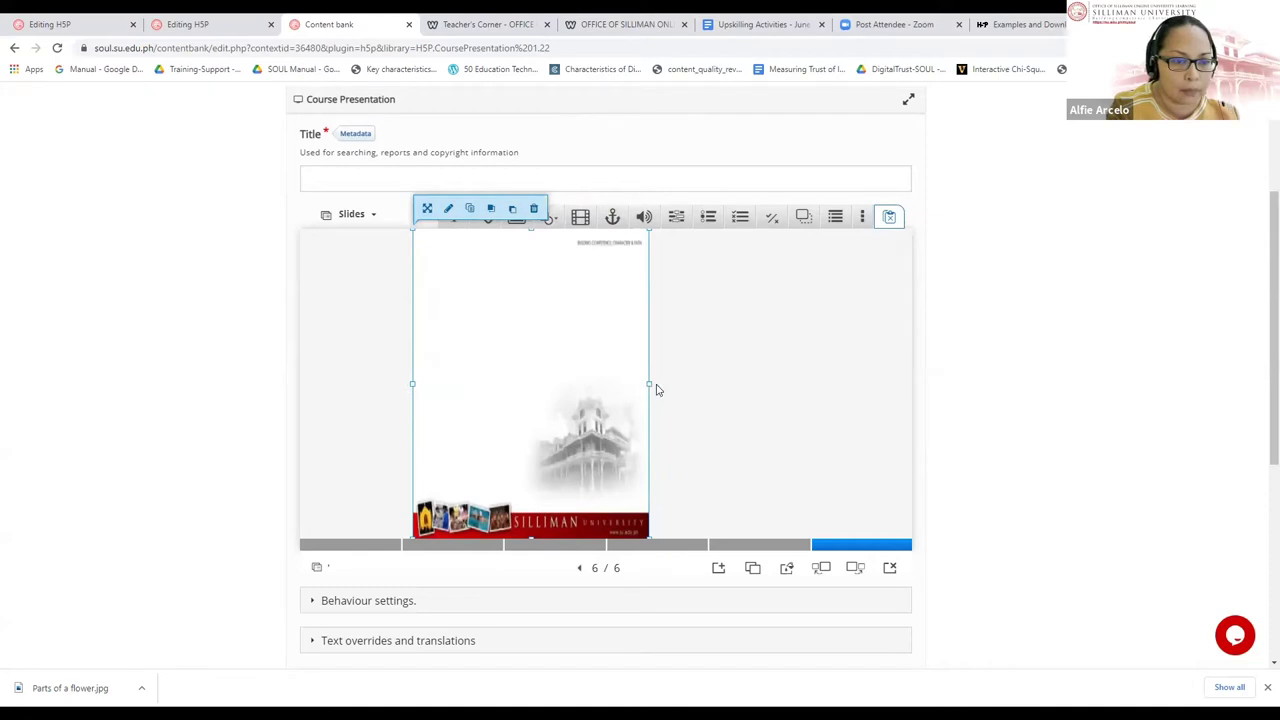
left_click_drag(649, 384, 838, 389)
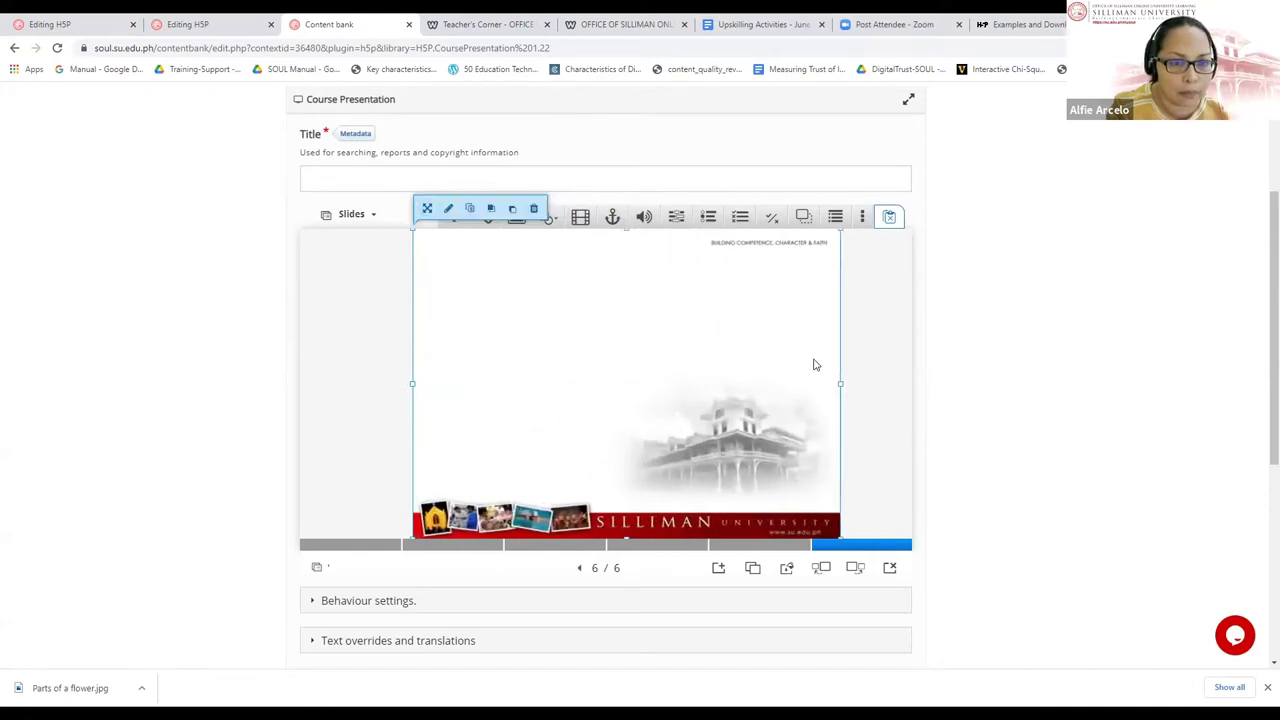
left_click(428, 210)
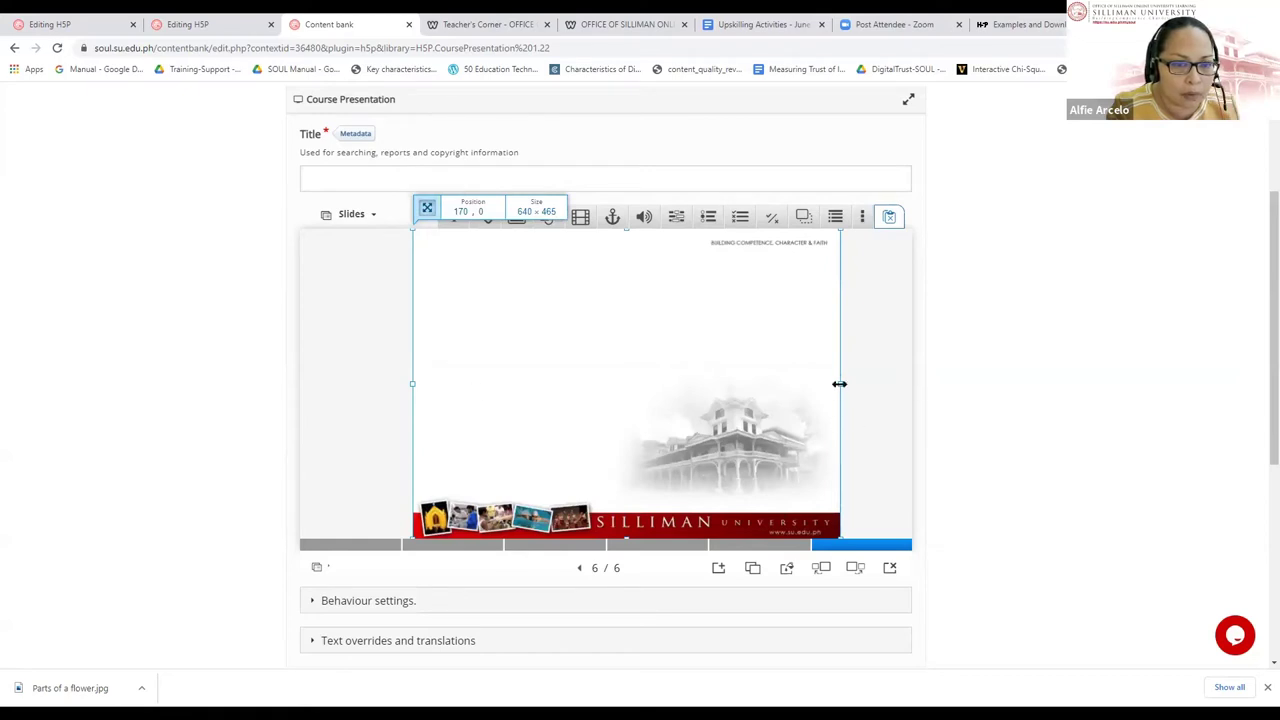
left_click_drag(838, 384, 830, 385)
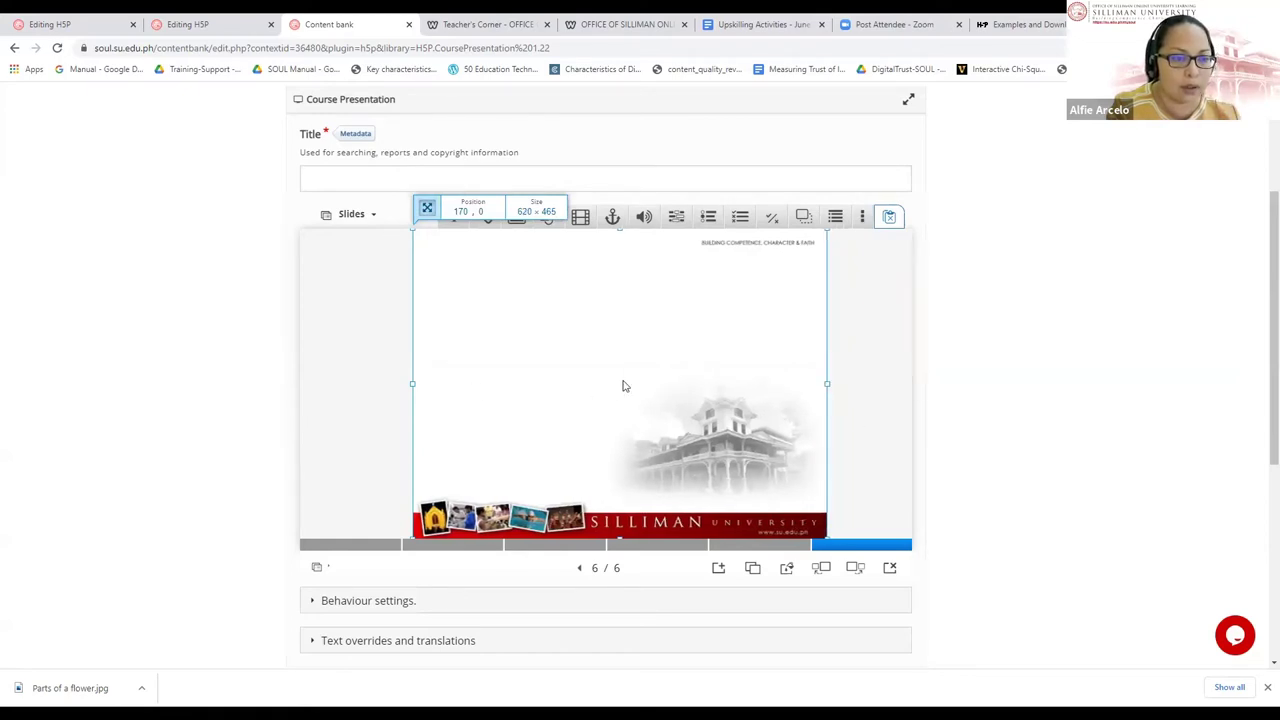
left_click_drag(623, 381, 603, 386)
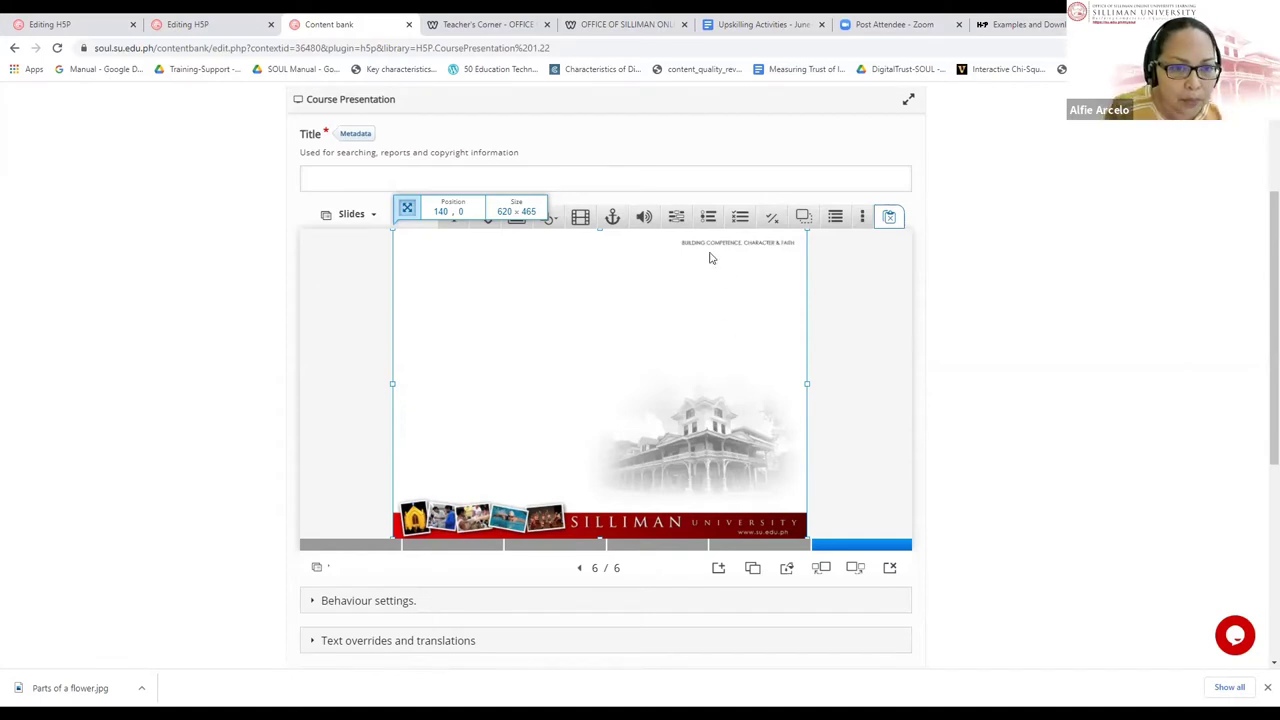
Add a Multiple Choice question to the sixth slide and title it q1
left_click(738, 220)
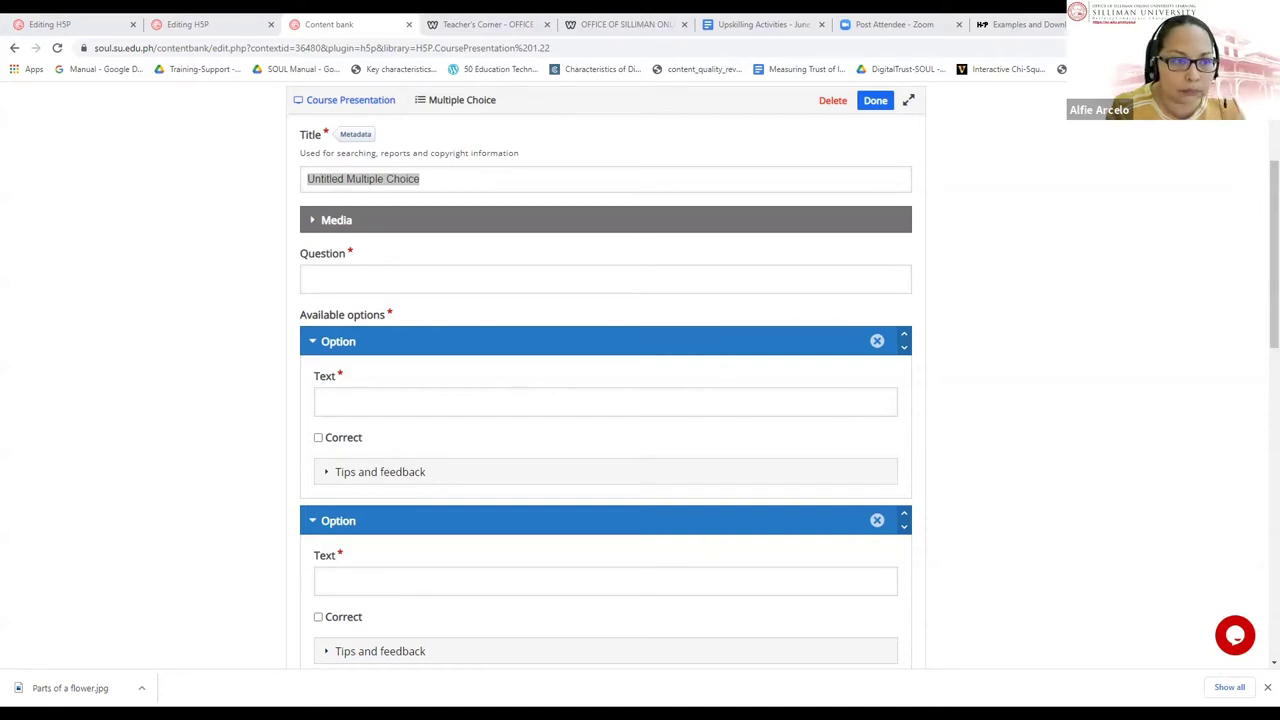
triple_click(465, 189)
type("q1")
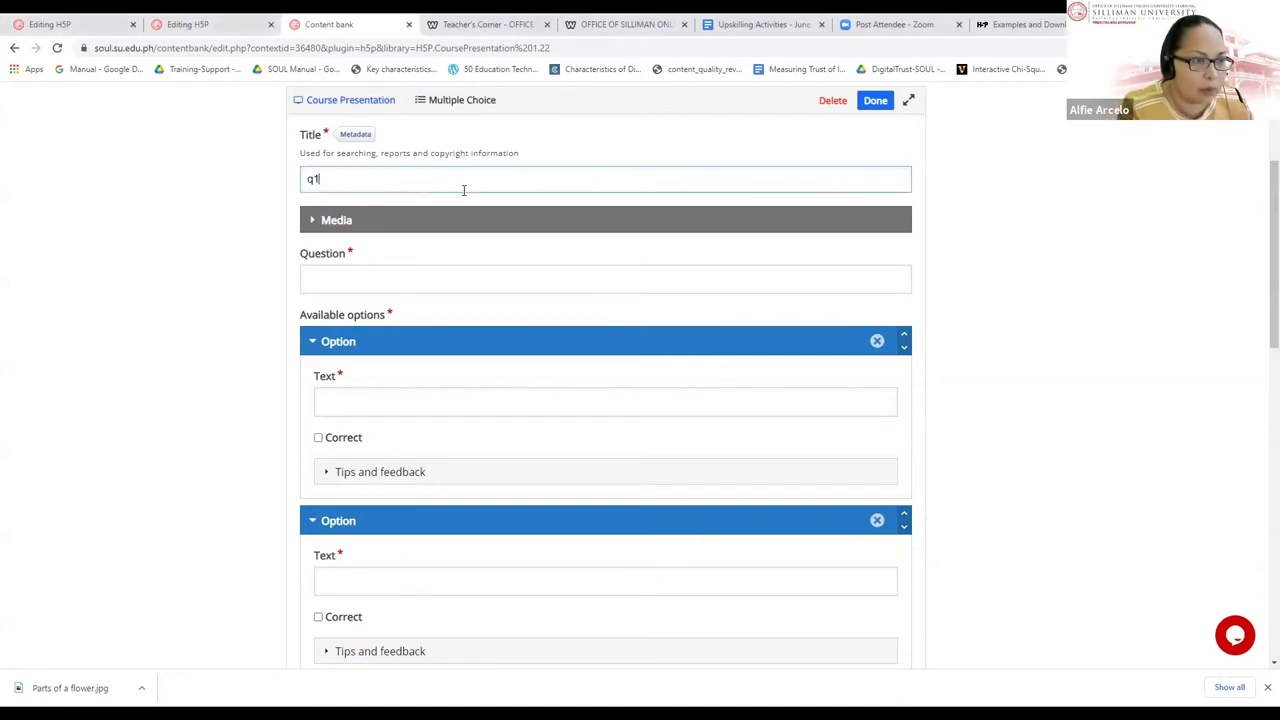
Enter the question text "In 1651, the first modern library was invented. Who created the first modern library?" for q1
left_click(372, 286)
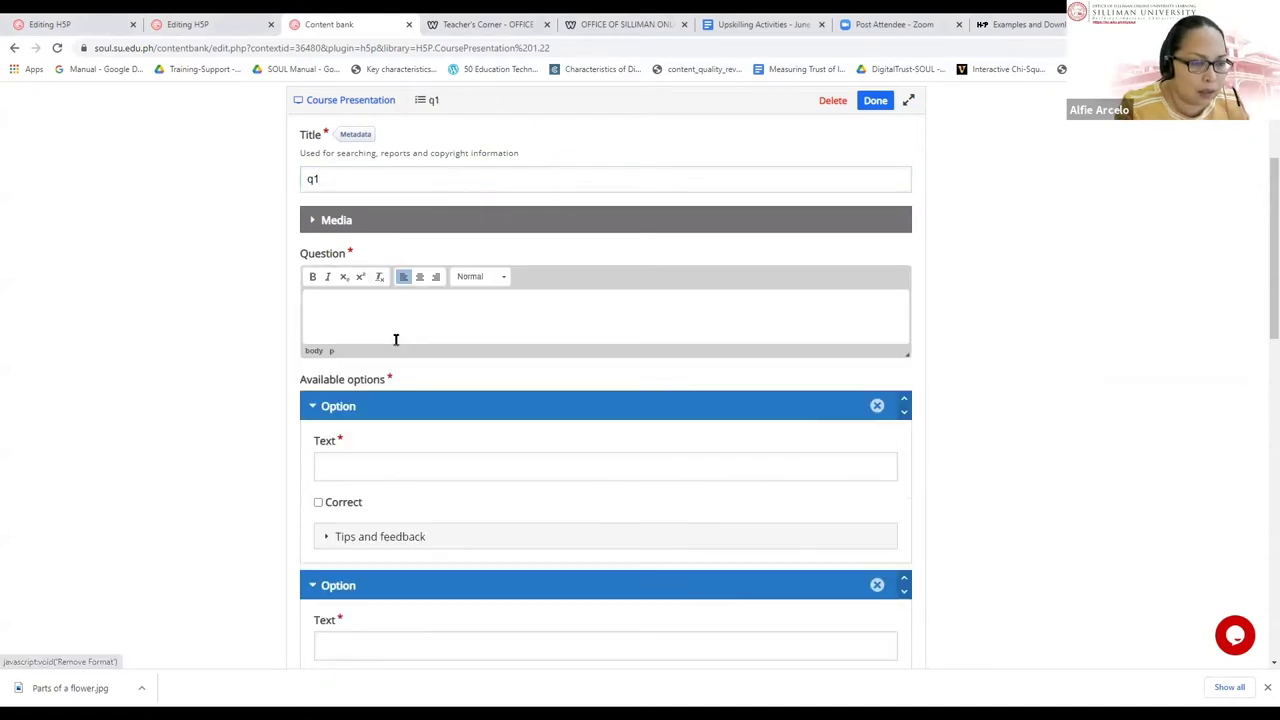
type("invents the modern library")
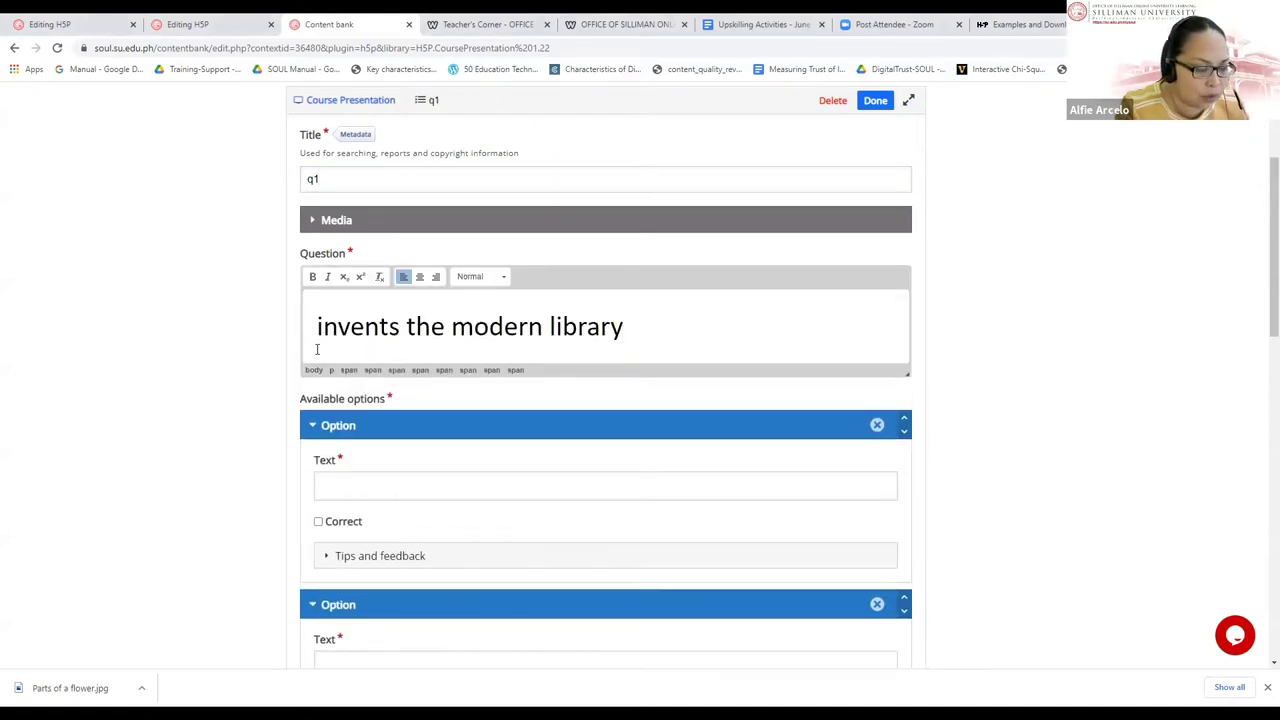
key("ctrl+z")
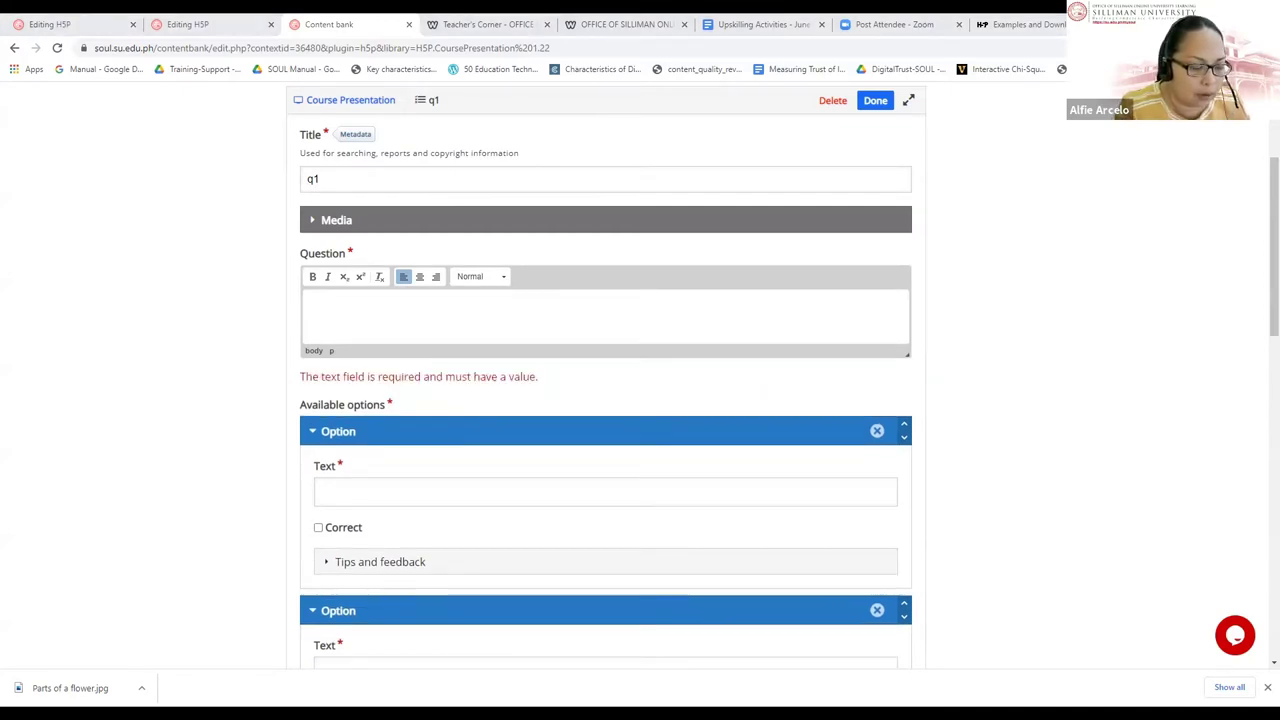
type("In 1")
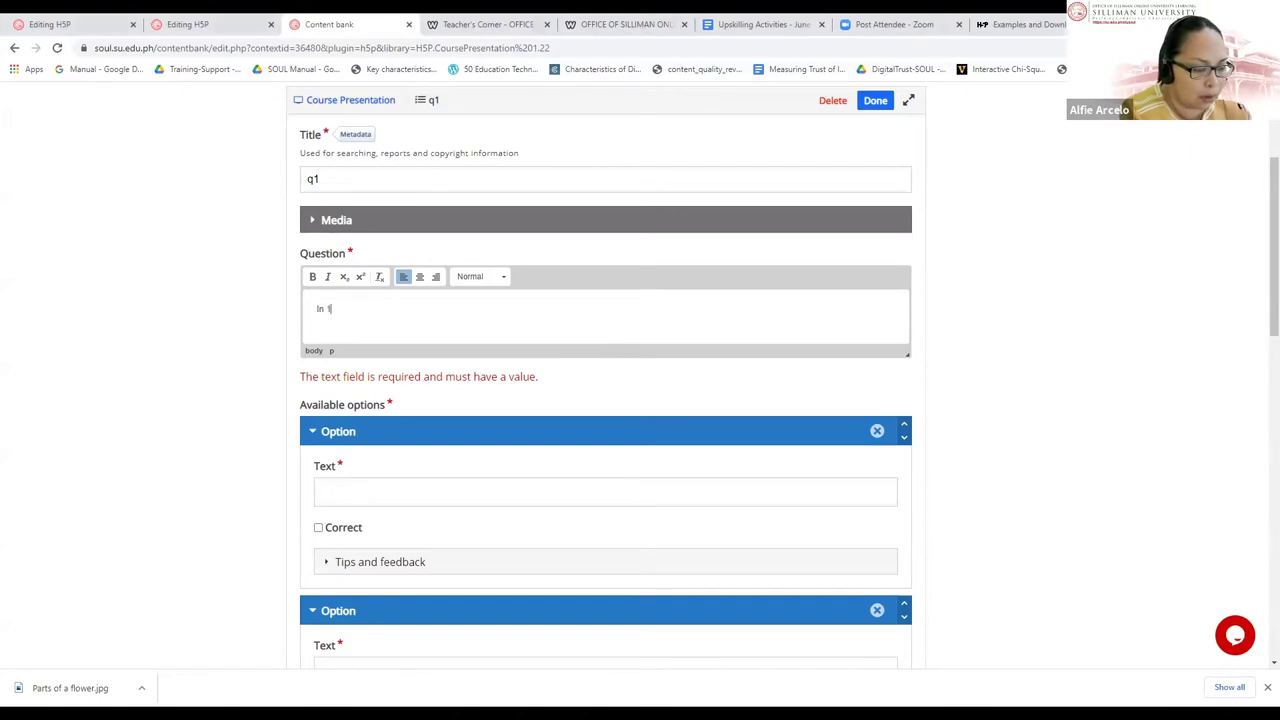
type("651")
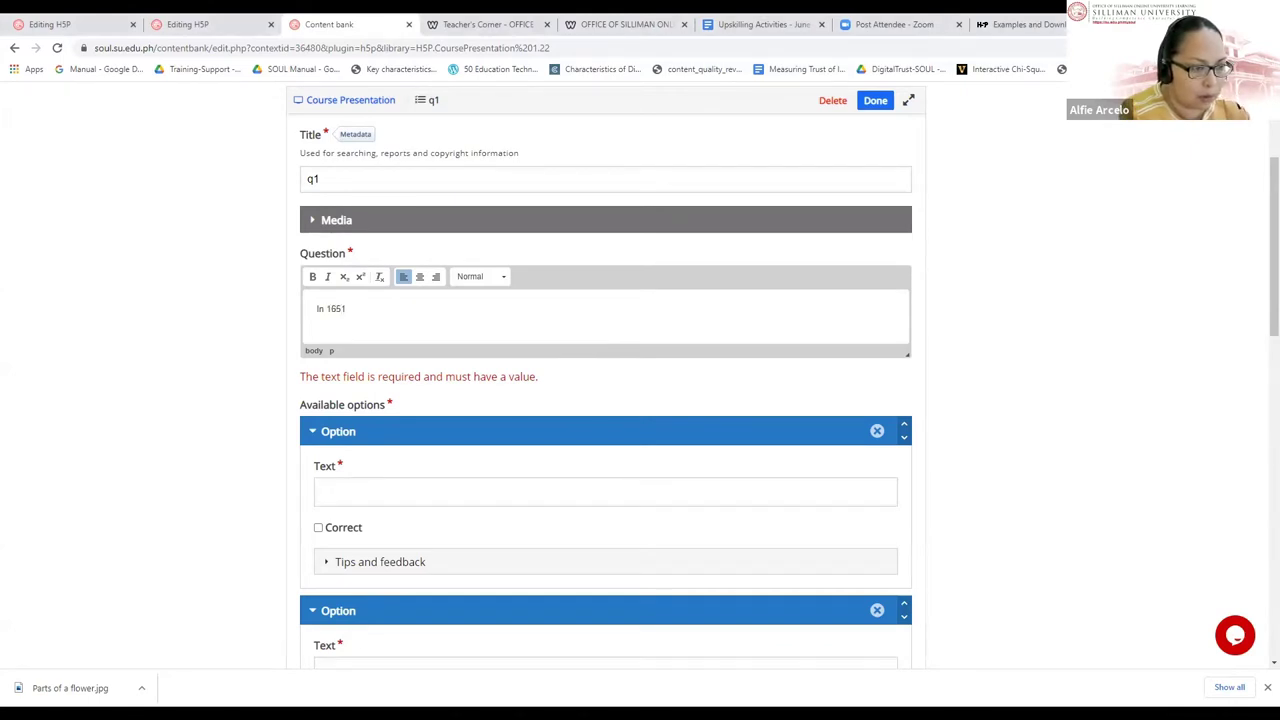
type(", the ")
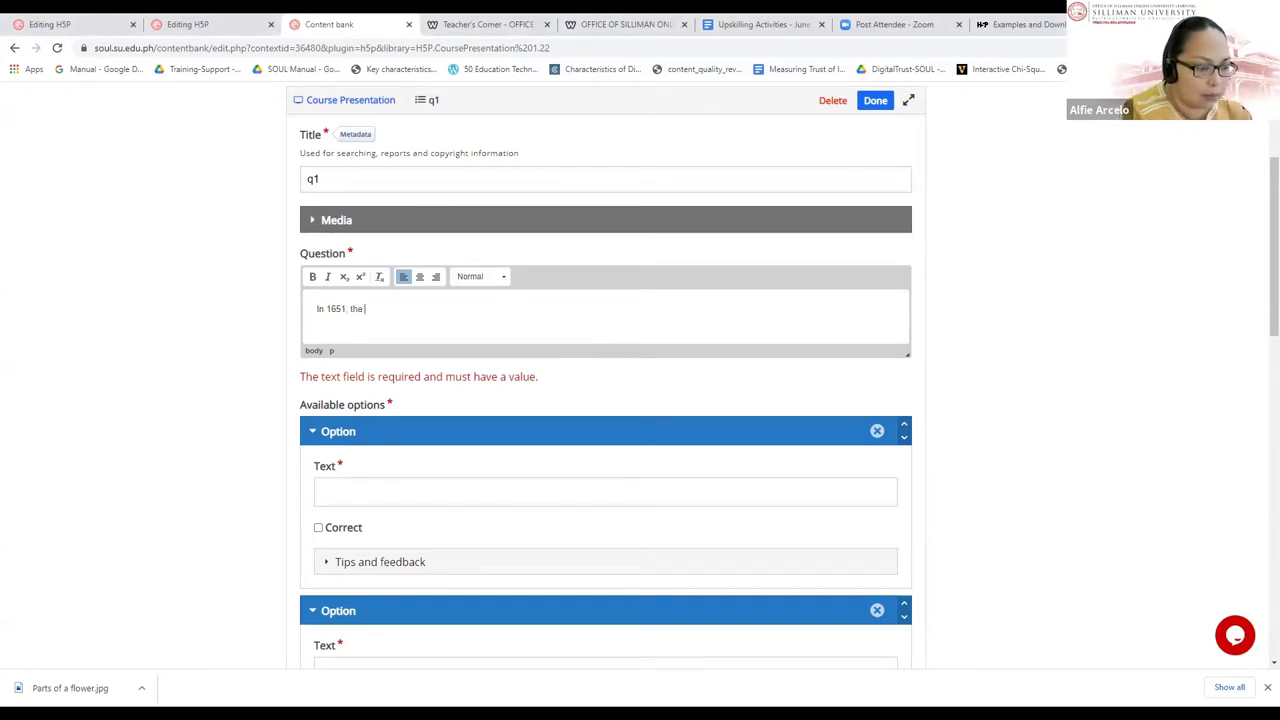
type("firs")
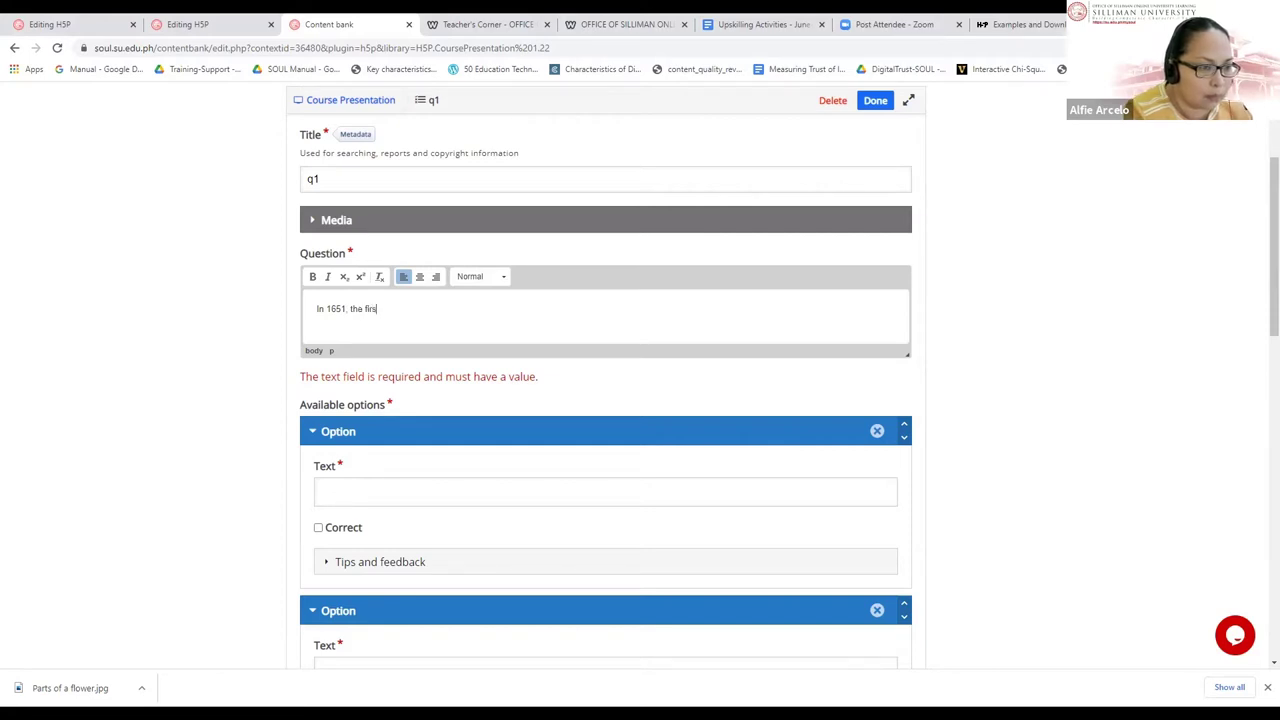
type("t modern library ")
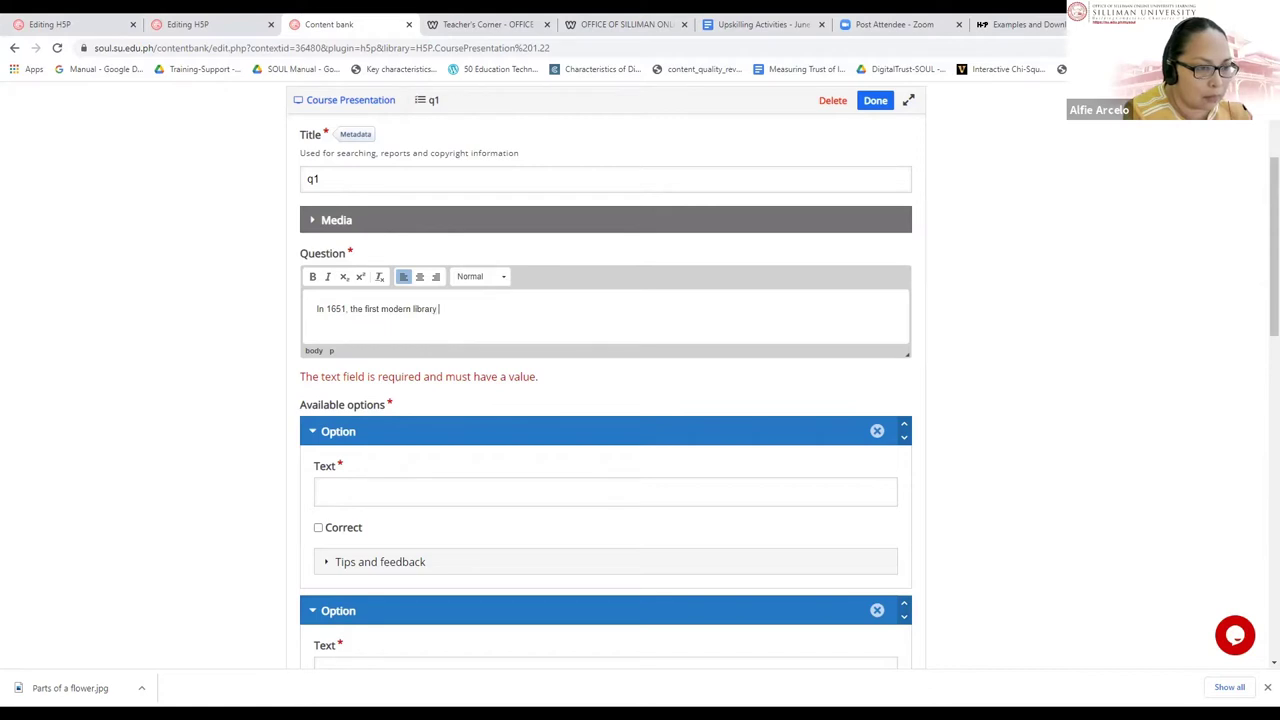
type("was in")
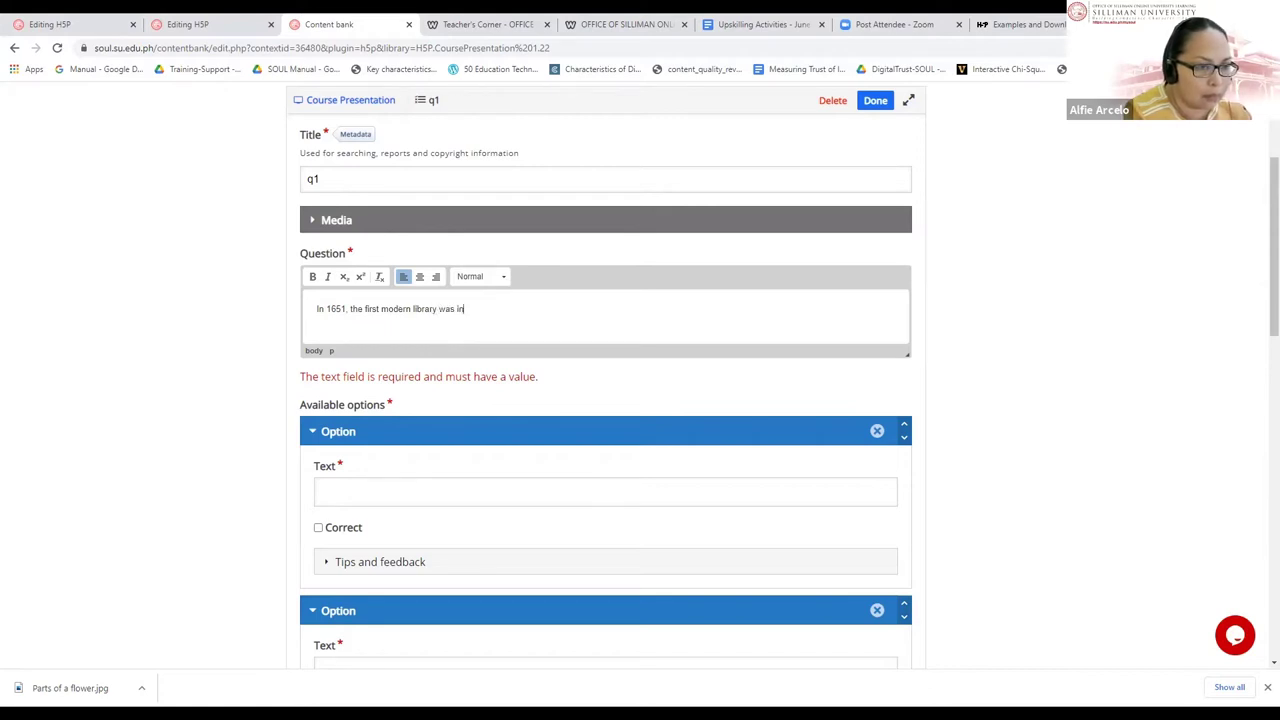
type("vented. ")
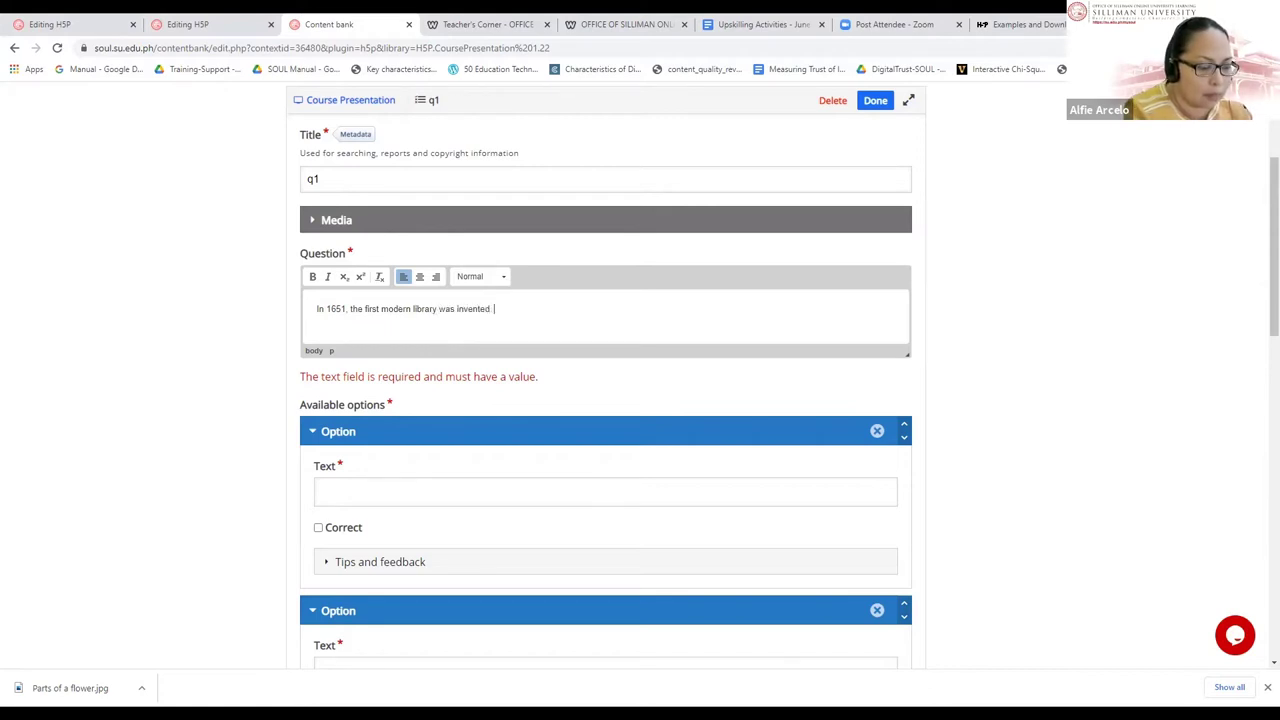
type("Who c")
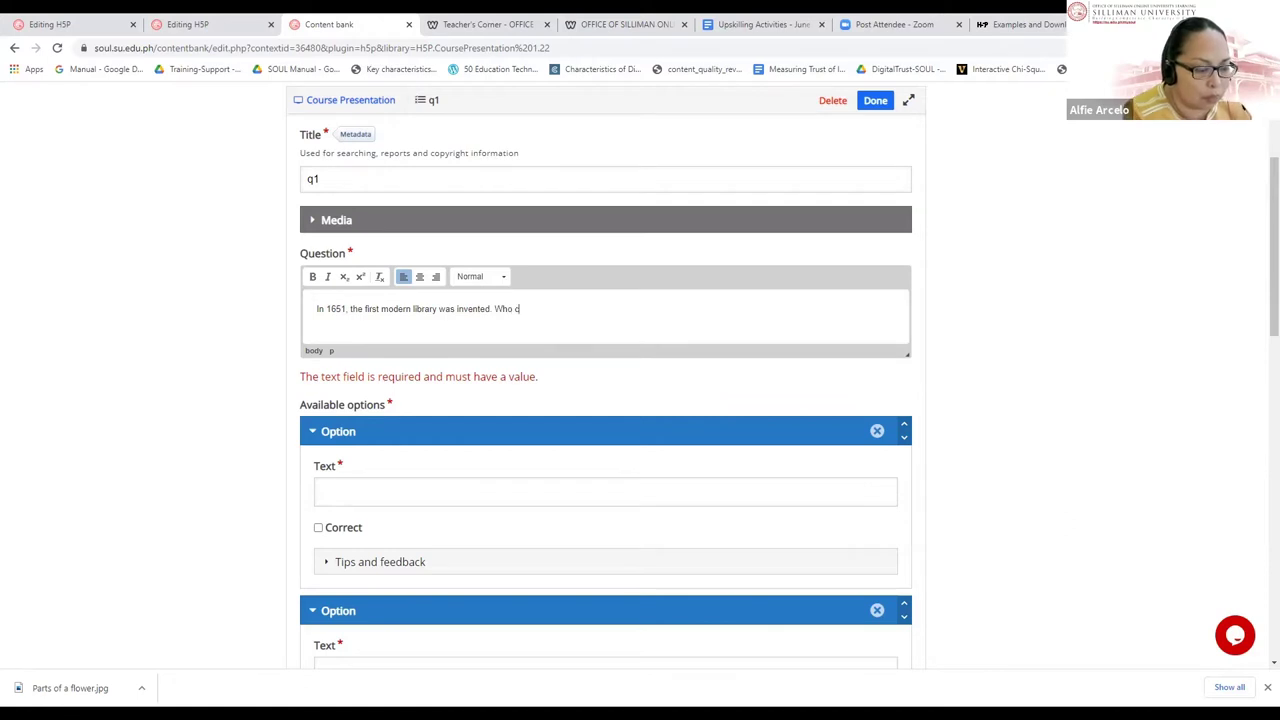
type("reated the ")
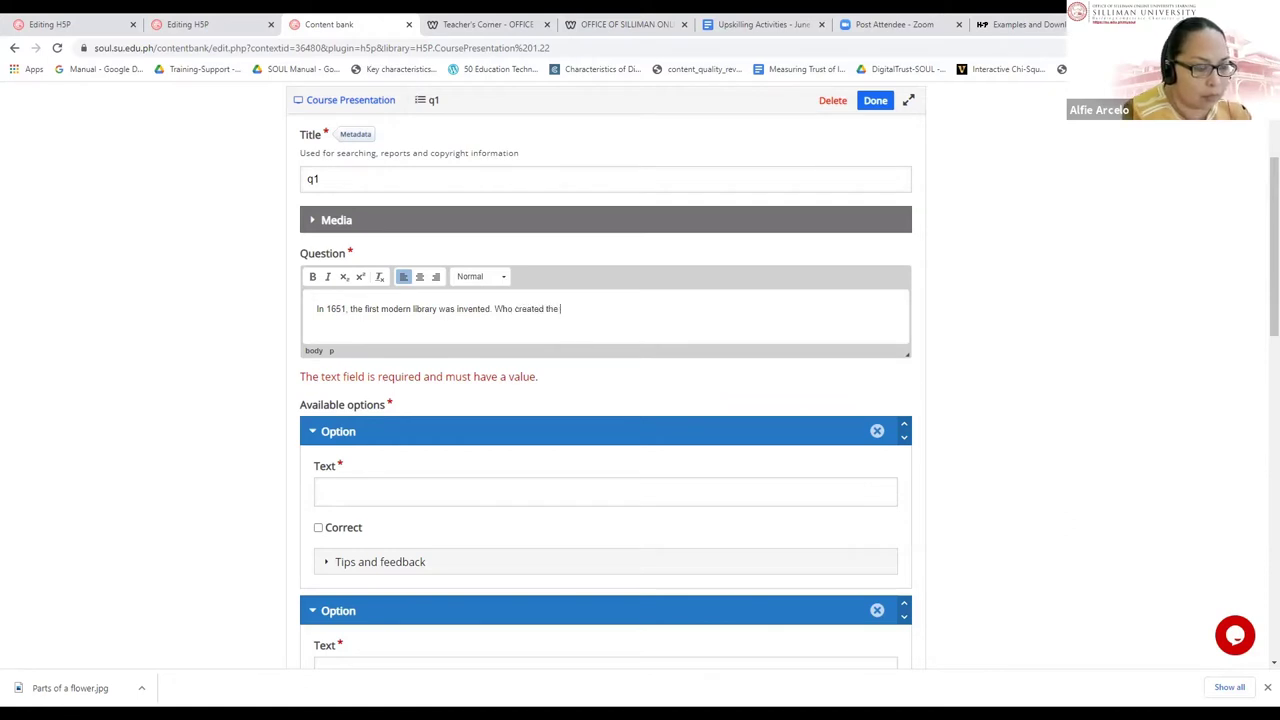
type("first ")
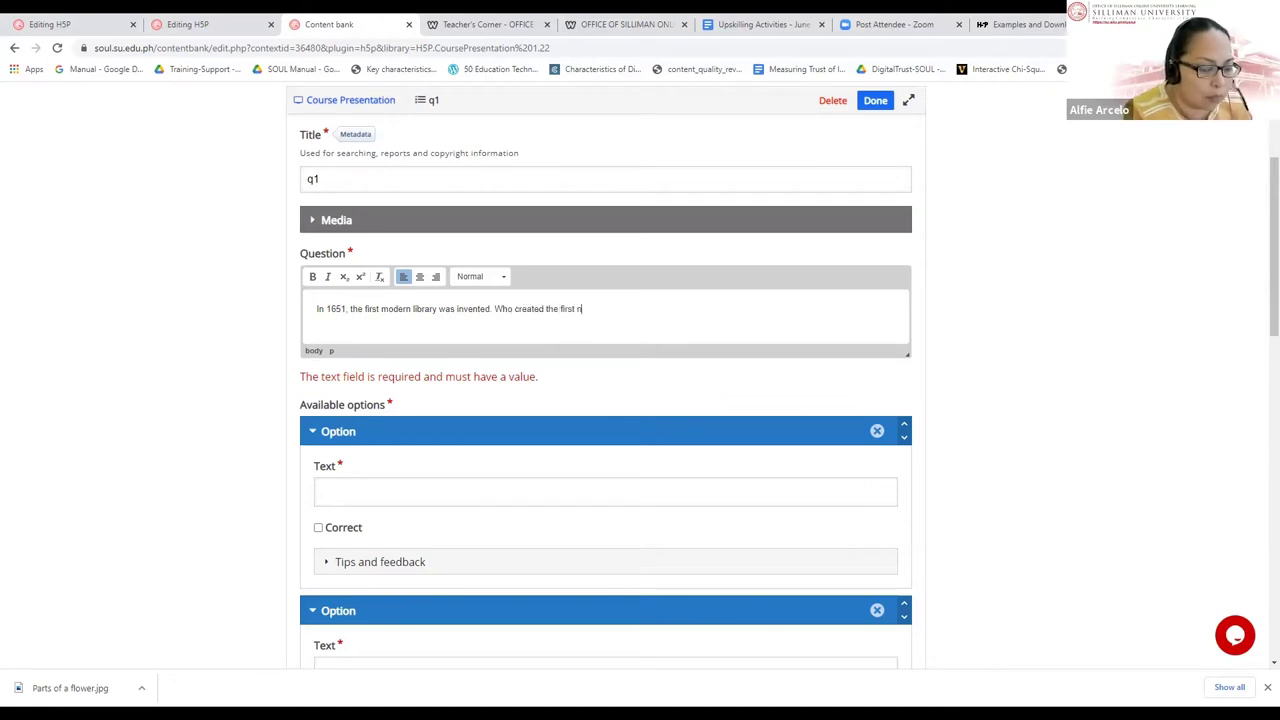
type("moder")
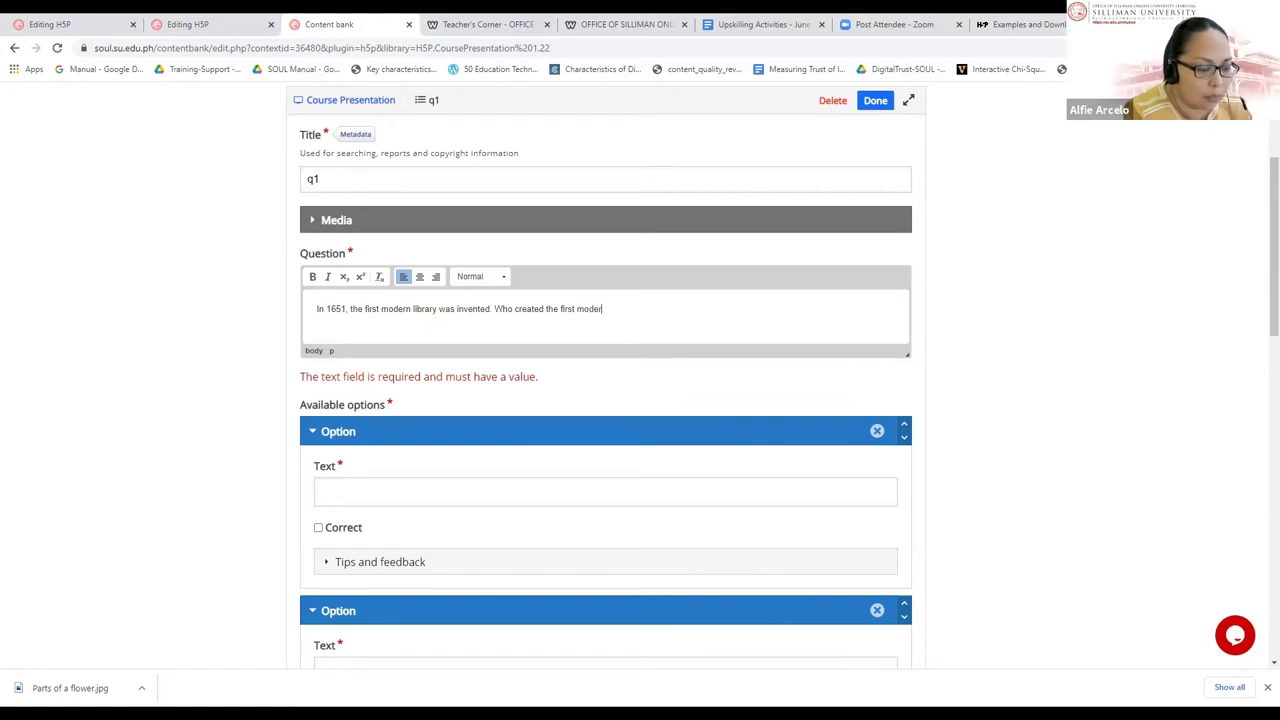
type("n ")
type("libraru")
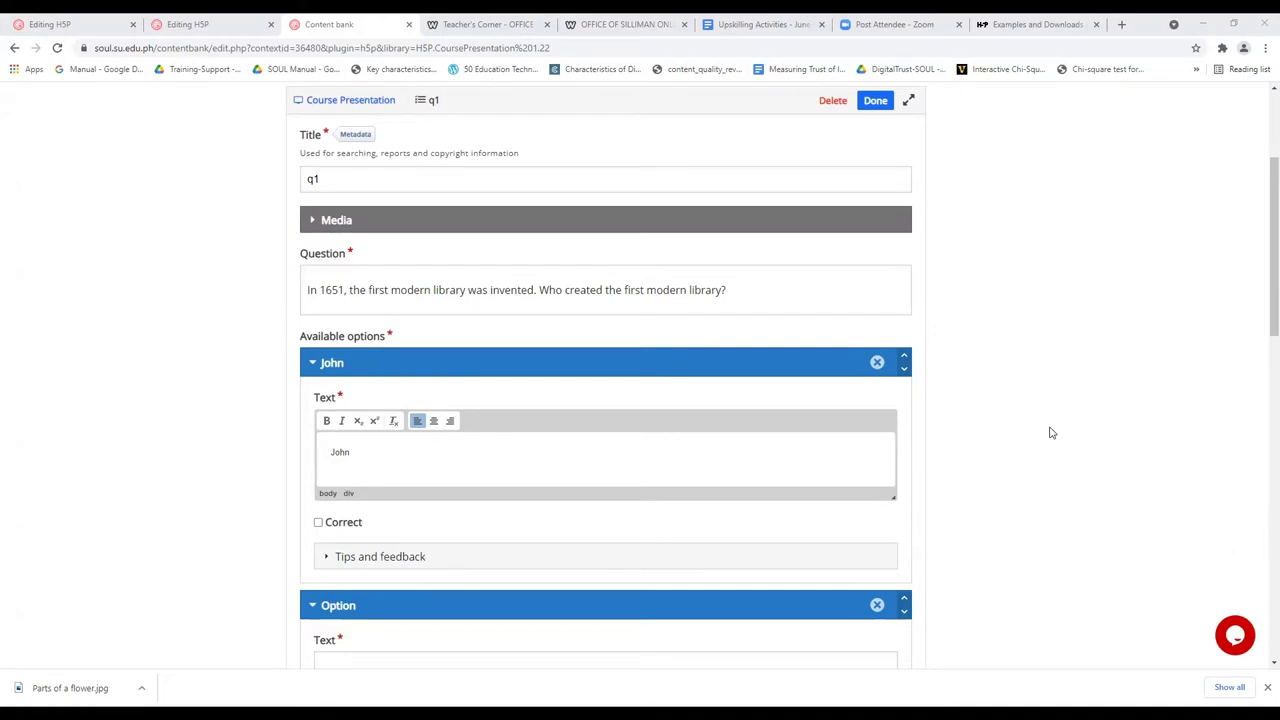
scroll(1050, 432, "up", 2)
scroll(1050, 432, "down", 1)
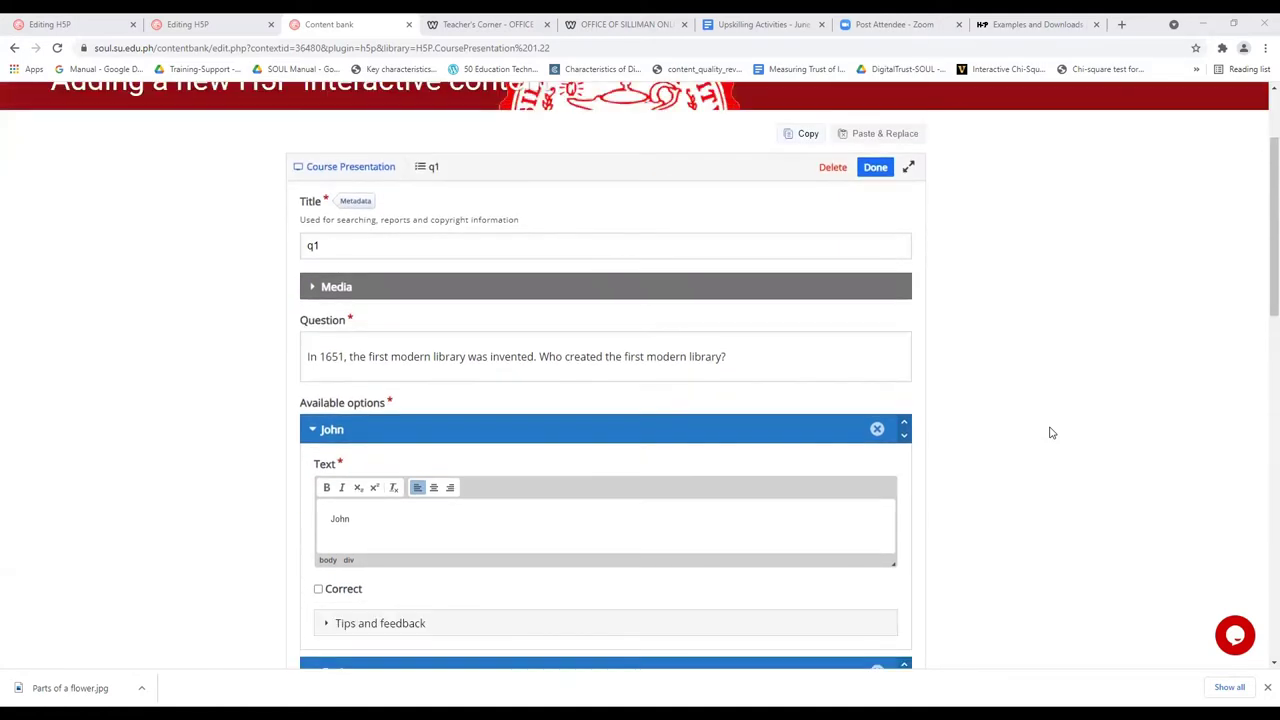
scroll(1050, 432, "up", 2)
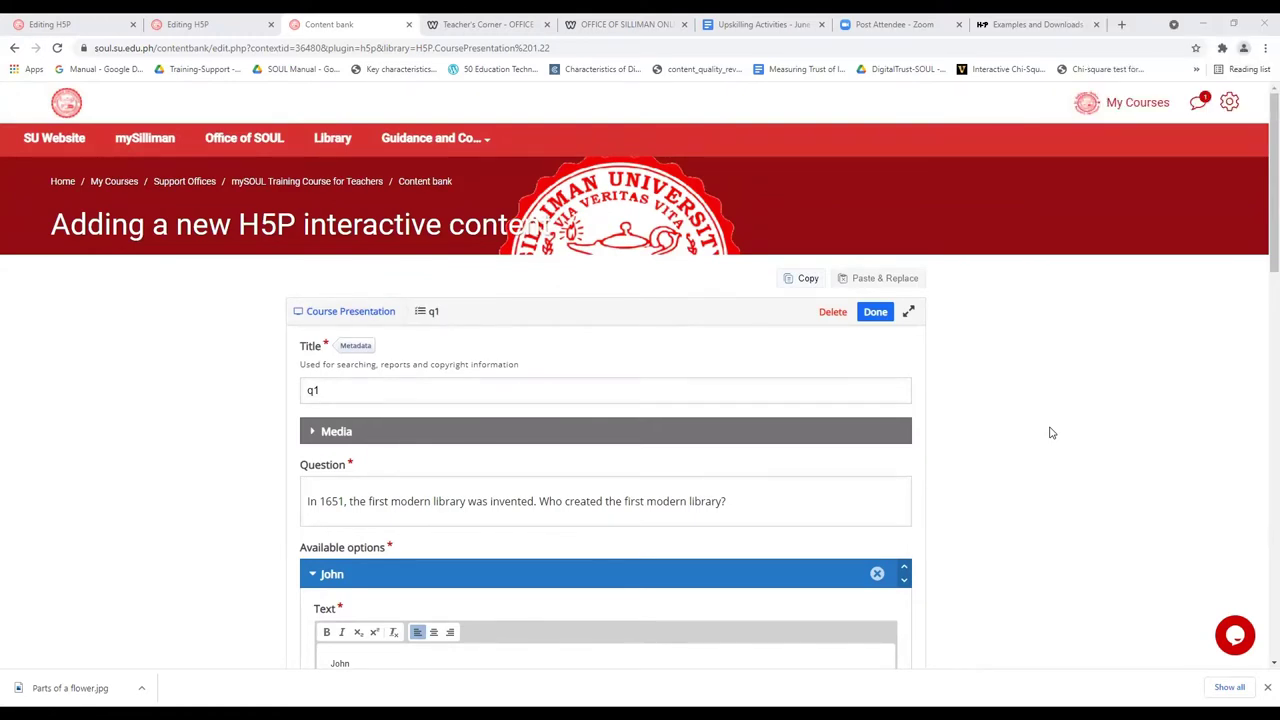
scroll(1050, 432, "down", 4)
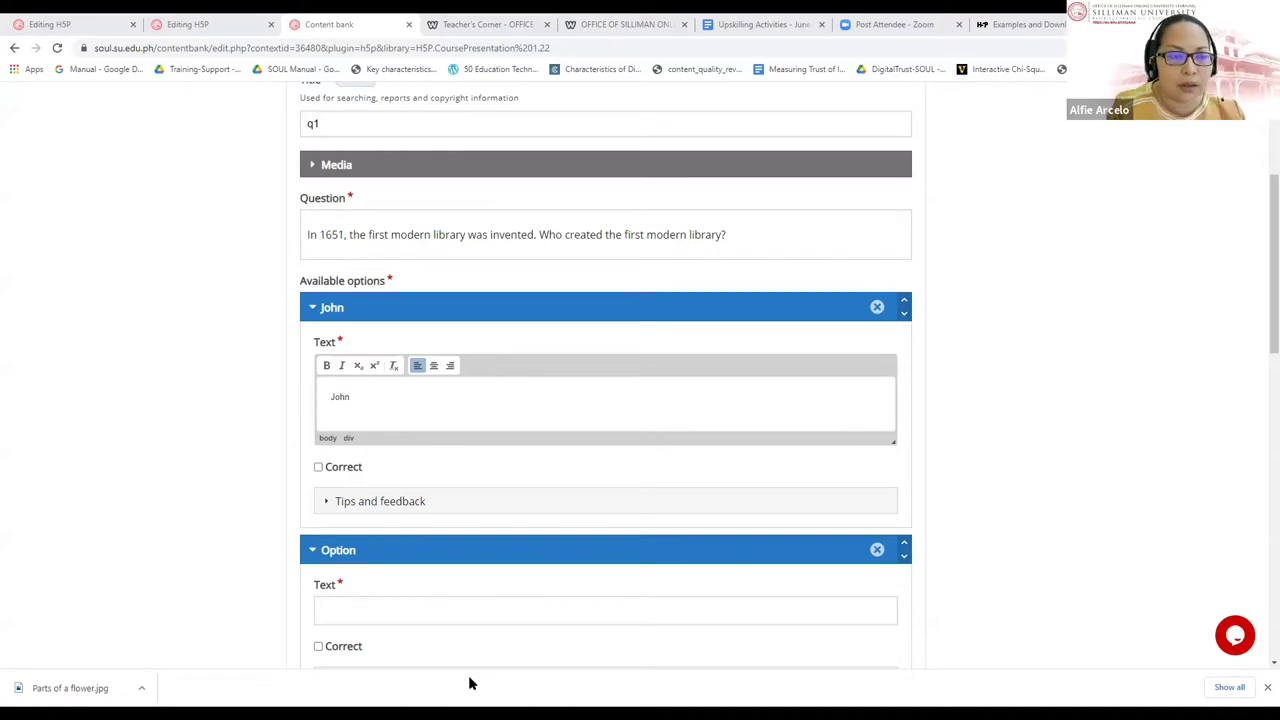
Complete the first answer option as "John Dury" and mark it as correct
left_click(395, 402)
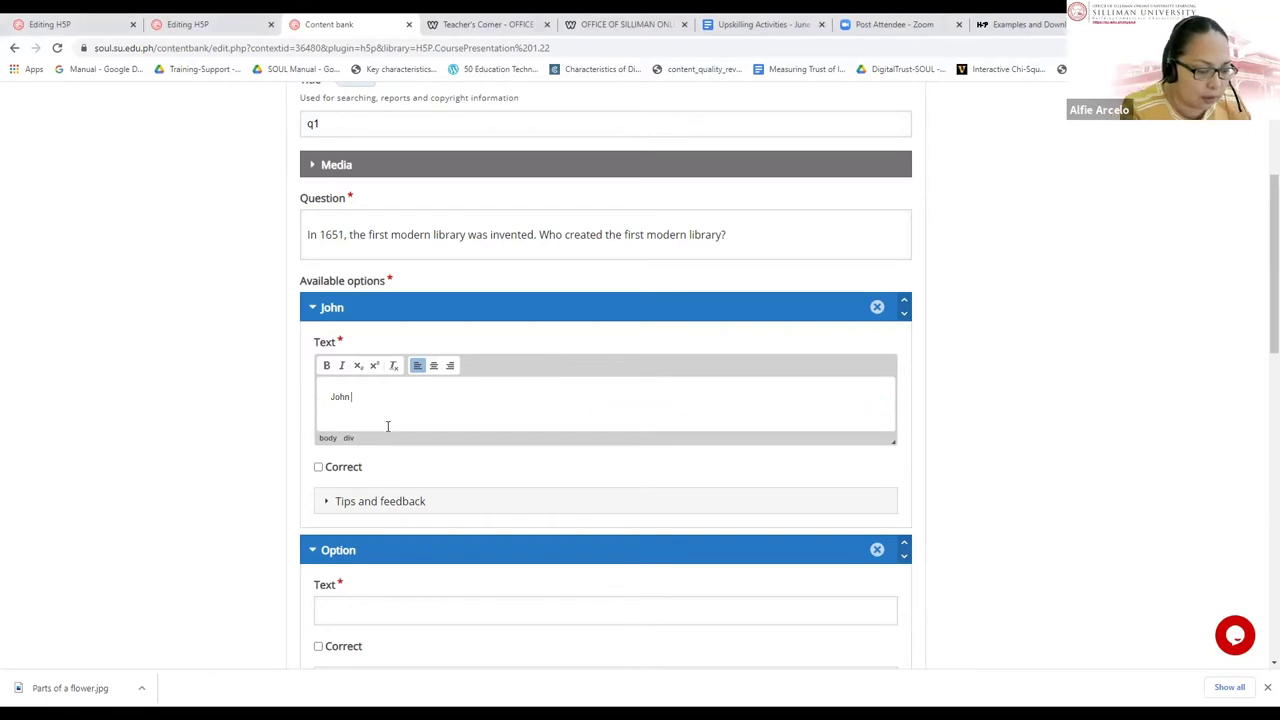
type("Dury")
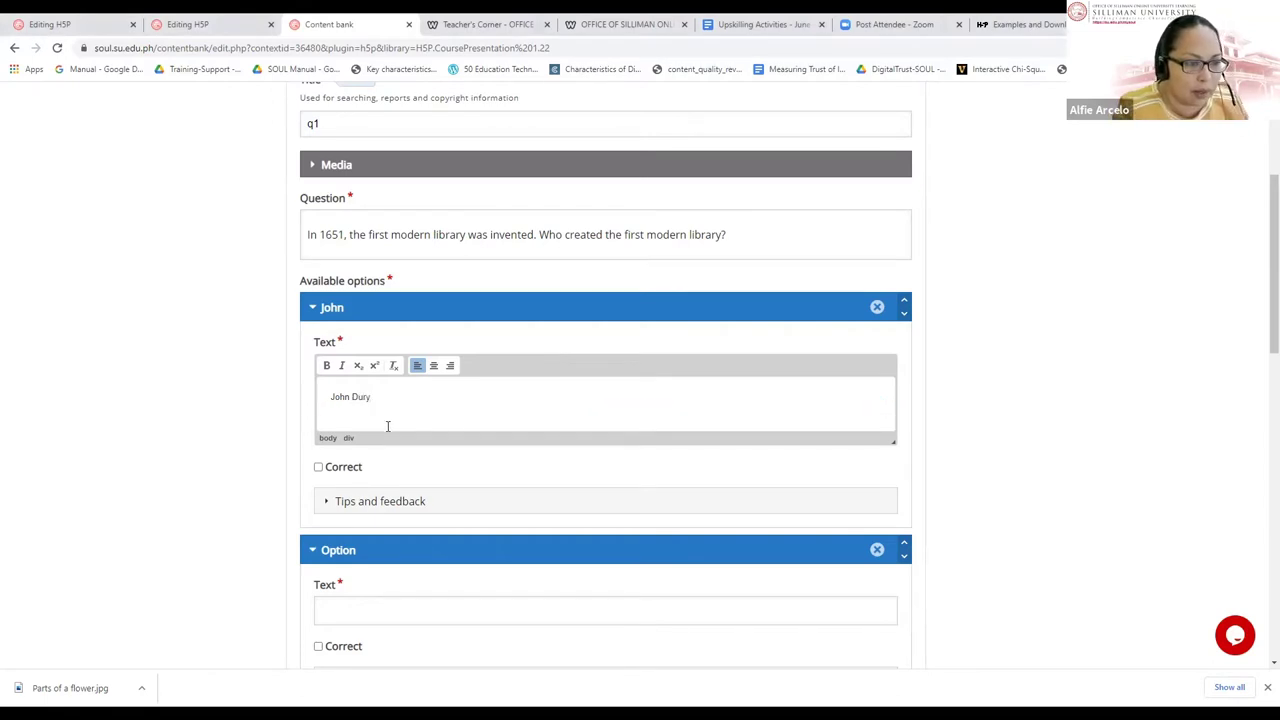
left_click(318, 467)
Enter "Abraham Lincoln" as the second answer option, leaving it not marked as correct
scroll(322, 473, "down", 2)
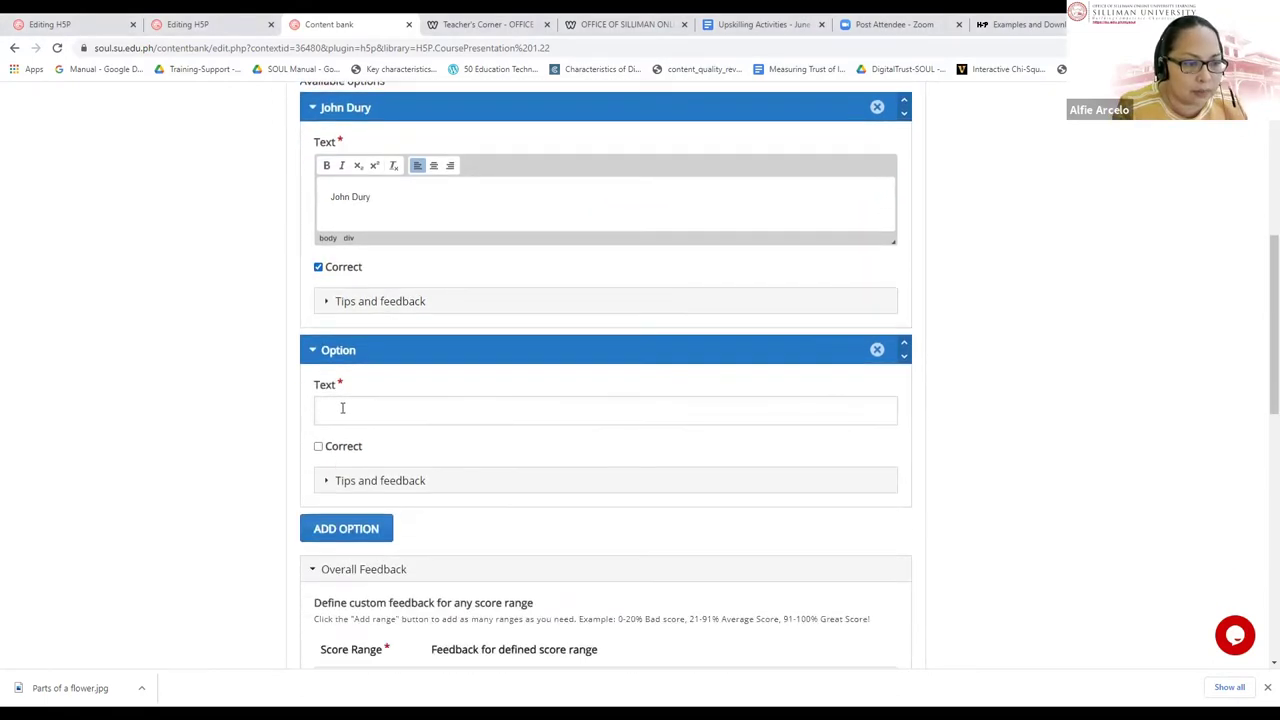
left_click(340, 410)
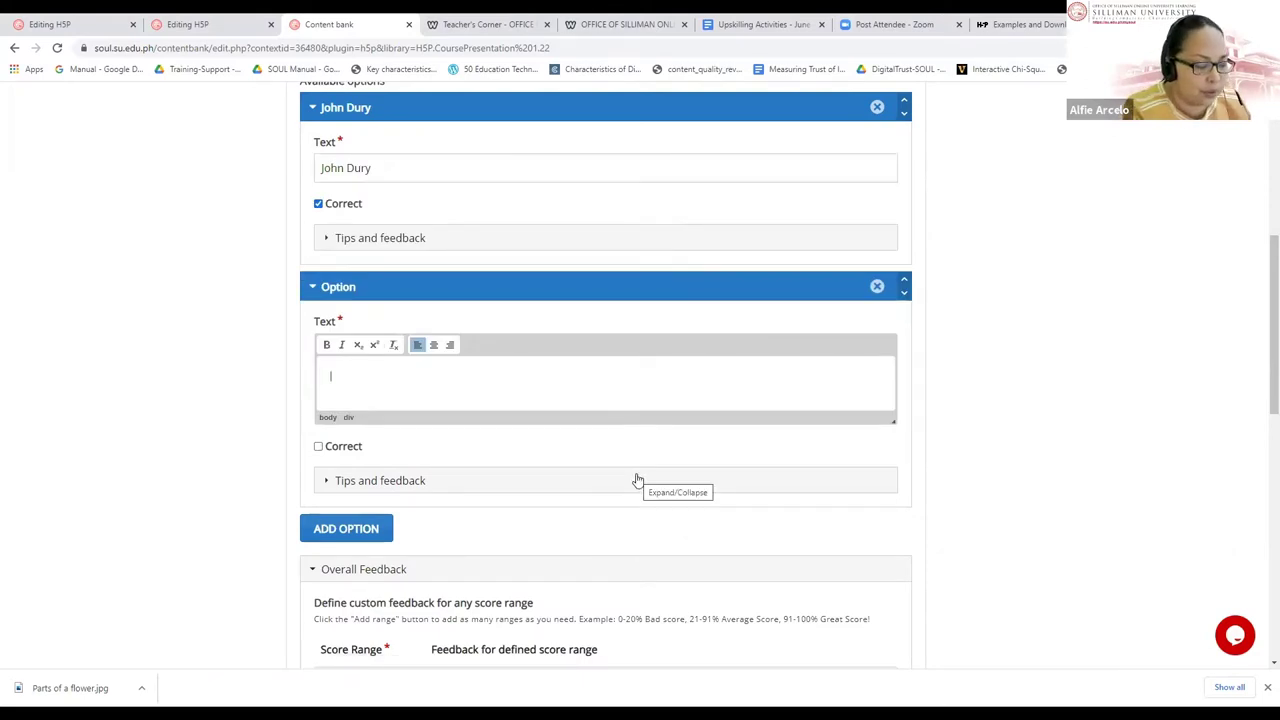
type("Abraham ")
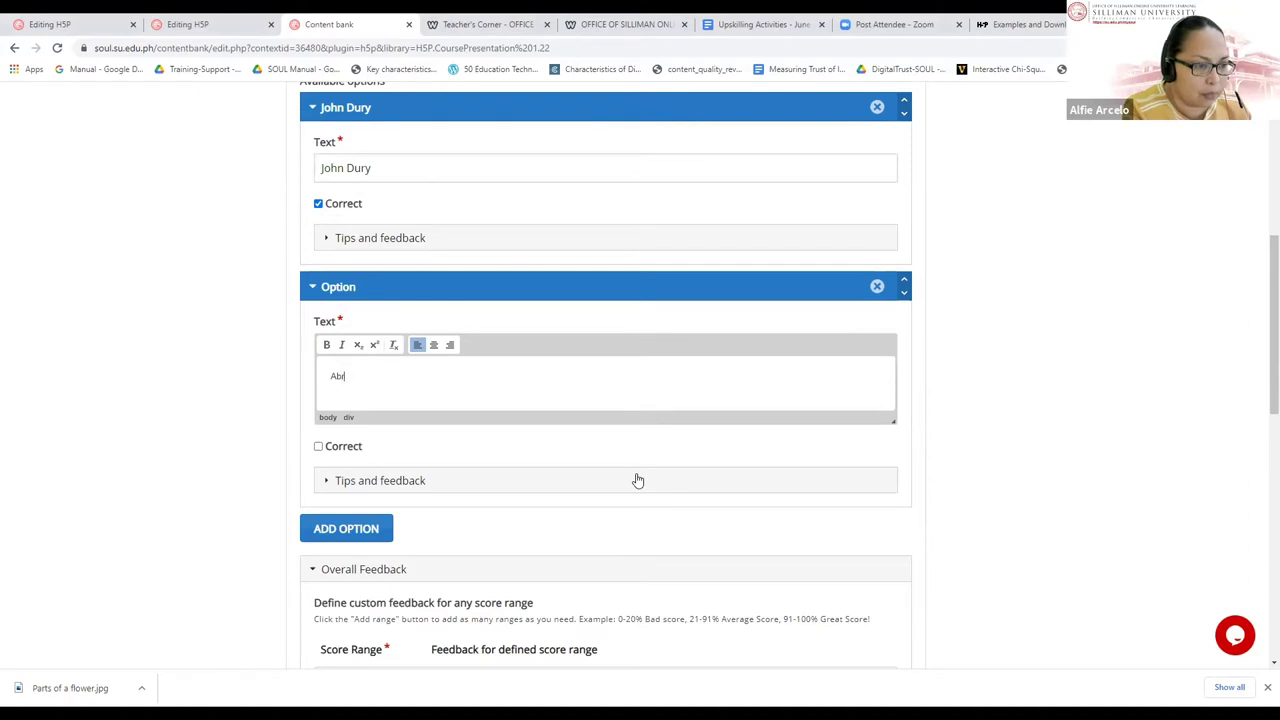
type("Lincoln")
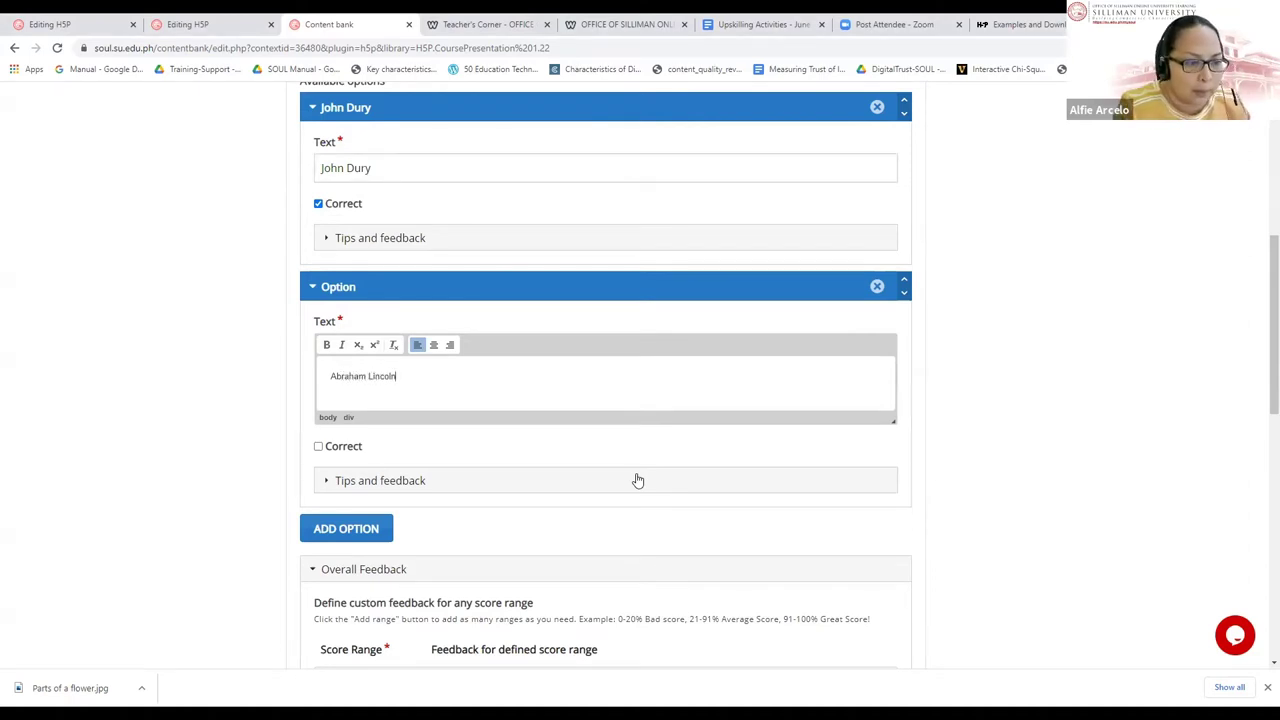
Add a third answer option to the question with the text "Benjamin Franklin"
scroll(638, 481, "down", 1)
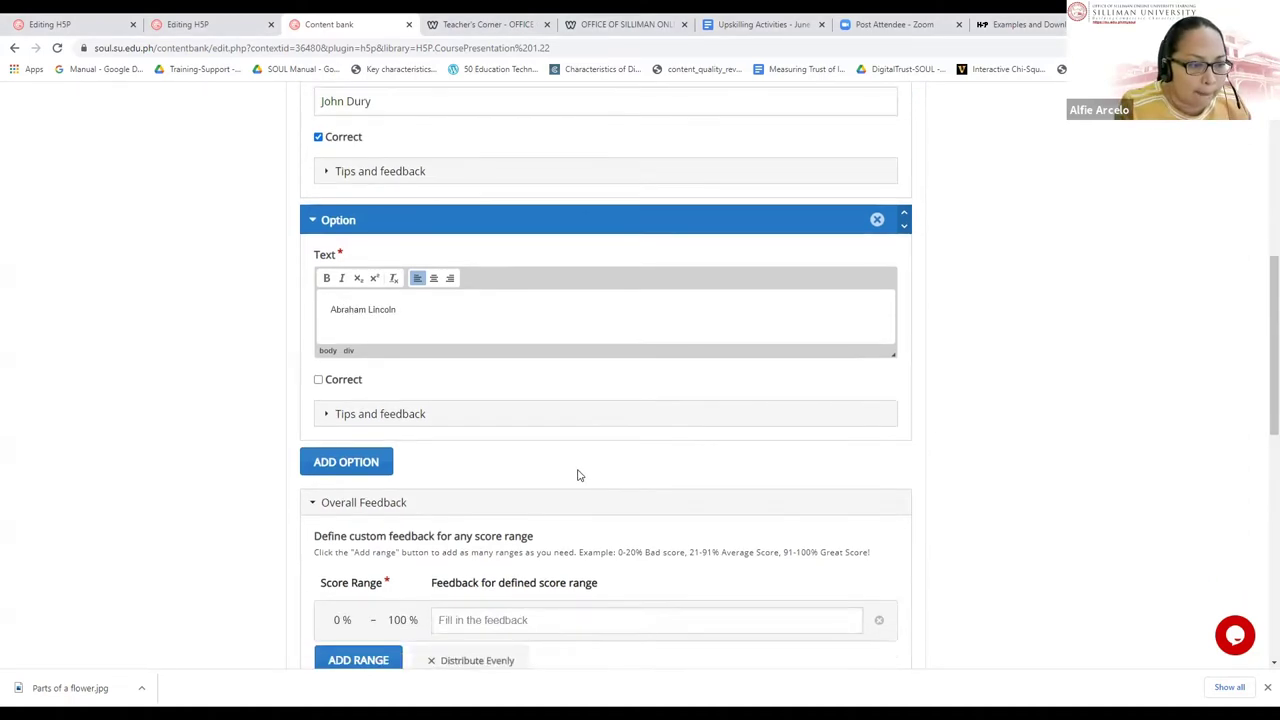
left_click(327, 470)
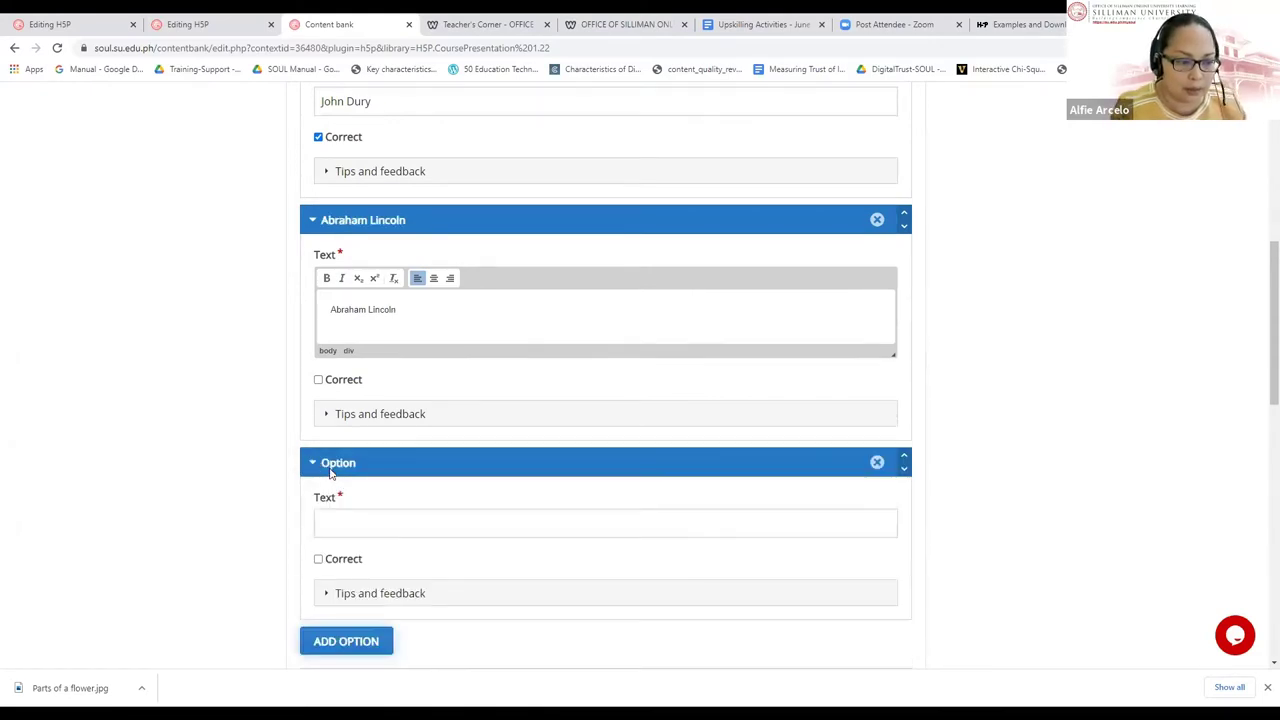
scroll(570, 514, "down", 3)
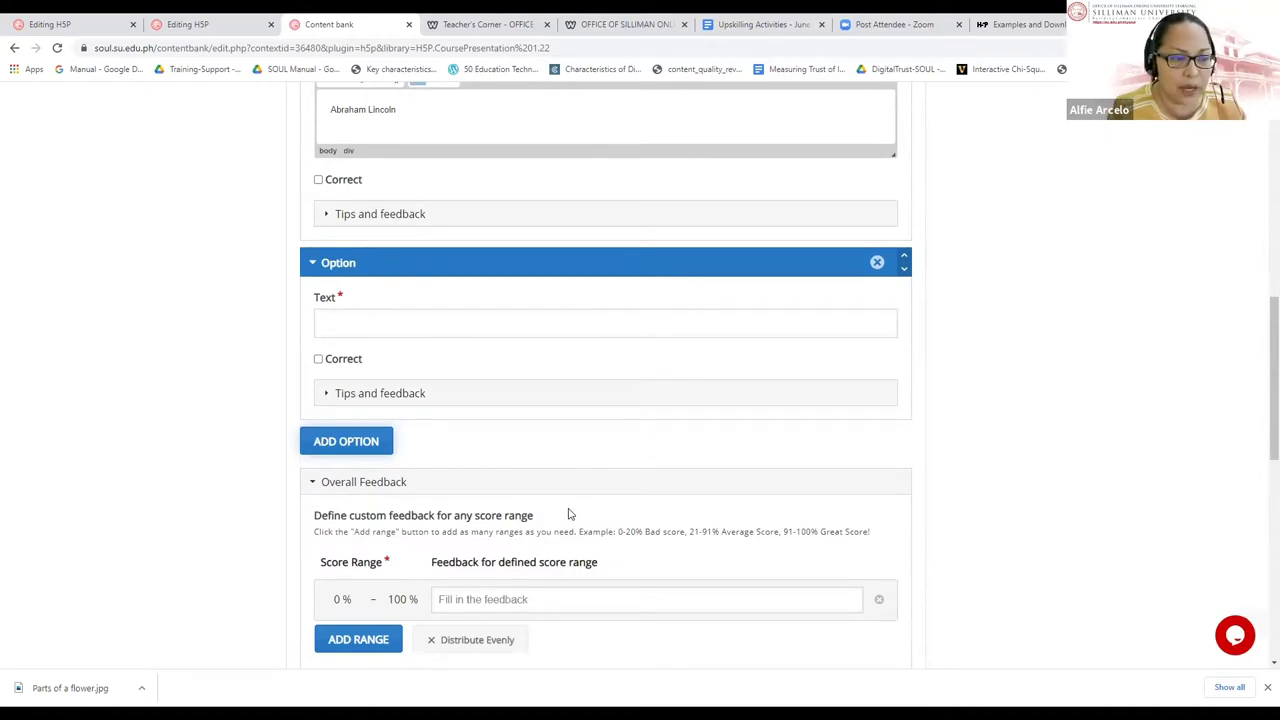
scroll(570, 514, "up", 2)
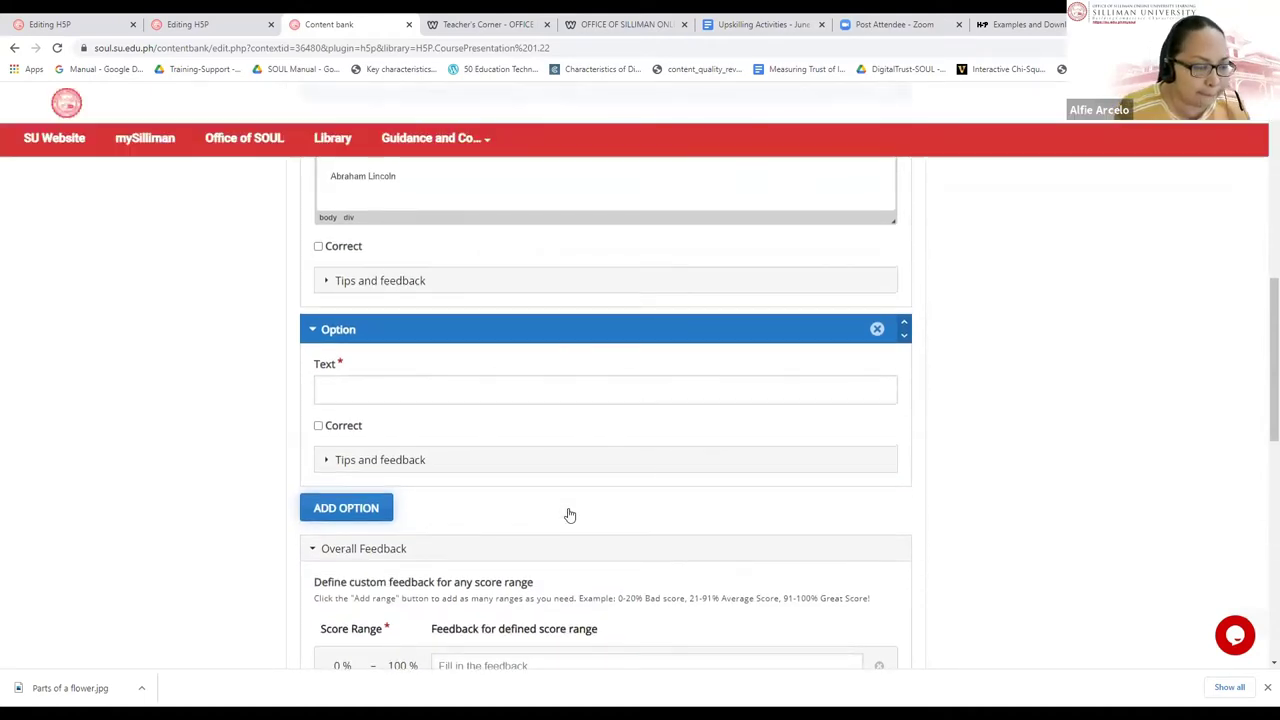
left_click(360, 460)
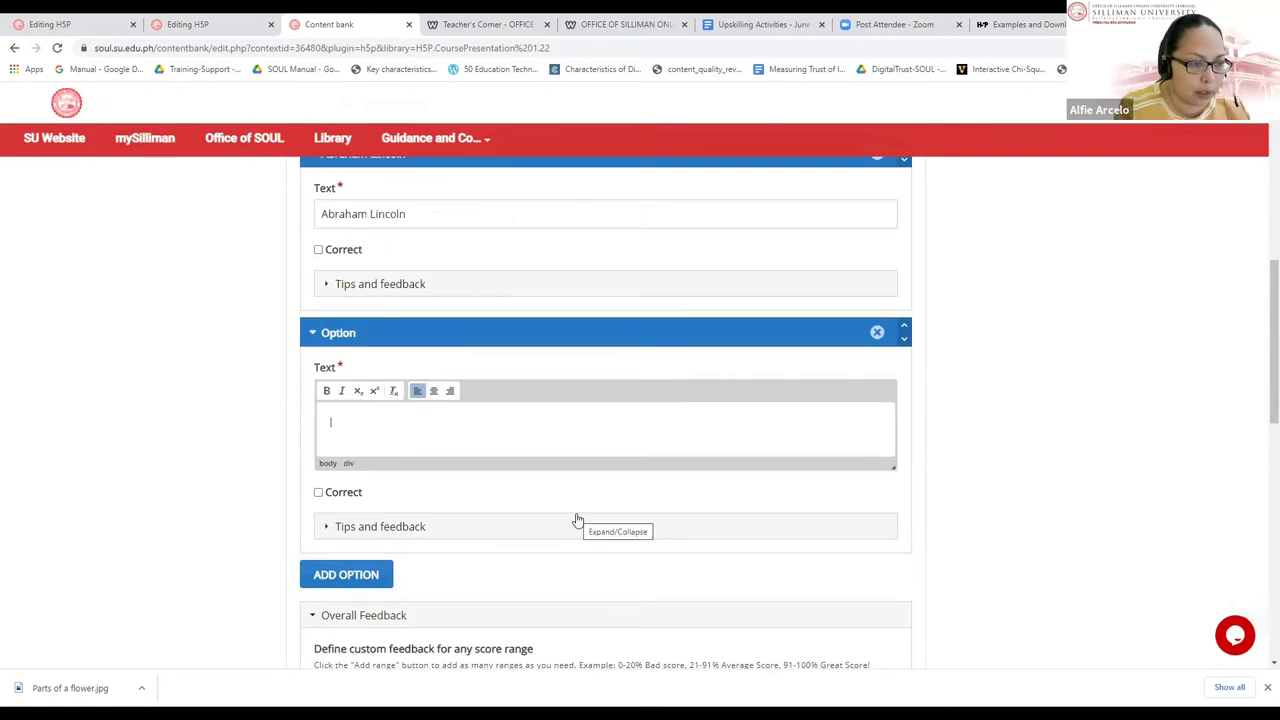
scroll(577, 520, "down", 1)
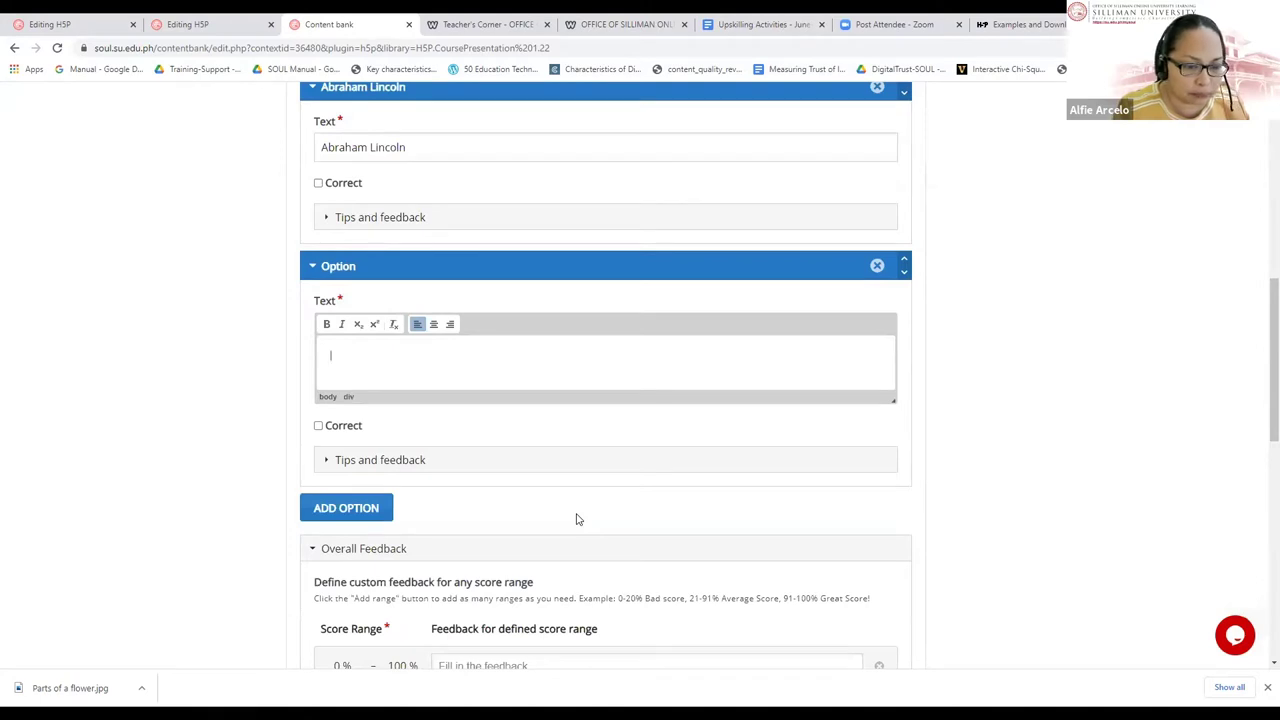
left_click(480, 677)
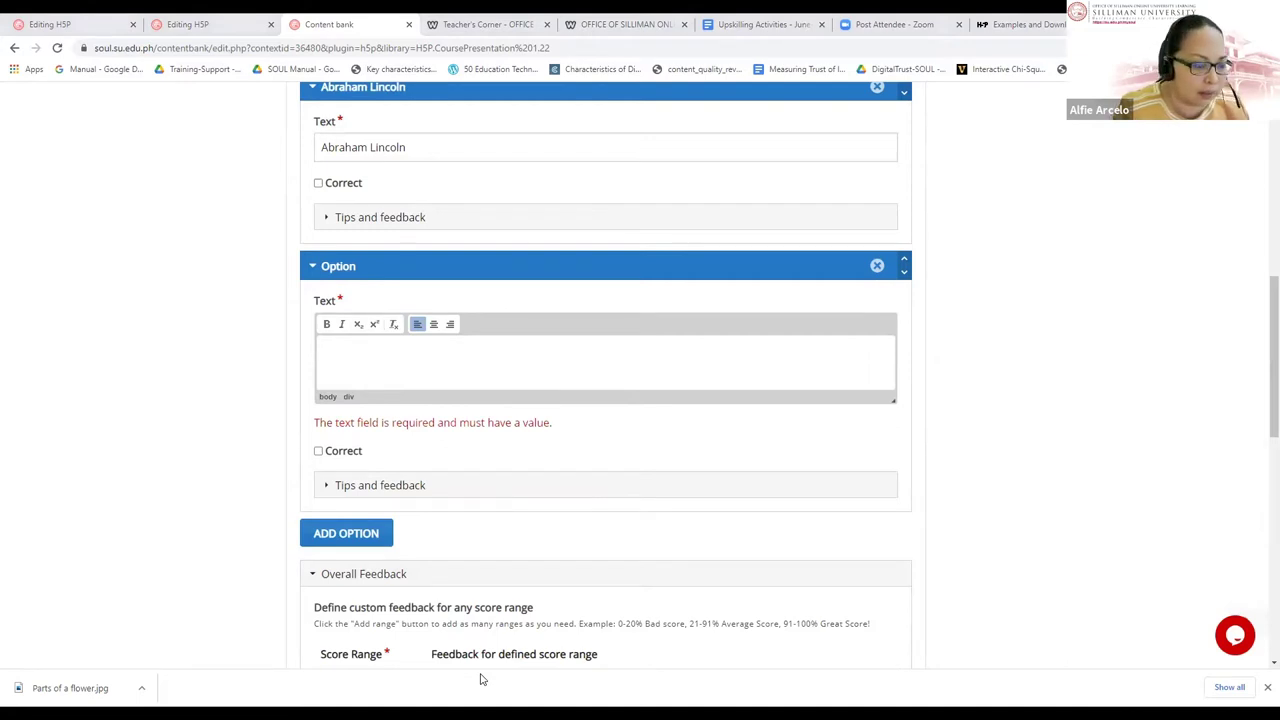
left_click(460, 410)
type("Be")
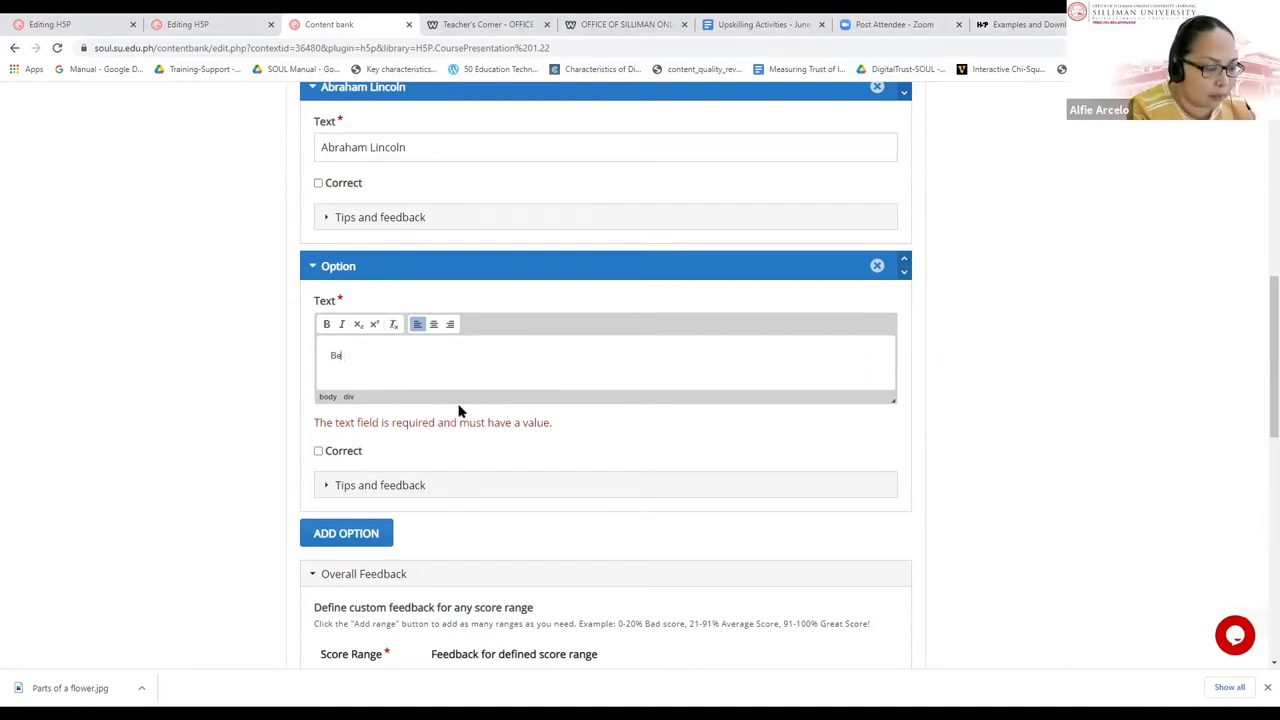
type("rnjamin F")
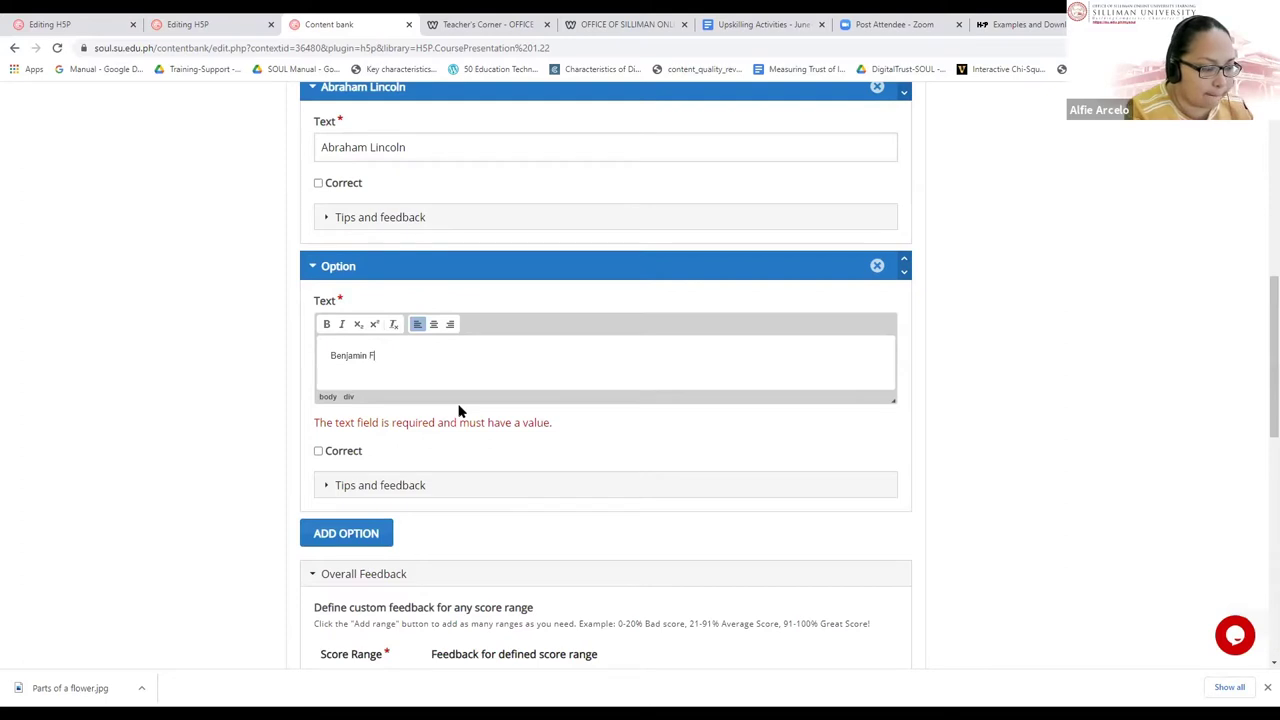
type("ran")
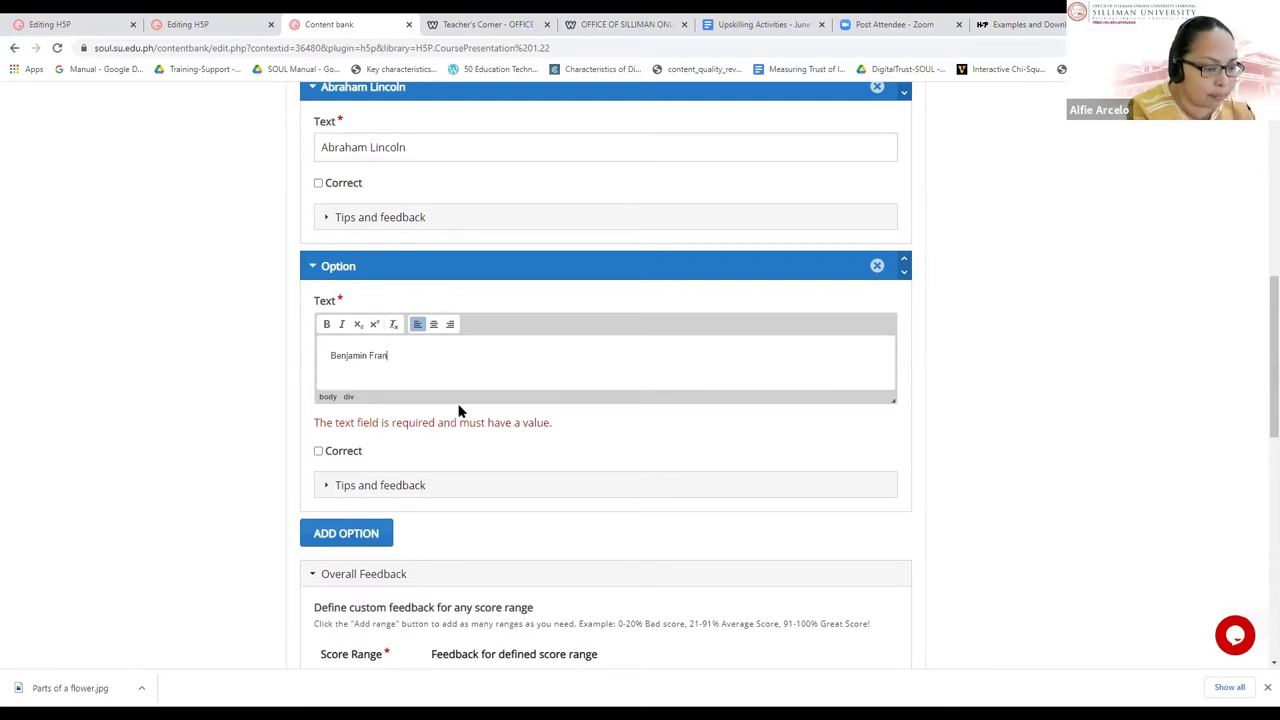
type("klin")
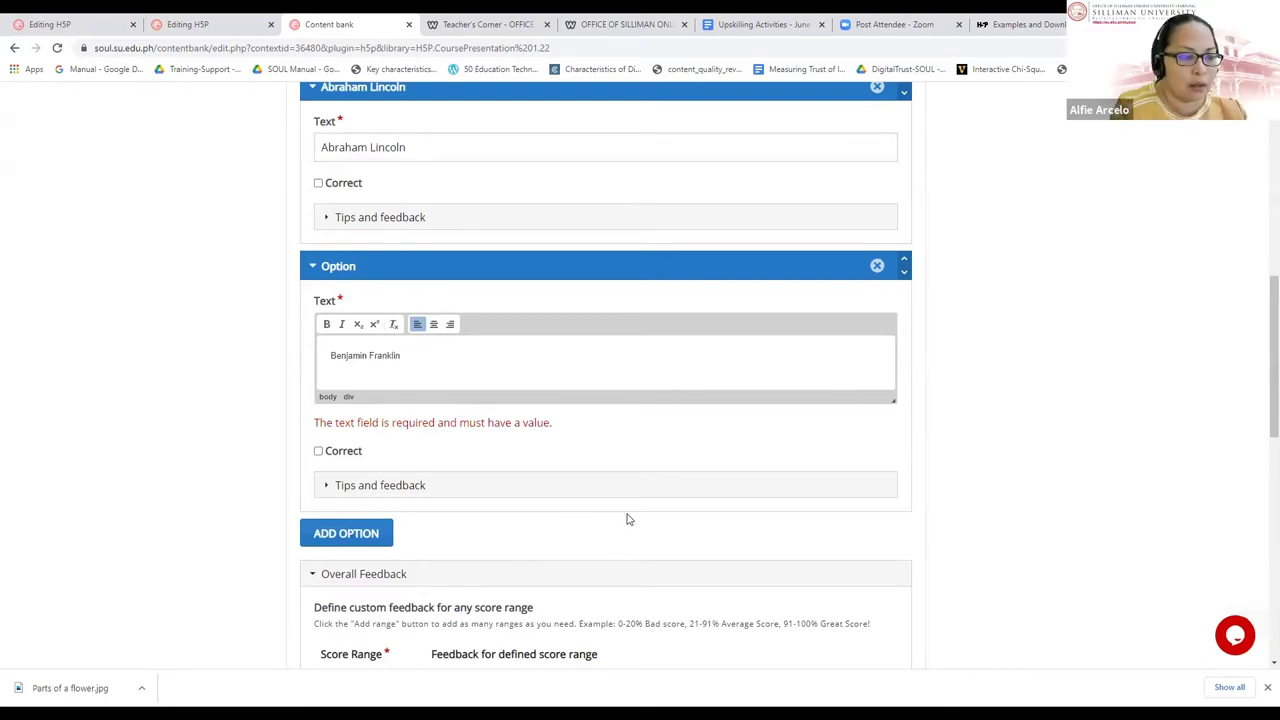
Finish the multiple-choice question about the first modern library, keeping its feedback settings as they are, and insert it on slide 6
scroll(630, 515, "down", 4)
scroll(646, 514, "down", 1)
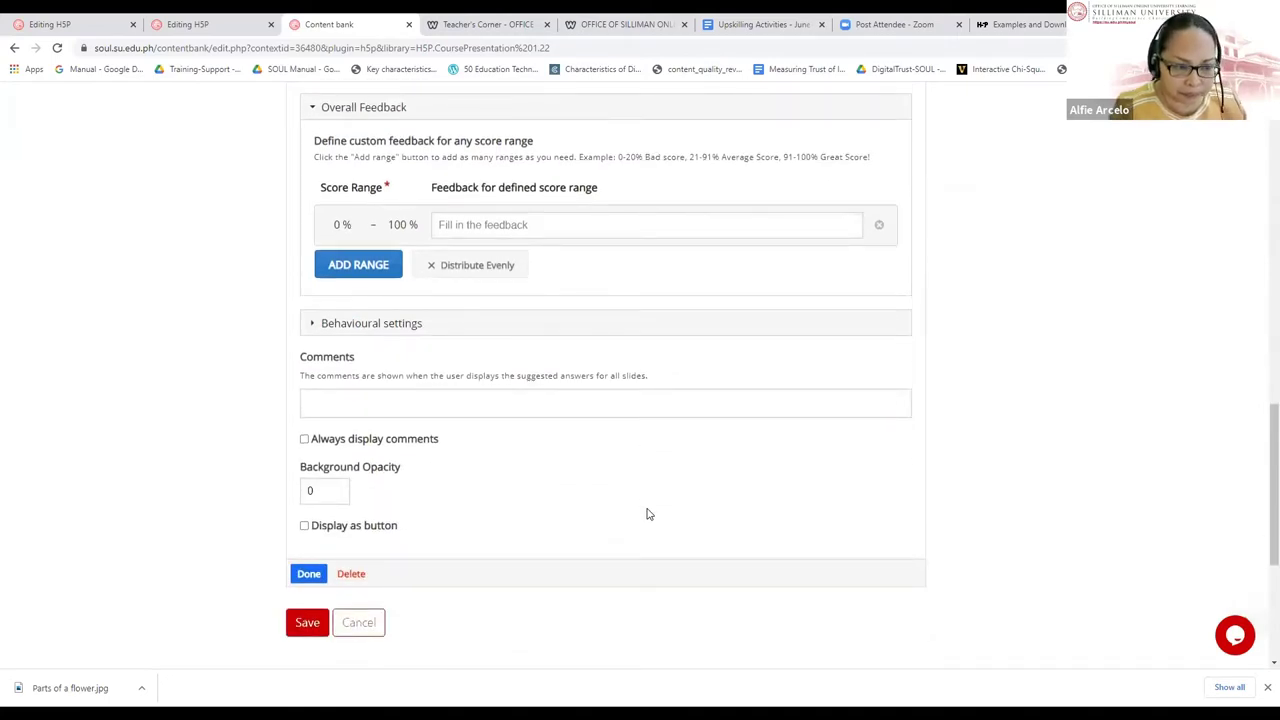
scroll(646, 514, "up", 1)
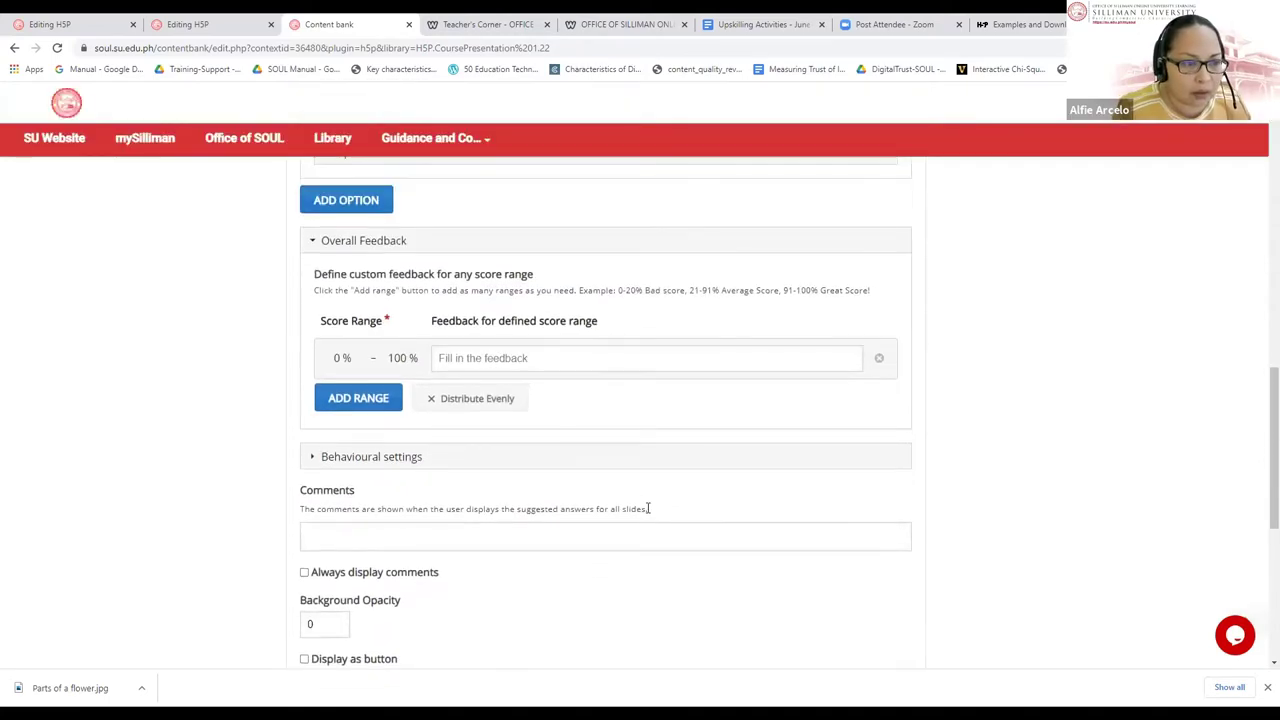
scroll(648, 510, "up", 4)
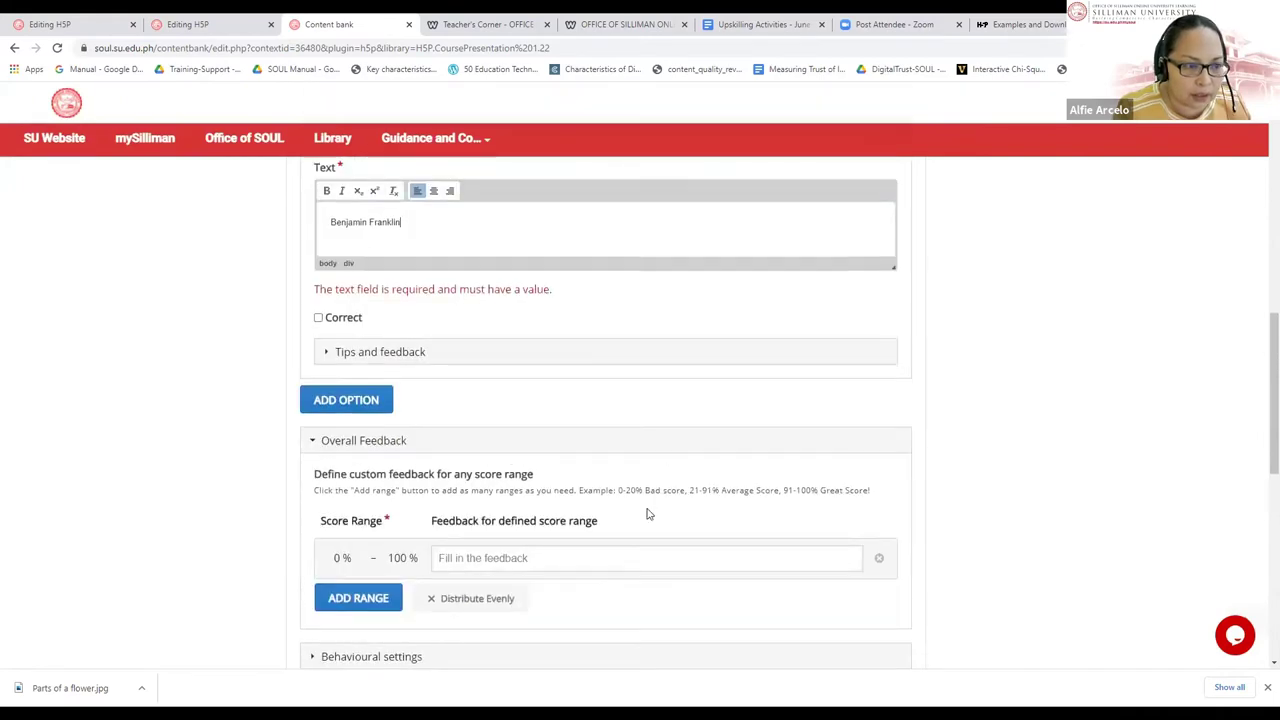
scroll(647, 514, "down", 5)
scroll(646, 514, "down", 2)
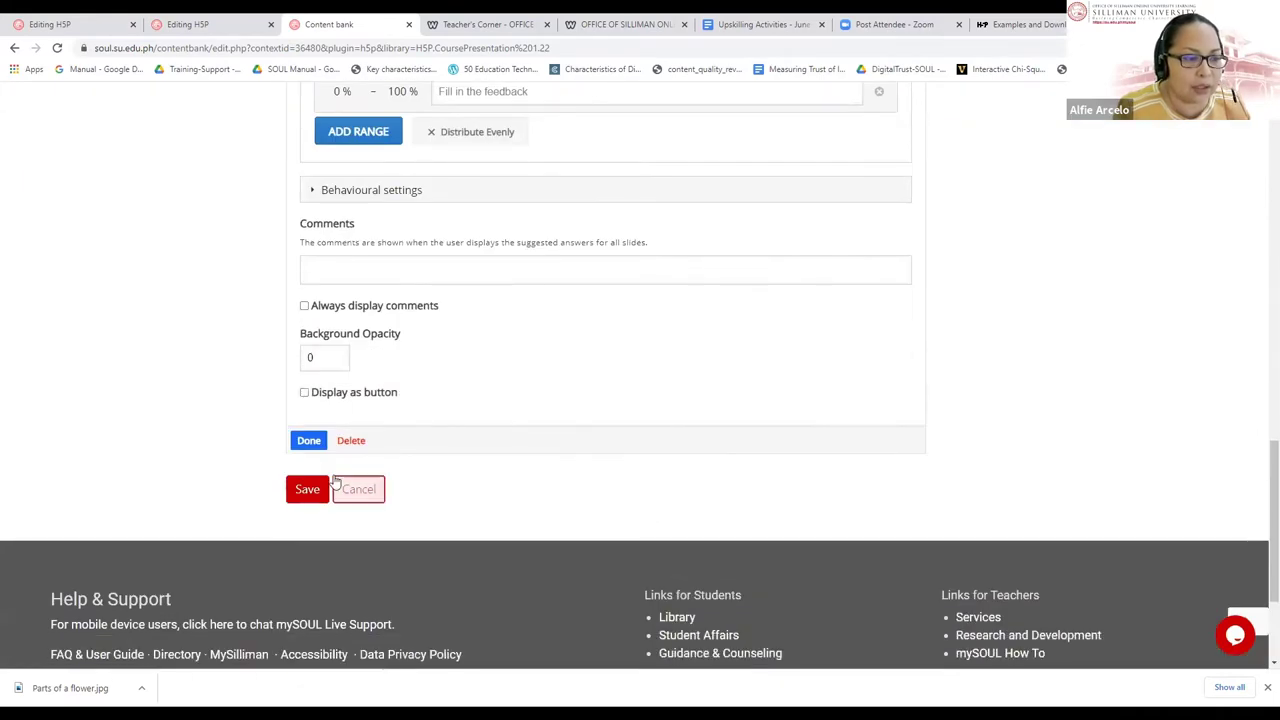
left_click(310, 444)
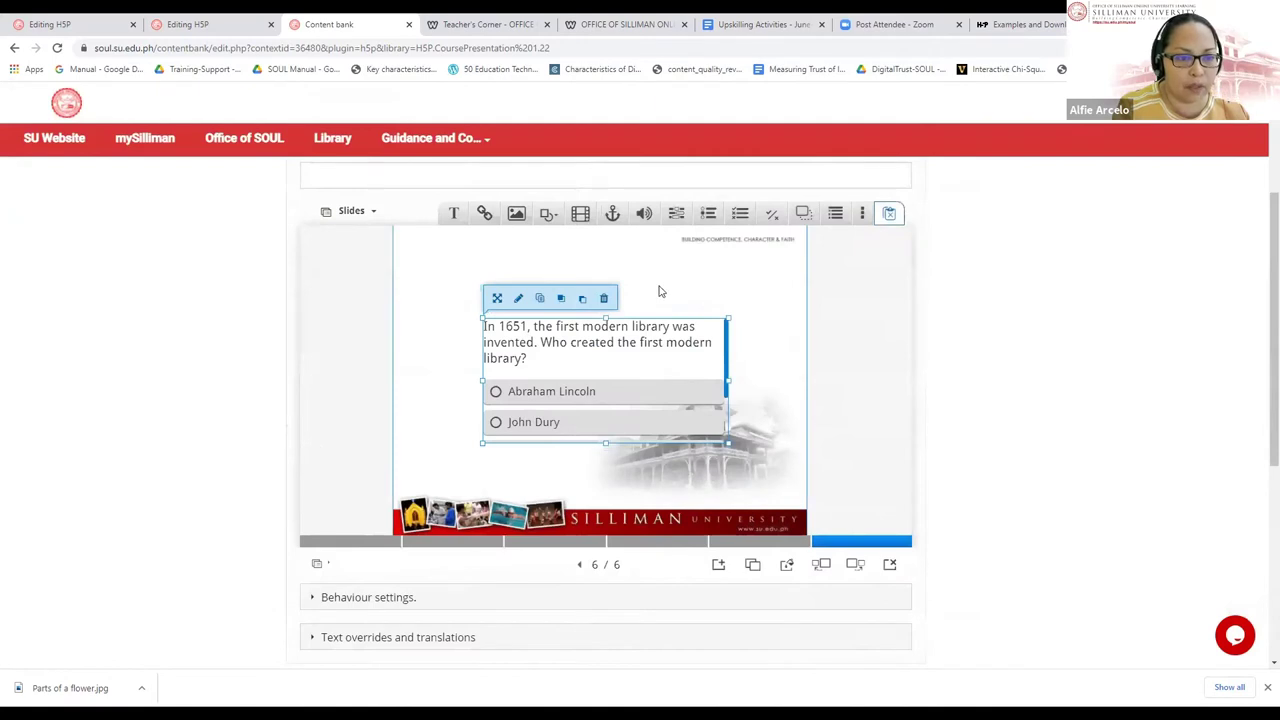
Move the question box to the upper part of slide 6, then widen and lengthen it to fit all three options and the Check button
left_click_drag(671, 324, 593, 249)
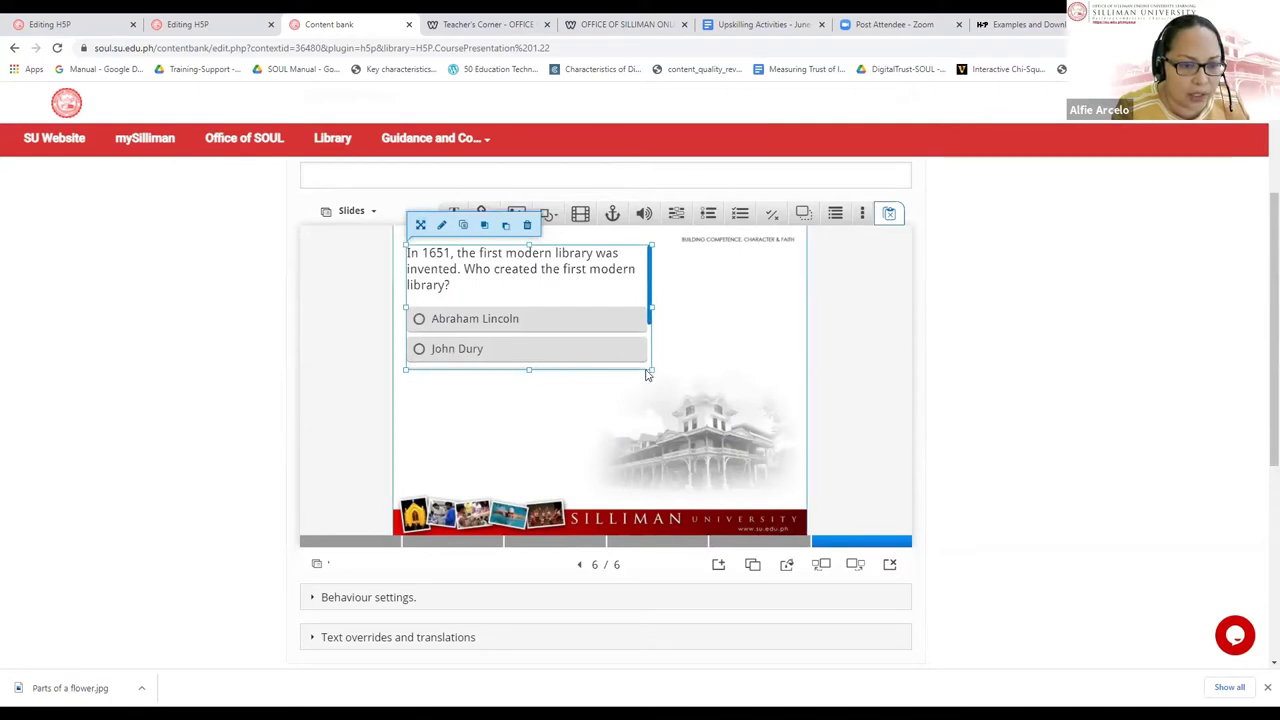
left_click_drag(650, 309, 582, 305)
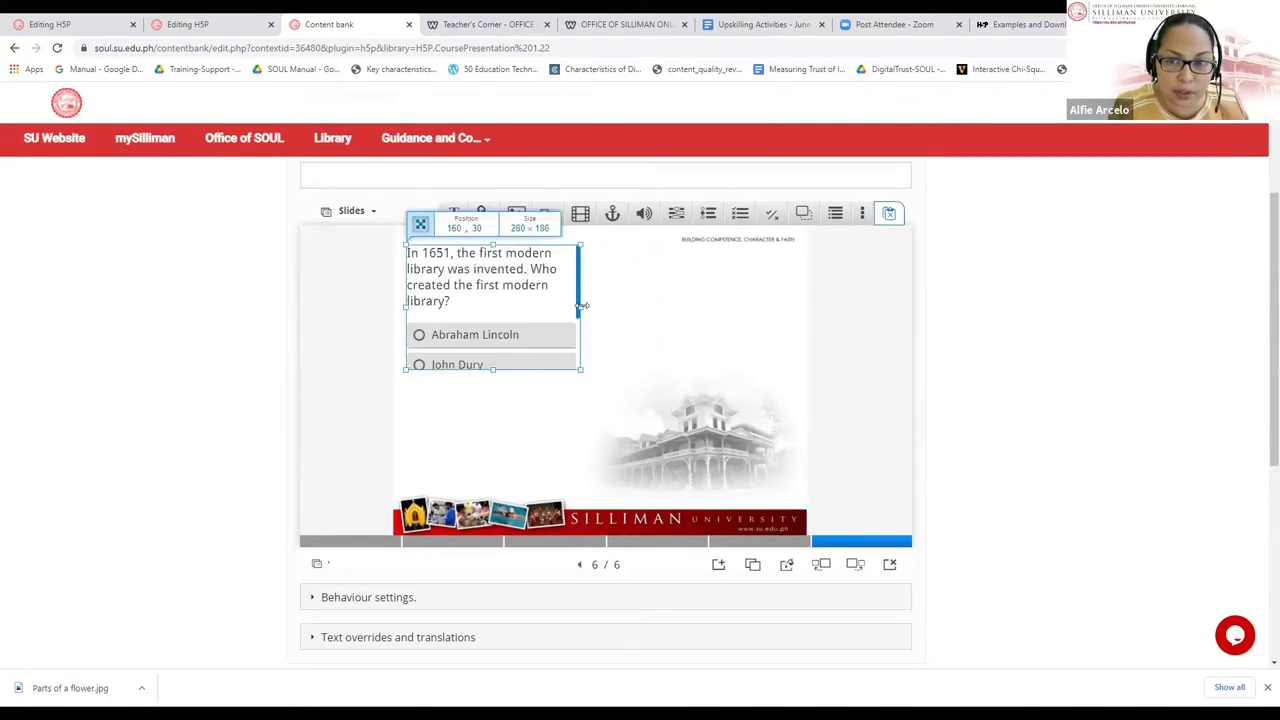
left_click_drag(588, 308, 760, 330)
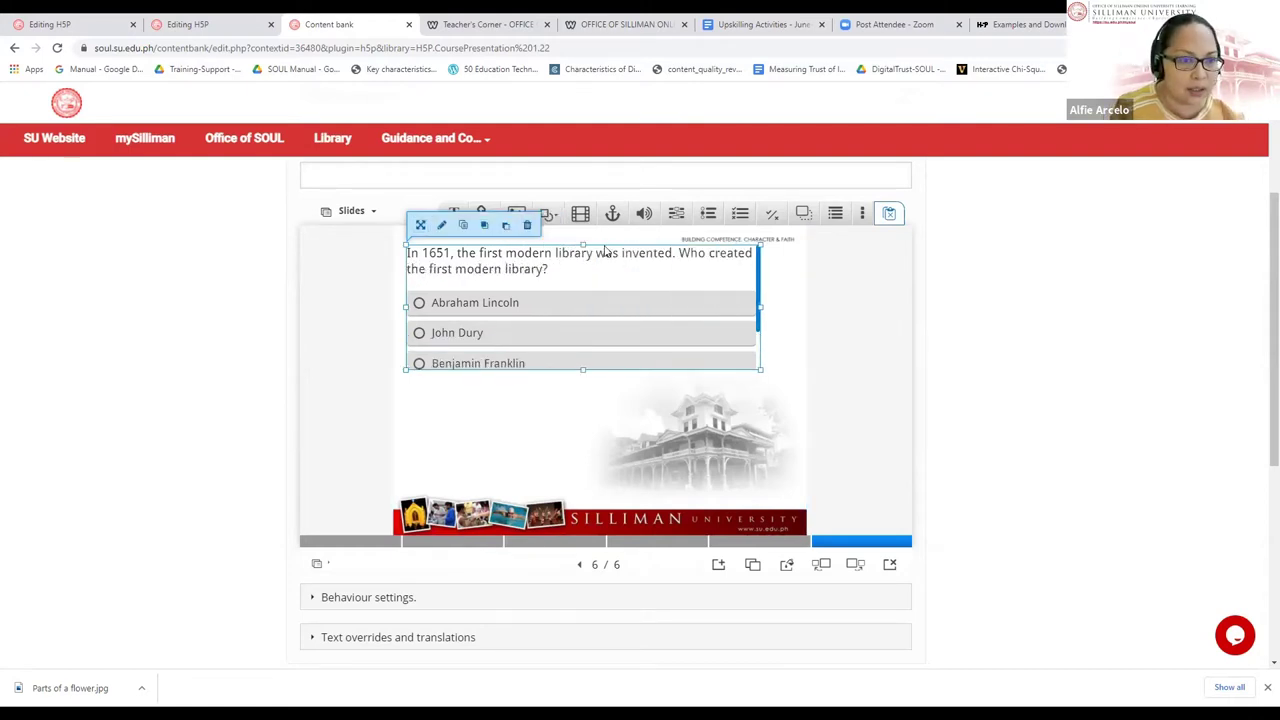
left_click_drag(608, 247, 615, 274)
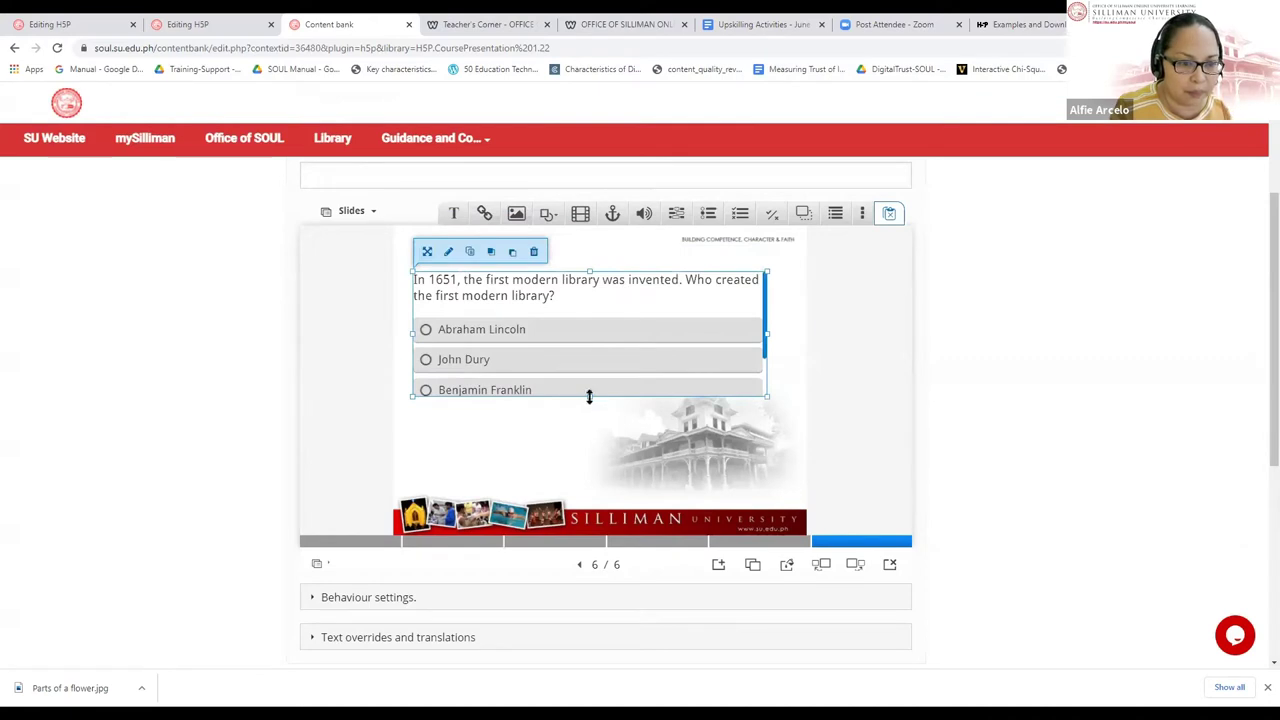
left_click_drag(590, 396, 600, 462)
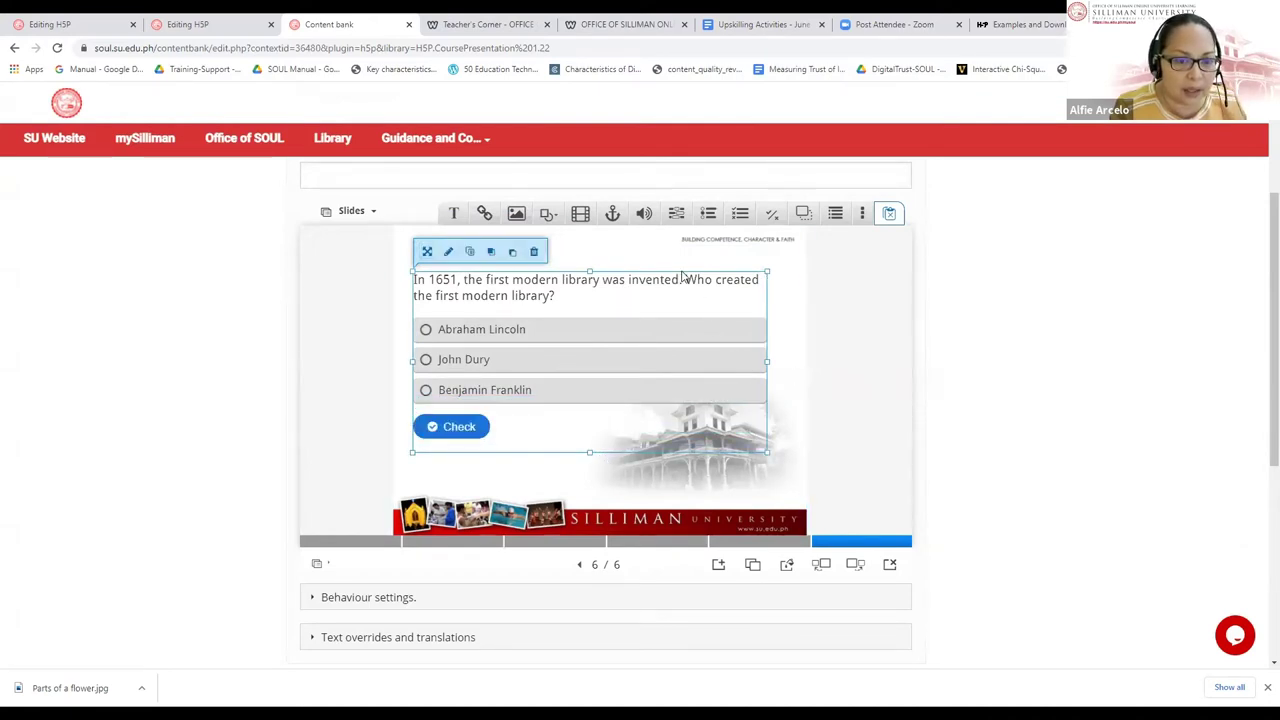
Title the course presentation "Evolution of ICT in Education" and save it to the content bank
scroll(750, 281, "up", 1)
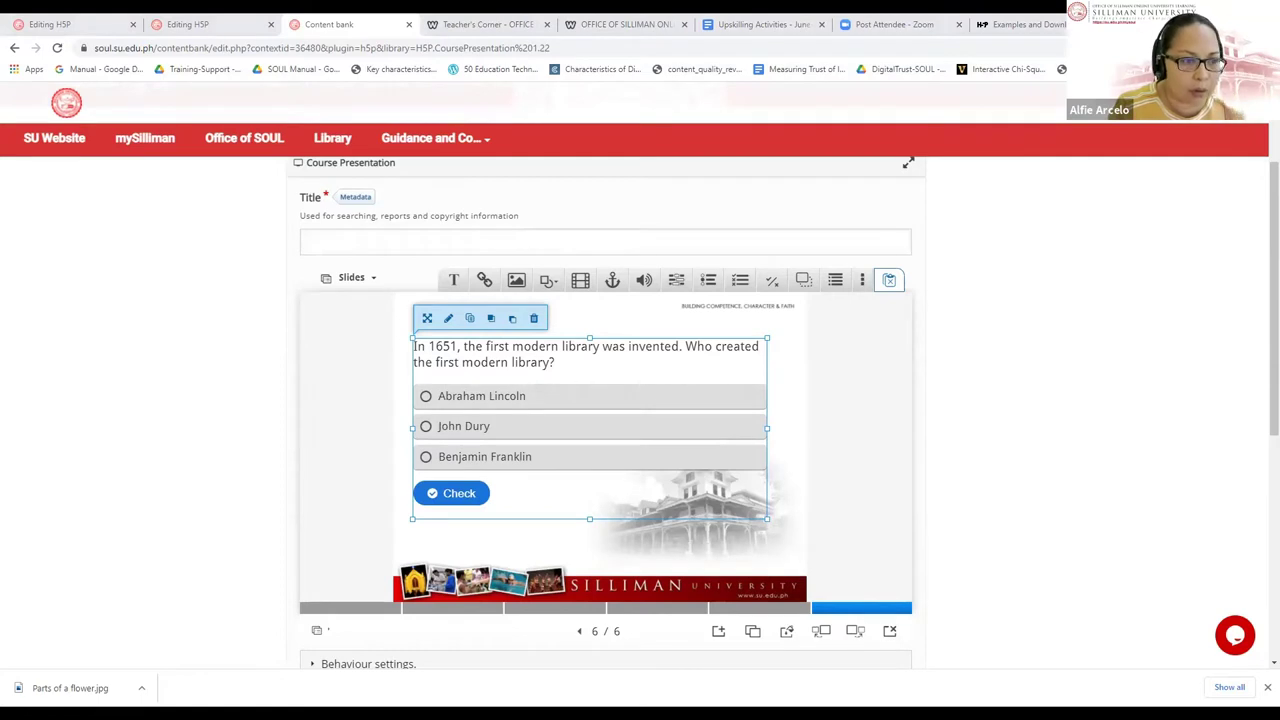
left_click(358, 240)
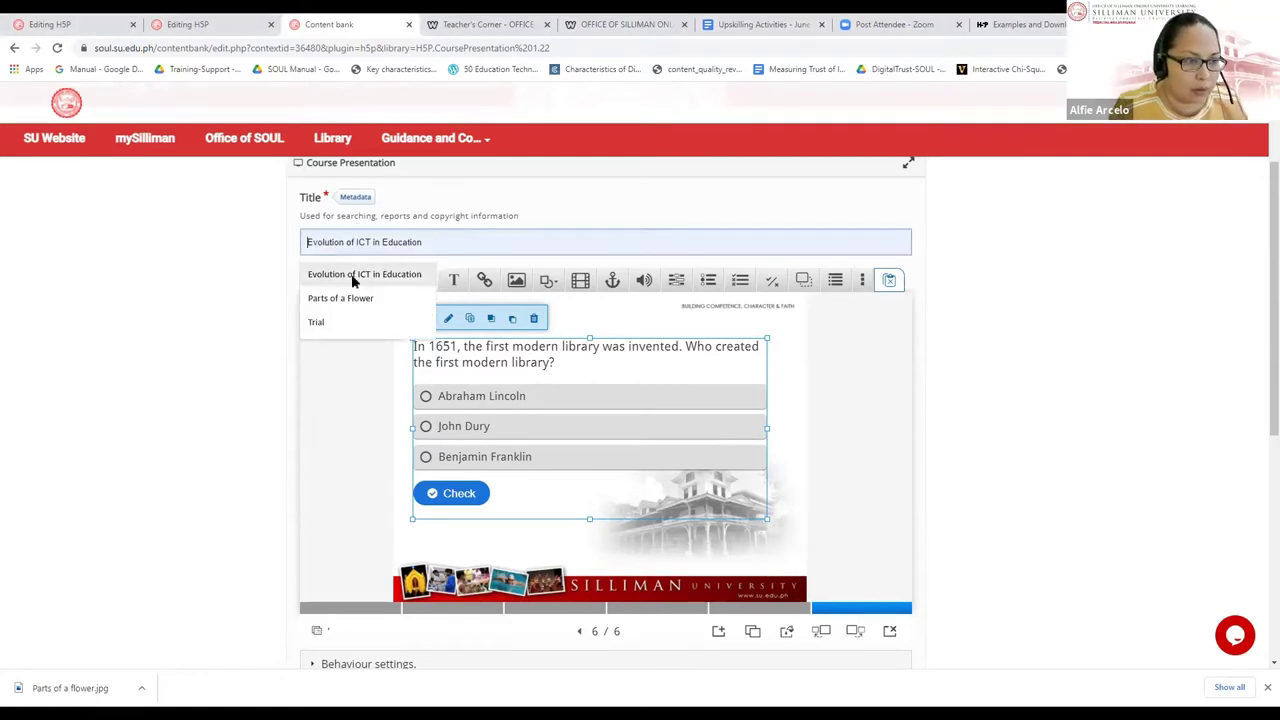
left_click(352, 275)
scroll(843, 476, "down", 1)
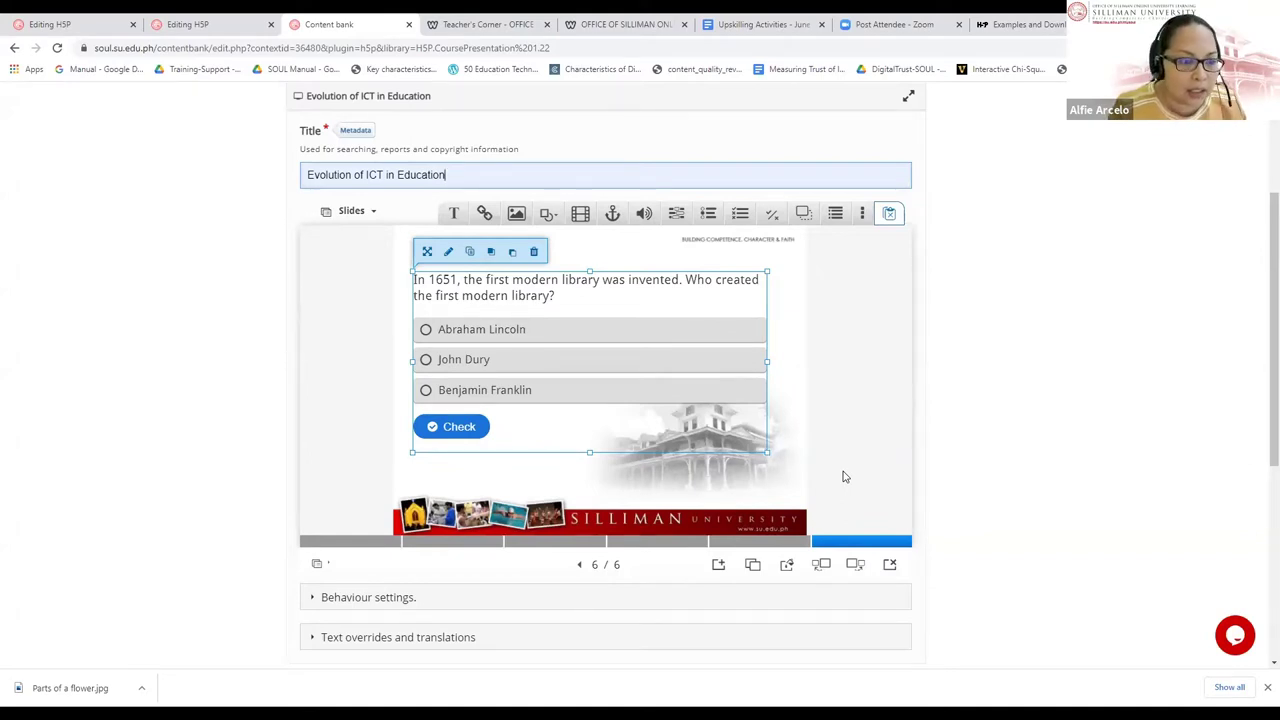
scroll(843, 477, "down", 2)
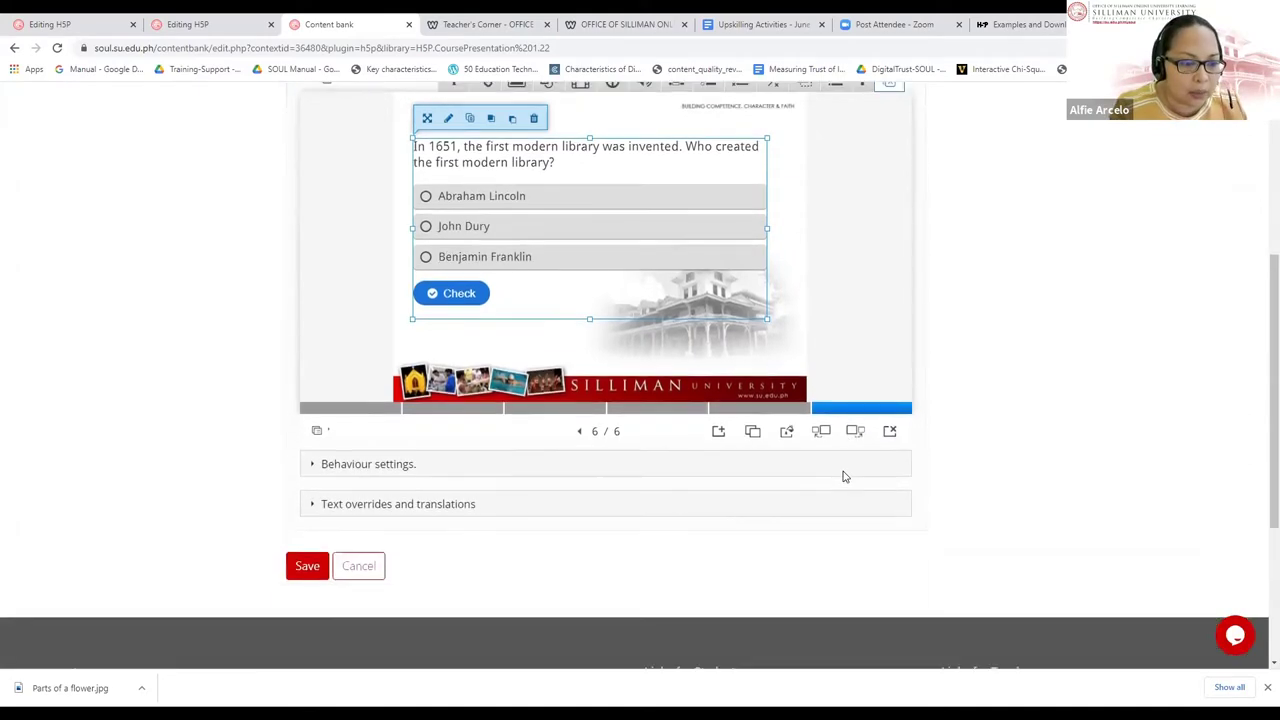
left_click(307, 566)
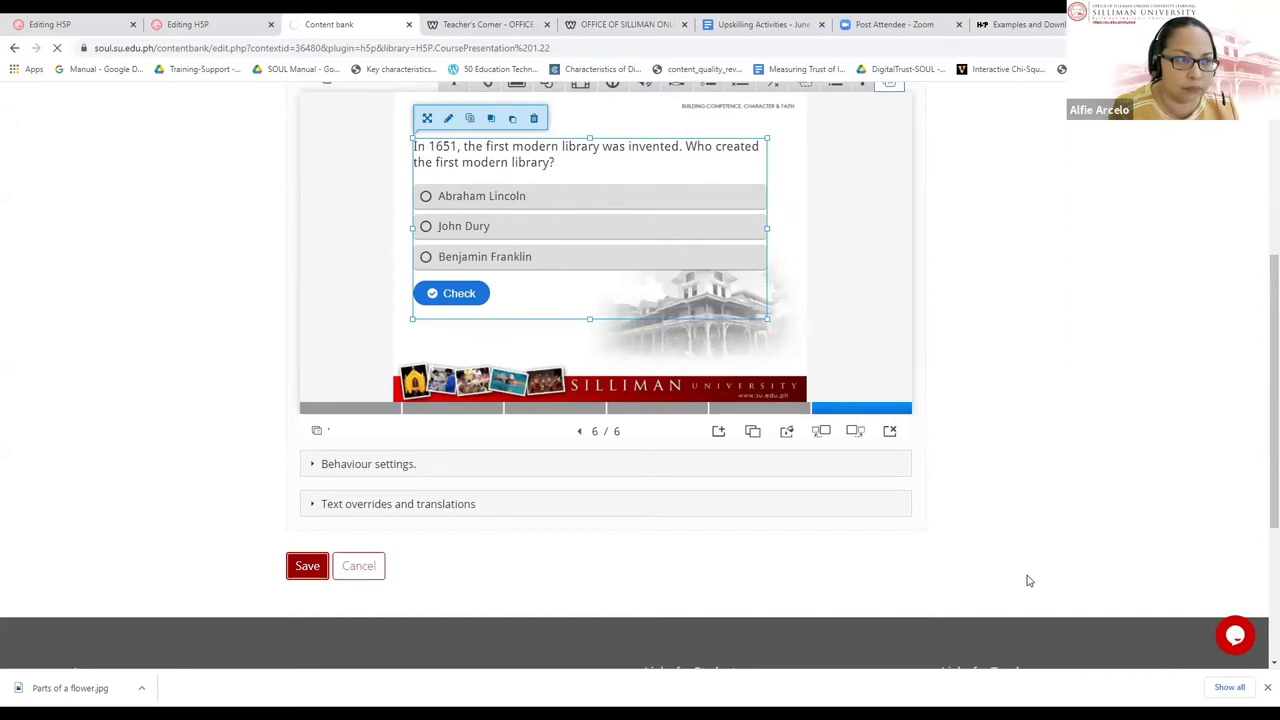
scroll(1029, 580, "up", 1)
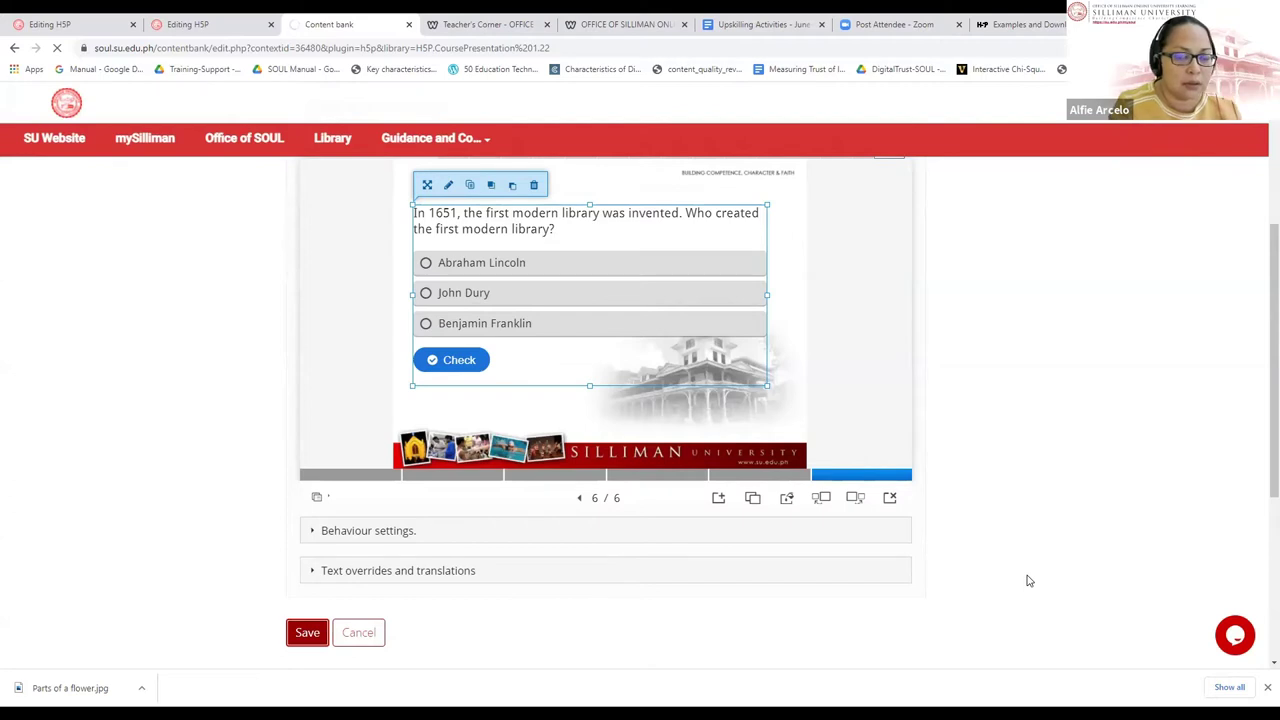
left_click(805, 408)
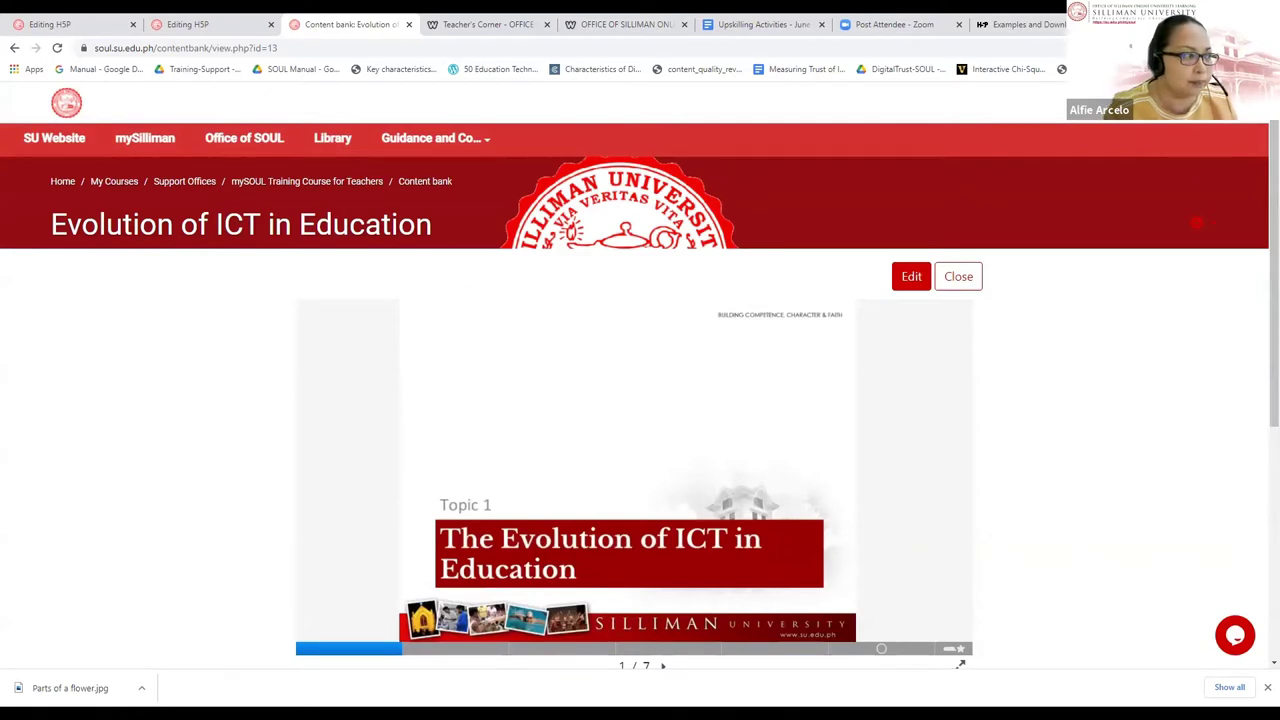
Download the saved Evolution of ICT in Education presentation from the content bank as an H5P file
left_click(1200, 226)
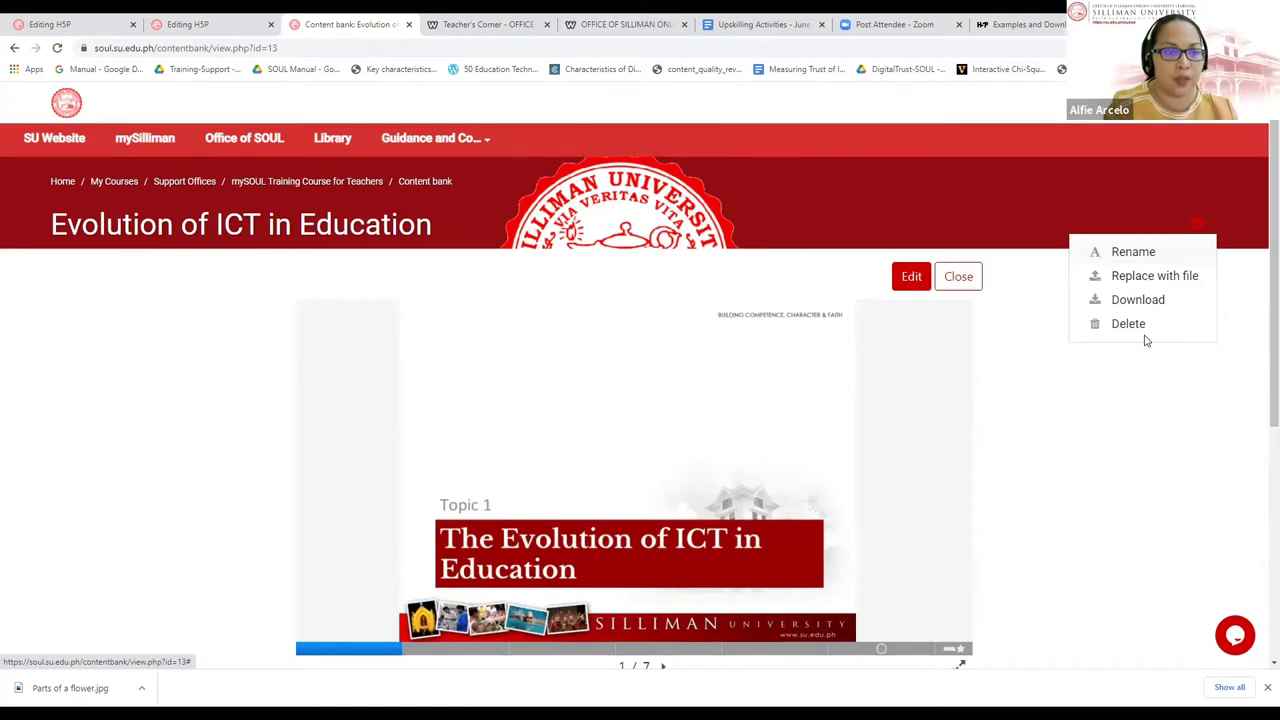
left_click(1138, 299)
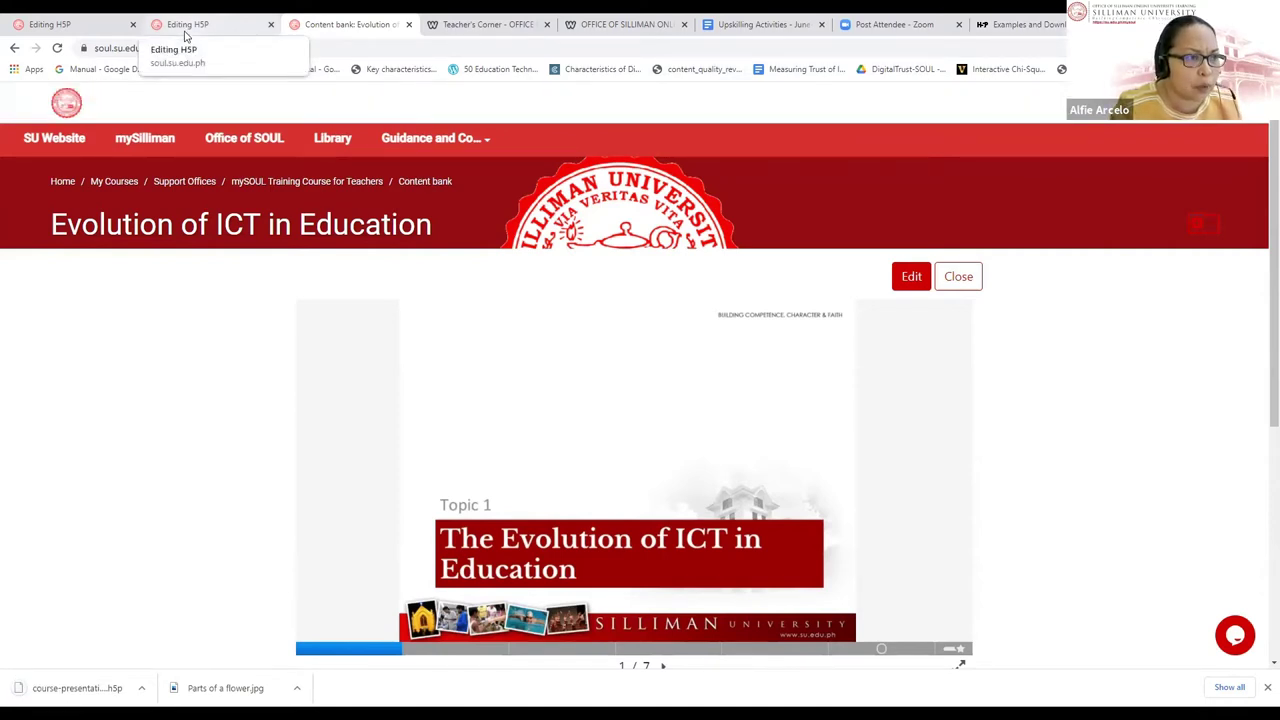
Add the downloaded course-presentation .h5p file as the package of the new H5P activity, then save and display the activity
left_click(203, 27)
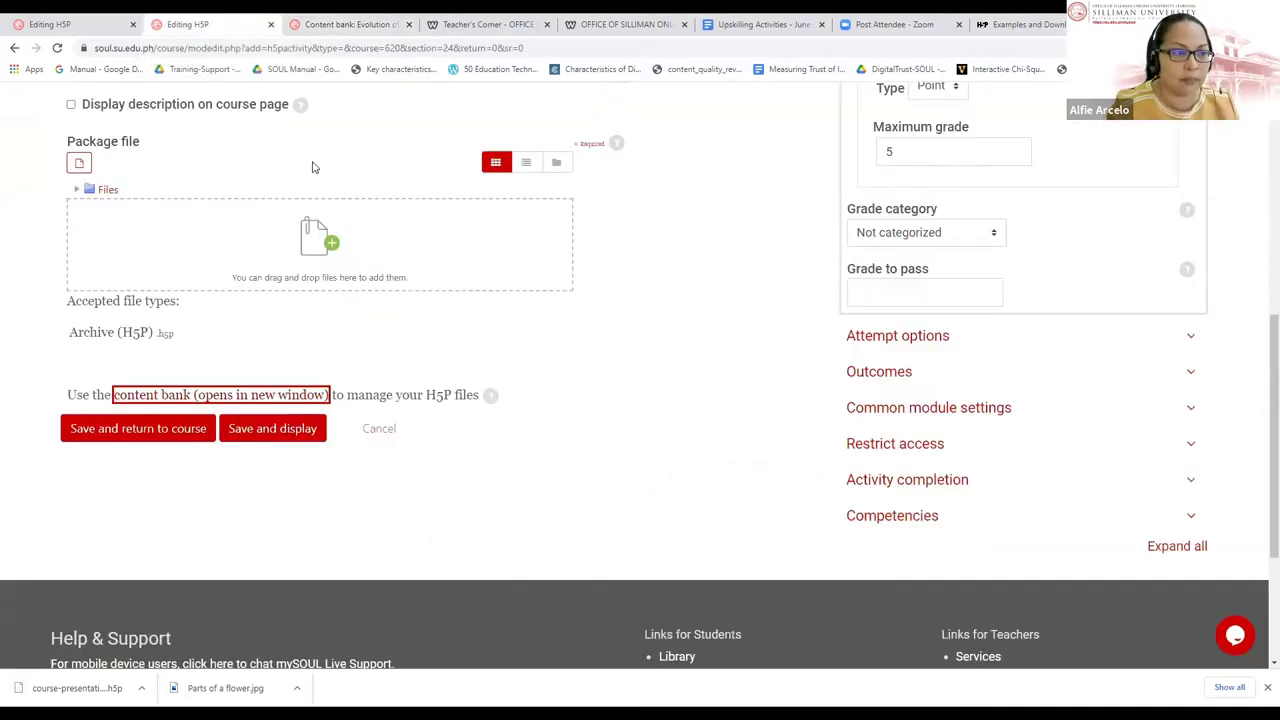
scroll(668, 323, "up", 3)
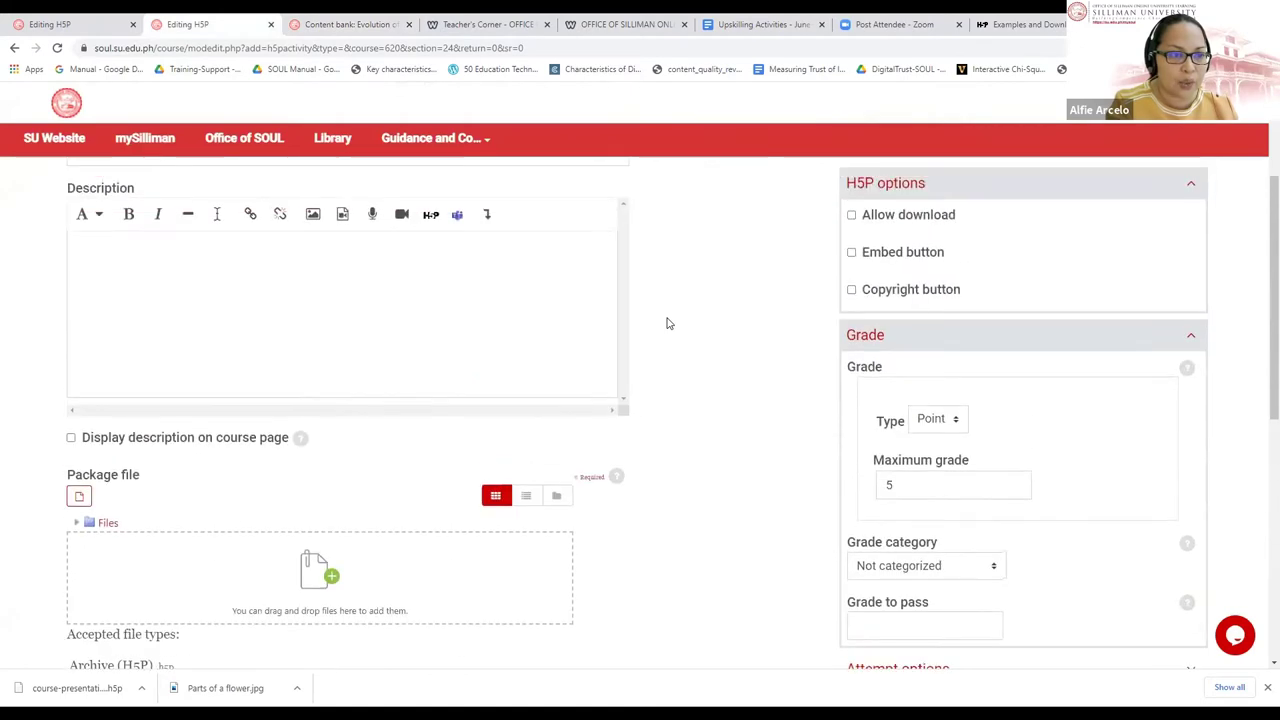
scroll(668, 323, "up", 1)
scroll(668, 323, "down", 3)
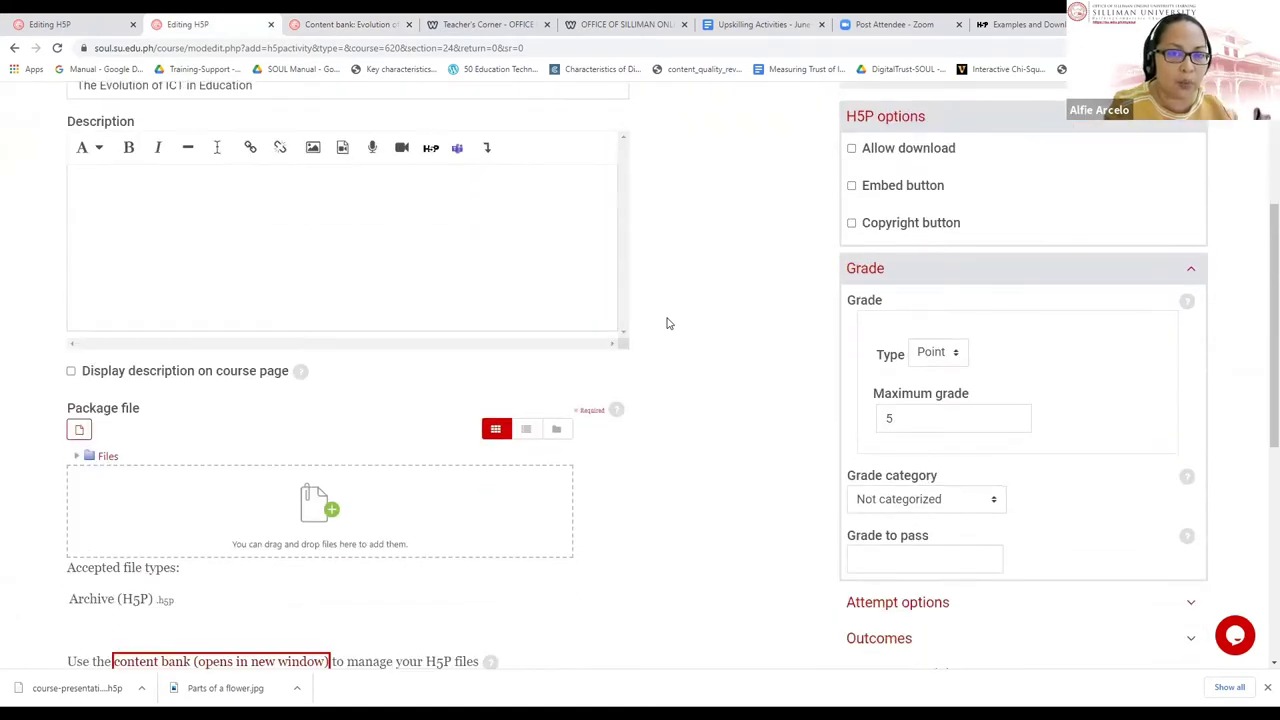
scroll(668, 323, "down", 1)
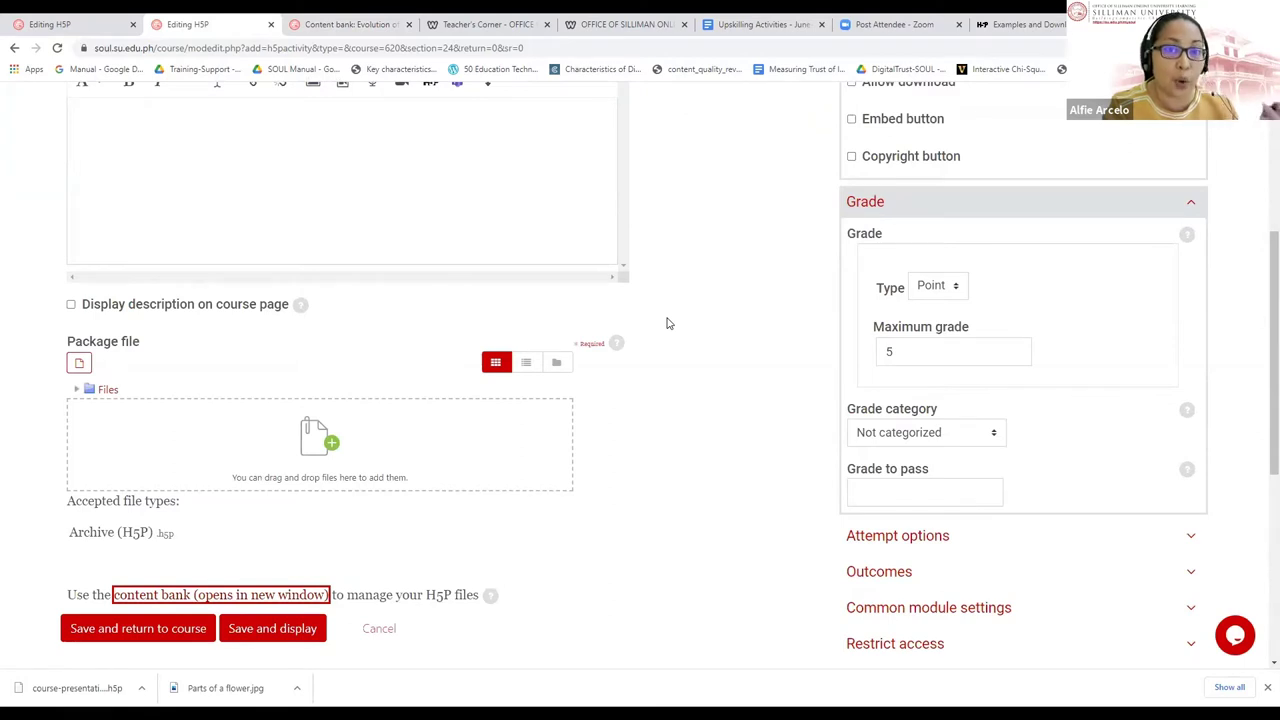
scroll(668, 323, "down", 1)
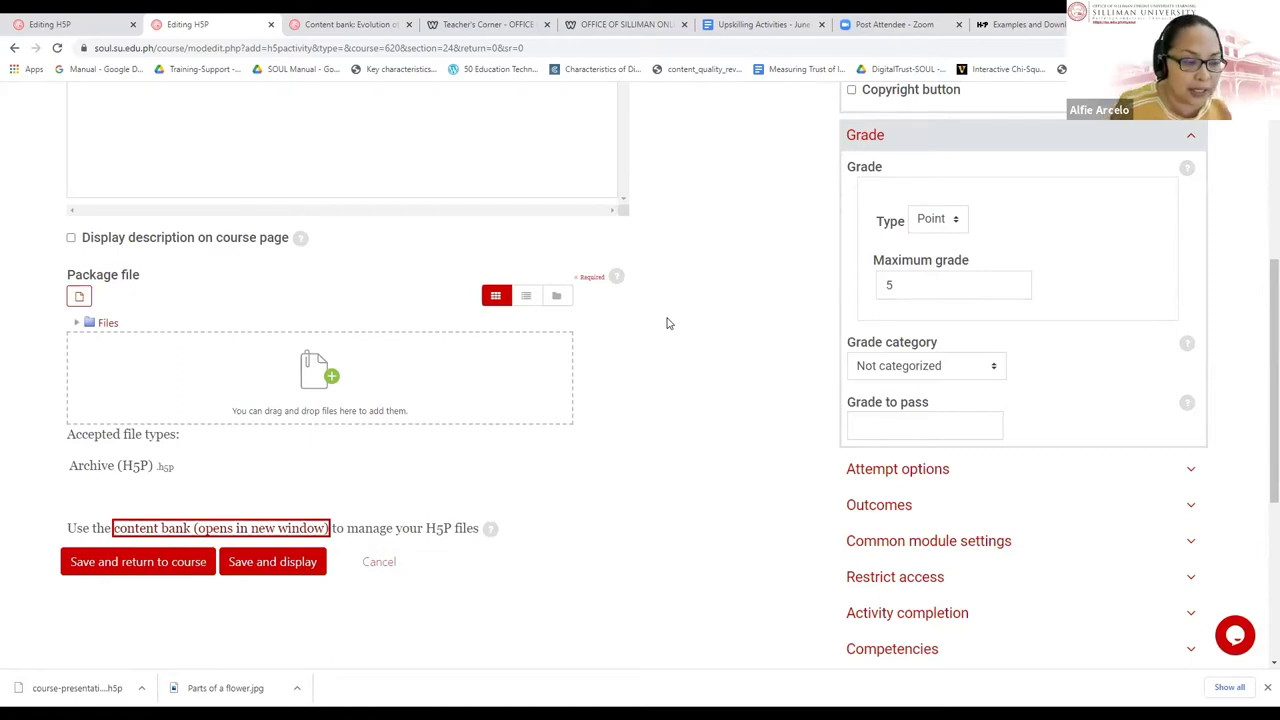
scroll(668, 323, "up", 1)
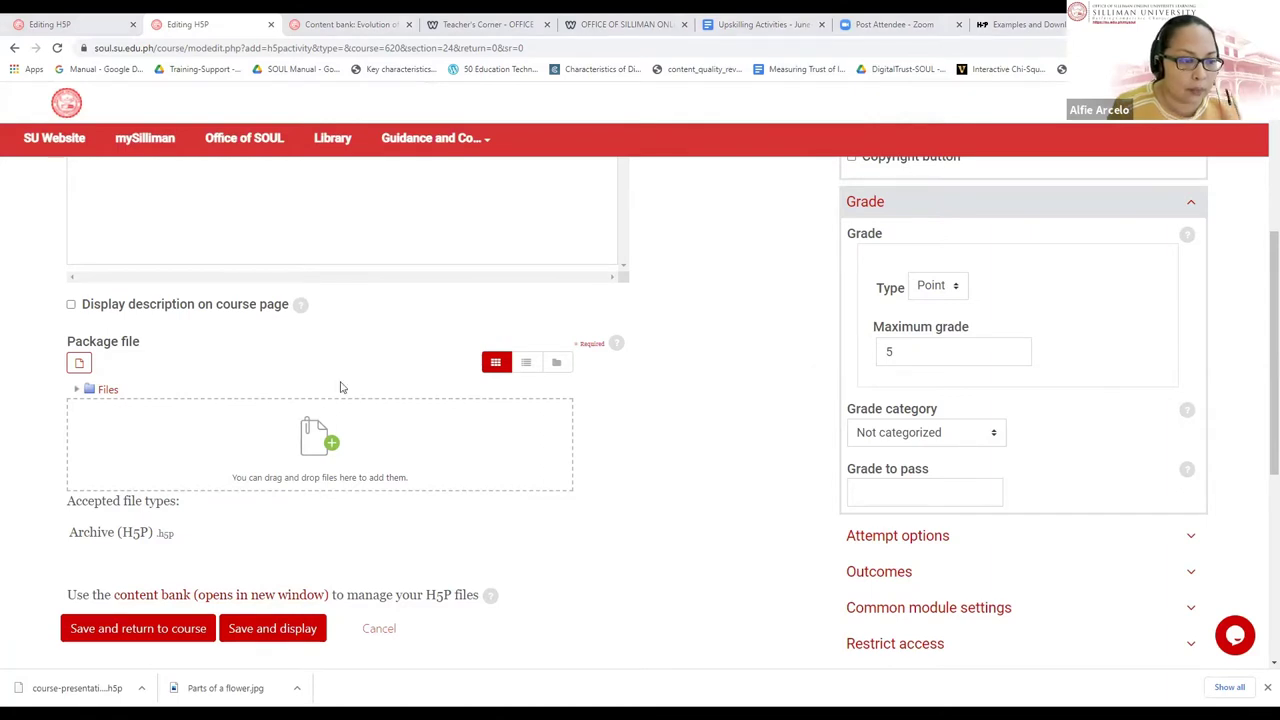
left_click_drag(340, 387, 595, 460)
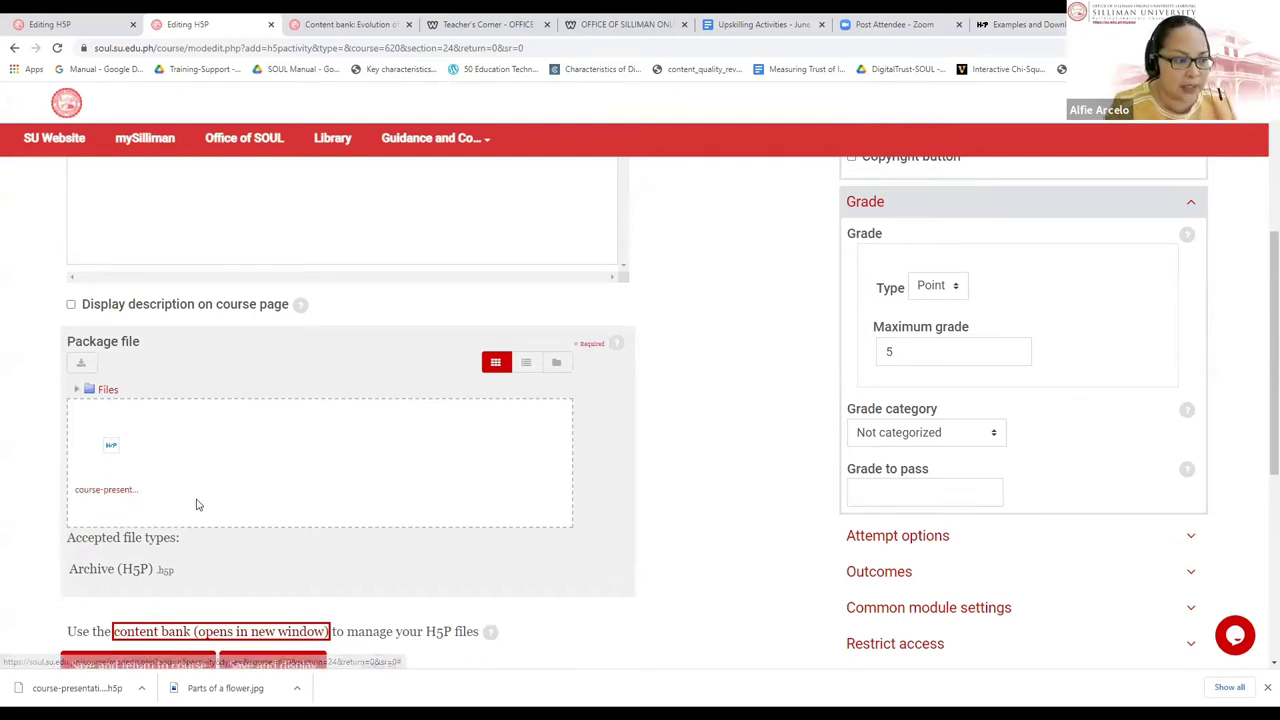
scroll(220, 503, "down", 2)
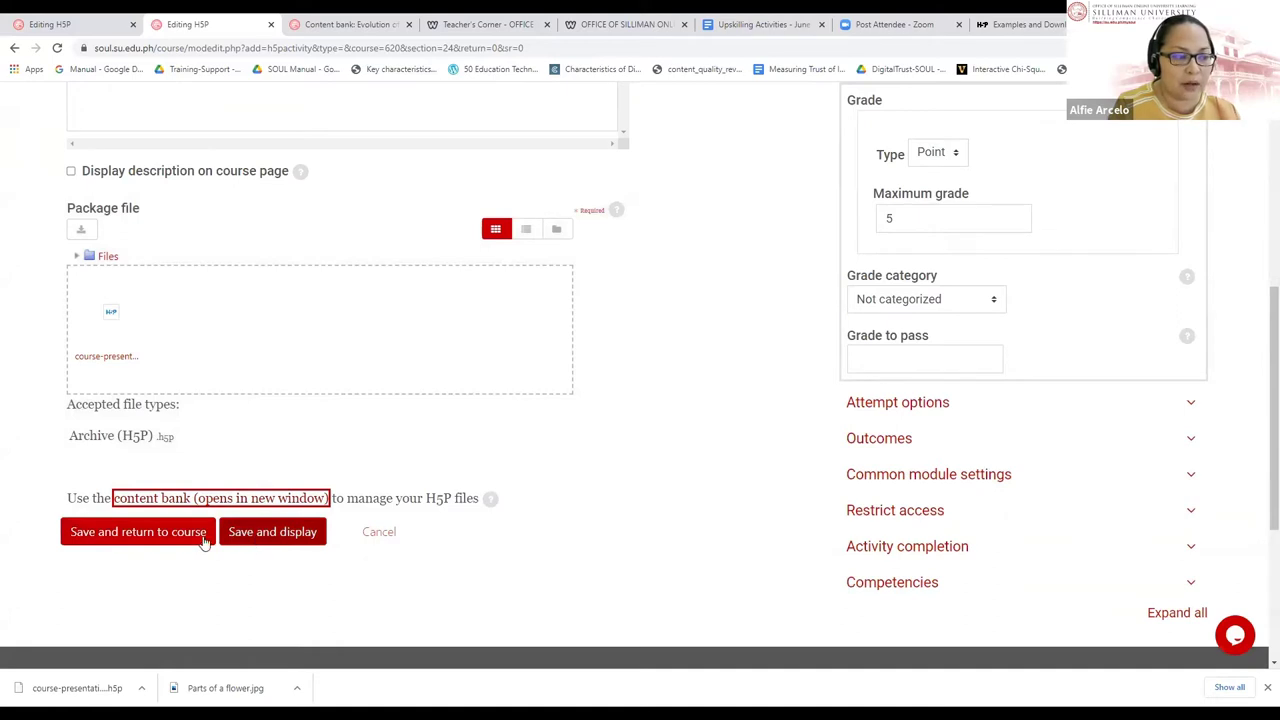
left_click(251, 538)
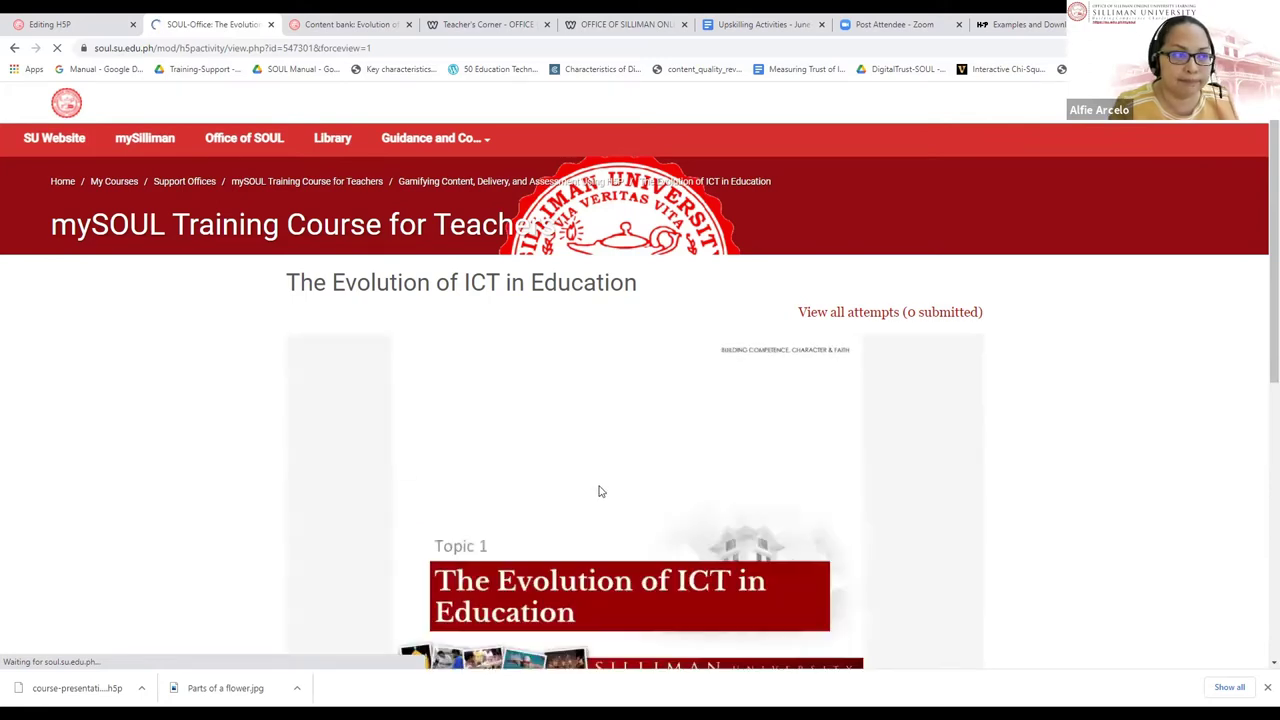
Look over the displayed activity page with its title slide and advance the presentation to the second slide
scroll(600, 491, "down", 2)
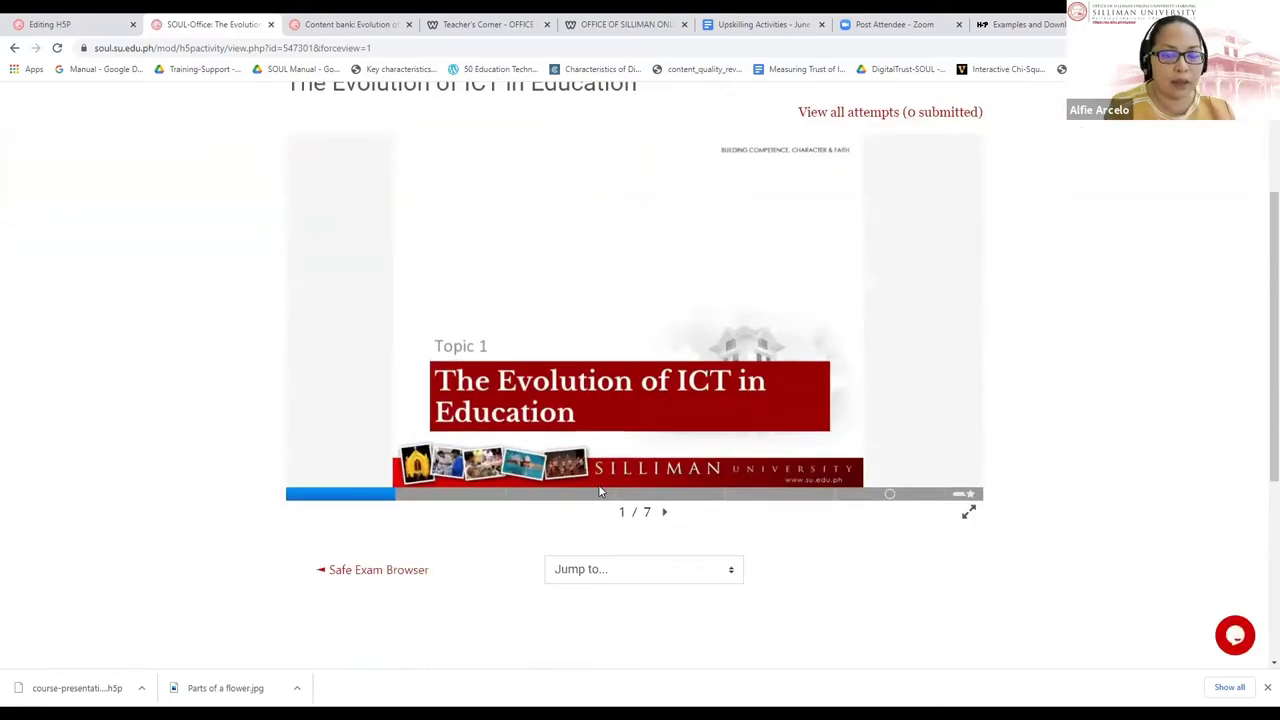
scroll(600, 491, "up", 2)
scroll(600, 491, "down", 1)
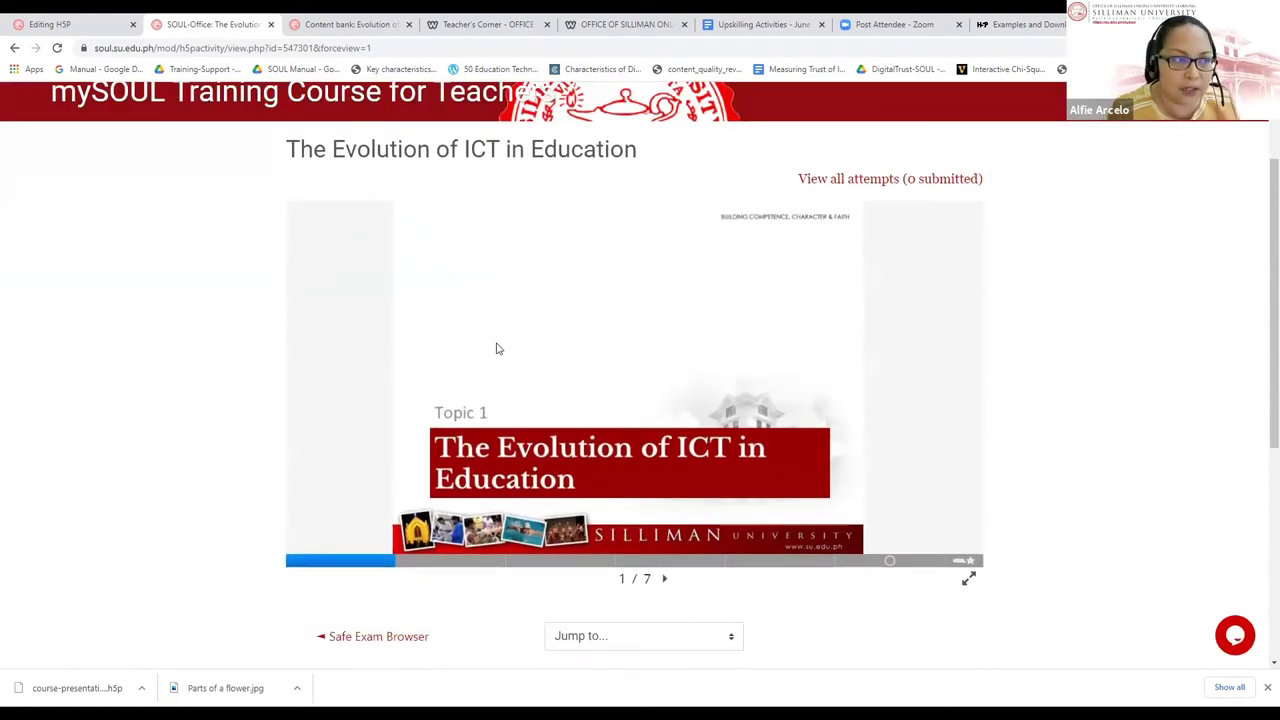
scroll(498, 348, "up", 1)
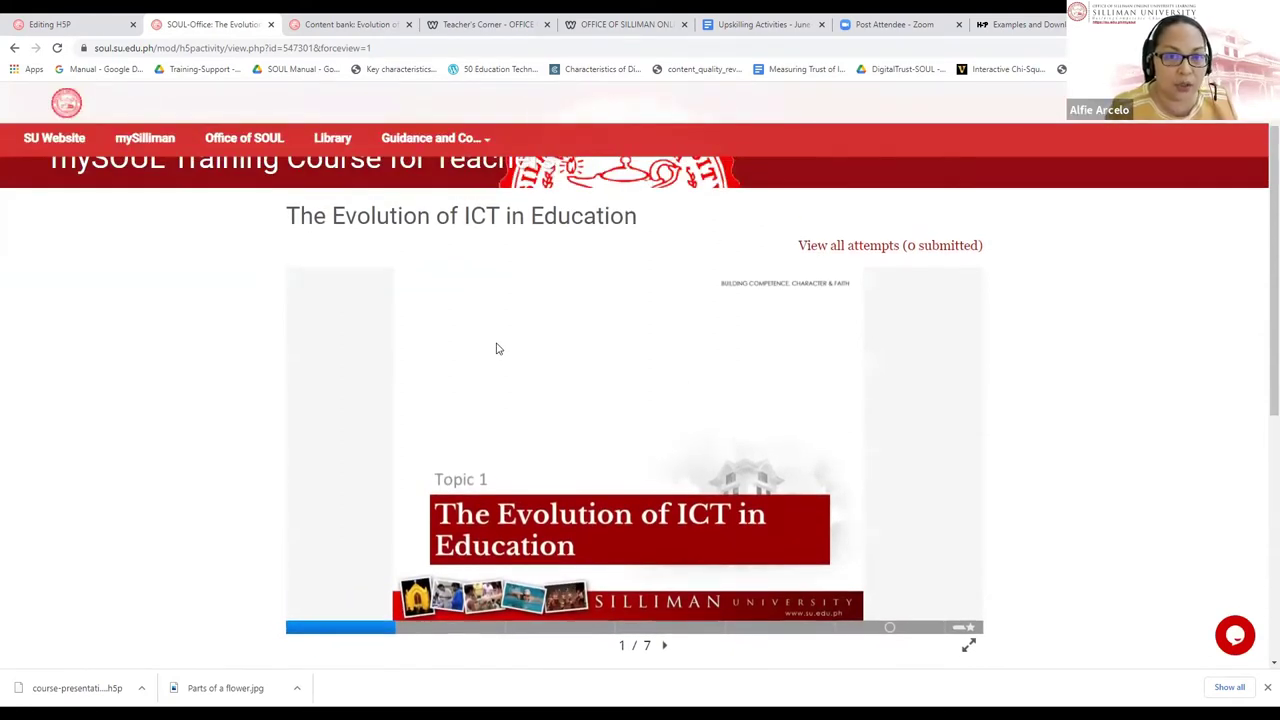
scroll(498, 348, "up", 1)
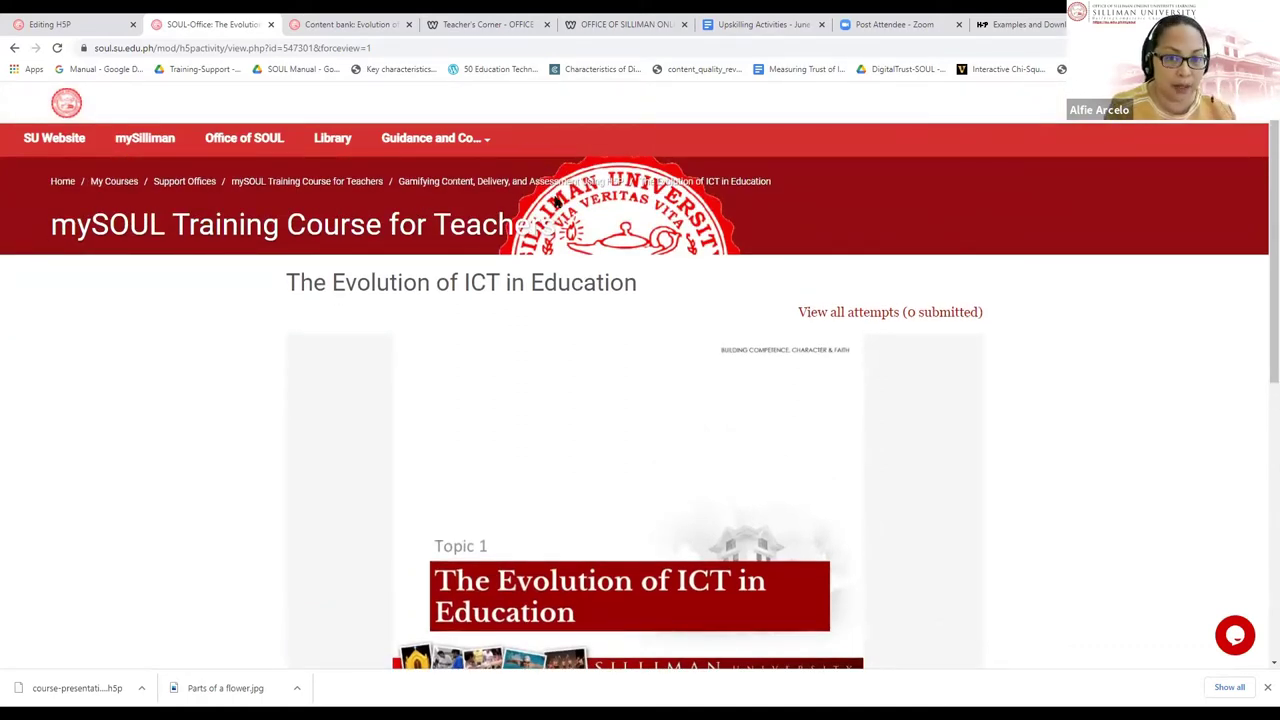
scroll(674, 406, "down", 2)
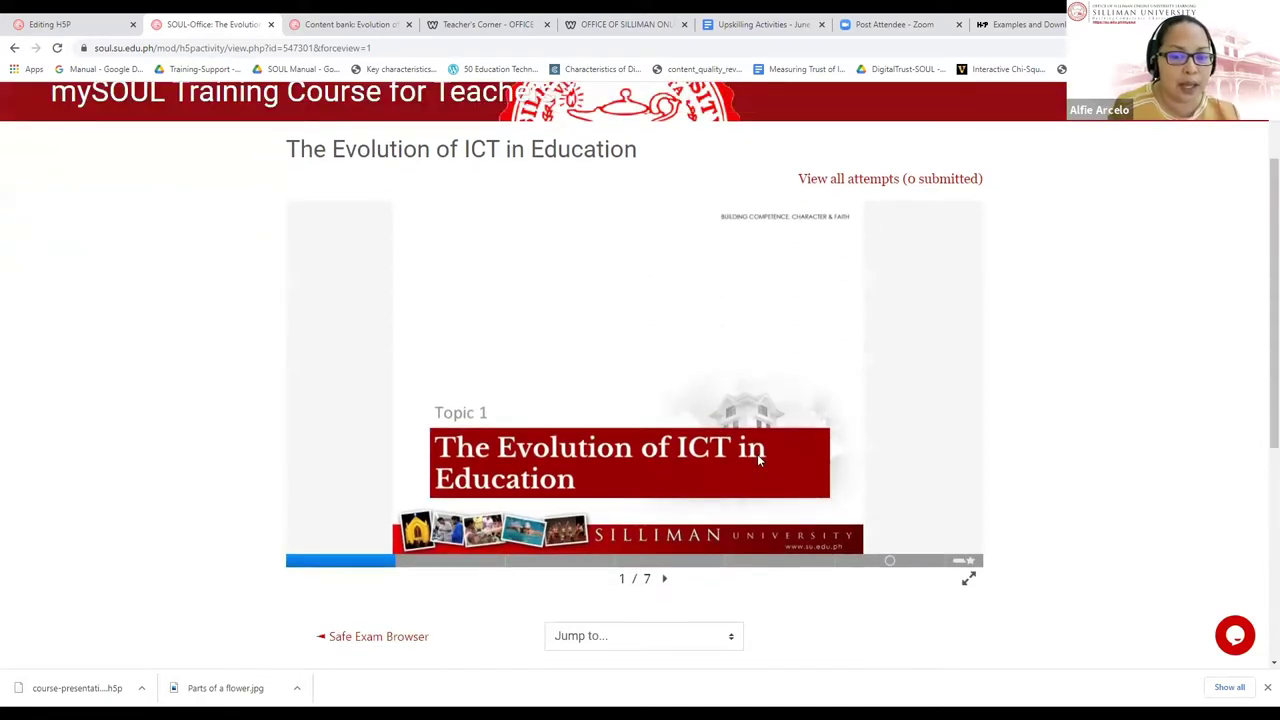
scroll(759, 459, "up", 1)
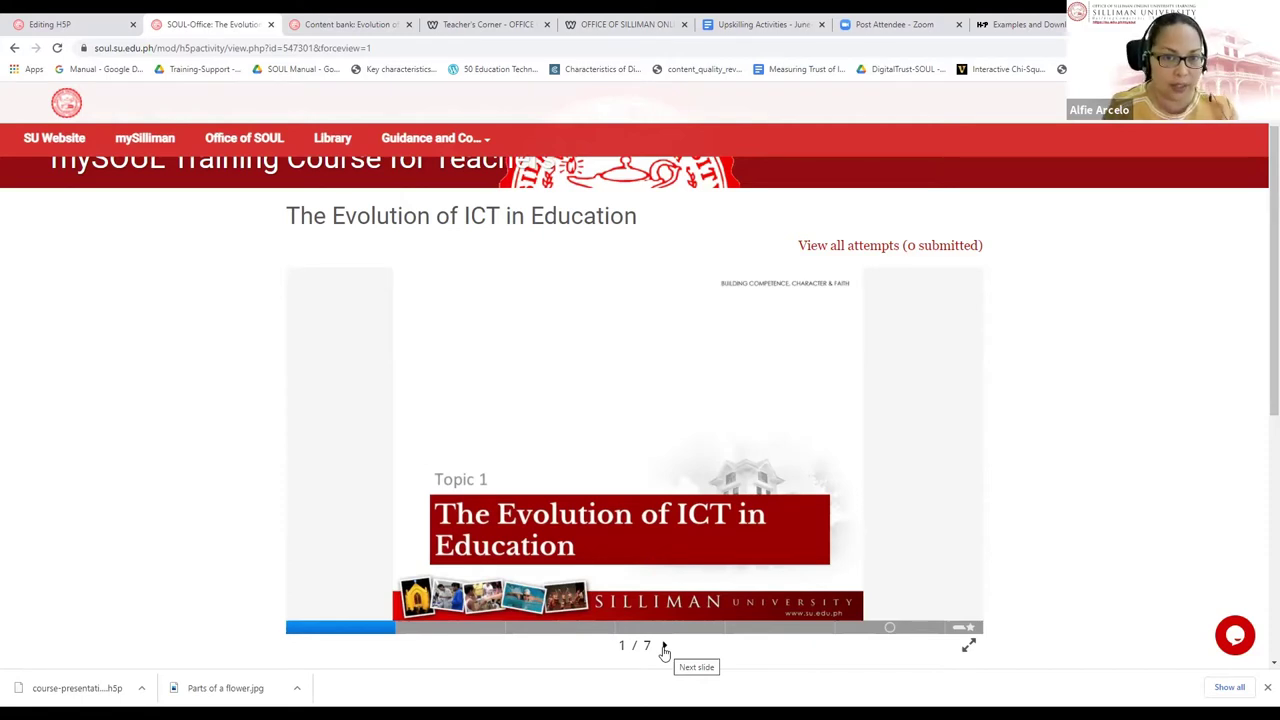
left_click(664, 648)
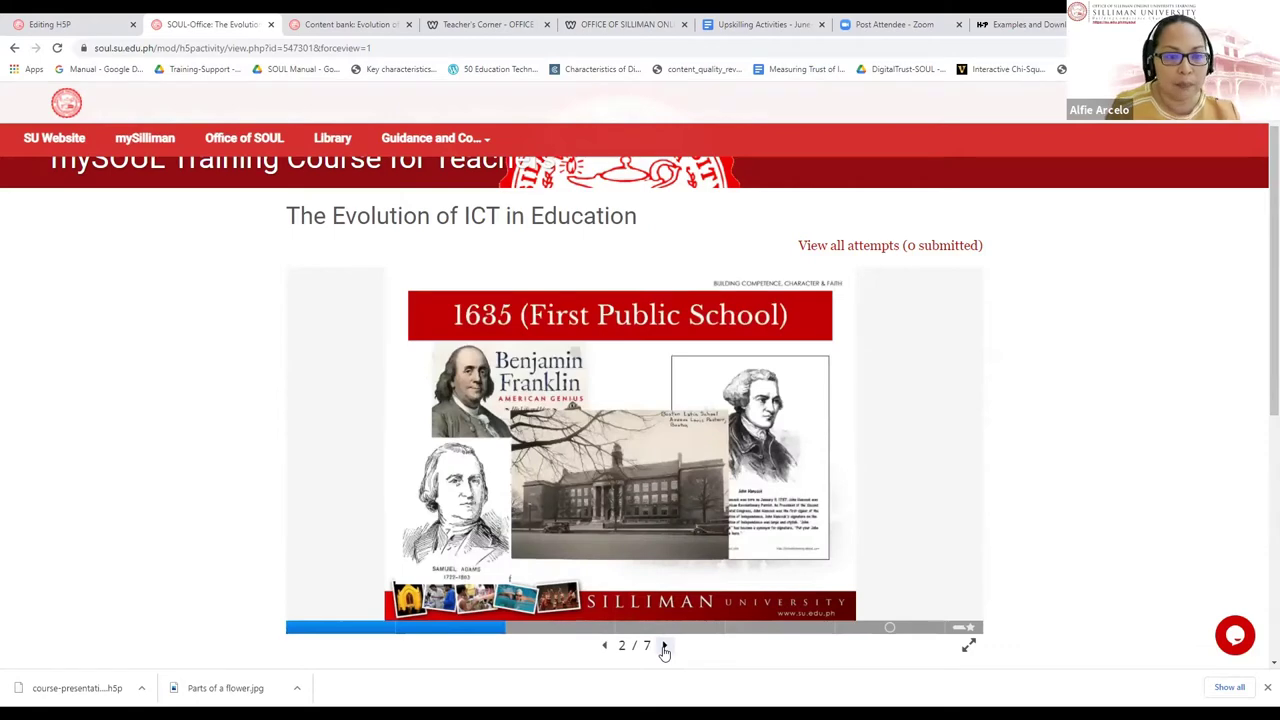
Page through the previewed presentation from the second slide to the quiz question on slide 6
left_click(664, 648)
left_click(664, 648)
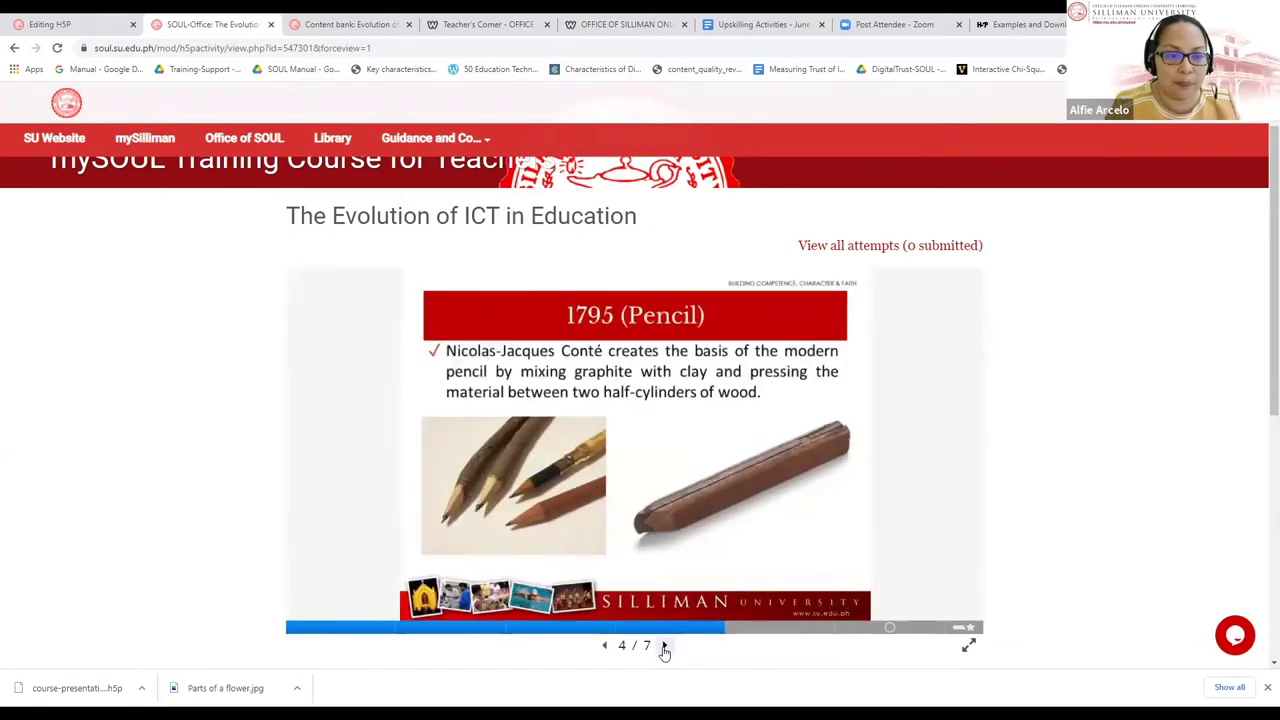
left_click(664, 648)
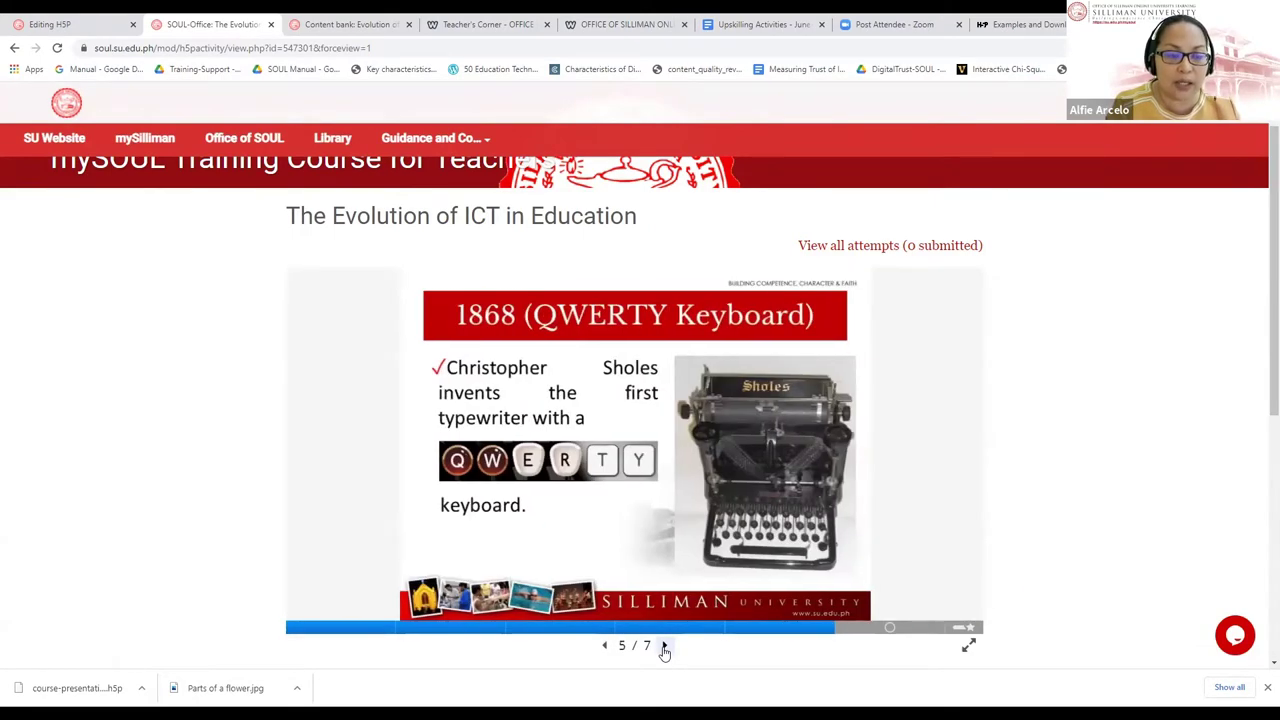
left_click(664, 648)
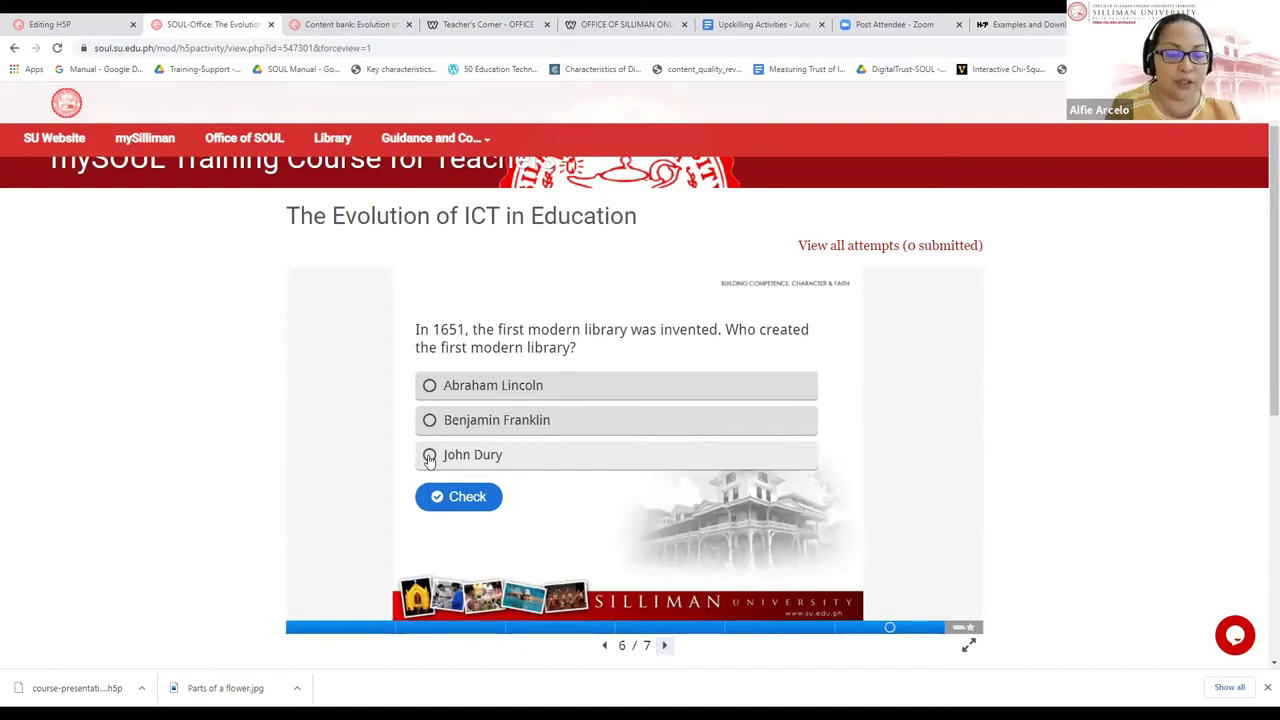
Test the modern library question by submitting Benjamin Franklin as the answer, show the solution, and advance to the last slide
scroll(432, 458, "down", 1)
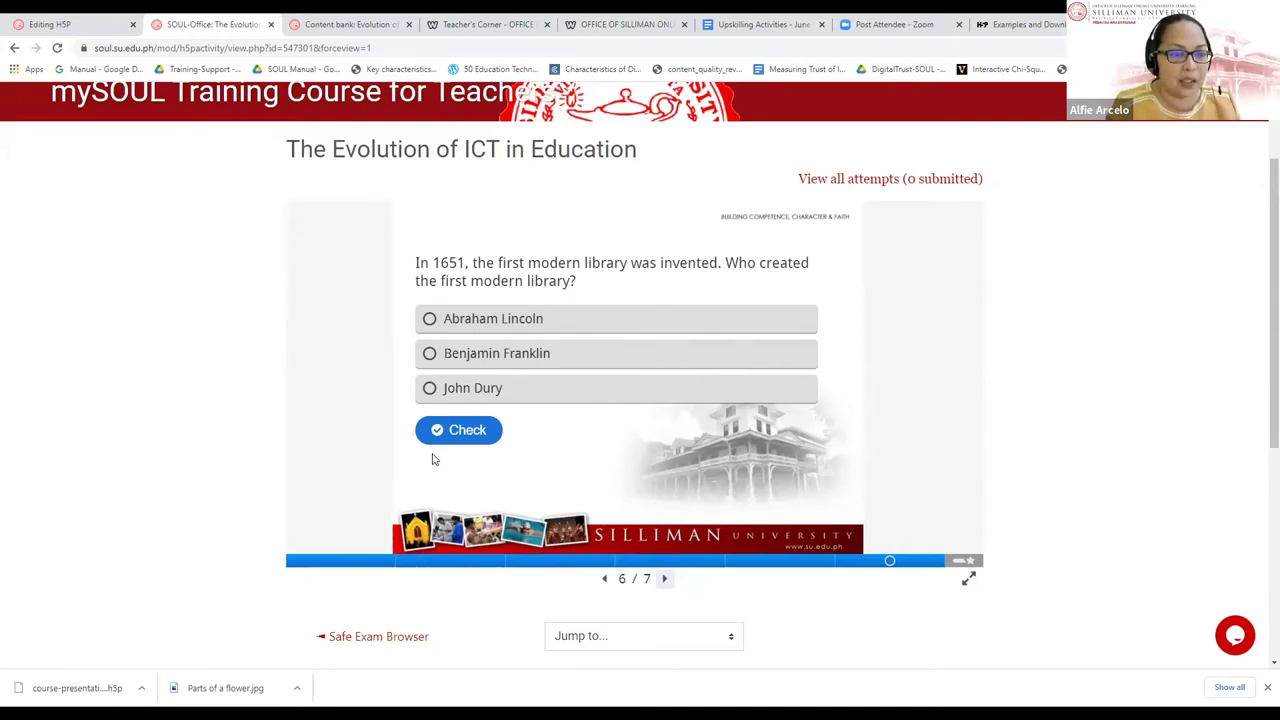
left_click(431, 355)
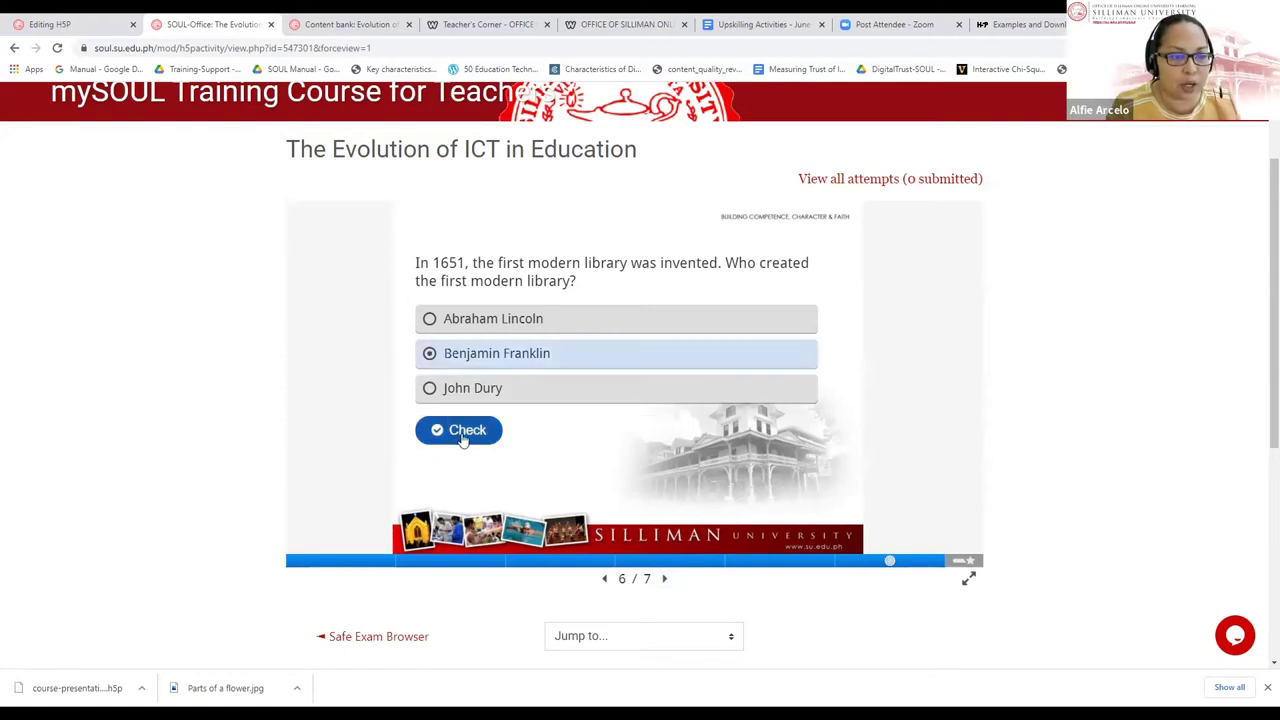
left_click(462, 438)
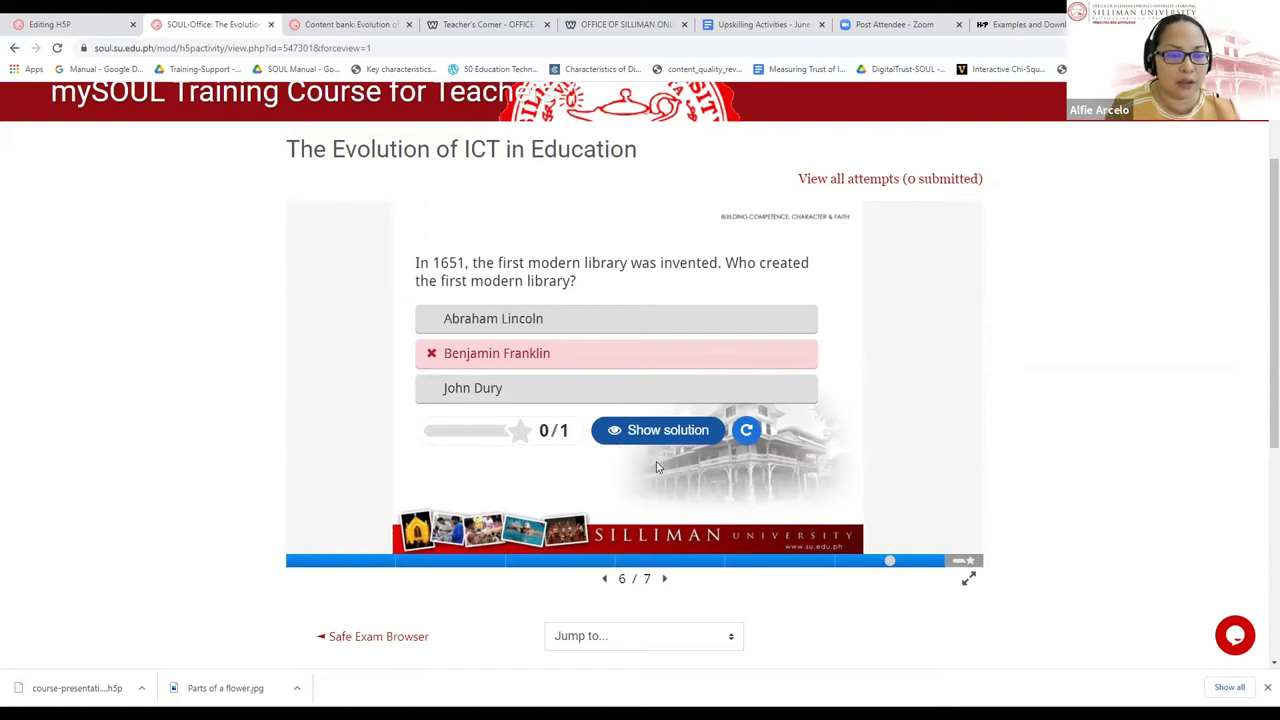
left_click(668, 432)
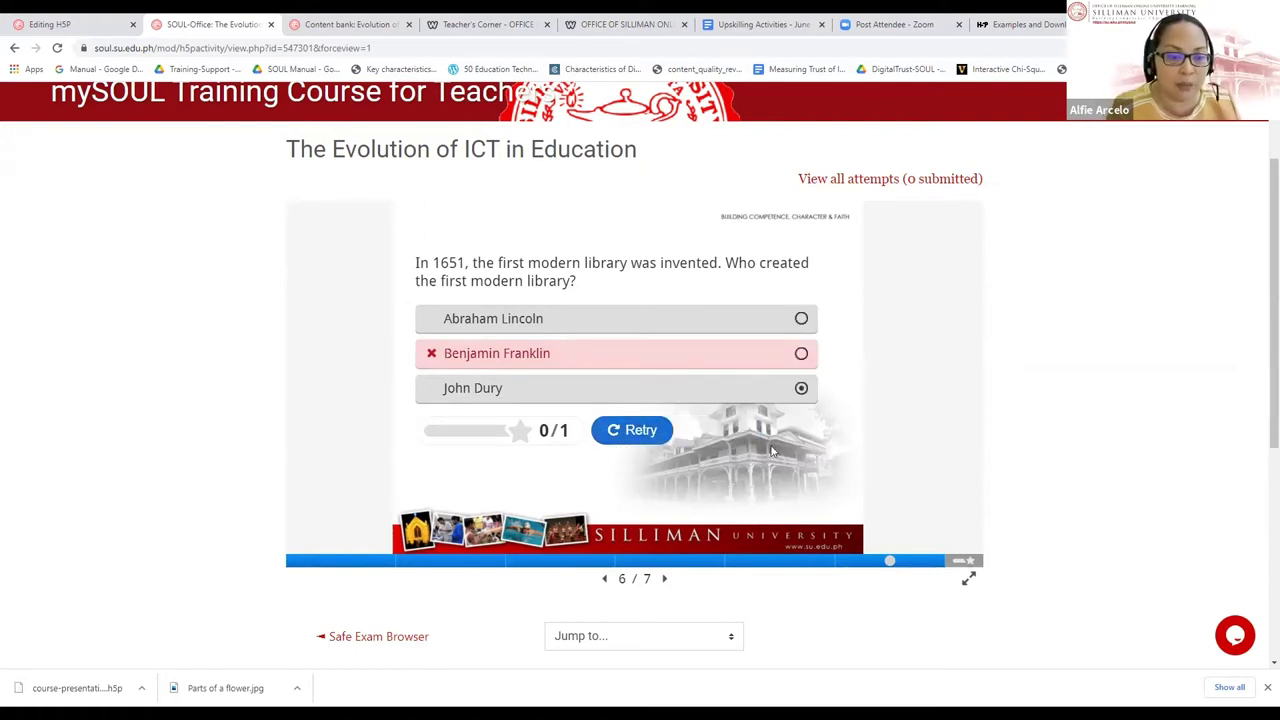
left_click(665, 579)
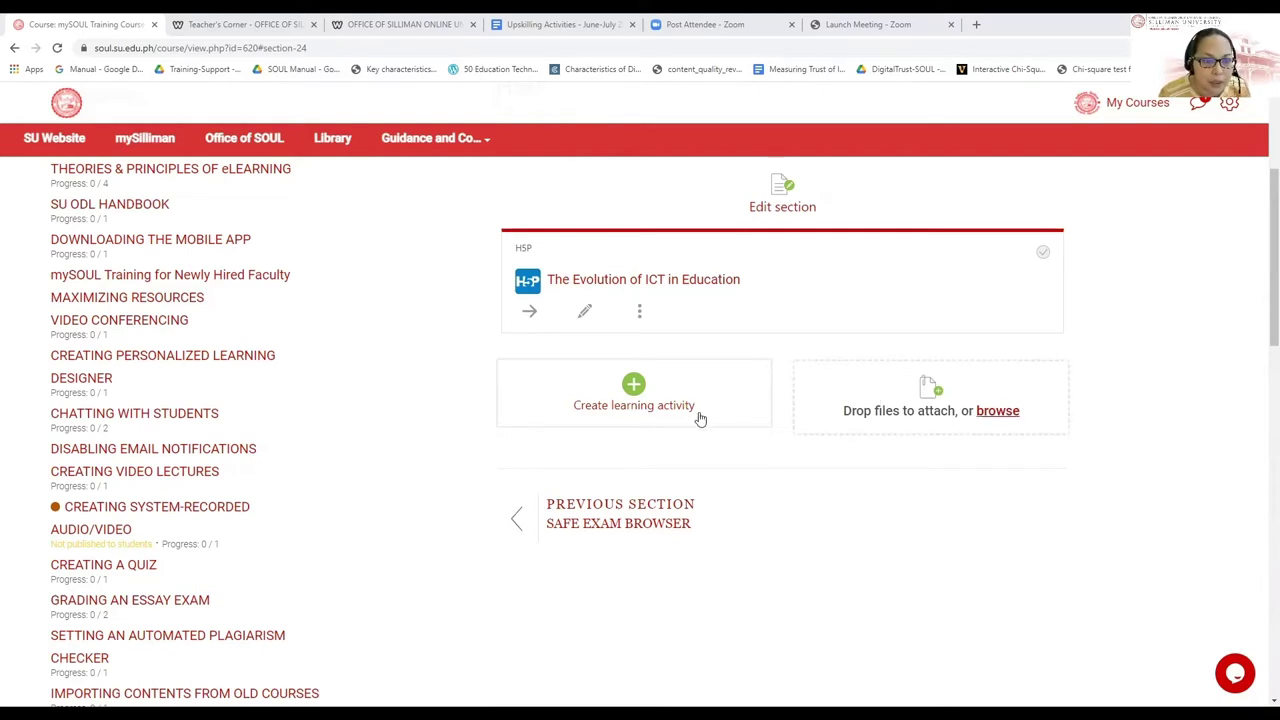
Add a new H5P activity to the course section and name it "Parts of a Flower"
left_click(636, 414)
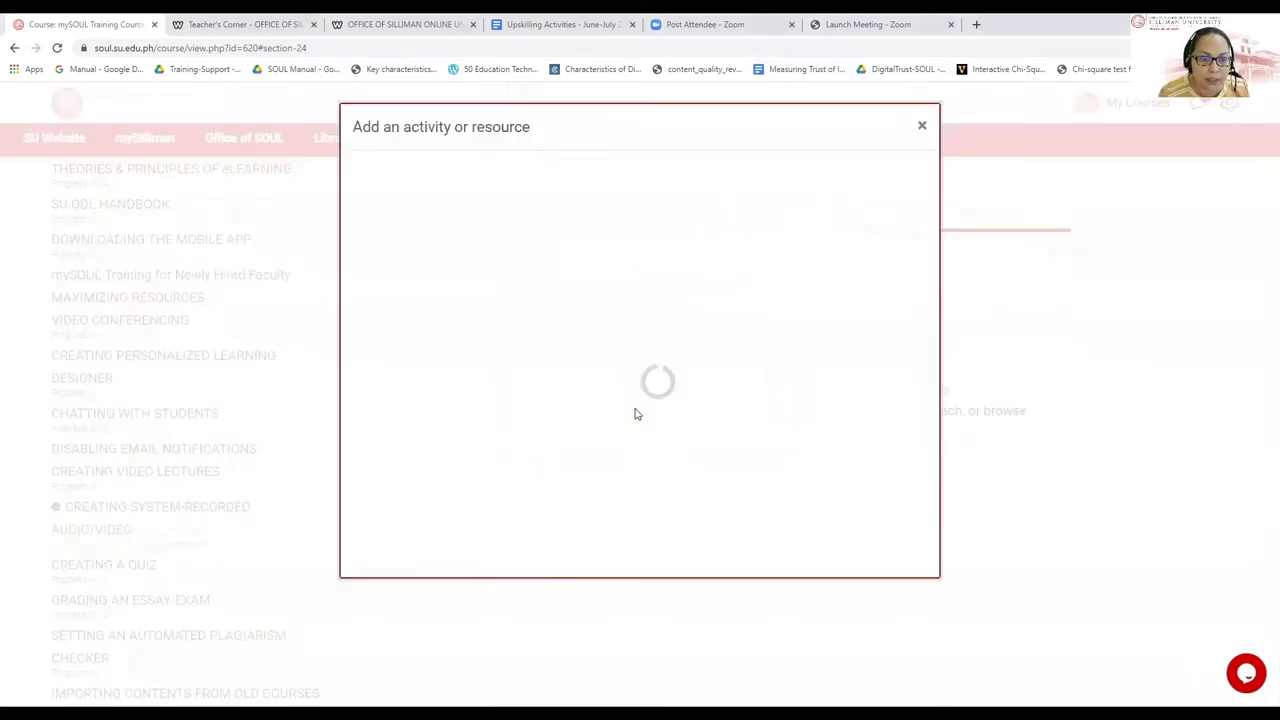
left_click(442, 218)
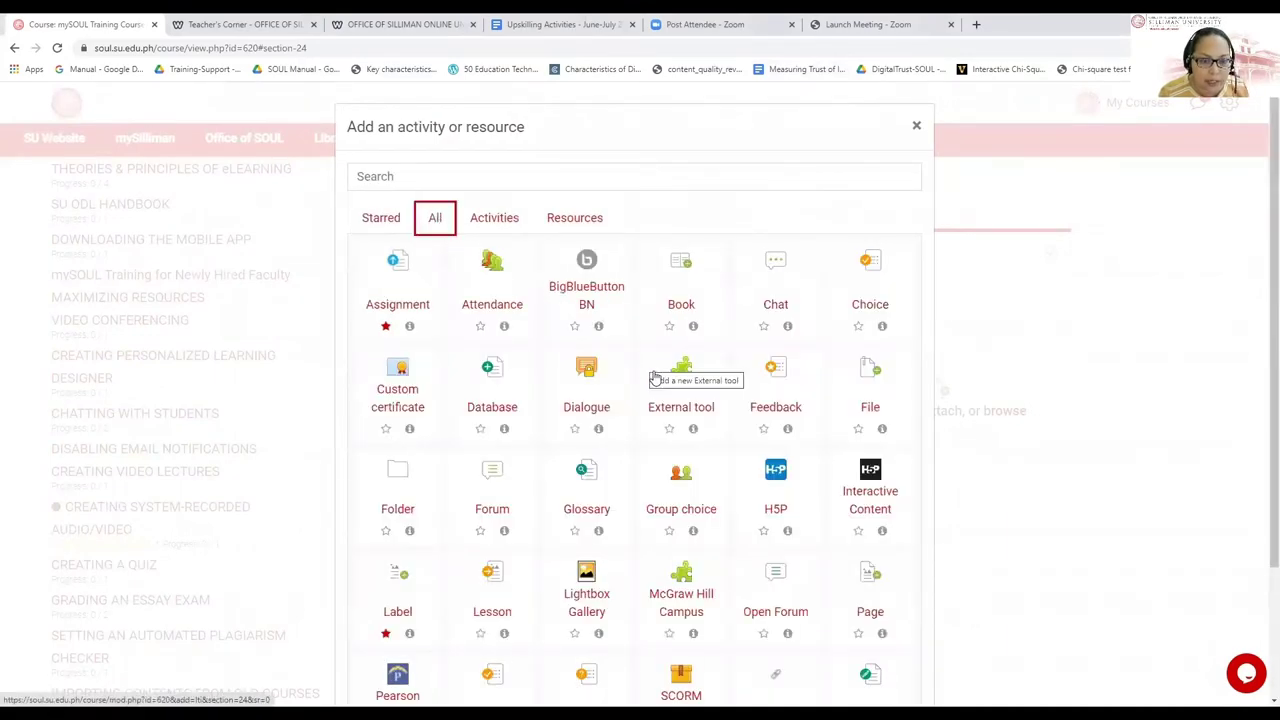
left_click(777, 474)
left_click(184, 361)
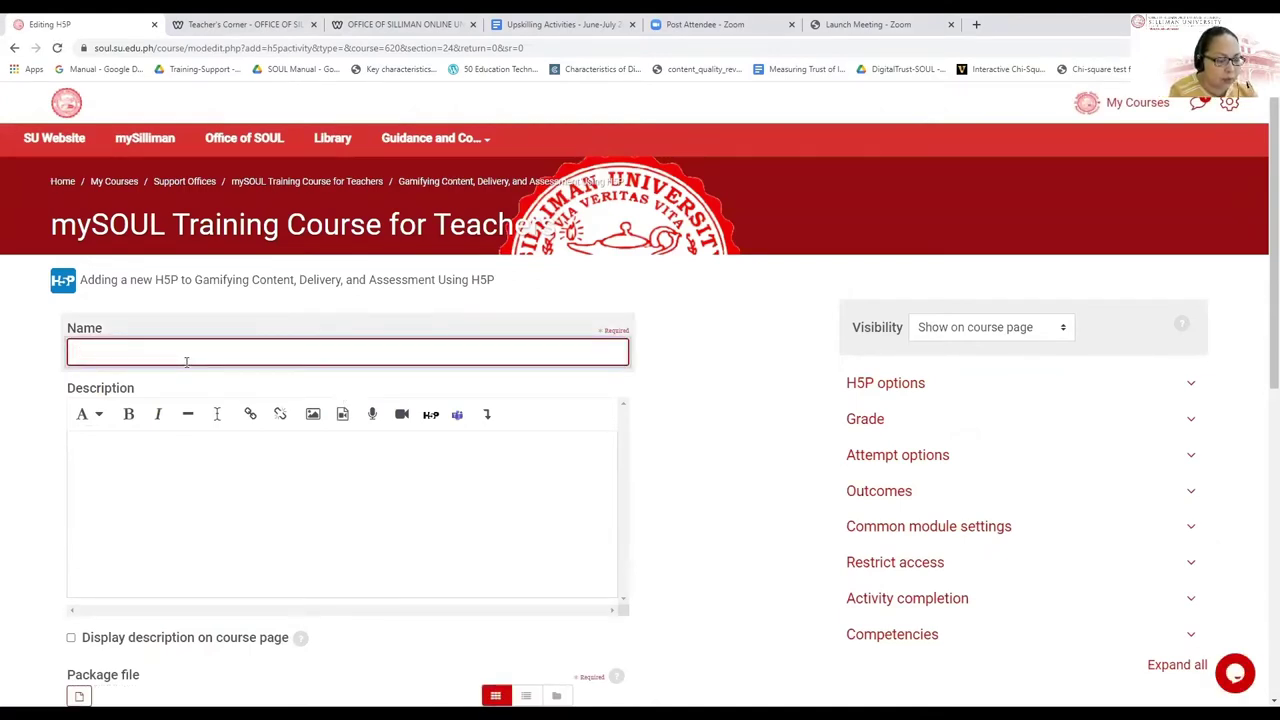
type("Parts of a ")
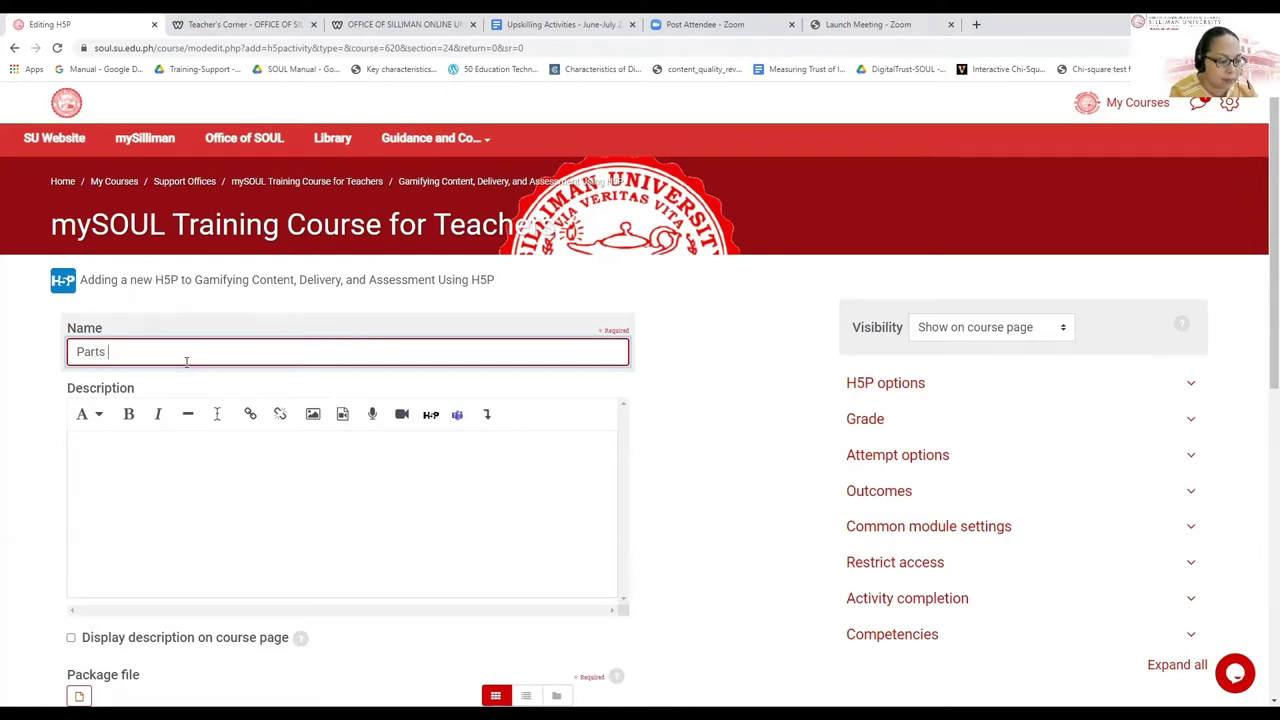
type("Flower")
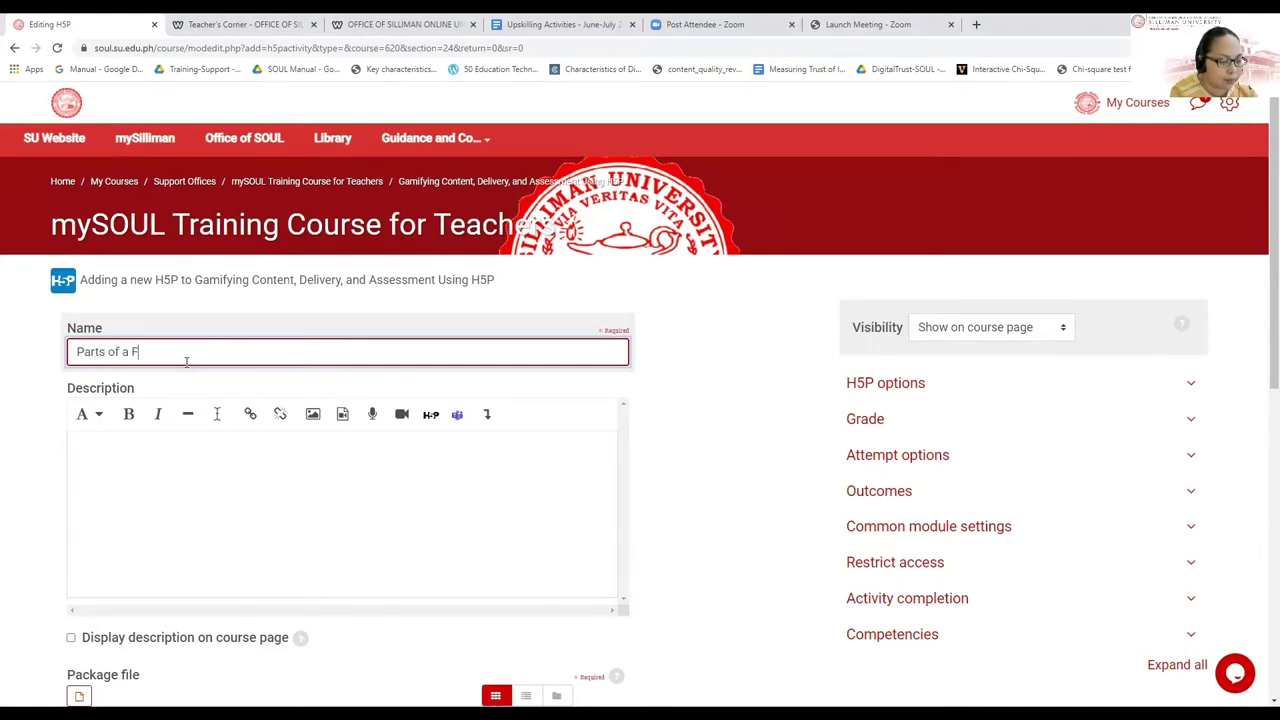
Enter the activity description "Drag the word to the designated space."
left_click(192, 466)
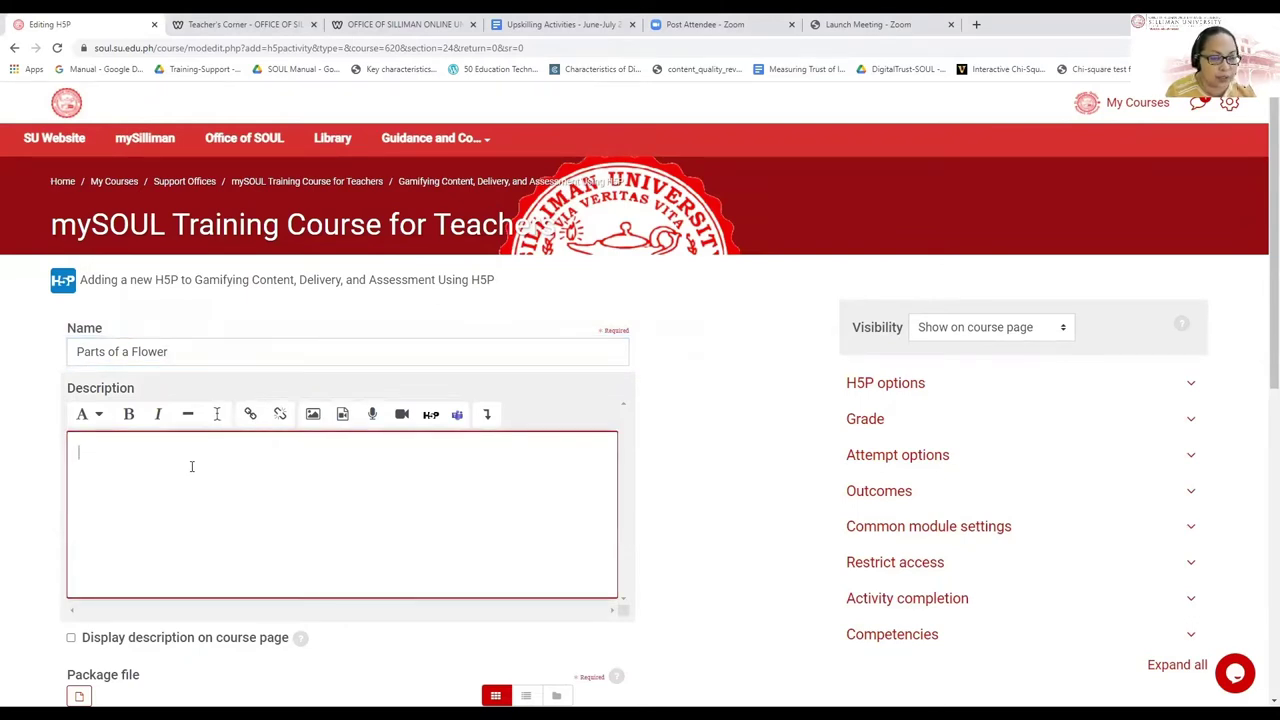
scroll(192, 466, "down", 1)
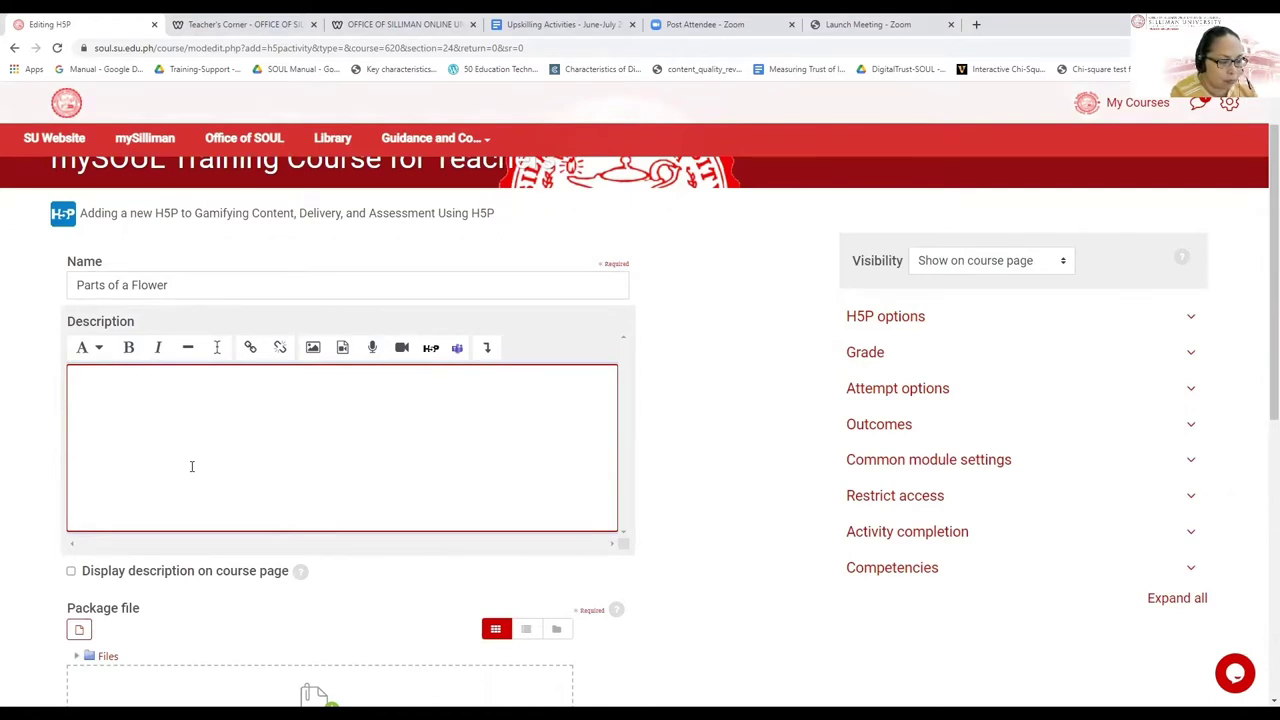
type("Dra")
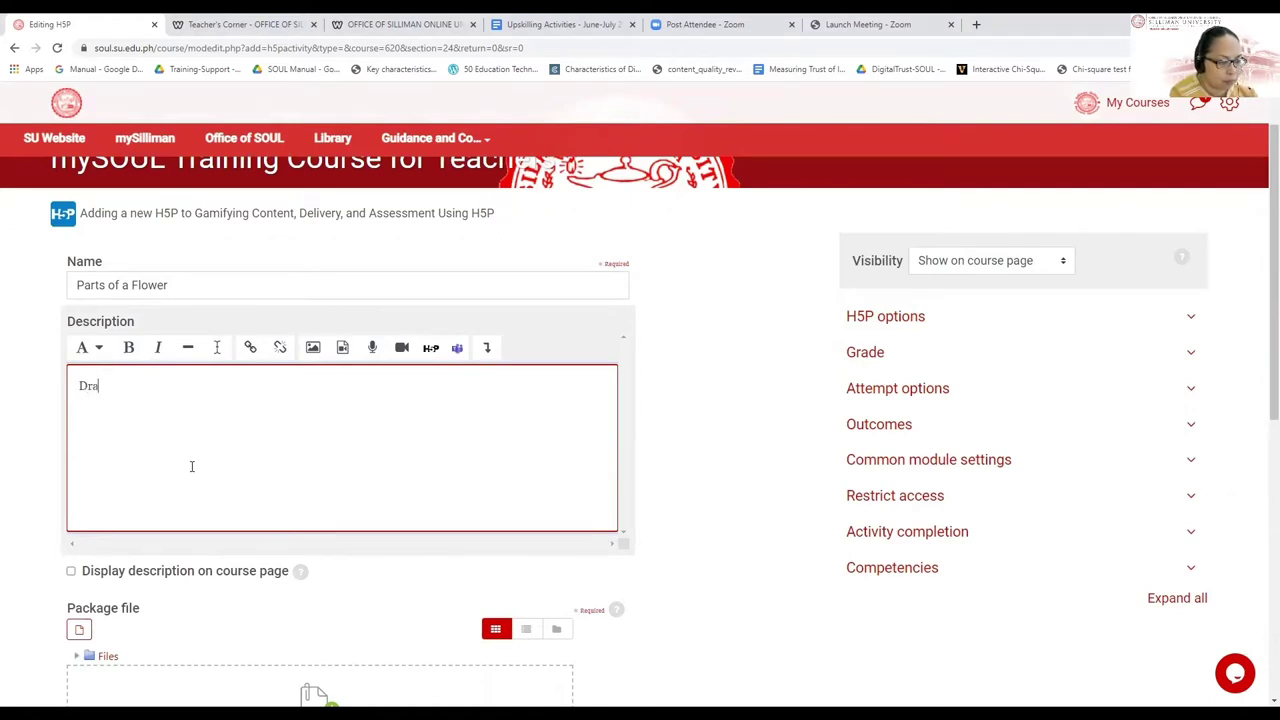
type("g the word ")
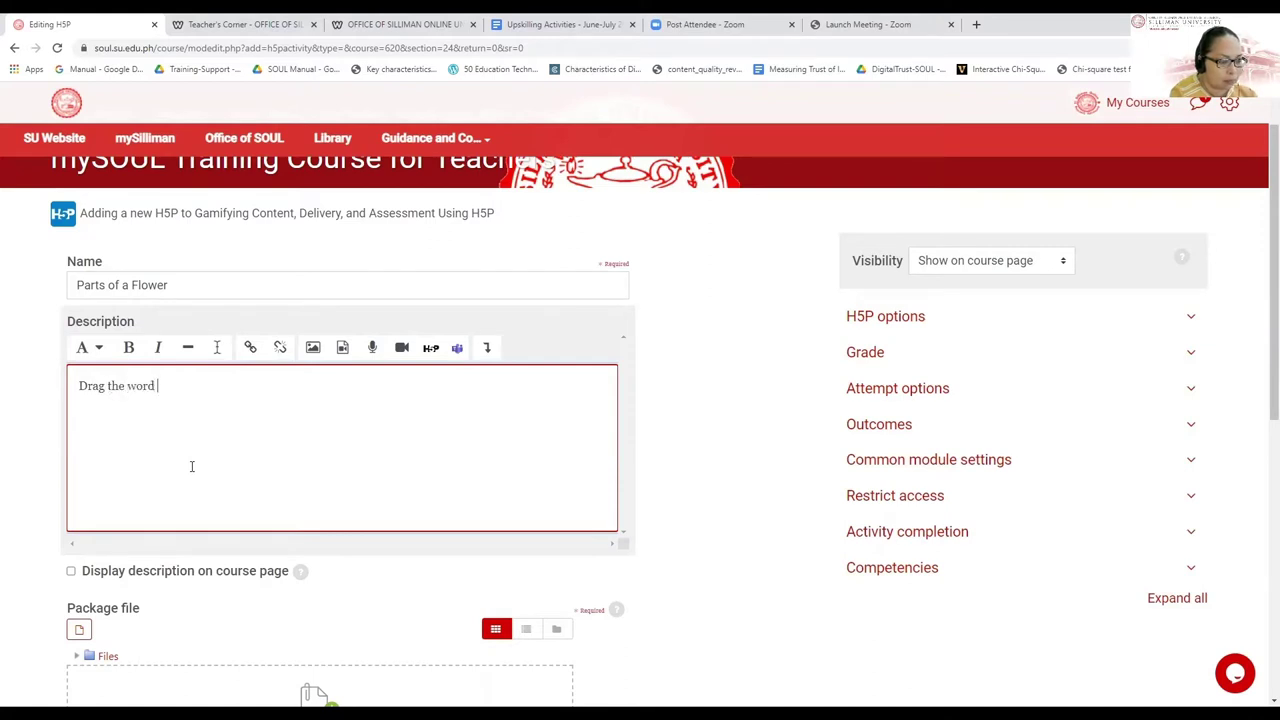
type("to the desi")
type("gnated")
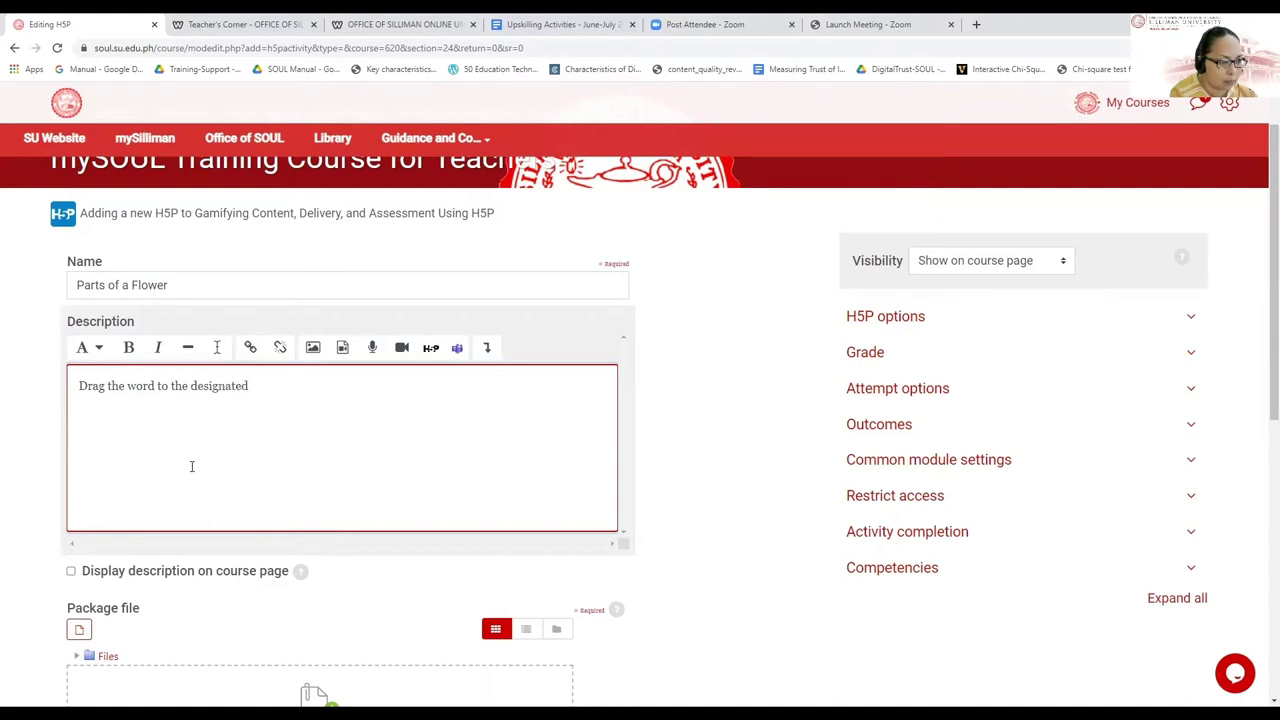
type(" p")
type("pa")
type("ce")
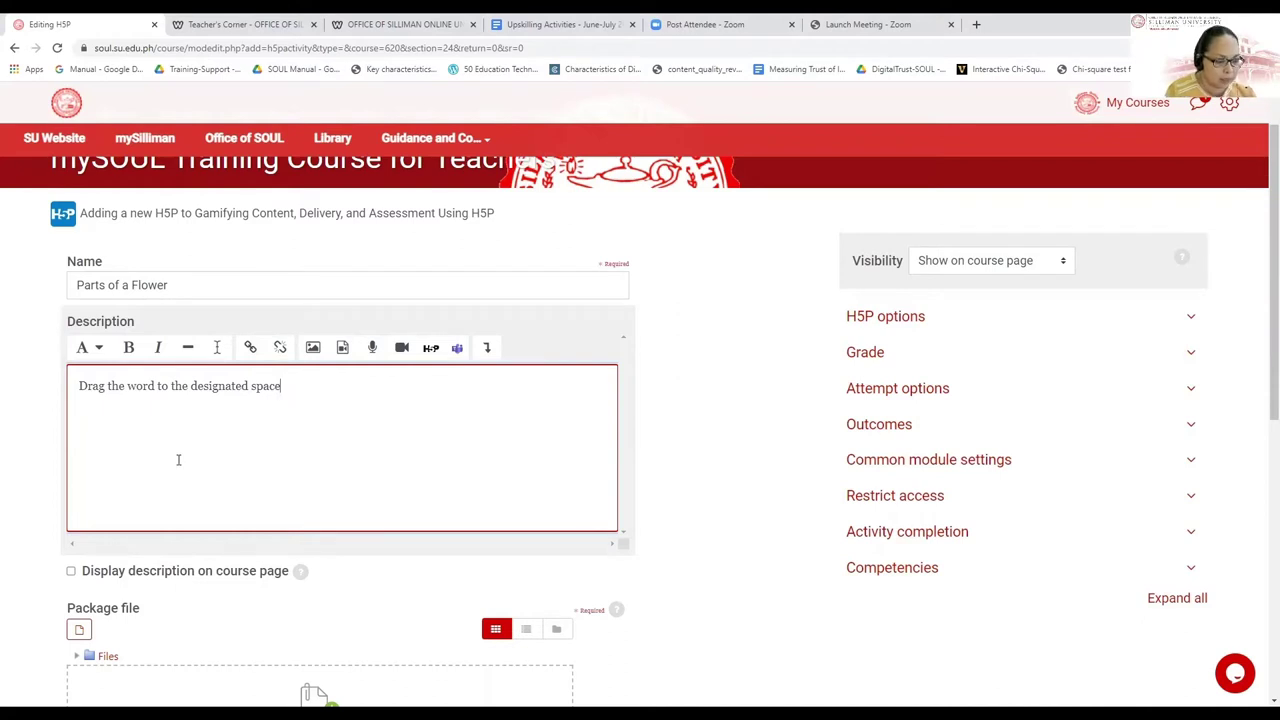
type(".")
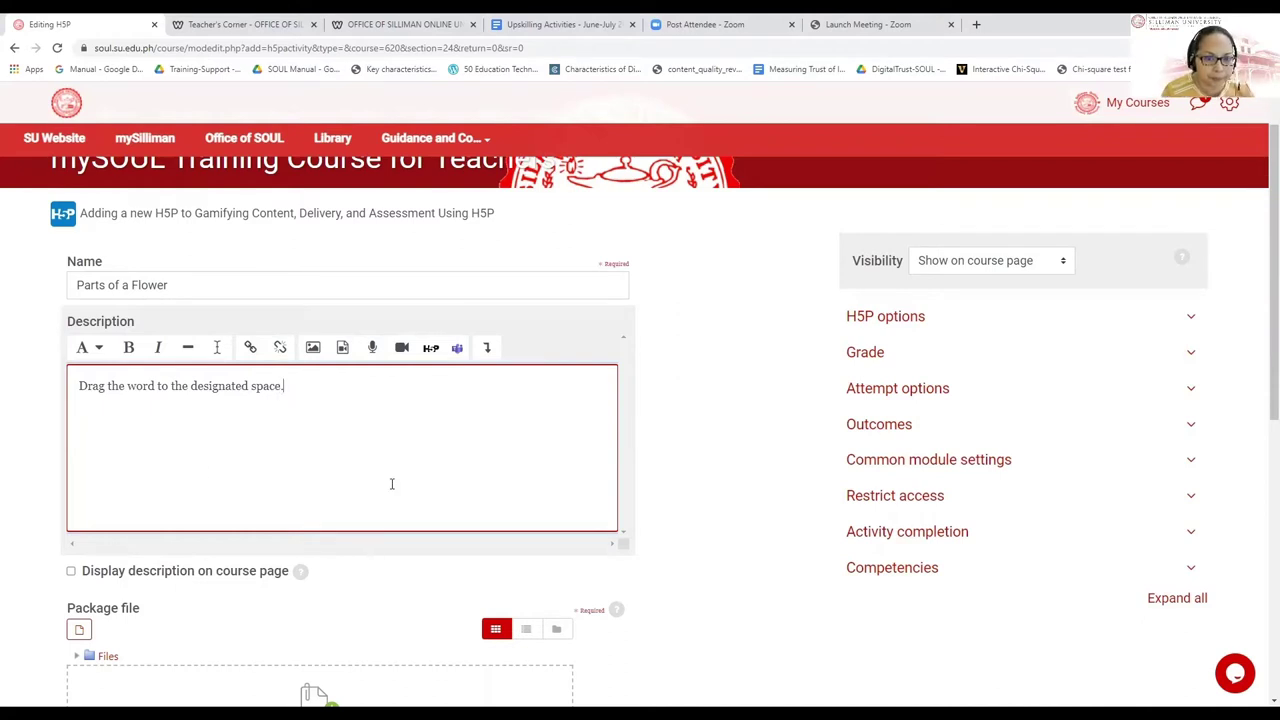
Set the activity's maximum grade to 4 points
scroll(392, 484, "down", 1)
left_click(871, 290)
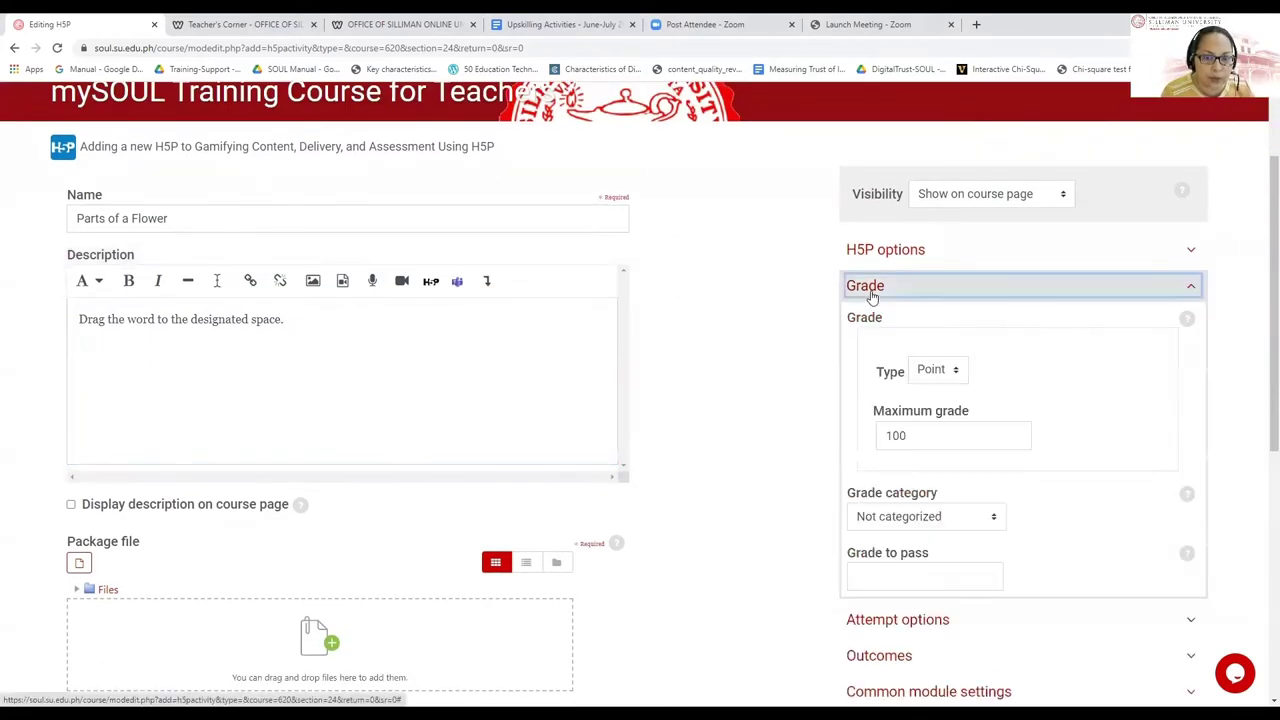
left_click_drag(929, 440, 868, 445)
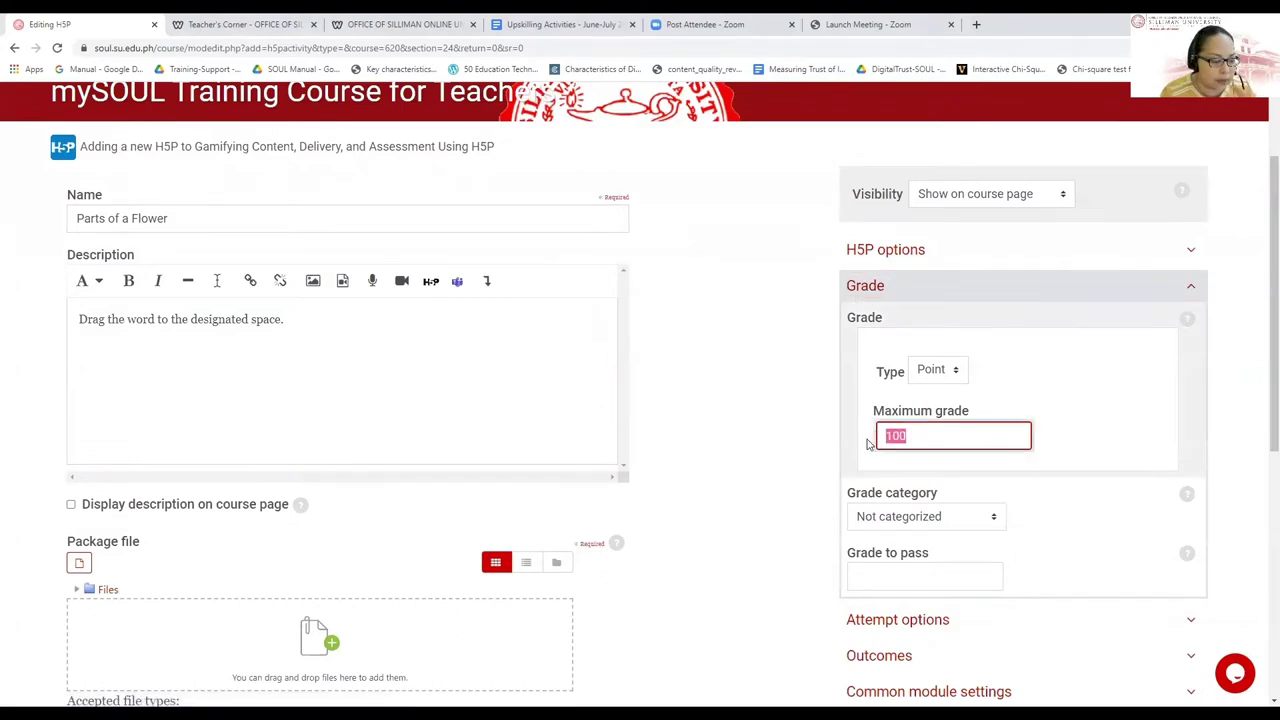
type("4")
left_click(680, 506)
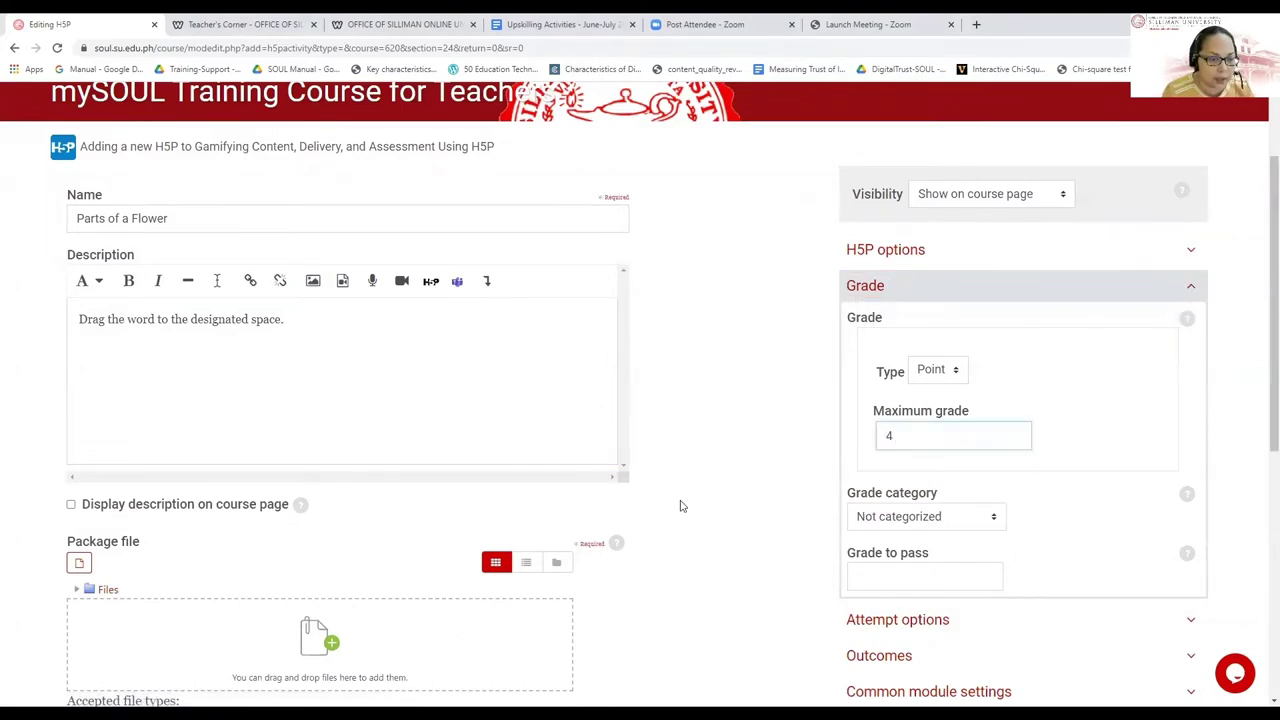
Create new Drag and Drop content in the content bank and title it "Parts of a Flower"
scroll(680, 506, "down", 3)
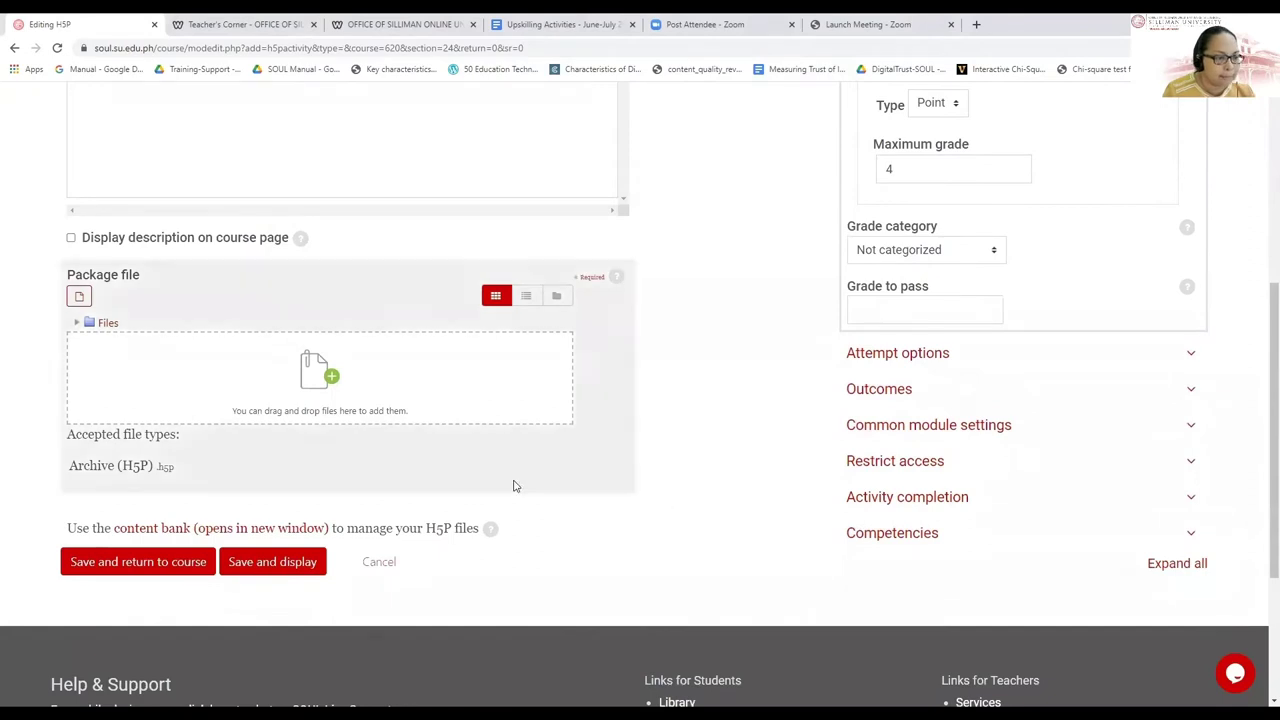
left_click(228, 528)
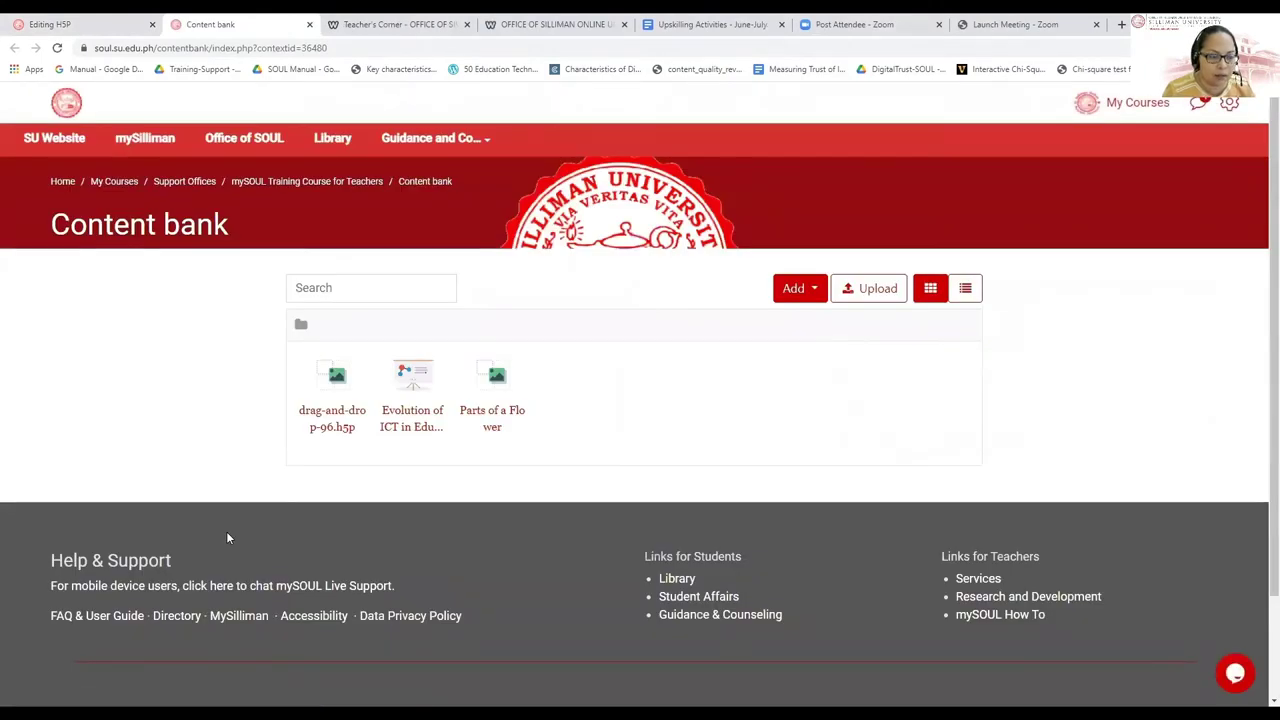
left_click(807, 293)
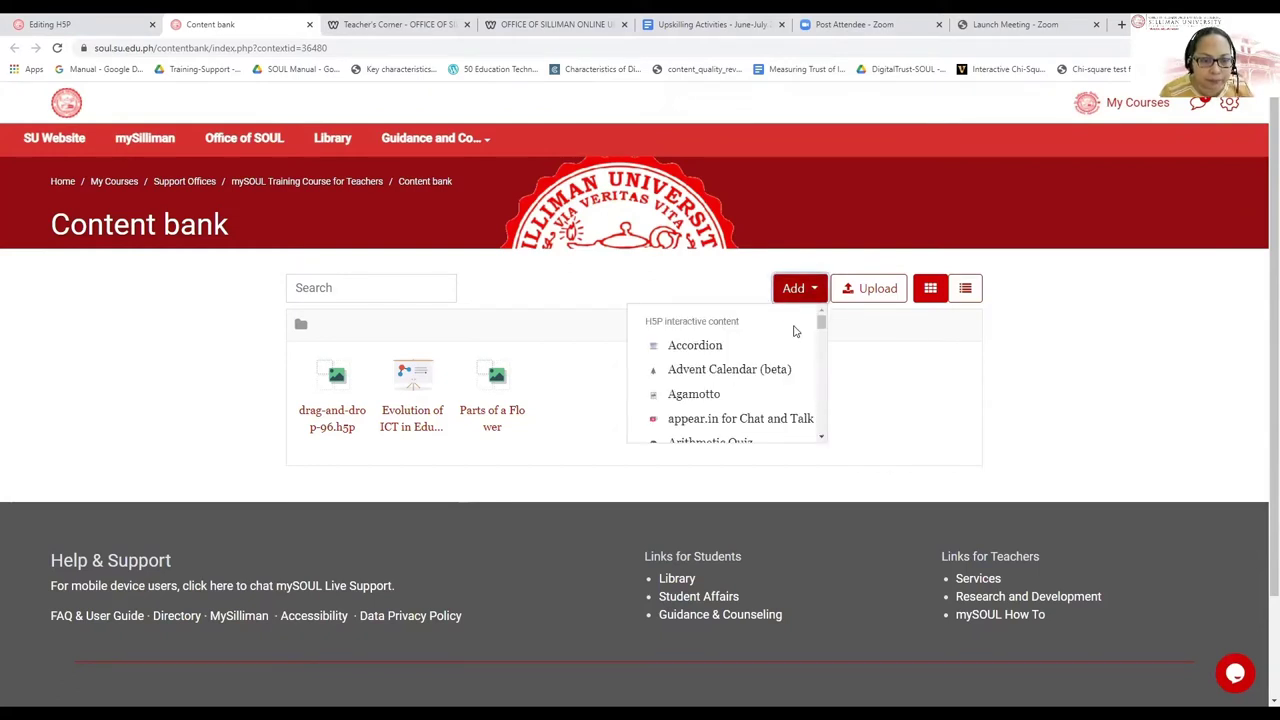
scroll(795, 331, "down", 3)
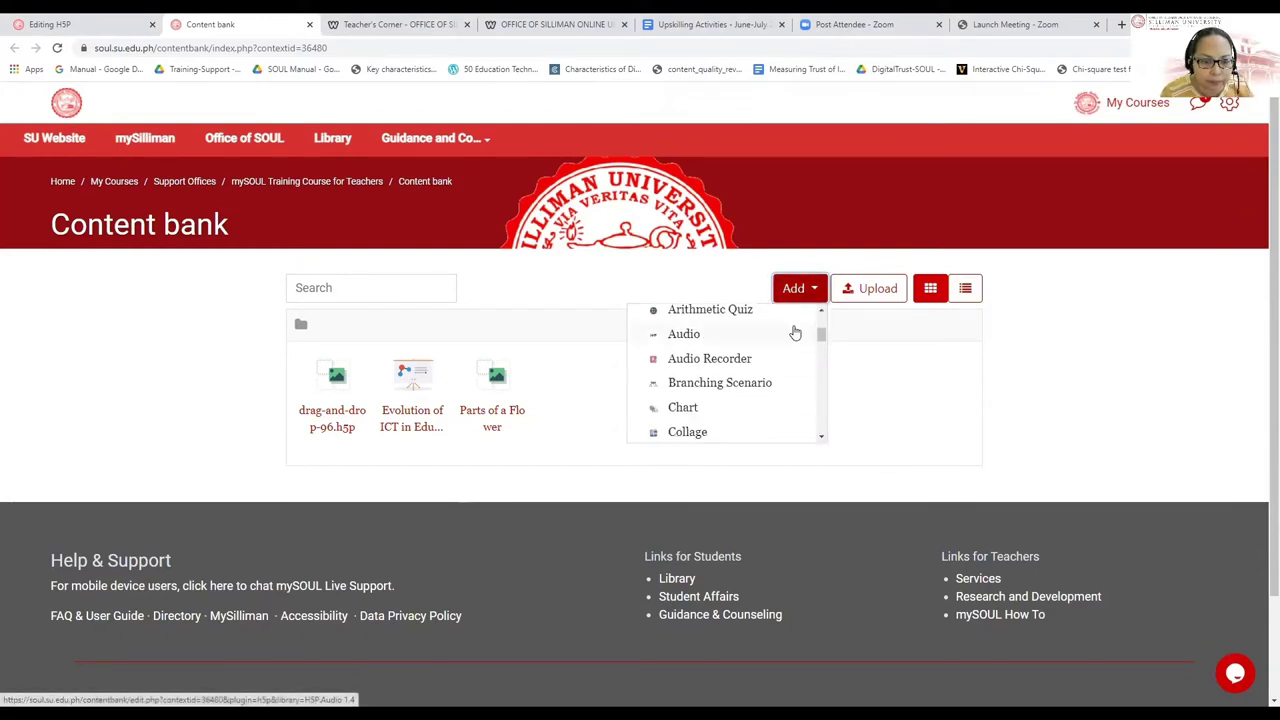
scroll(795, 331, "down", 2)
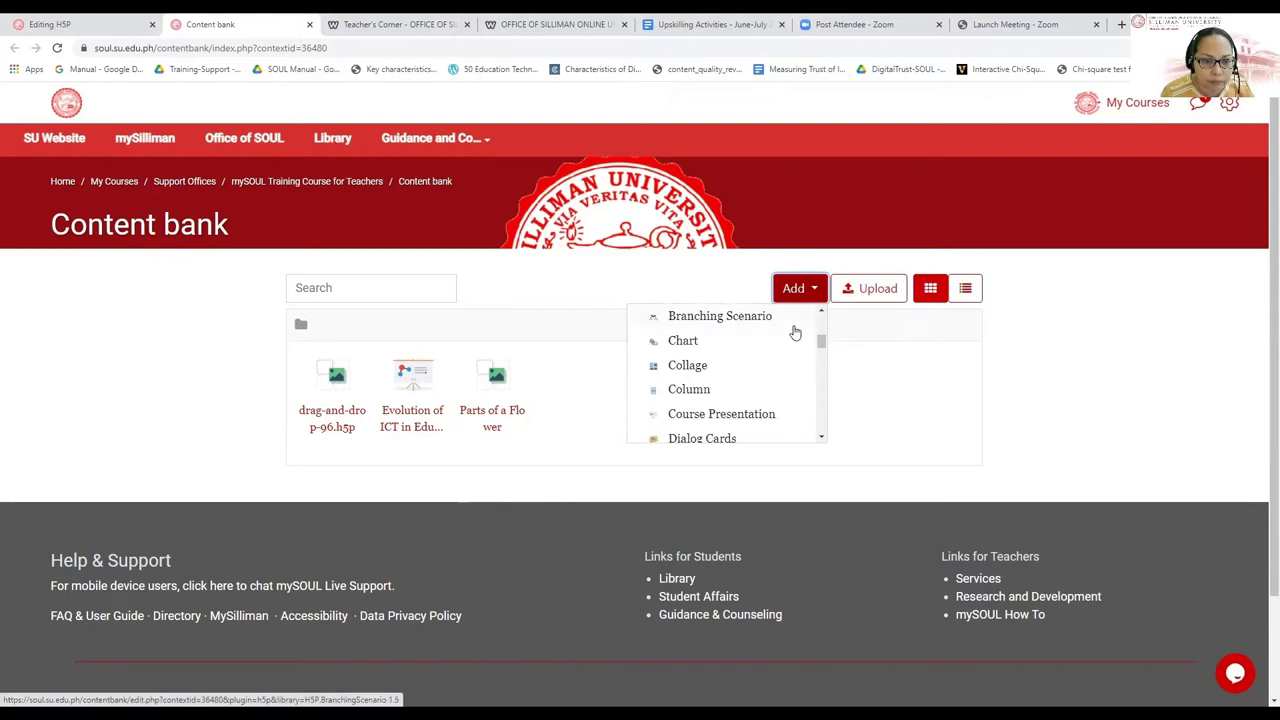
scroll(795, 331, "down", 2)
scroll(795, 331, "down", 2)
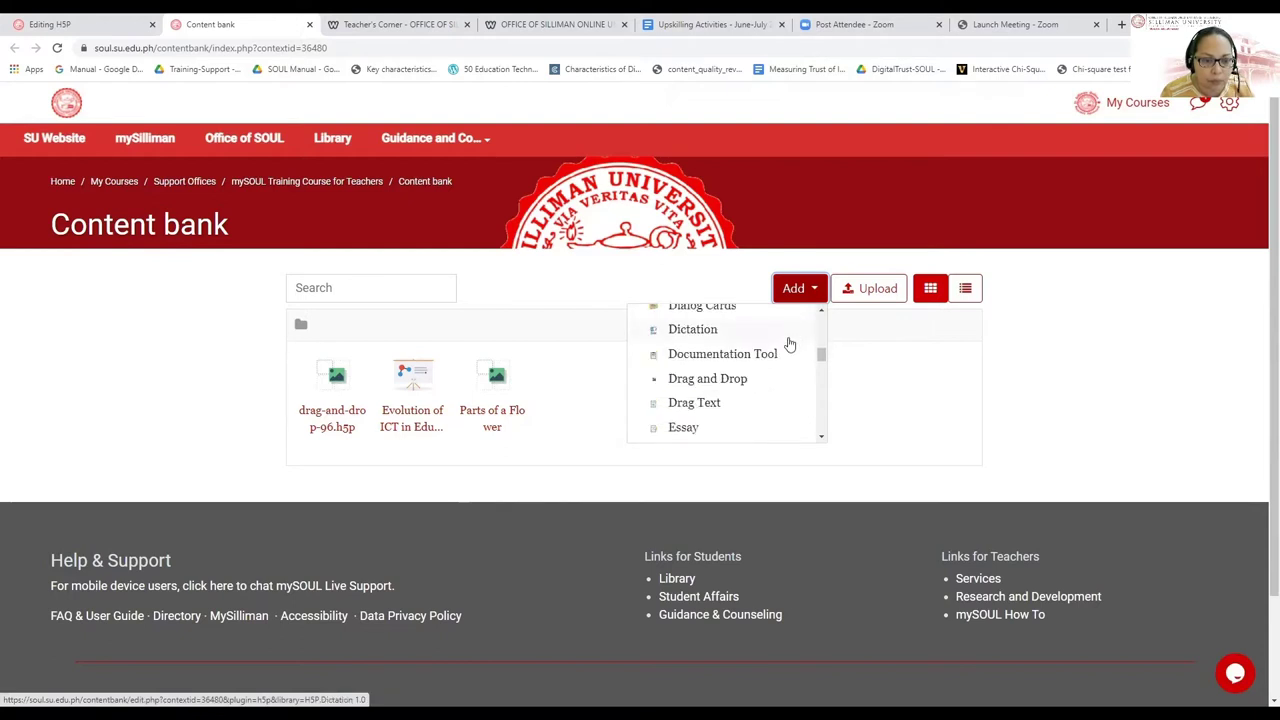
left_click(709, 388)
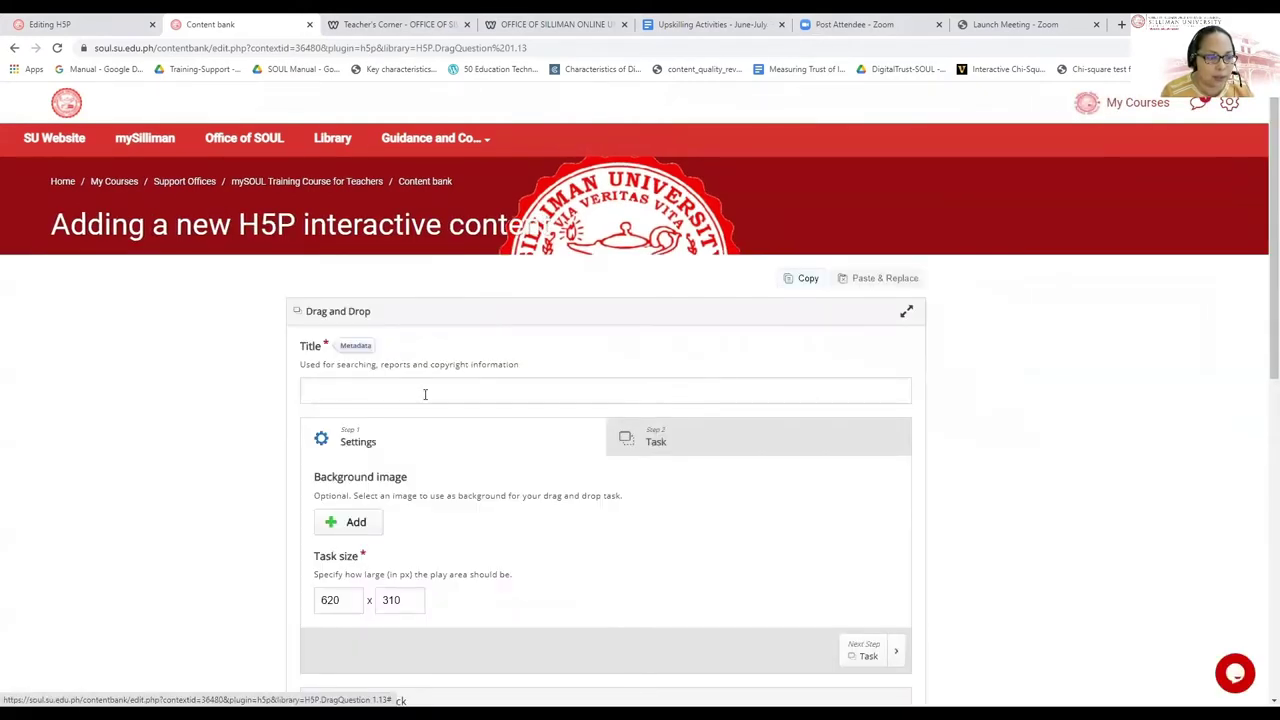
left_click(425, 394)
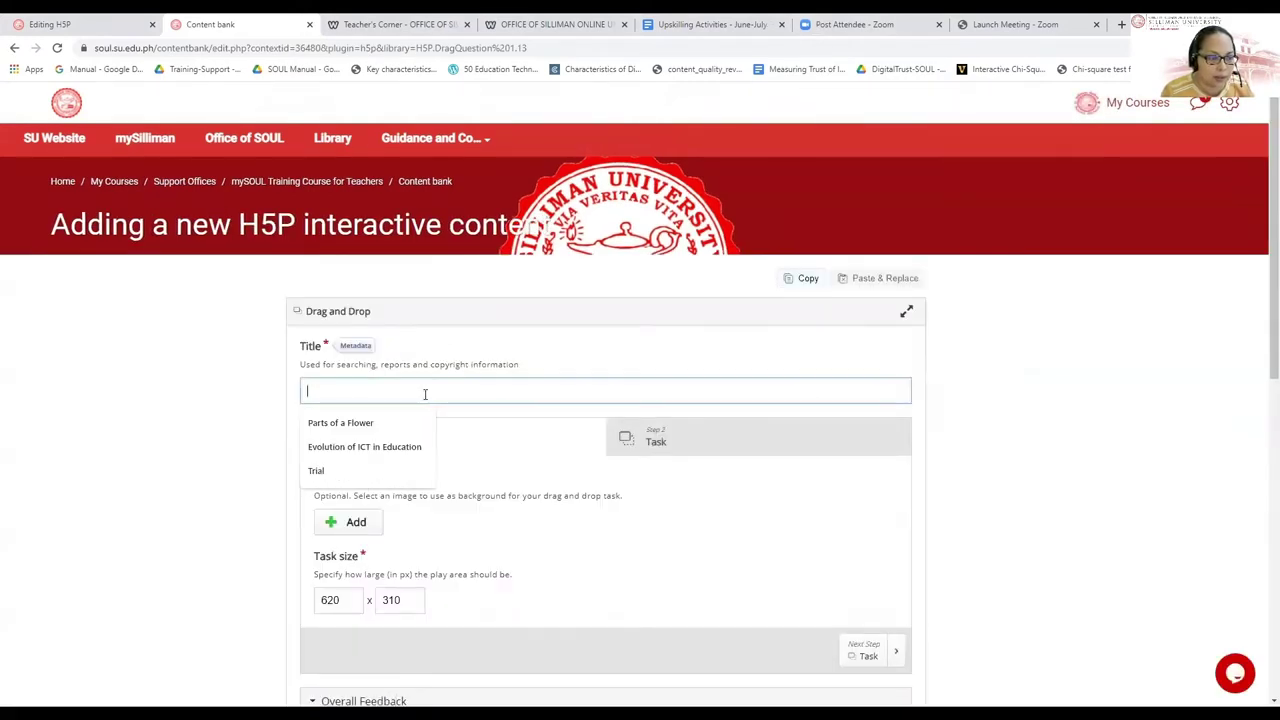
left_click(366, 424)
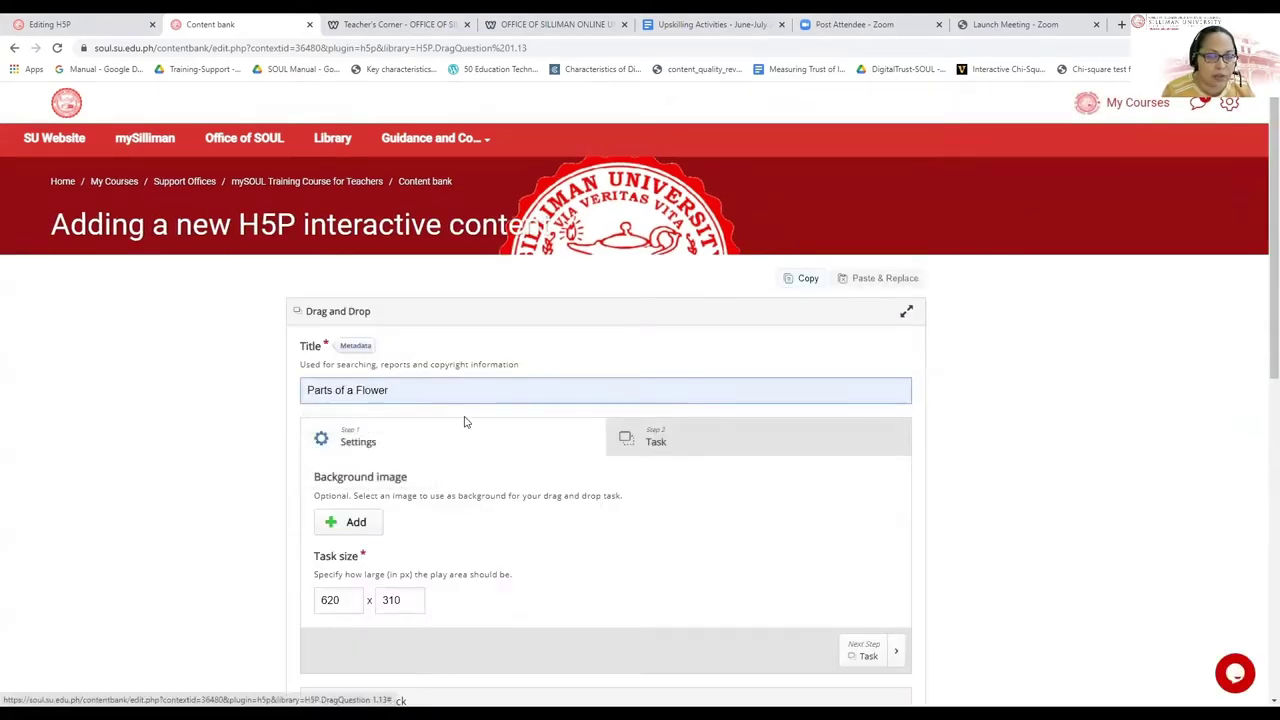
Add the "Parts of a flower" image from the h5p folder in Downloads as the task's background image
scroll(595, 456, "down", 2)
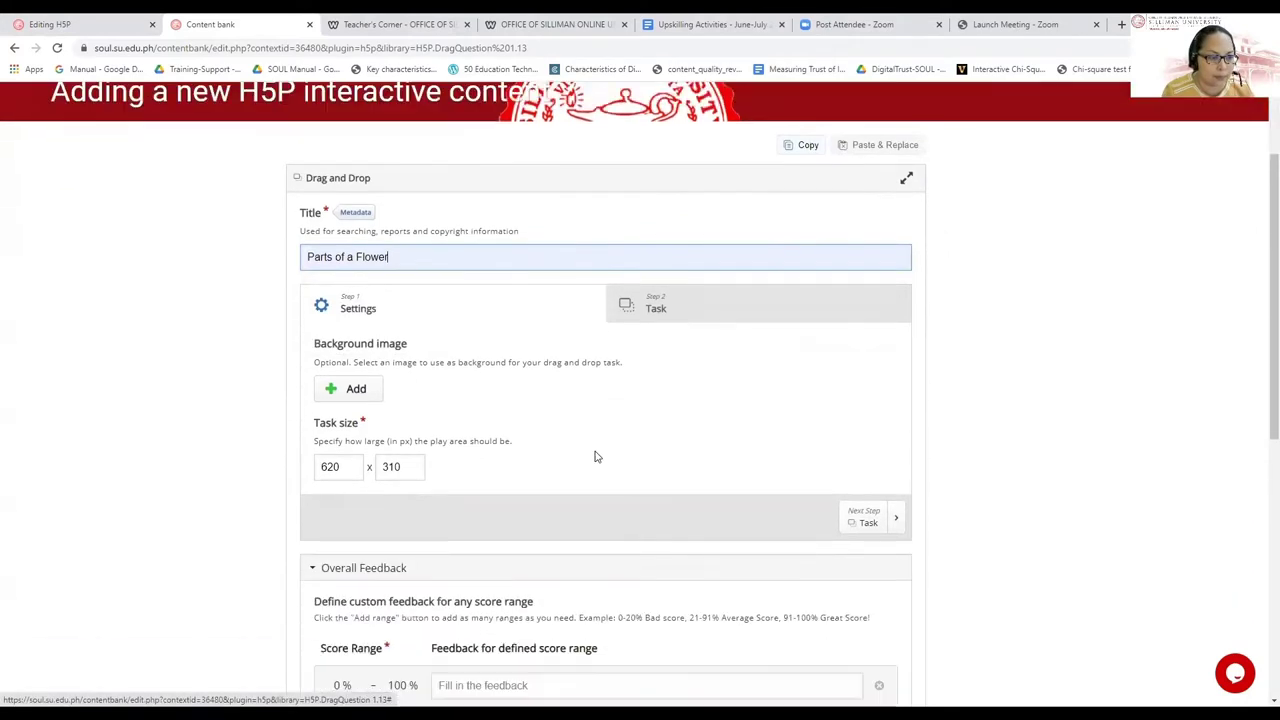
left_click(352, 388)
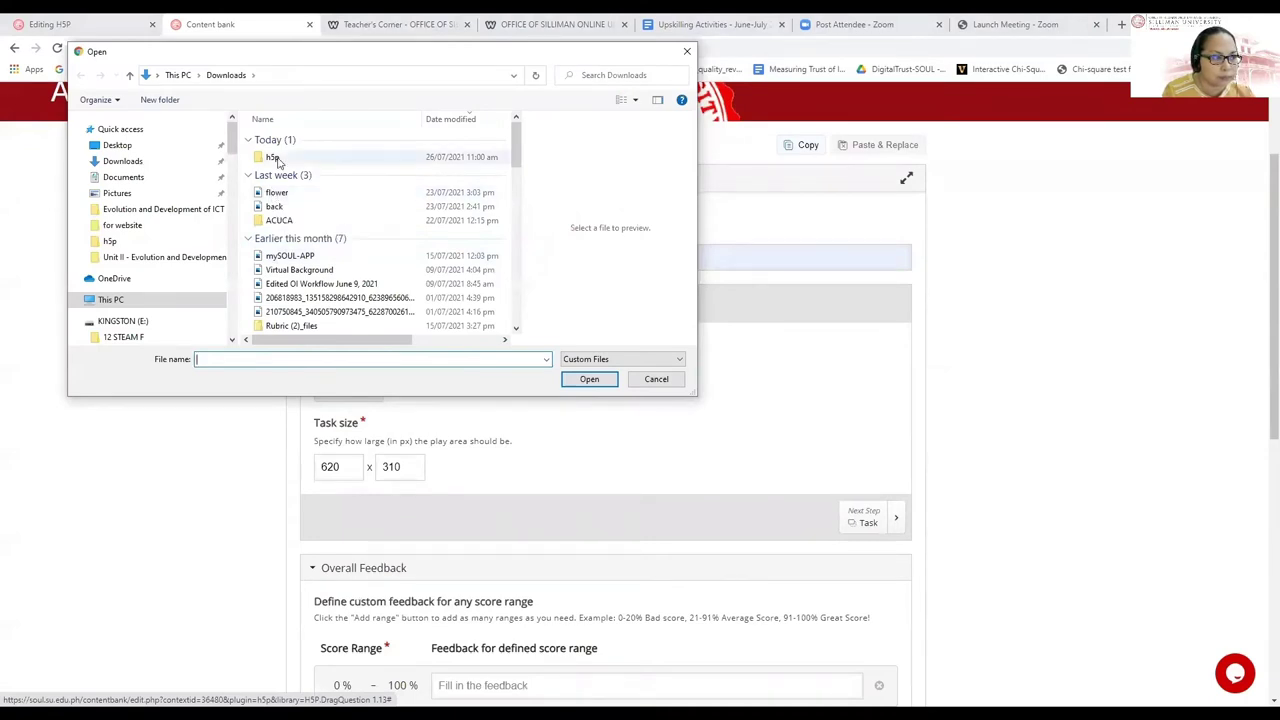
left_click(272, 192)
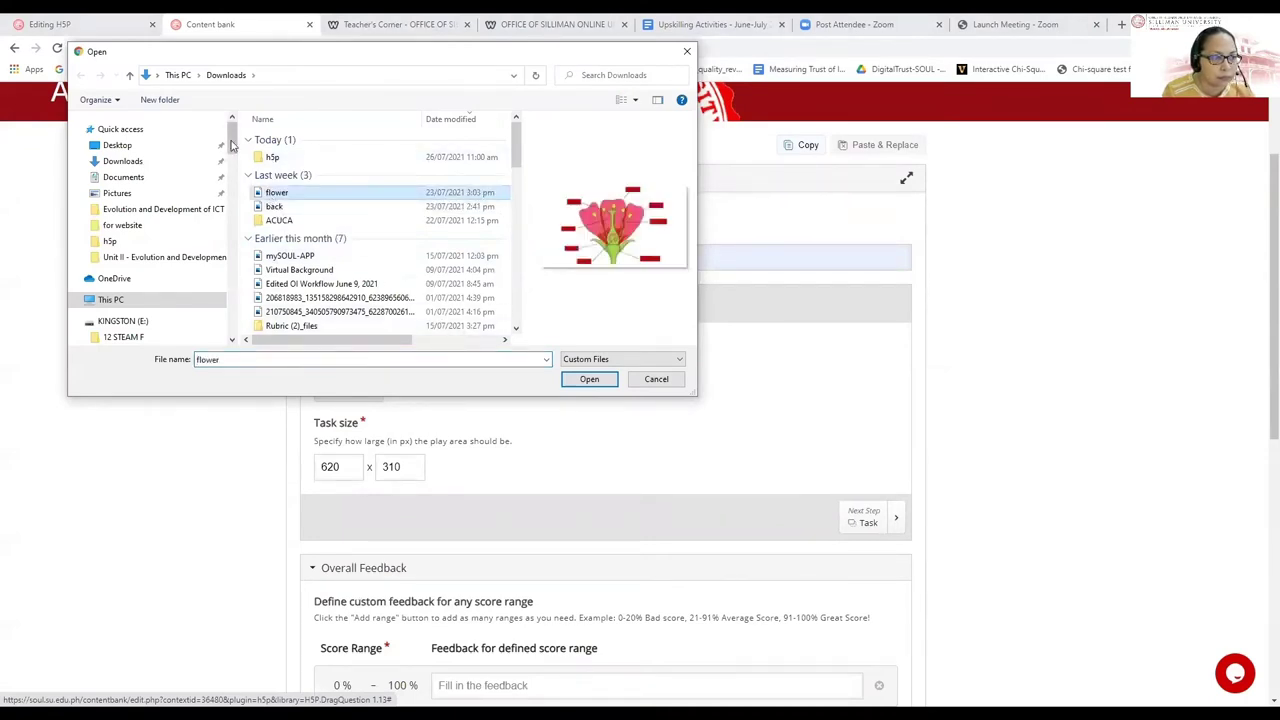
double_click(265, 158)
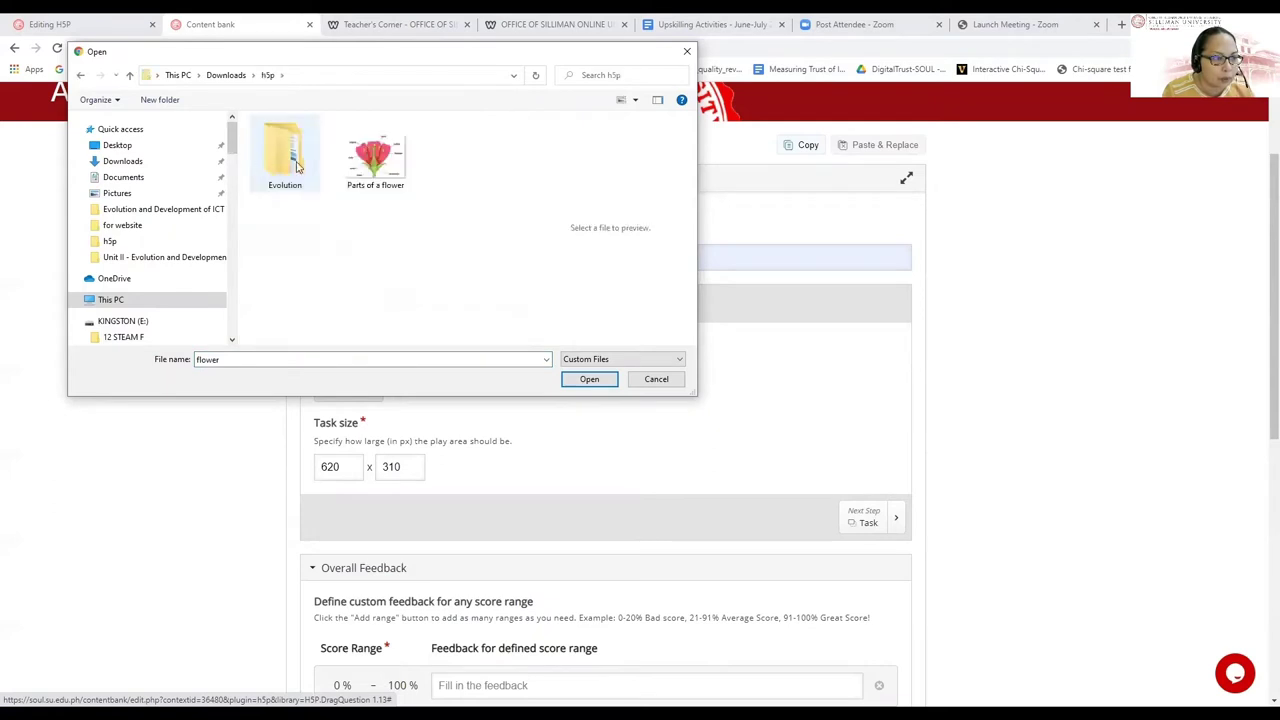
left_click(372, 172)
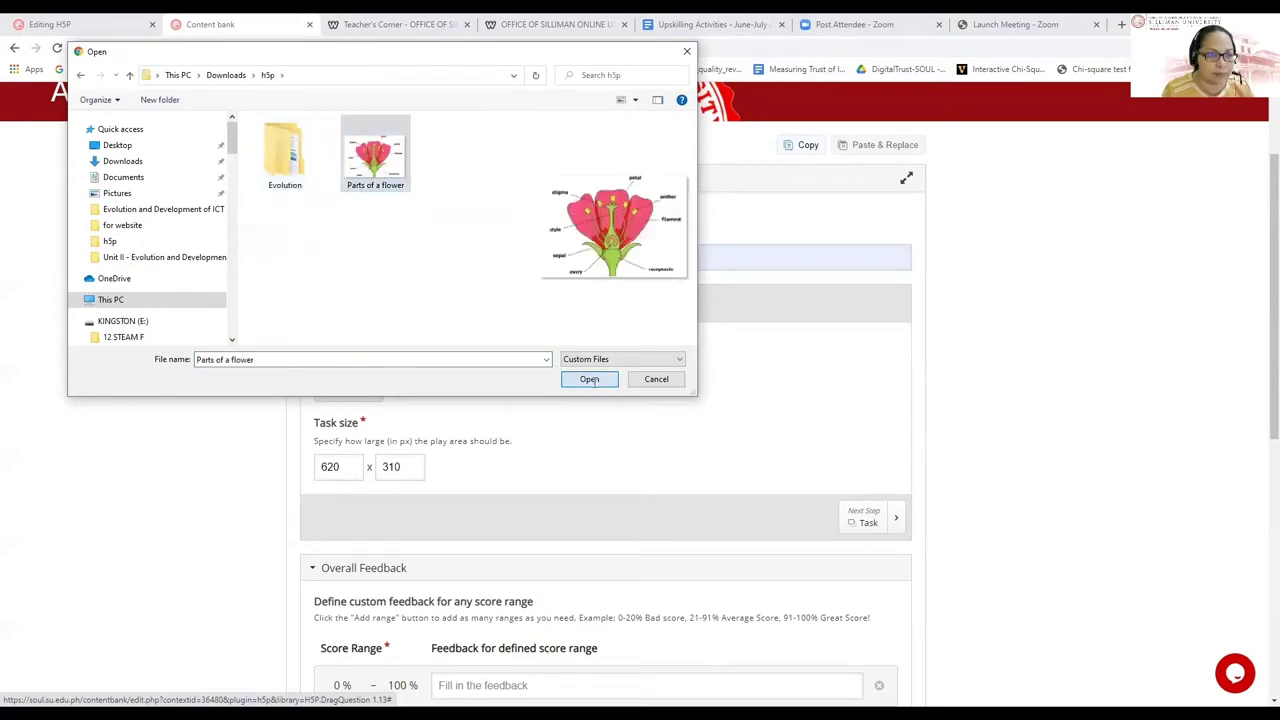
left_click(594, 380)
Set the task size to 800 x 400 px and go on to the Task step
left_click_drag(349, 550, 275, 556)
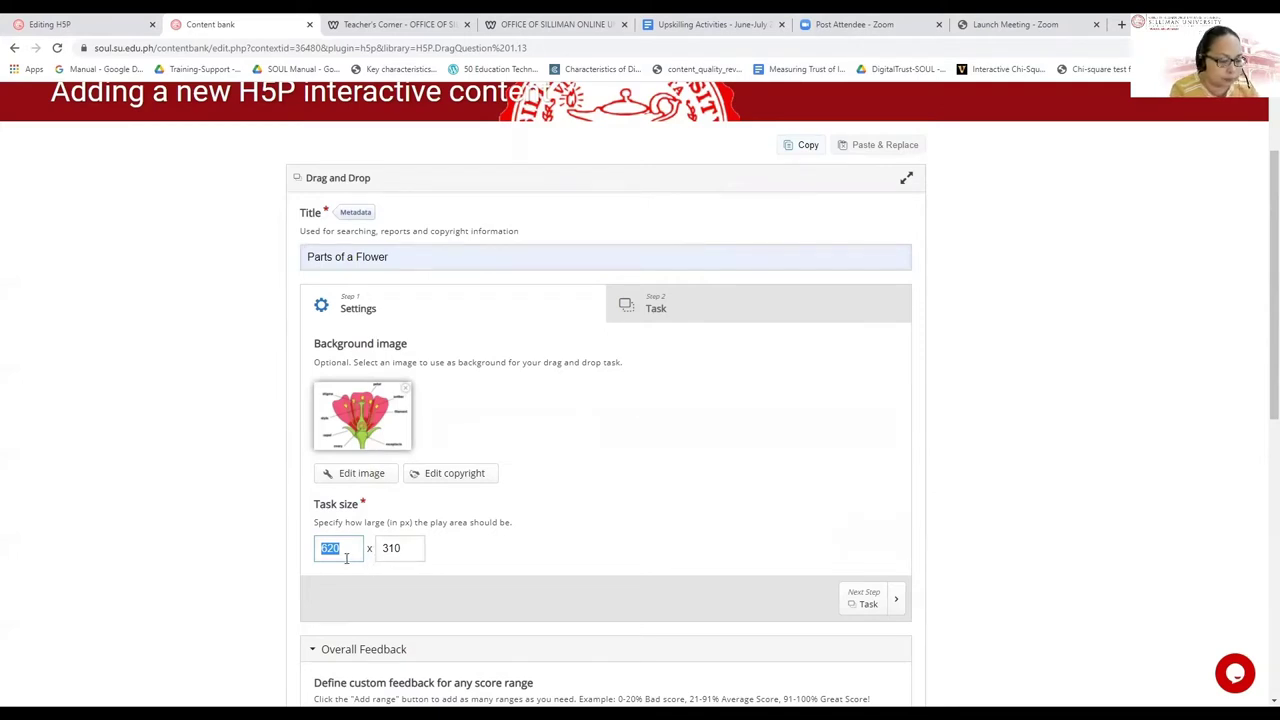
type("800")
key("Tab")
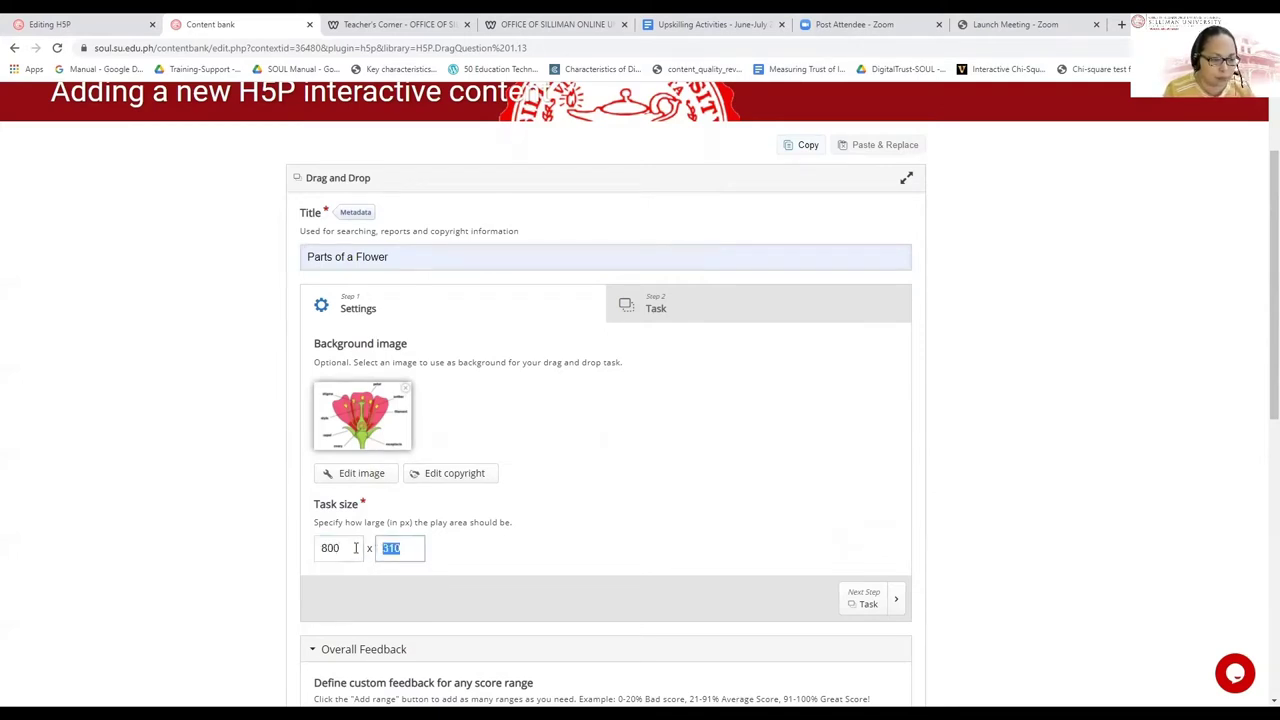
type("4")
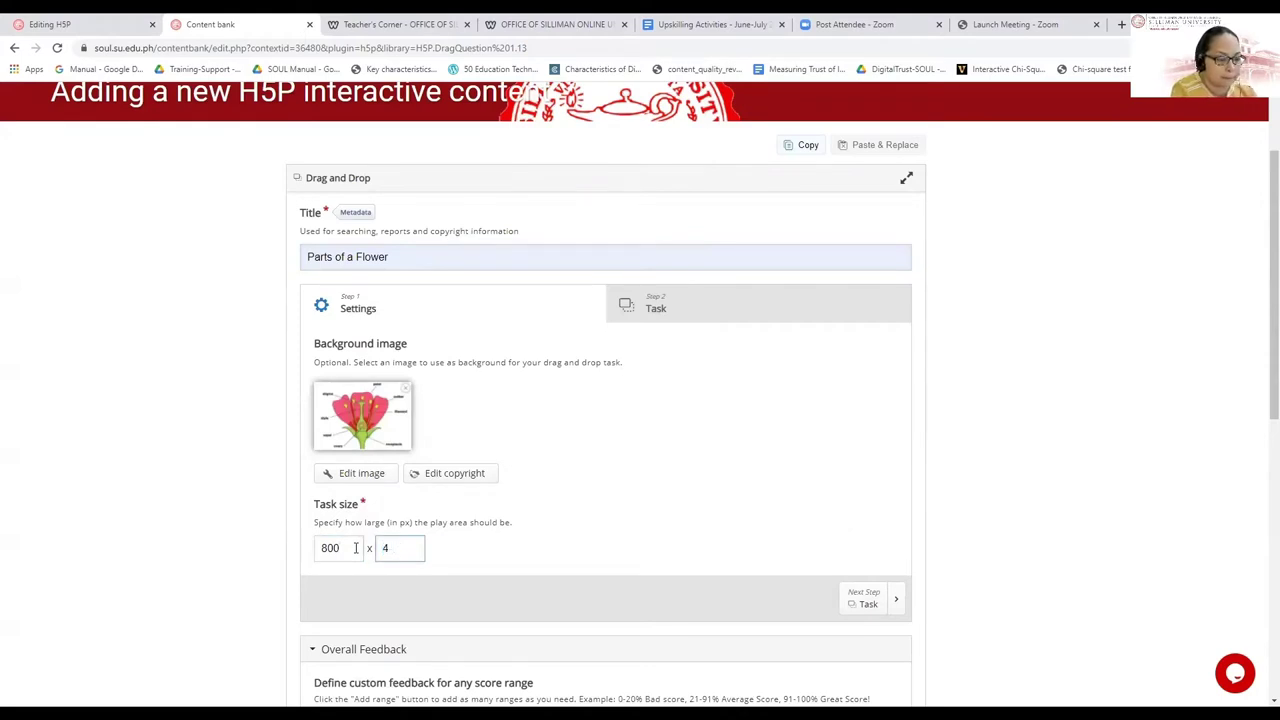
type("00")
scroll(686, 546, "down", 1)
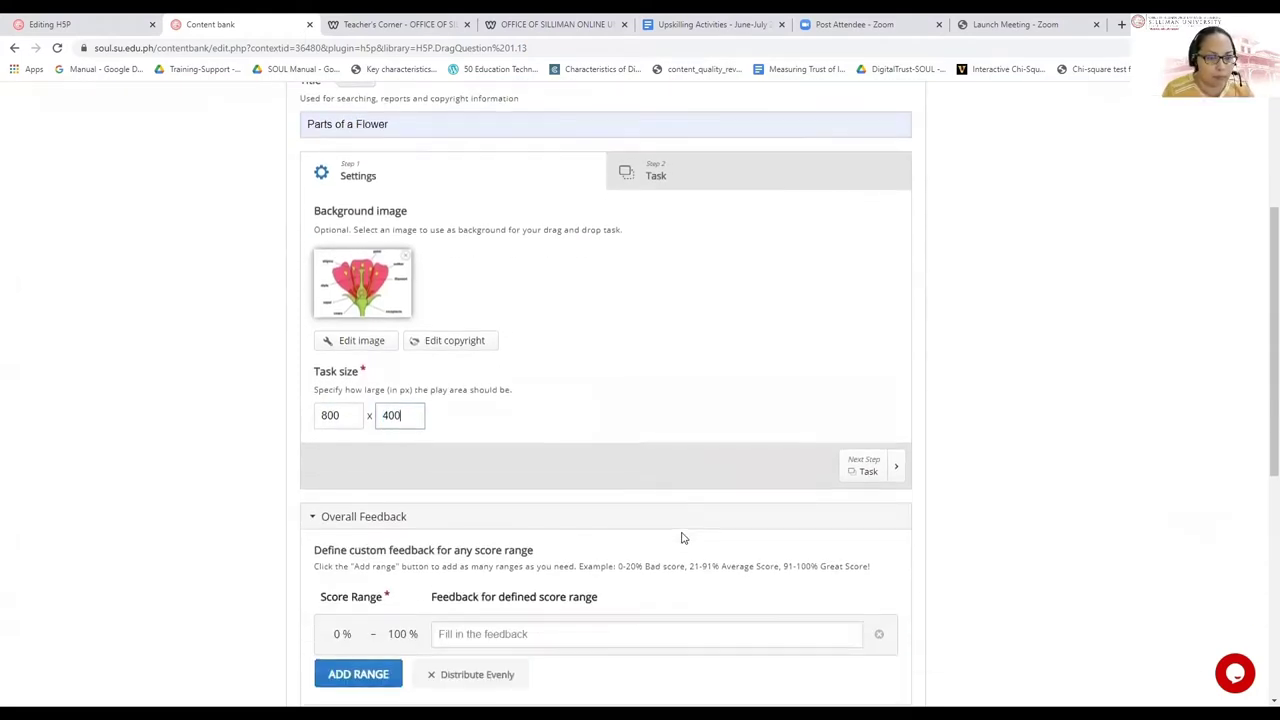
left_click(862, 470)
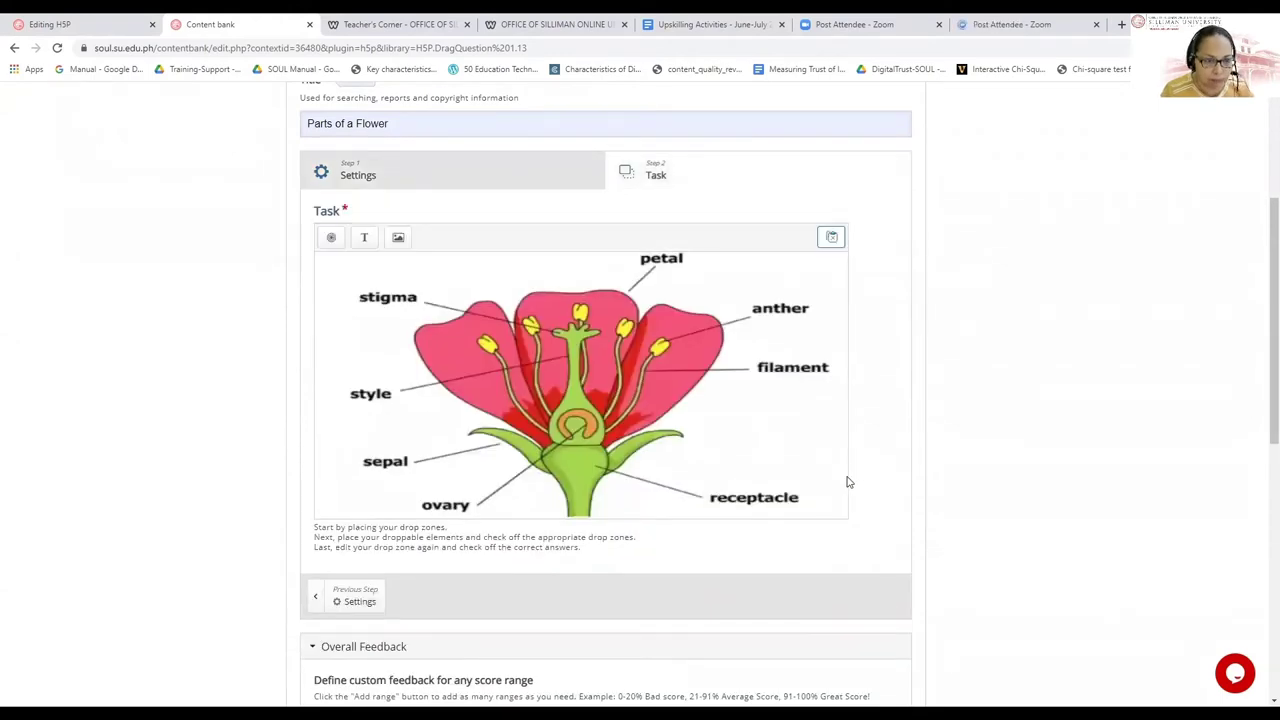
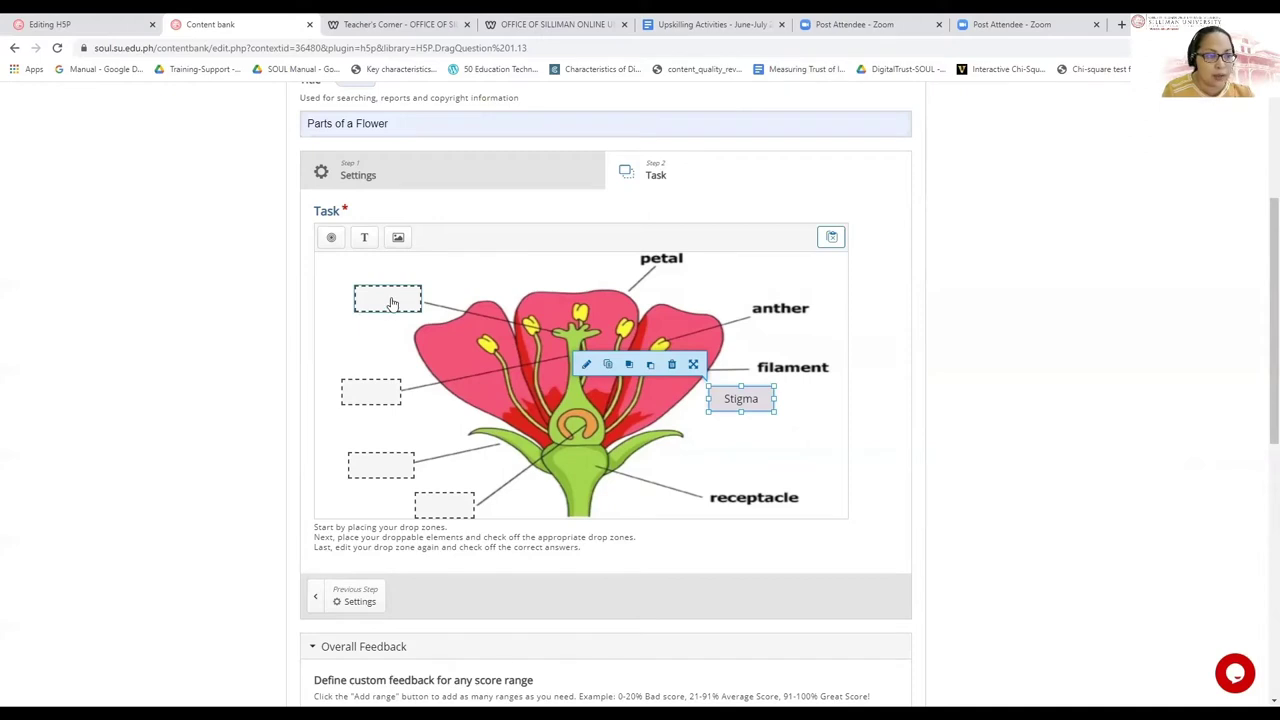
Set the Stigma text as the correct element for drop zone 1
double_click(392, 303)
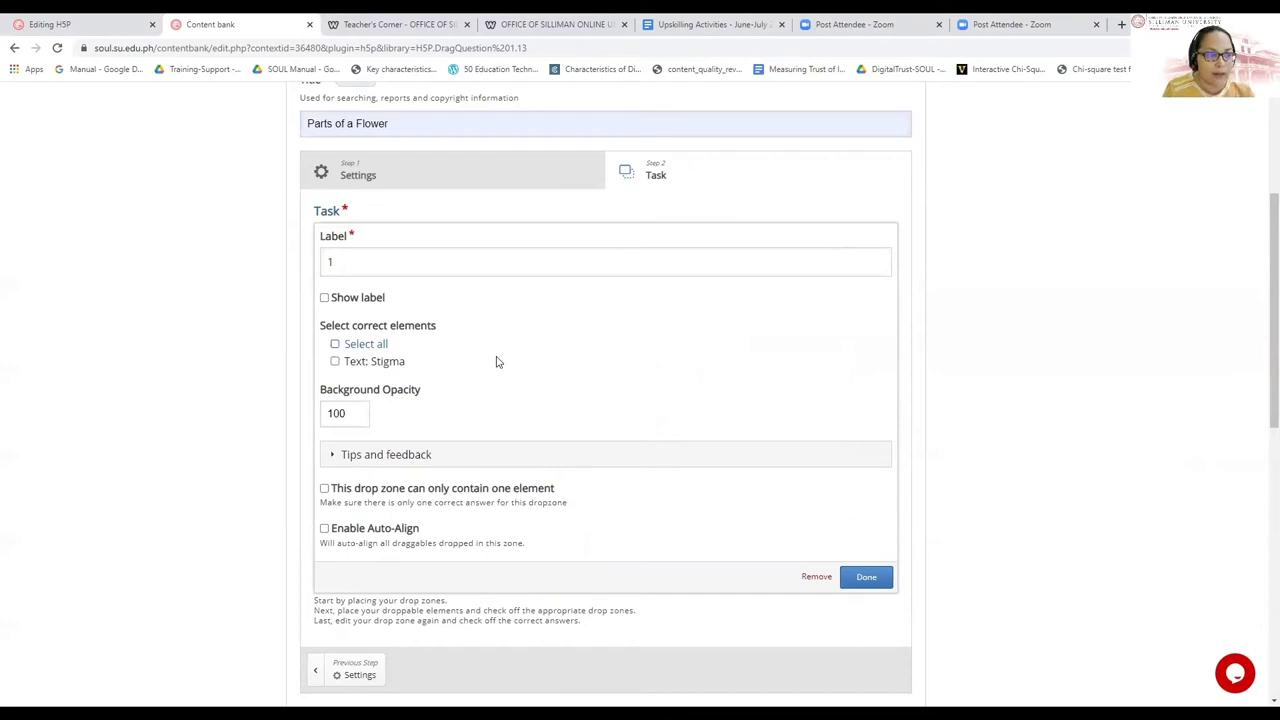
left_click(337, 362)
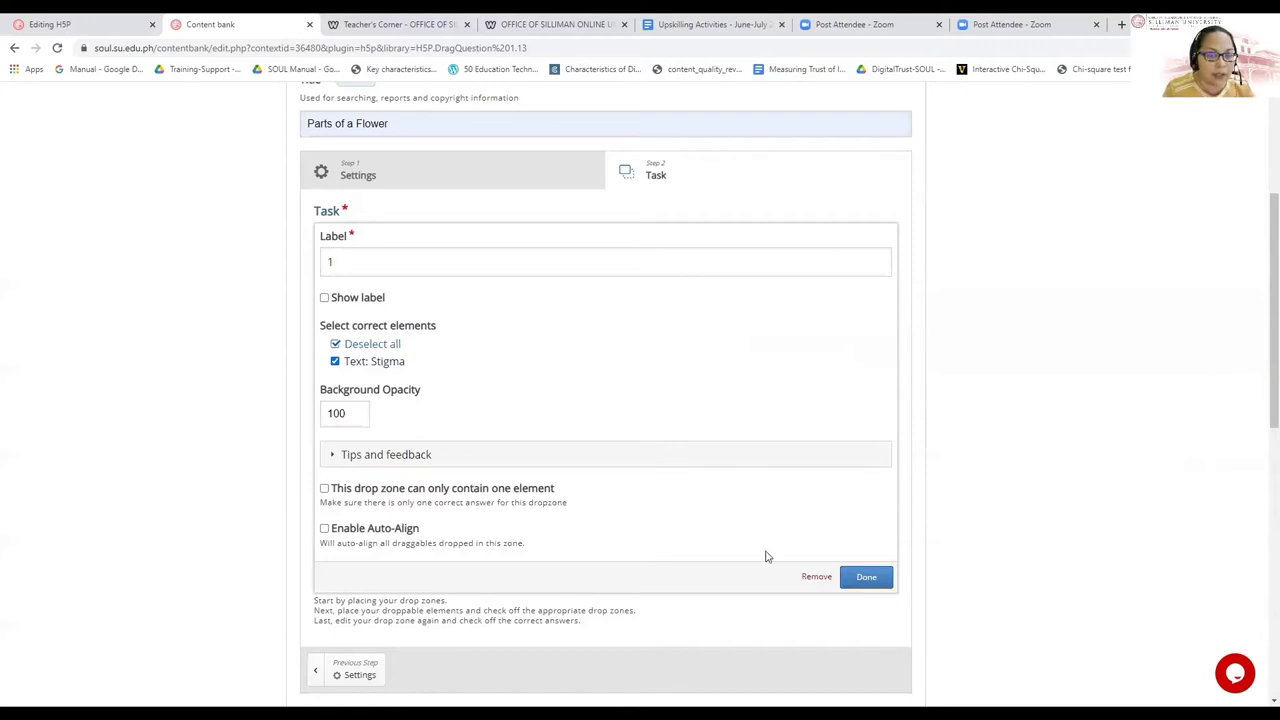
left_click(864, 577)
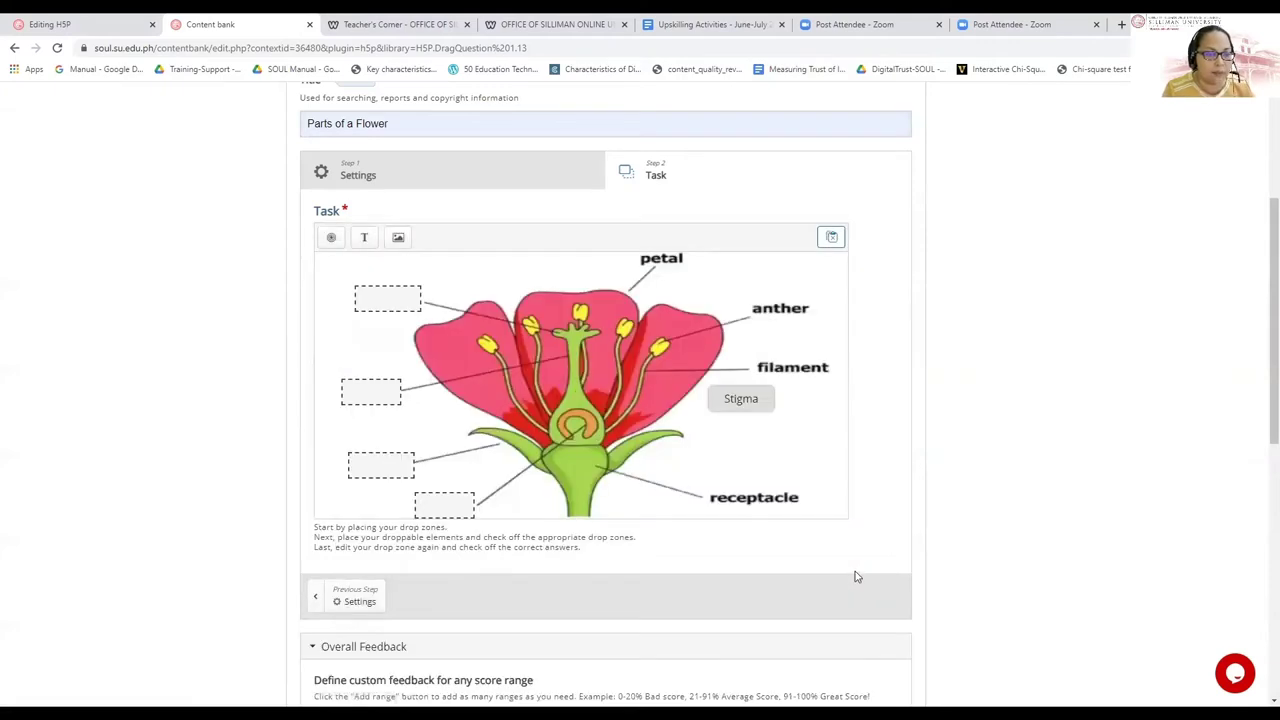
Add a draggable text element "Style" that can be dropped in all four drop zones
left_click(364, 237)
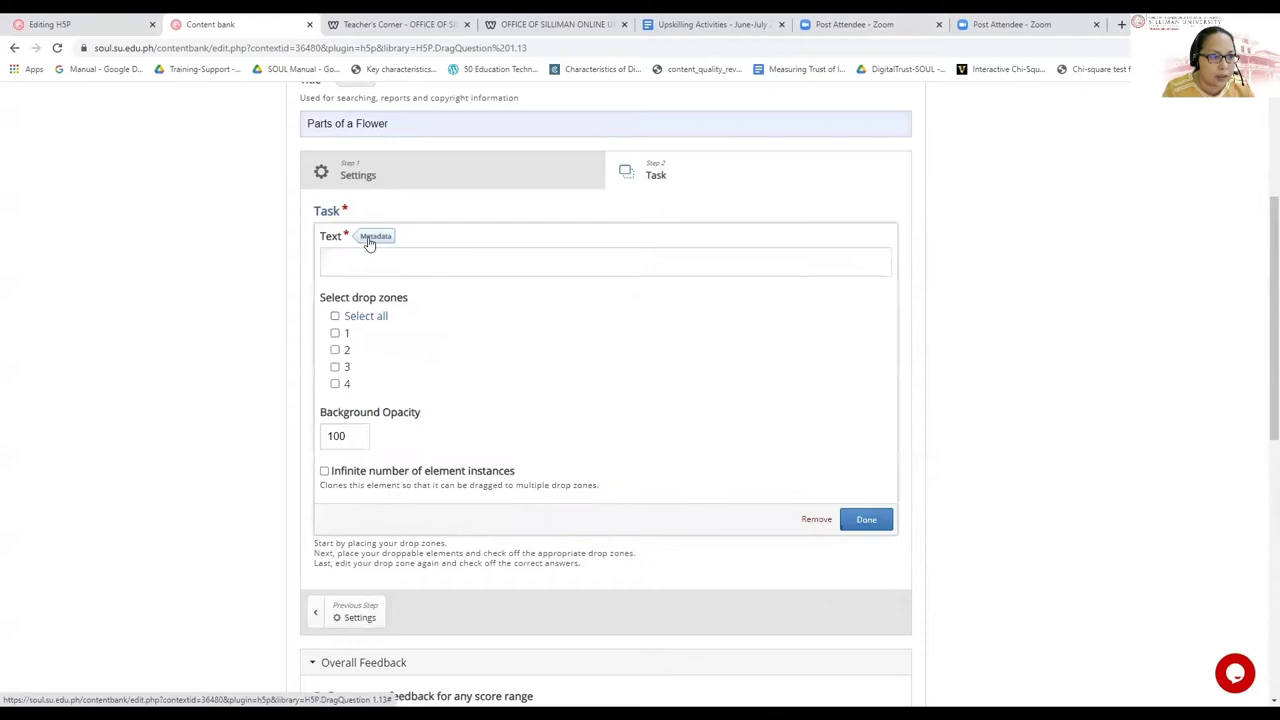
left_click(335, 317)
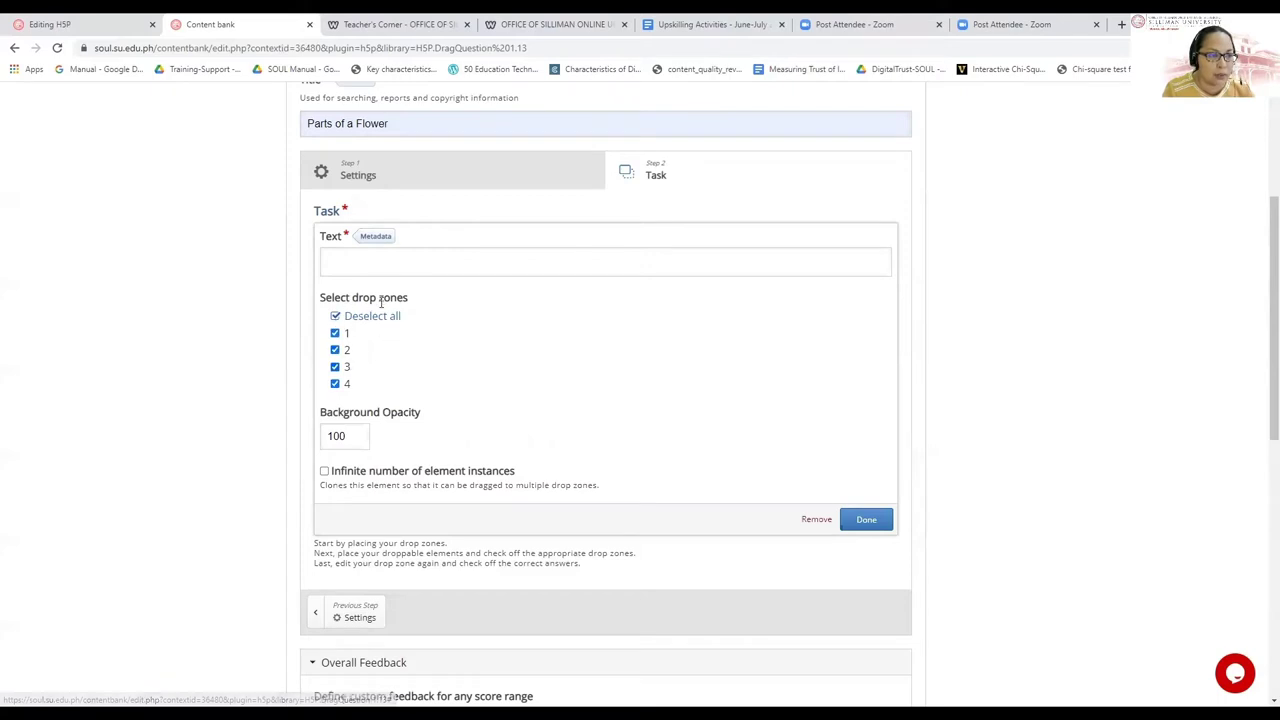
left_click(385, 267)
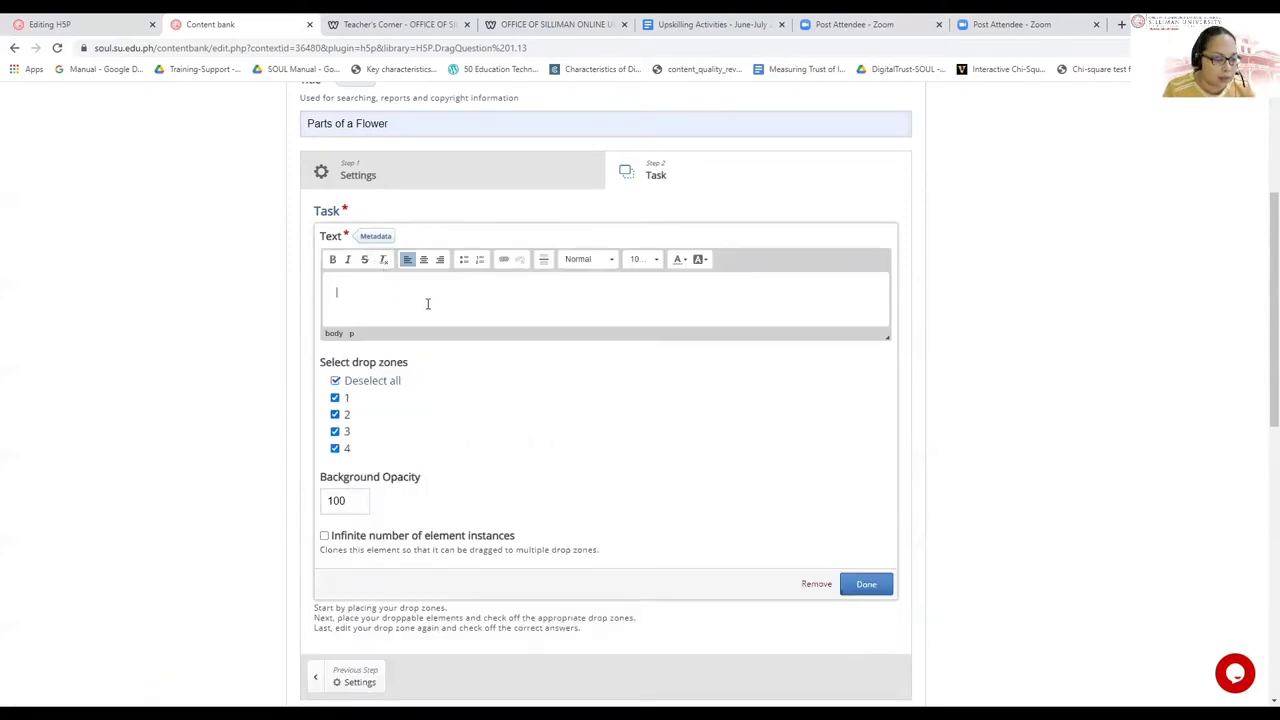
type("Style")
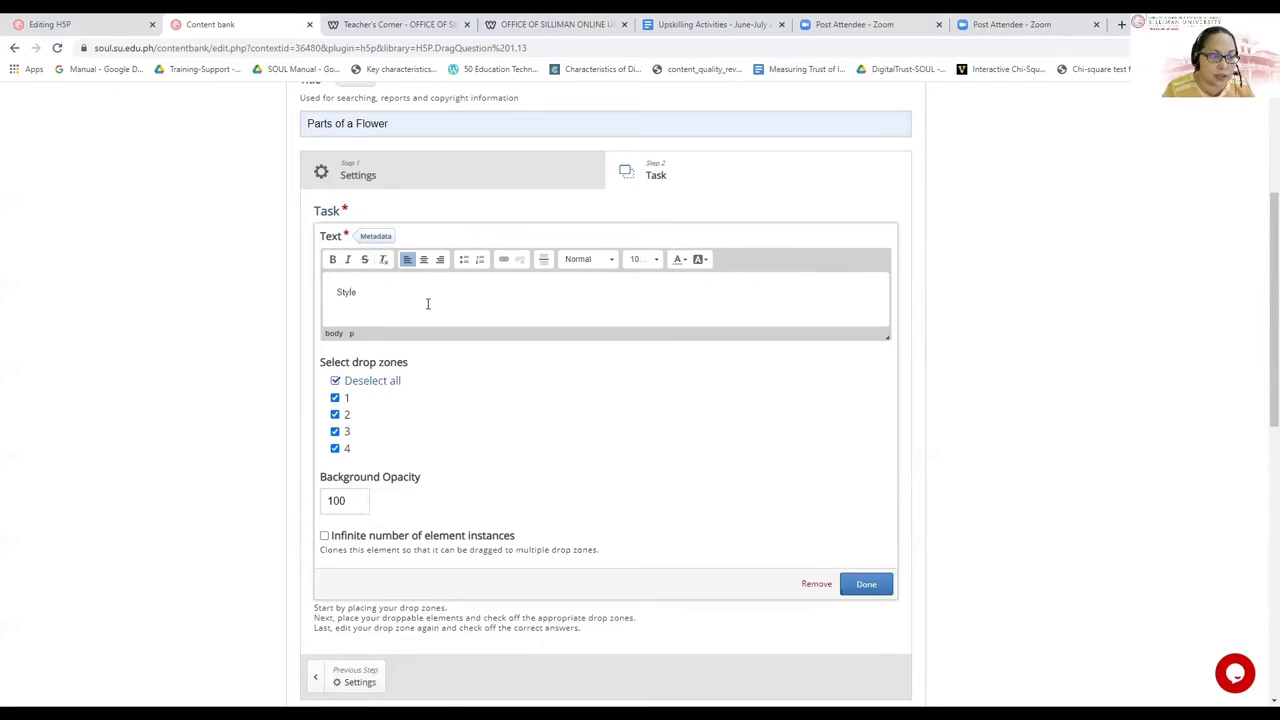
left_click(866, 584)
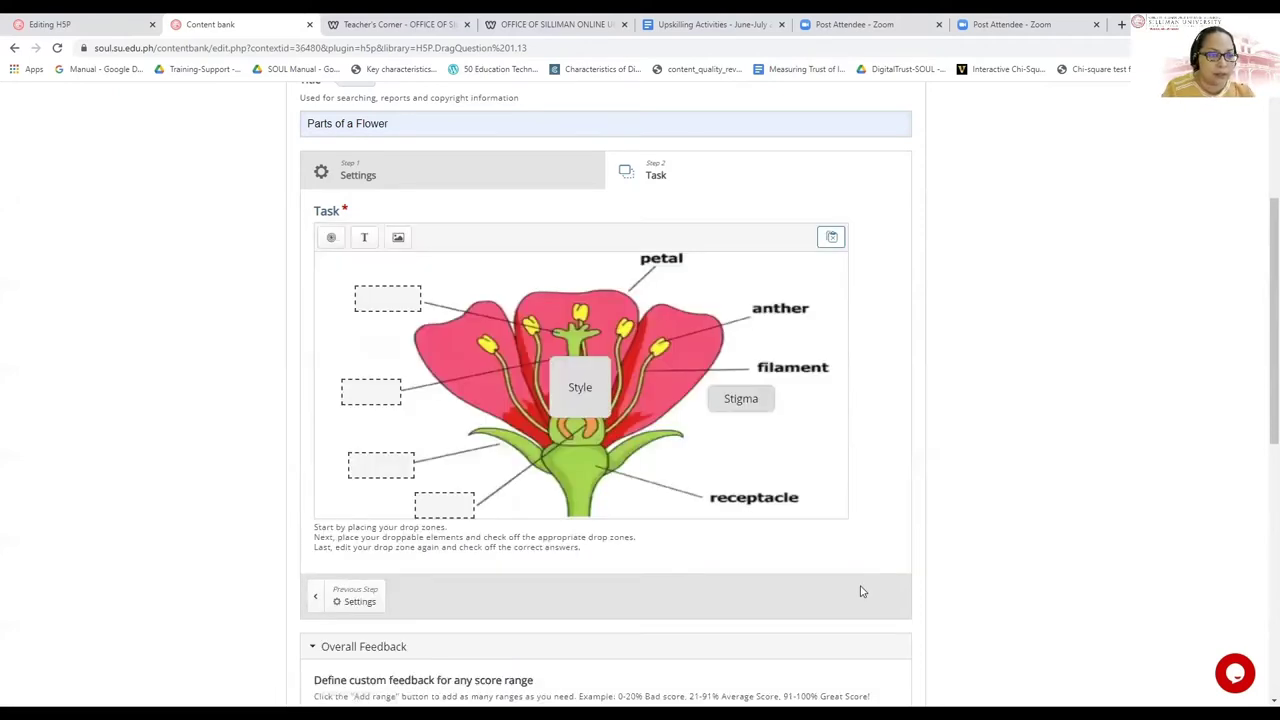
Shrink the Style element and place it beside Stigma, and set it as the correct element for drop zone 2
left_click(556, 404)
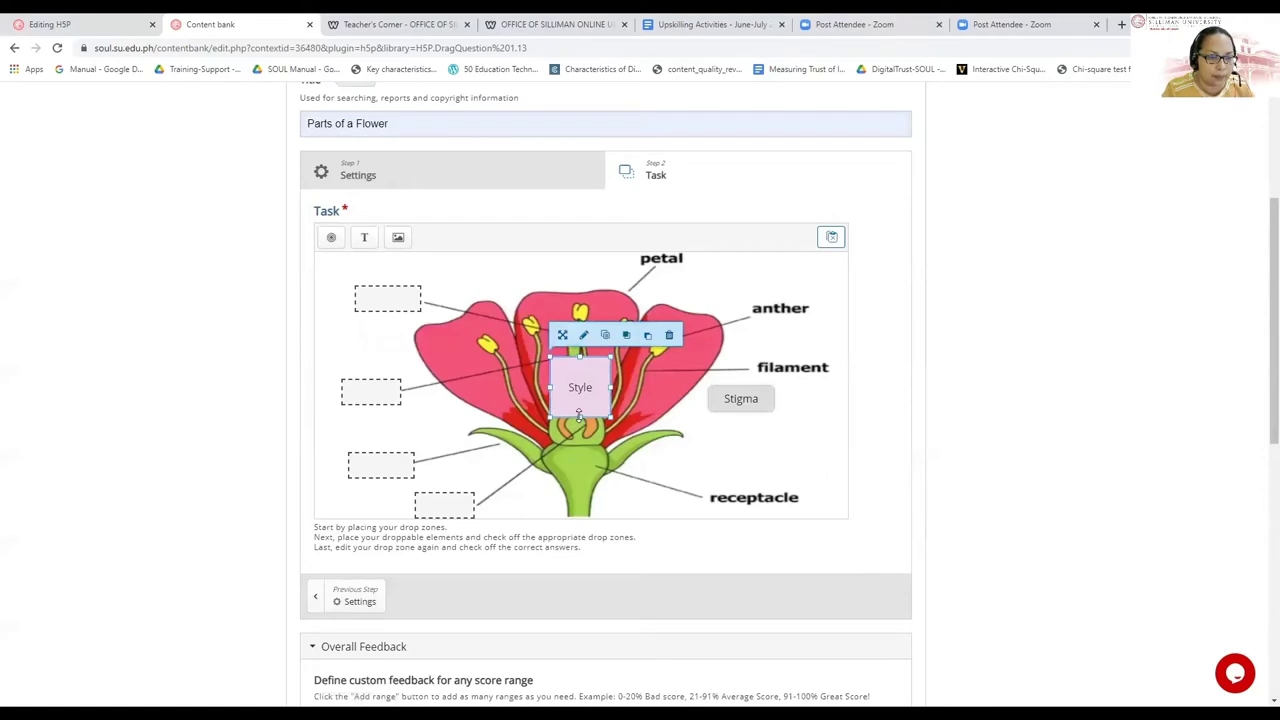
left_click_drag(578, 422, 815, 401)
double_click(815, 401)
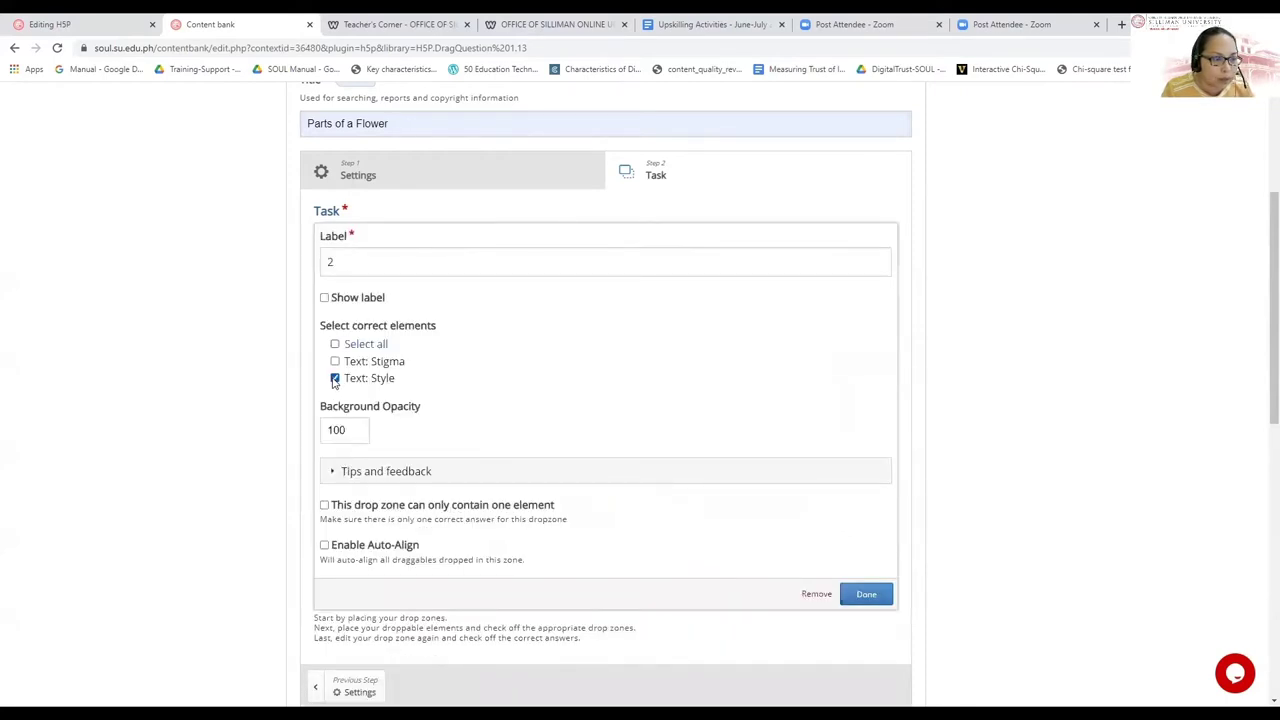
left_click(856, 600)
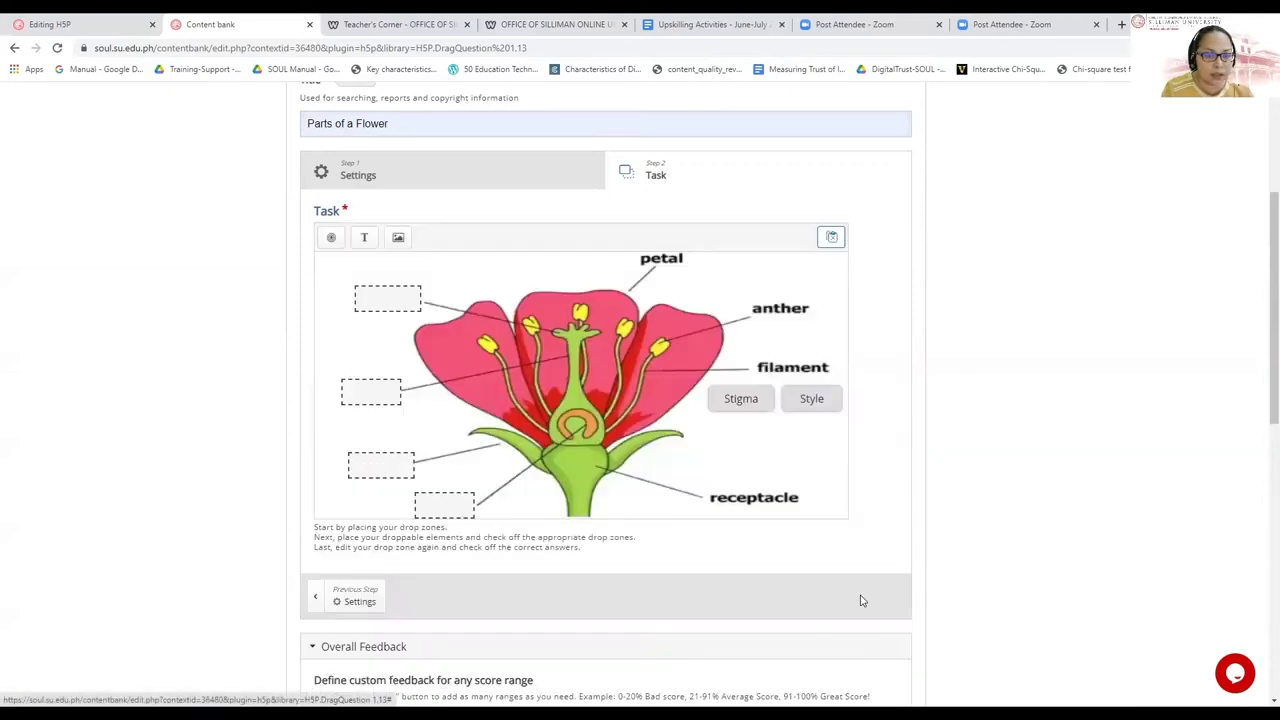
Add a draggable text element "Sepal" that can be dropped in all four drop zones
left_click(366, 239)
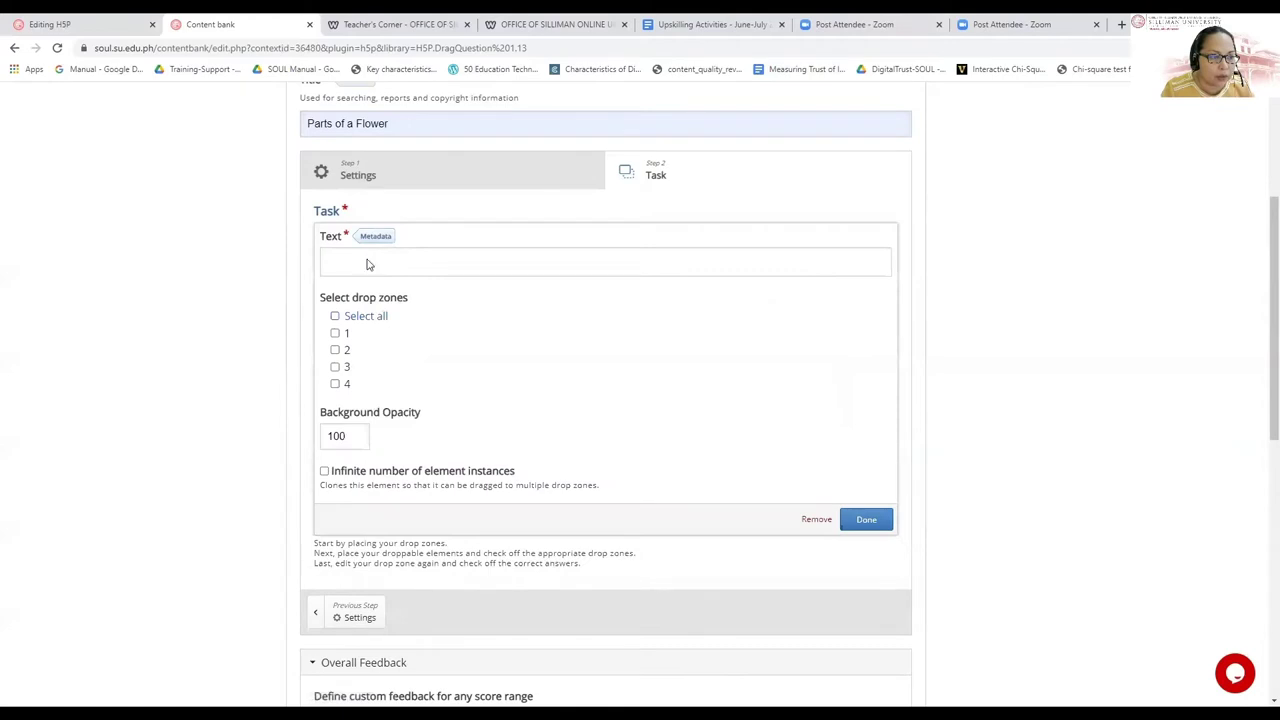
left_click(367, 264)
left_click(335, 381)
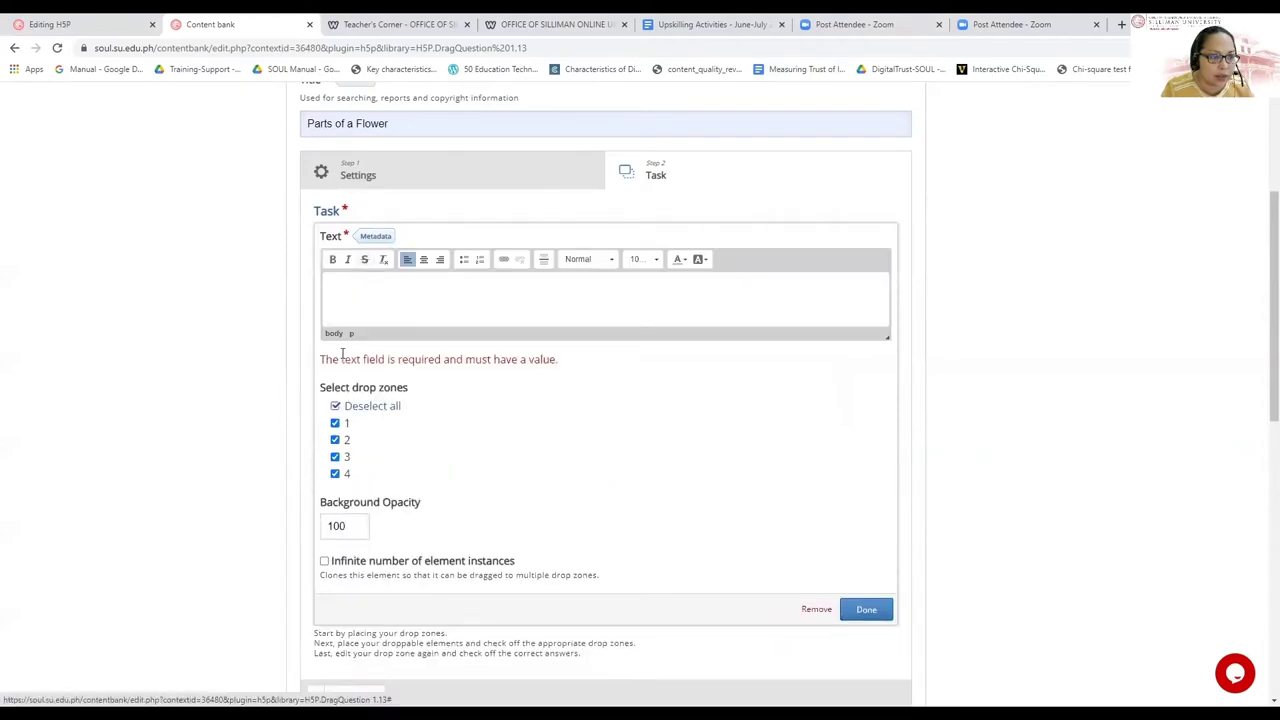
left_click(371, 288)
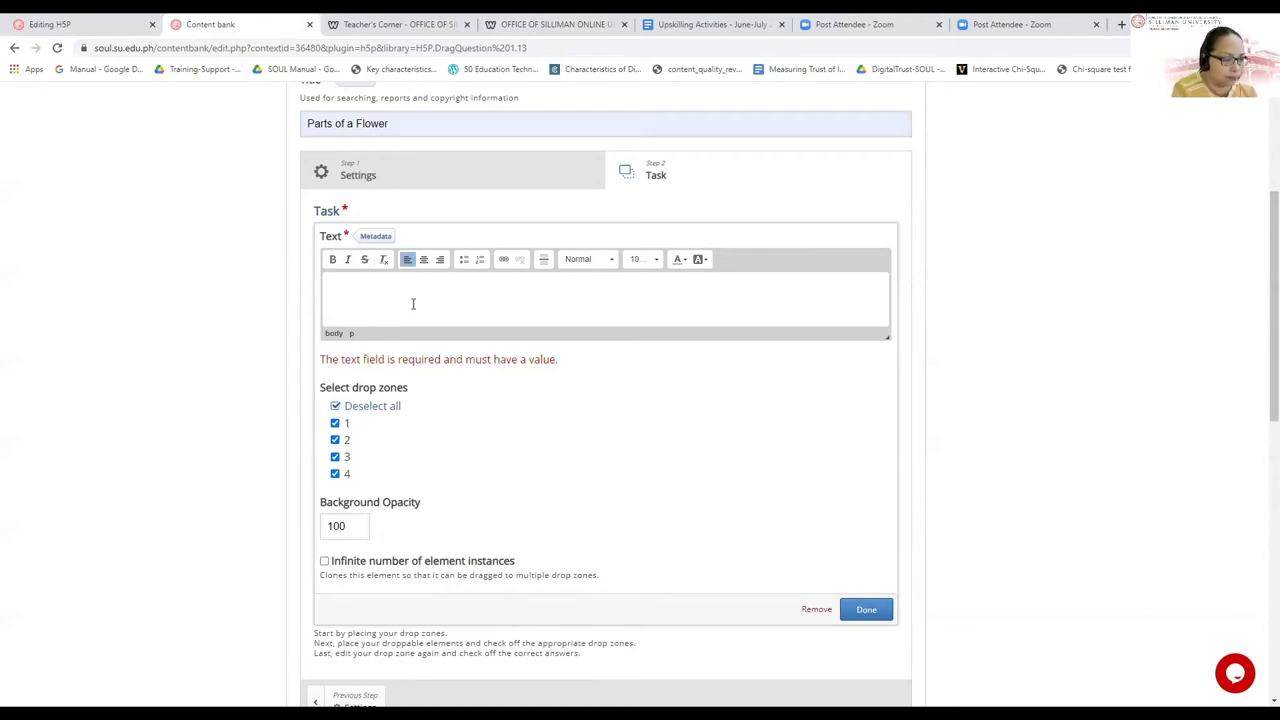
type("SD")
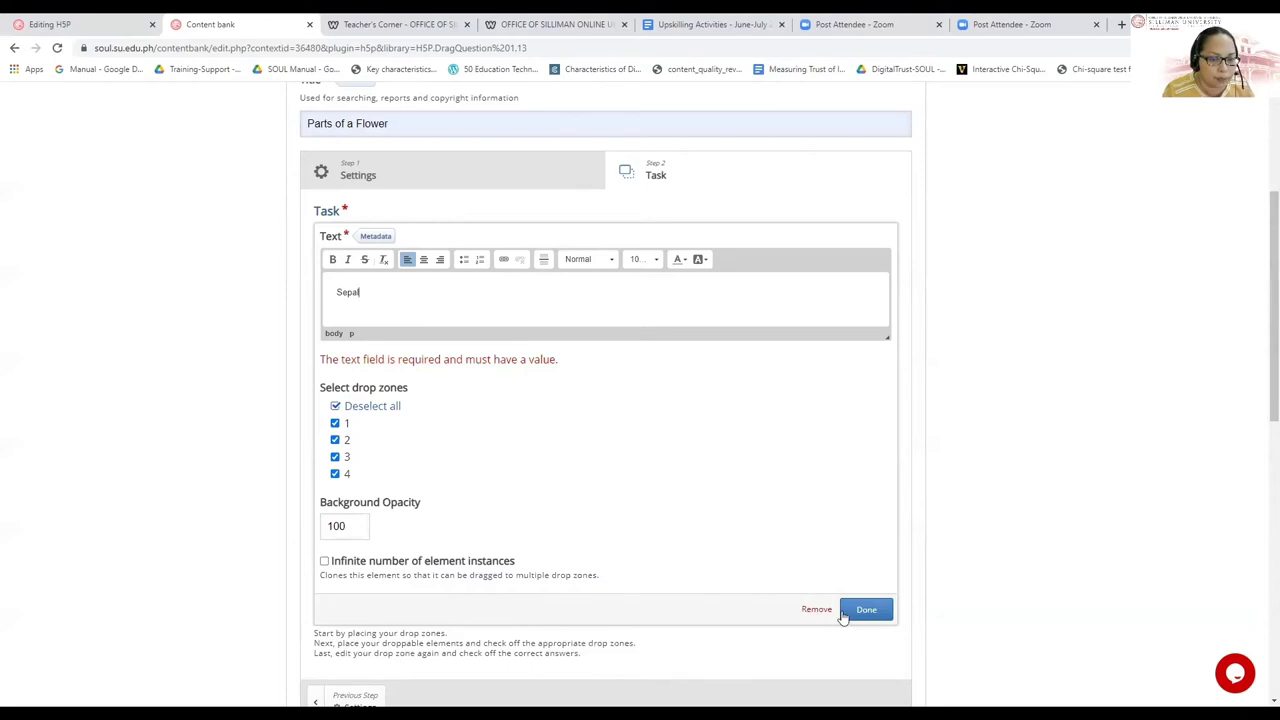
left_click(866, 610)
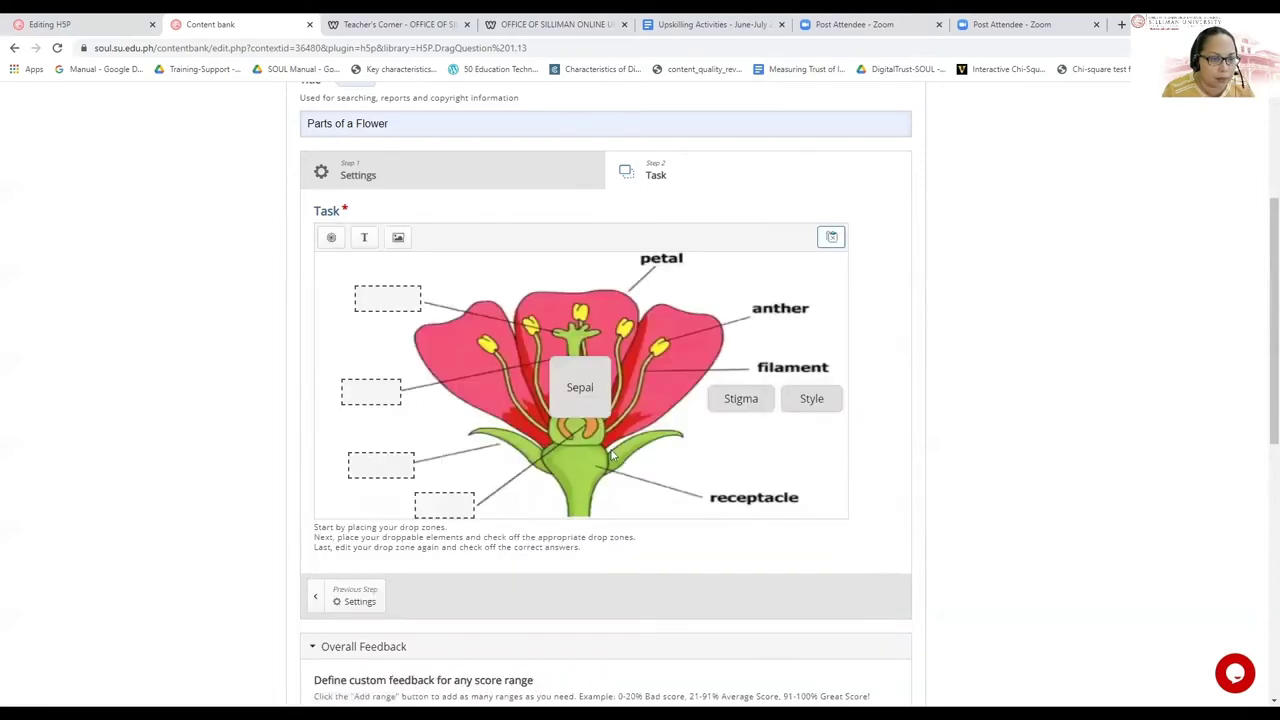
Shrink the Sepal element and place it below Stigma and Style, and set it as the correct element for drop zone 3
left_click(575, 397)
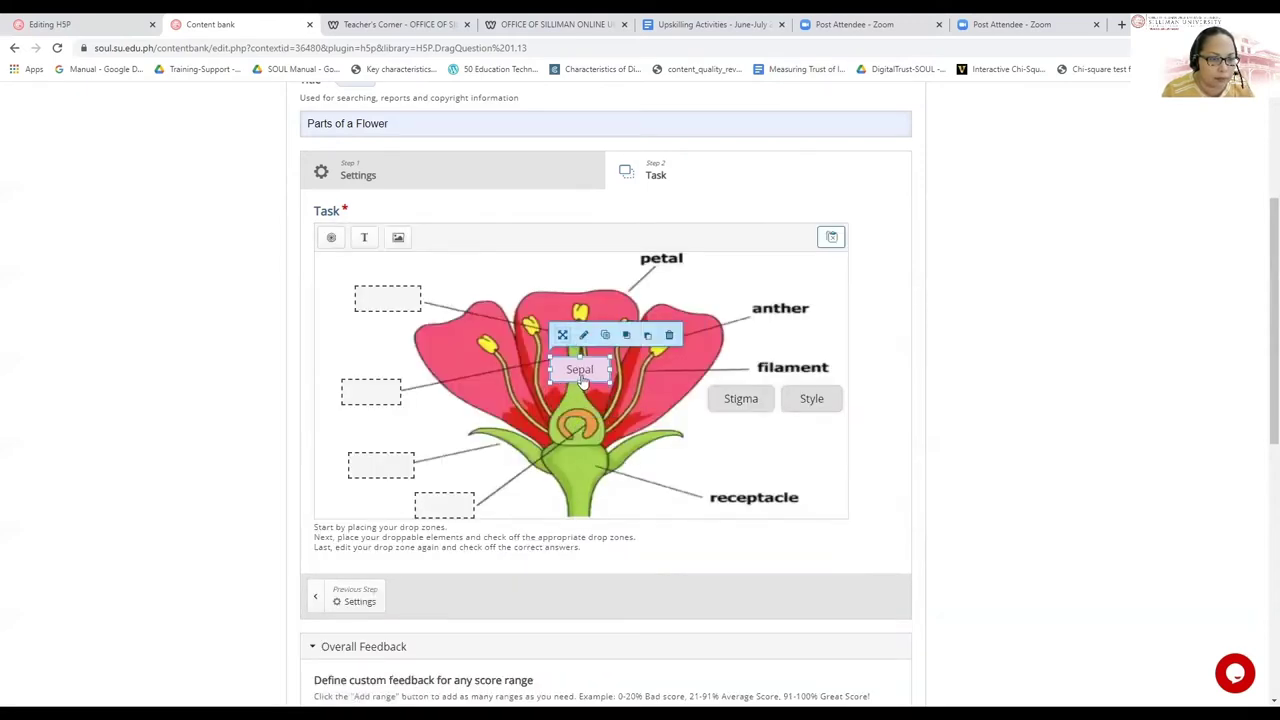
left_click_drag(579, 414, 789, 433)
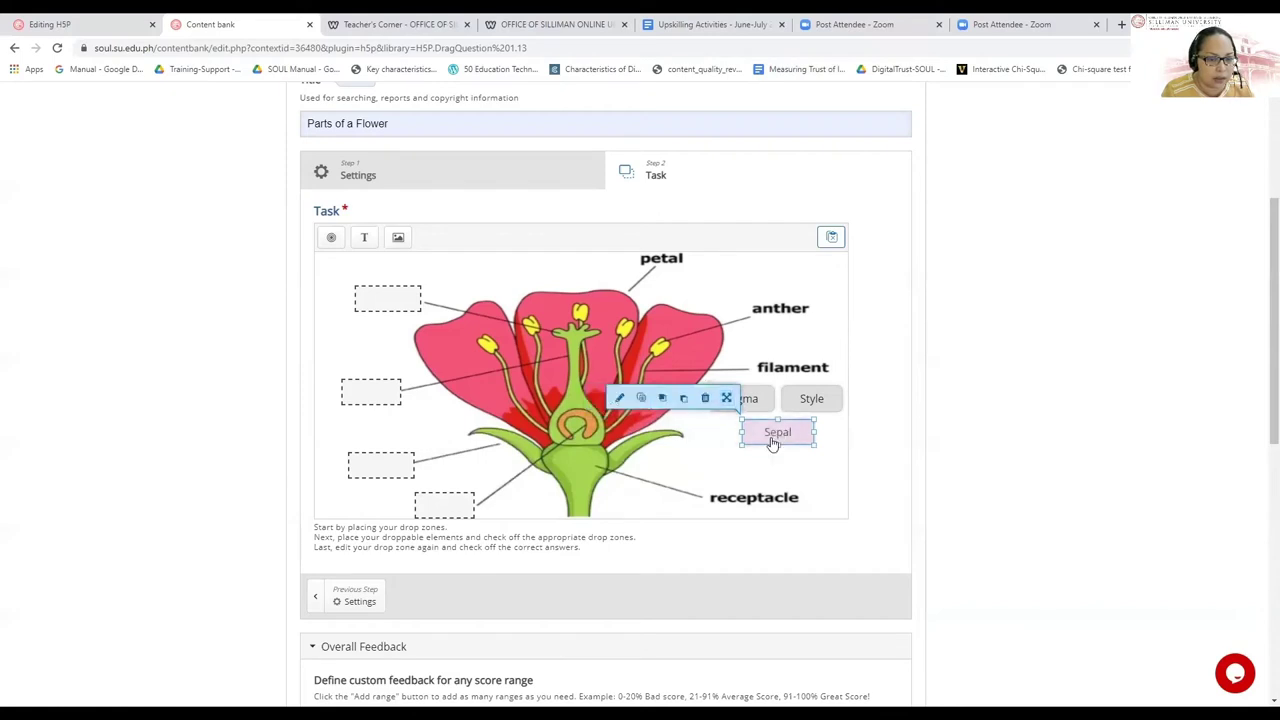
double_click(389, 466)
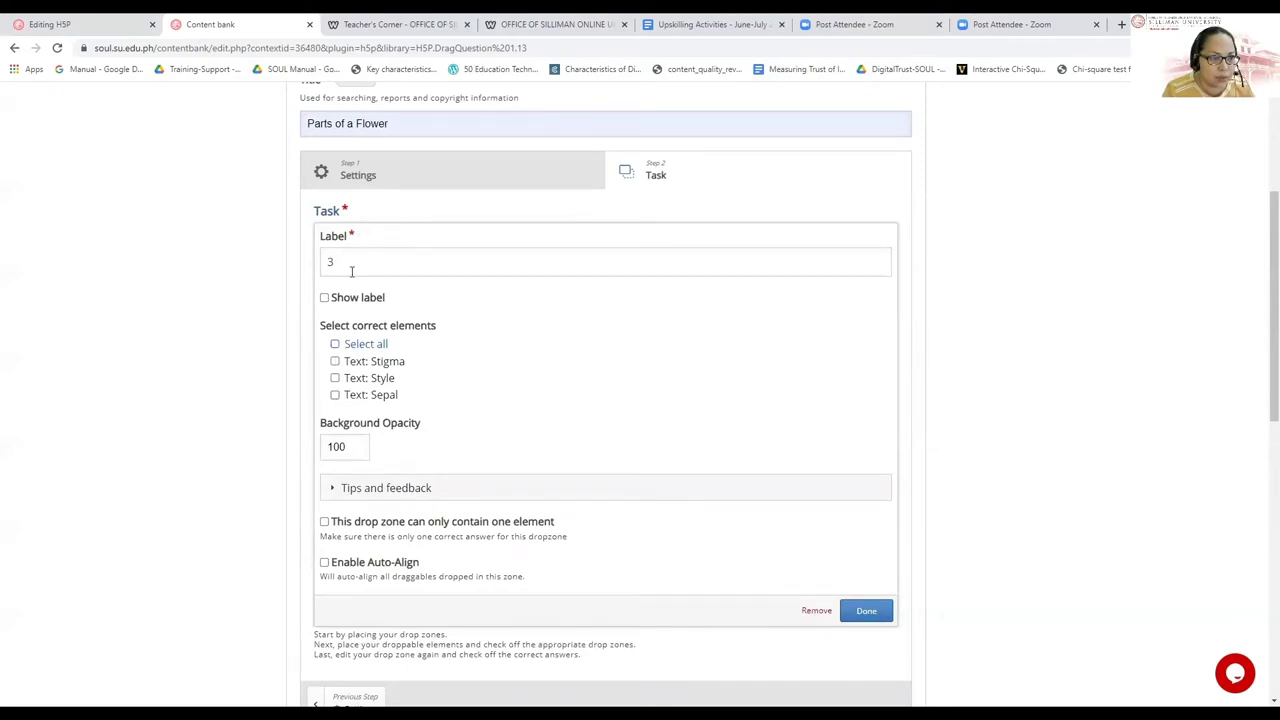
left_click(335, 394)
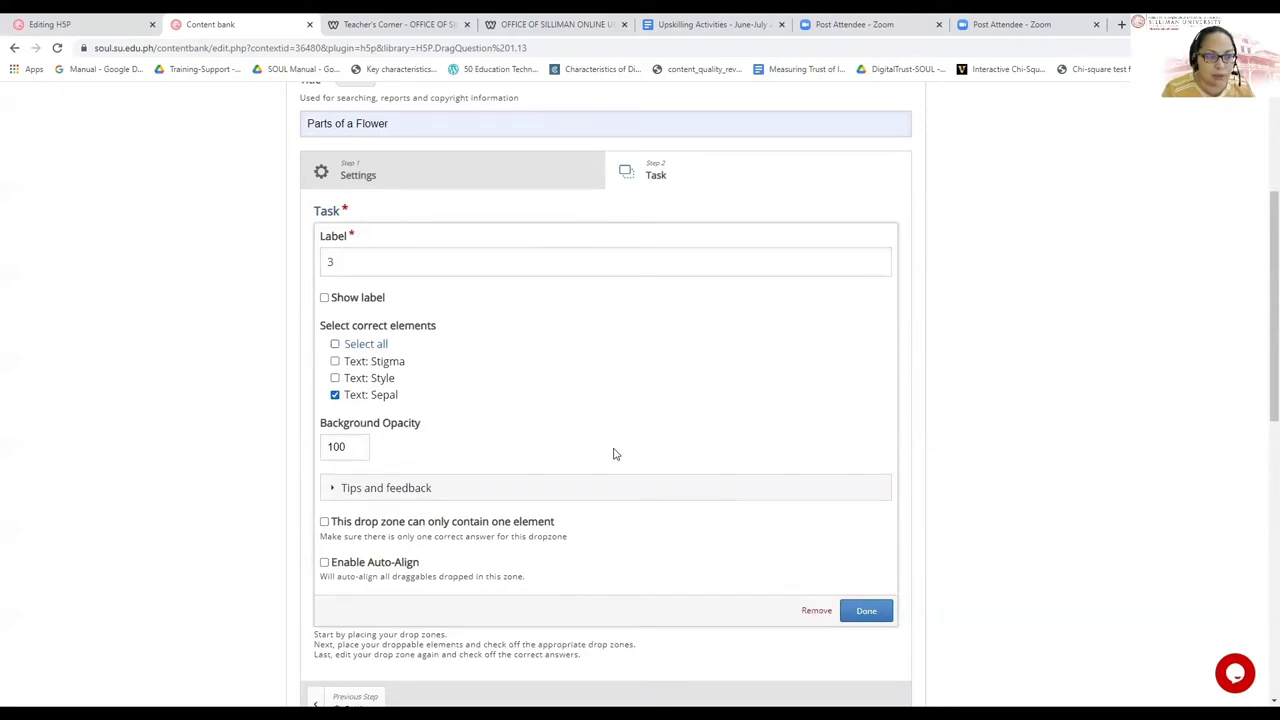
left_click(866, 611)
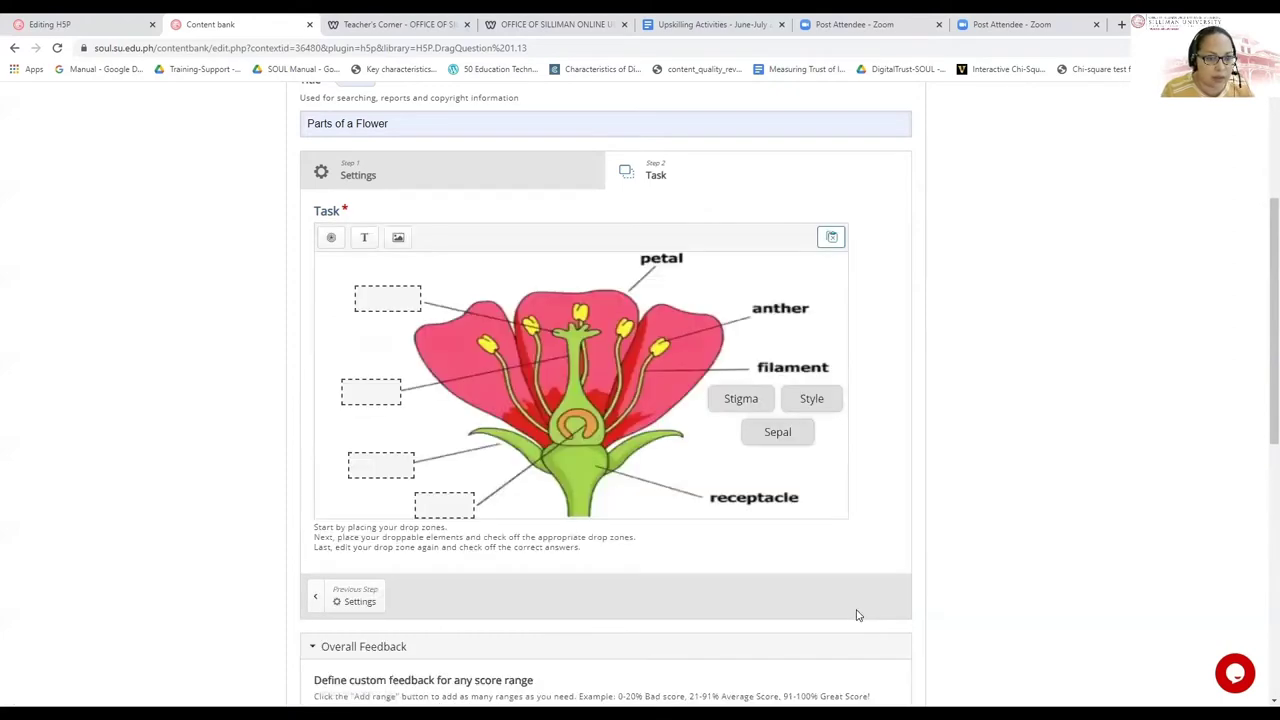
Add a draggable text element "Ovary" that can be dropped in all four drop zones
left_click(364, 238)
left_click(370, 265)
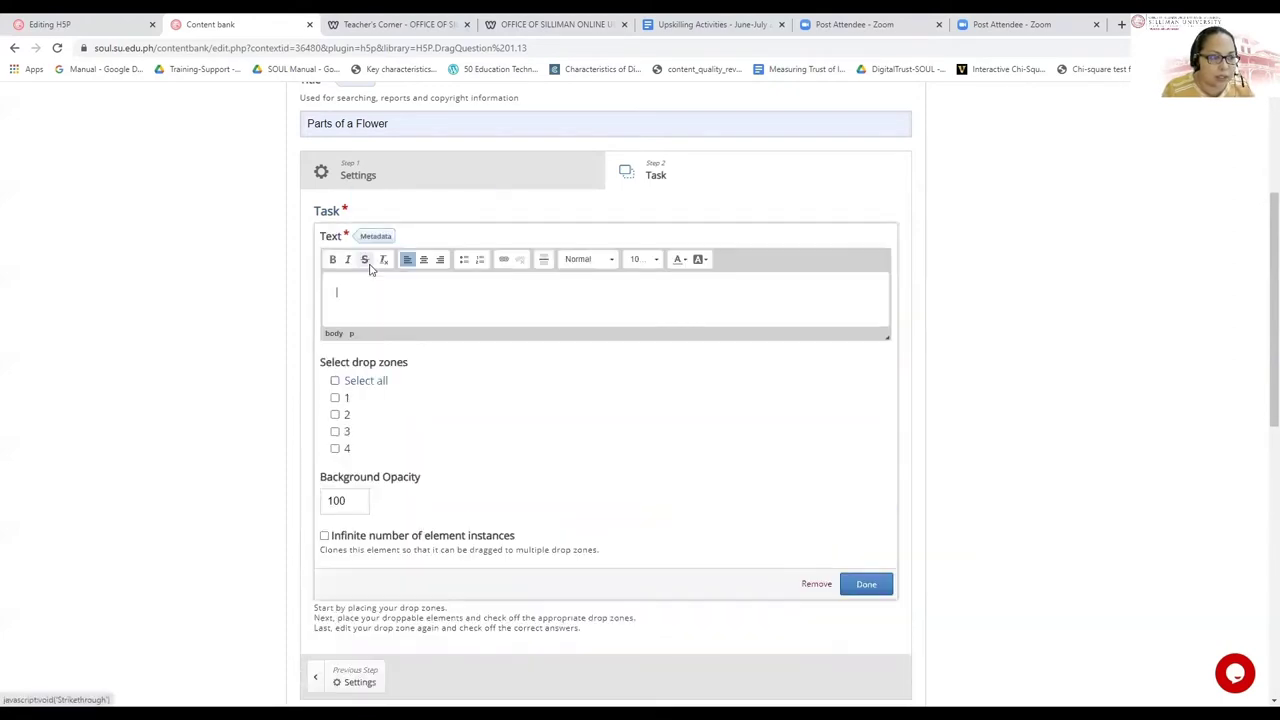
type("Ovary")
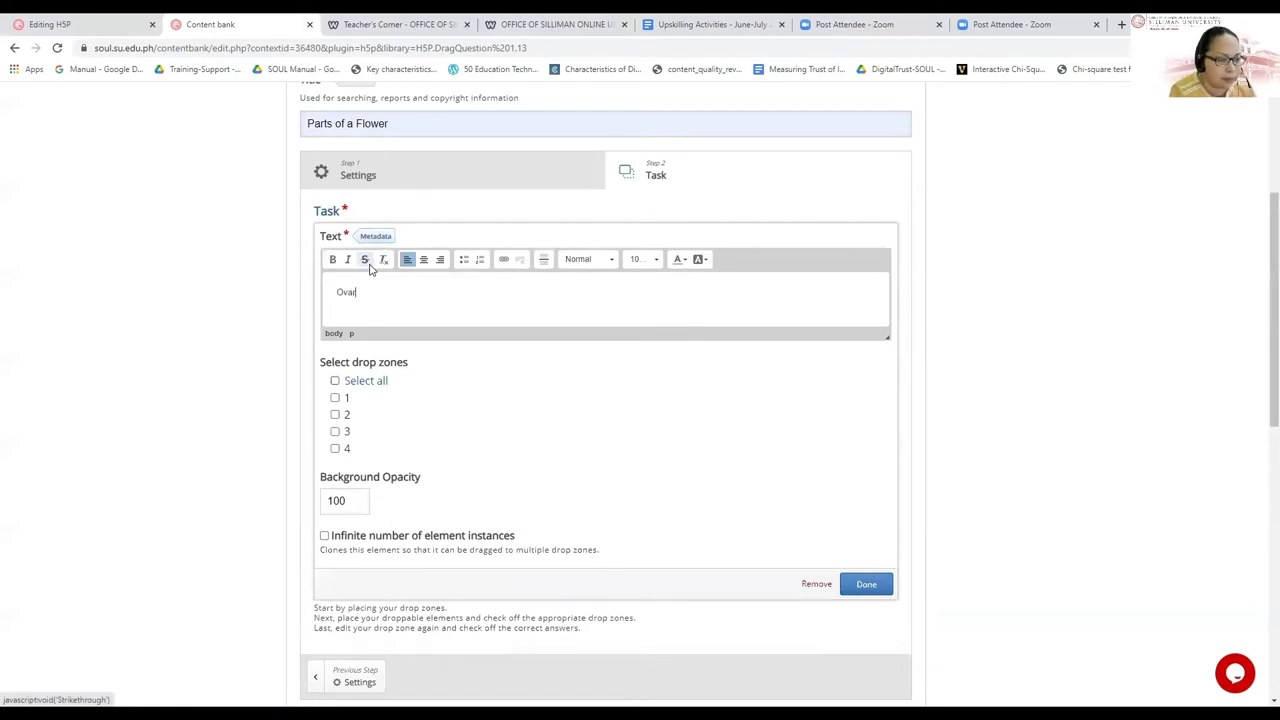
left_click(335, 382)
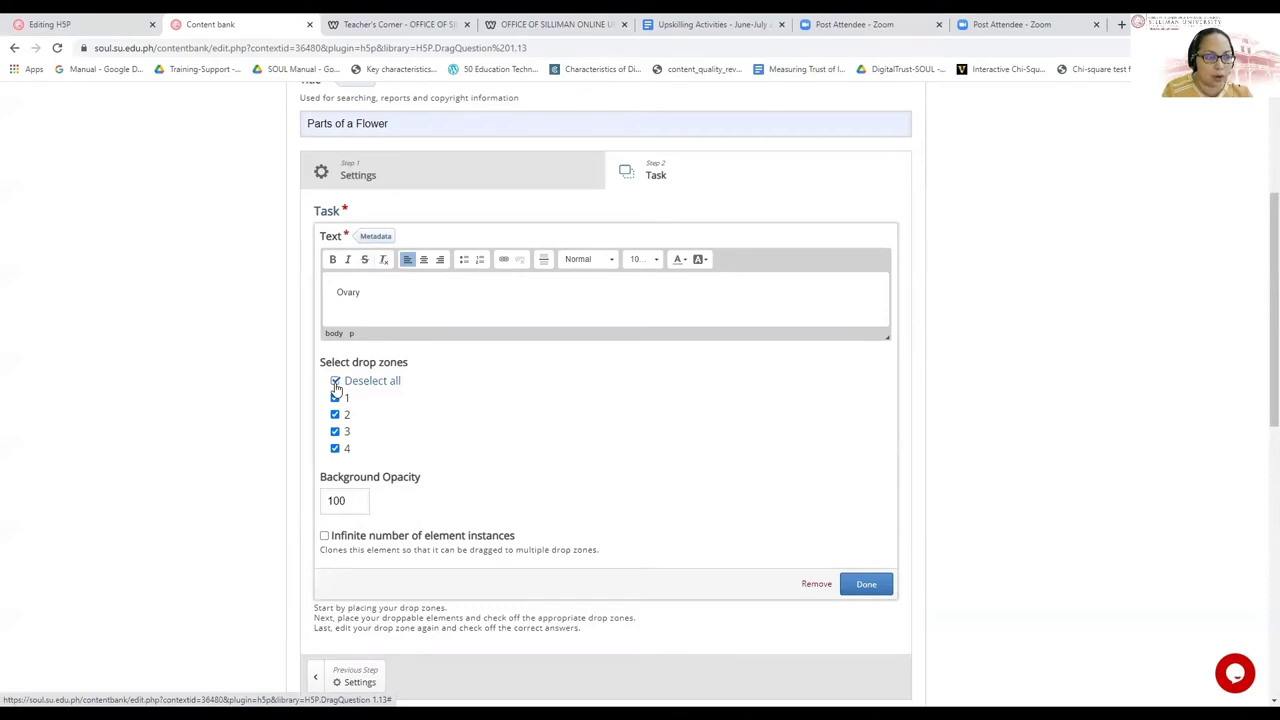
left_click(878, 588)
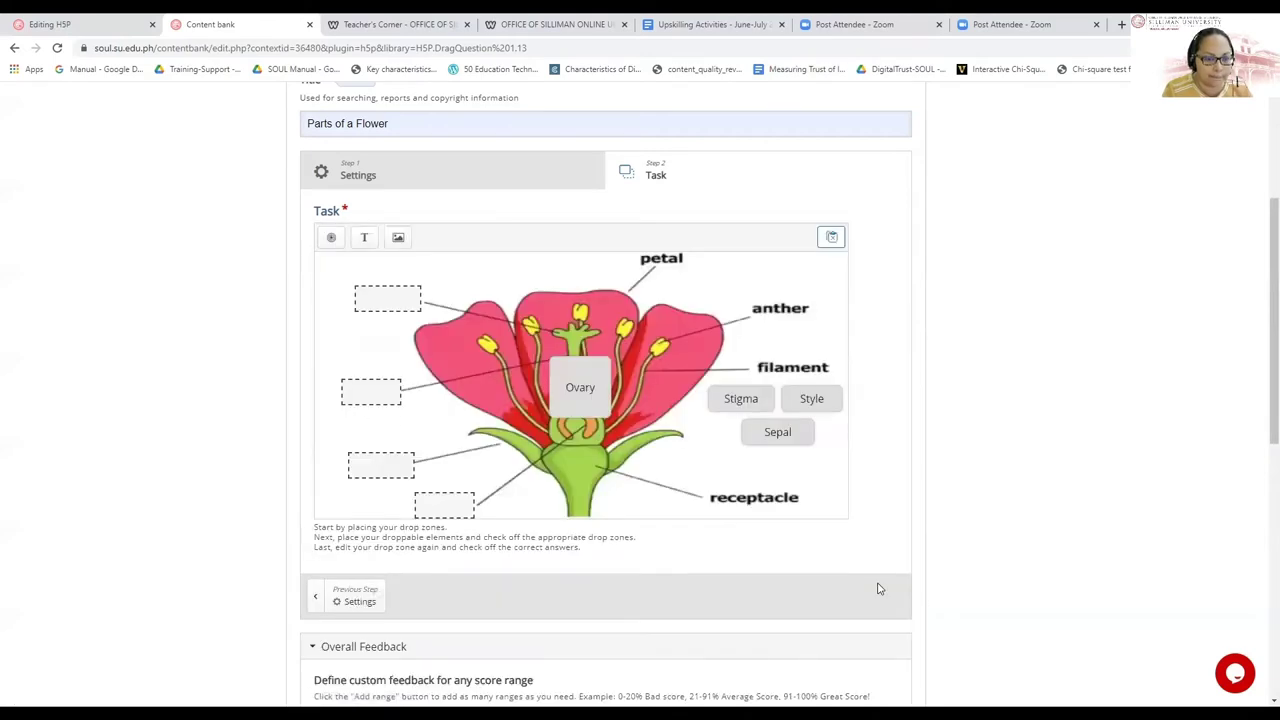
Shrink the Ovary element and place it below Stigma, beside Sepal, and set it as the correct element for drop zone 4
left_click(590, 405)
left_click_drag(580, 417, 812, 440)
left_click_drag(718, 458, 738, 432)
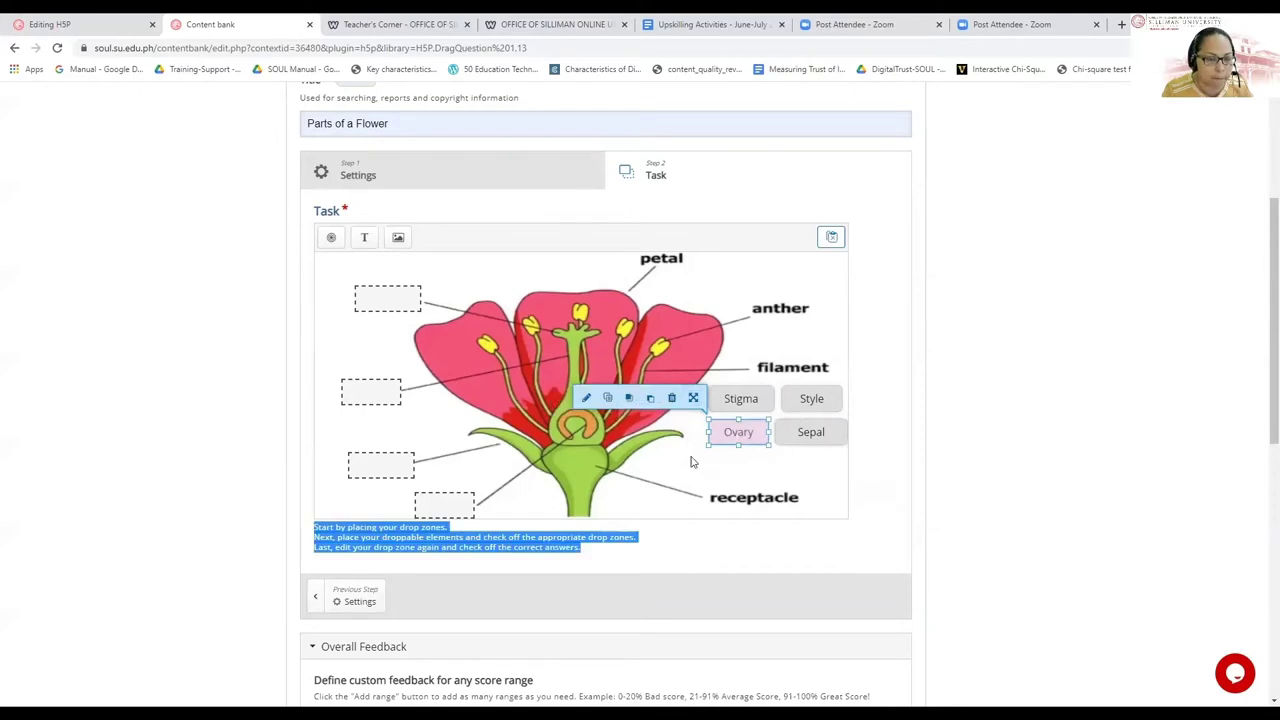
double_click(446, 510)
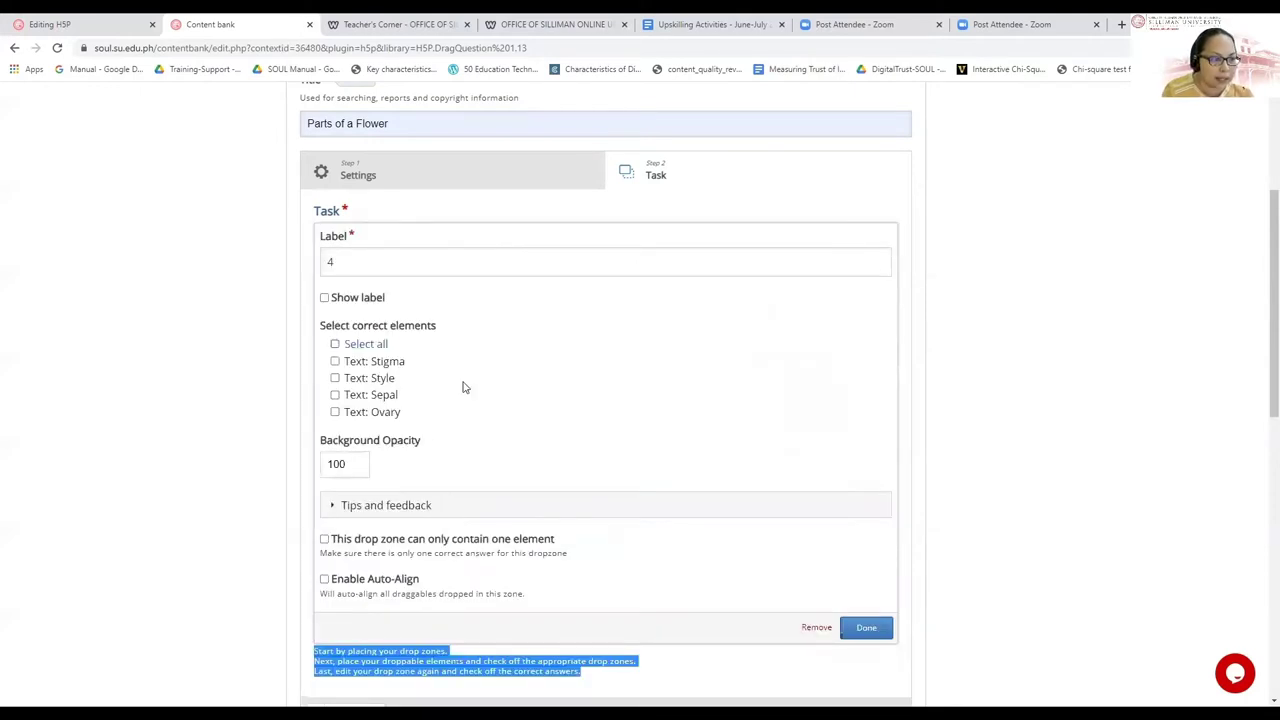
left_click(336, 412)
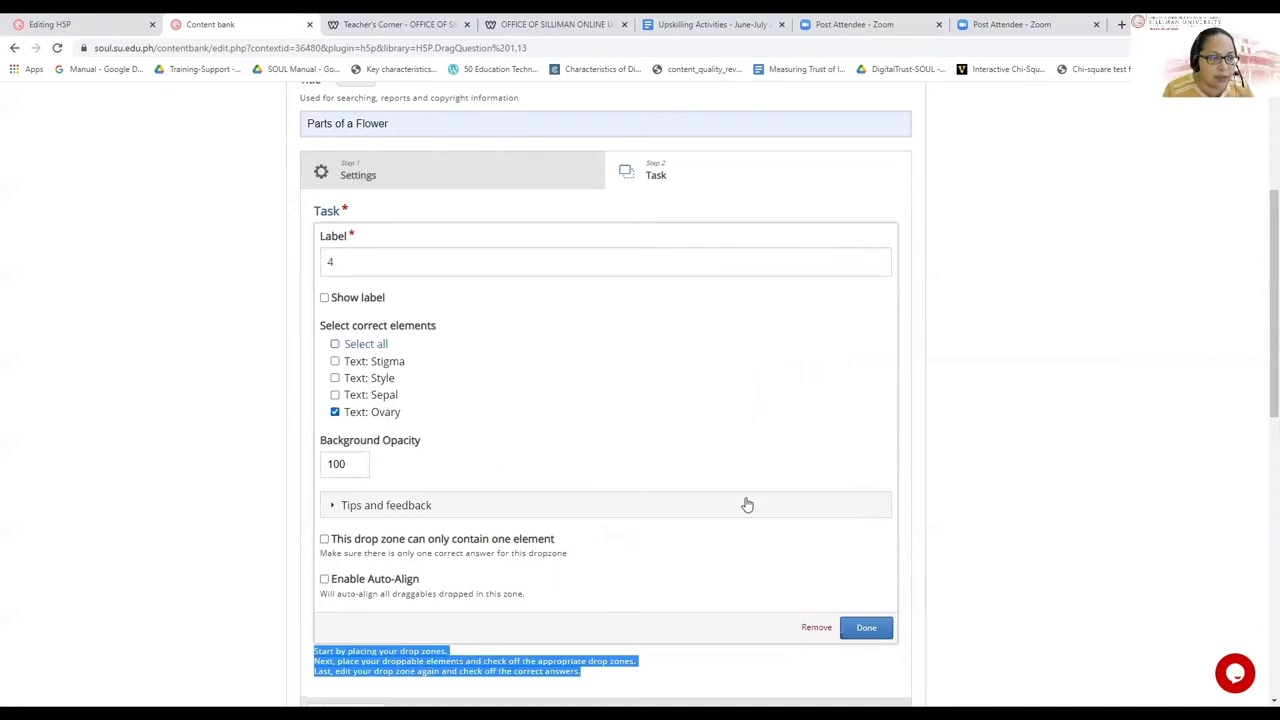
left_click(866, 626)
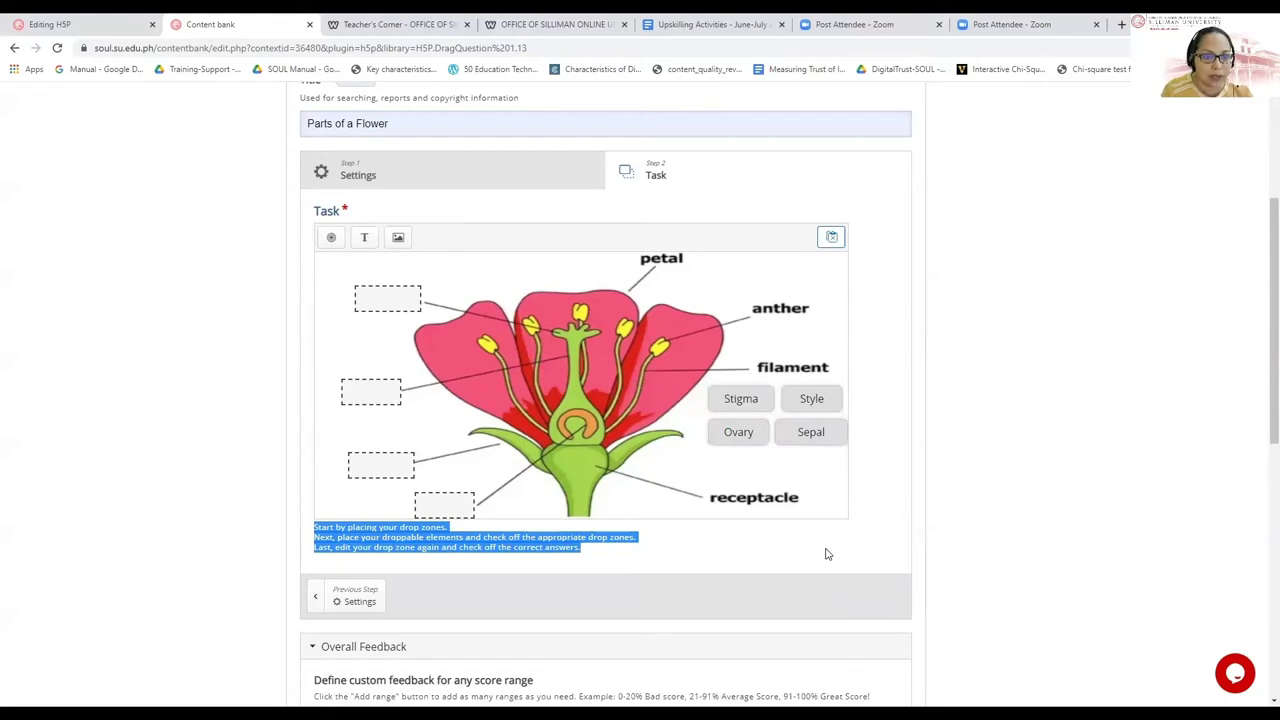
Narrow the Sepal element slightly so it lines up under Style, and save the Parts of a Flower content
left_click(843, 435)
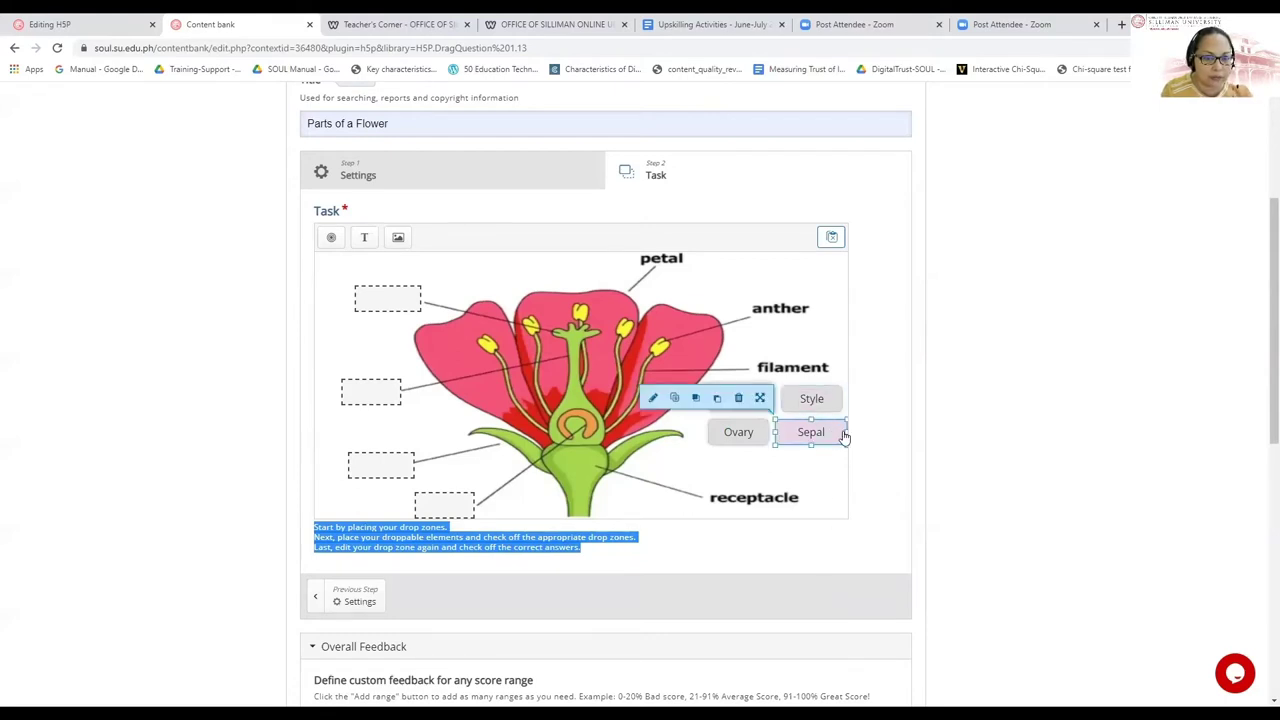
left_click(830, 474)
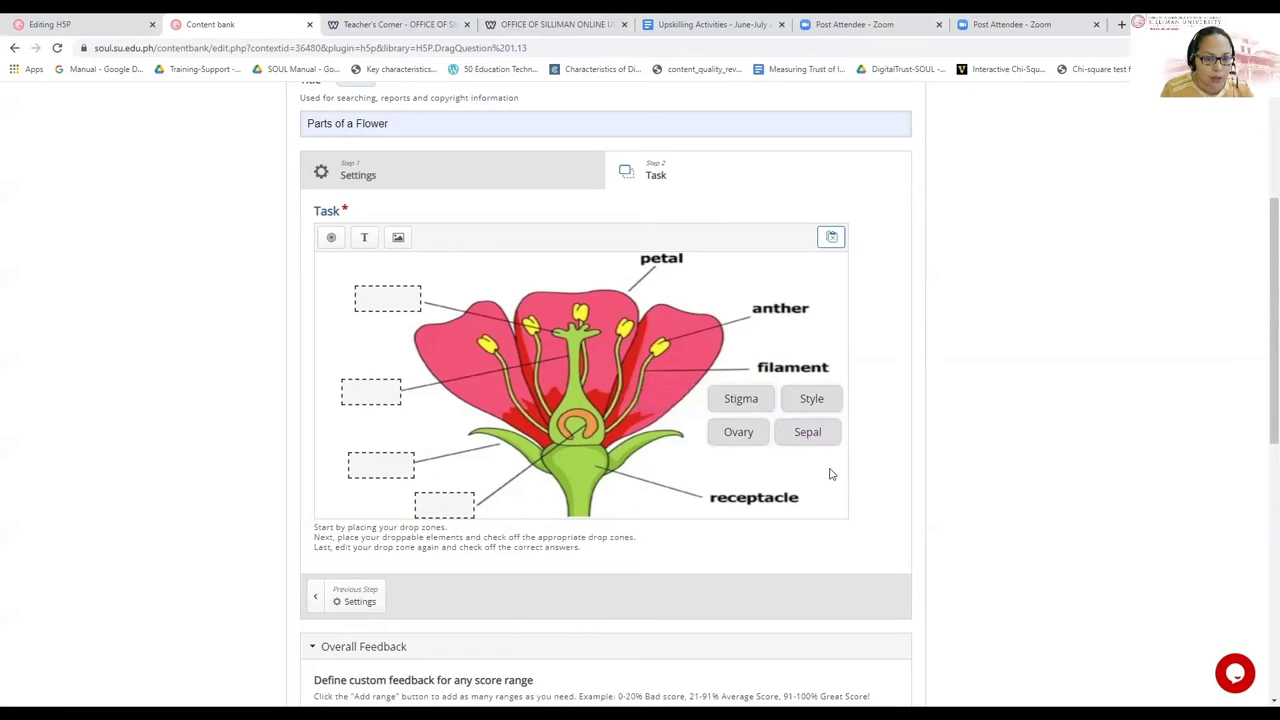
scroll(811, 464, "down", 3)
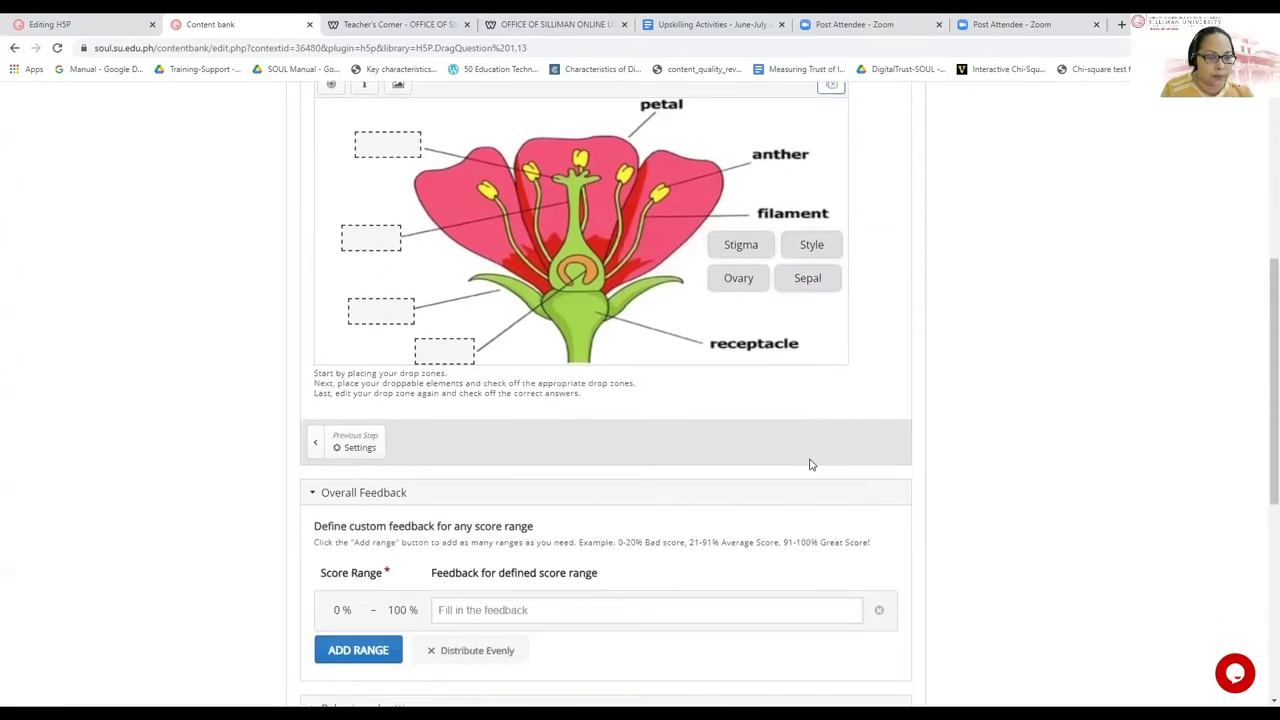
scroll(811, 464, "down", 6)
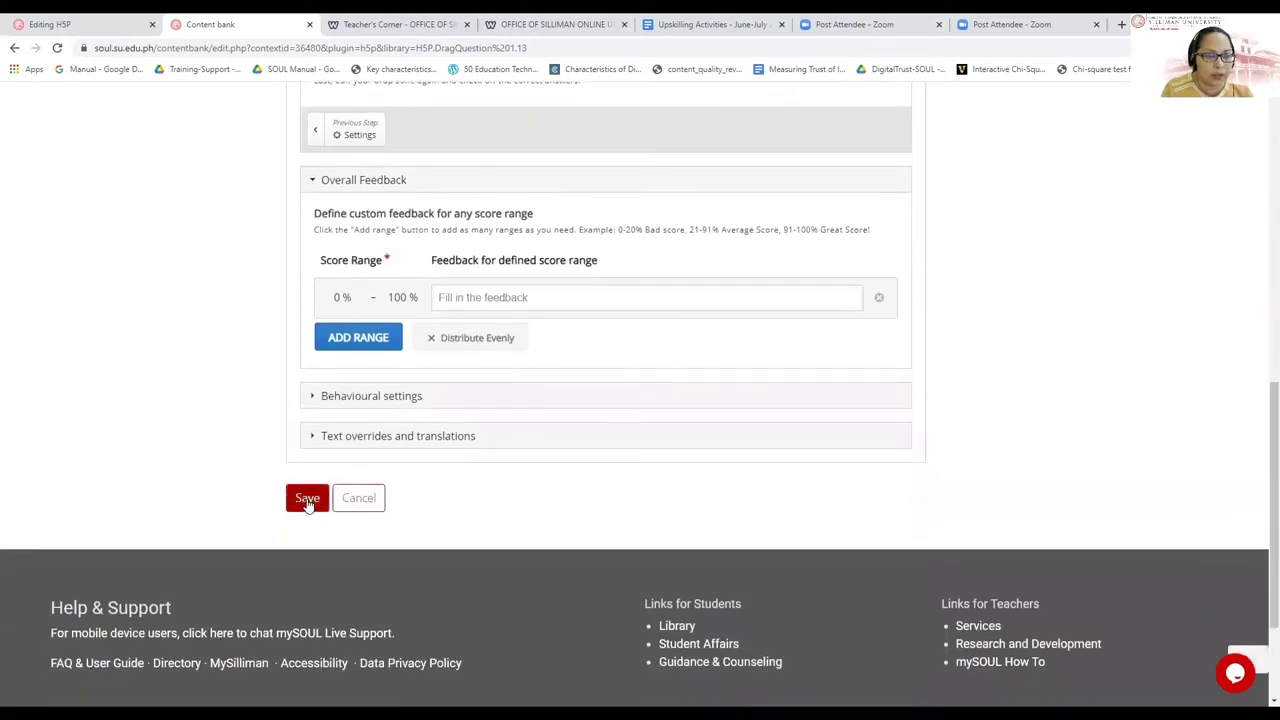
left_click(307, 499)
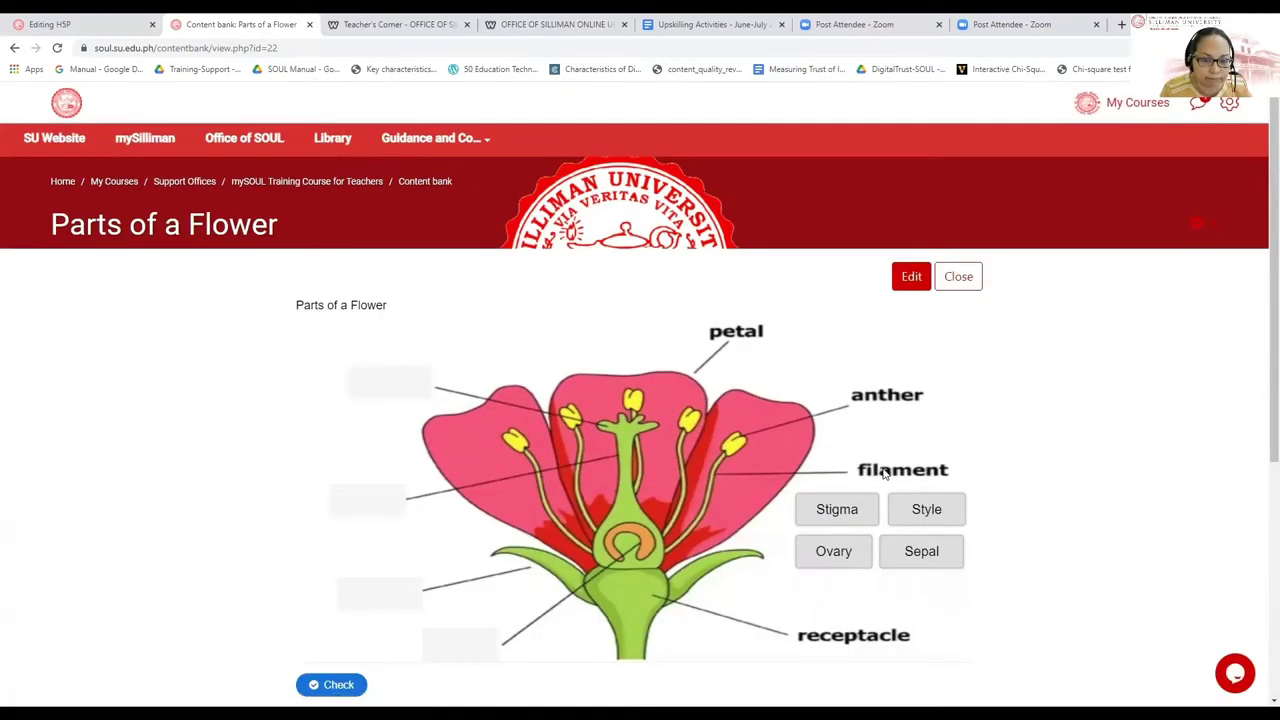
Test the saved content by placing Ovary, Stigma, Style and Sepal in their matching drop zones and checking the answers
scroll(884, 474, "down", 2)
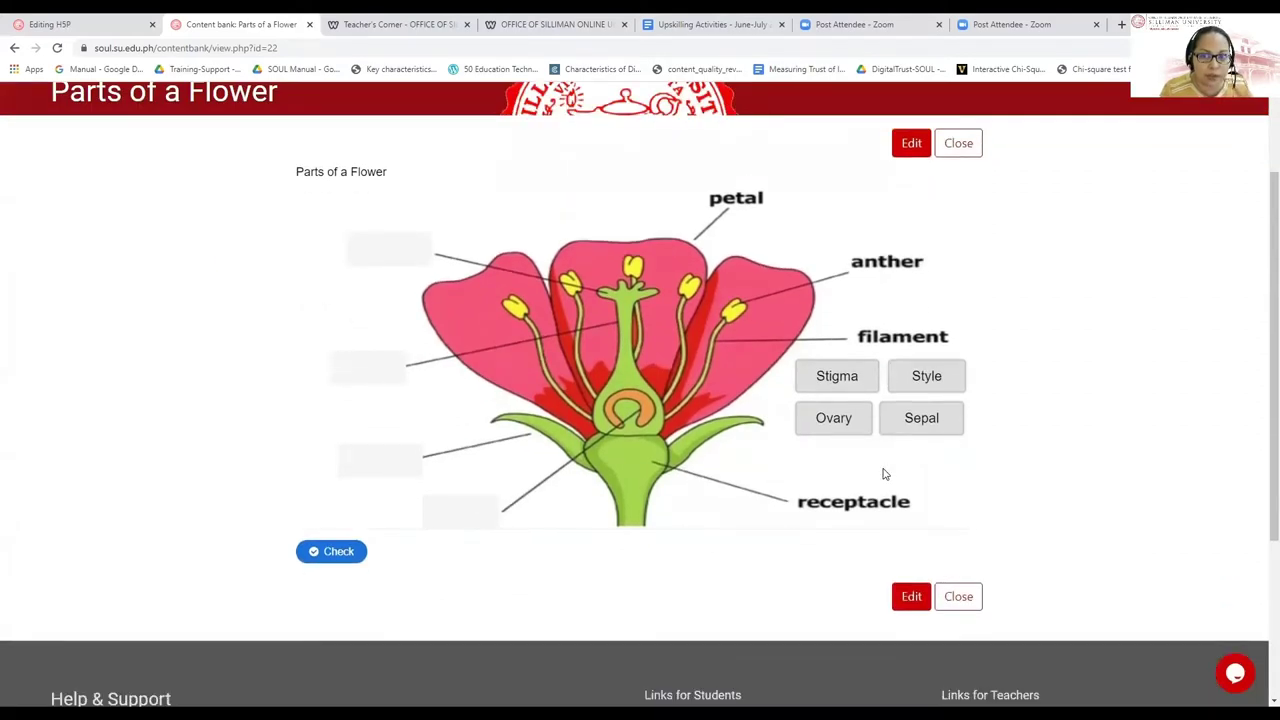
scroll(884, 474, "up", 1)
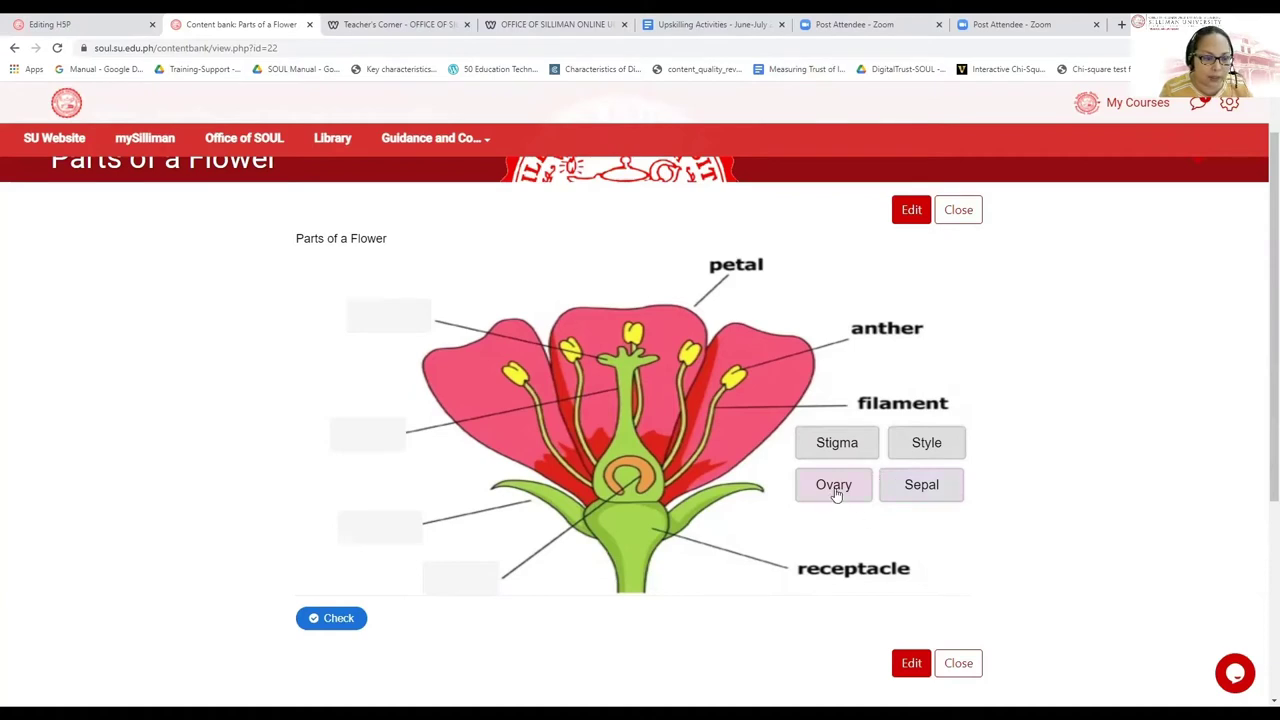
left_click_drag(831, 486, 470, 584)
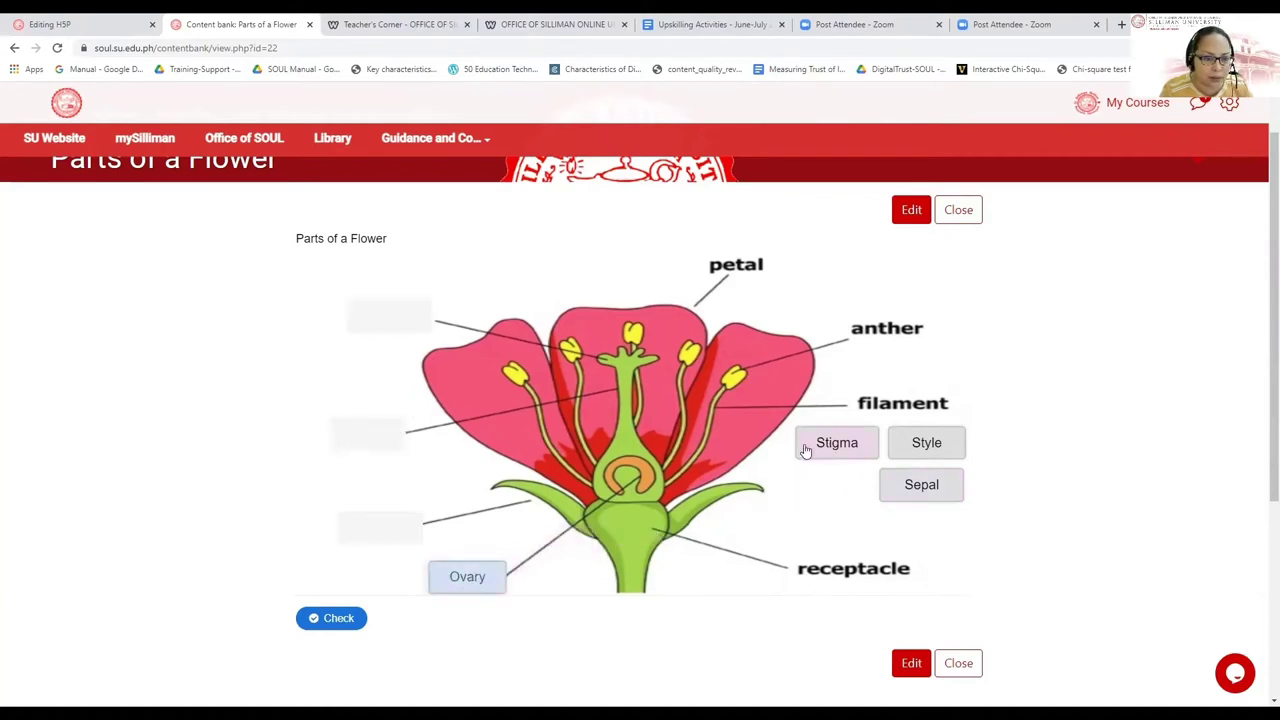
left_click_drag(808, 448, 382, 322)
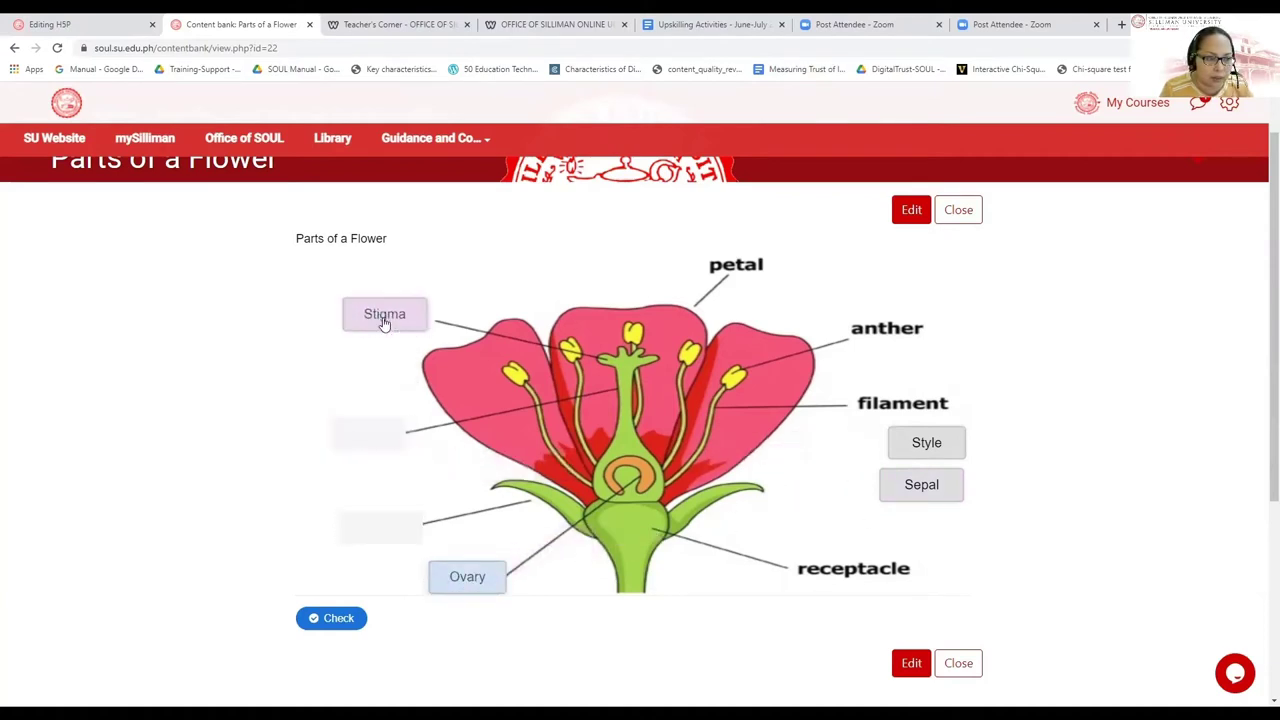
left_click_drag(914, 440, 368, 434)
left_click_drag(921, 494, 385, 533)
scroll(1010, 557, "down", 2)
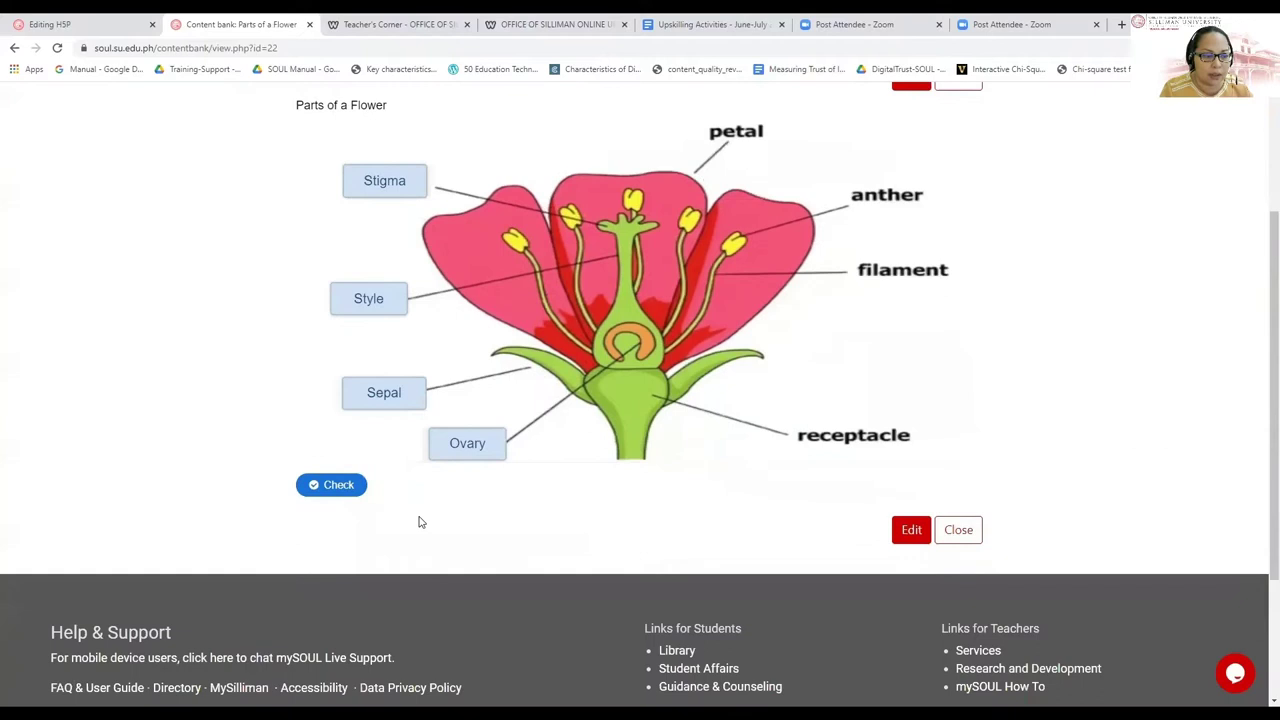
left_click(316, 486)
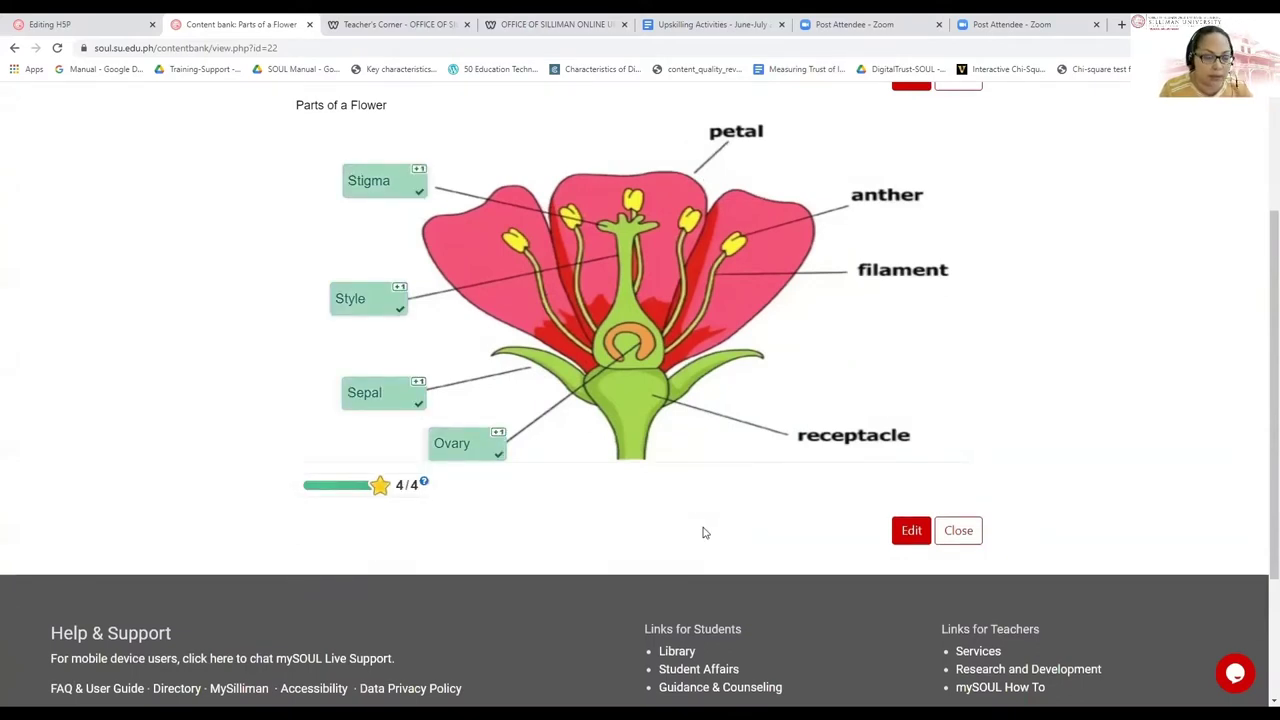
Download the Parts of a Flower content from the content bank as an H5P file
scroll(703, 532, "up", 3)
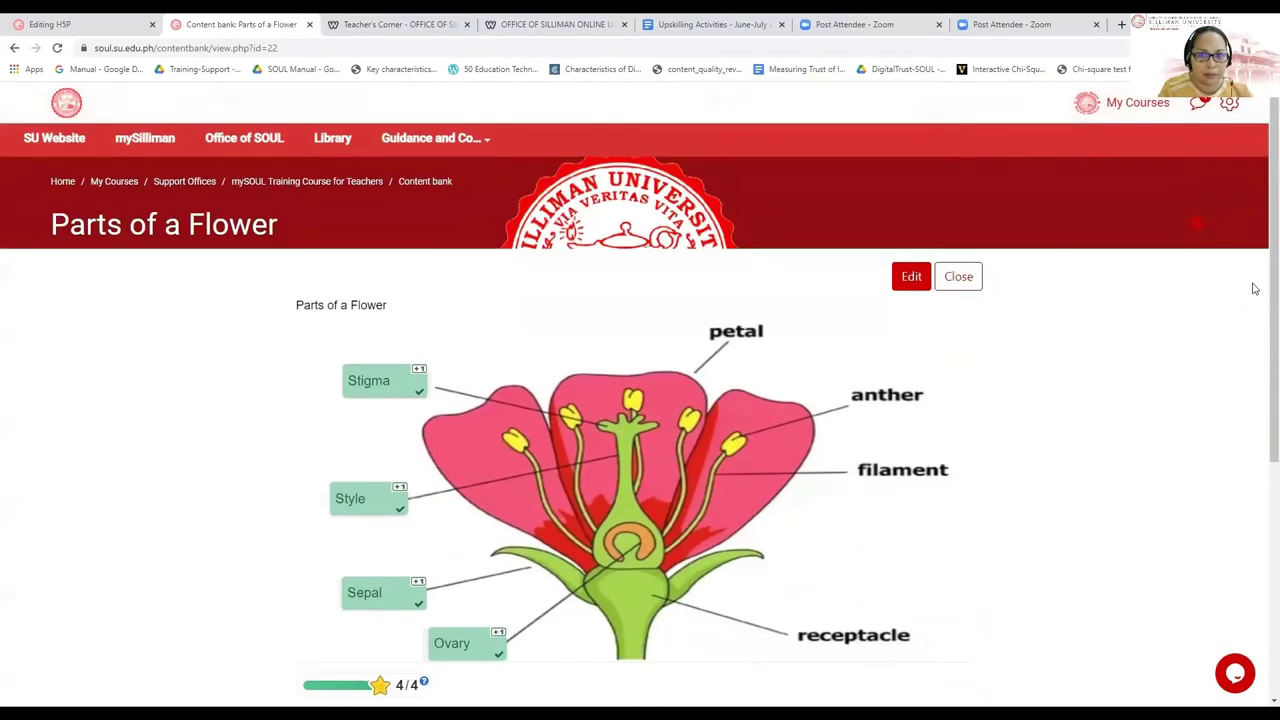
left_click(1199, 231)
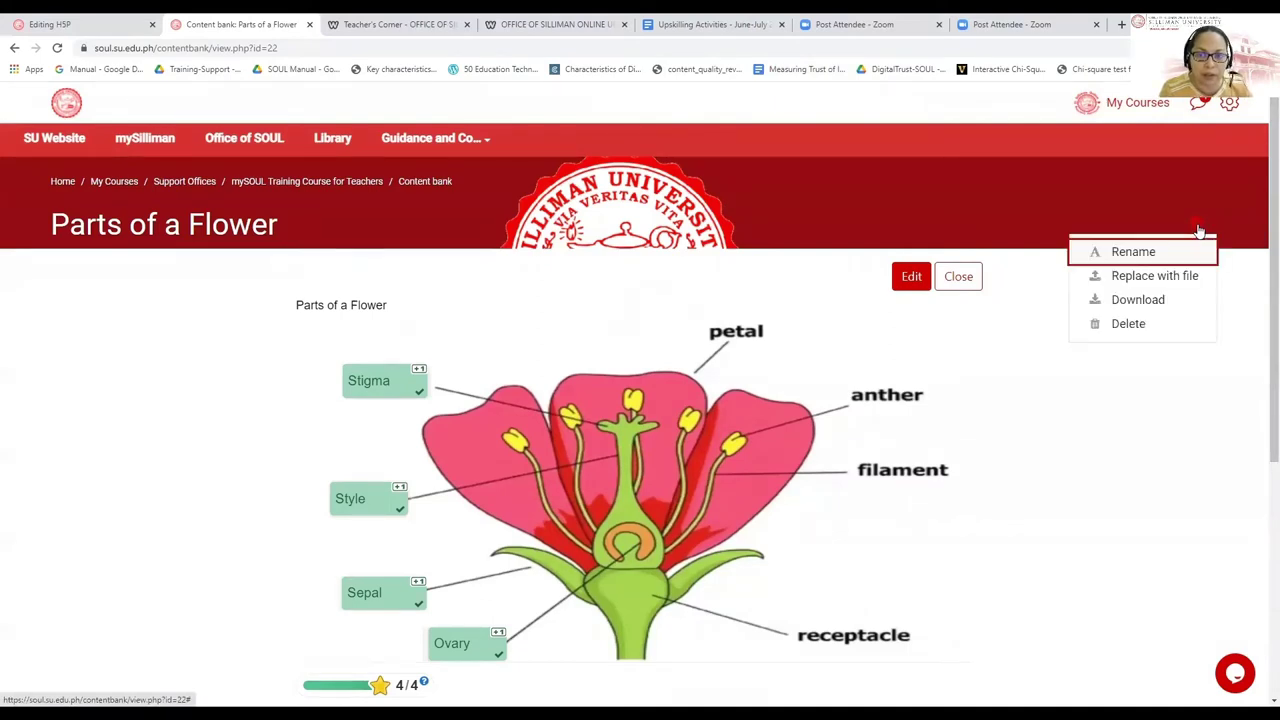
left_click(1155, 302)
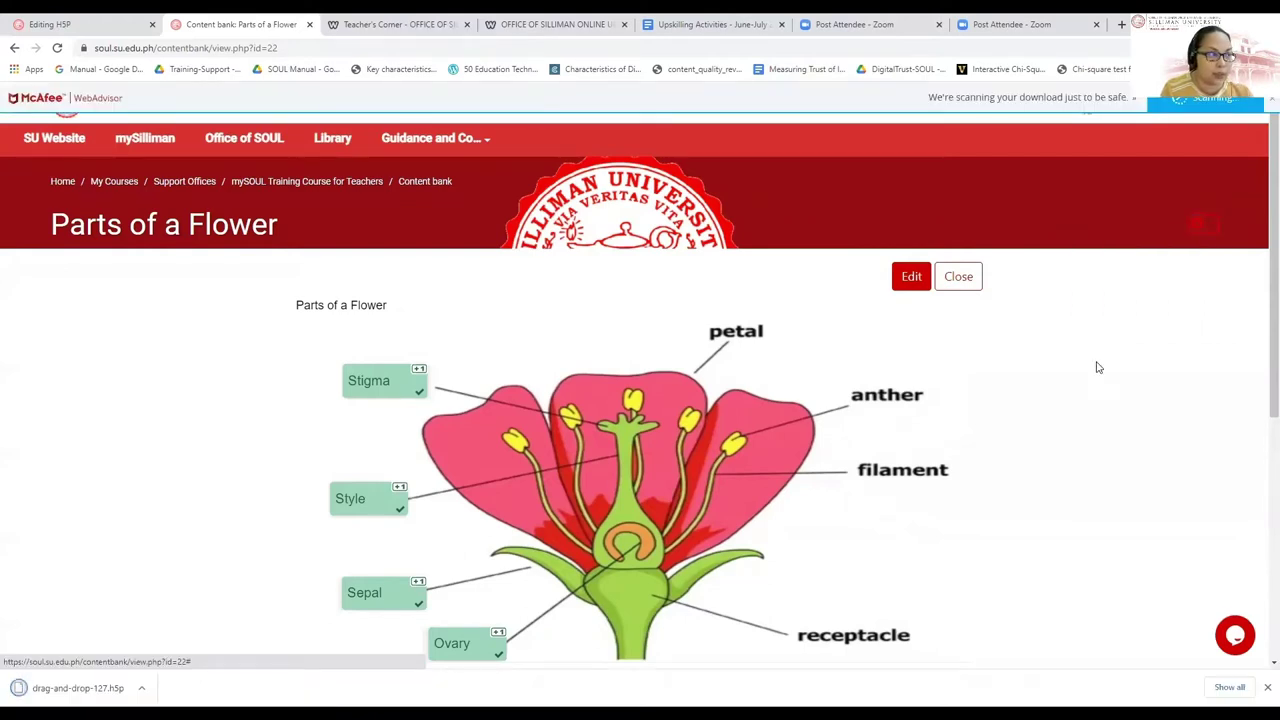
Add drag-and-drop-127.h5p as the package file of the H5P activity being edited, and save and display the activity
left_click(82, 30)
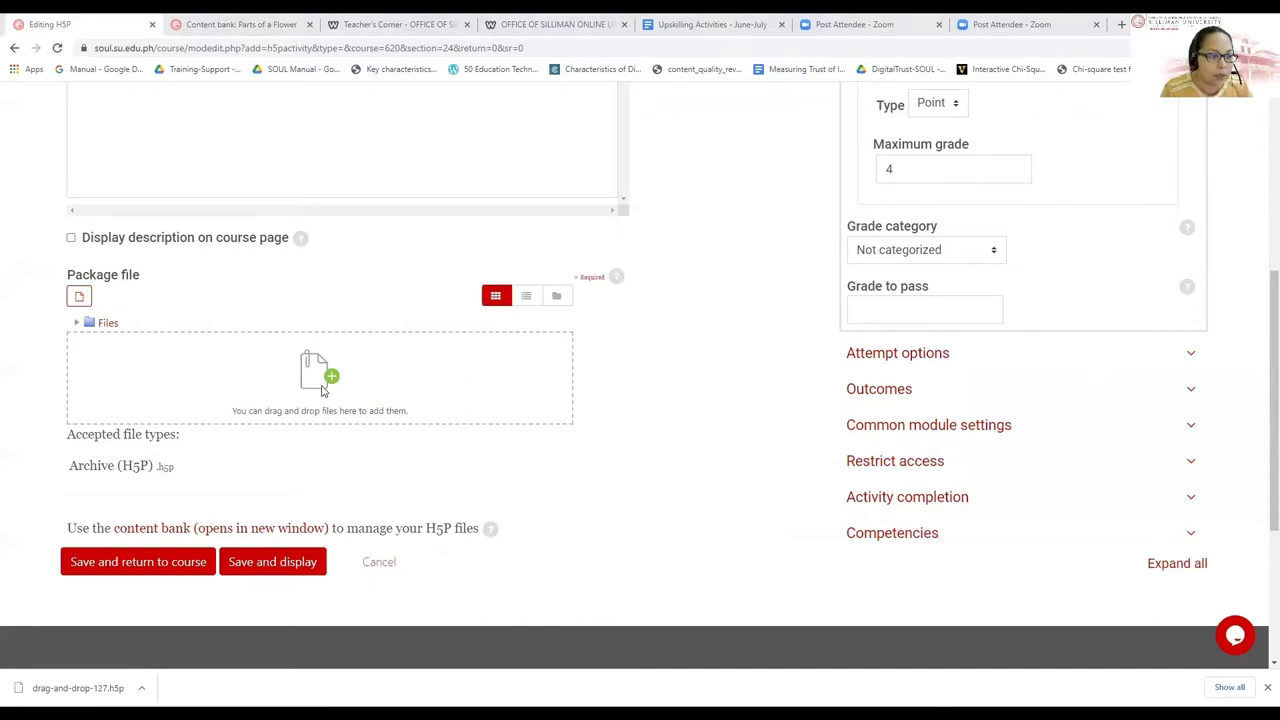
left_click_drag(322, 390, 322, 392)
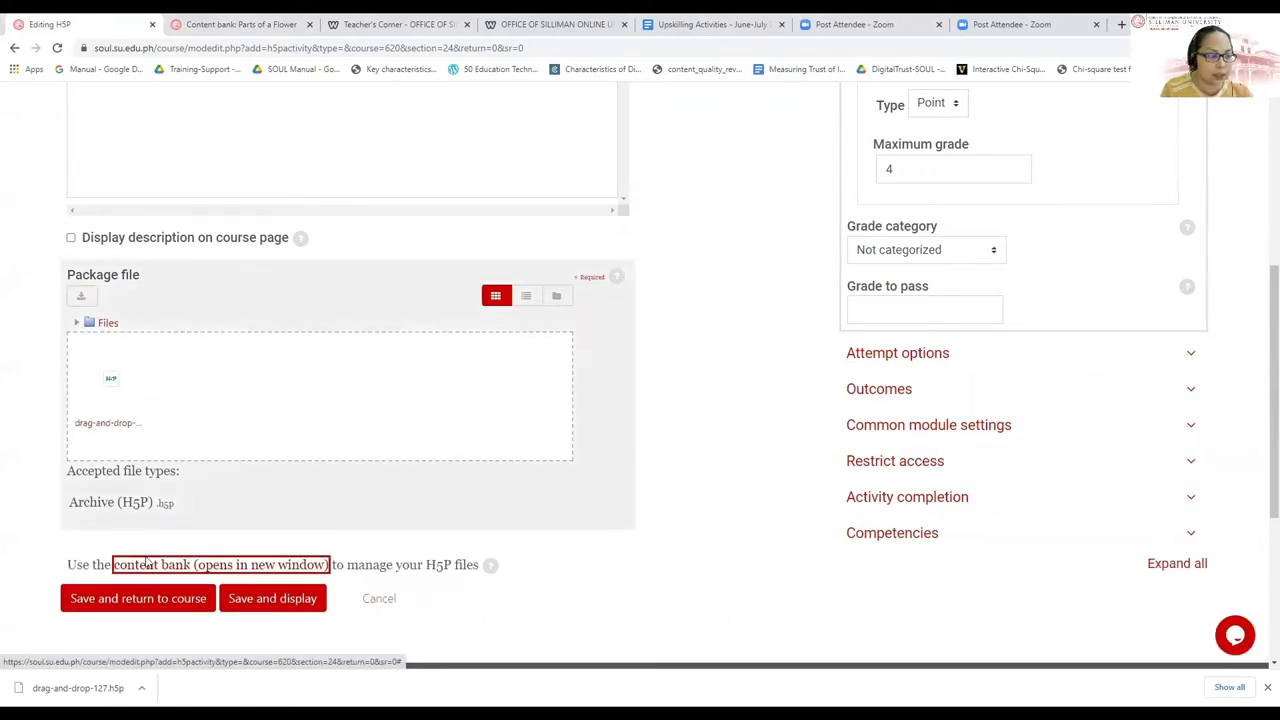
left_click(280, 603)
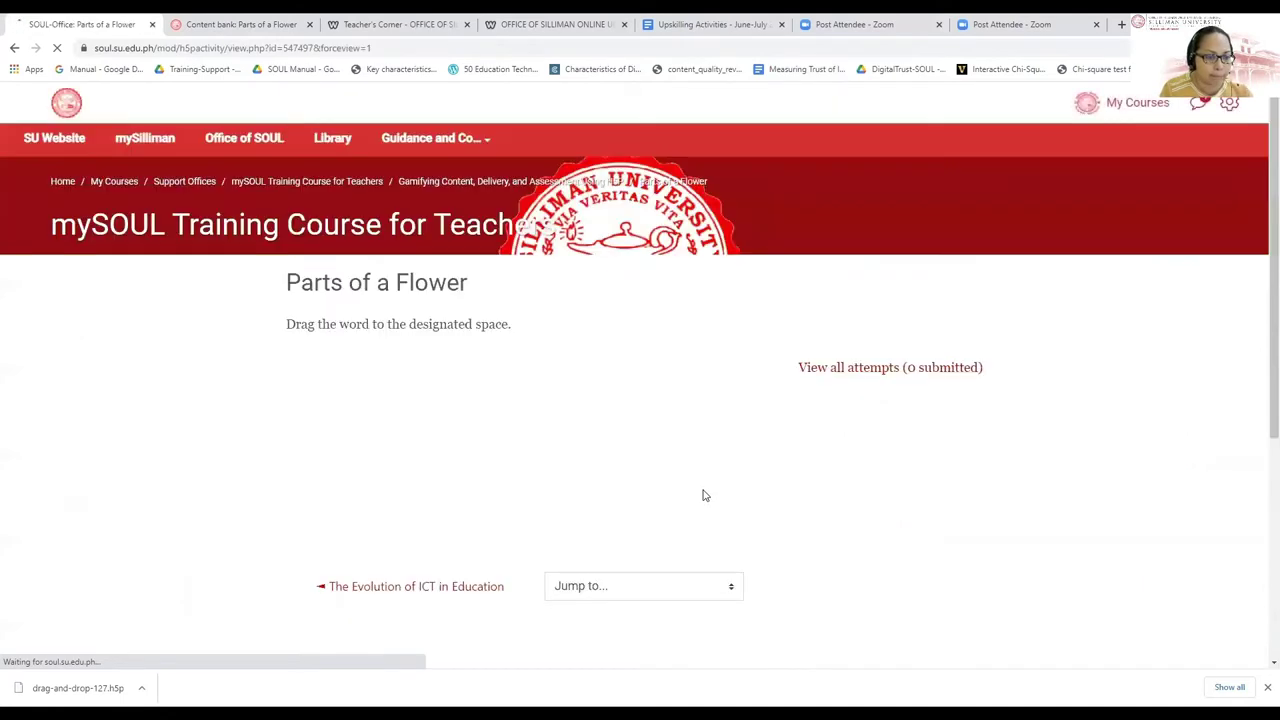
Try out the published activity by matching Ovary, Stigma, Style and Sepal to their drop zones and checking the answers
scroll(703, 494, "down", 2)
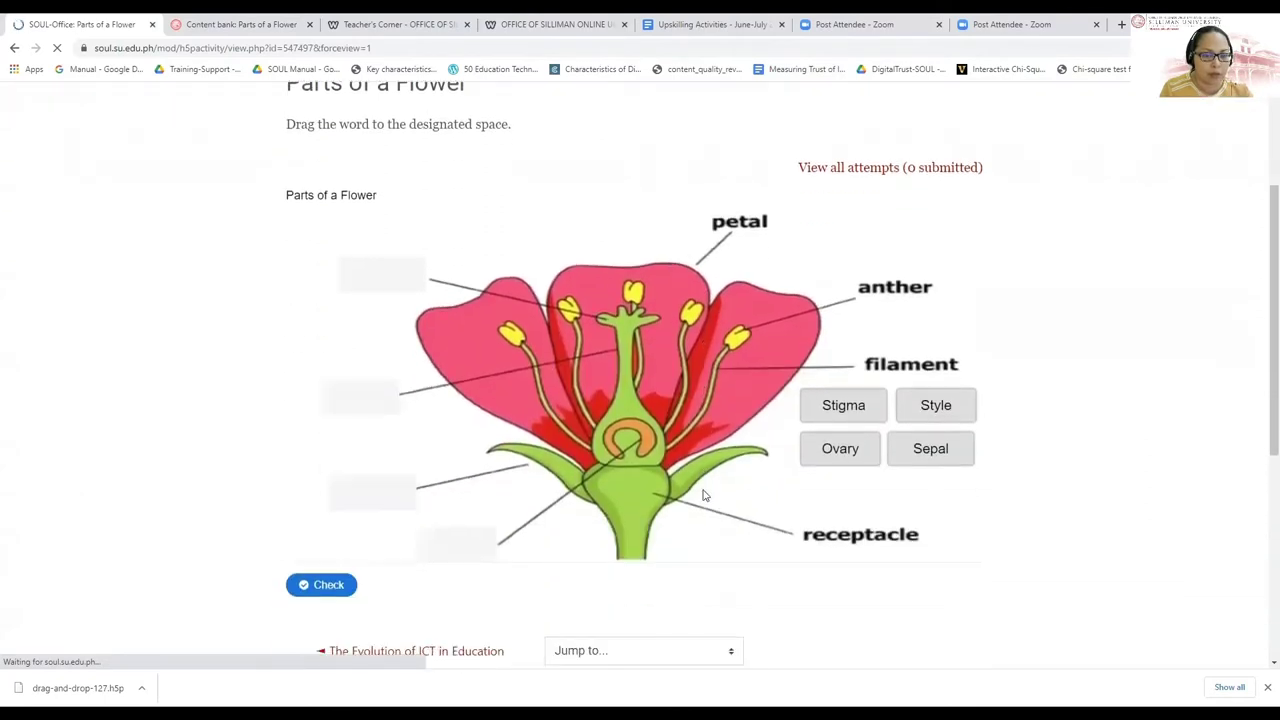
scroll(703, 494, "down", 1)
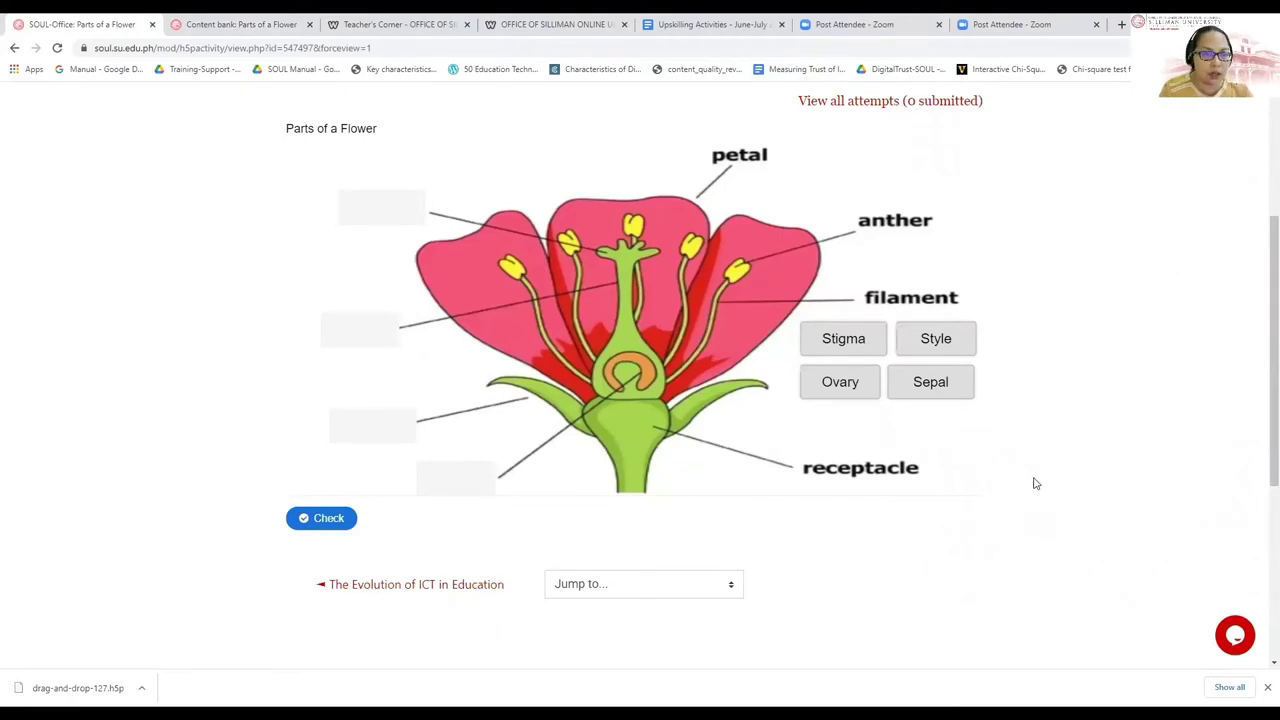
left_click_drag(851, 389, 467, 480)
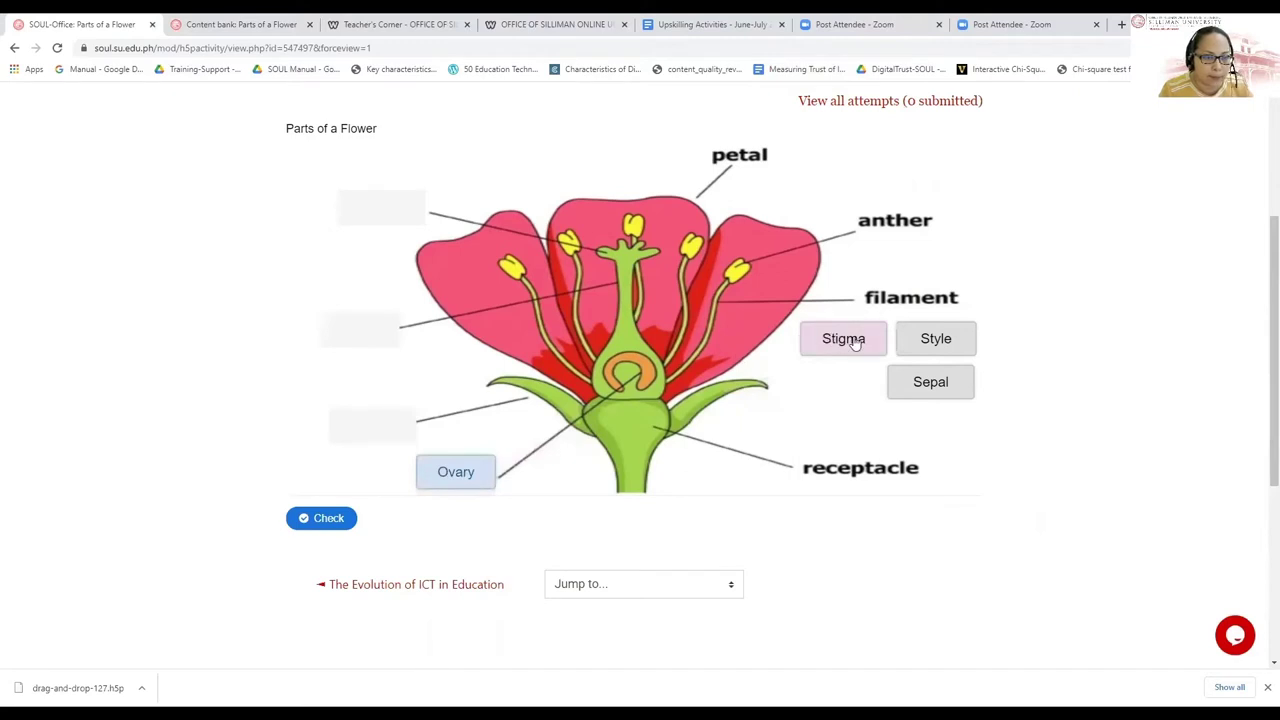
left_click_drag(855, 342, 390, 206)
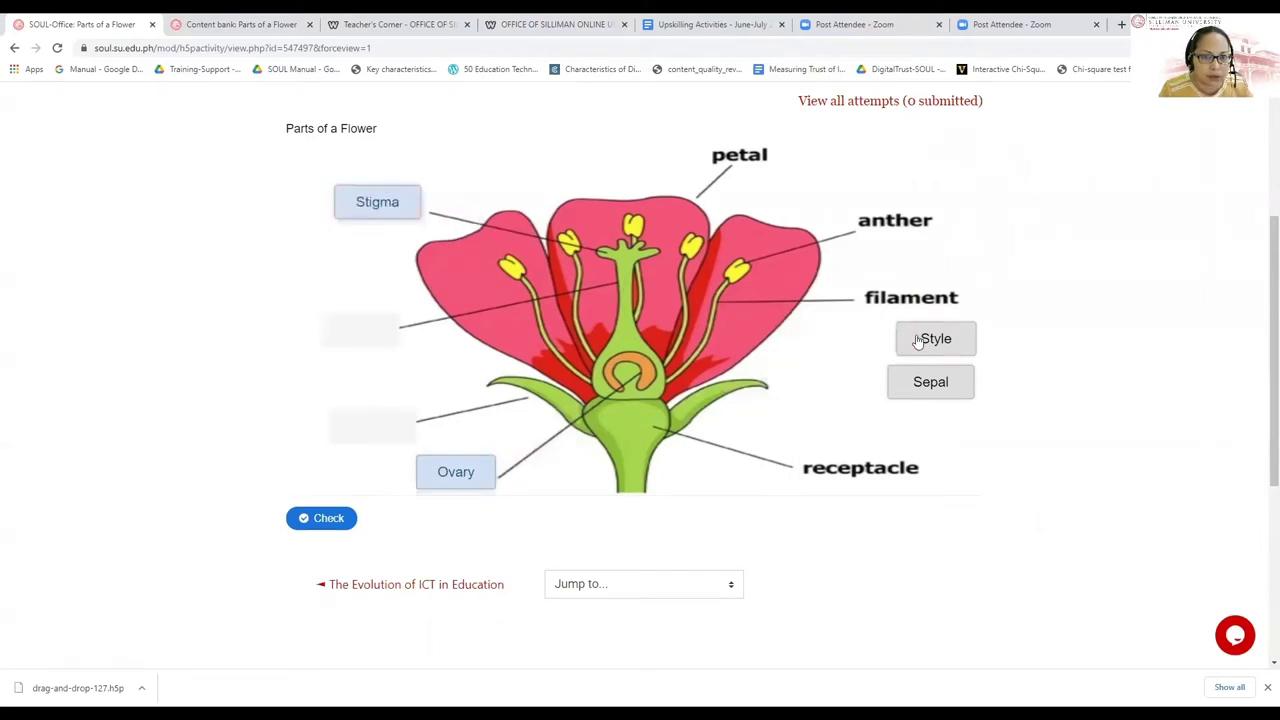
left_click_drag(917, 341, 349, 329)
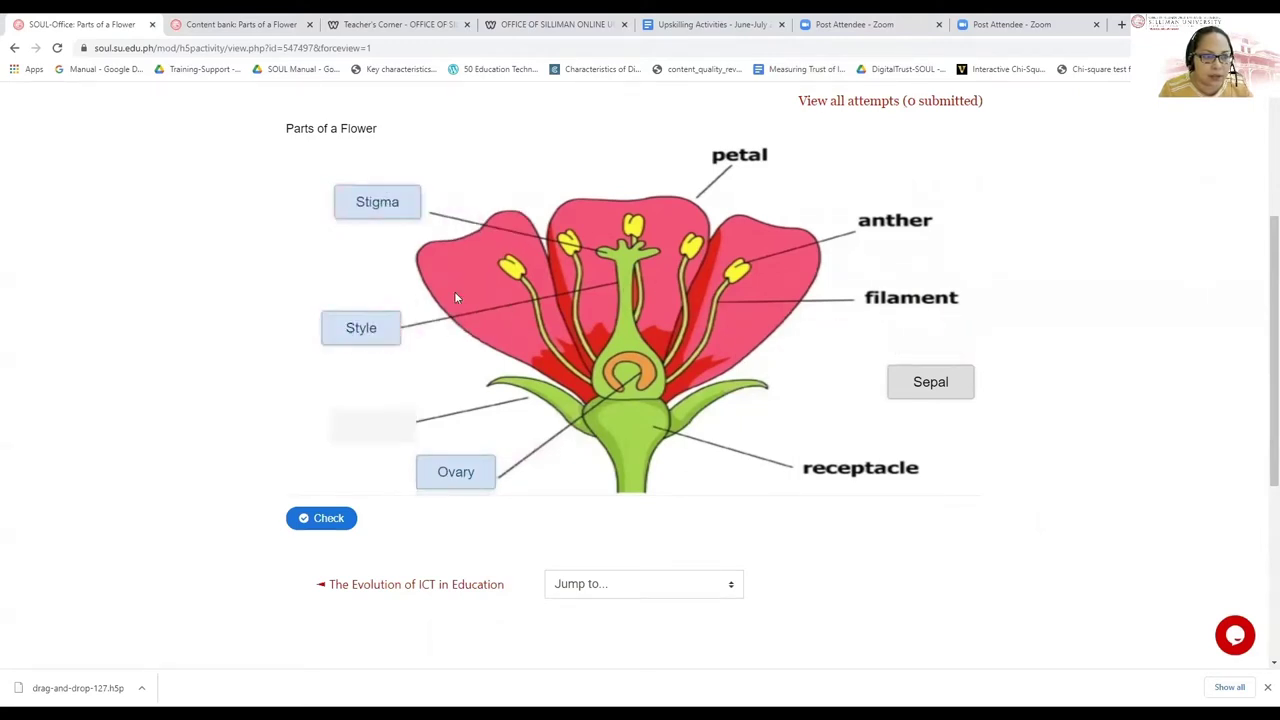
left_click_drag(390, 205, 393, 207)
left_click_drag(925, 385, 367, 430)
left_click(332, 518)
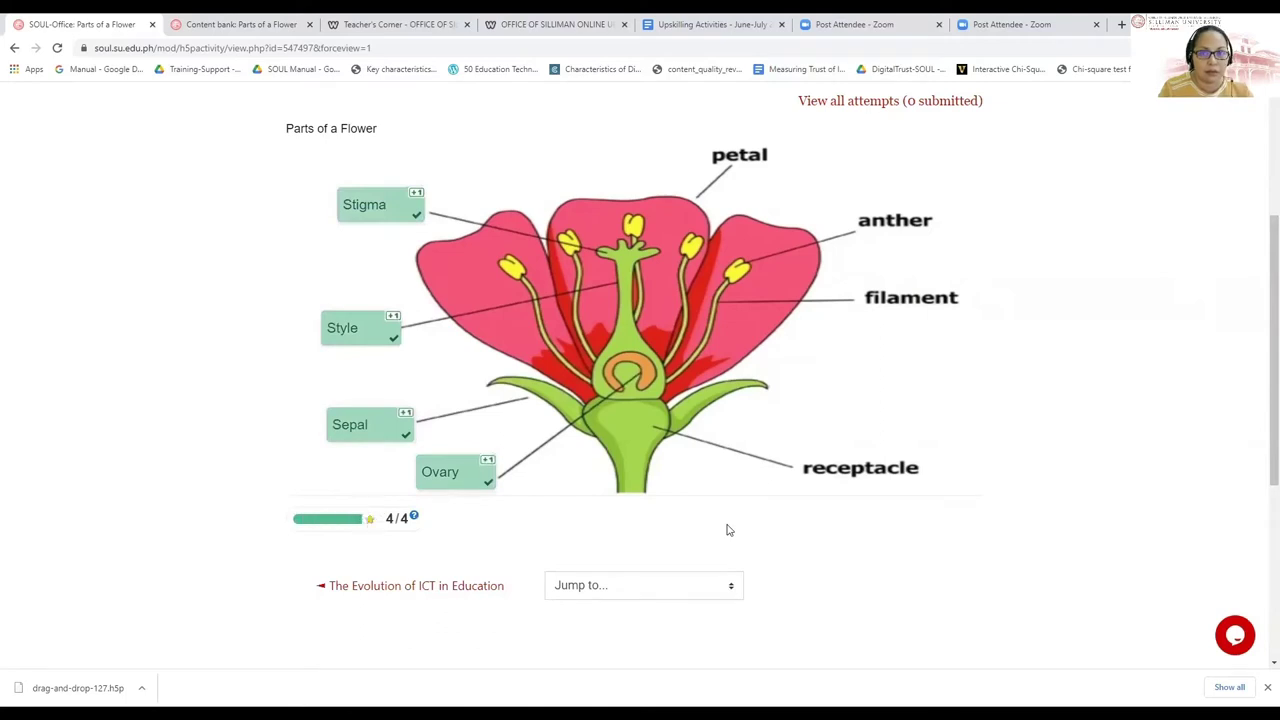
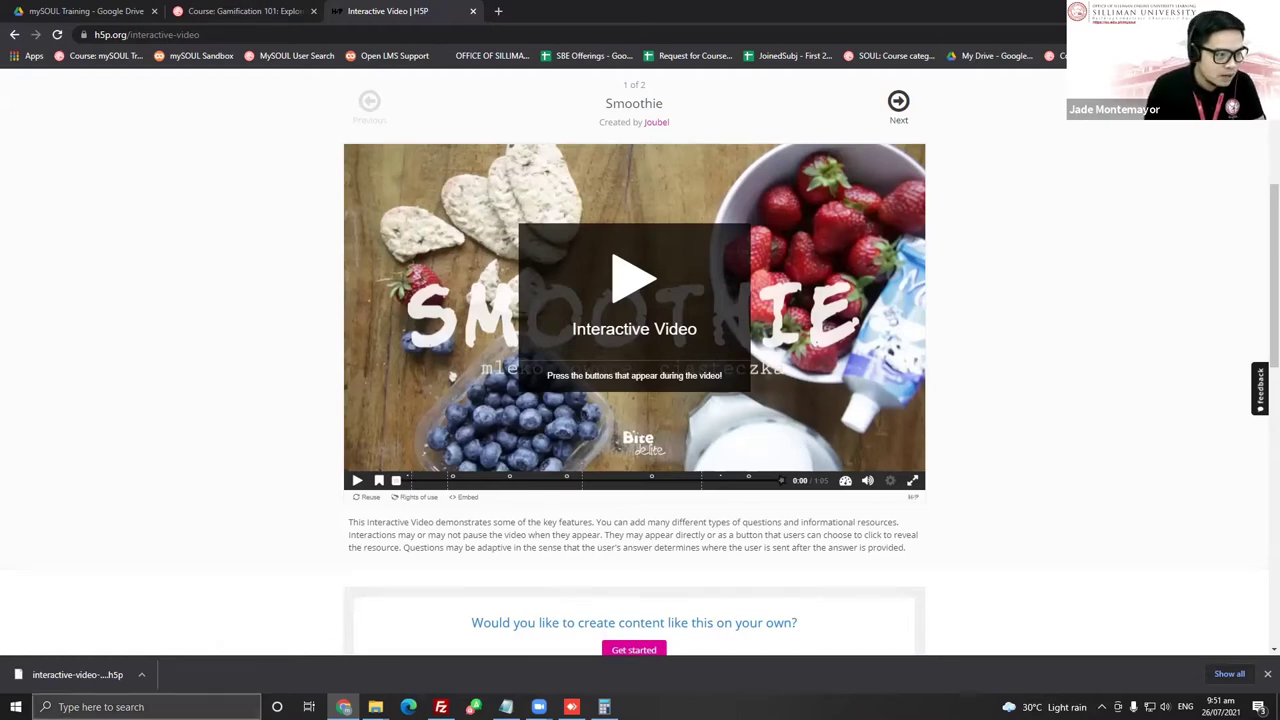
left_click(120, 706)
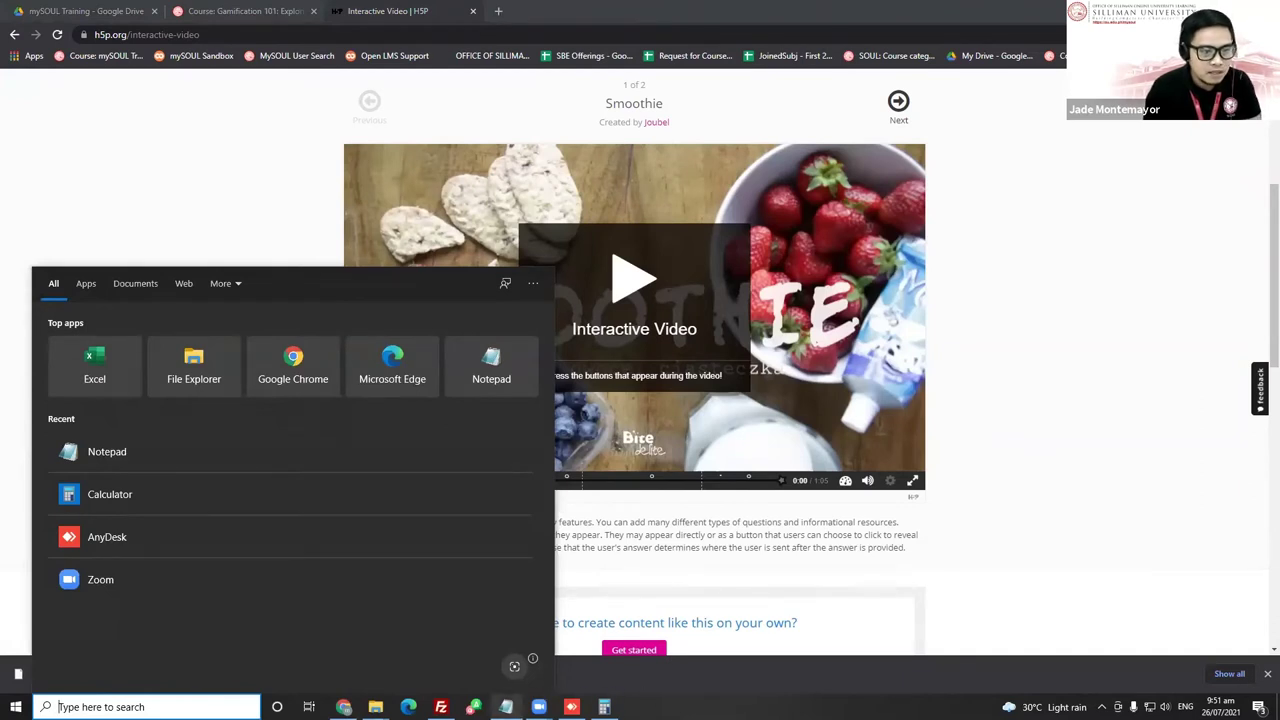
left_click(506, 706)
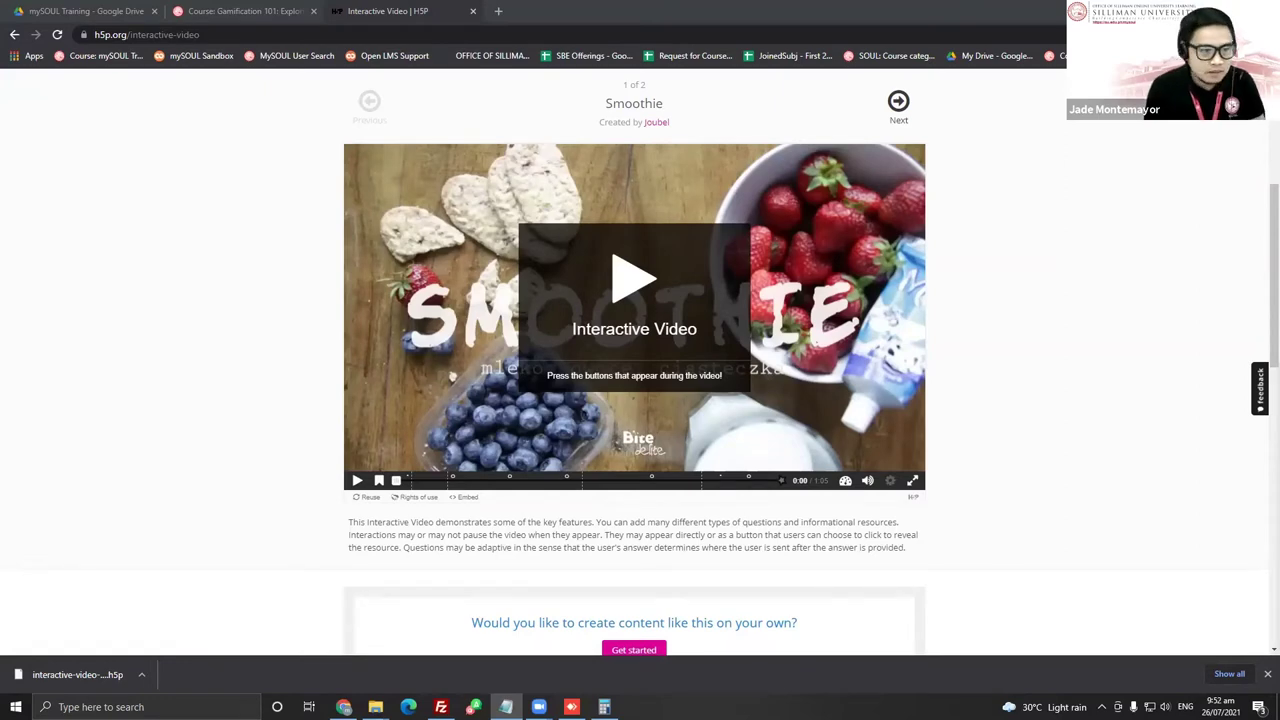
mouse_move(375, 707)
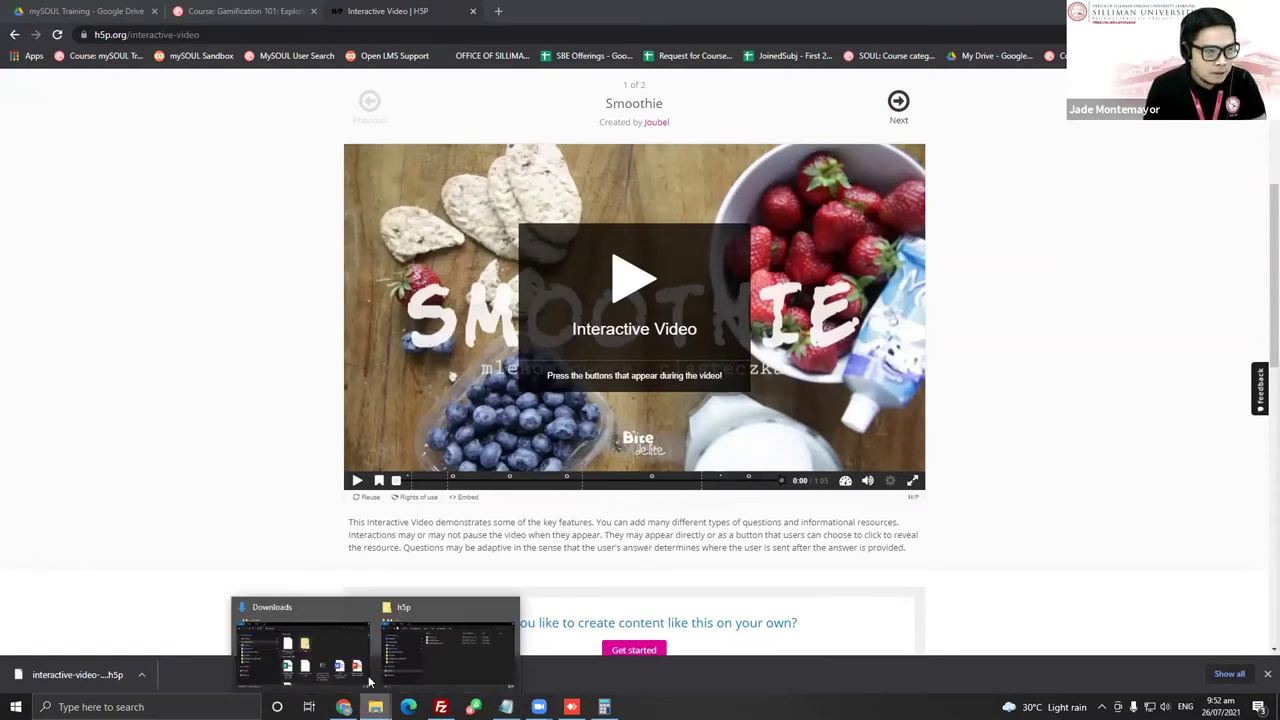
left_click(435, 648)
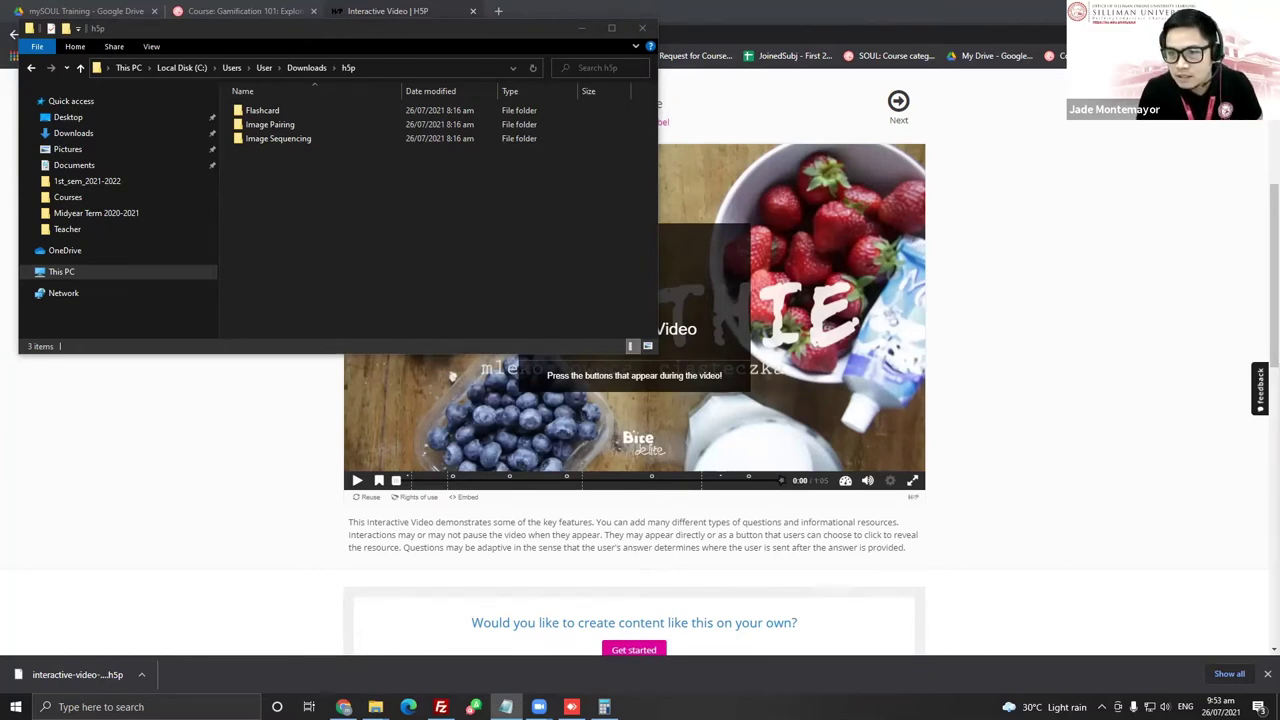
left_click(581, 27)
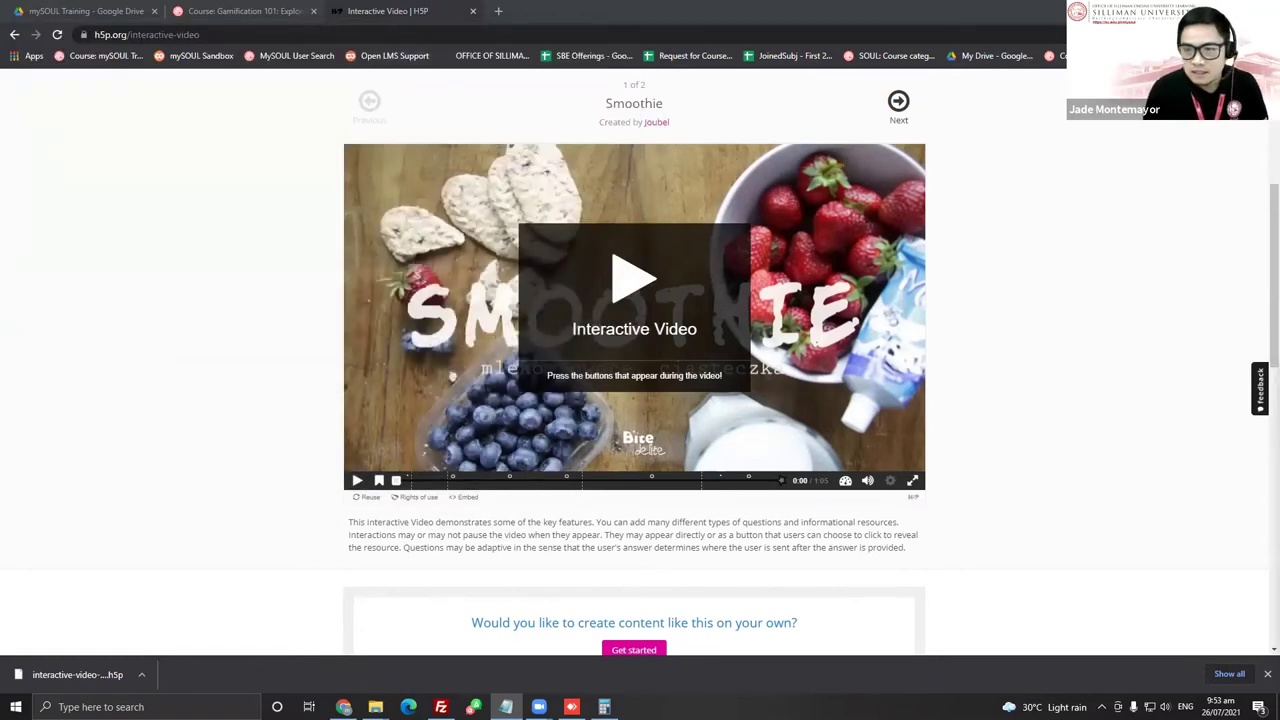
Open the H5P Examples and Downloads page and browse its featured items and content types
scroll(490, 363, "up", 4)
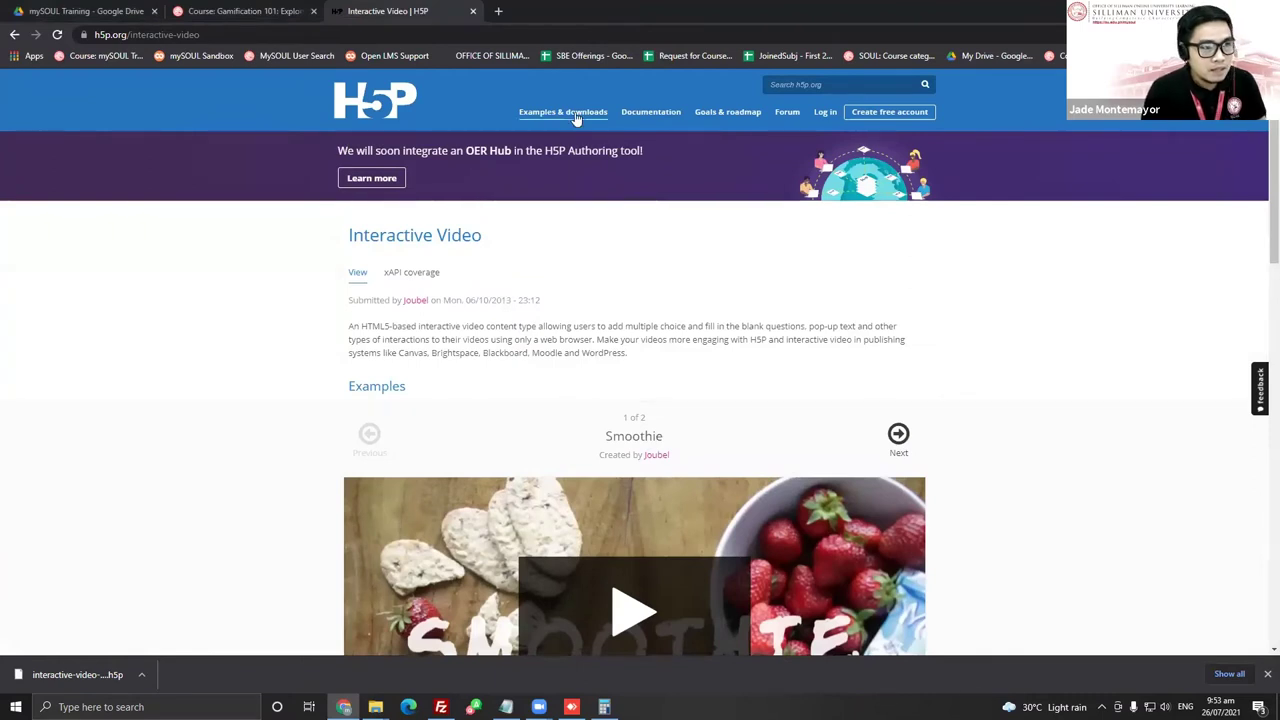
left_click(575, 113)
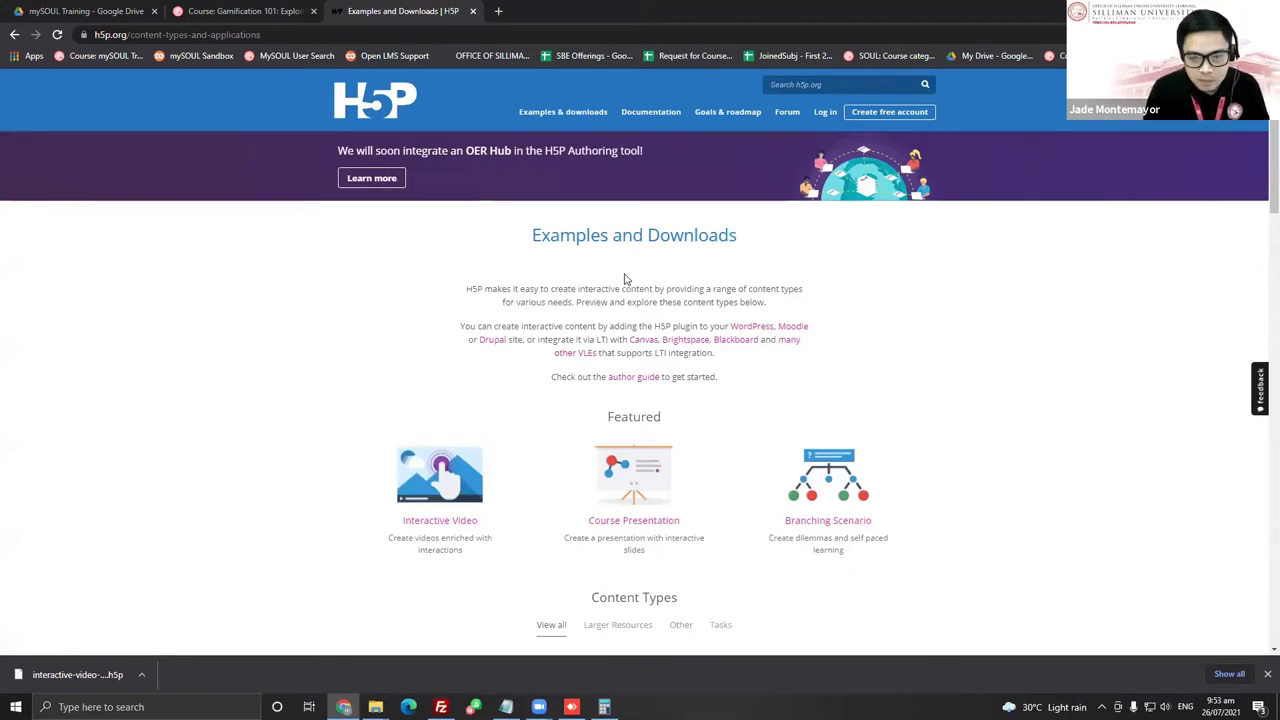
scroll(996, 473, "down", 2)
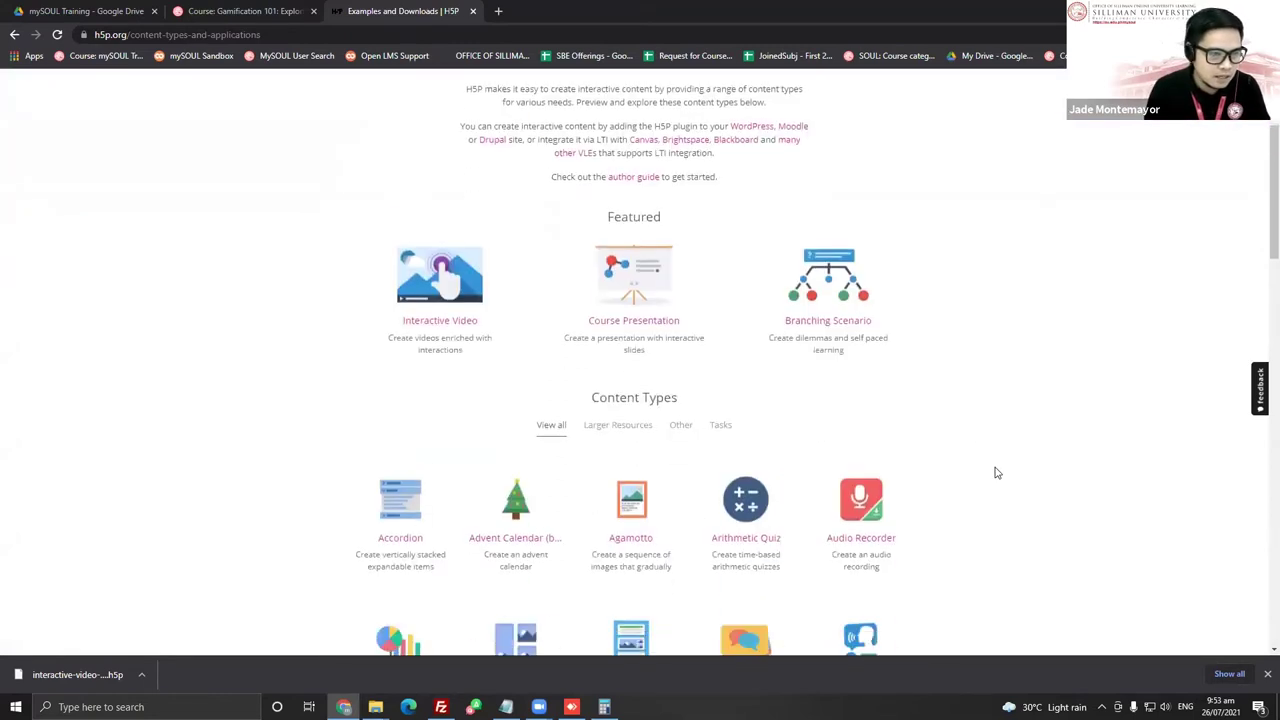
scroll(996, 470, "down", 1)
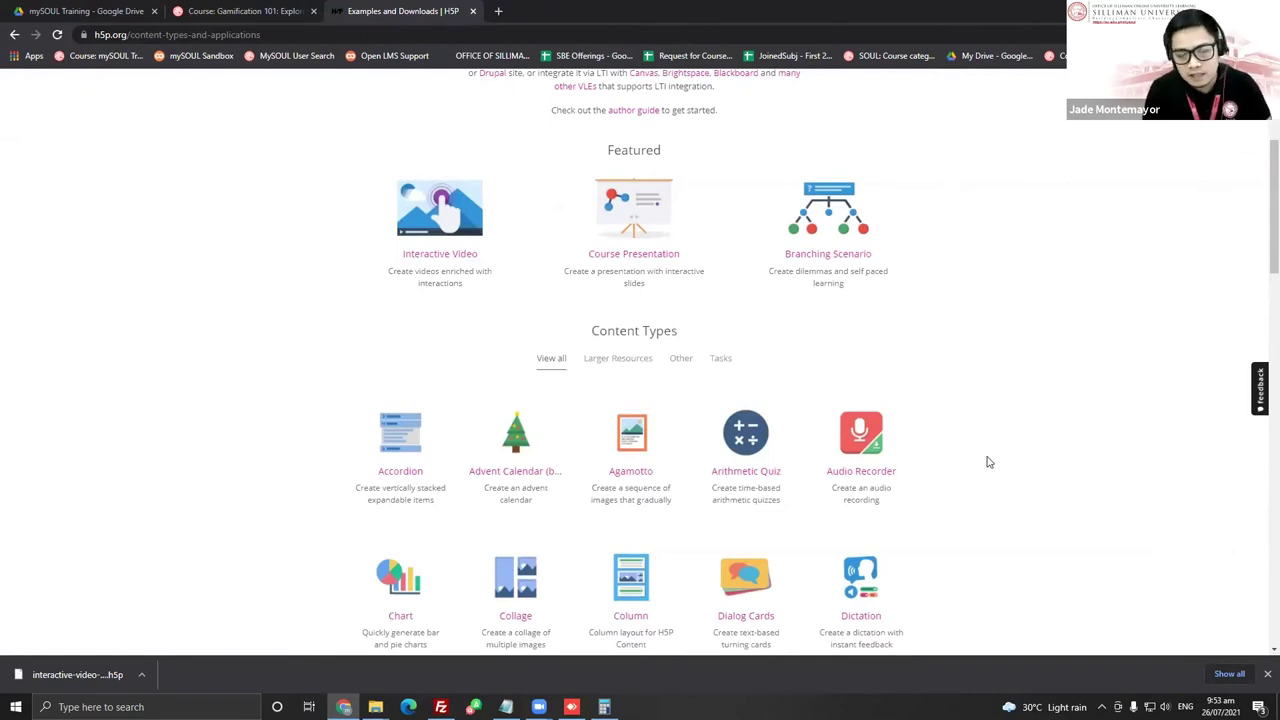
scroll(986, 465, "down", 2)
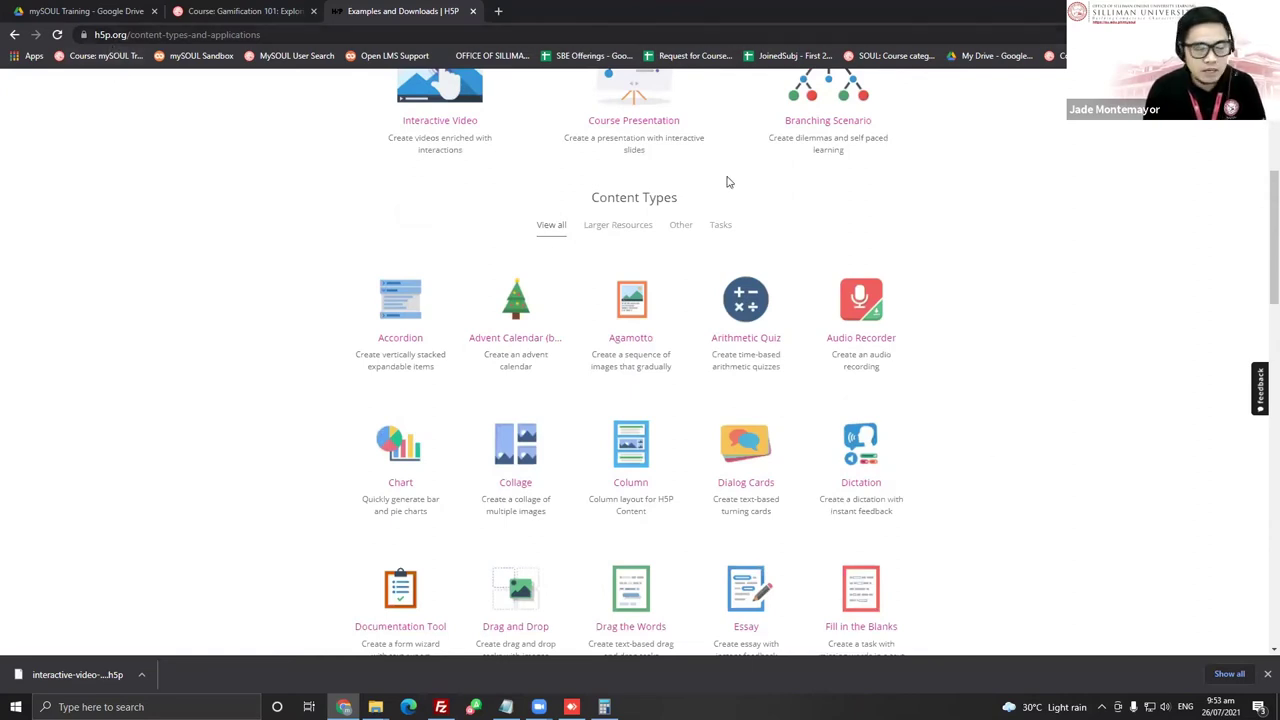
Go to the h5p.org home page and open the Examples and Downloads list of content types from there
left_click(285, 36)
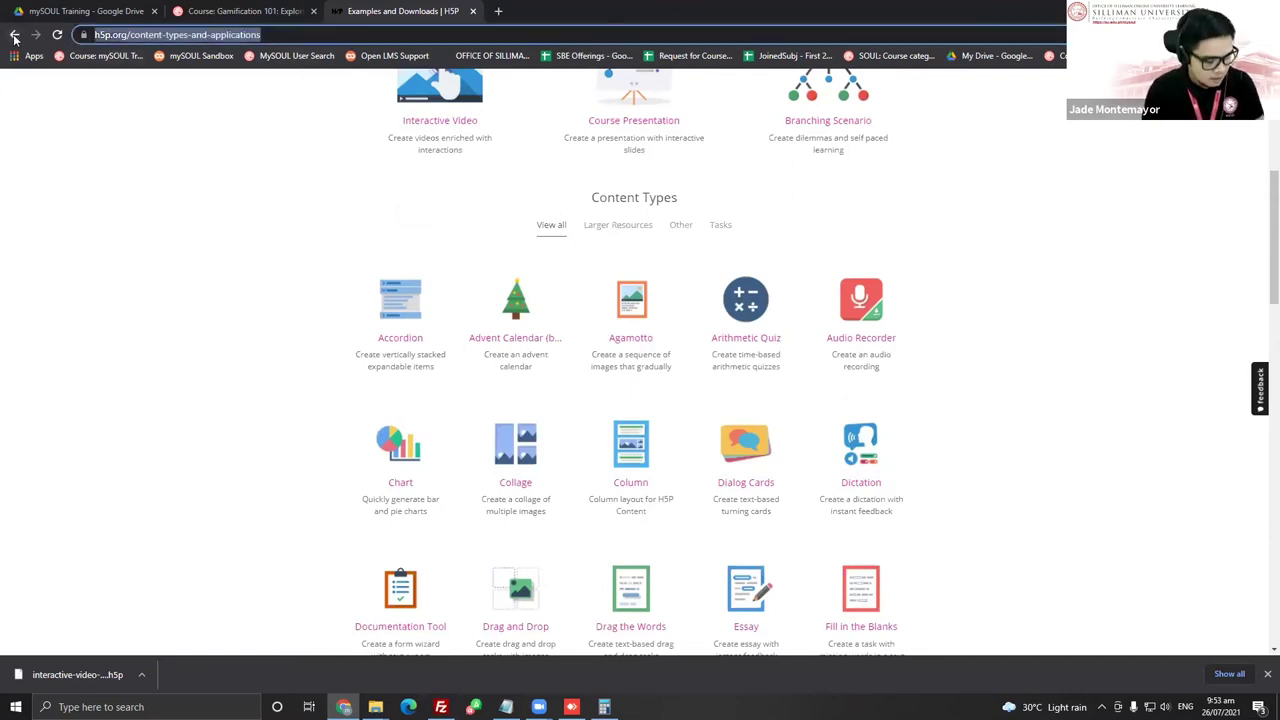
key("alt+Tab")
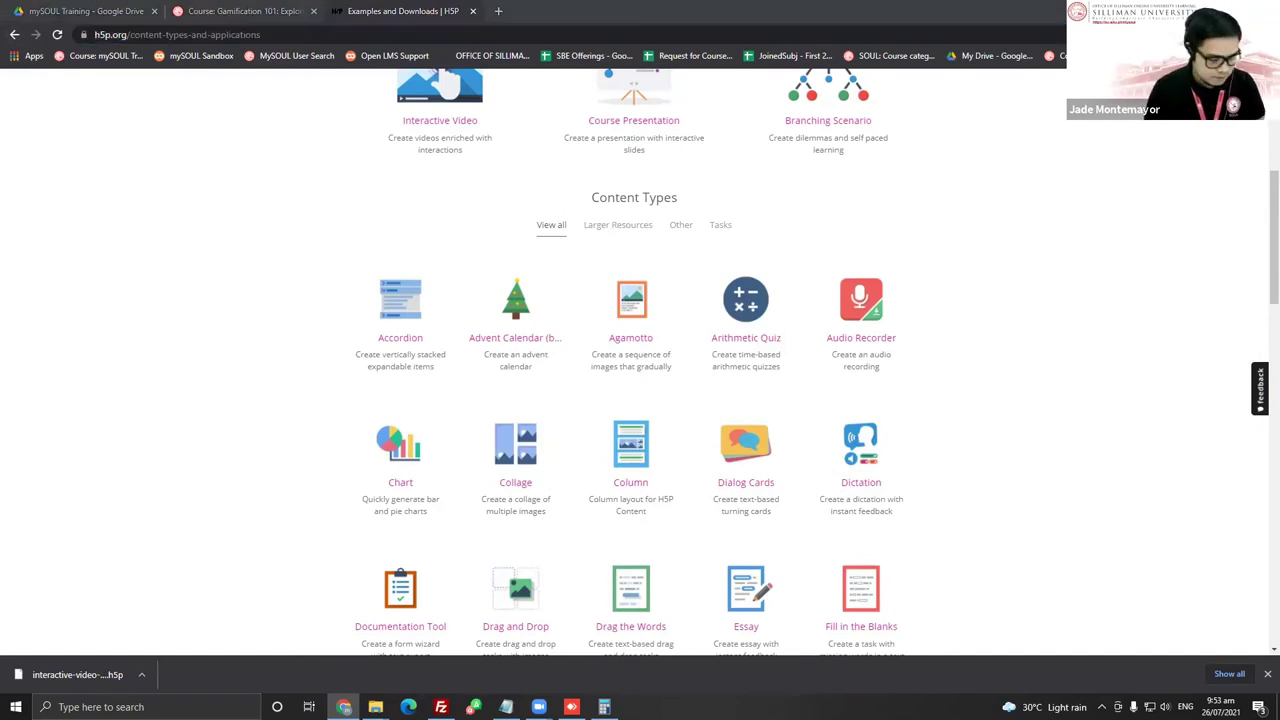
scroll(471, 314, "up", 3)
left_click_drag(290, 35, 157, 35)
key("BackSpace")
key("Return")
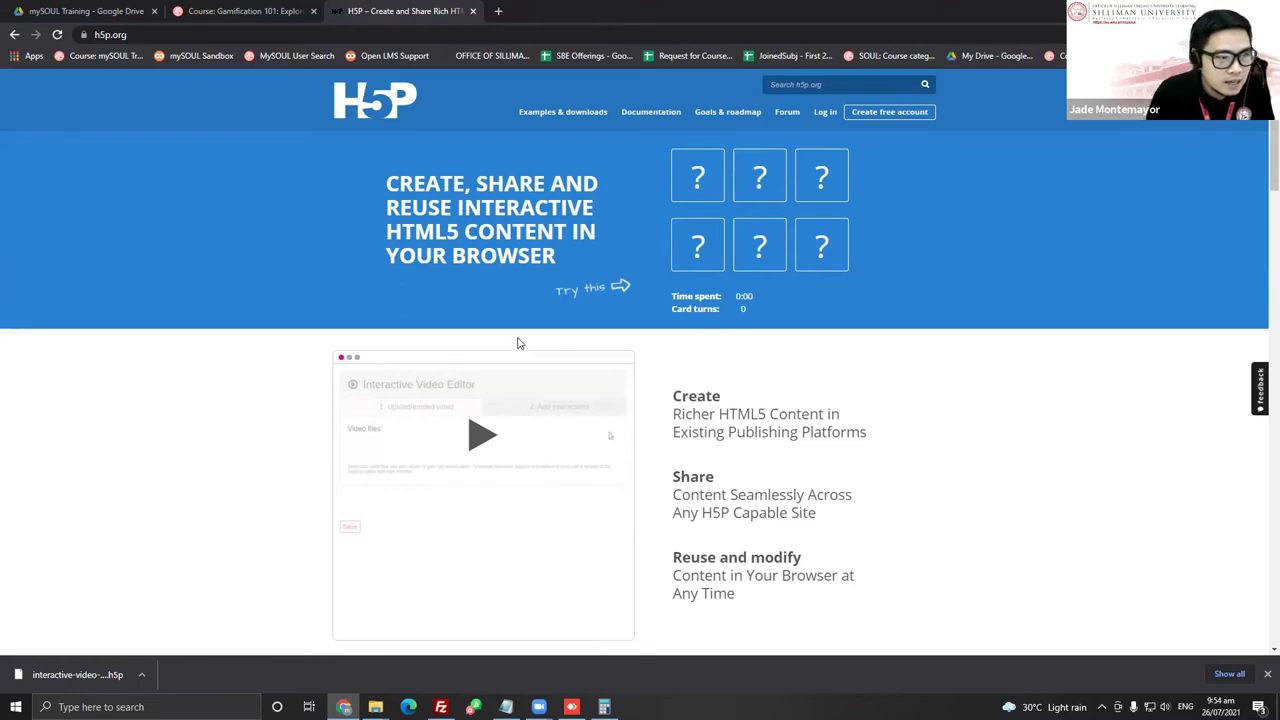
left_click(588, 121)
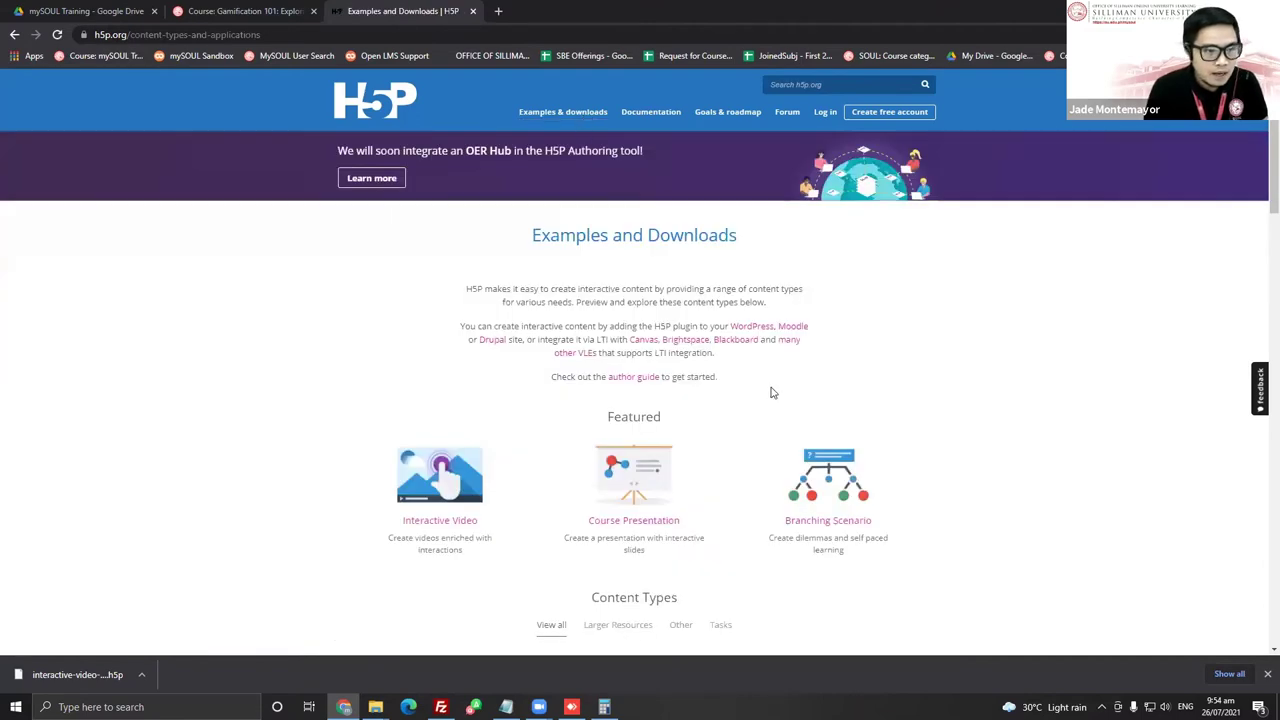
scroll(805, 378, "down", 5)
scroll(810, 374, "down", 1)
scroll(815, 395, "down", 1)
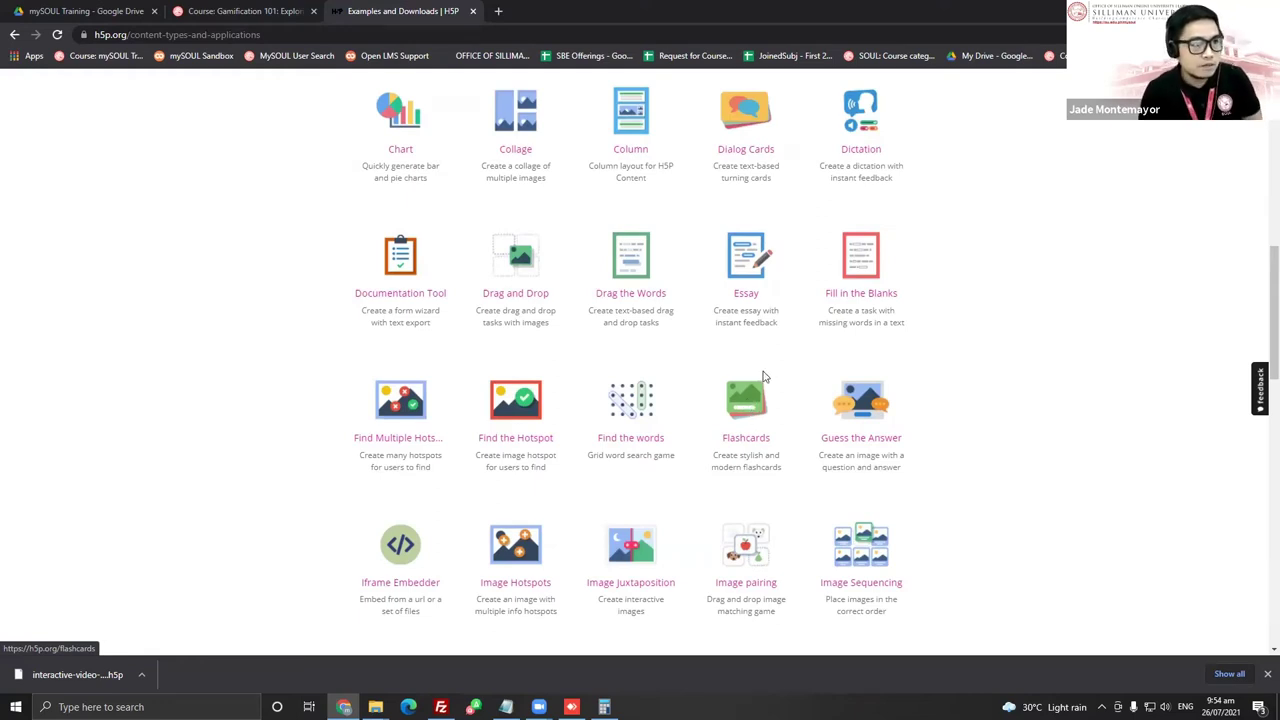
Open the Flashcards content type and look over its Simple Quiz Example
left_click(750, 405)
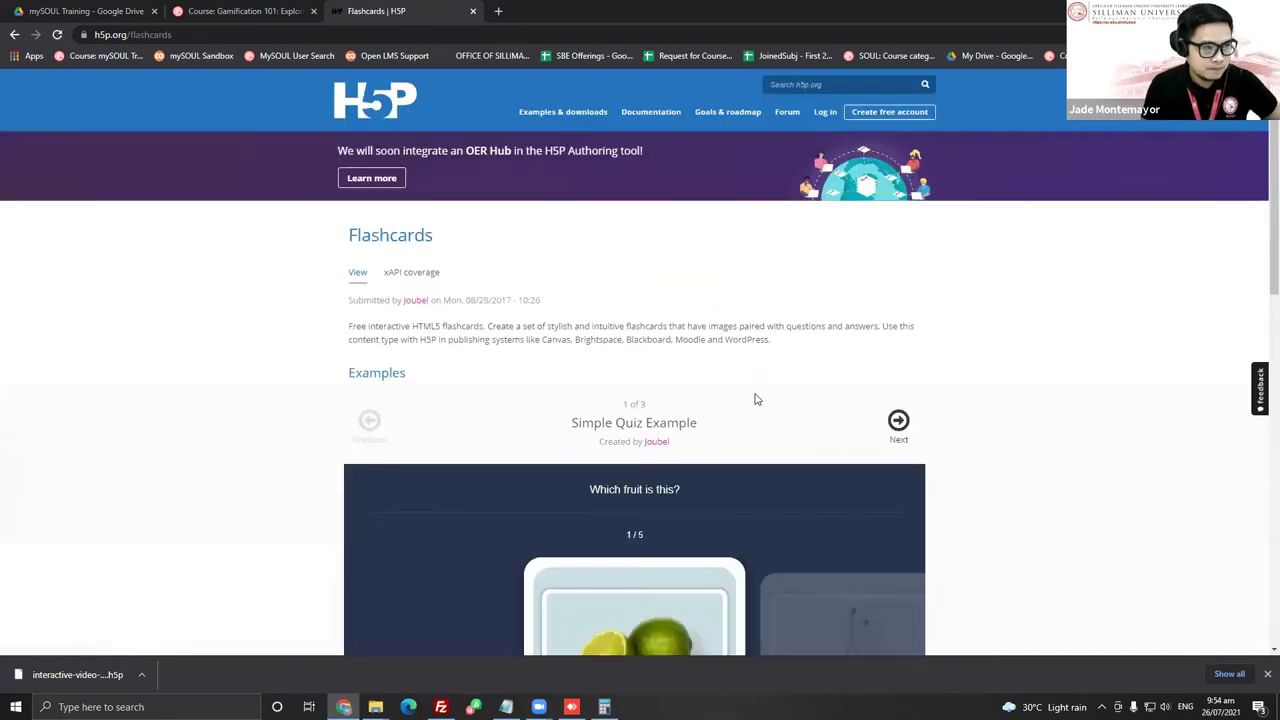
scroll(763, 389, "down", 1)
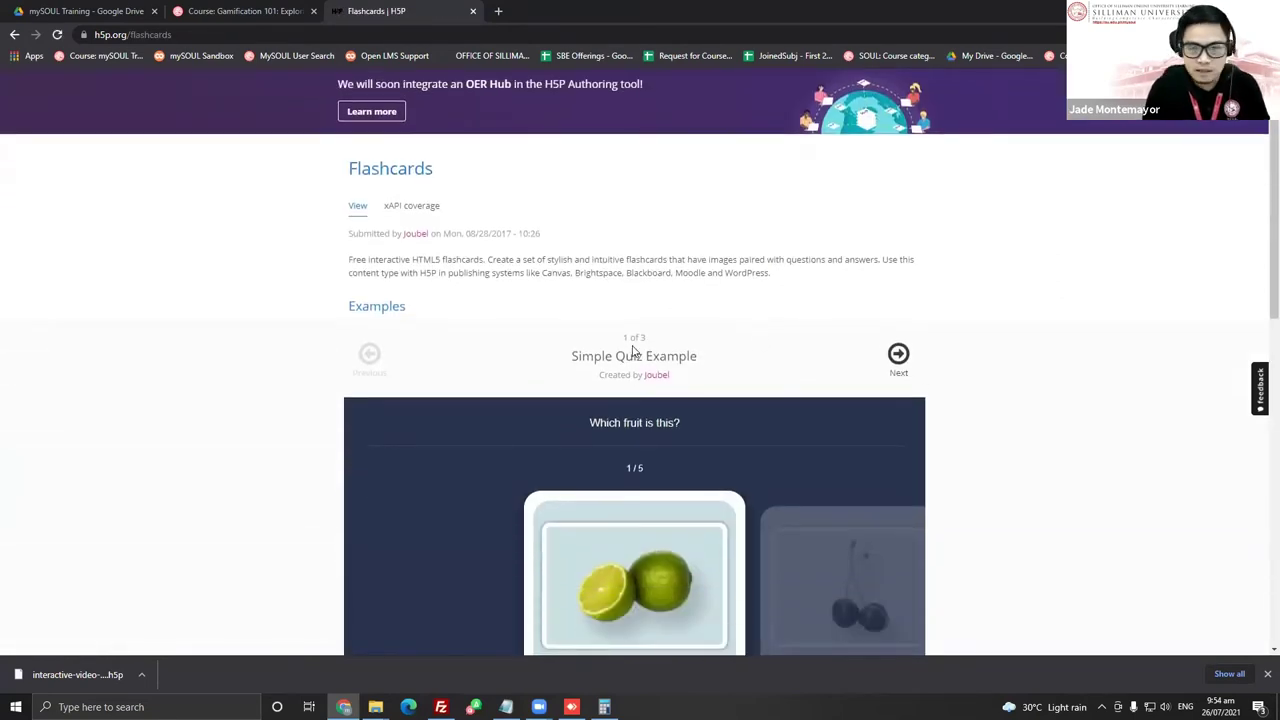
scroll(665, 389, "down", 1)
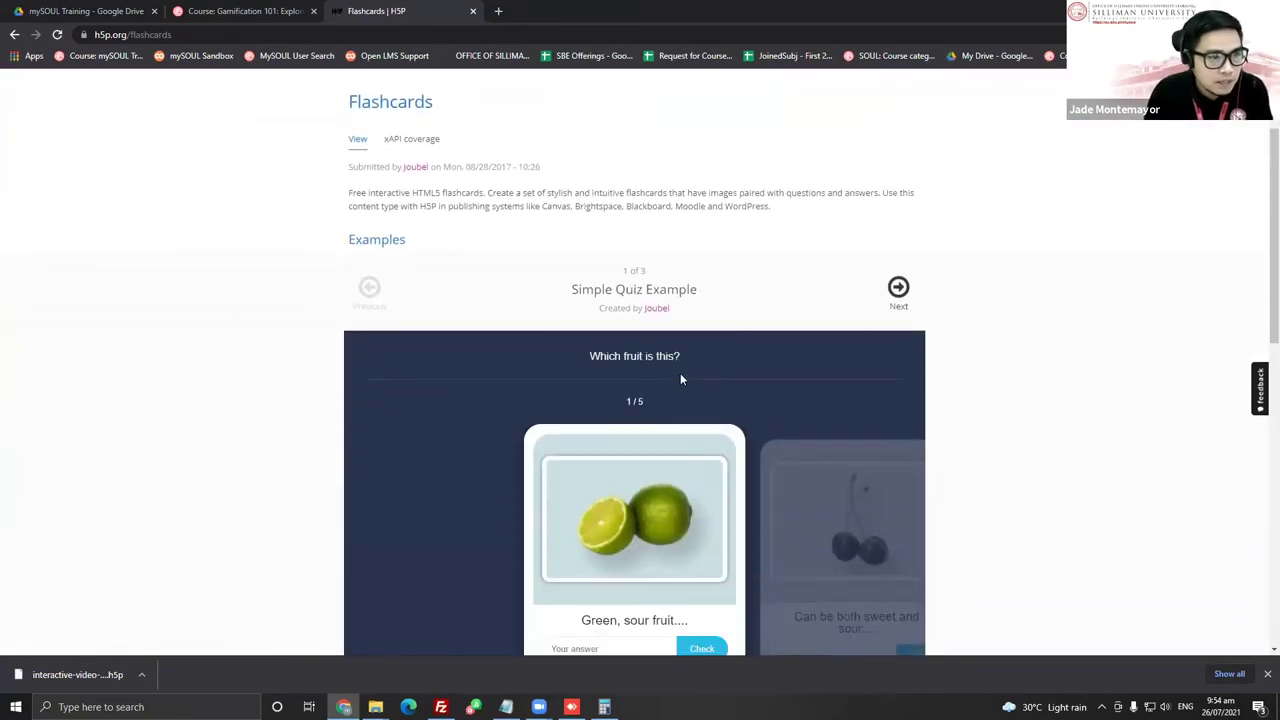
scroll(773, 360, "down", 1)
scroll(774, 356, "down", 2)
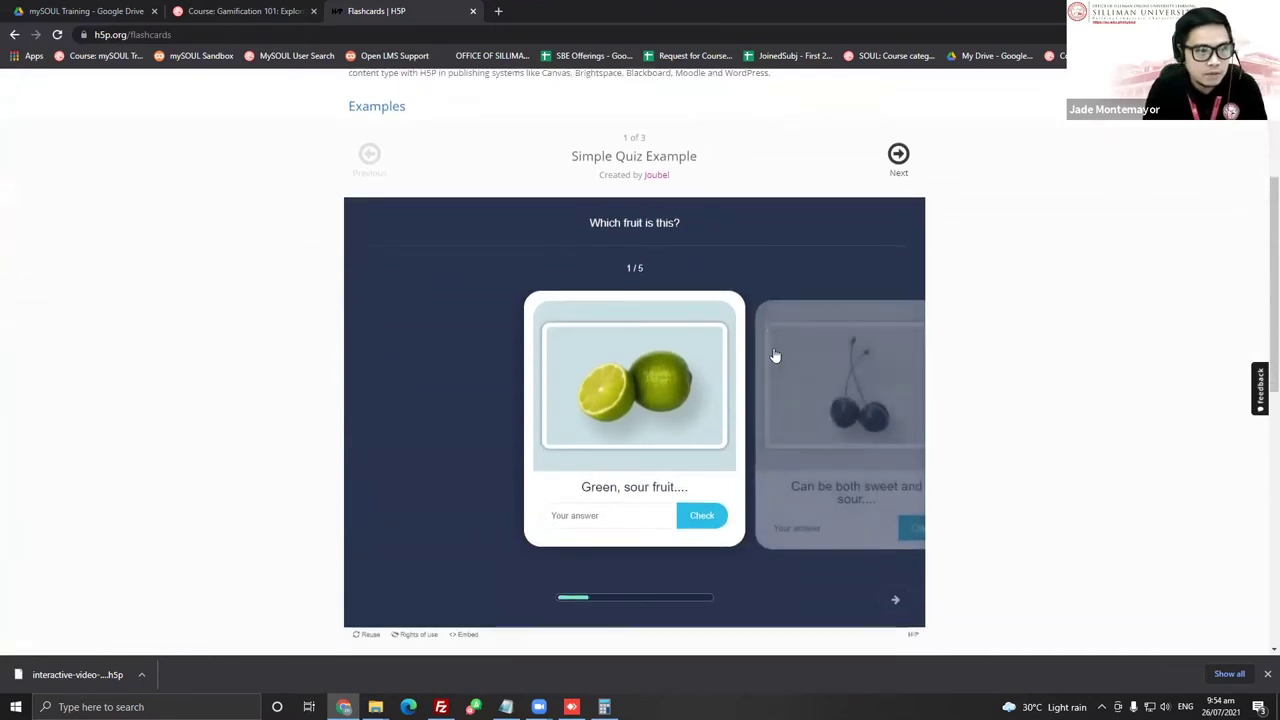
scroll(792, 395, "down", 1)
scroll(792, 392, "up", 1)
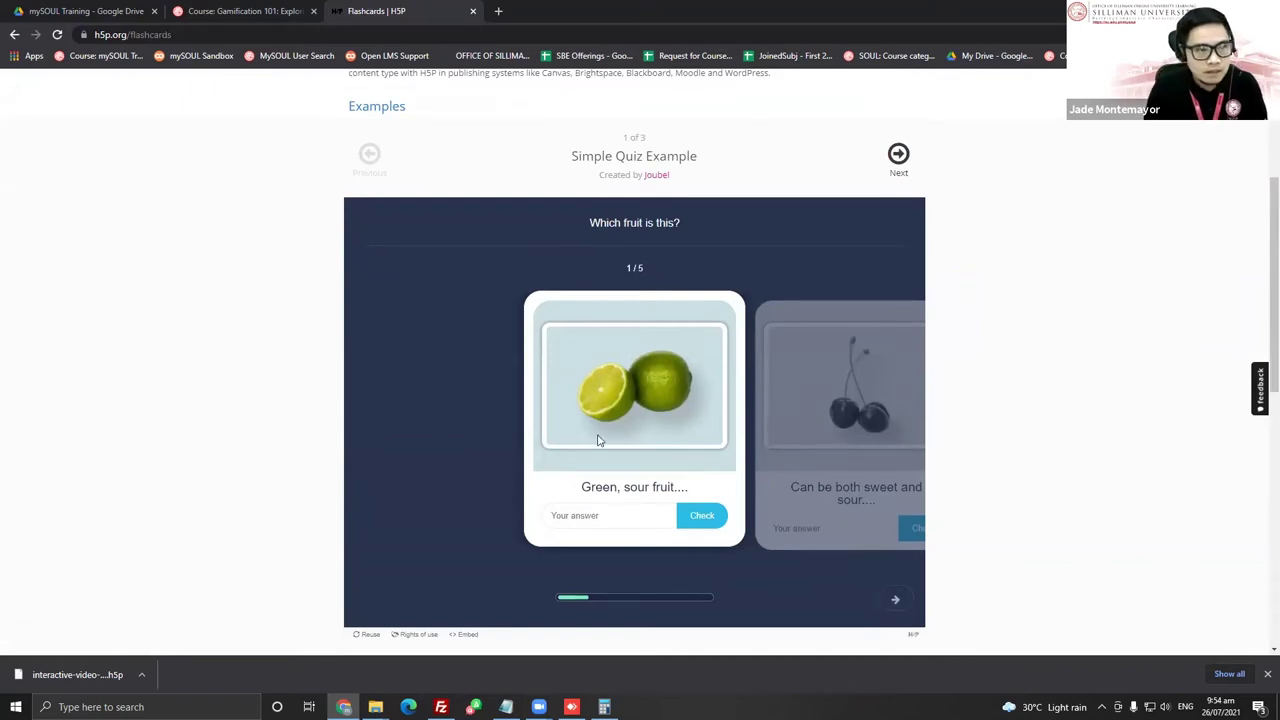
Open the Drag and Drop content type and try its simple example by placing Vaccinium, Fragaria and Rubus on the strawberry image
left_click(14, 35)
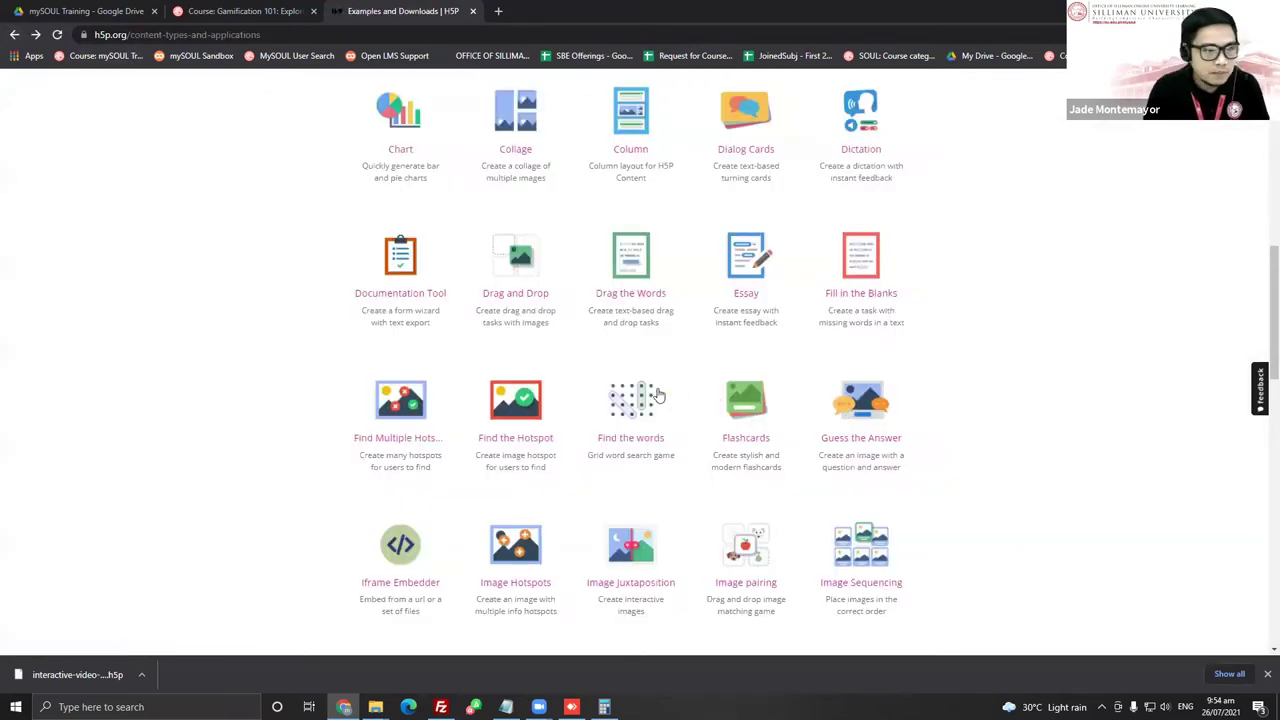
left_click(514, 263)
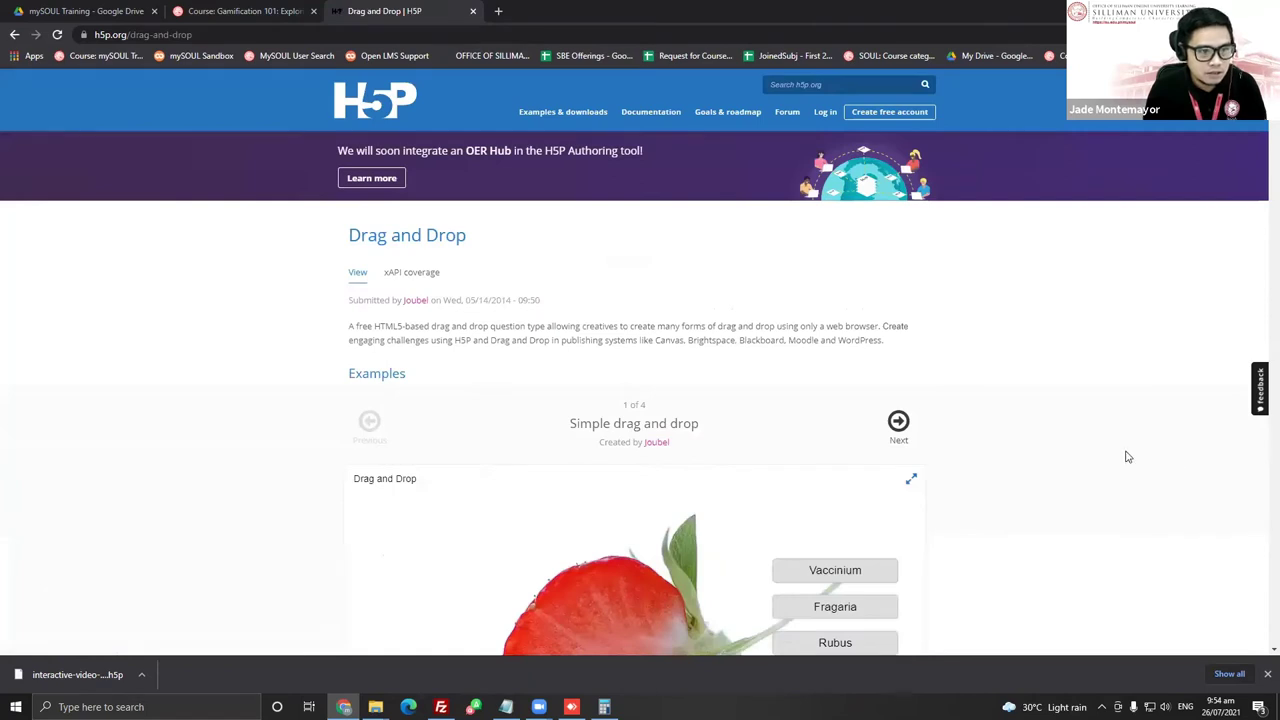
scroll(1046, 402, "down", 3)
left_click_drag(855, 309, 648, 345)
left_click_drag(819, 355, 598, 458)
left_click_drag(840, 390, 578, 380)
left_click_drag(469, 358, 468, 352)
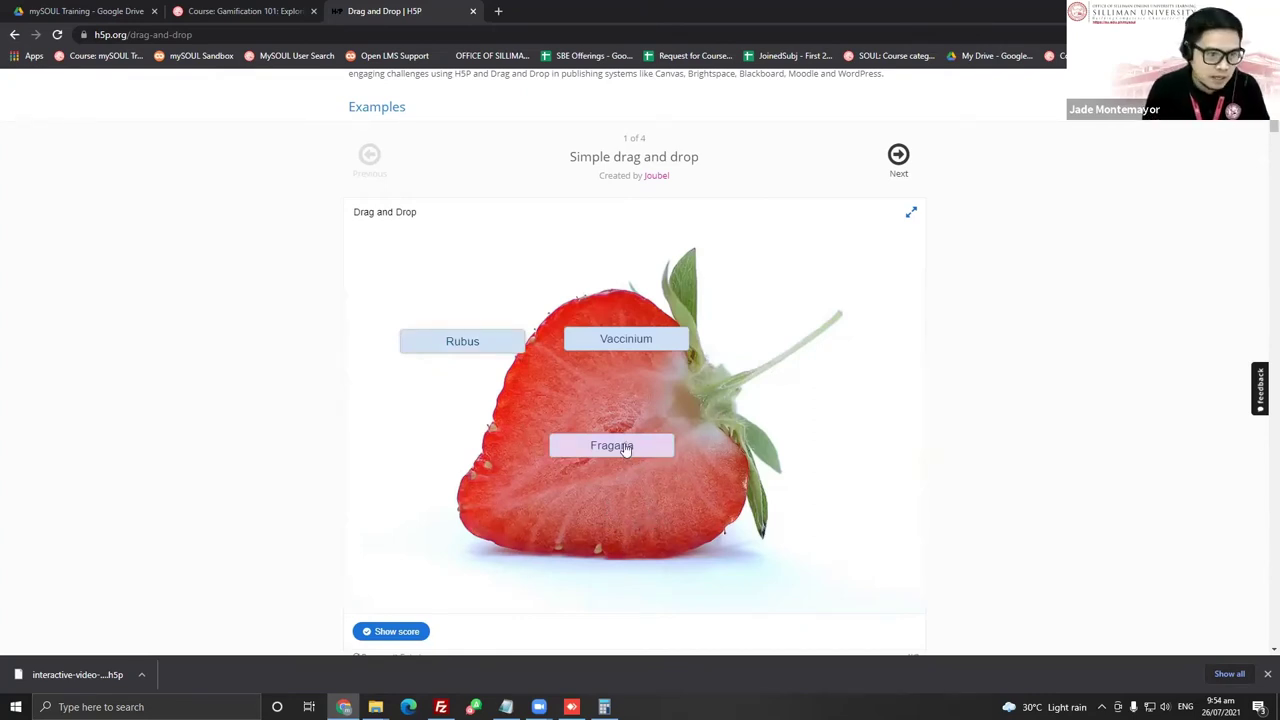
left_click_drag(625, 450, 652, 511)
left_click_drag(640, 342, 639, 448)
left_click_drag(491, 349, 688, 378)
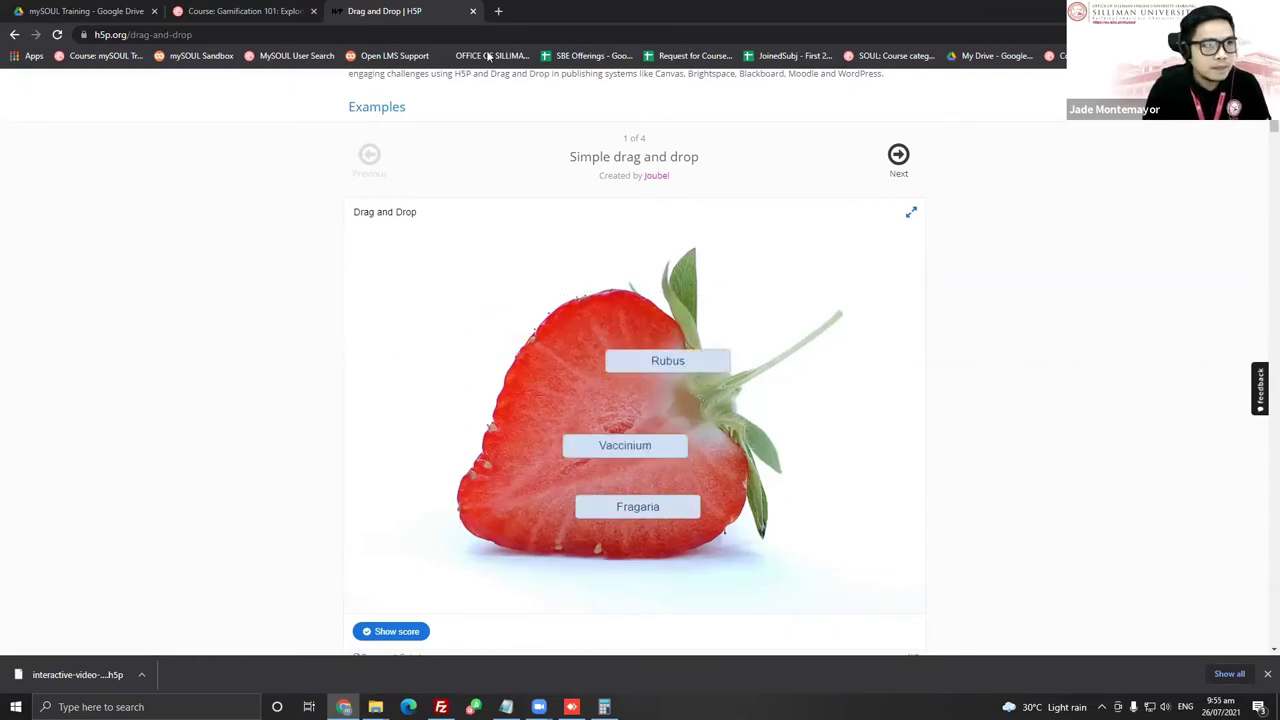
Return to the content types list, reopen Flashcards and download its Simple Quiz Example as an .h5p file
left_click(13, 35)
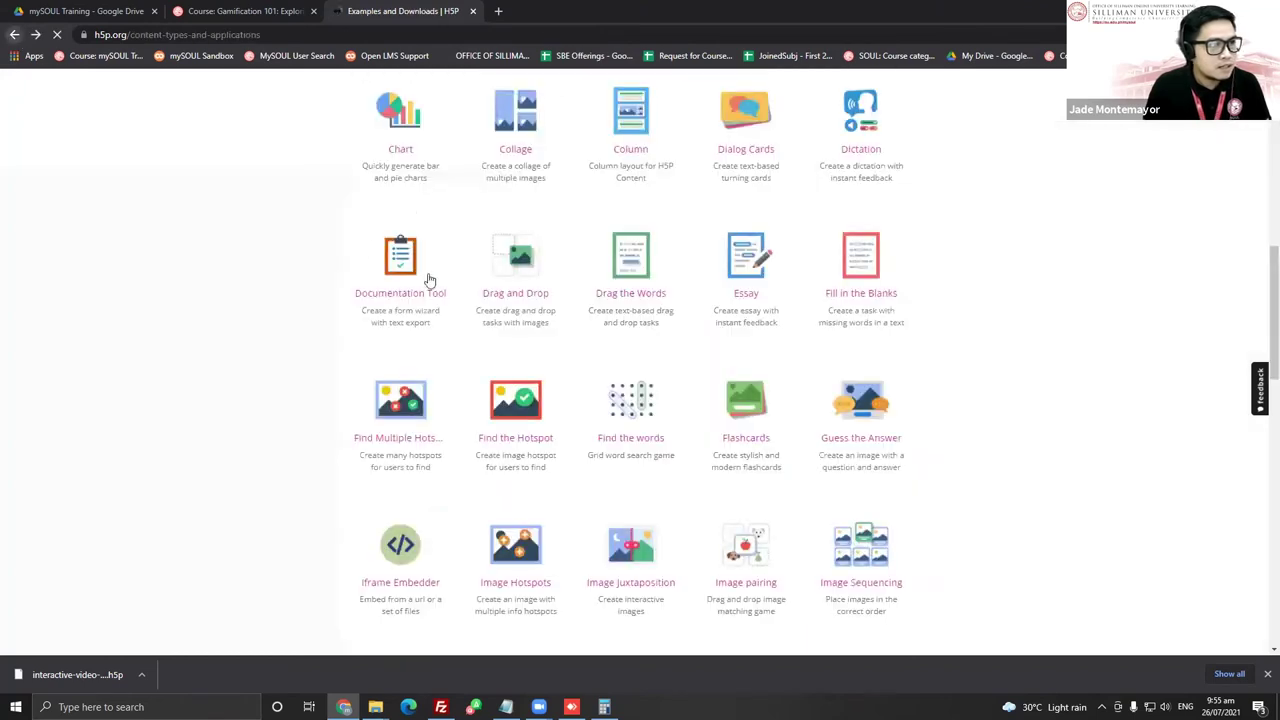
scroll(608, 517, "up", 4)
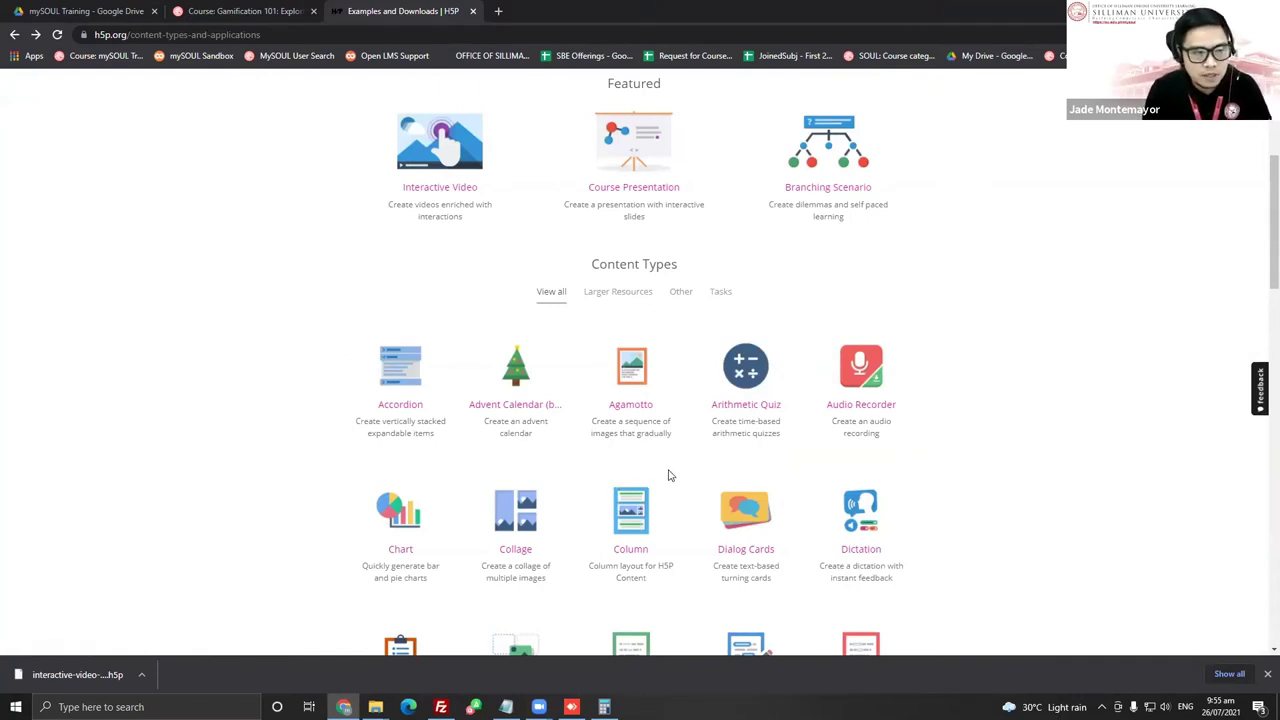
scroll(920, 457, "down", 1)
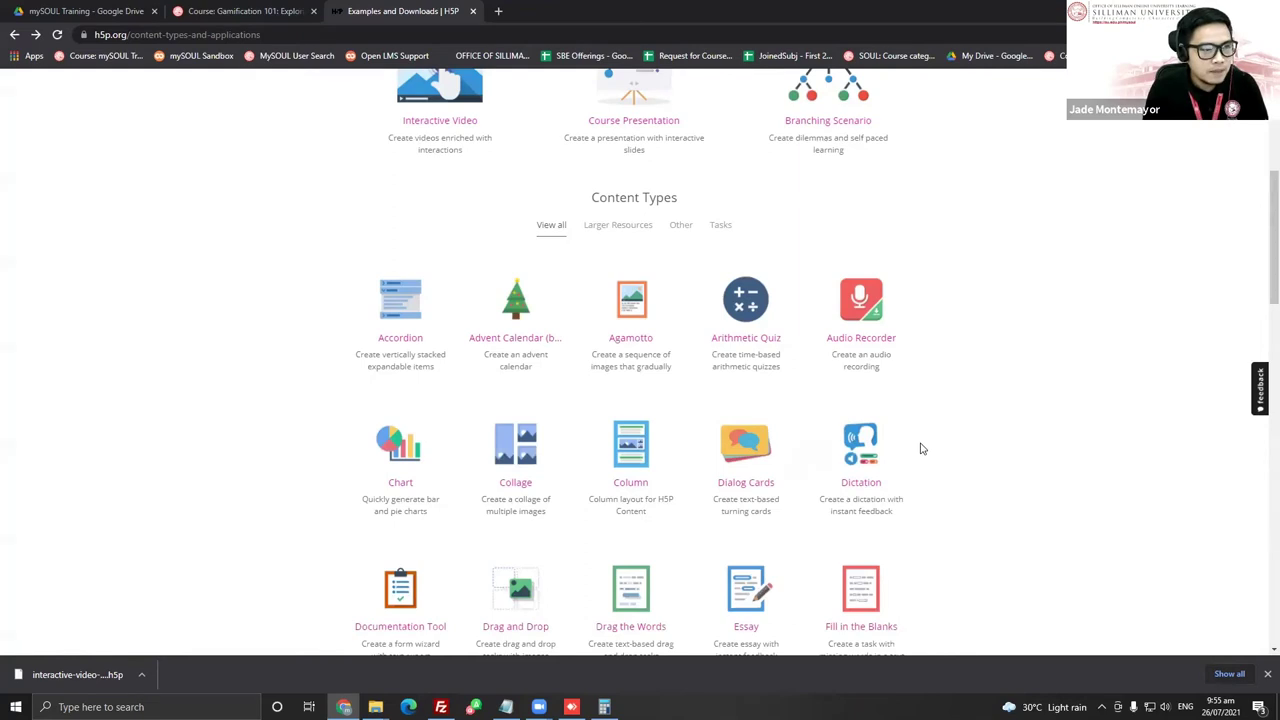
scroll(922, 455, "down", 2)
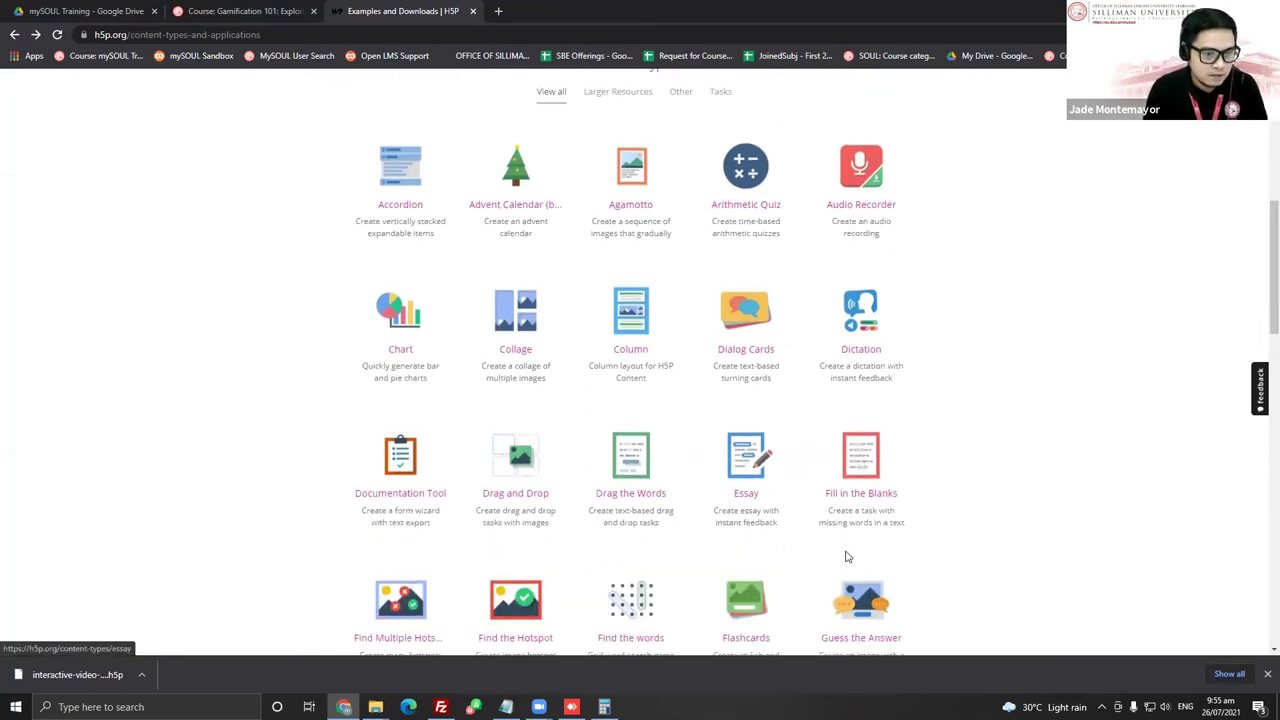
scroll(830, 553, "down", 2)
left_click(743, 470)
scroll(958, 492, "down", 4)
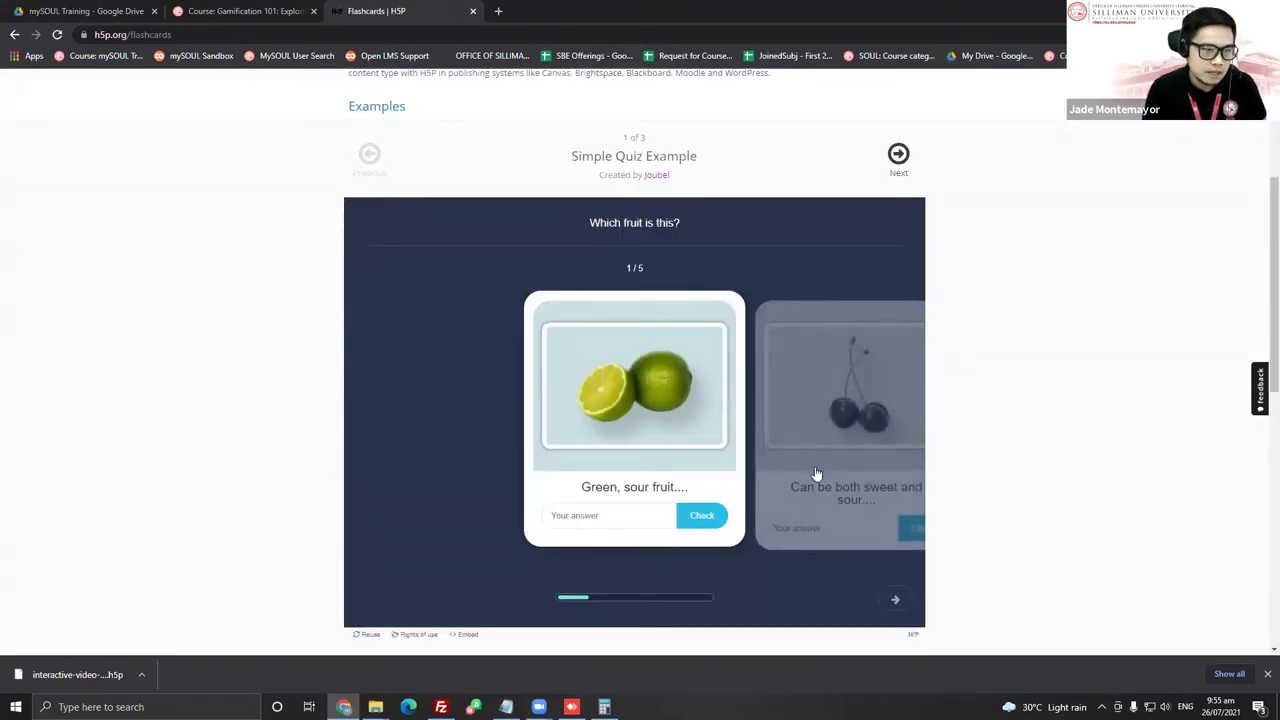
scroll(886, 466, "down", 1)
scroll(888, 458, "down", 1)
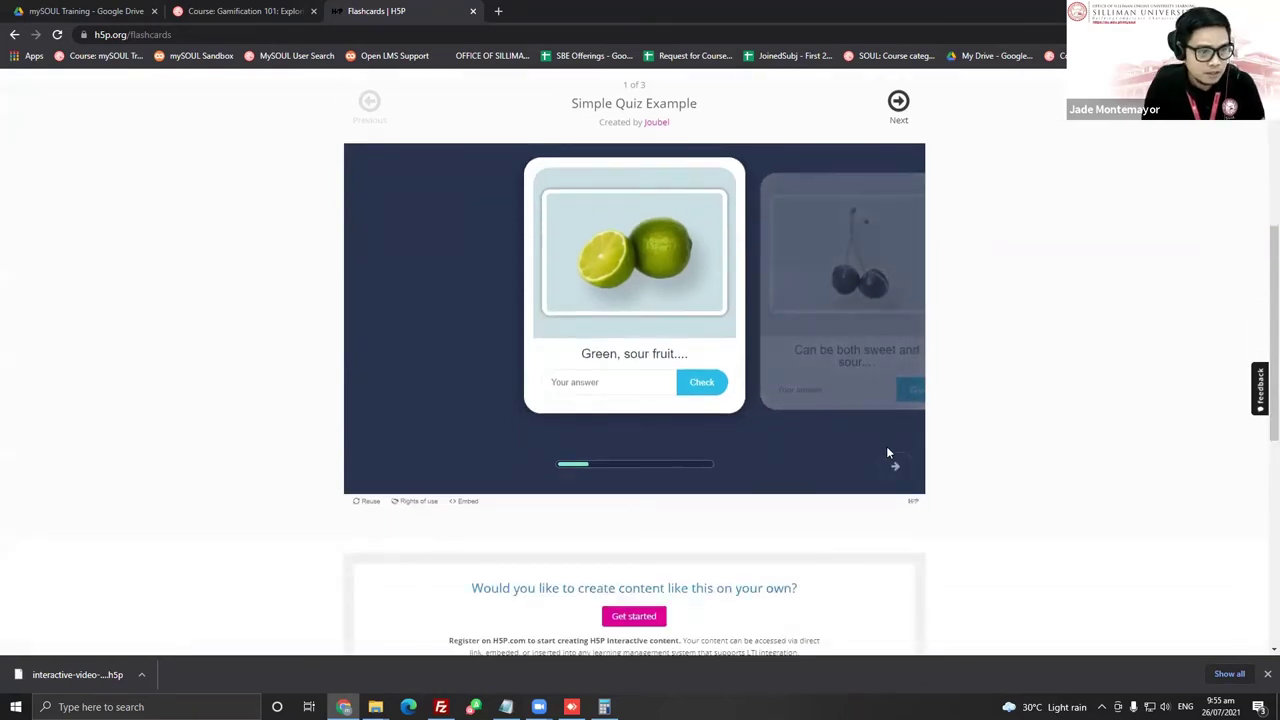
scroll(812, 468, "up", 1)
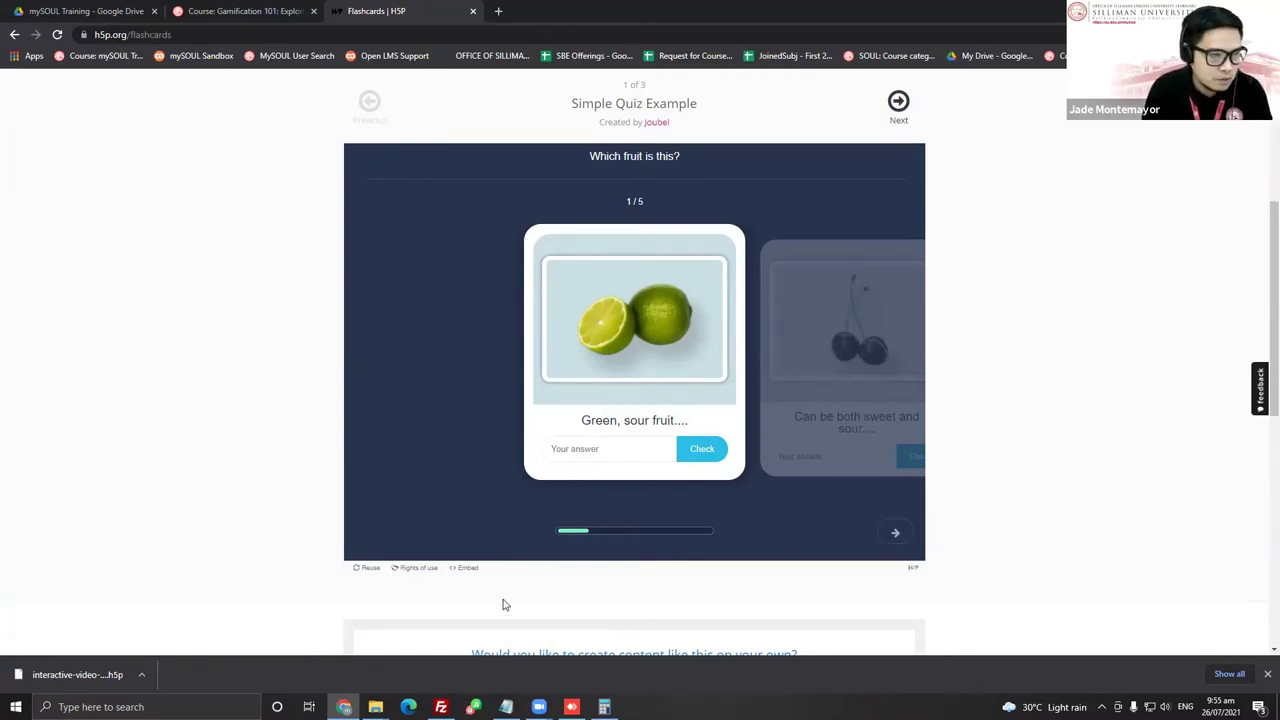
left_click(369, 568)
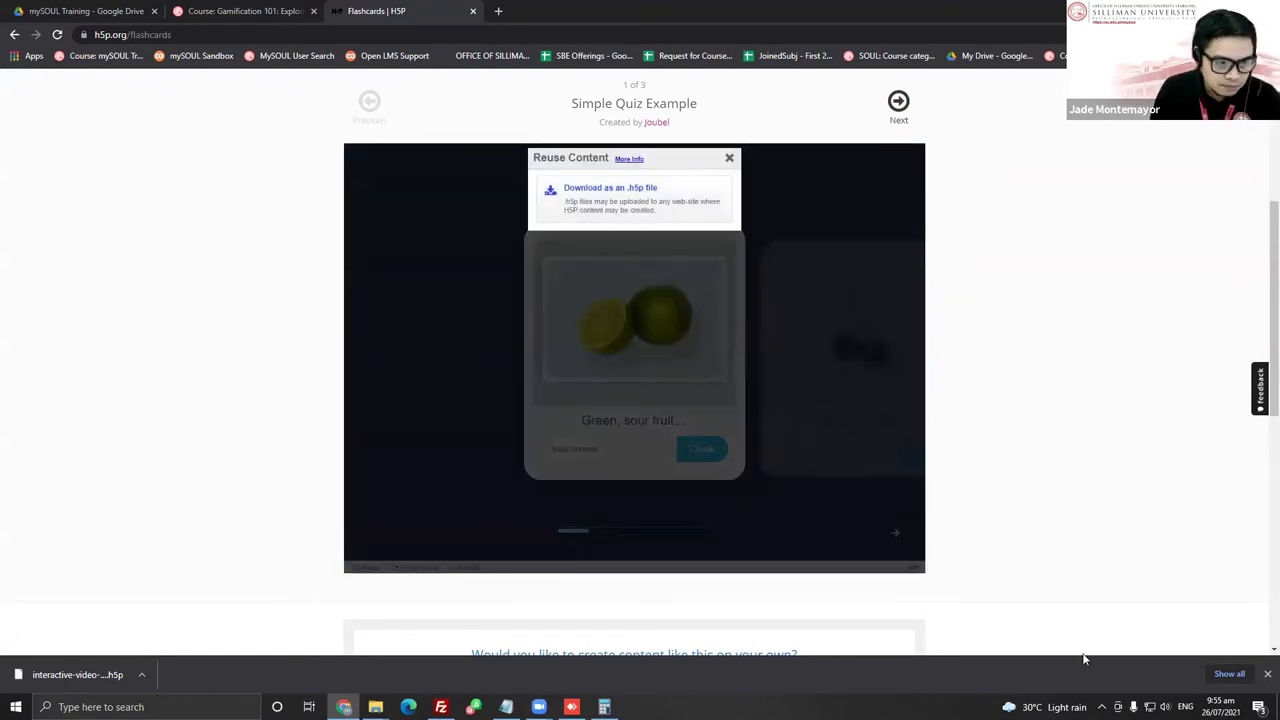
left_click(628, 203)
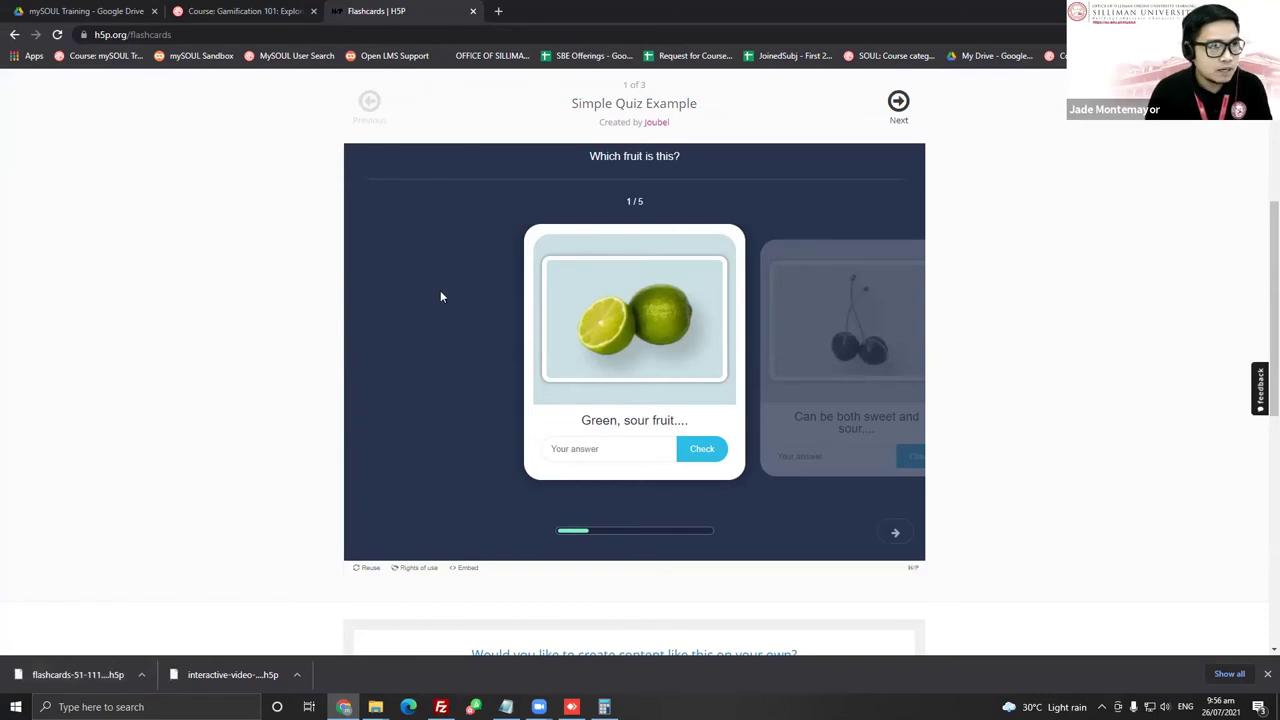
Open the content bank of the Gamification 101: Exploring H5P course and switch back to the Flashcards example page
left_click(248, 14)
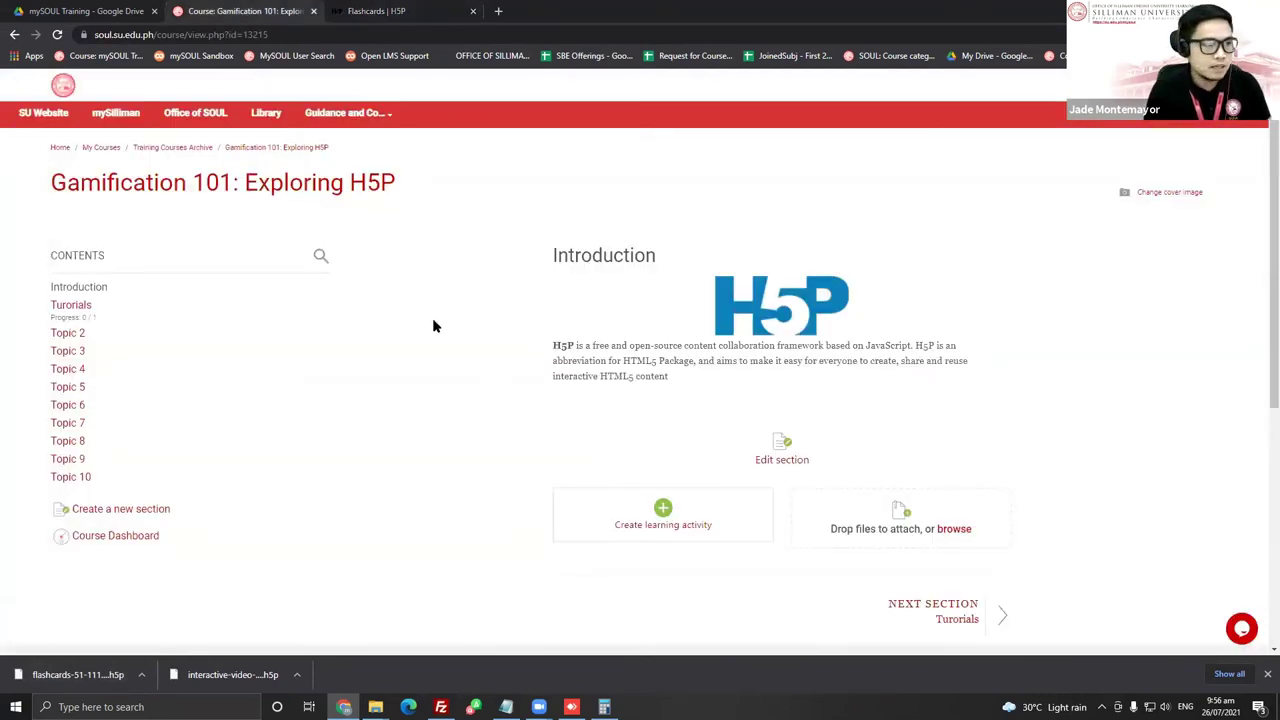
left_click(1266, 675)
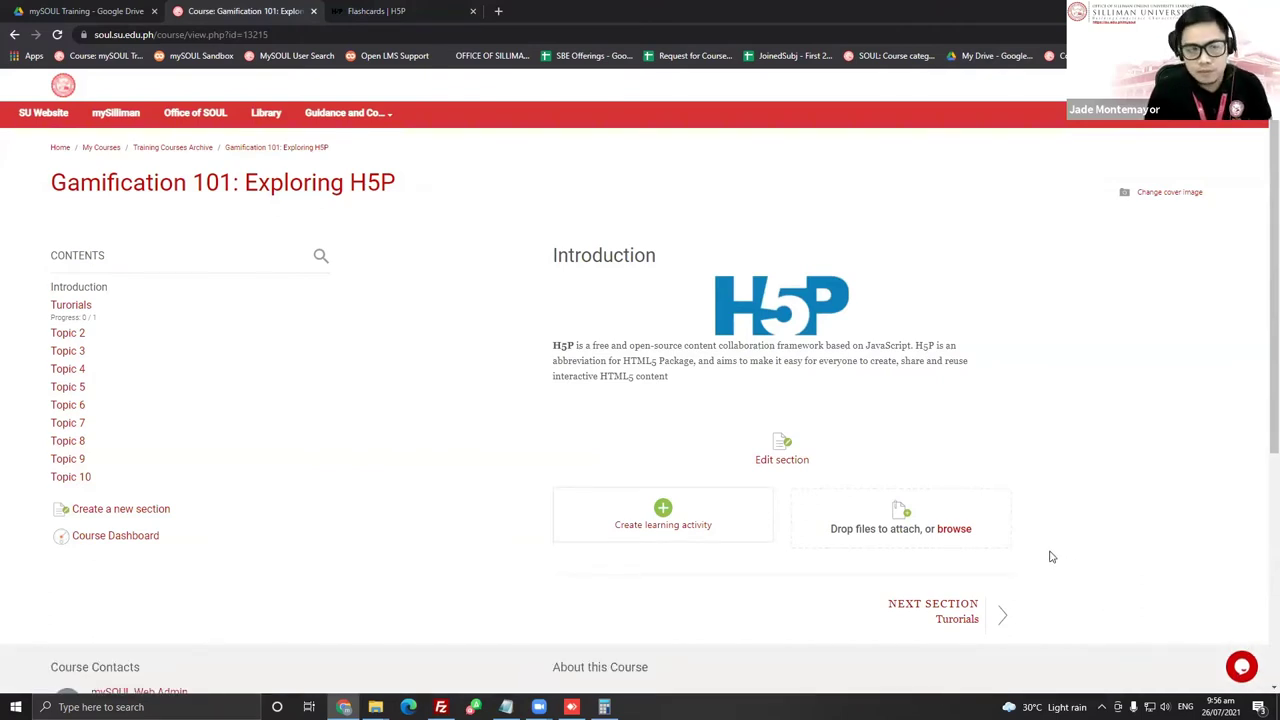
left_click(1236, 109)
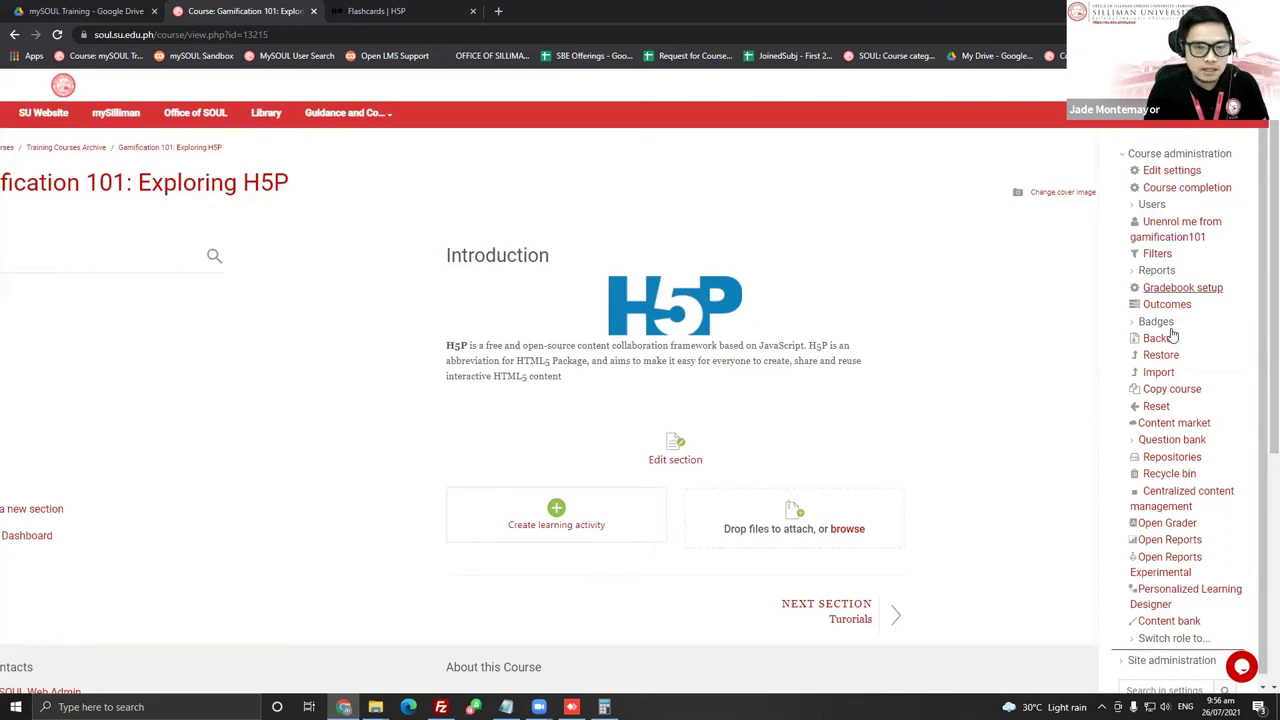
left_click(1190, 622)
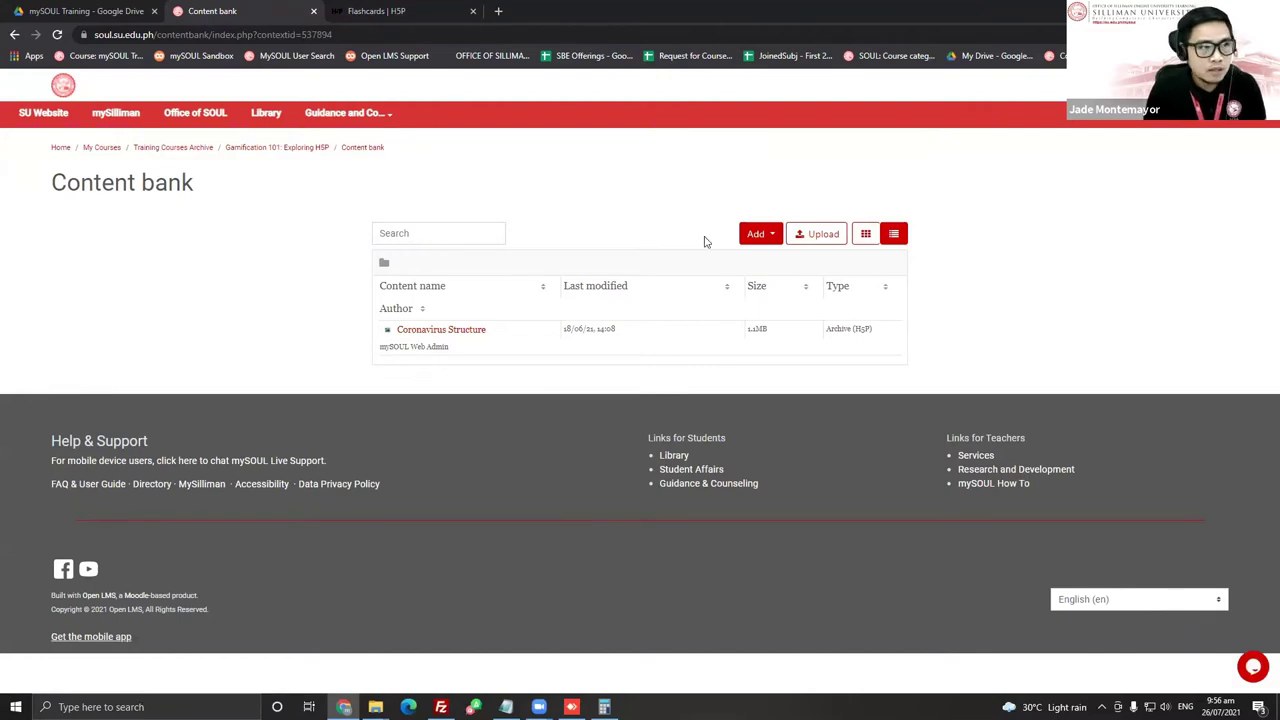
left_click(410, 12)
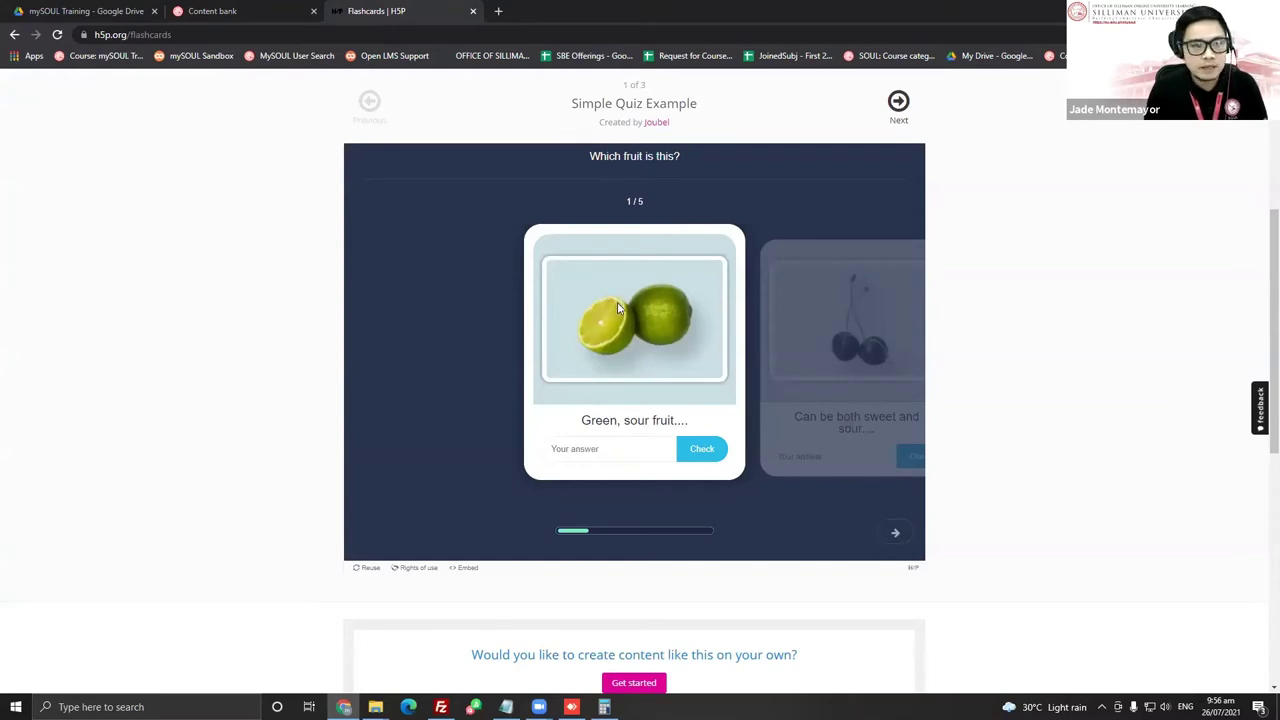
Switch back to the course's content bank and open its form for uploading content
left_click(232, 10)
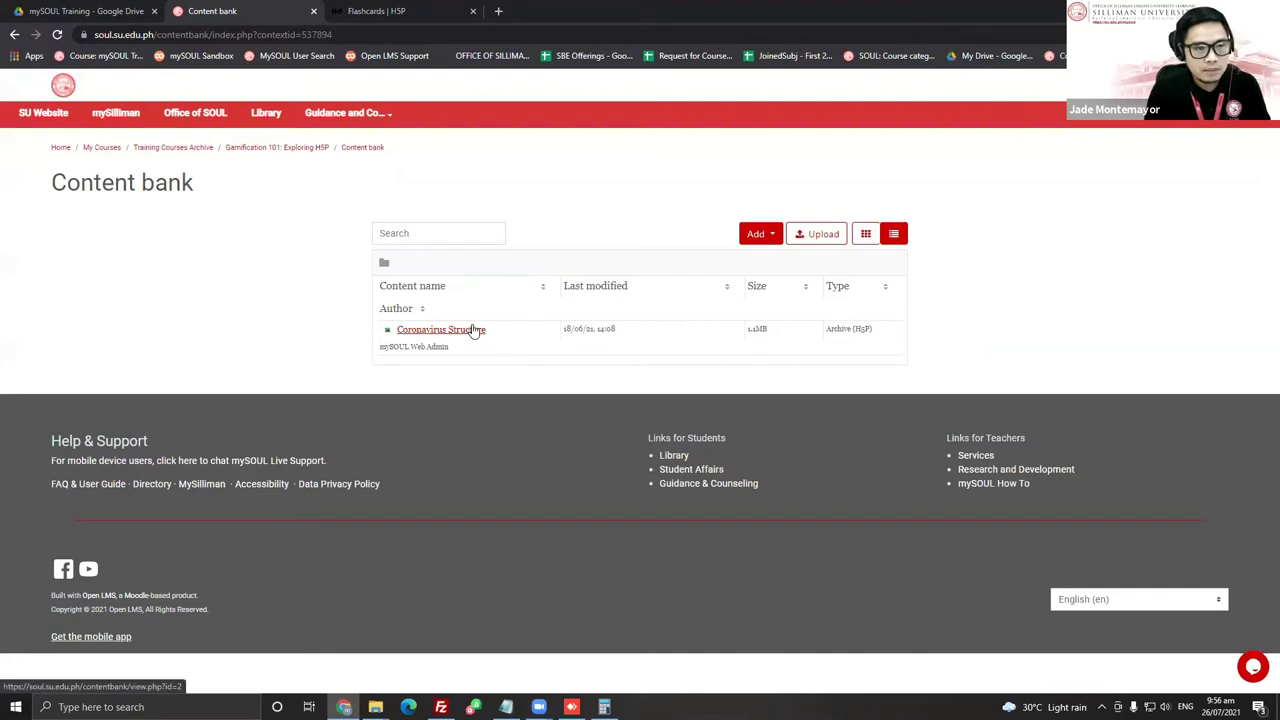
left_click(825, 238)
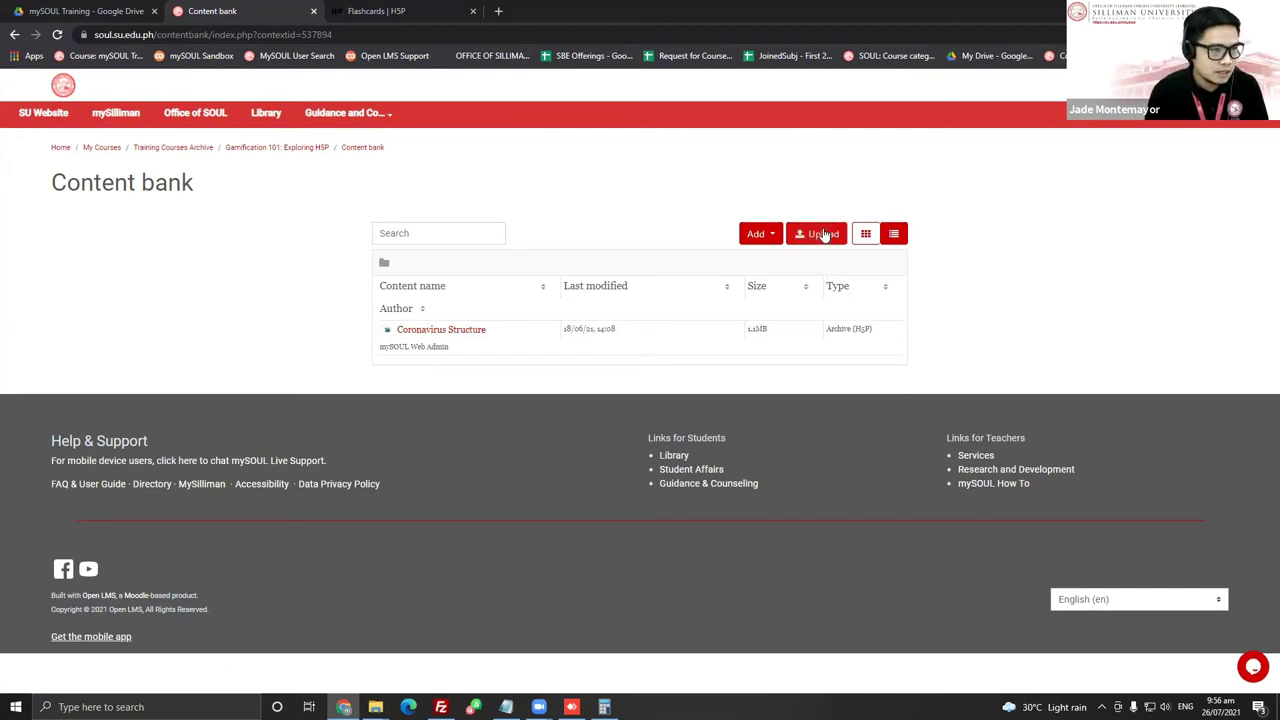
left_click(824, 234)
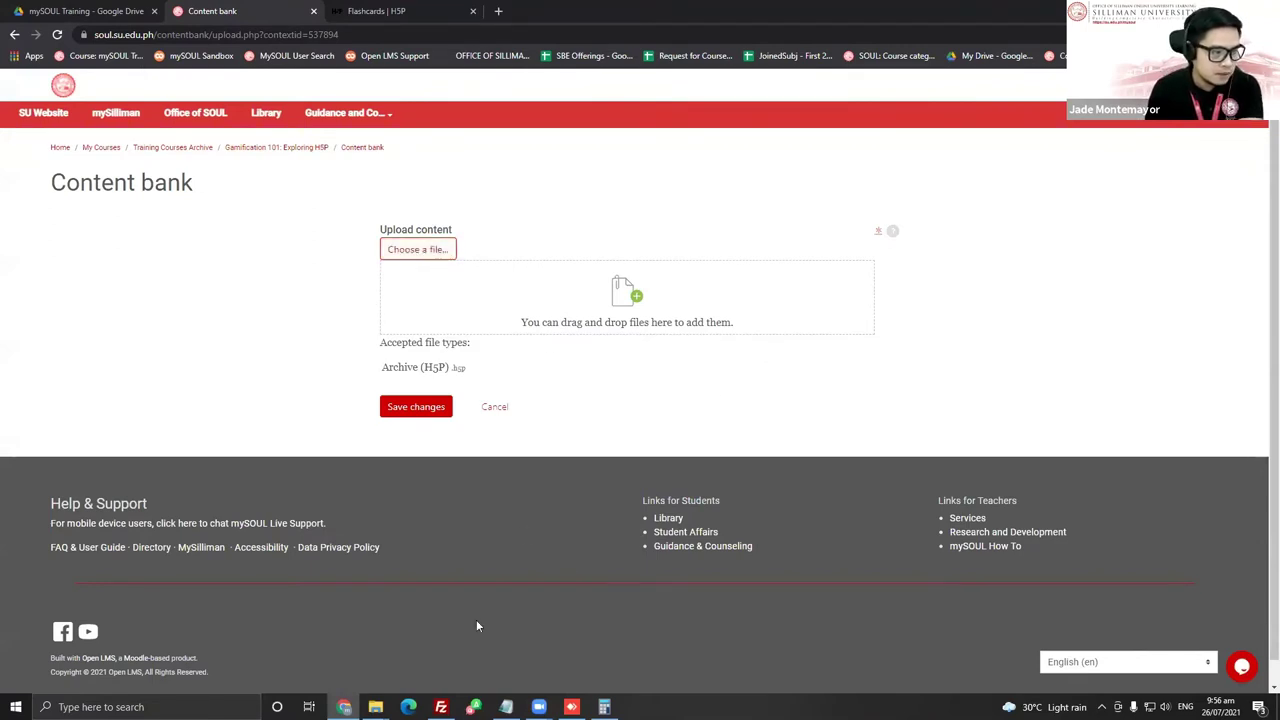
Add flashcards-51-111820.h5p from the Downloads folder in File Explorer to the content bank upload and save the changes
mouse_move(375, 707)
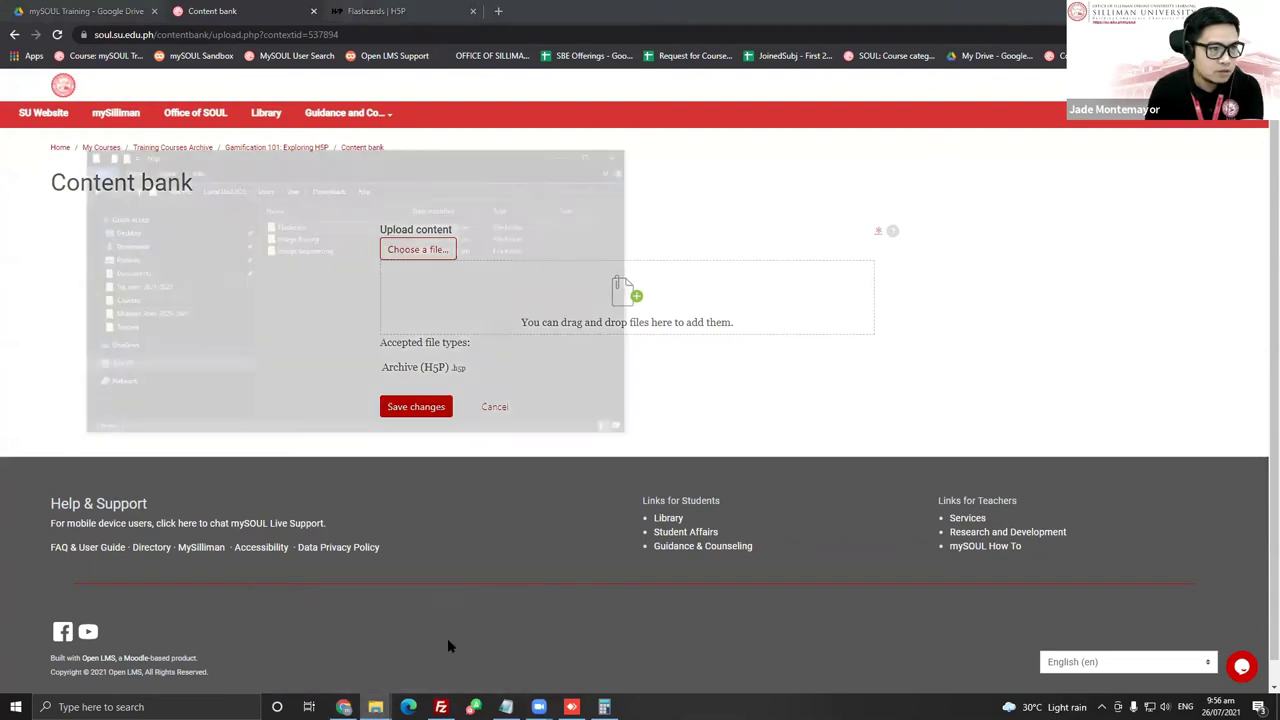
left_click(445, 642)
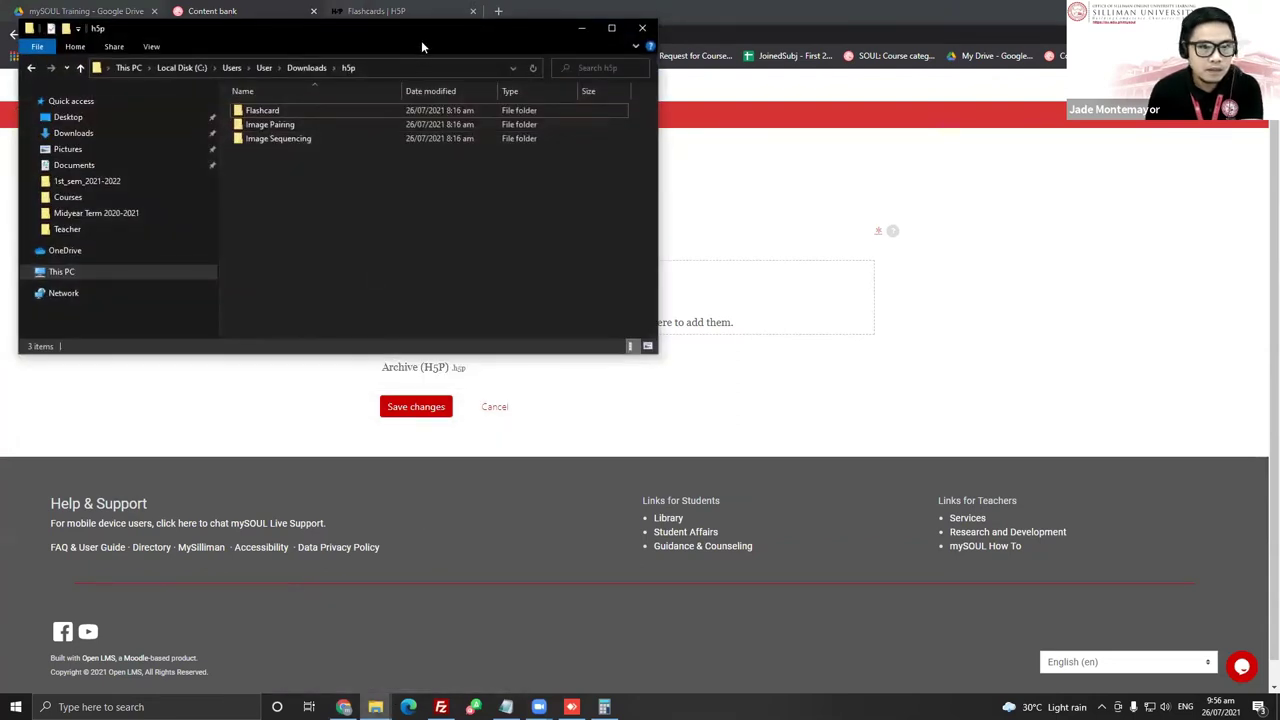
left_click_drag(421, 40, 1140, 142)
left_click(826, 237)
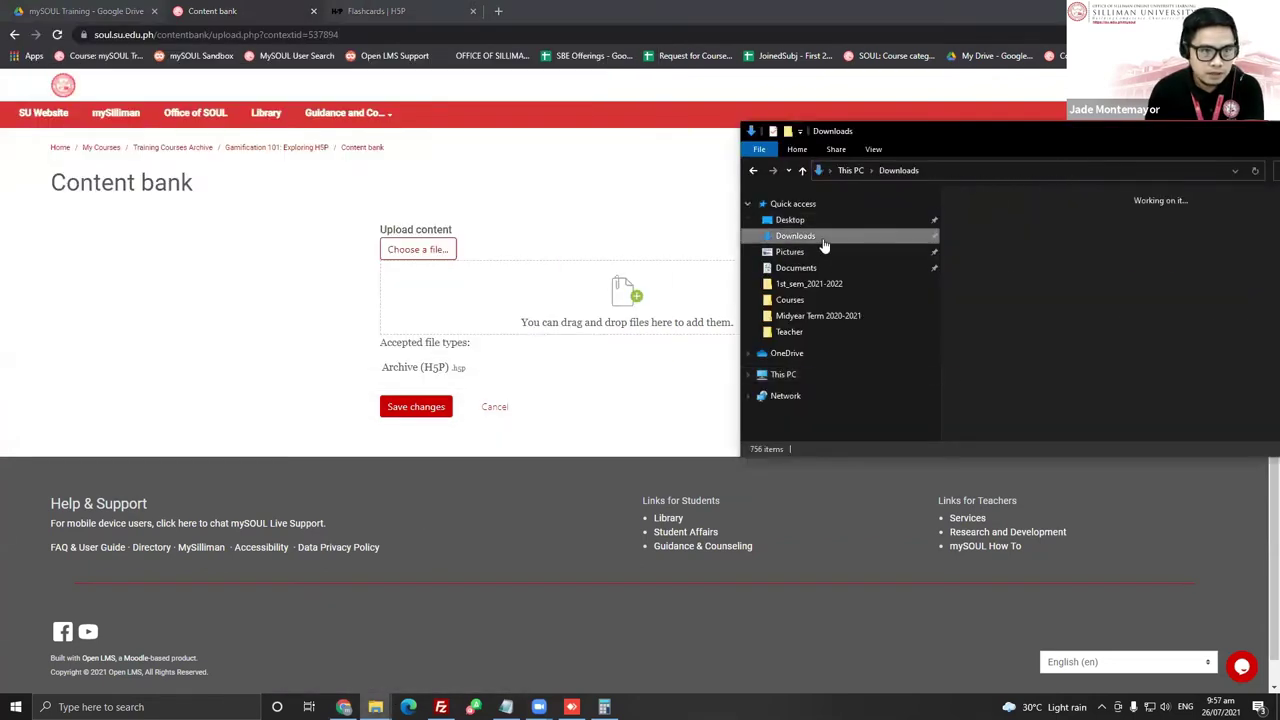
left_click_drag(965, 245, 563, 294)
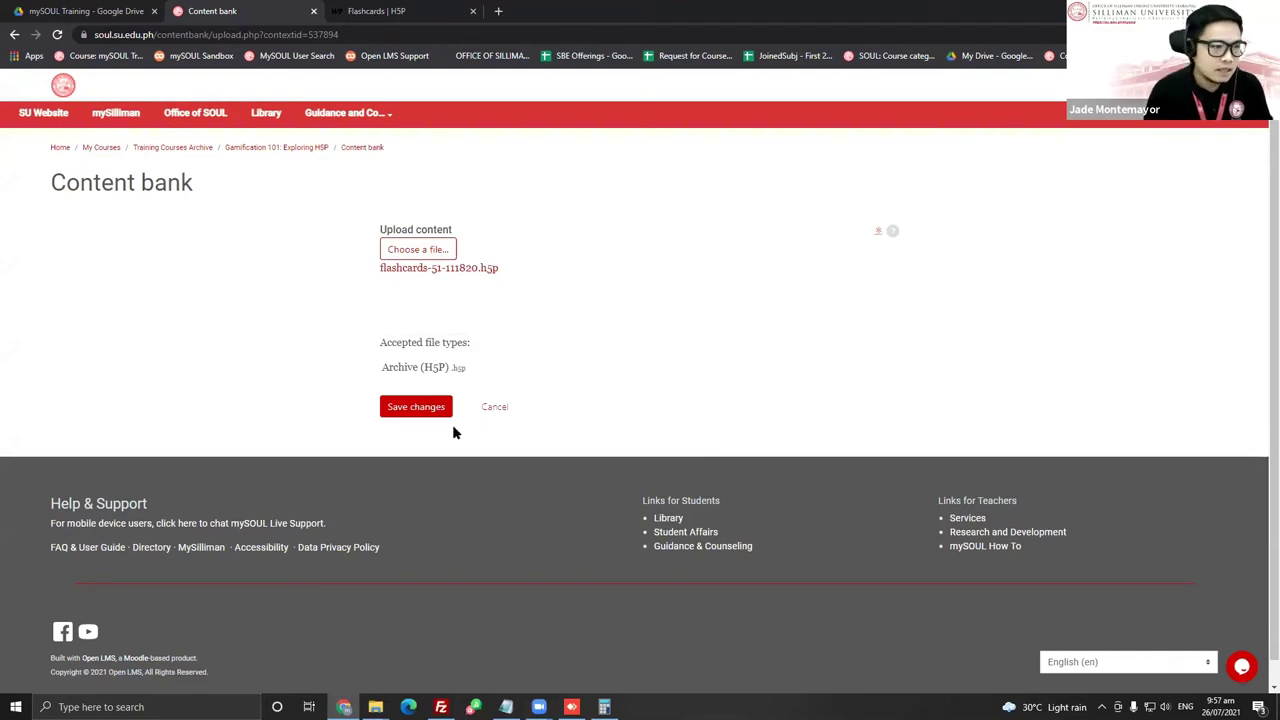
left_click(428, 410)
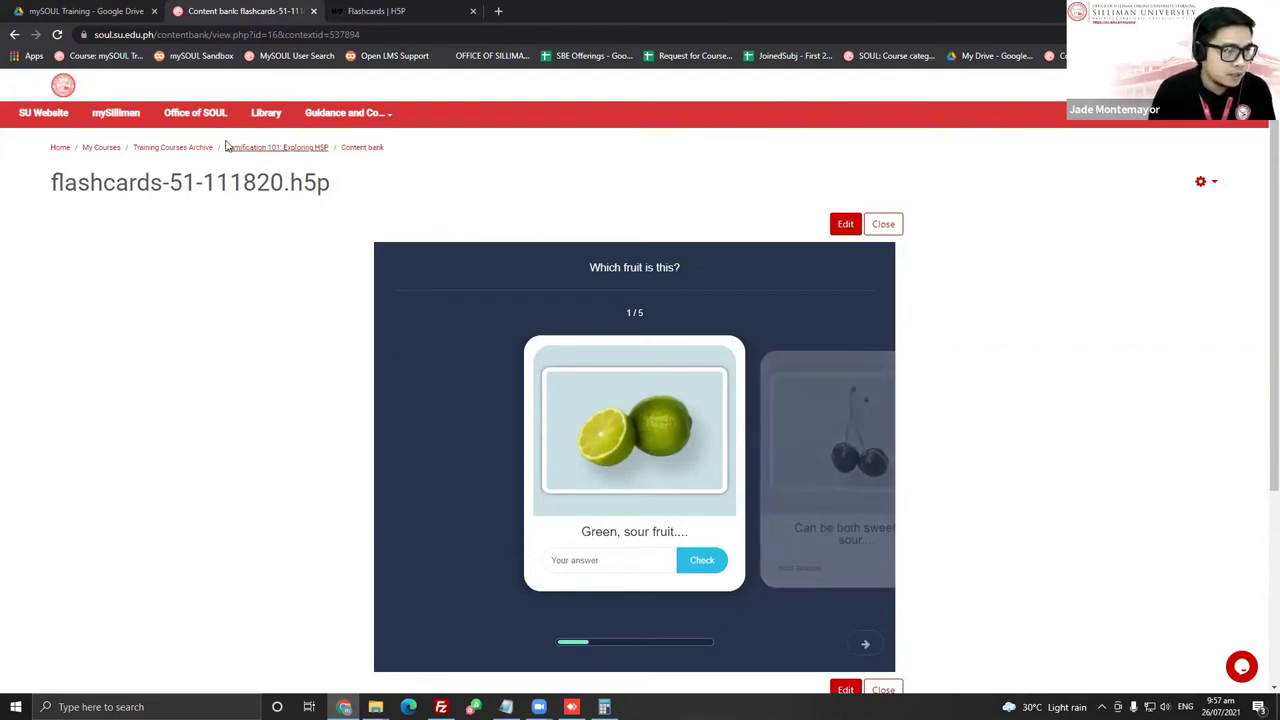
Return to the course page, reopen its content bank, and download the flashcards-51-111820.h5p item
left_click(286, 149)
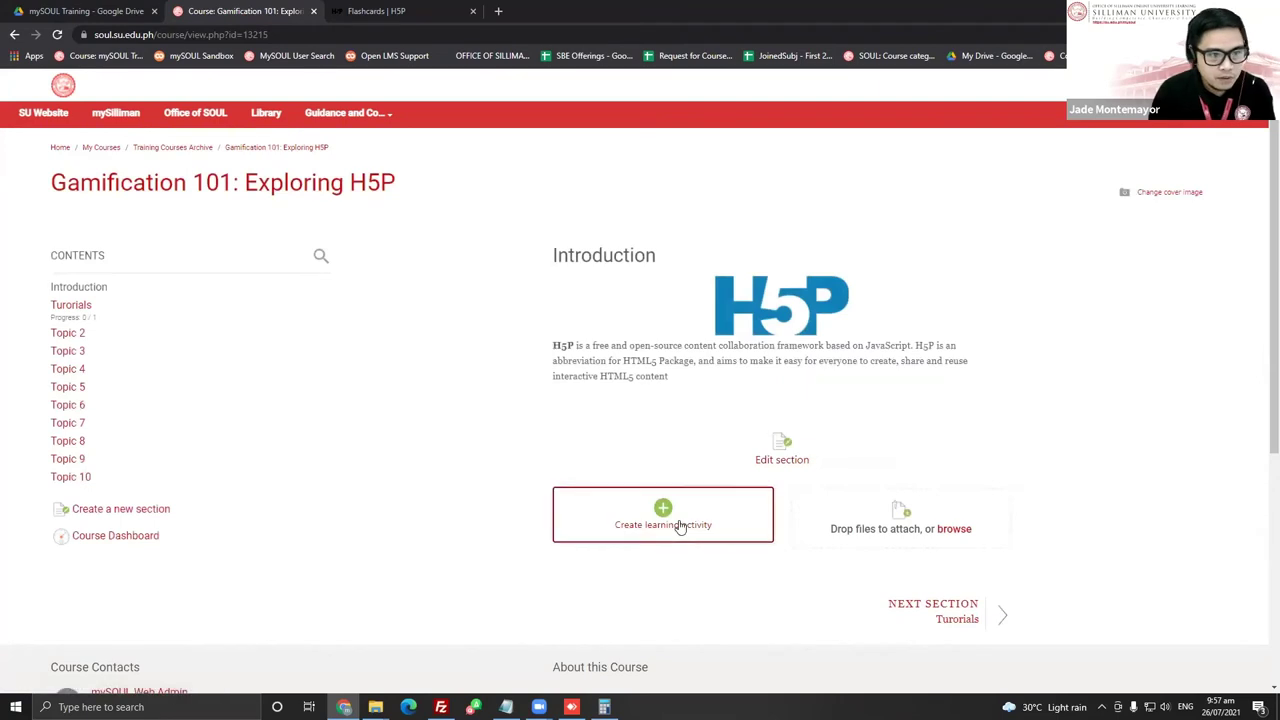
left_click(680, 527)
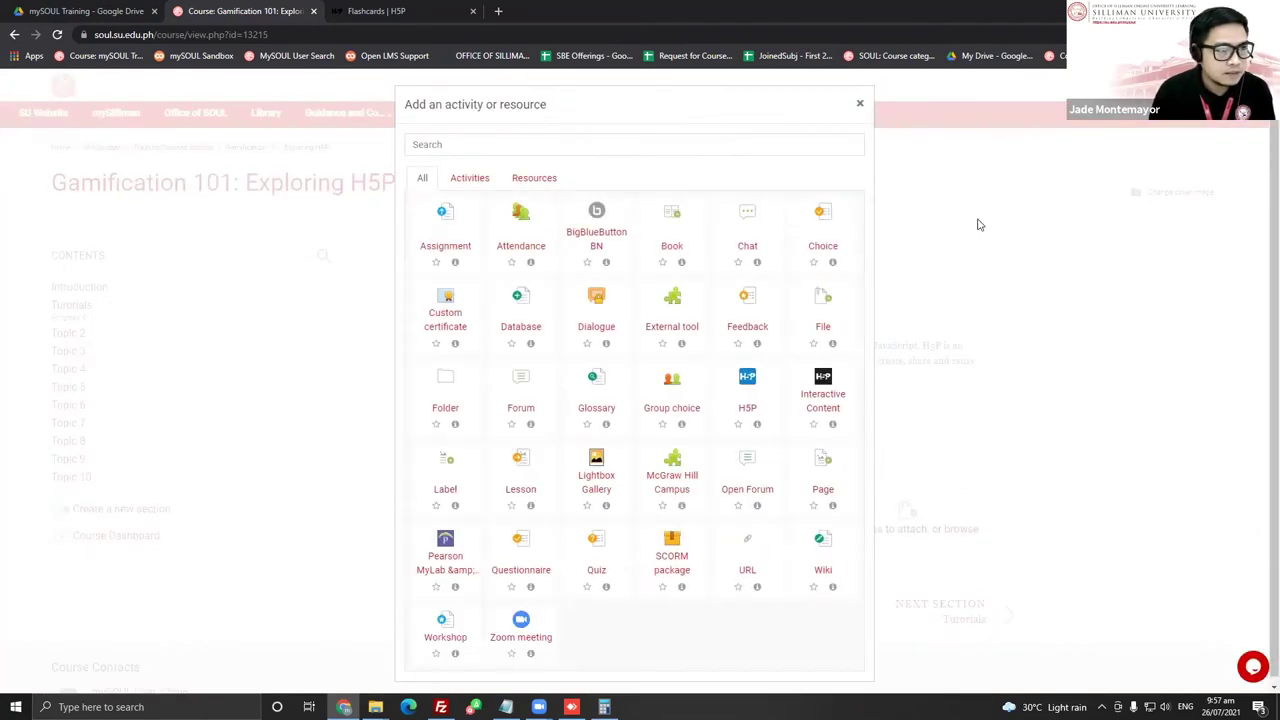
key("Escape")
left_click(1194, 437)
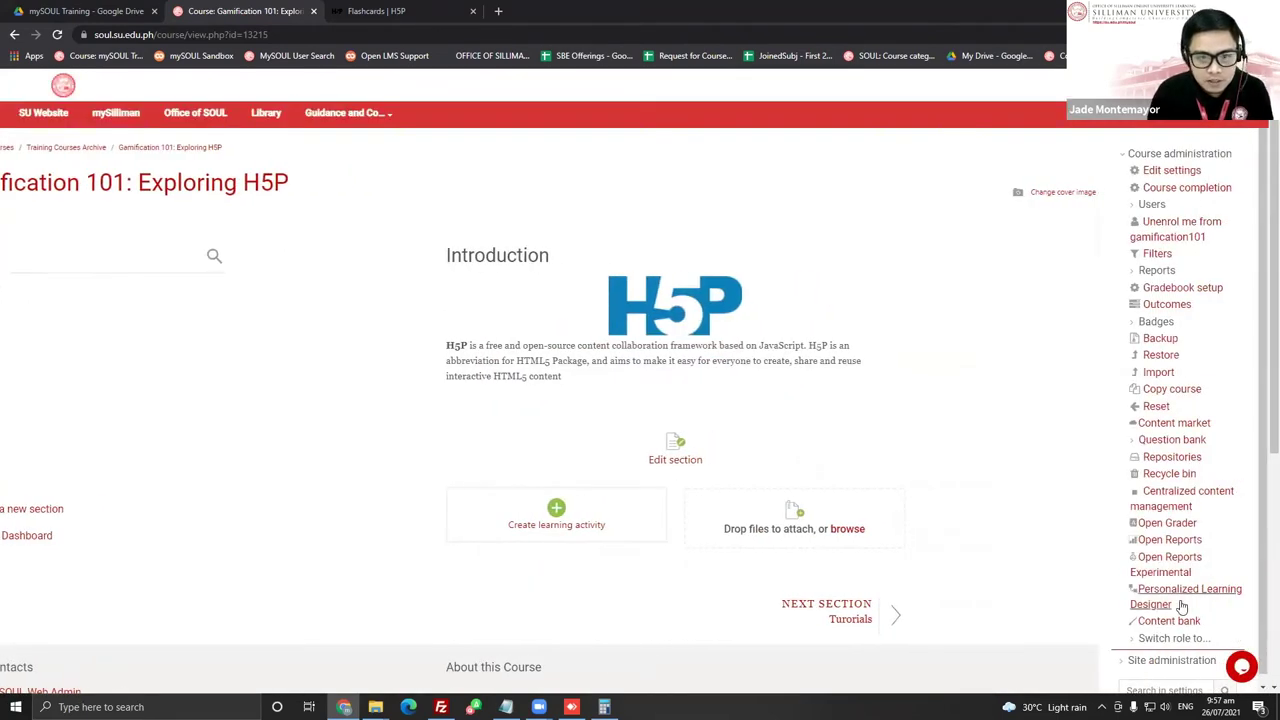
left_click(1175, 621)
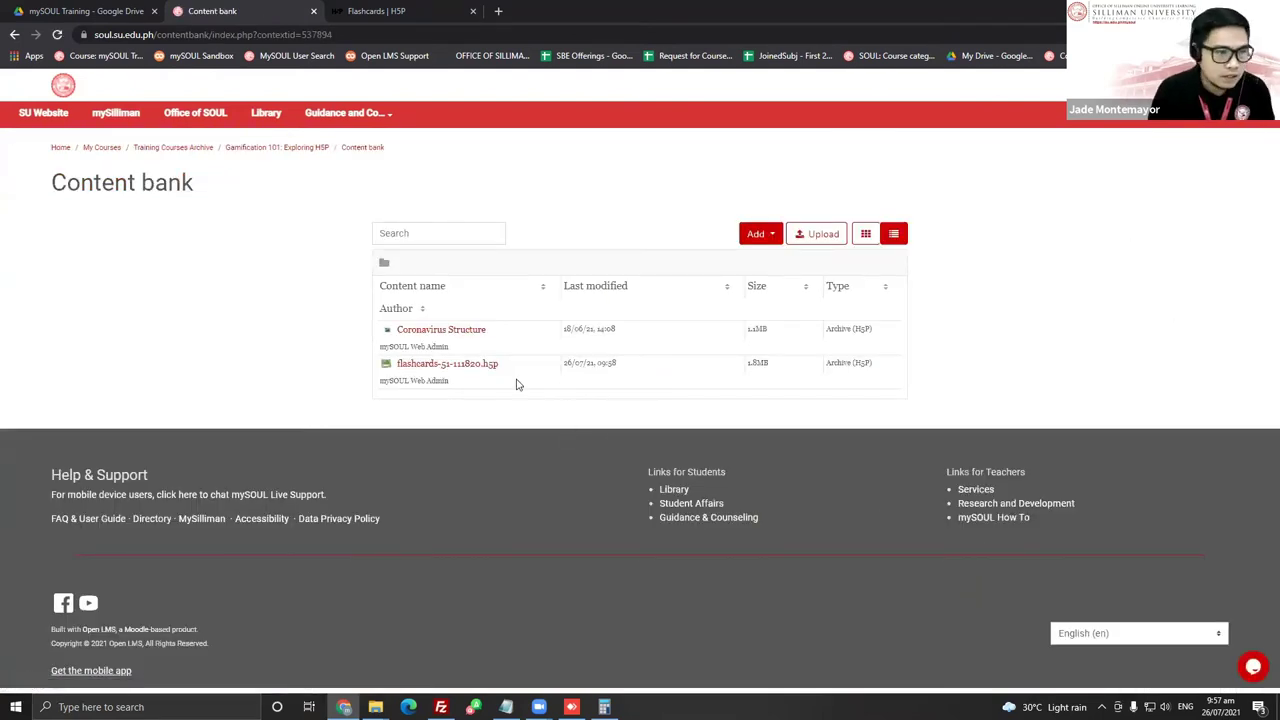
left_click(484, 366)
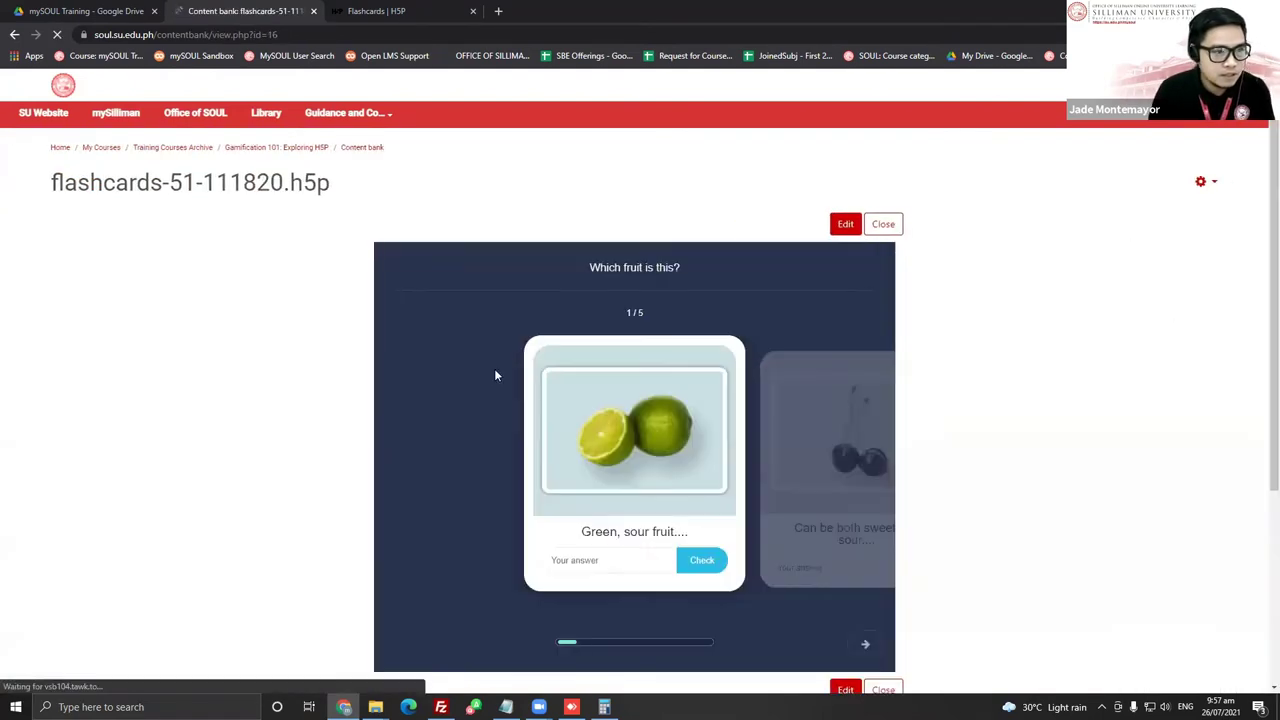
left_click(1204, 183)
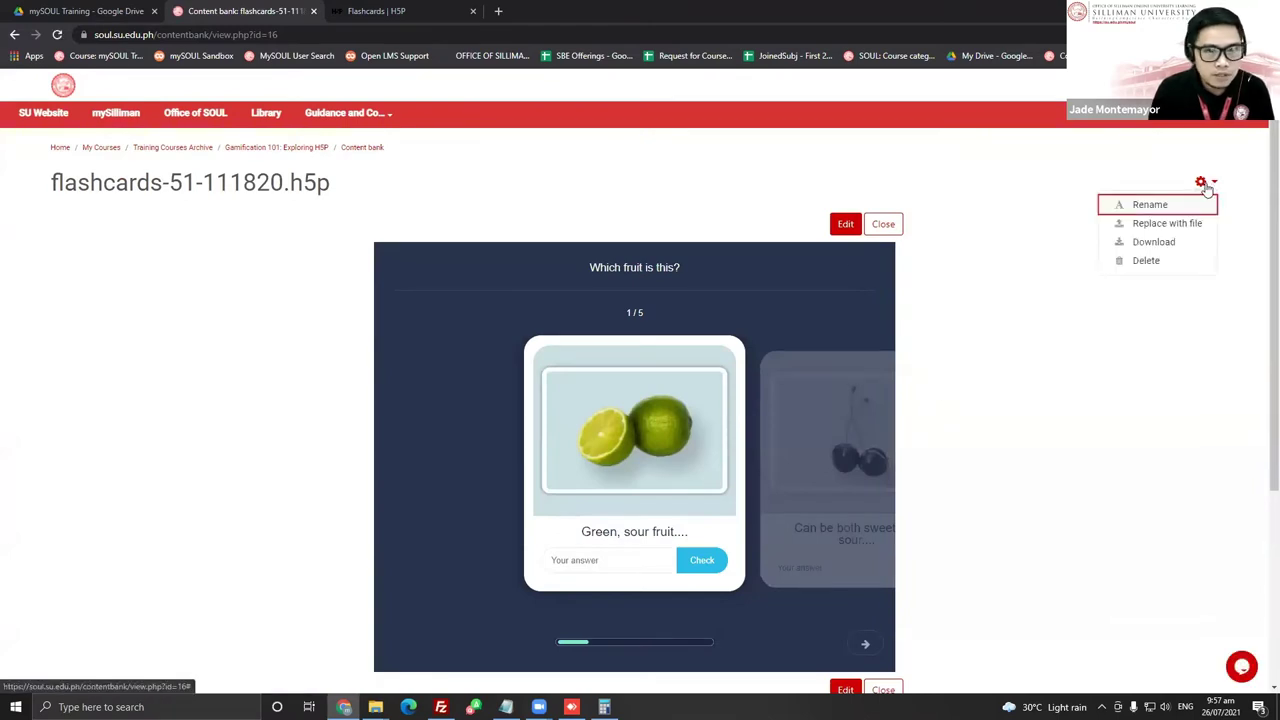
left_click(1154, 243)
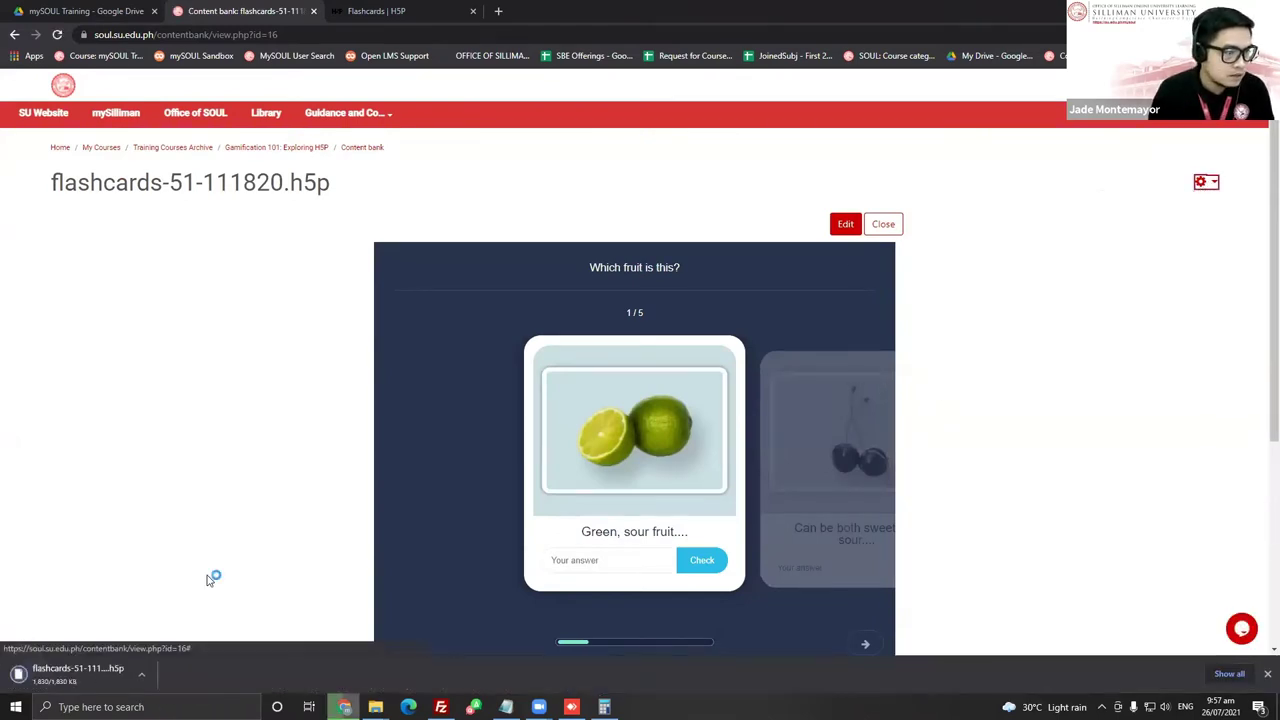
Add a new H5P activity to Topic 2 of the course and name it Sample Flashcard
left_click(285, 150)
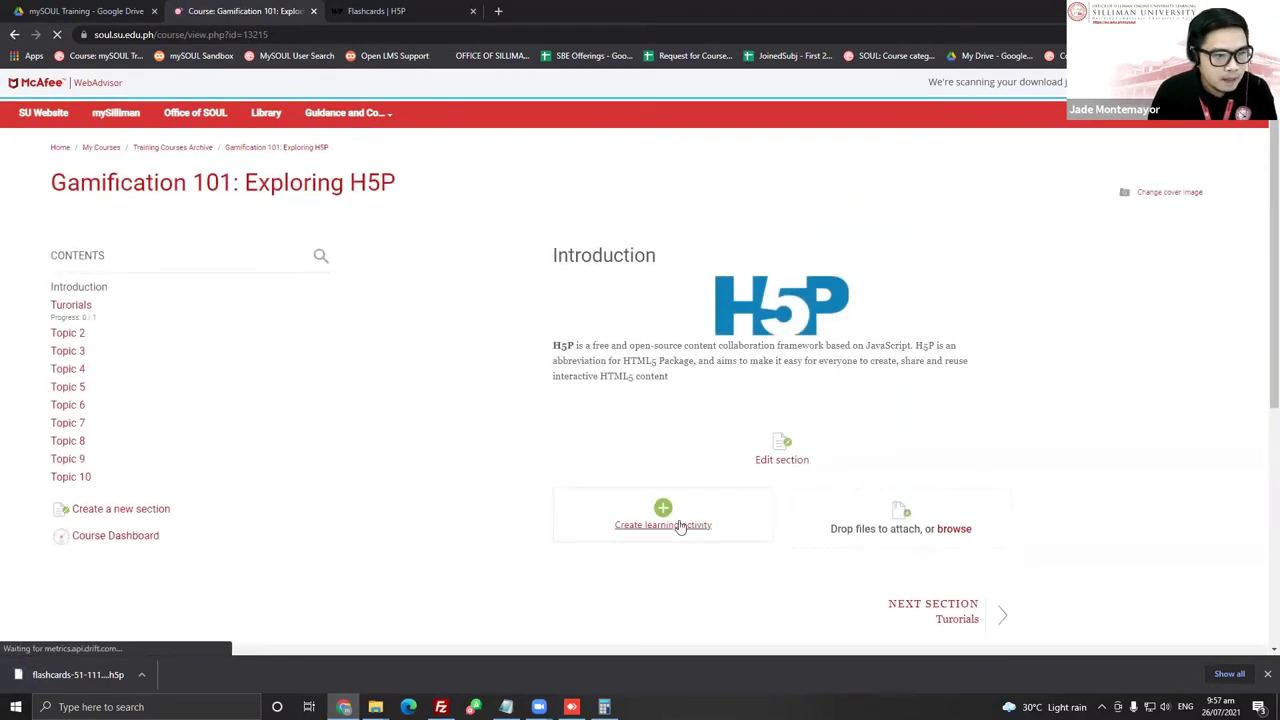
left_click(72, 306)
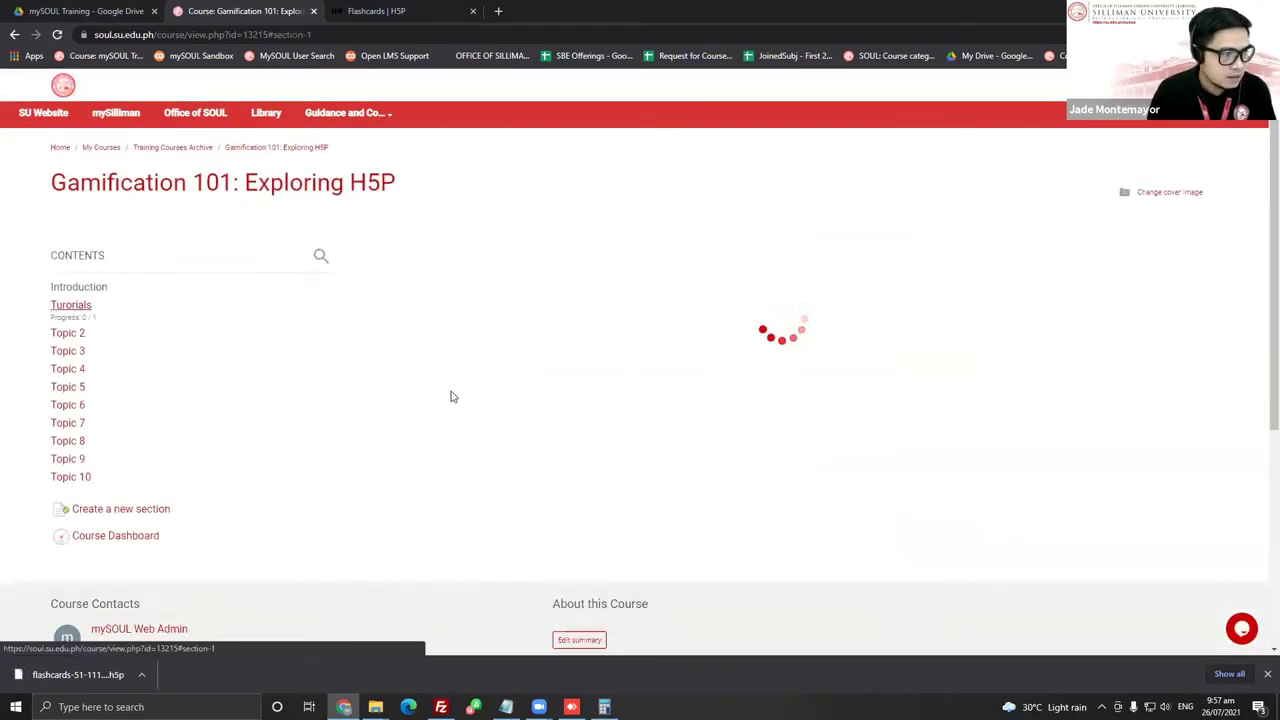
left_click(66, 335)
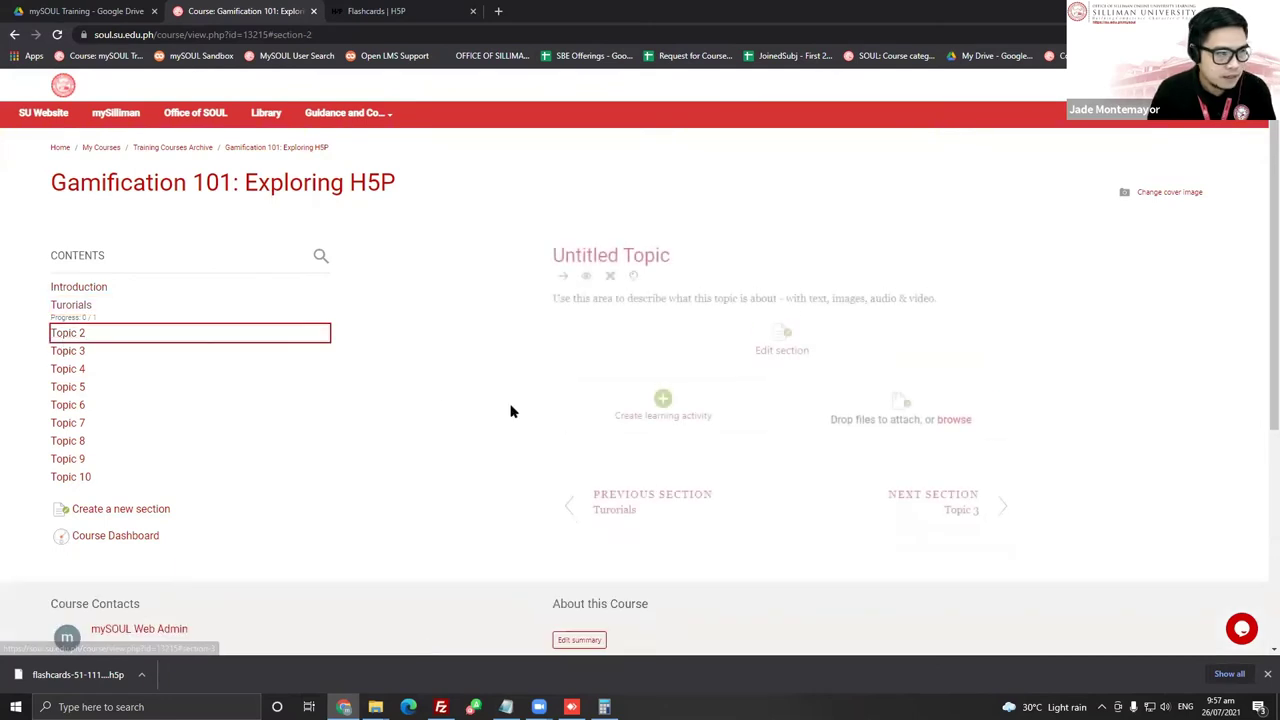
left_click(663, 405)
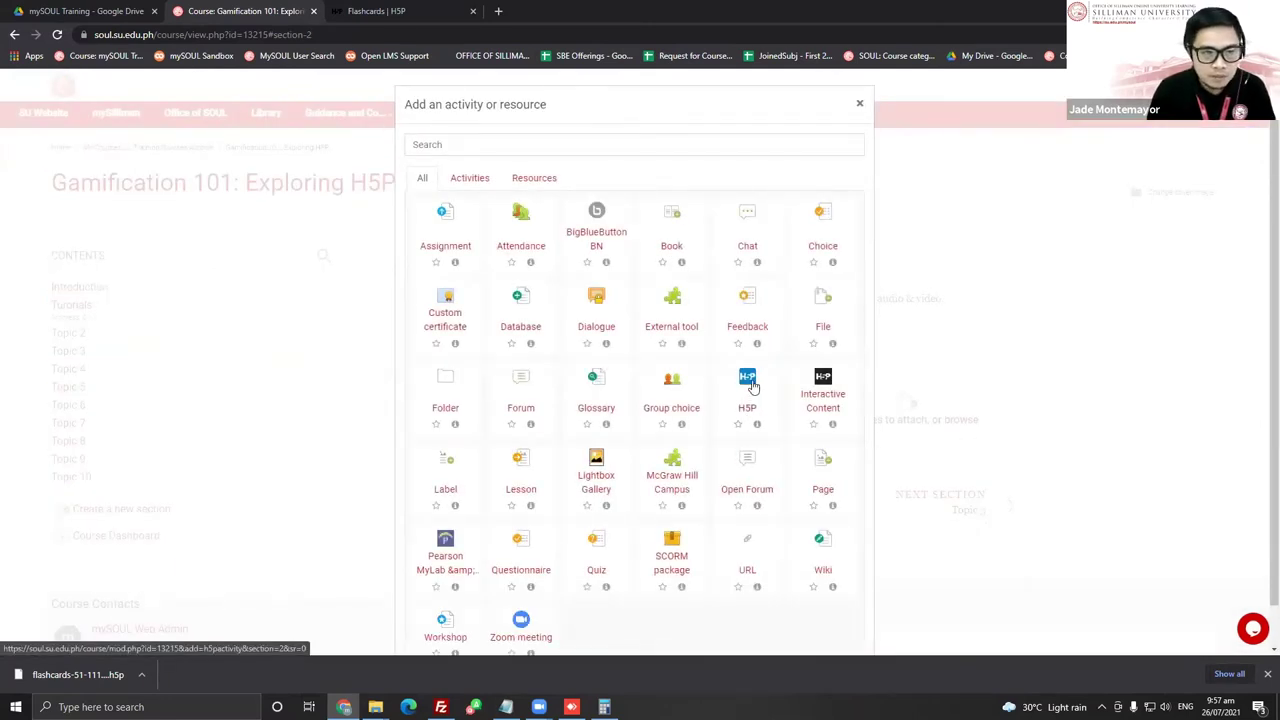
left_click(752, 388)
left_click(291, 287)
type("Sample Flashcard")
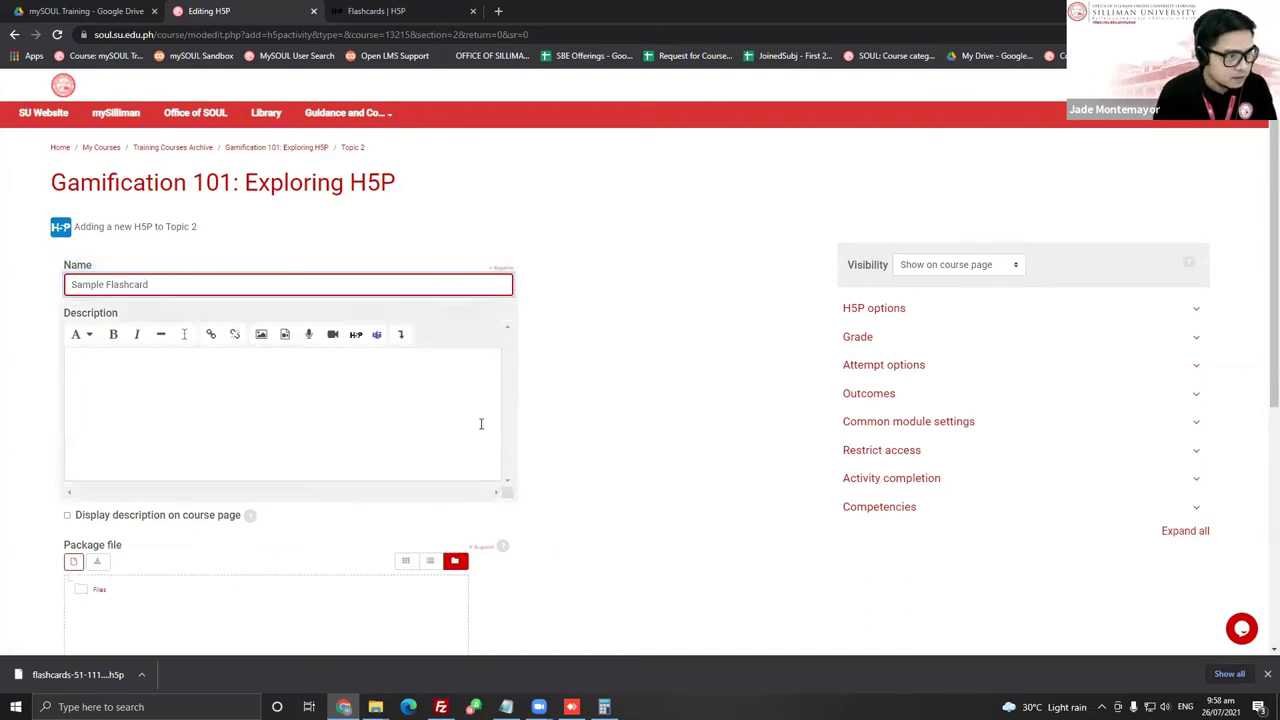
Upload flashcards-51-111820 (1).h5p from the computer as the activity's package file
scroll(500, 445, "down", 2)
left_click(73, 365)
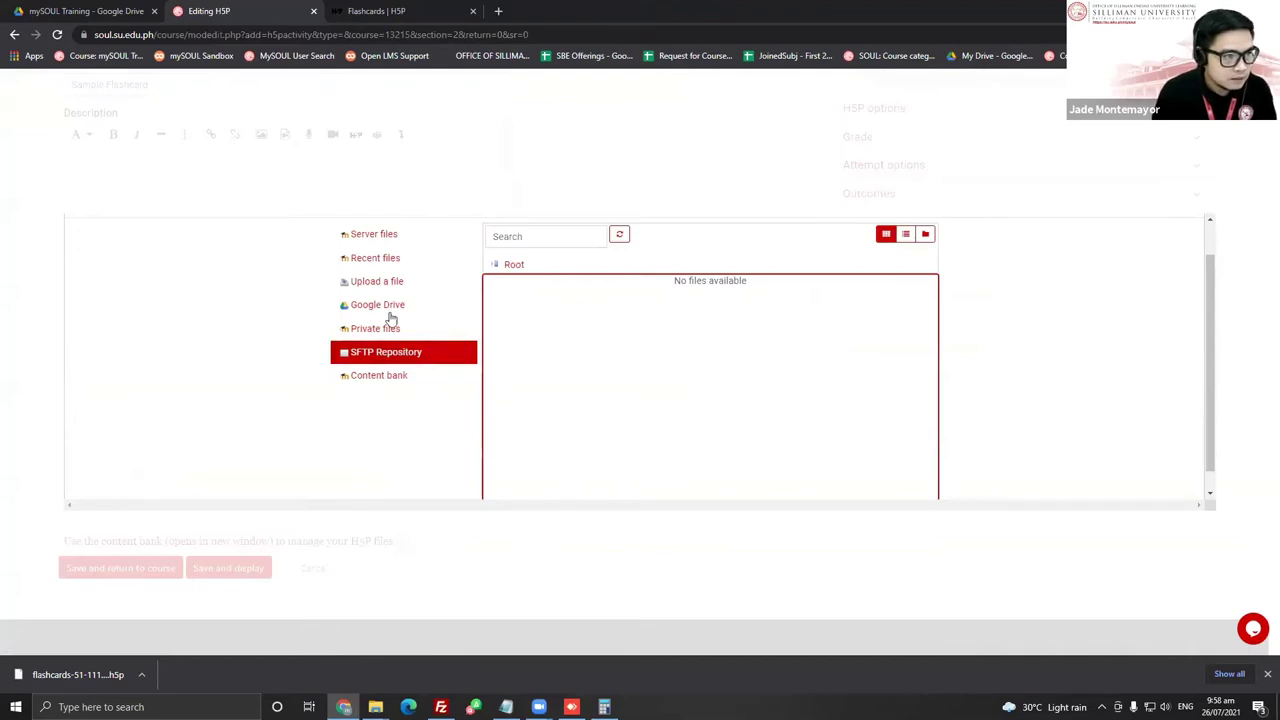
left_click(385, 283)
left_click(527, 281)
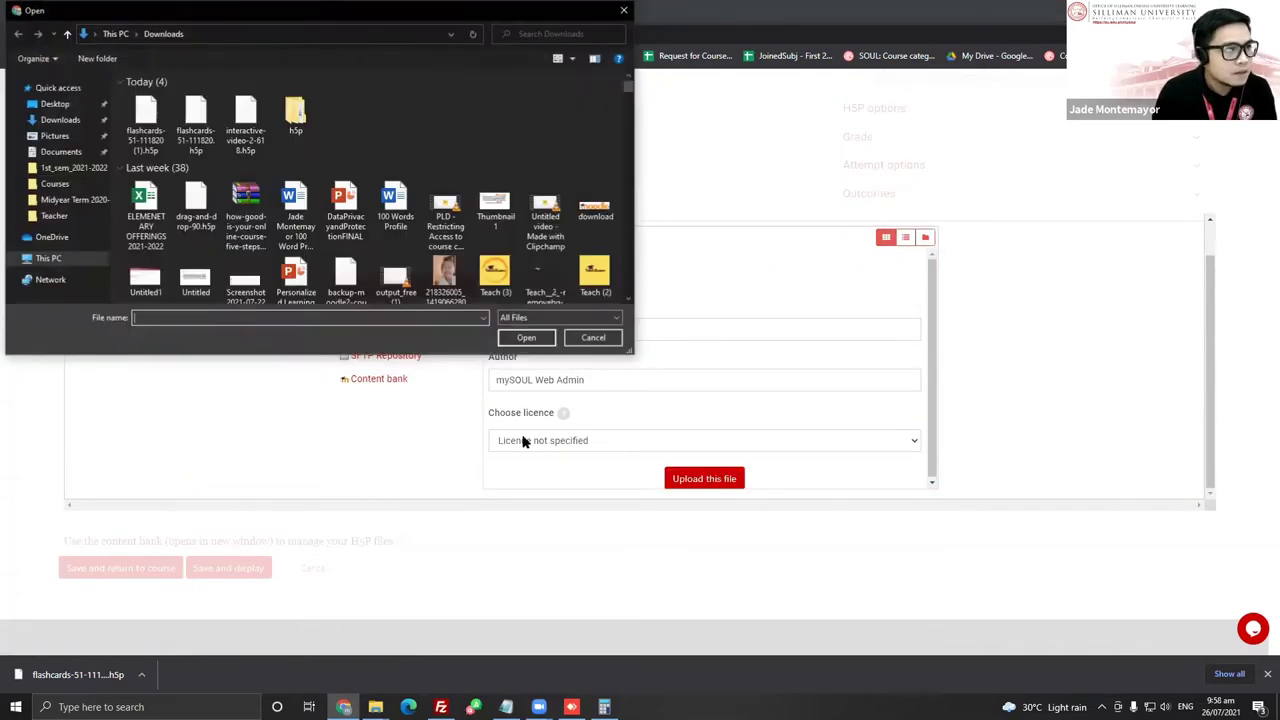
double_click(148, 125)
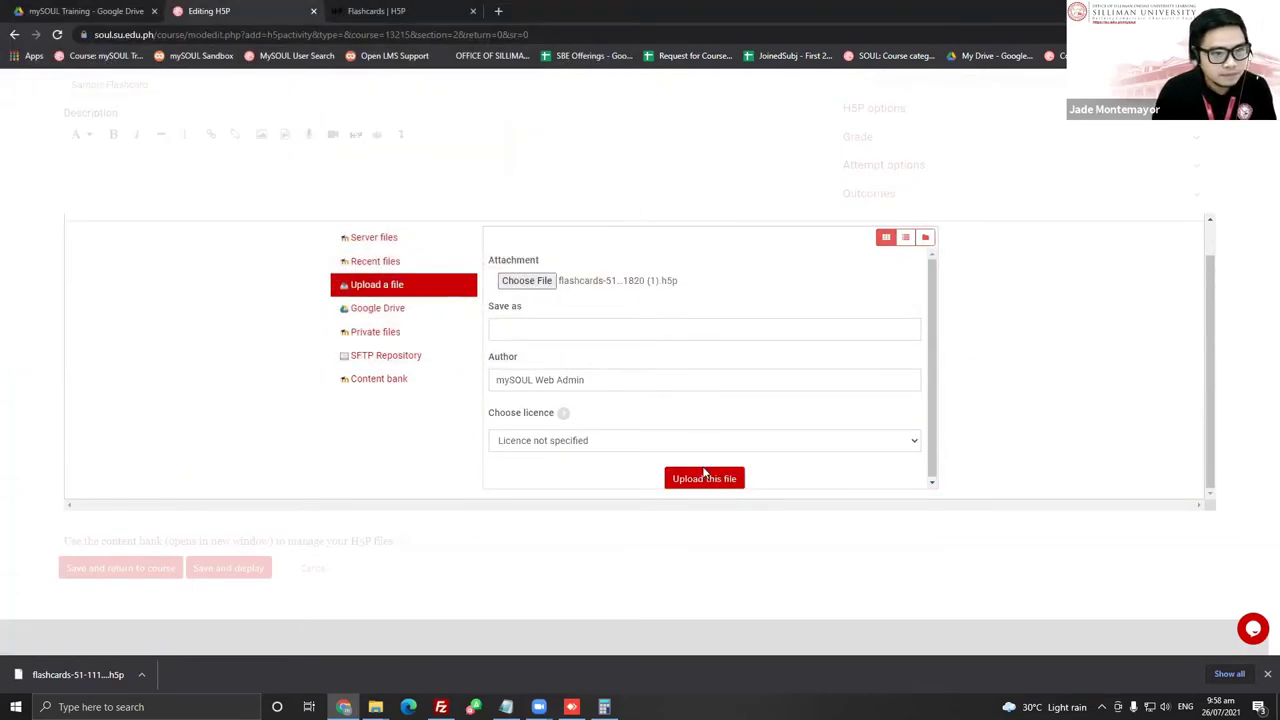
left_click(704, 480)
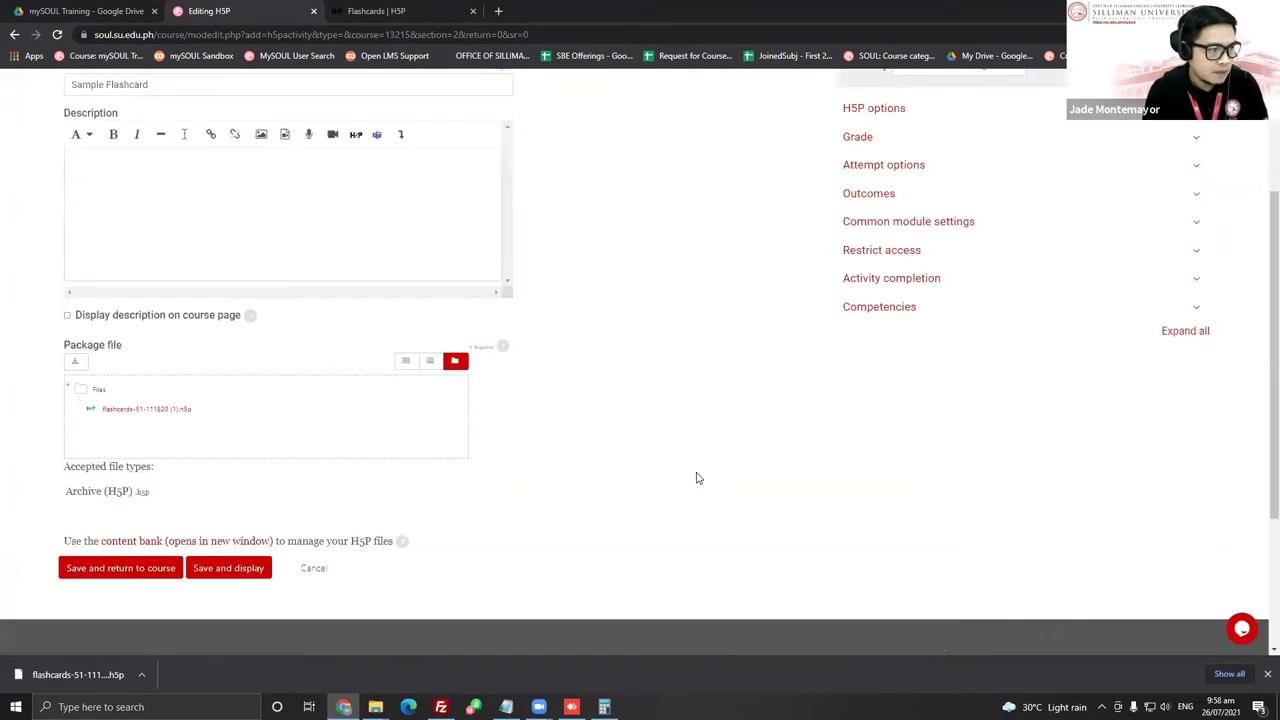
Save and display the Sample Flashcard activity and look over its flashcard preview
left_click(230, 577)
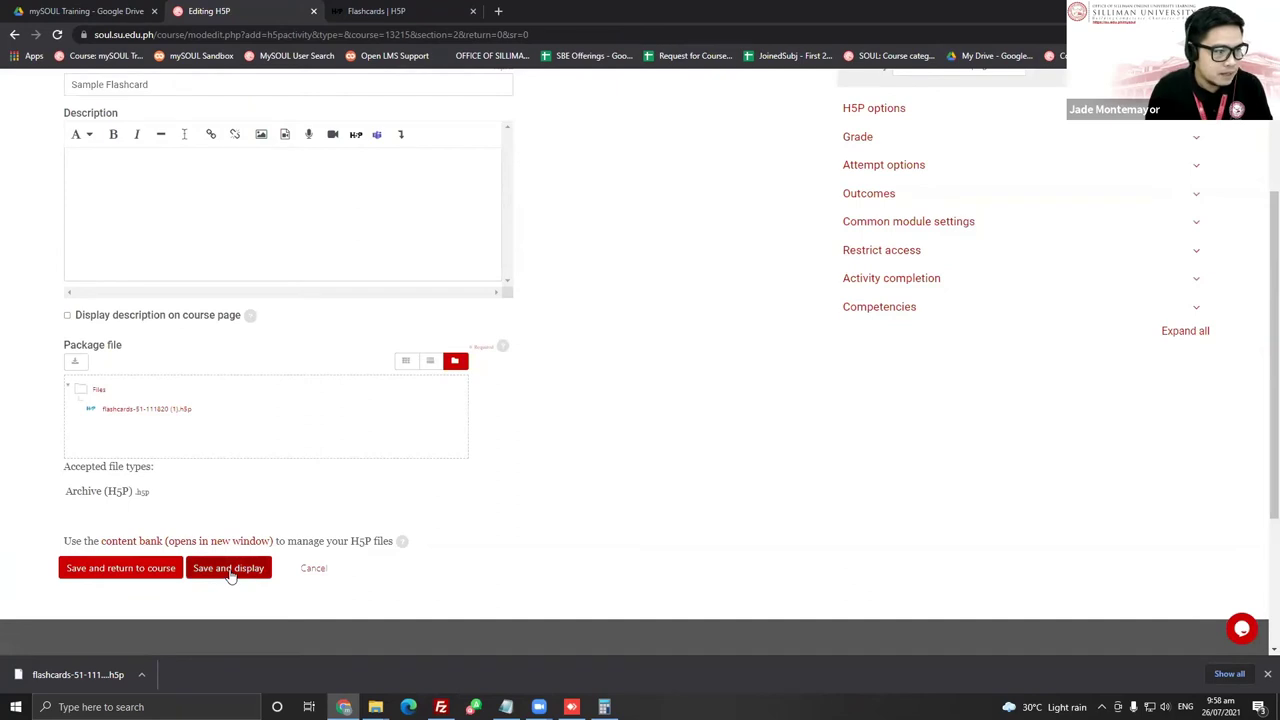
key("alt+Tab")
key("alt+Tab")
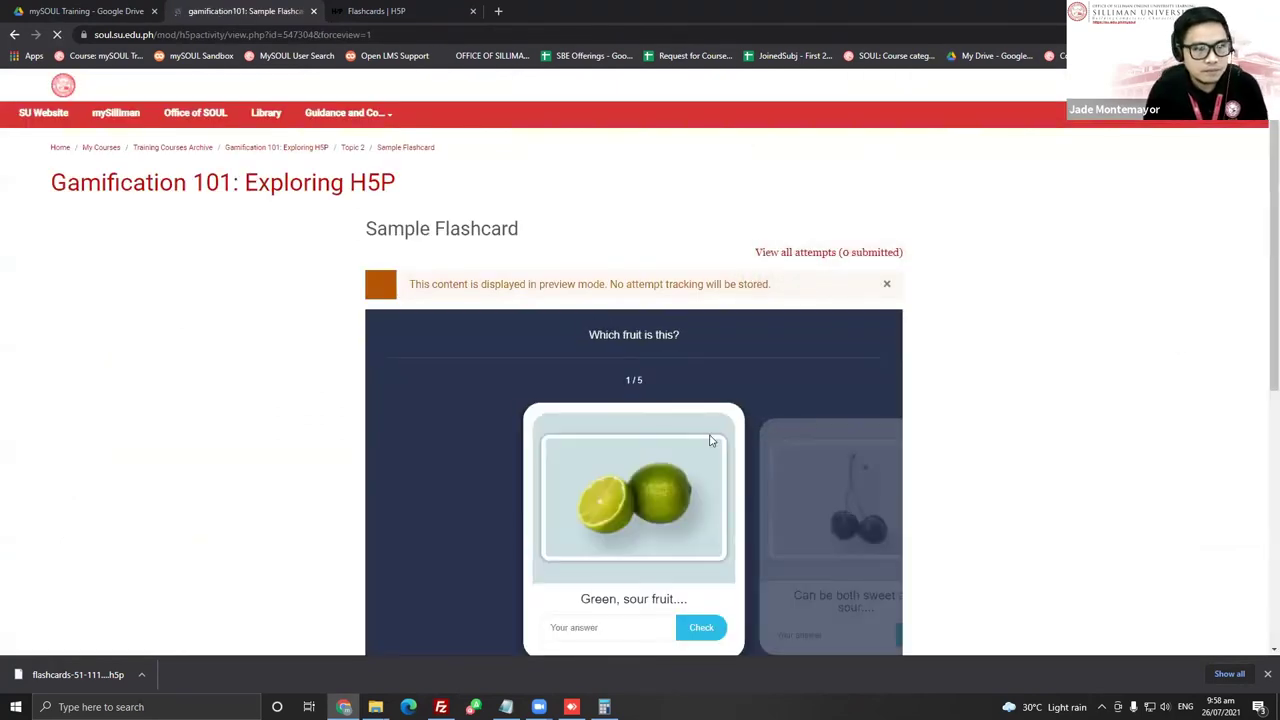
scroll(713, 438, "down", 2)
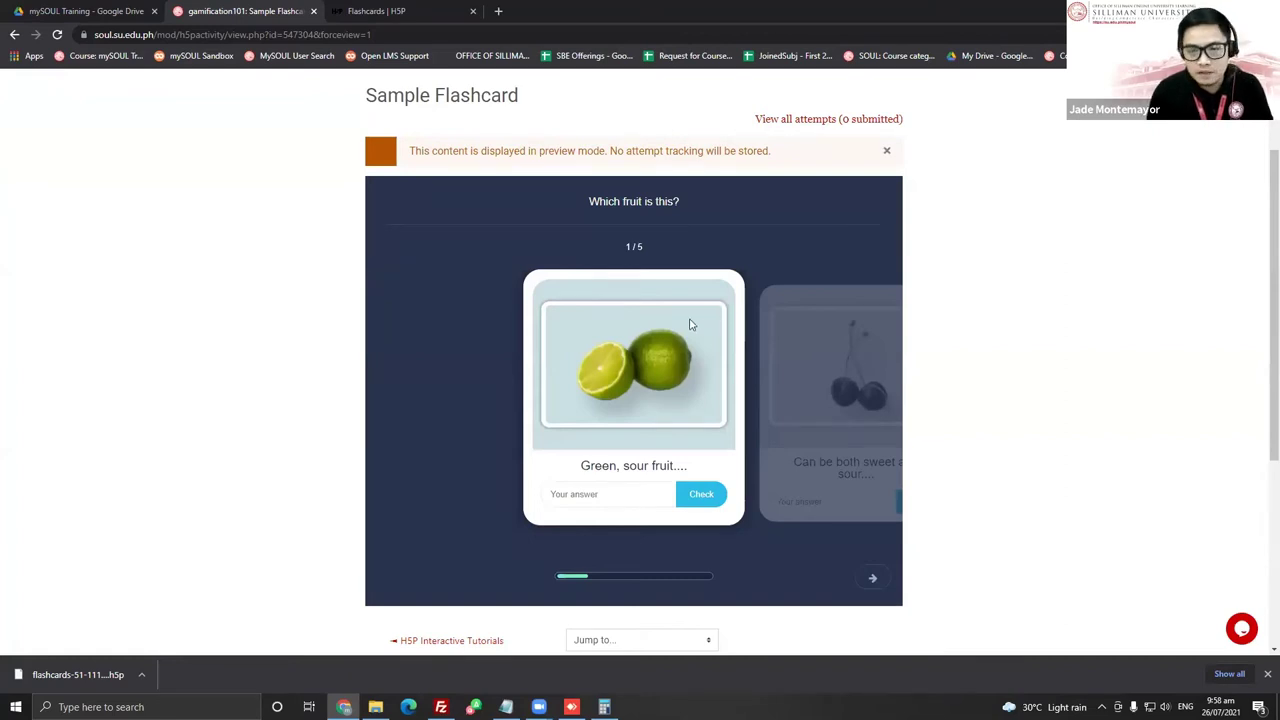
Switch to h5p.org, go back to the content types list, and reopen Flashcards to view its Simple Quiz Example
left_click(395, 11)
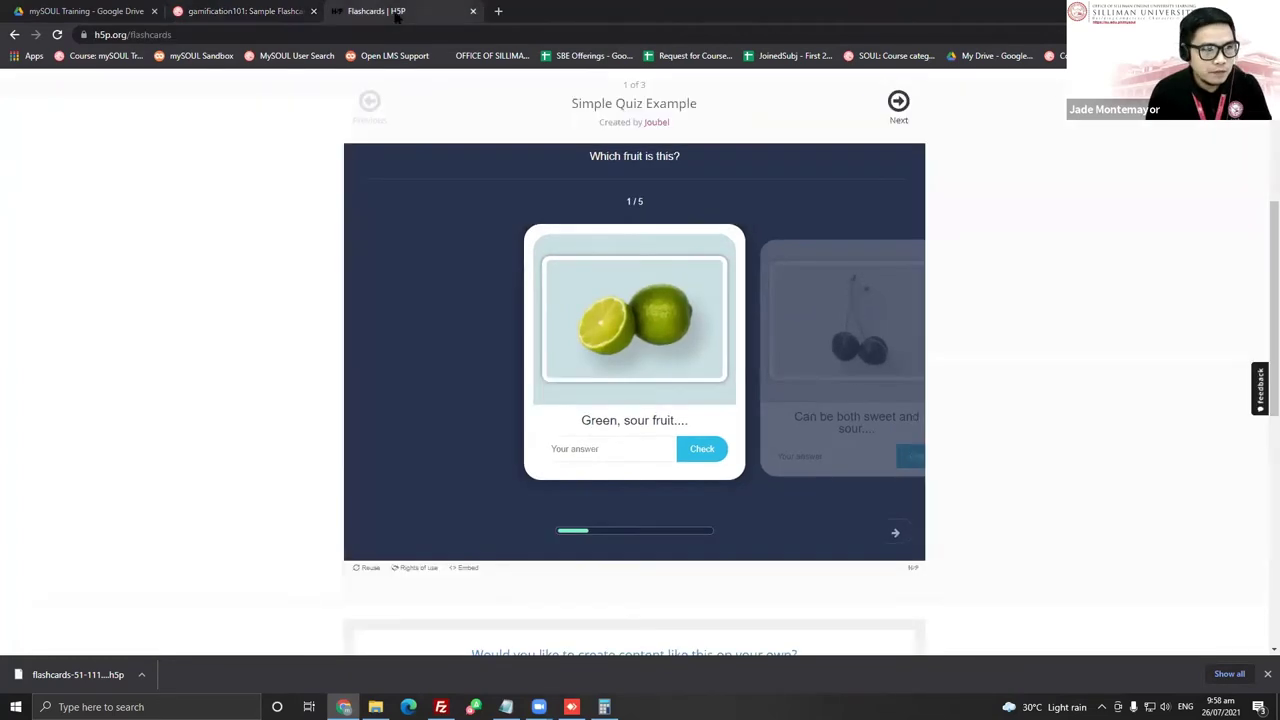
scroll(690, 290, "up", 2)
left_click(14, 34)
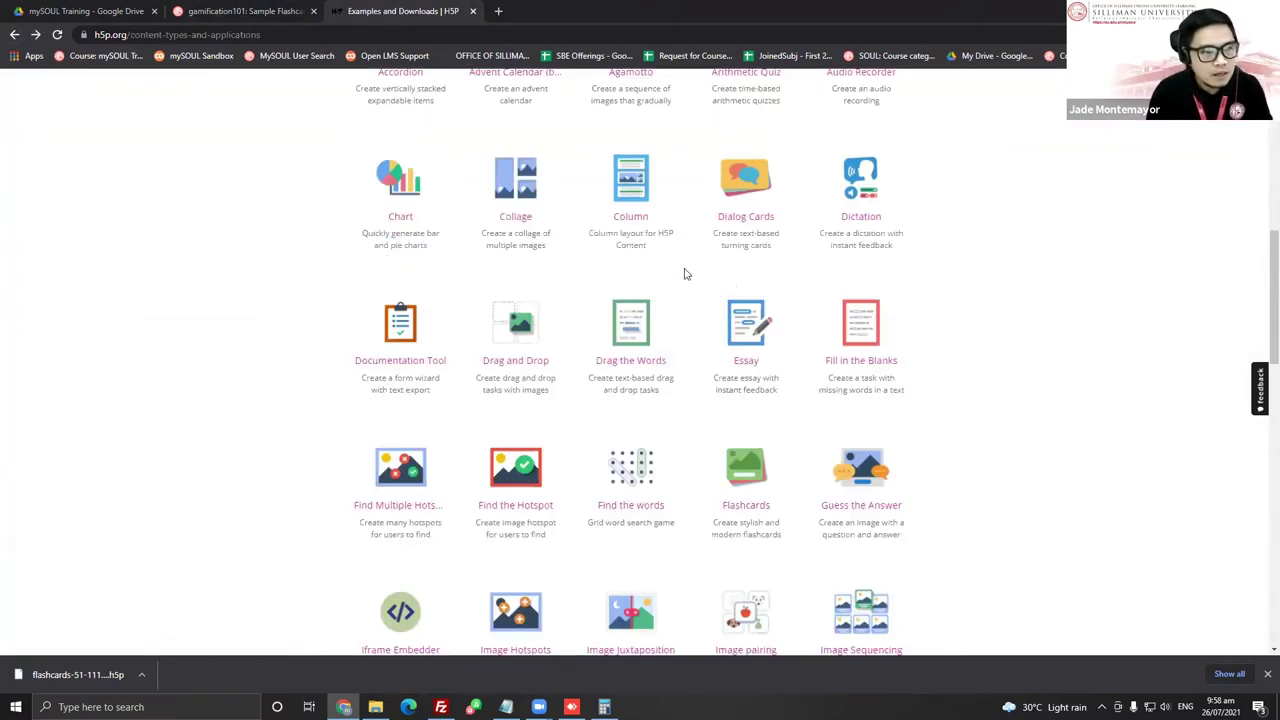
scroll(914, 457, "down", 1)
left_click(748, 414)
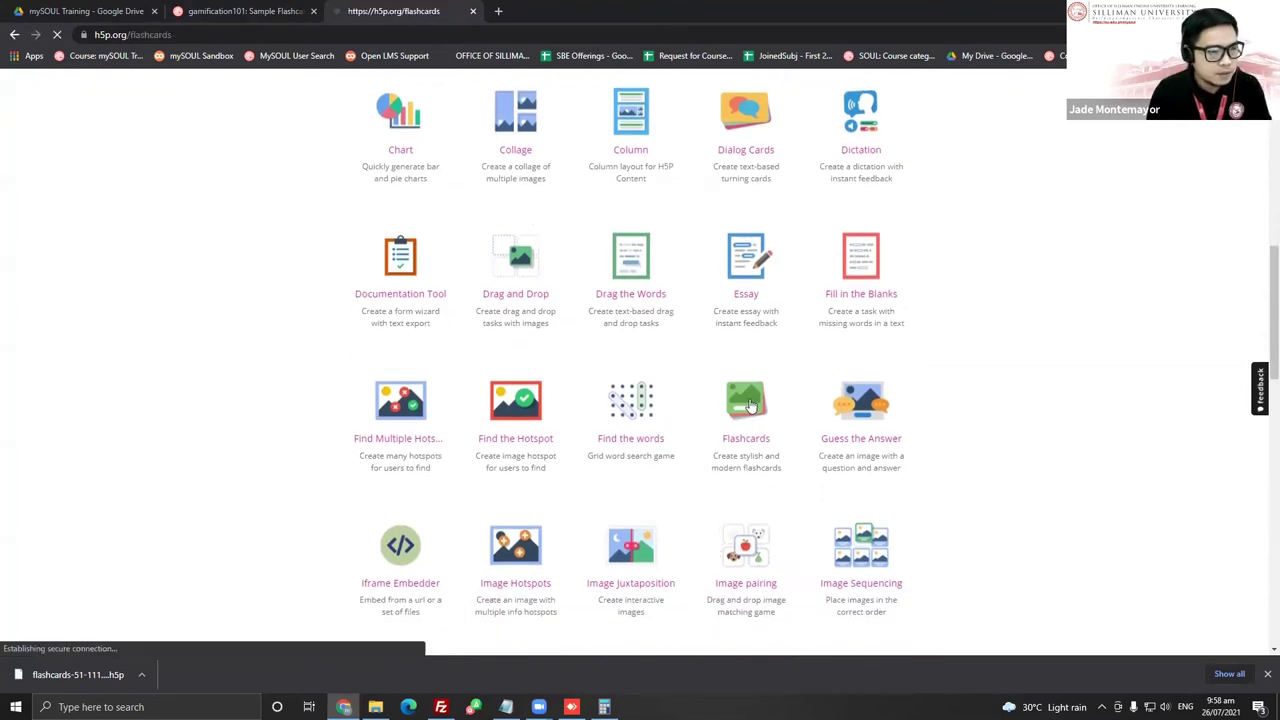
scroll(1006, 343, "down", 4)
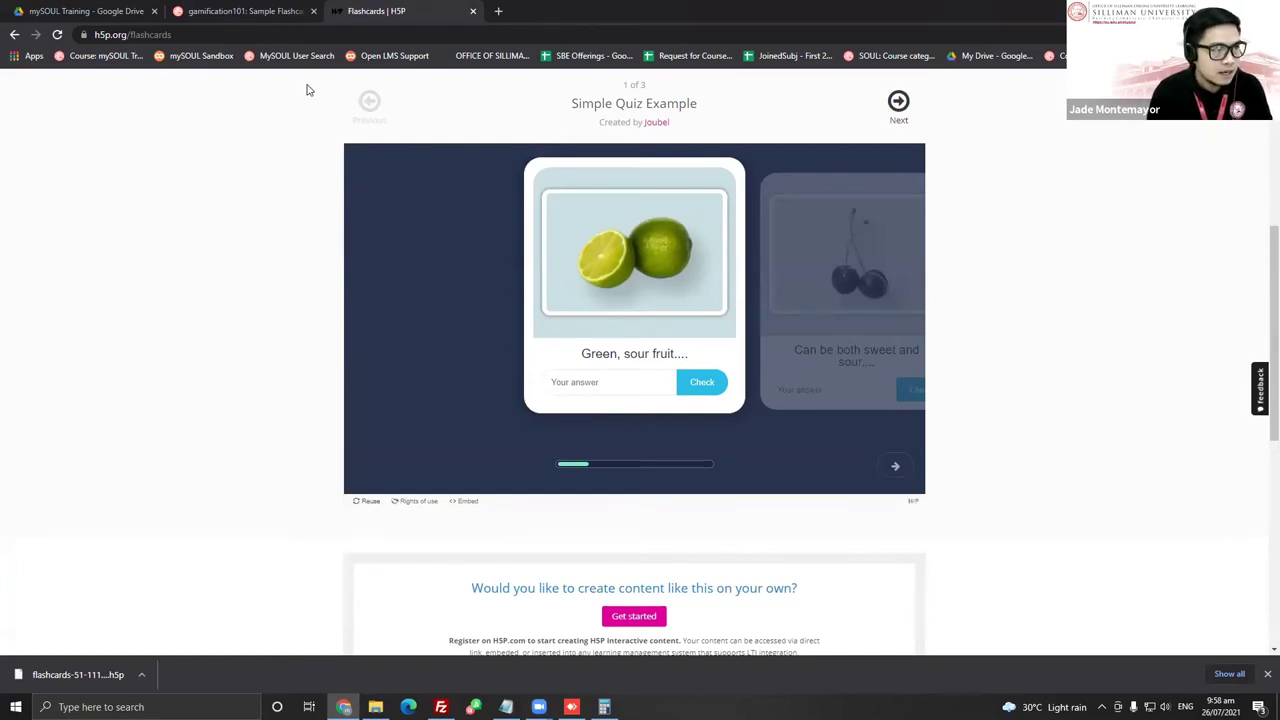
Switch back to the Moodle site and return from the Sample Flashcard activity to the Gamification 101: Exploring H5P course page
left_click(241, 8)
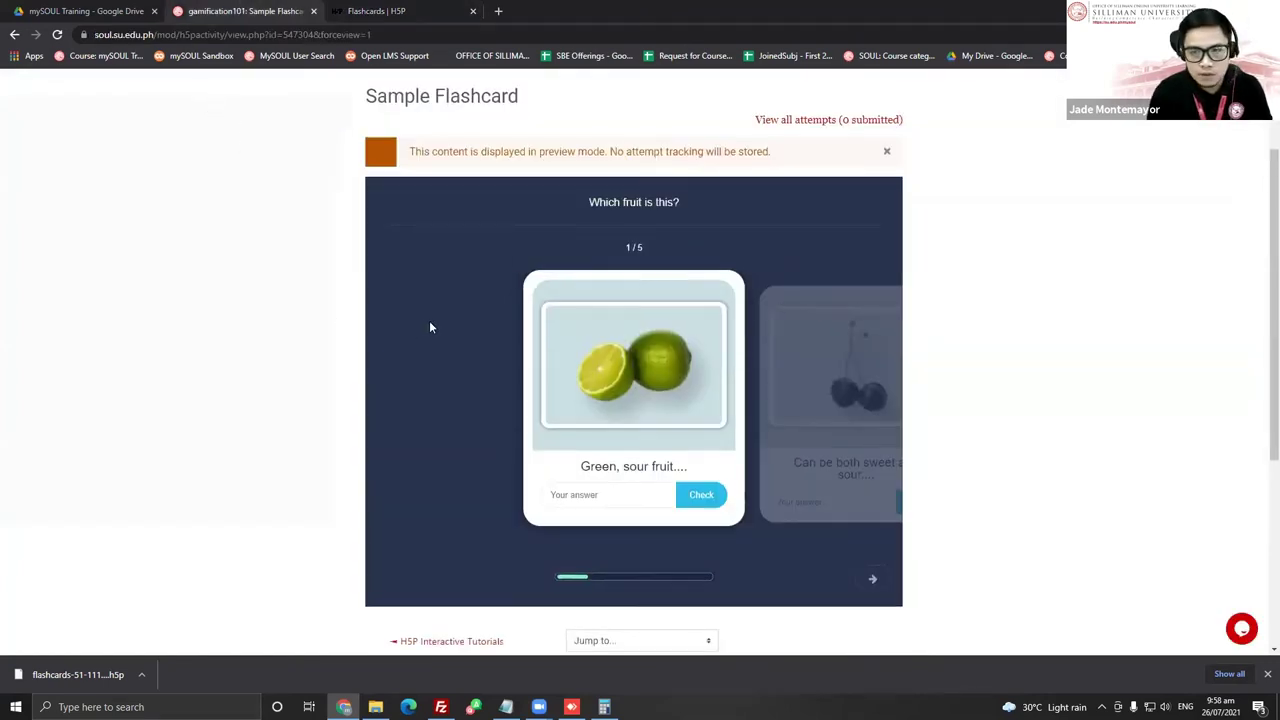
scroll(428, 320, "up", 2)
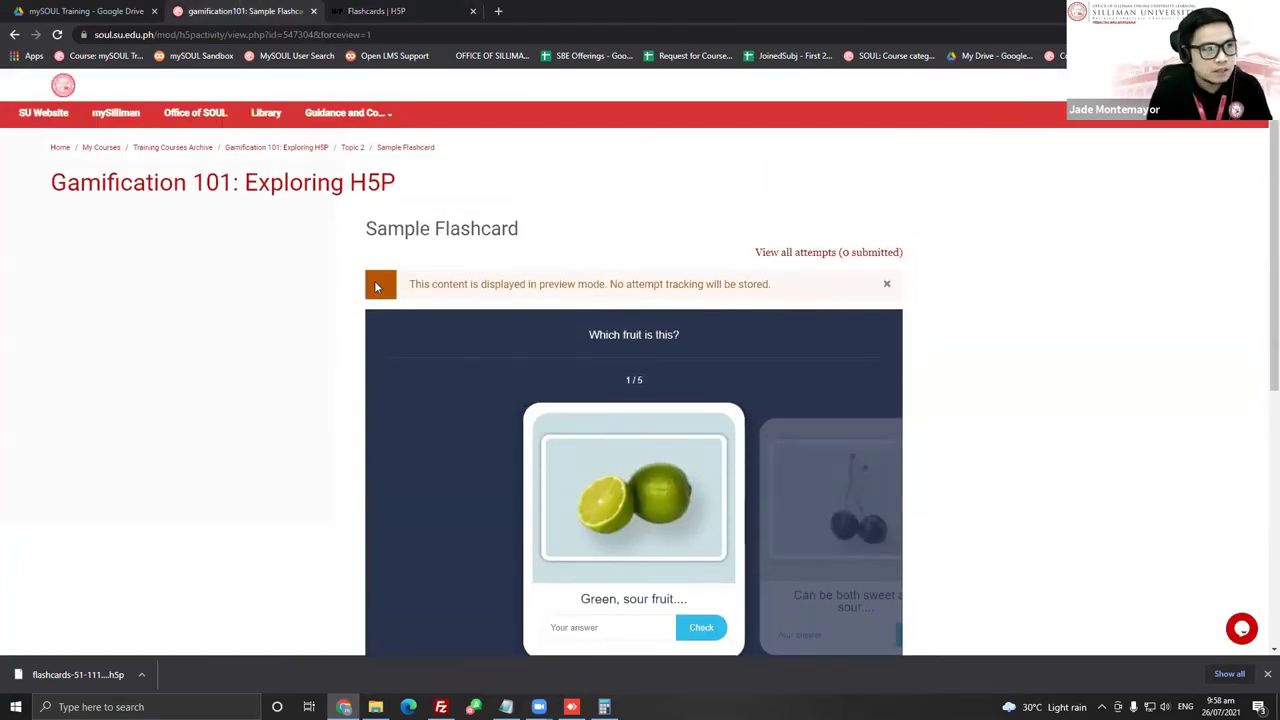
left_click(255, 190)
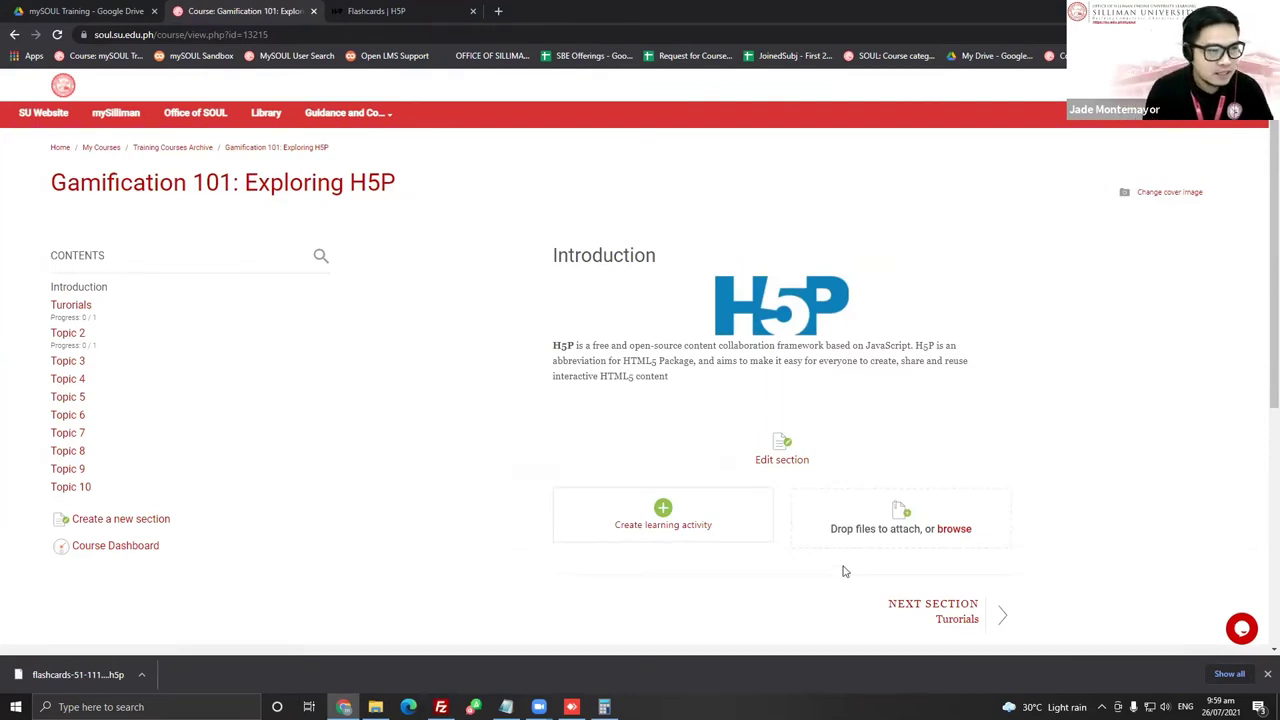
Look over the h5p folder in Downloads and locate the H5P activity type among the course's available activities
left_click(375, 707)
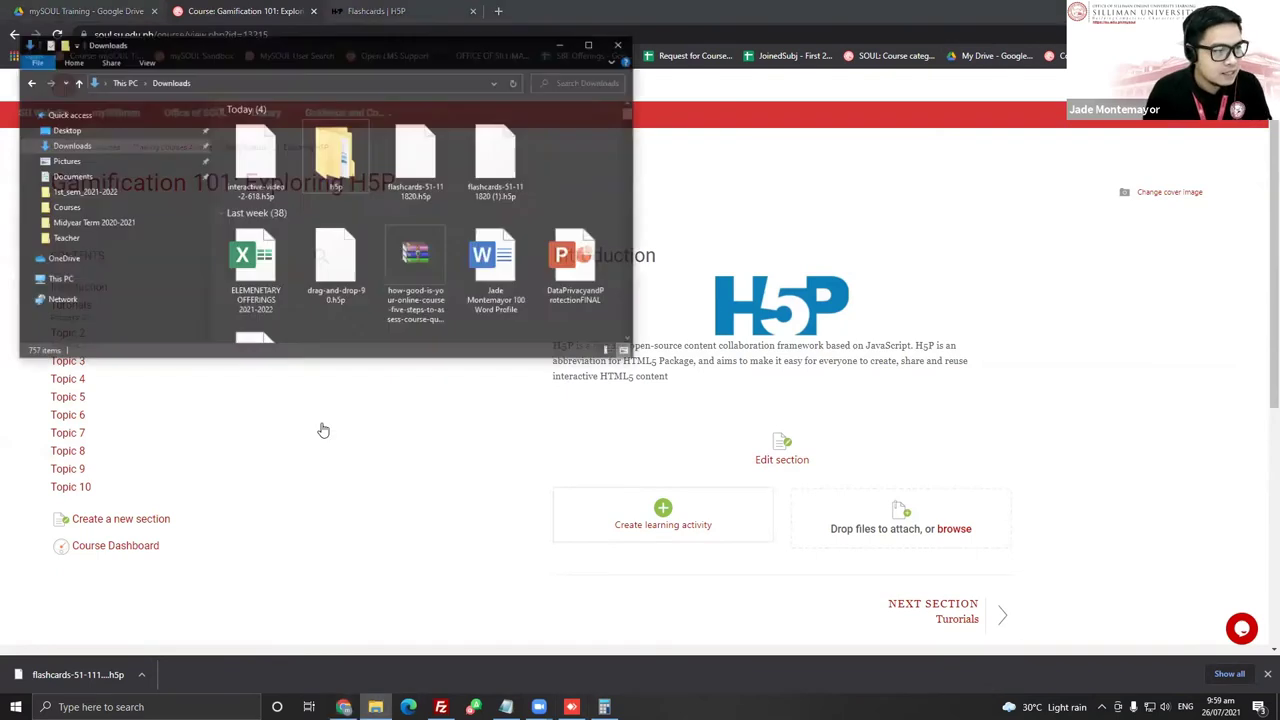
double_click(330, 118)
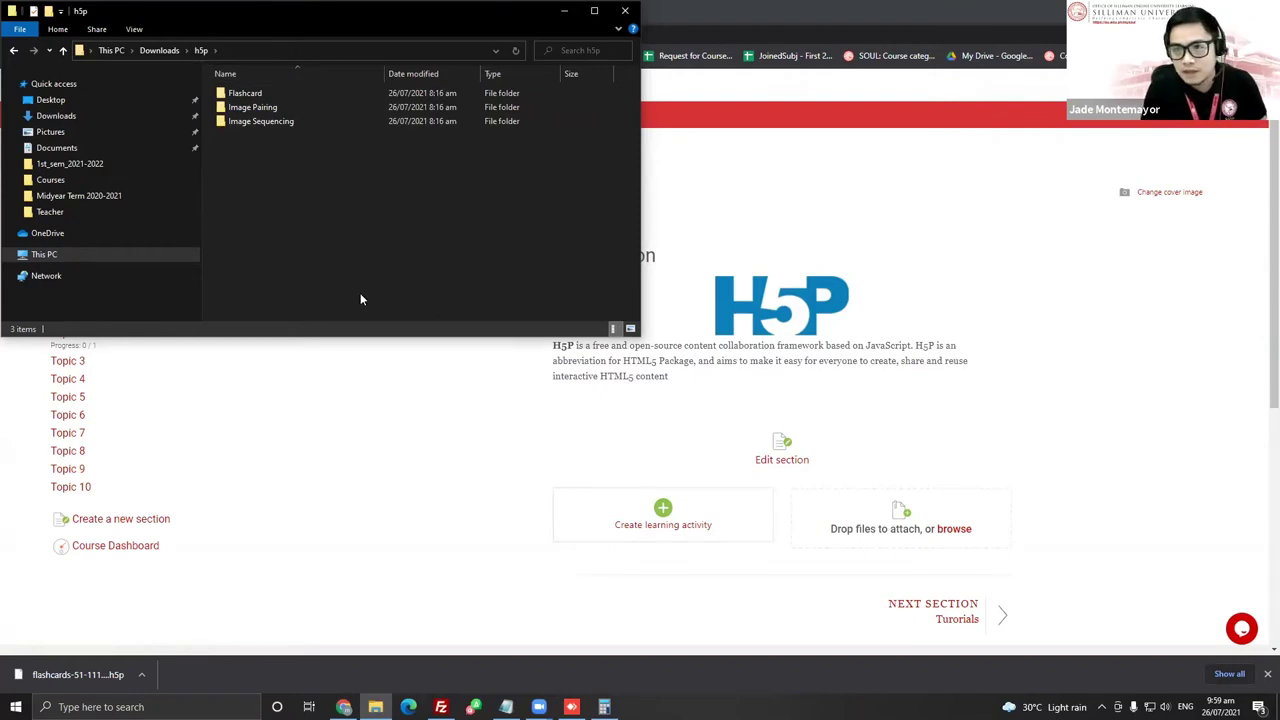
left_click(1133, 352)
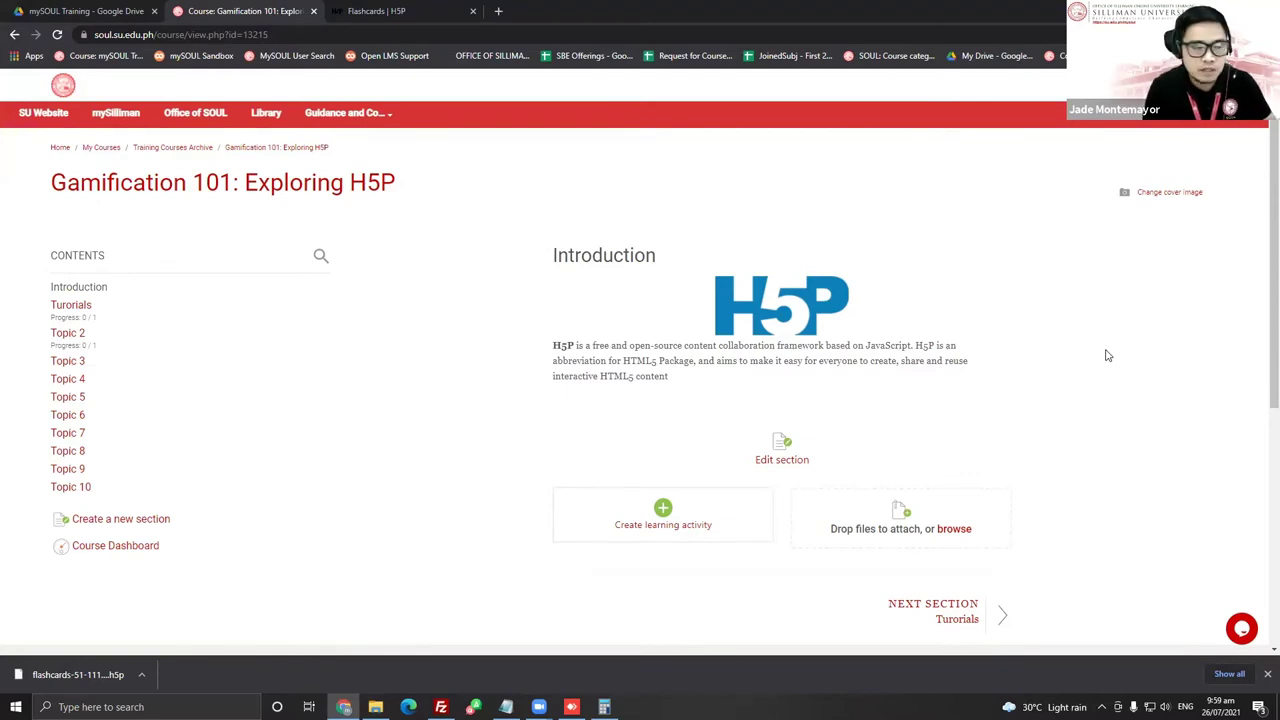
left_click(676, 495)
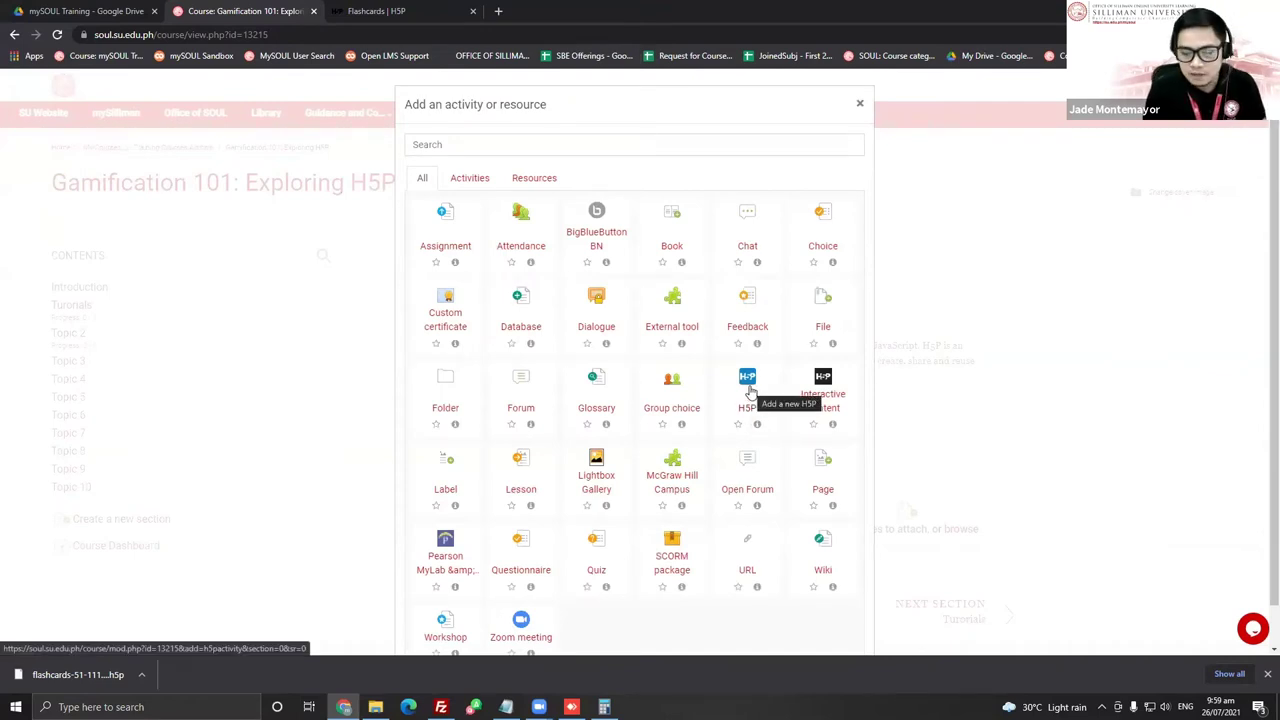
left_click(859, 103)
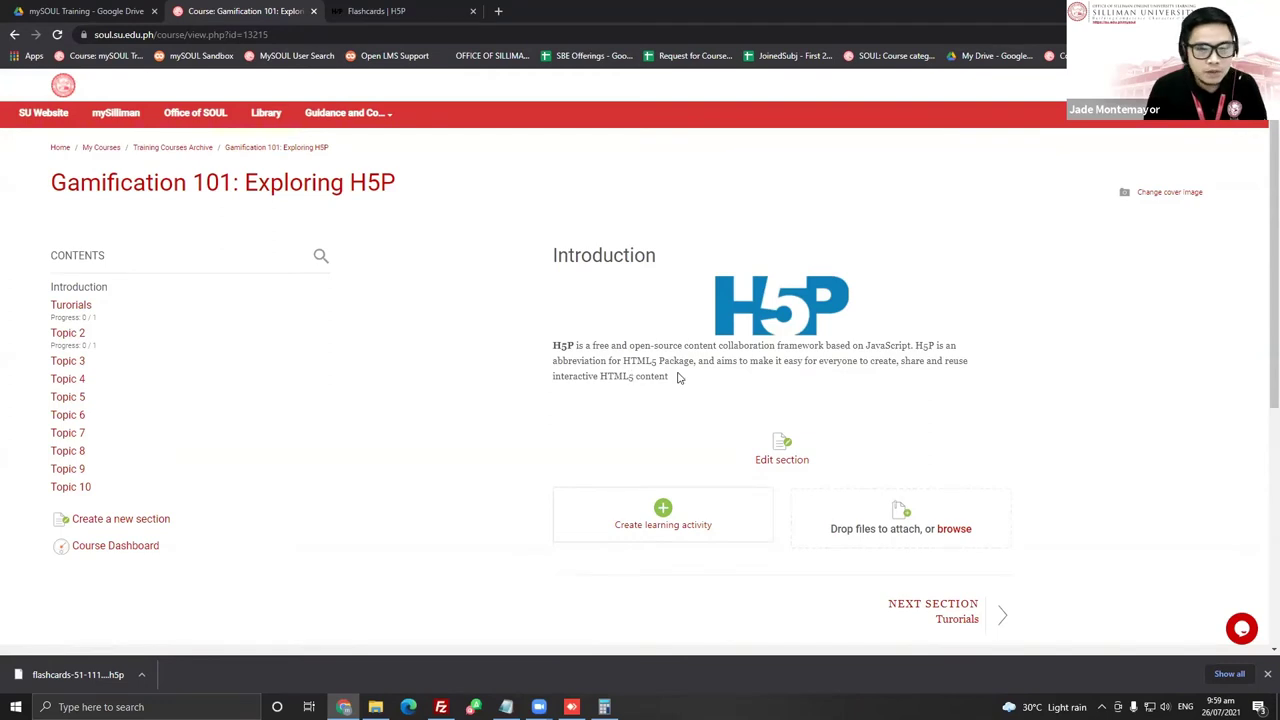
Open the course's content bank and delete flashcards-51-111820.h5p from it
left_click(1245, 112)
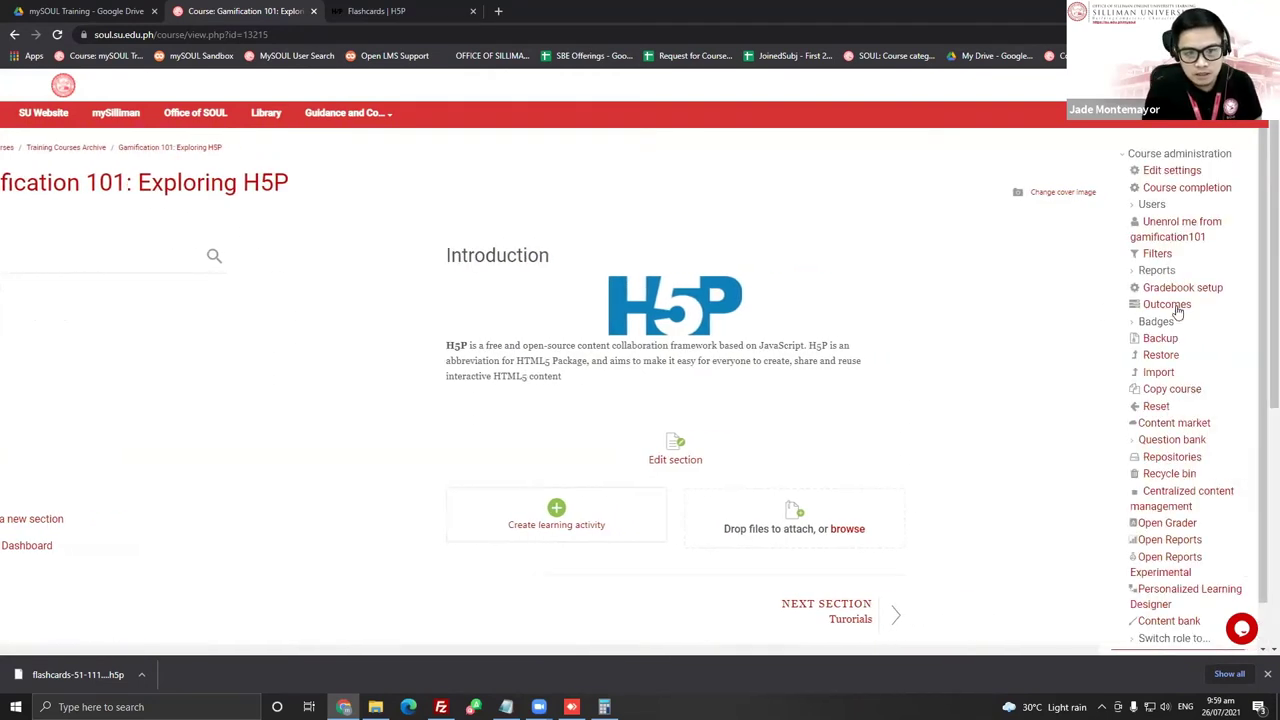
left_click(1166, 620)
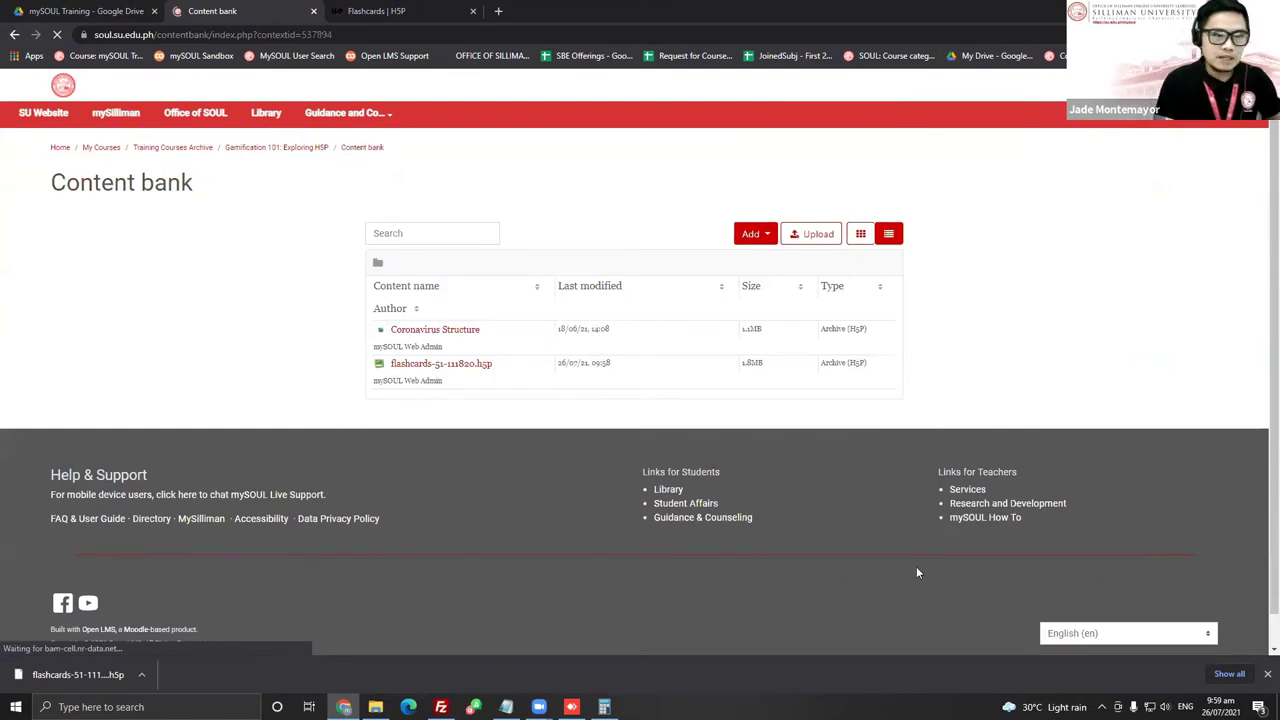
left_click(457, 372)
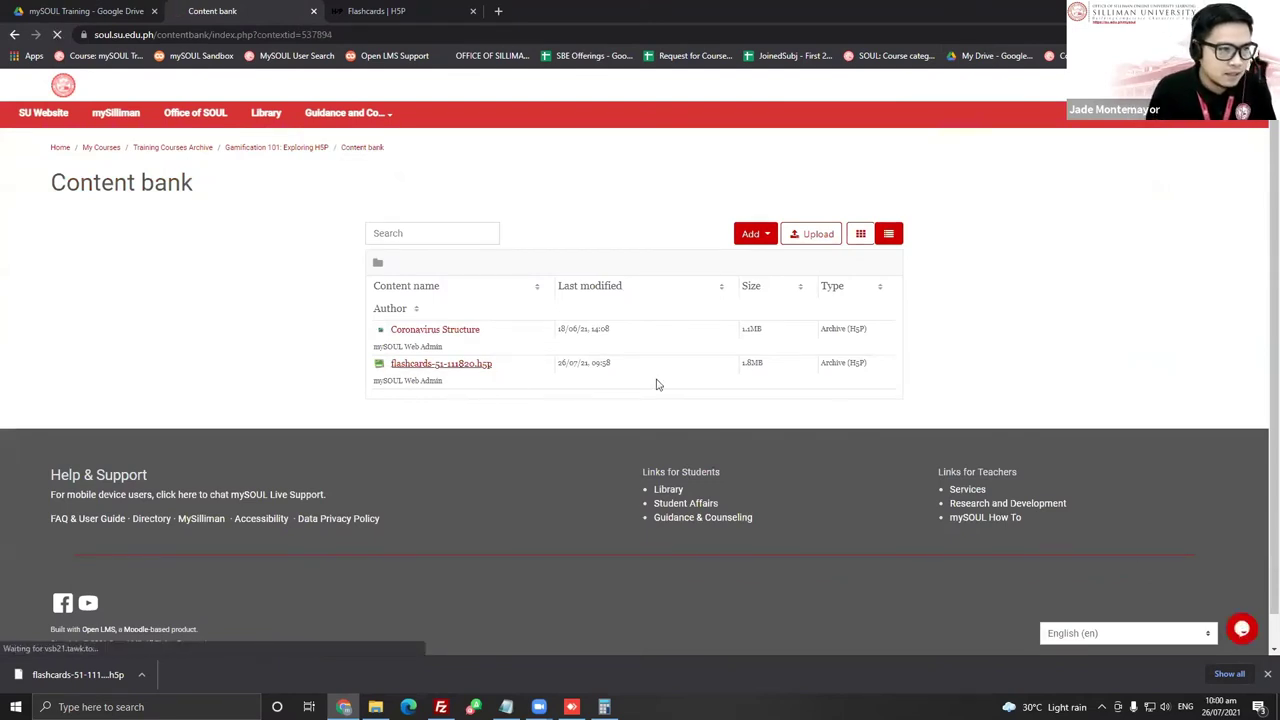
left_click(1206, 185)
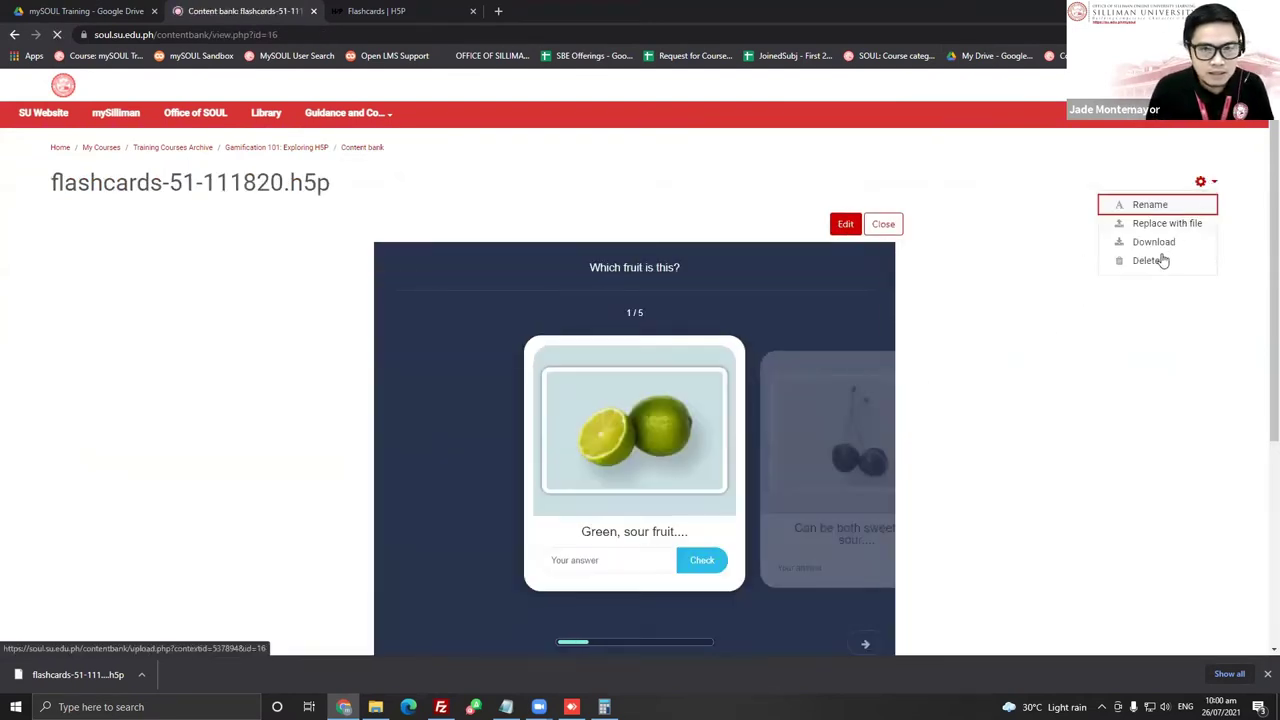
left_click(1150, 259)
left_click(798, 192)
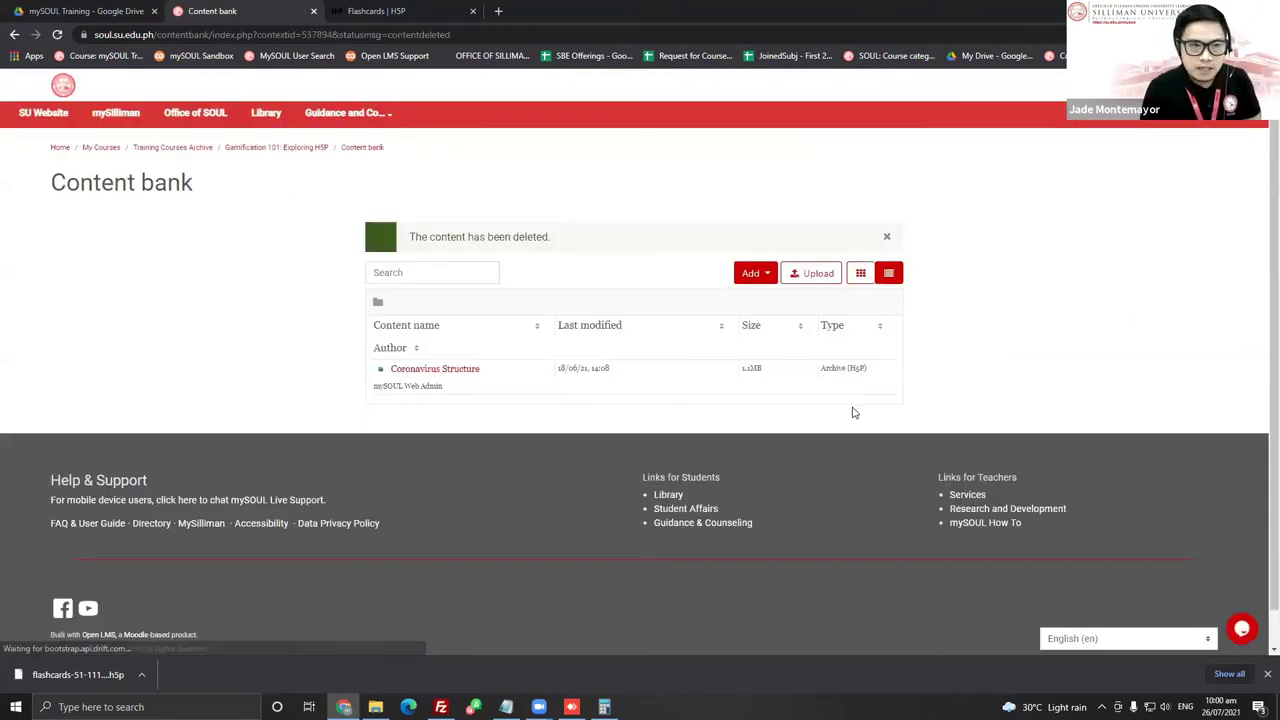
Start a new Flashcards interactive content in the content bank
left_click(765, 278)
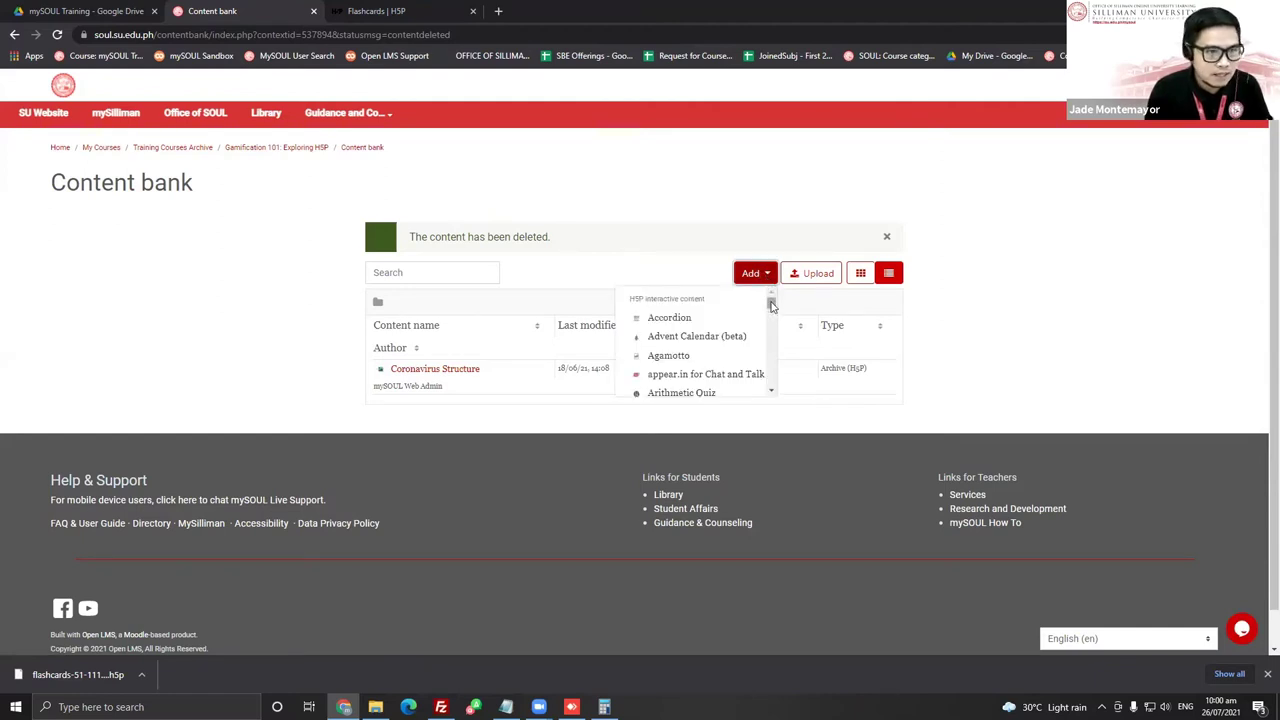
left_click_drag(771, 307, 767, 343)
left_click(676, 356)
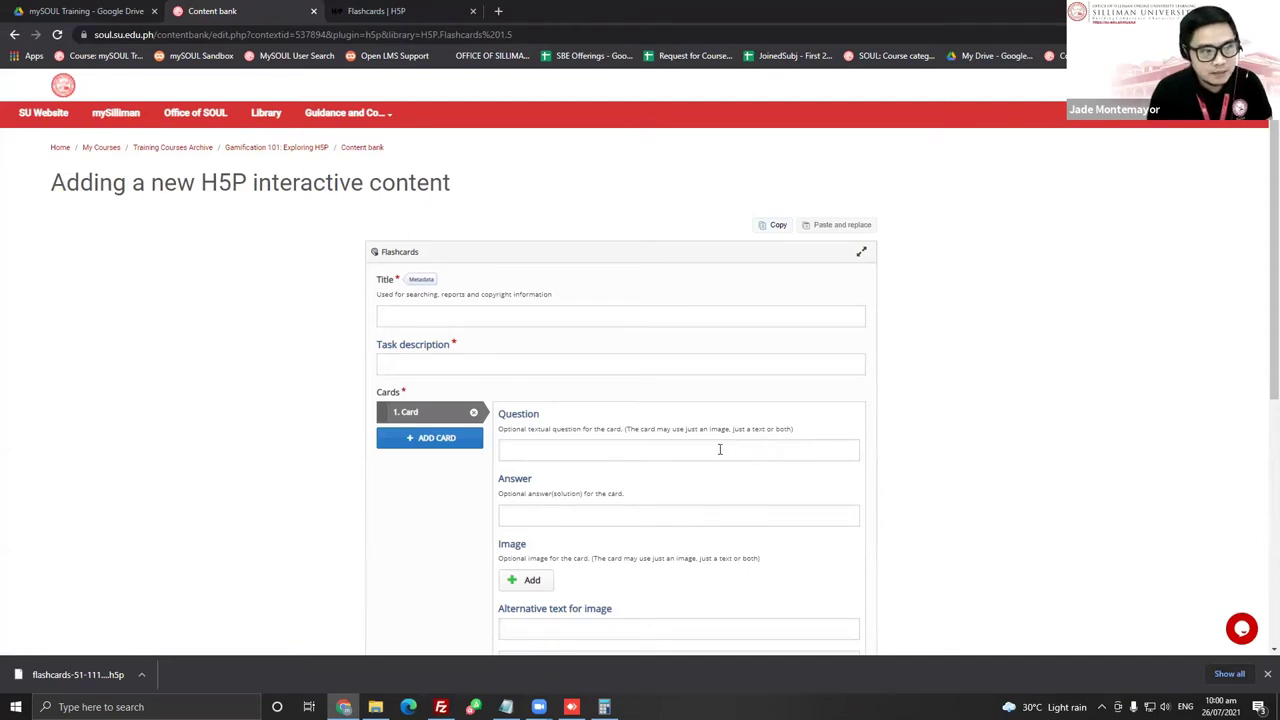
Title the flashcards Sample Flashcard and set the task description to "Know the different parts of the world"
left_click(516, 312)
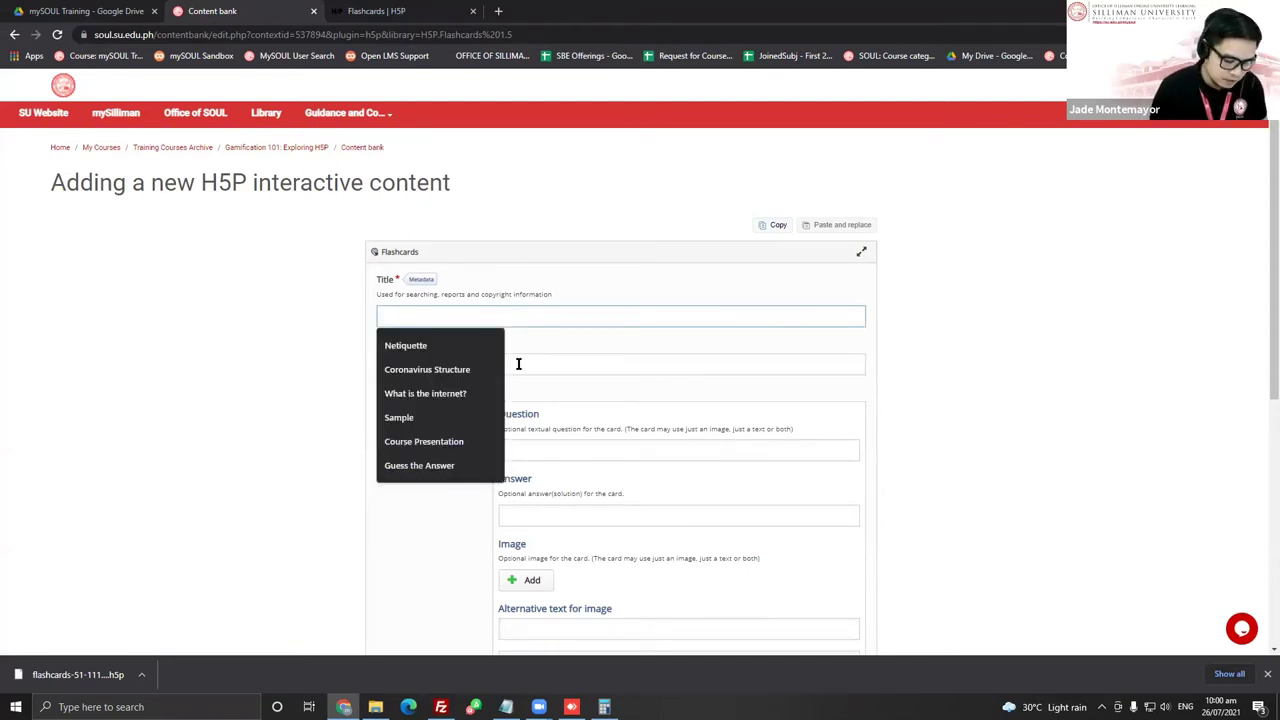
type("Sample Fla")
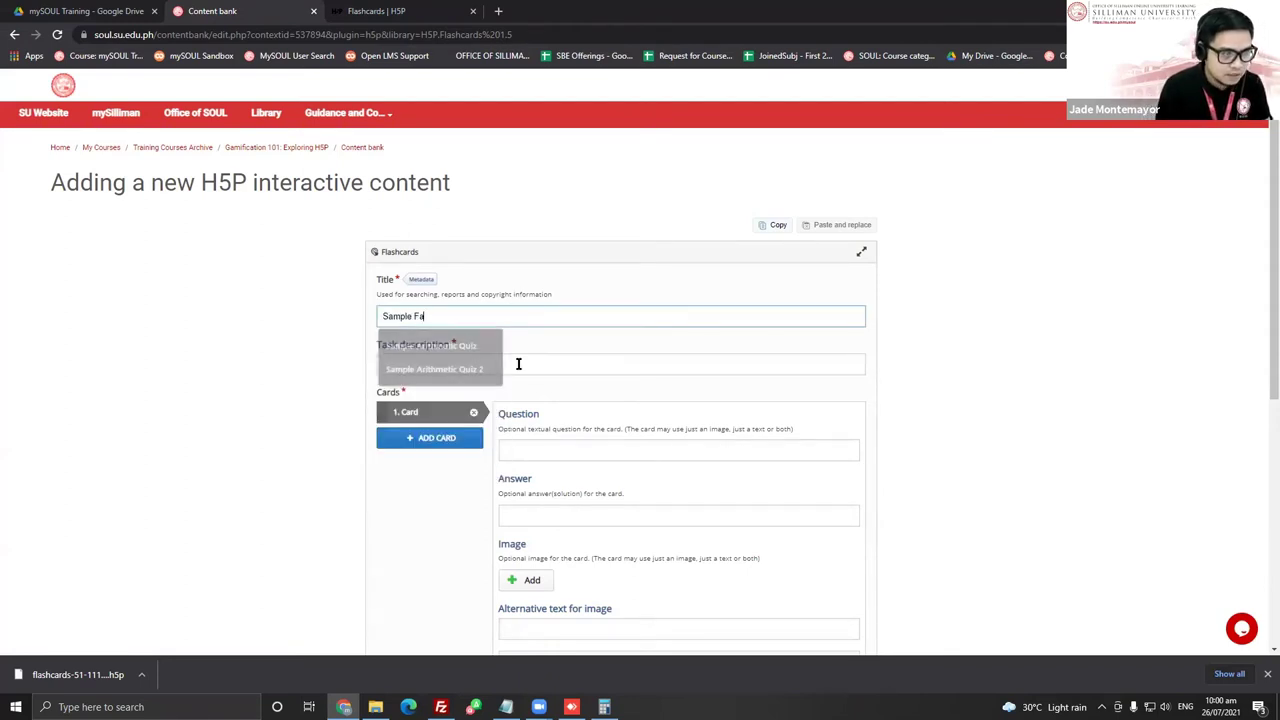
type("shcard")
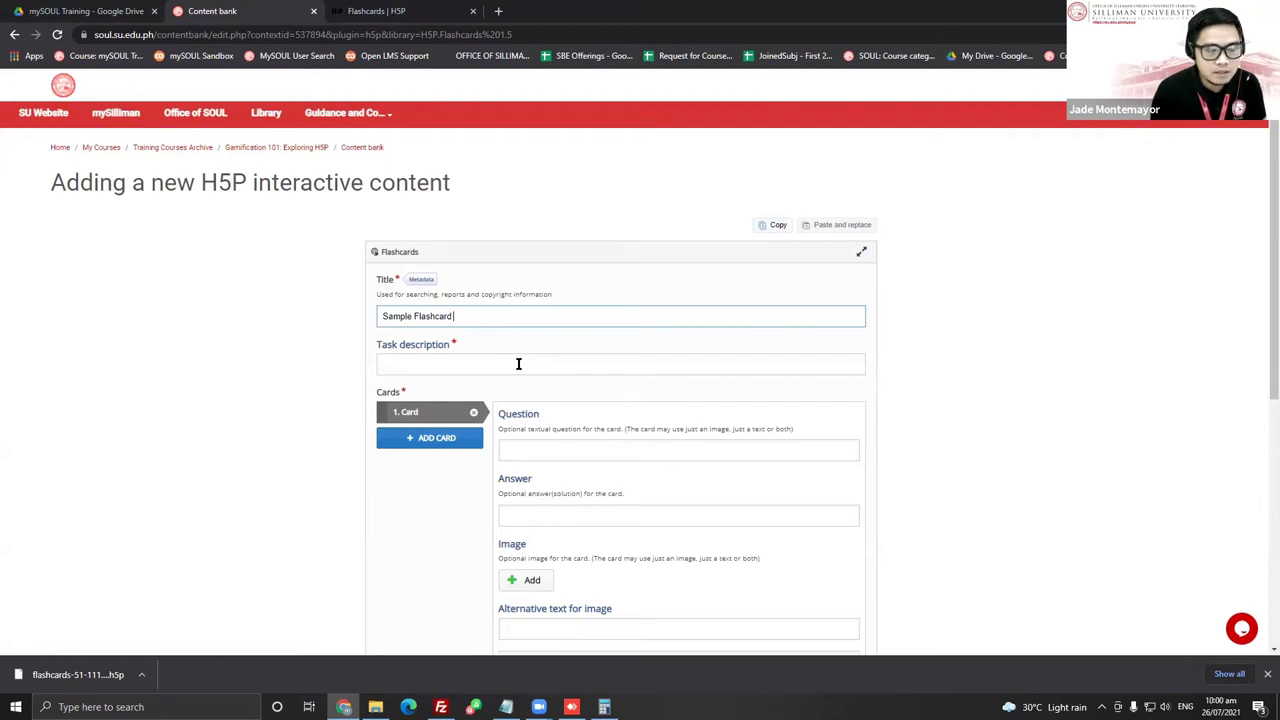
left_click(517, 364)
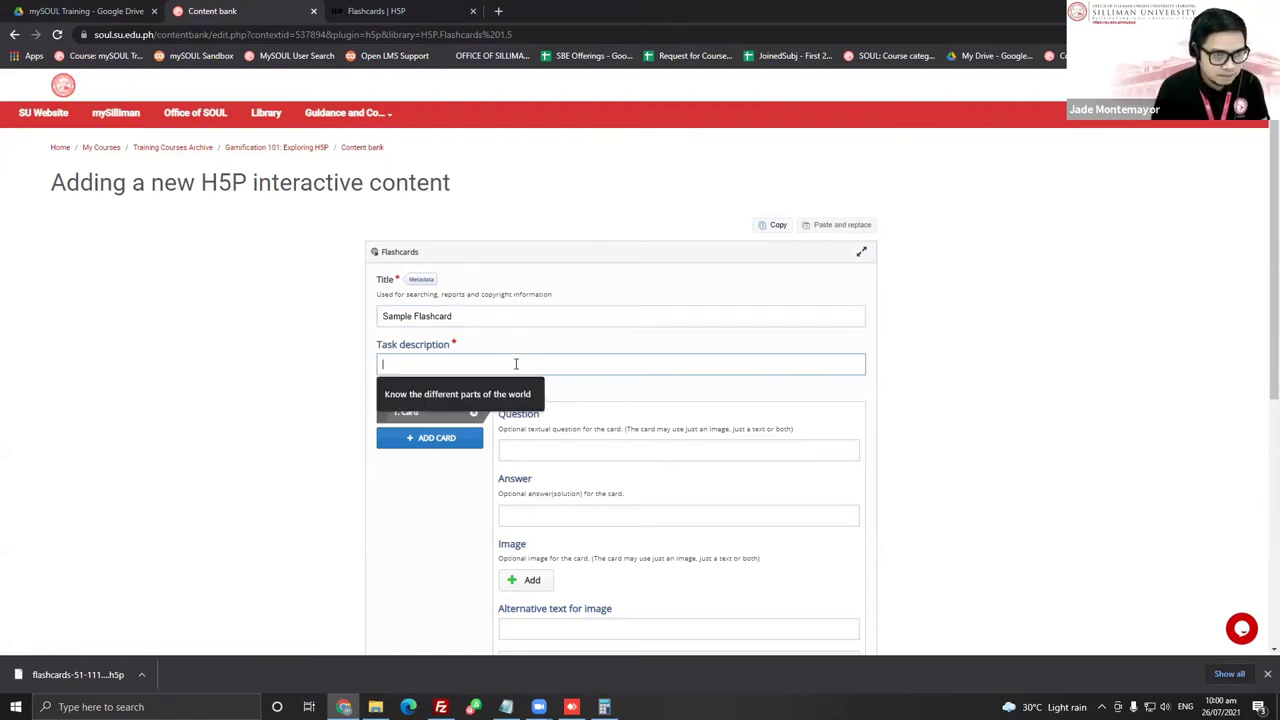
key("Down")
key("Return")
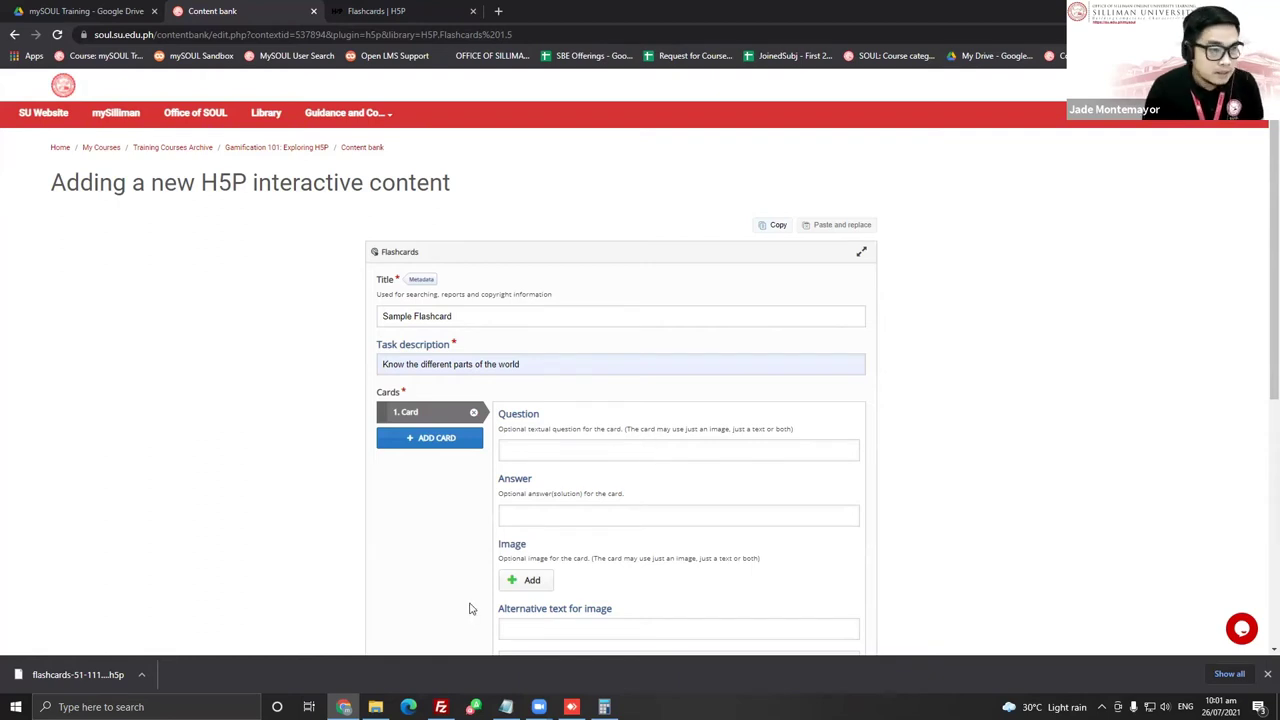
View the landmark images in the Flashcard subfolder of the h5p folder, then return to the flashcard form
scroll(668, 428, "down", 2)
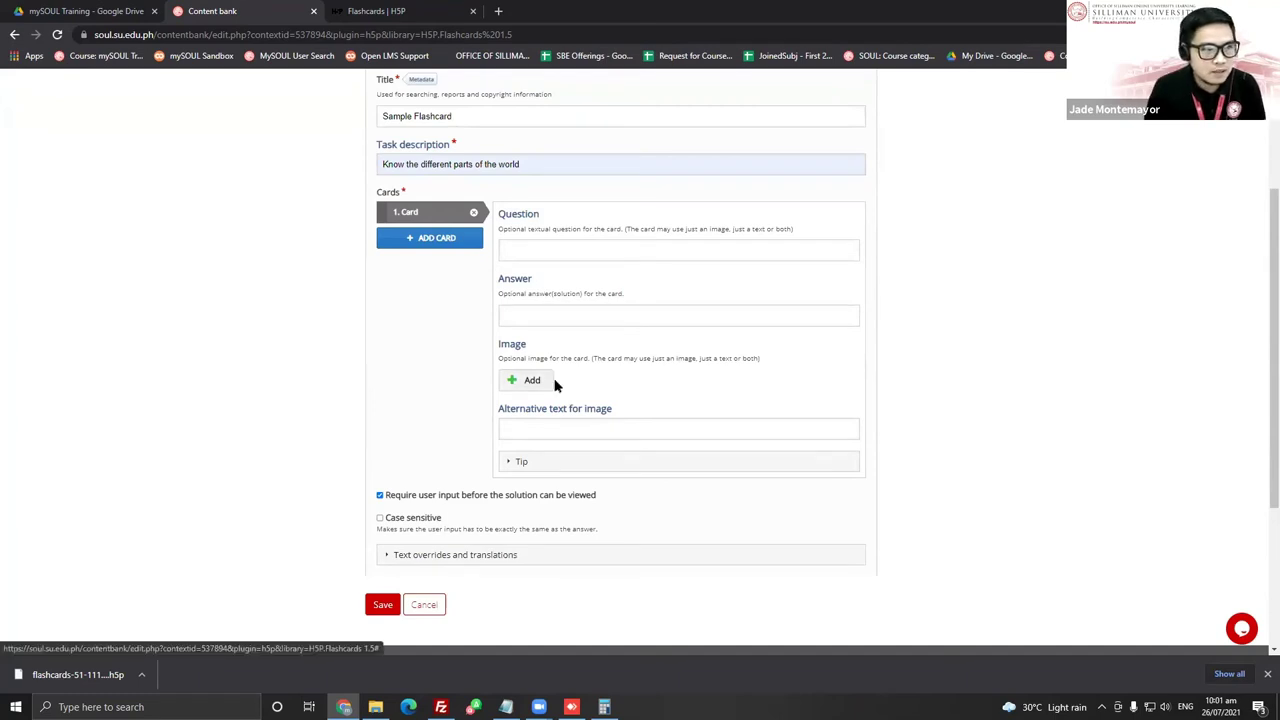
left_click(375, 707)
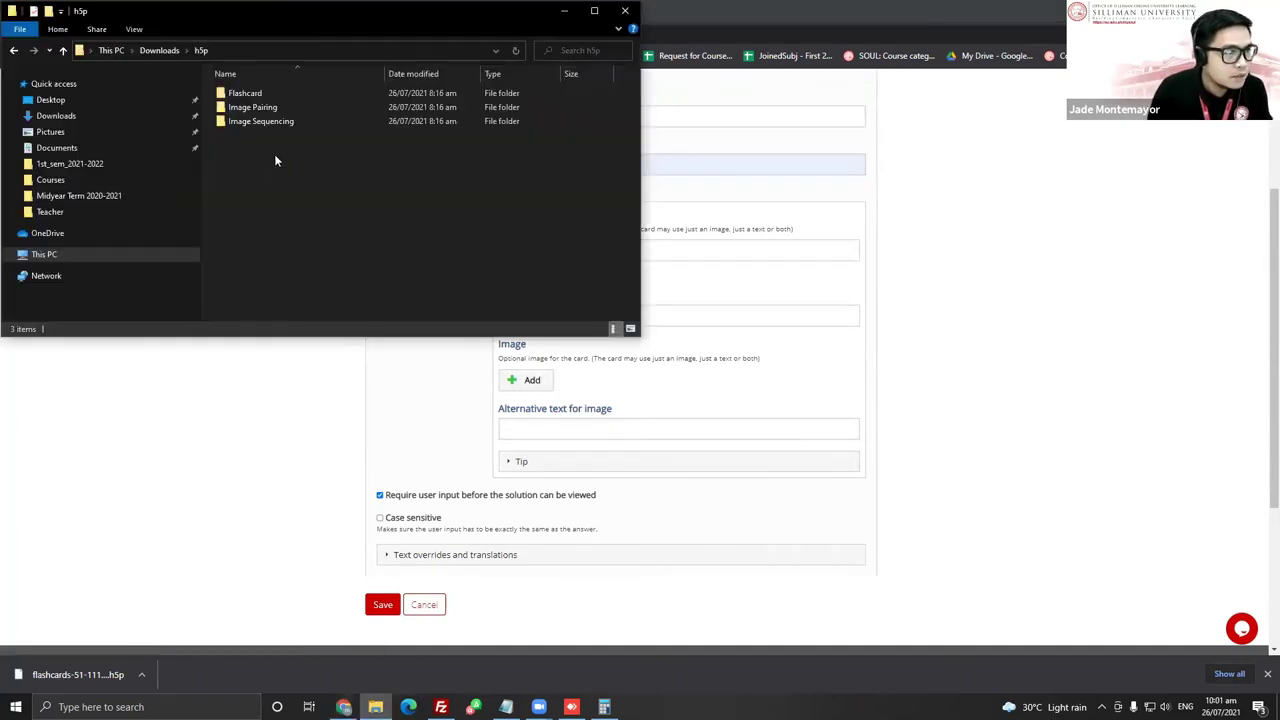
double_click(250, 93)
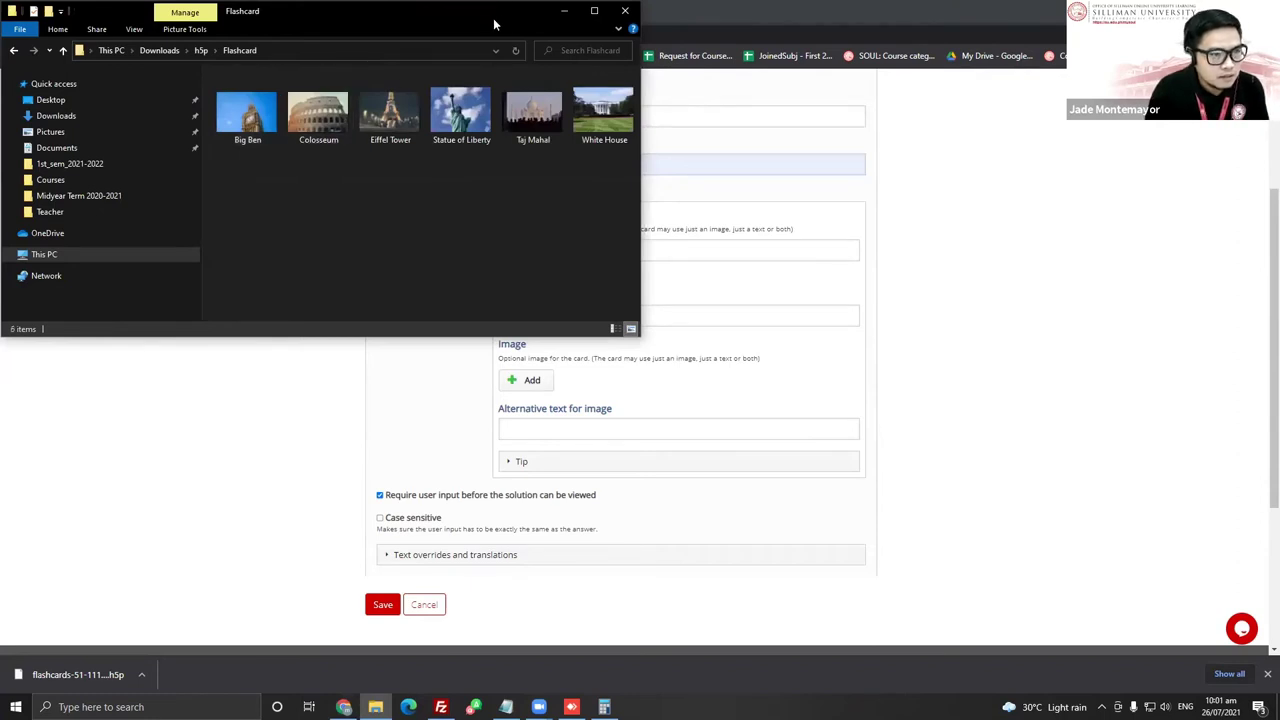
left_click_drag(494, 22, 542, 36)
left_click(570, 18)
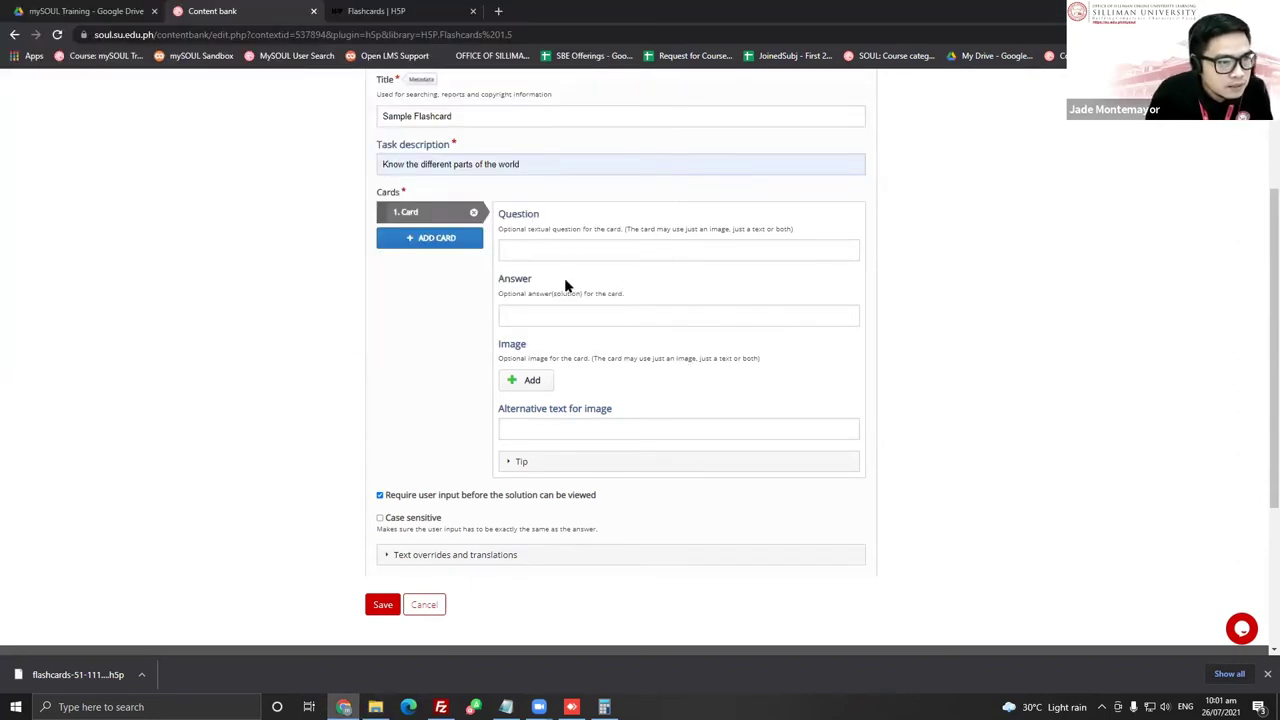
key("alt+Tab")
key("alt+Tab")
Enter Big Ben as the answer for the first card, leaving its question empty
left_click(563, 316)
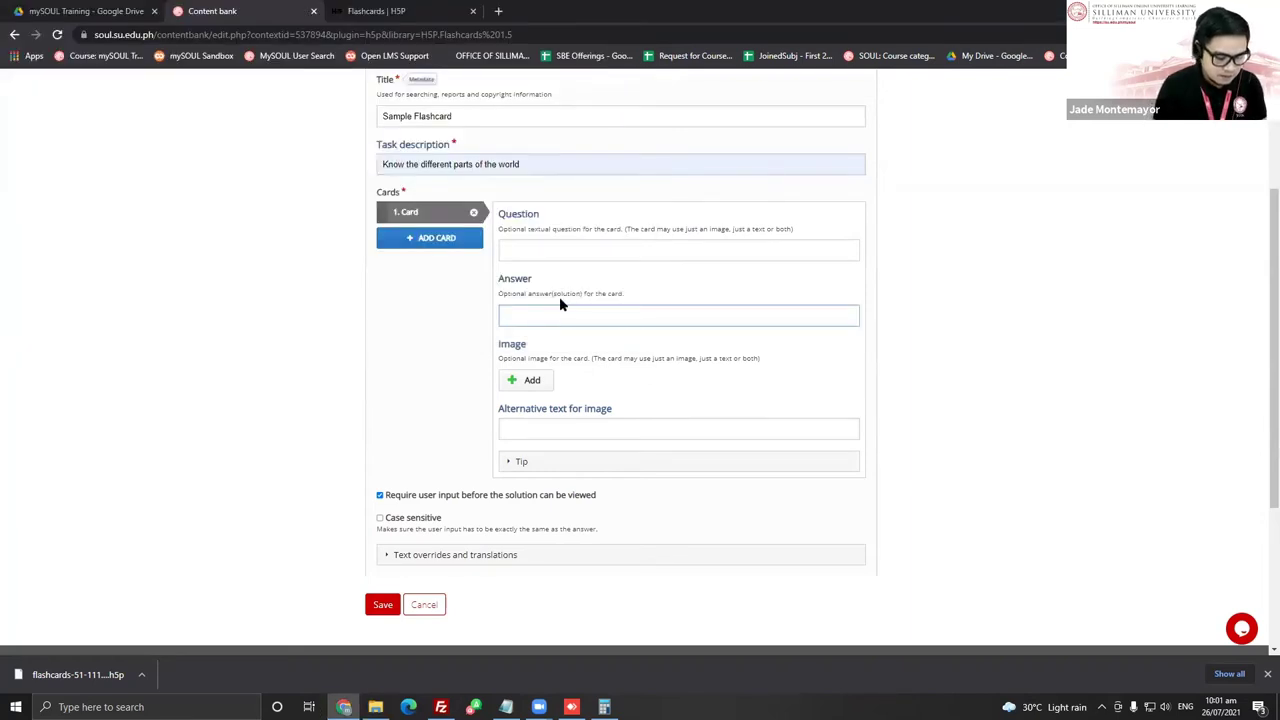
type("Big Ben")
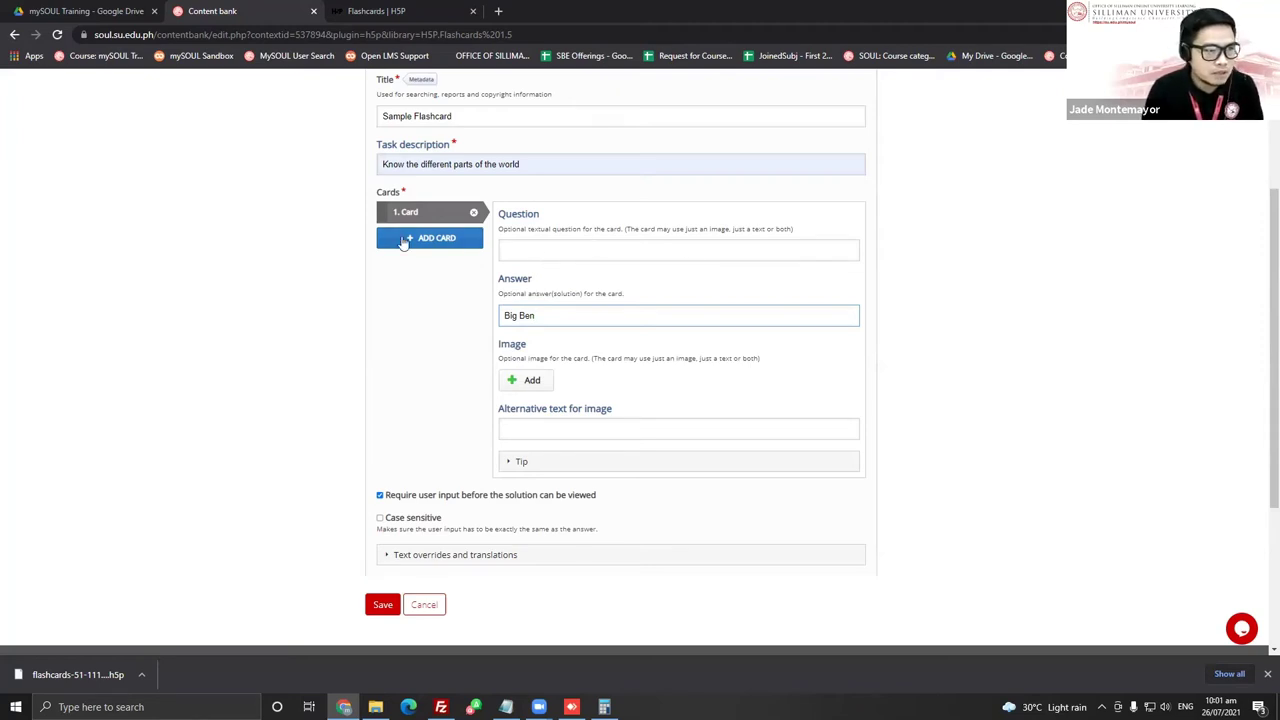
left_click(581, 254)
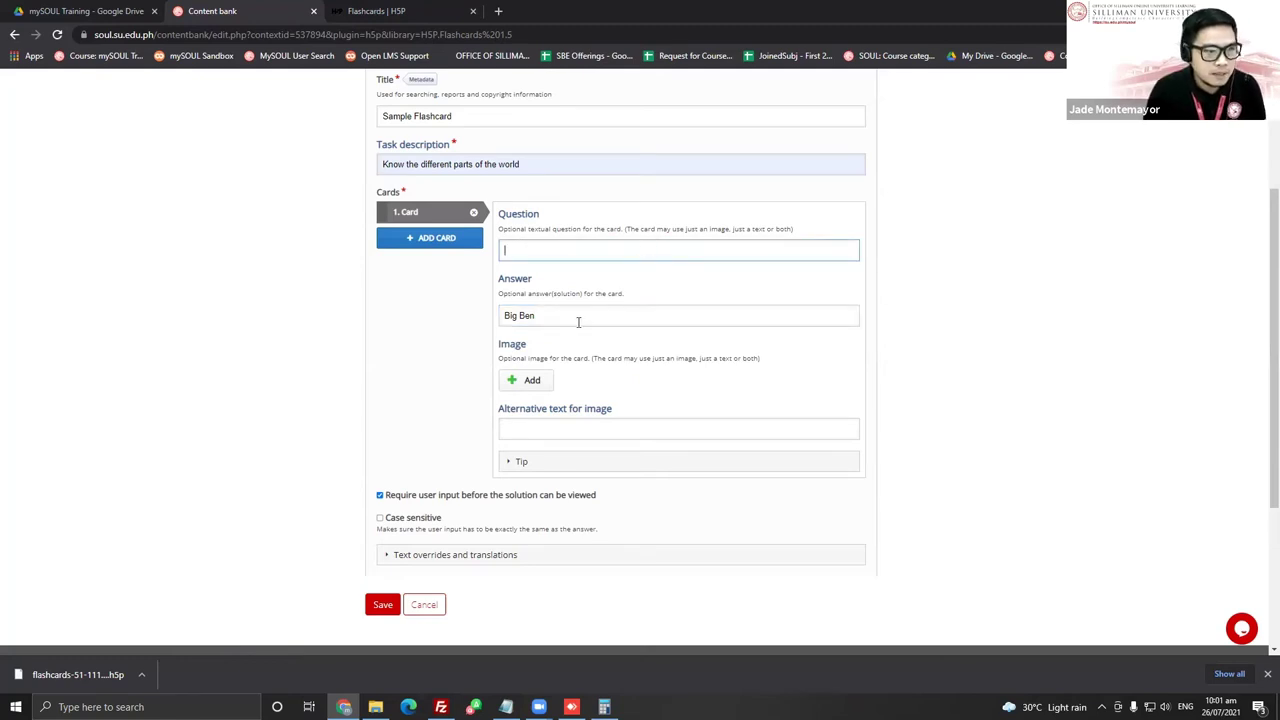
left_click_drag(562, 318, 502, 318)
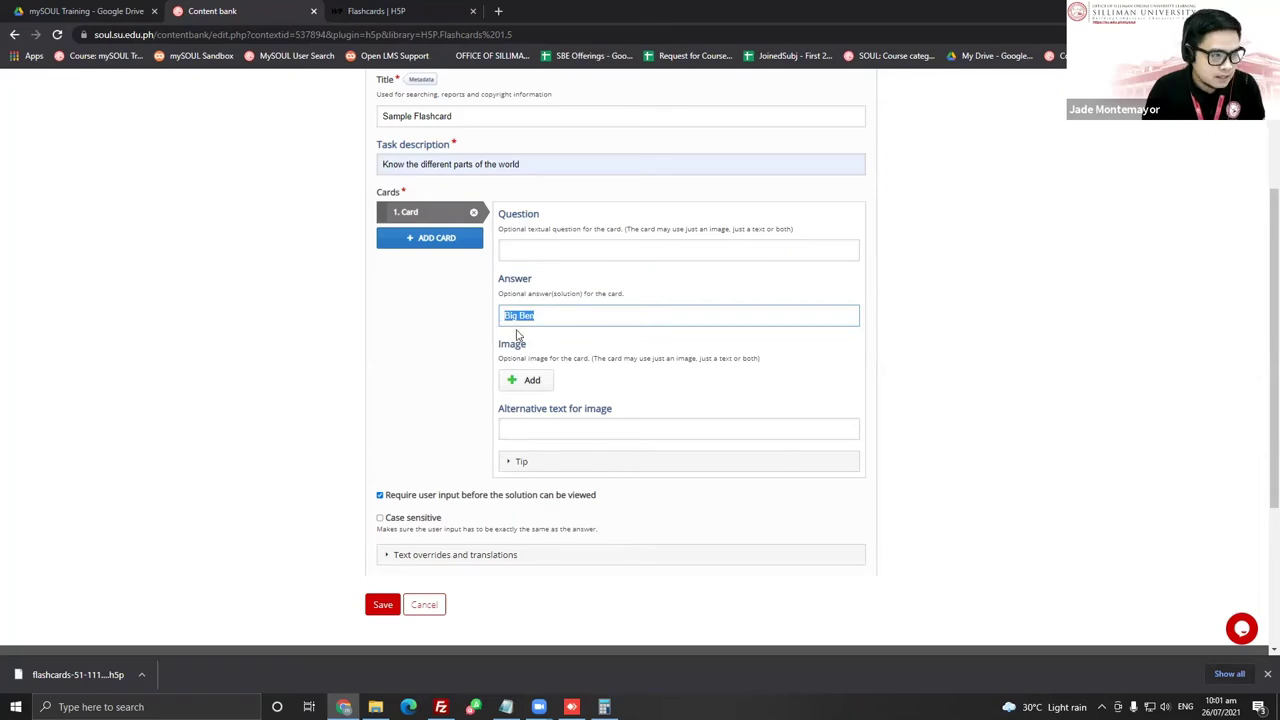
Add the Big Ben picture from the h5p Flashcard folder as the first card's image
key("alt+Tab")
key("alt+Tab")
key("alt+Tab")
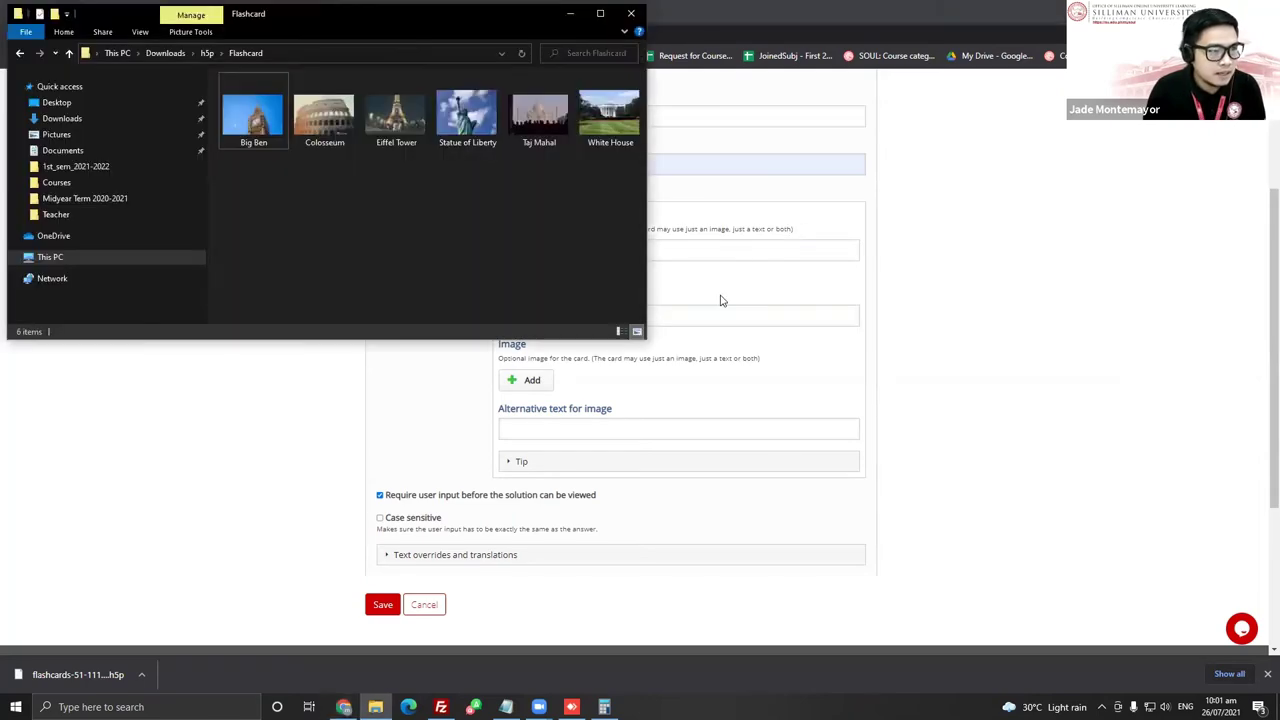
left_click(532, 382)
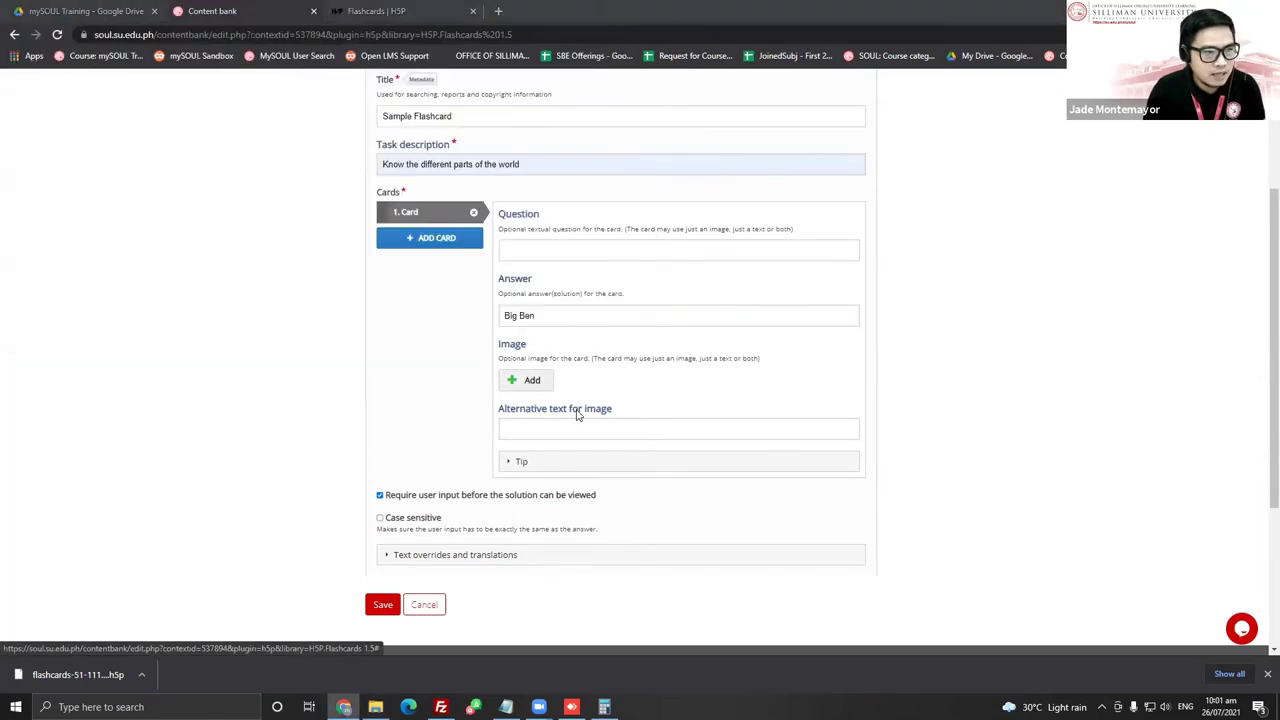
double_click(145, 113)
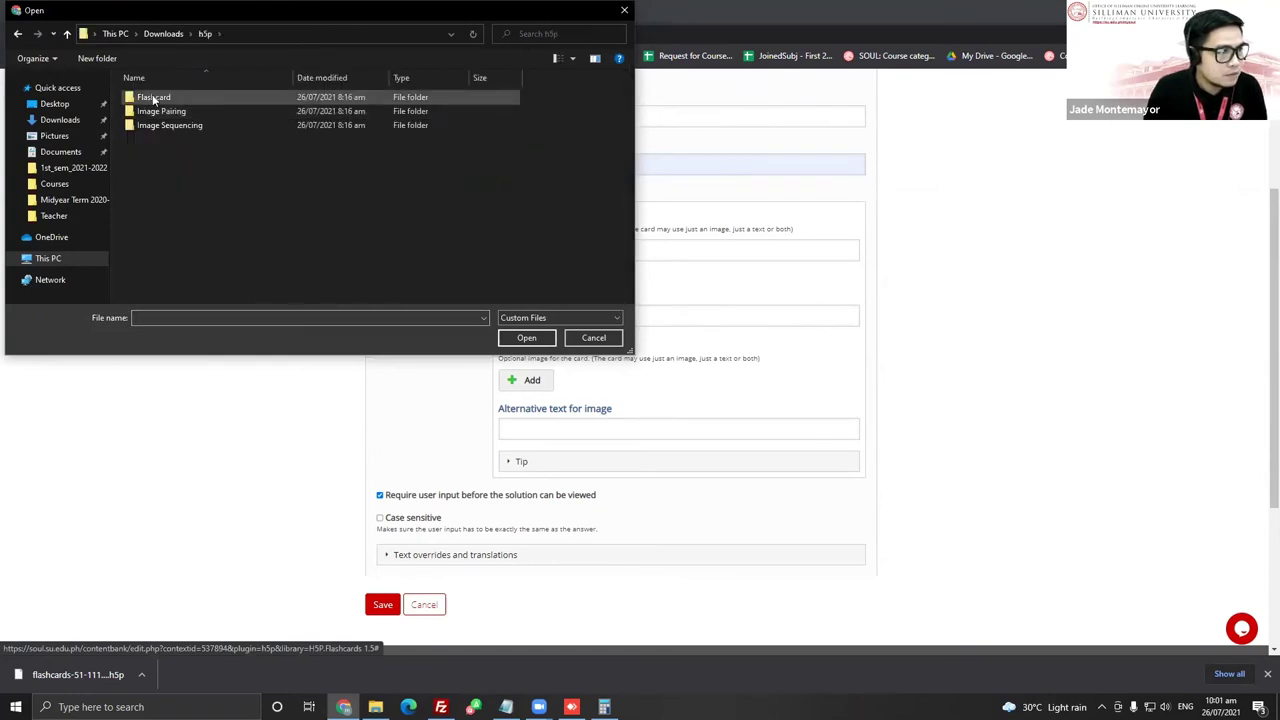
double_click(160, 94)
left_click(155, 117)
double_click(155, 117)
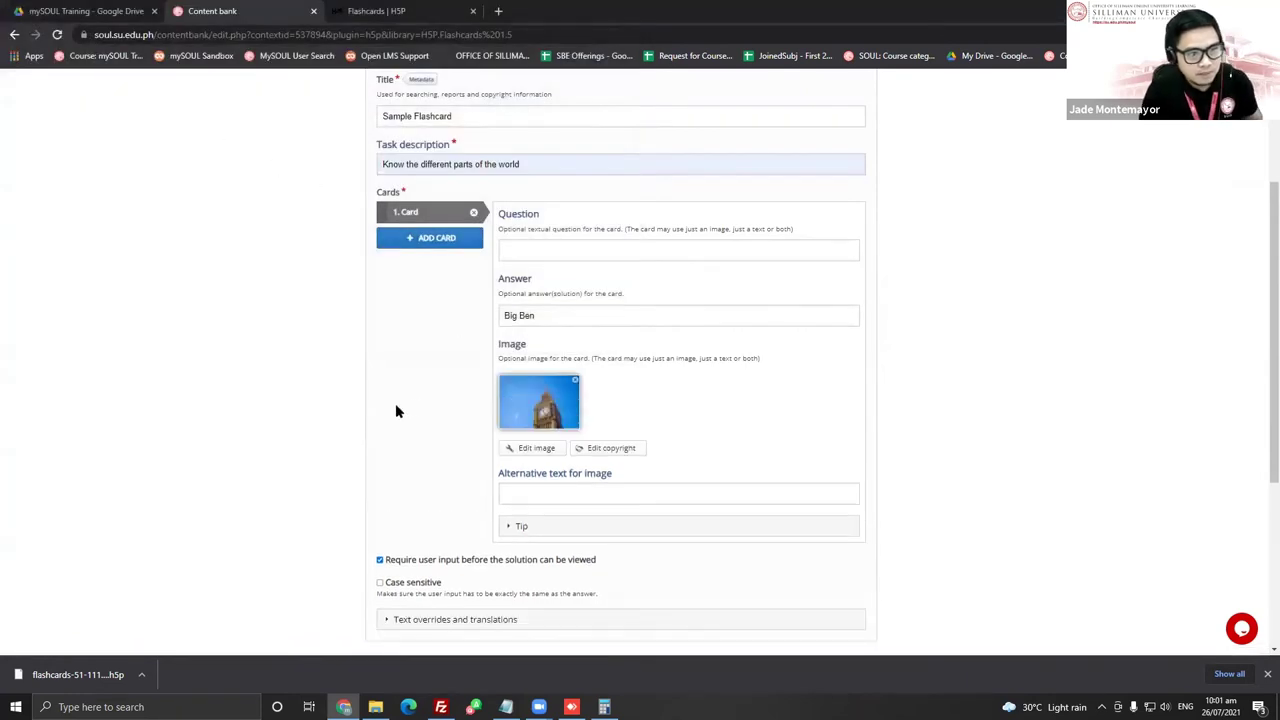
Expand the first card's tip section and look over its alternative text and tip text fields
left_click(581, 495)
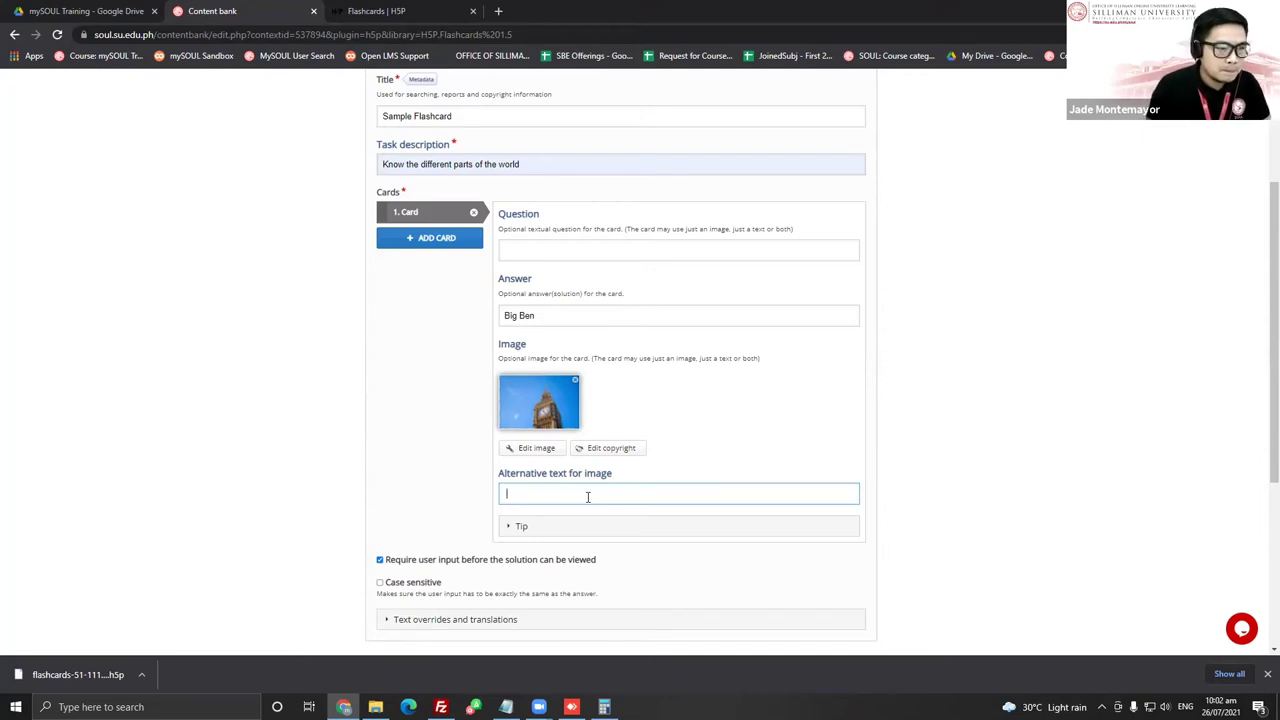
left_click(515, 528)
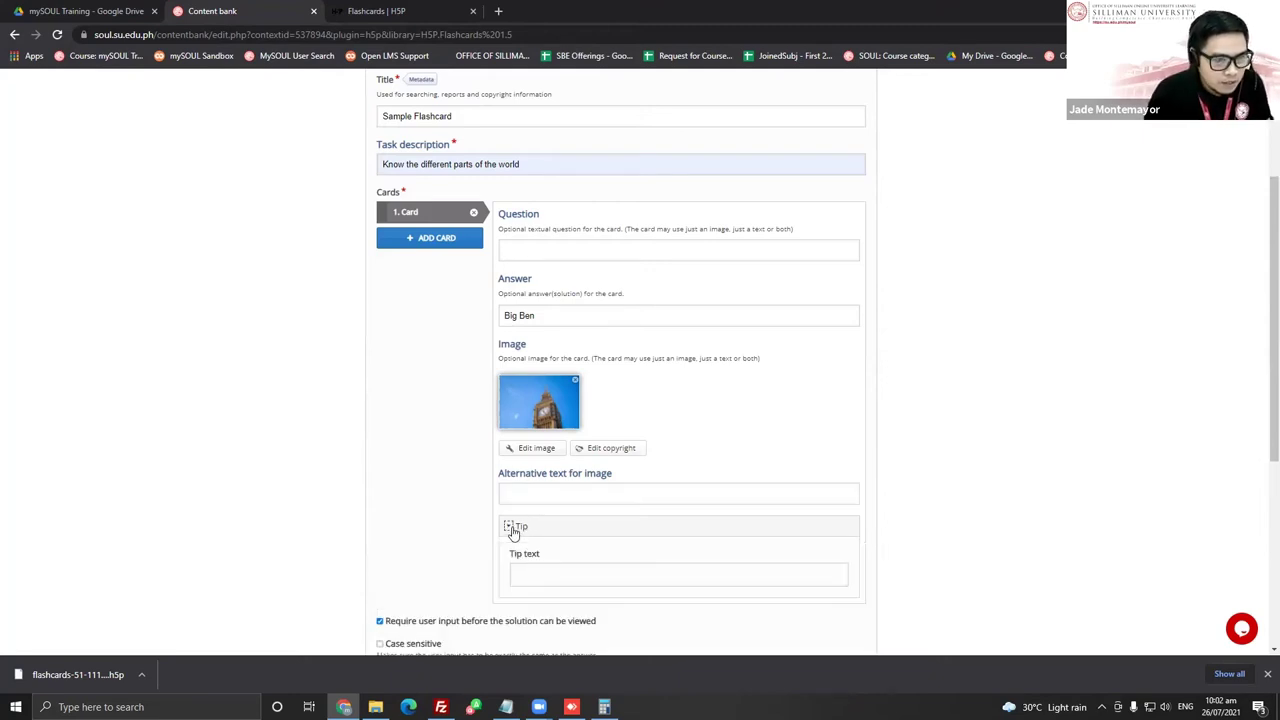
scroll(759, 487, "down", 1)
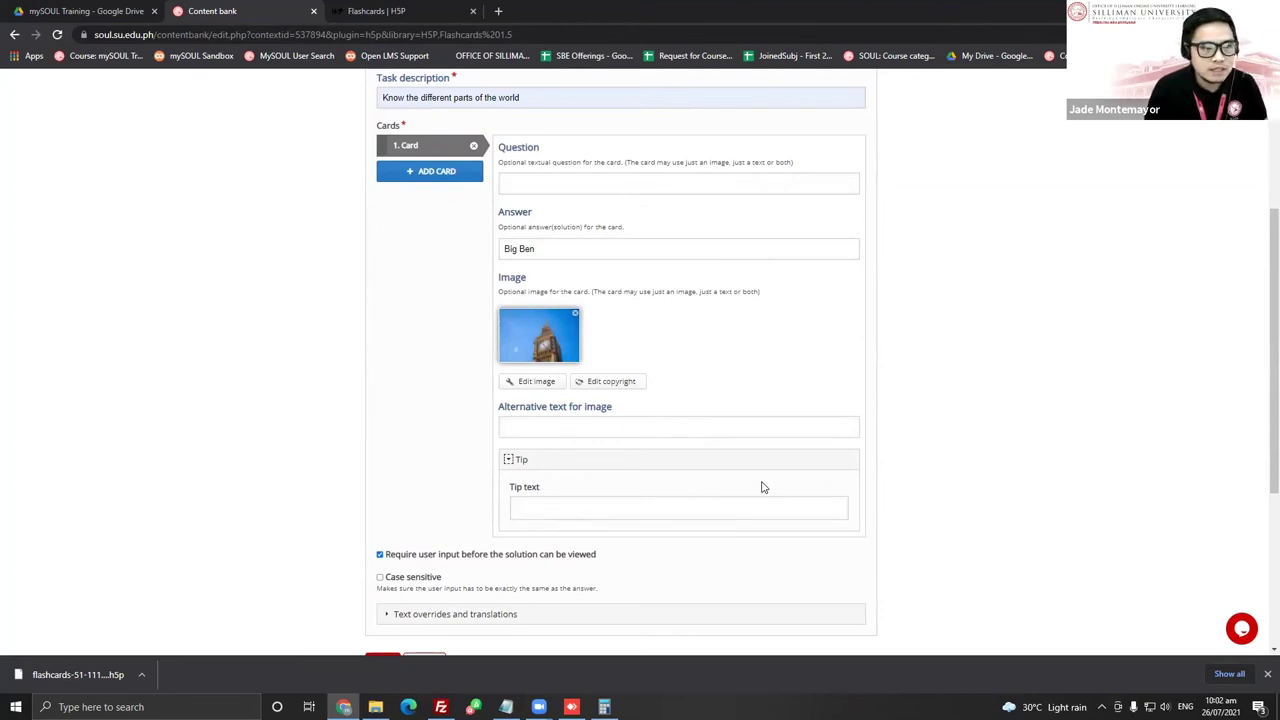
Search the web for "big ben" in a new browser tab and open the Big Ben article on Wikipedia
left_click(425, 11)
left_click(498, 11)
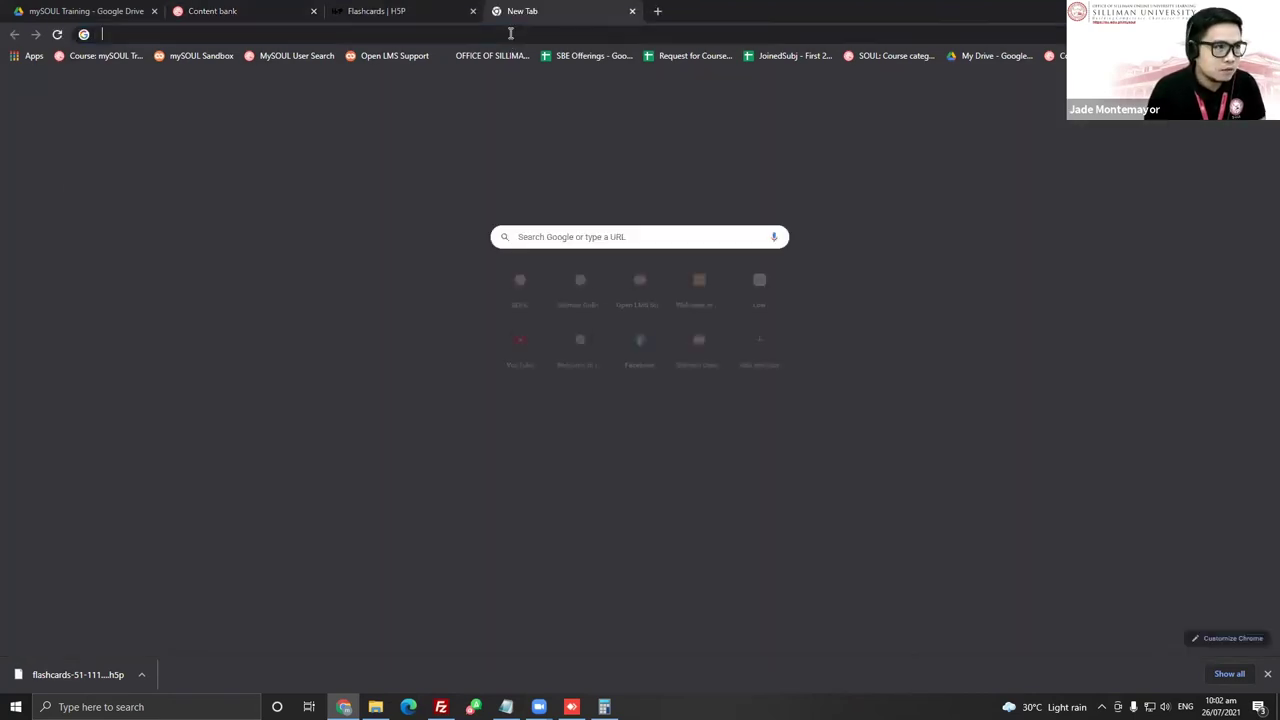
left_click(510, 33)
type("big ")
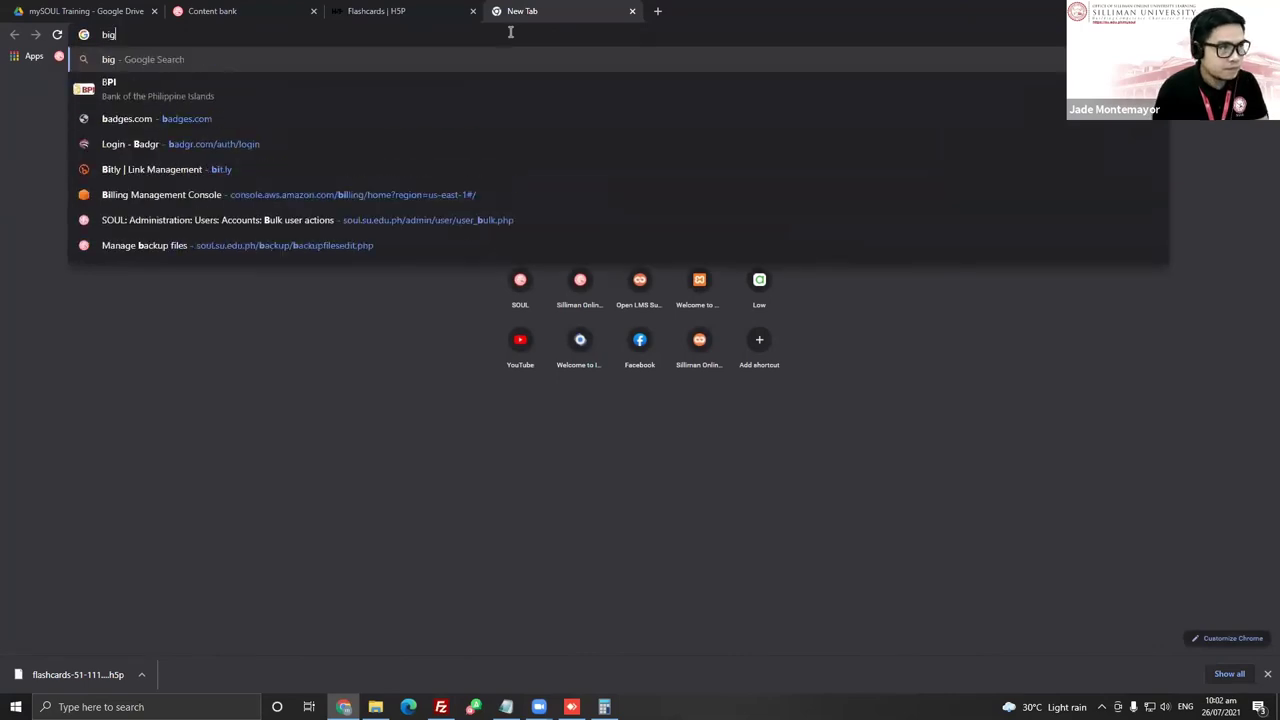
type("ben")
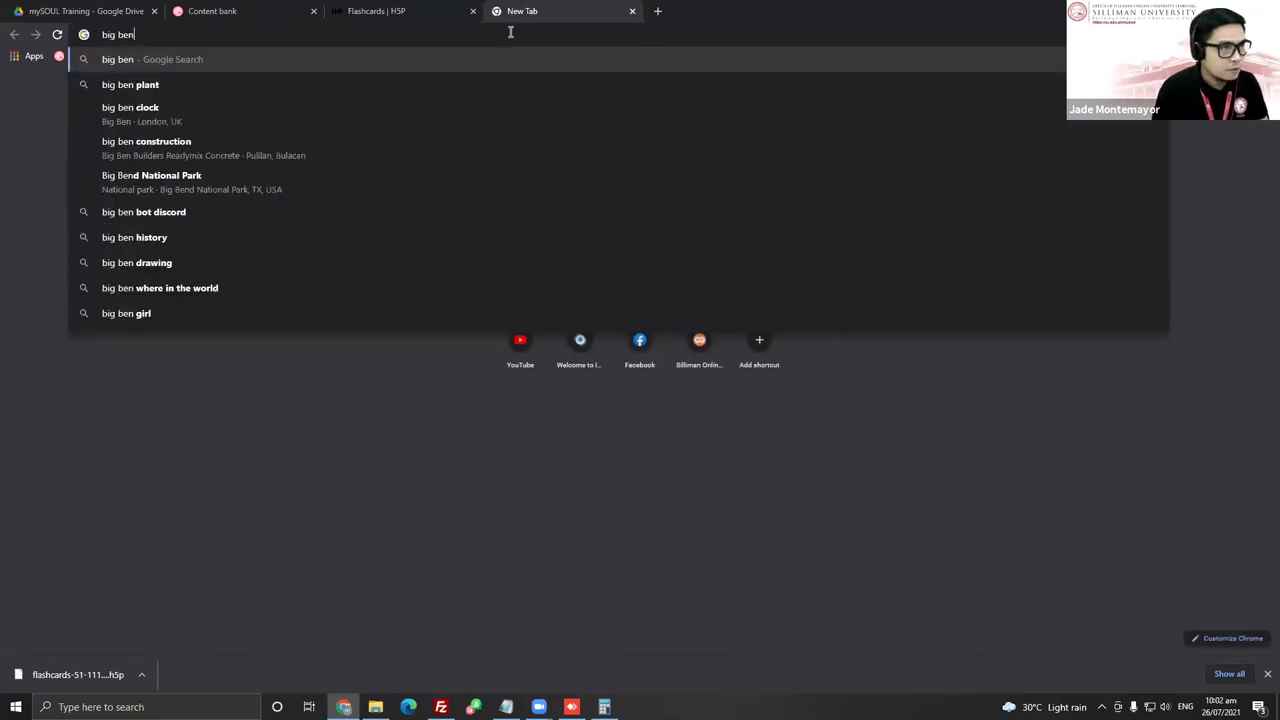
key("Return")
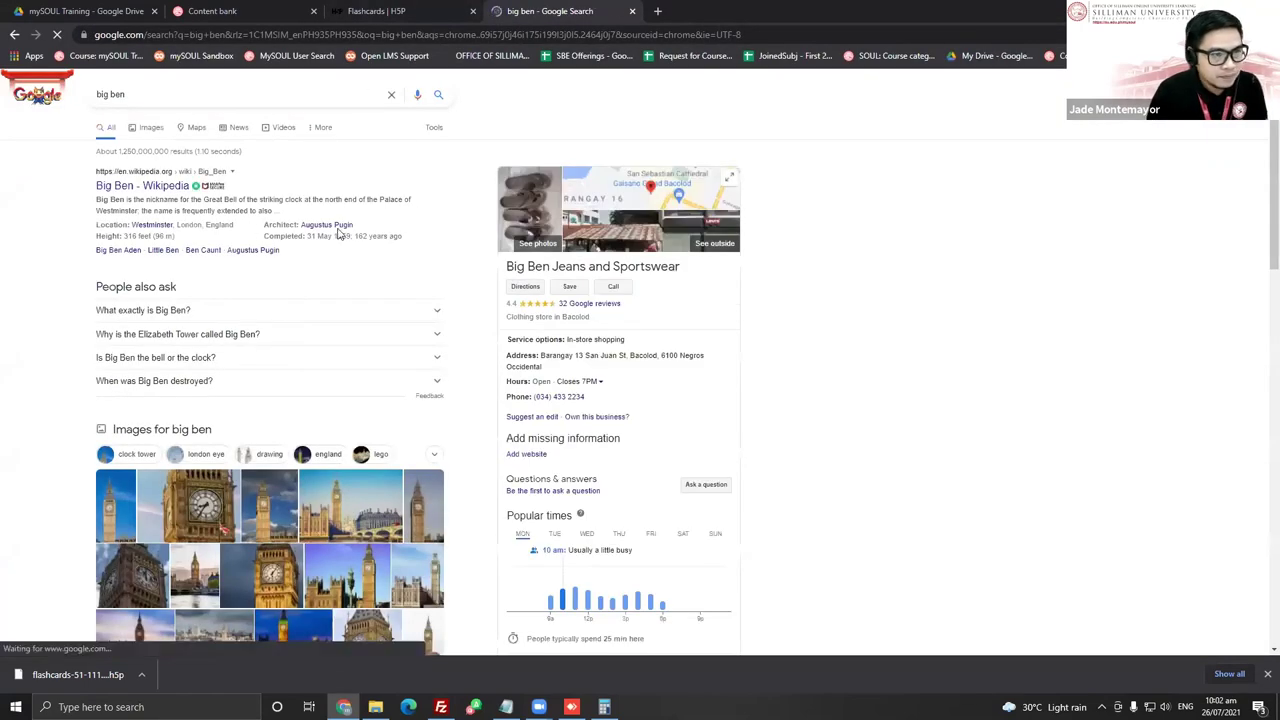
left_click(142, 186)
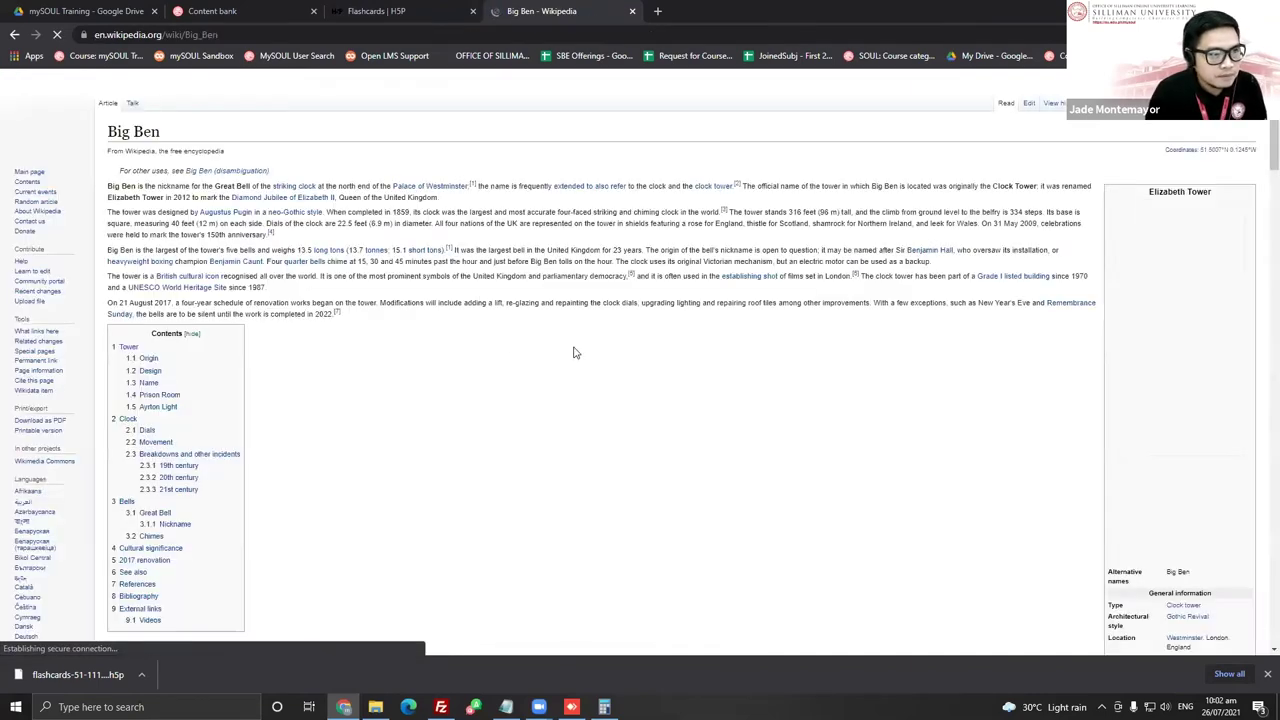
Copy the article's opening definition into the first card's tip text, starting it with "It is the nickname for the Great Bell"
left_click_drag(136, 186, 470, 190)
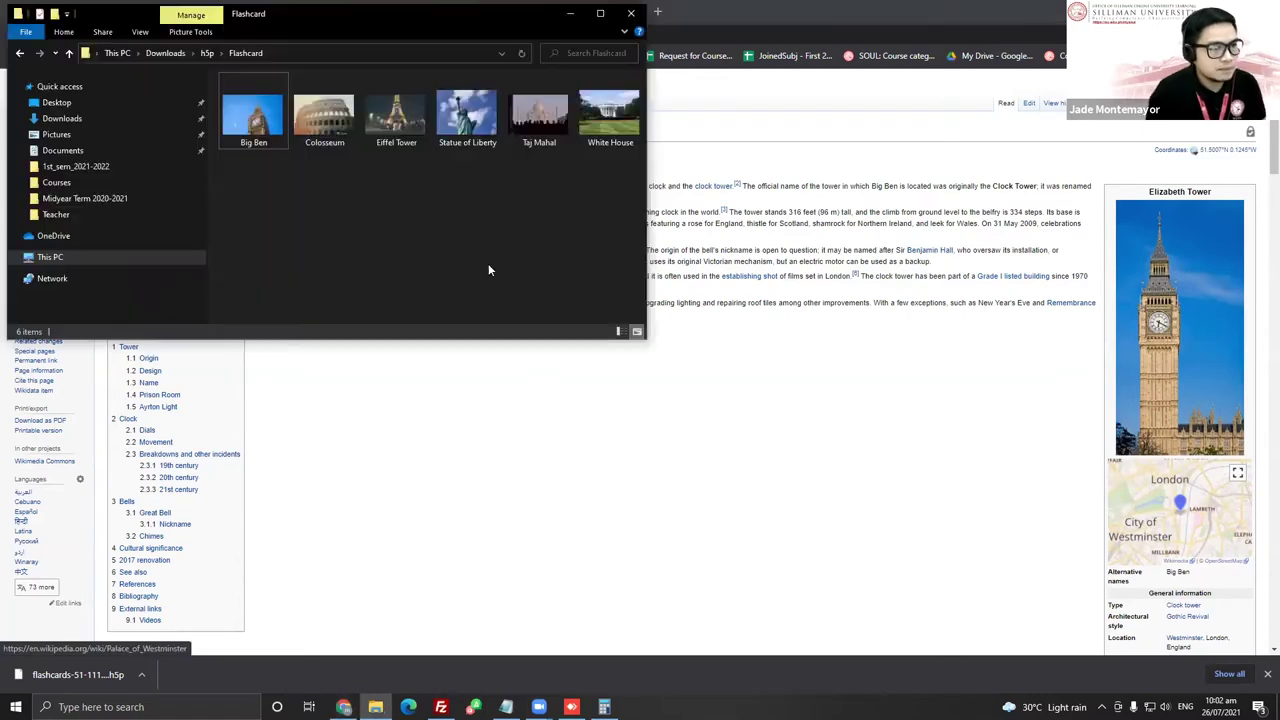
key("alt+Tab")
key("alt+Tab")
key("ctrl+shift+Tab")
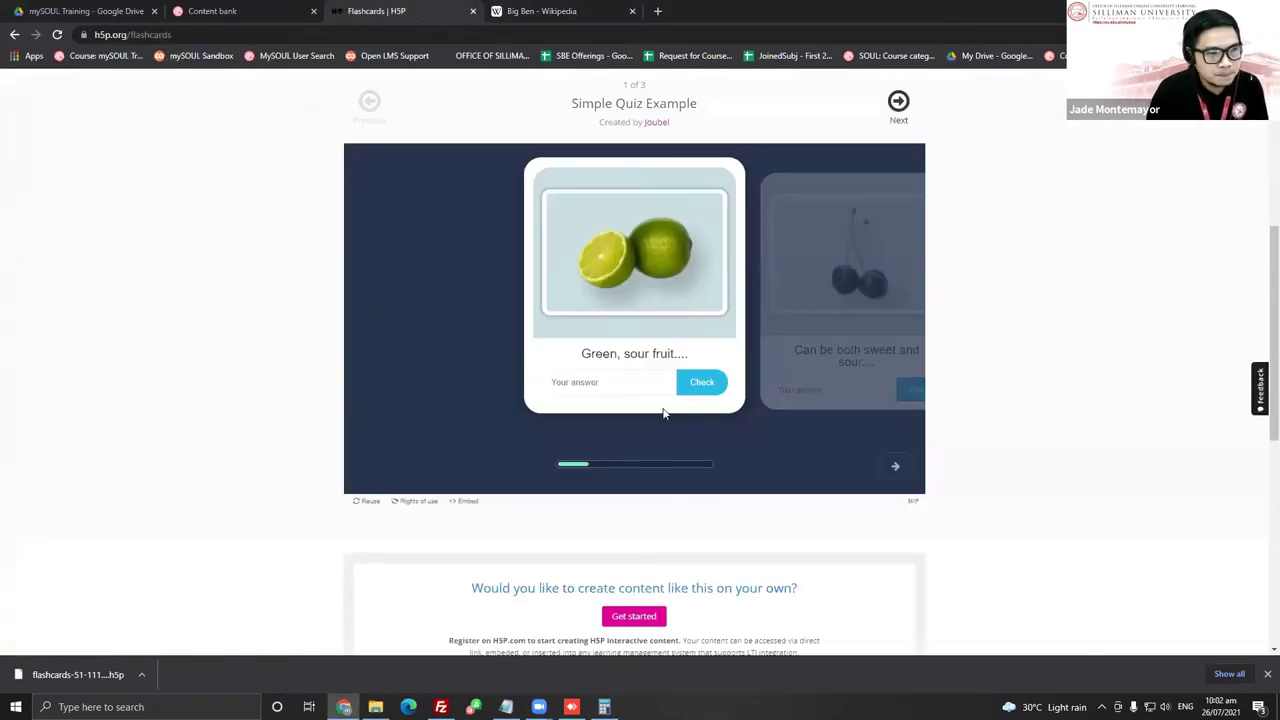
left_click(260, 15)
left_click(548, 507)
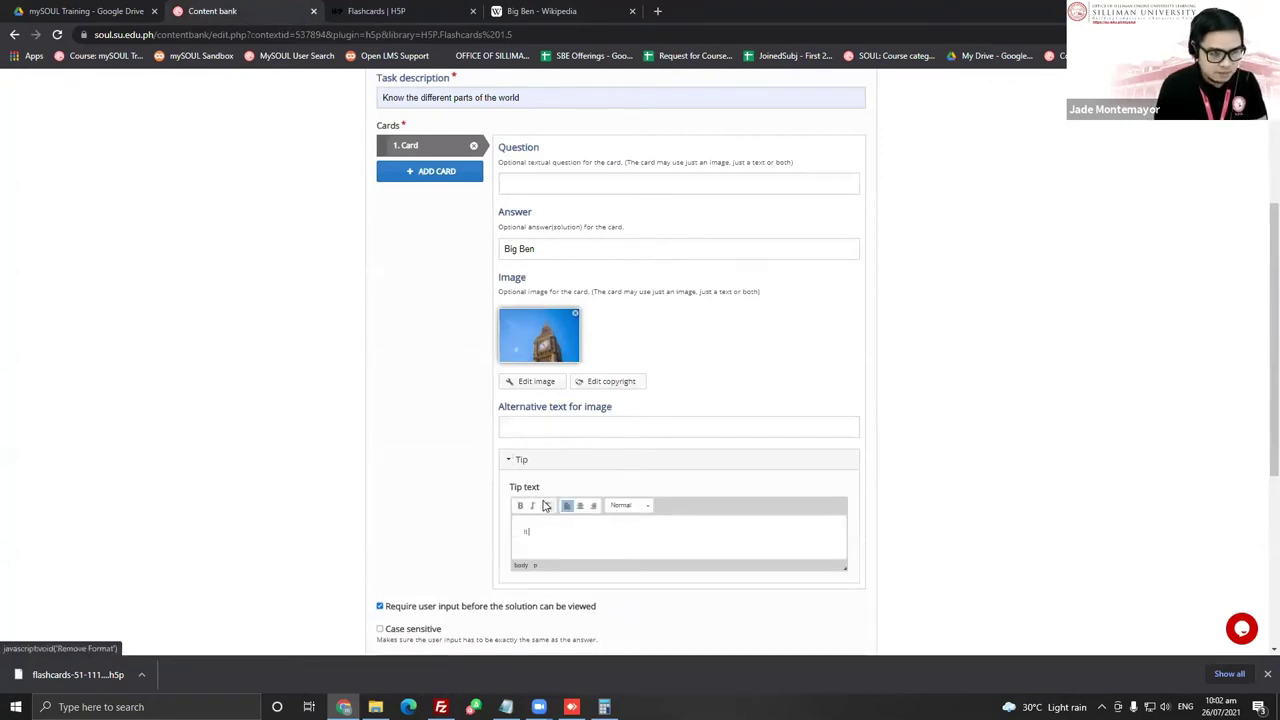
type("It is the nickname for the Great Bell of the striking clock at the north end of the Palace of Westminster.")
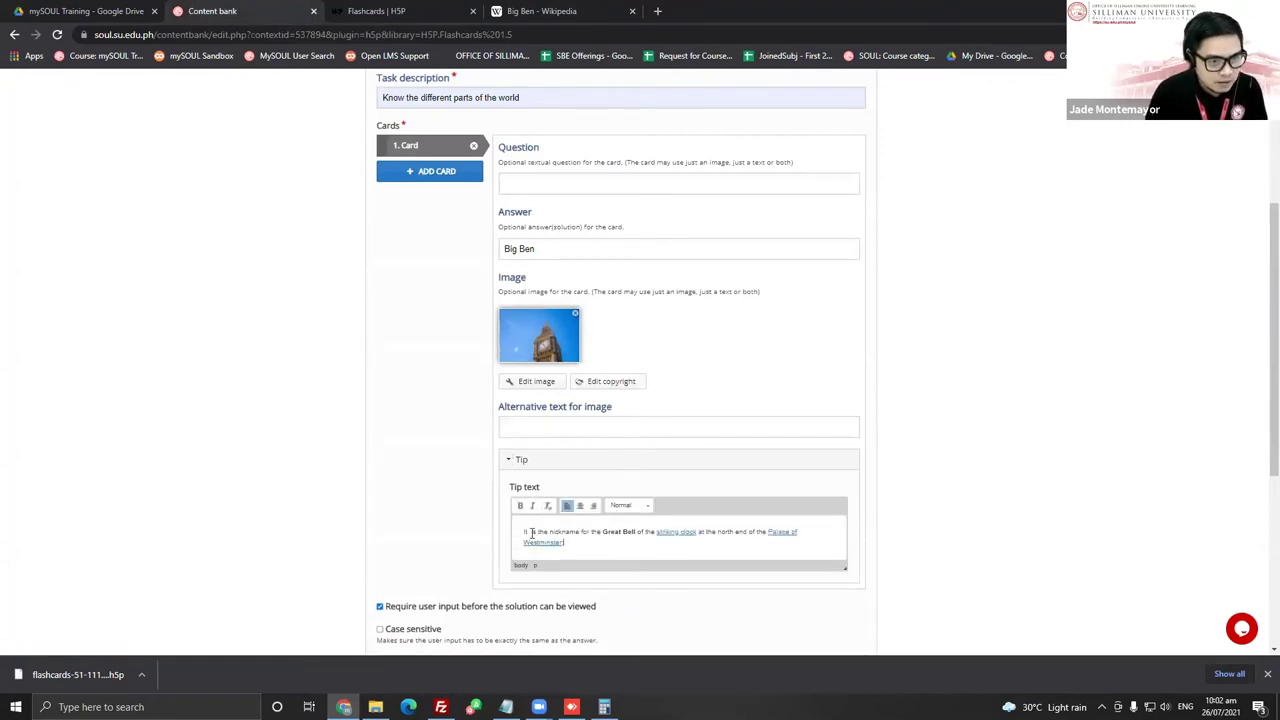
left_click(571, 531)
key("BackSpace")
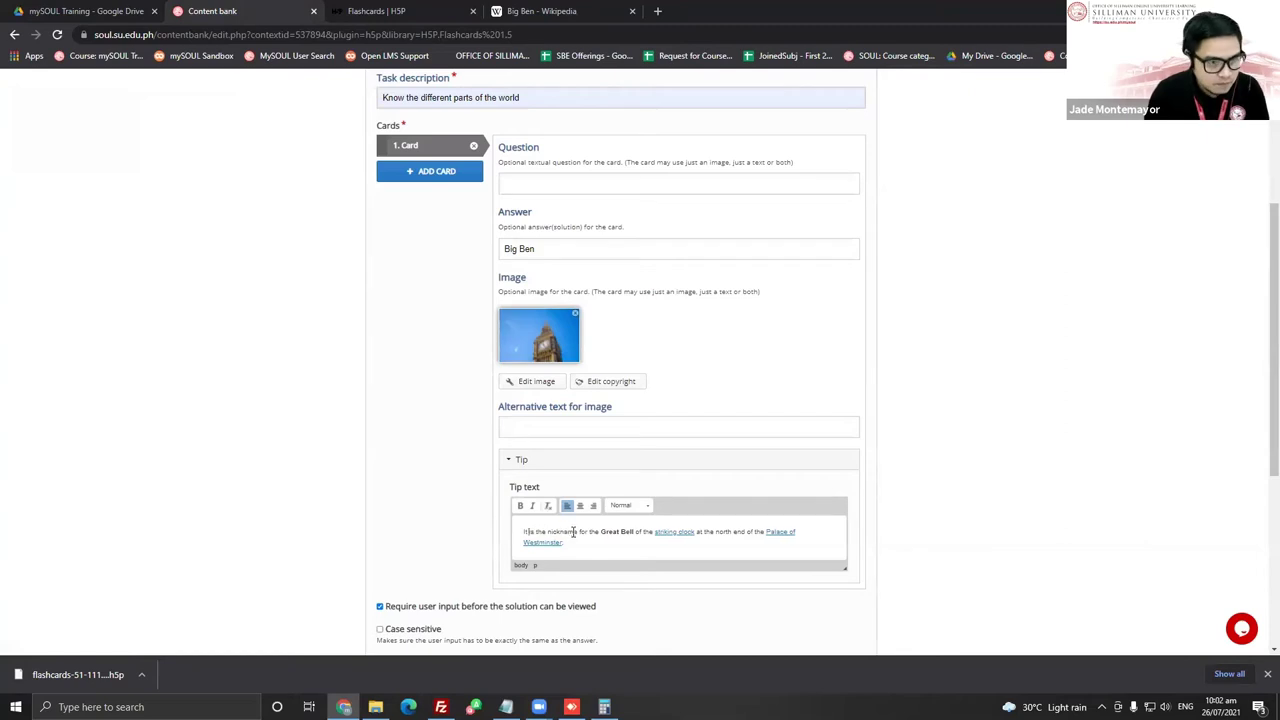
Make the flashcard answers case sensitive and review the first card's form from title to tip
scroll(725, 440, "down", 1)
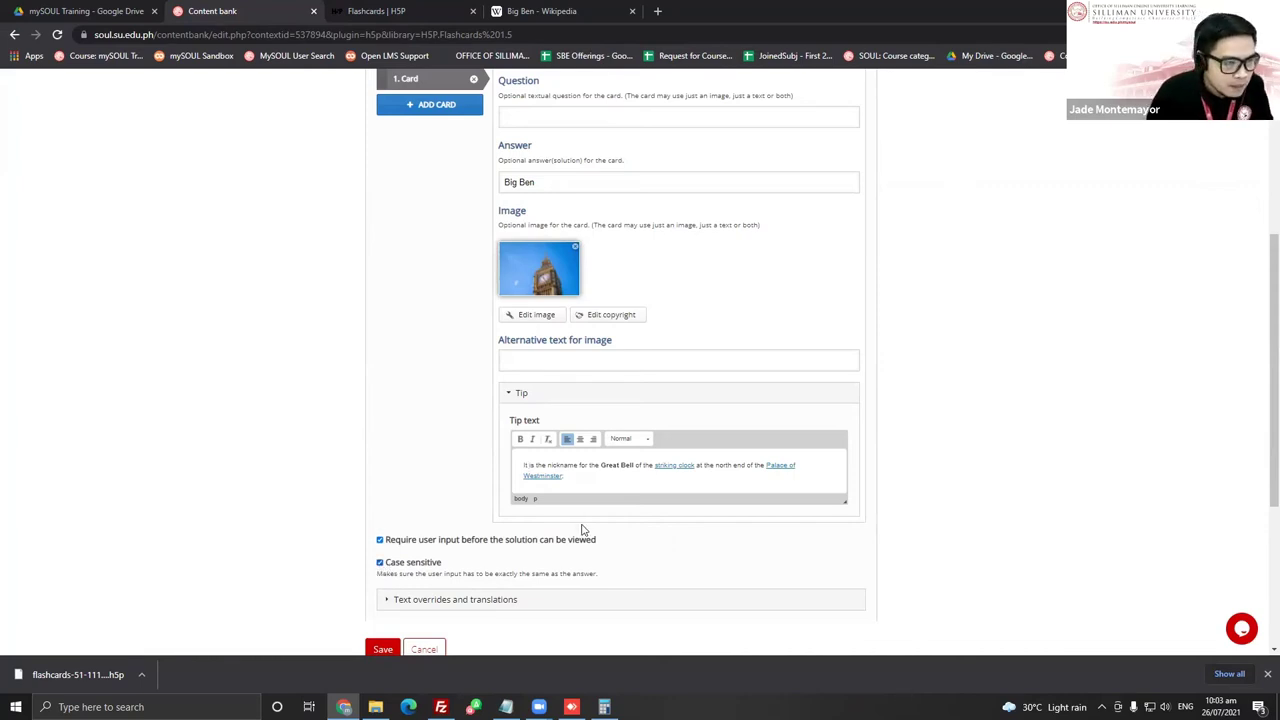
scroll(582, 526, "down", 2)
scroll(585, 534, "up", 5)
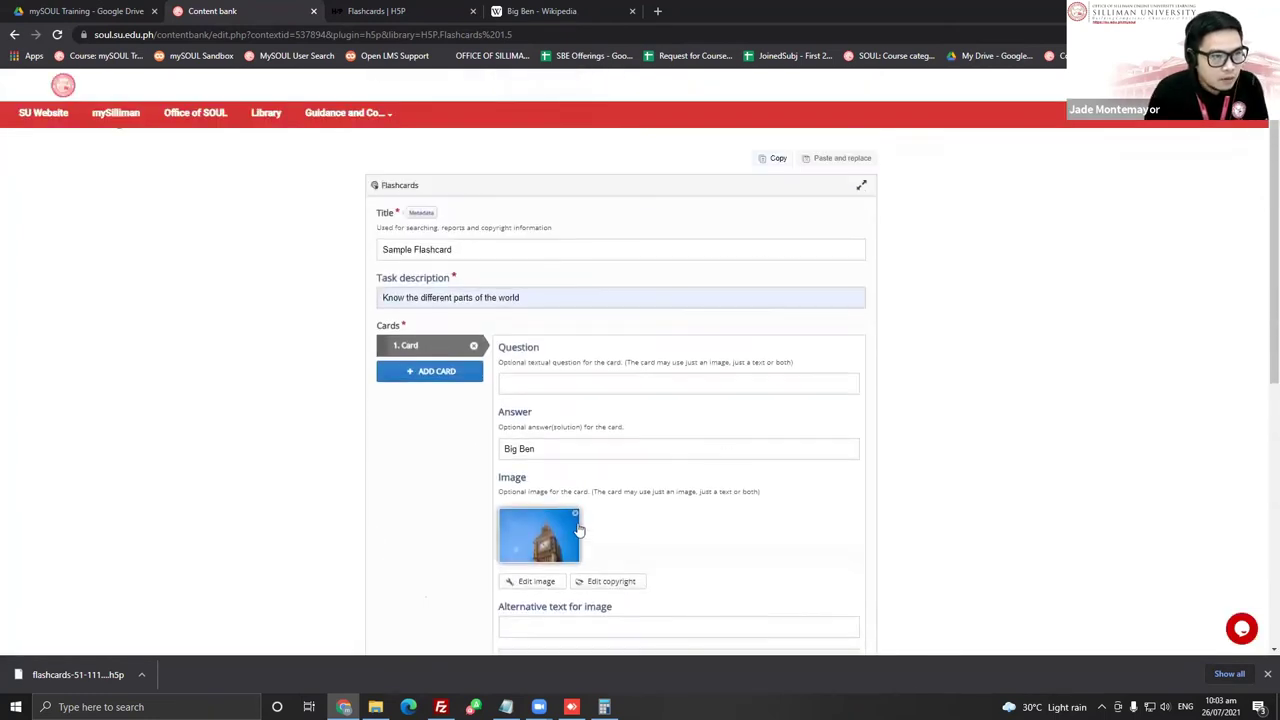
scroll(739, 504, "down", 2)
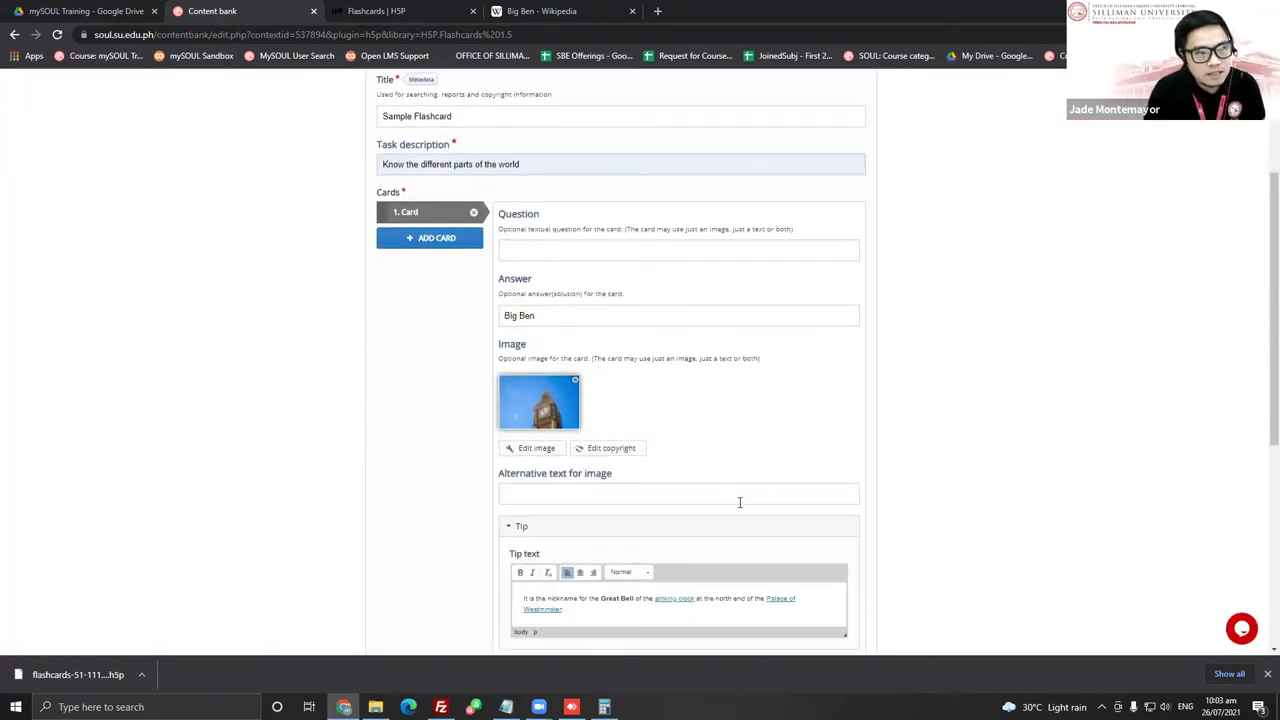
Add a second card and enter Colosseum as its answer, checking the spelling against the image's file name in the Flashcard folder
left_click(437, 246)
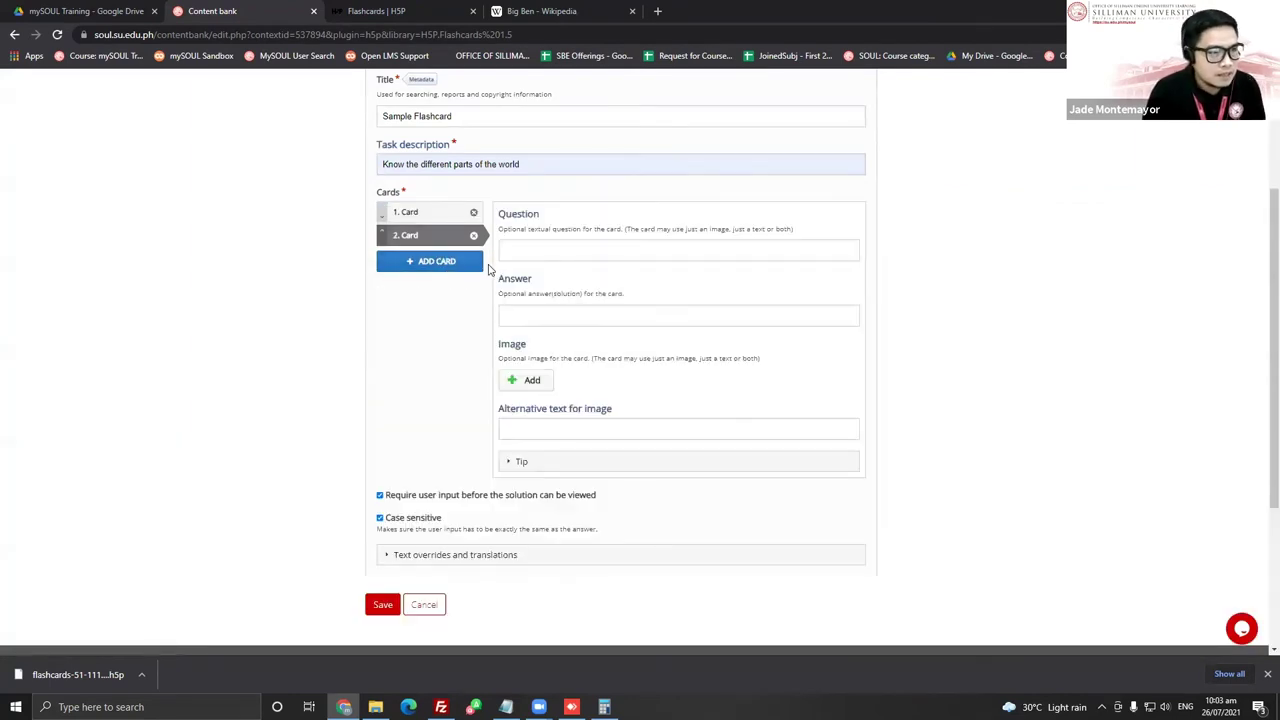
key("alt+Tab")
left_click_drag(346, 134, 350, 165)
left_click(708, 366)
key("alt+Tab")
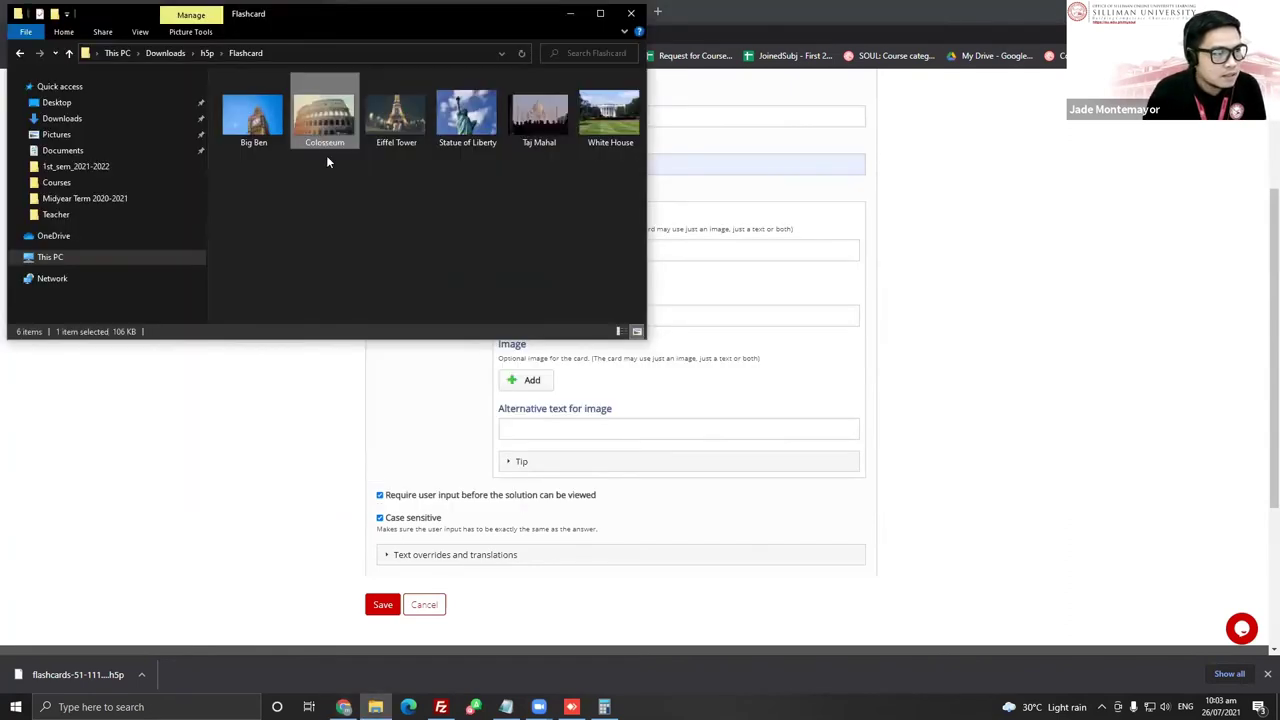
left_click(668, 313)
type("Colo")
key("alt+Tab")
key("alt+Tab")
type("sseum")
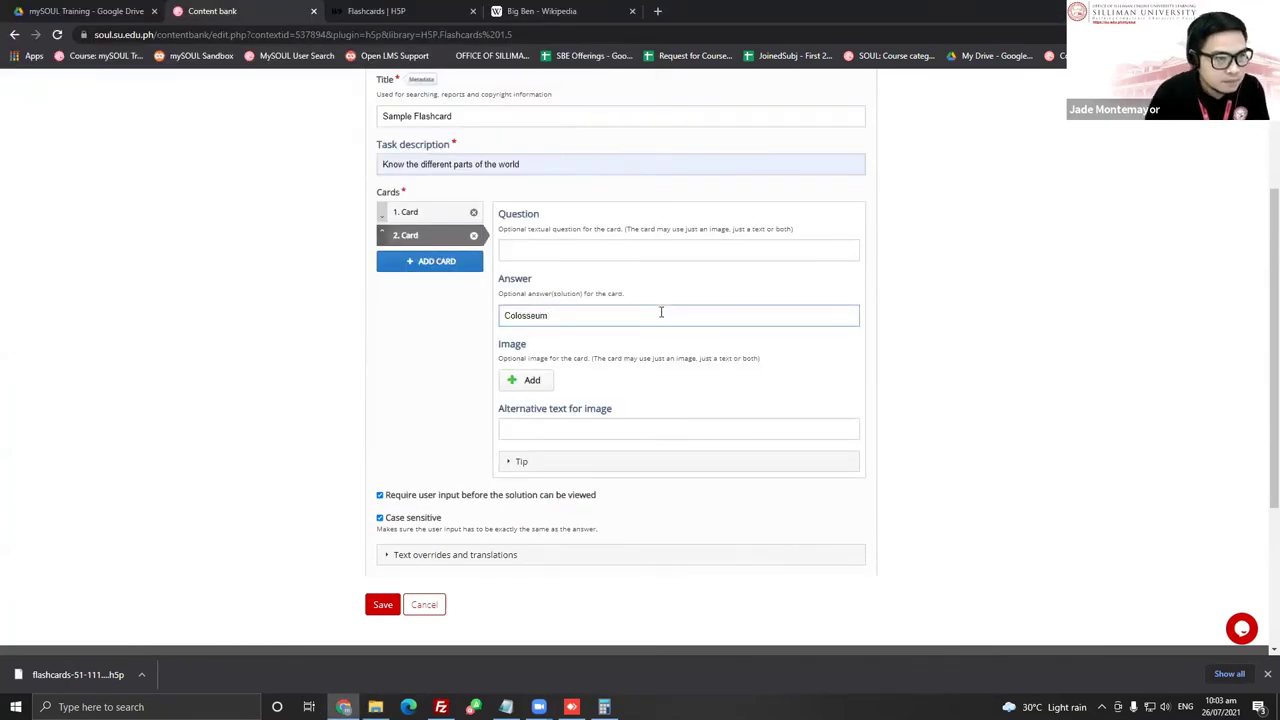
Add the Colosseum picture from the h5p Flashcard folder as the second card's image
left_click(527, 381)
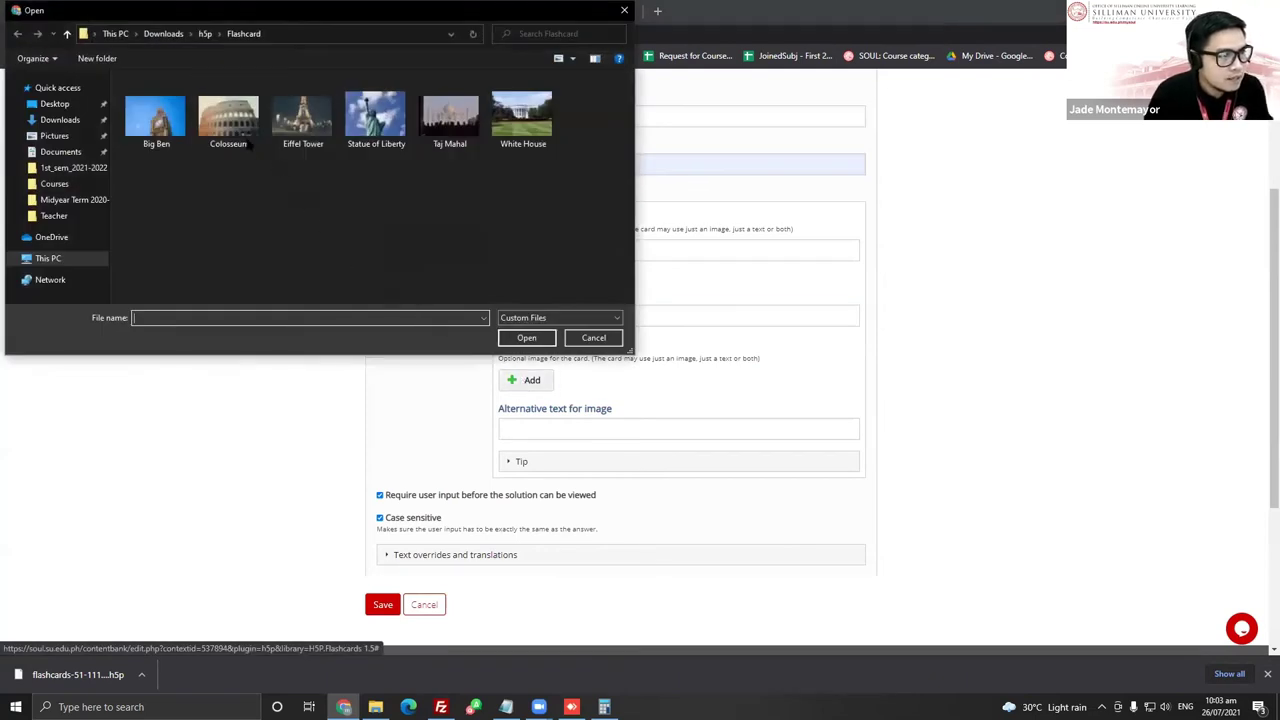
left_click(228, 123)
left_click(527, 337)
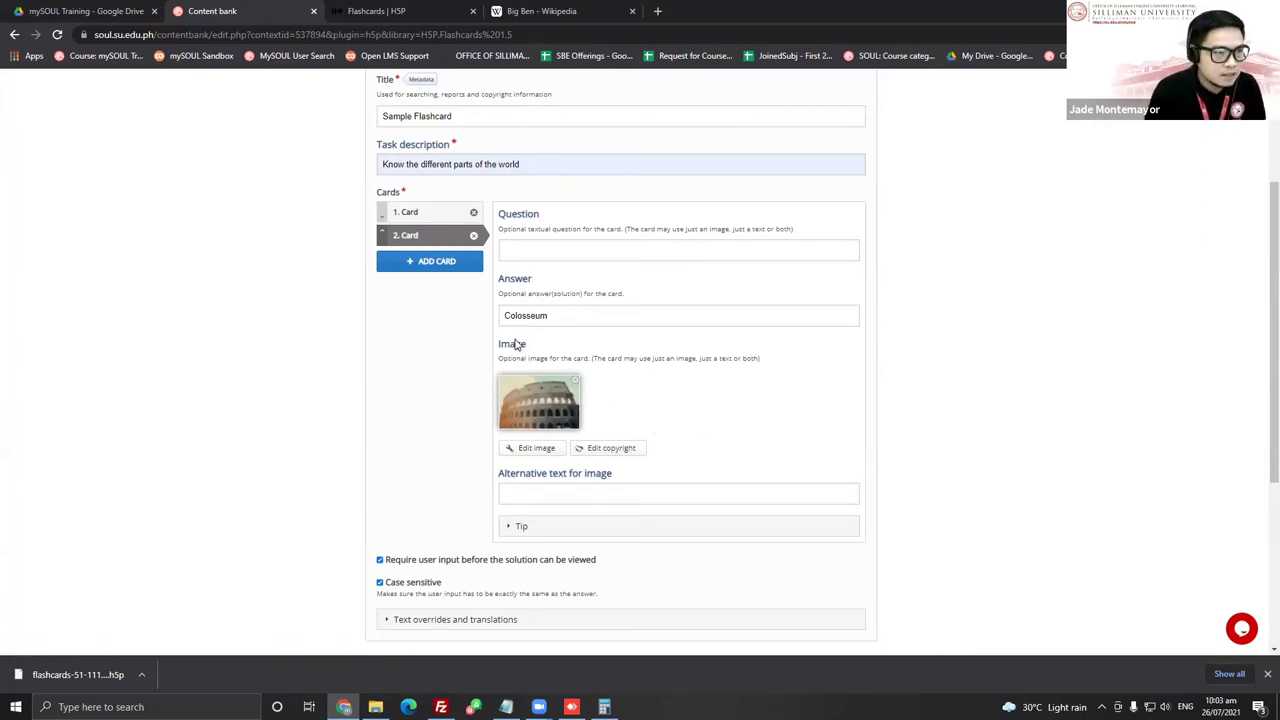
Add a third card and enter Eiffel Tower as its answer, following the image name in the Flashcard folder
left_click(436, 264)
key("alt+Tab")
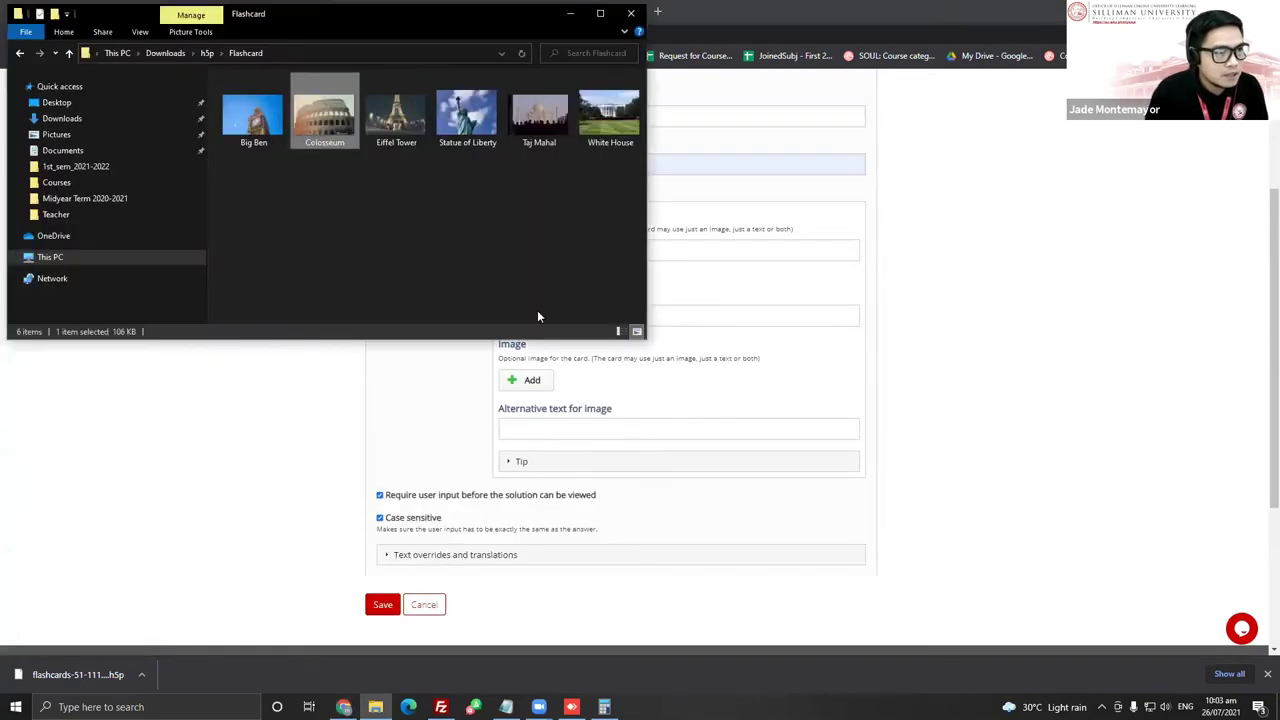
key("alt+Tab")
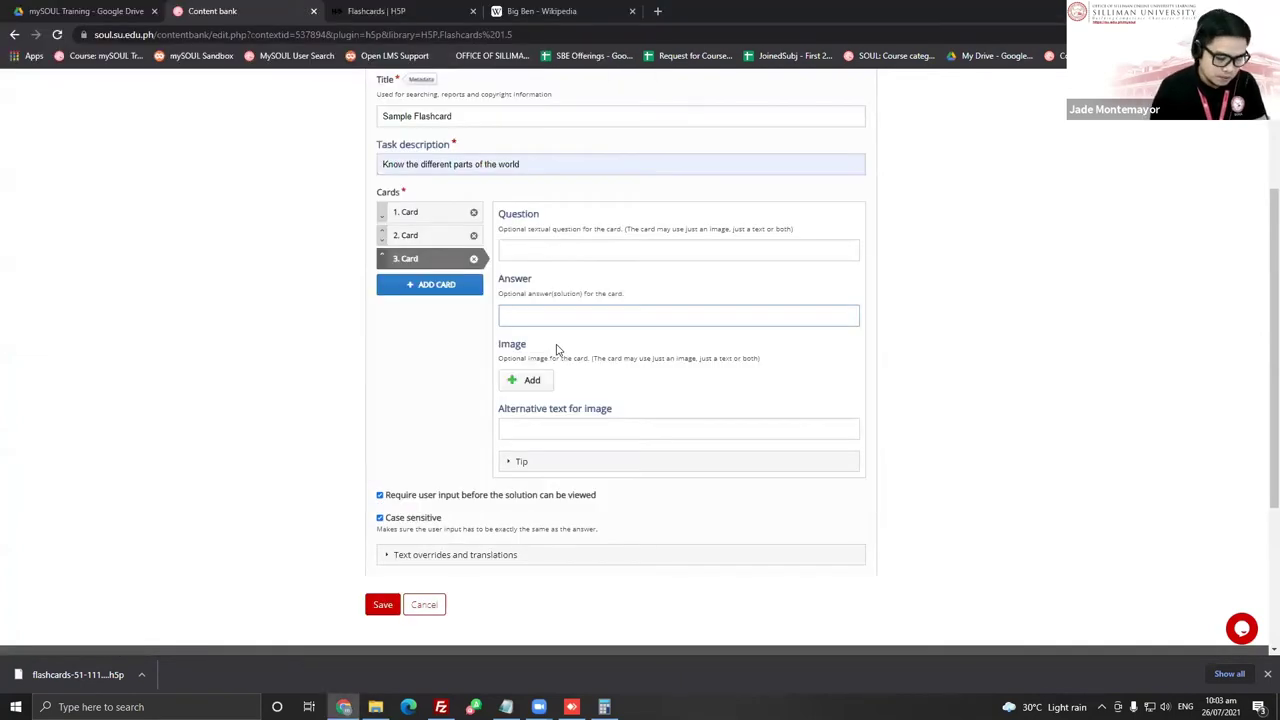
type("Eiffel Tower")
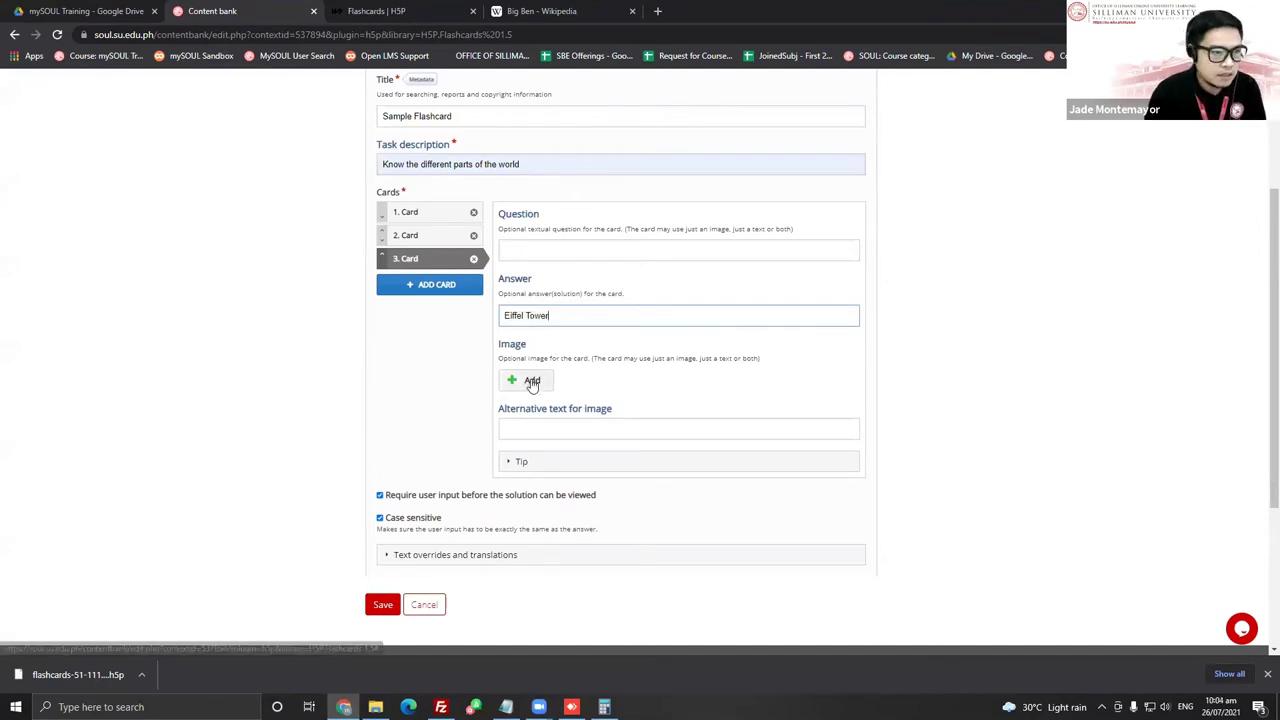
Add the Eiffel Tower picture from the h5p Flashcard folder as the third card's image
left_click(530, 380)
mouse_move(311, 126)
left_mouse_down()
mouse_move(530, 375)
mouse_move(380, 125)
mouse_move(325, 128)
left_mouse_up()
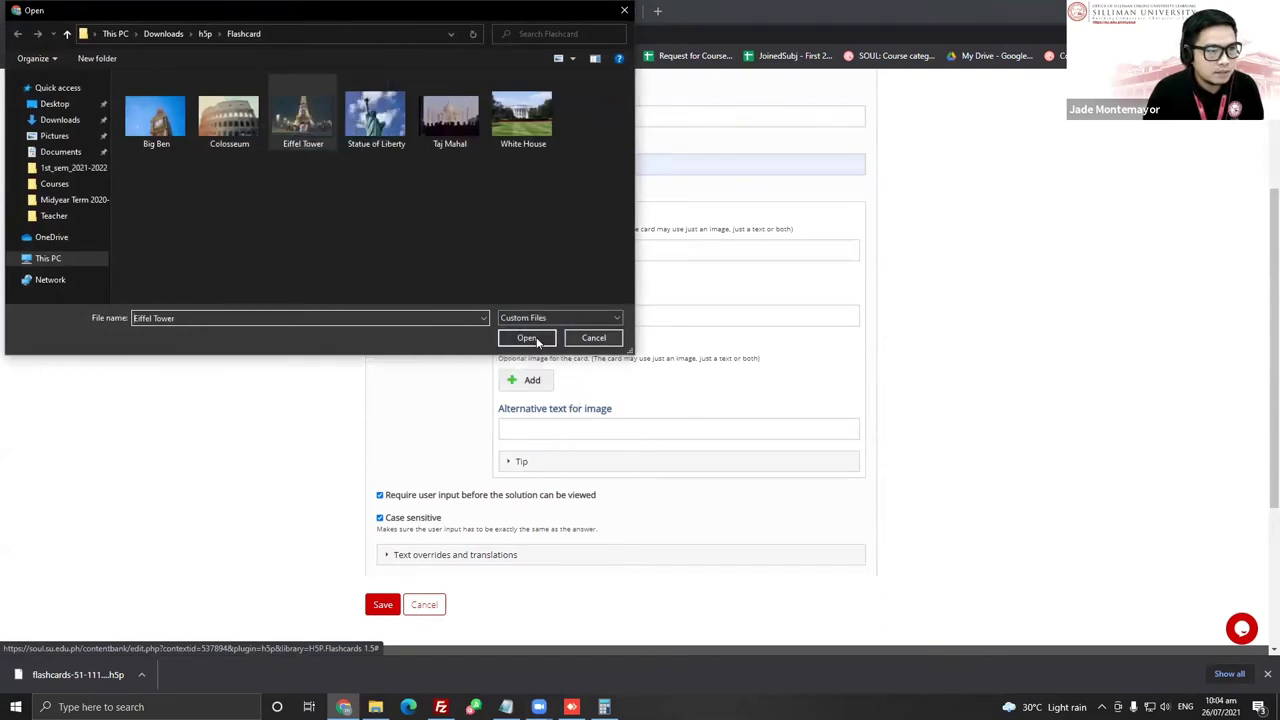
Attach the Eiffel Tower image to the third card and add a fourth card with the answer Taj Mahal and its matching image
left_click(526, 337)
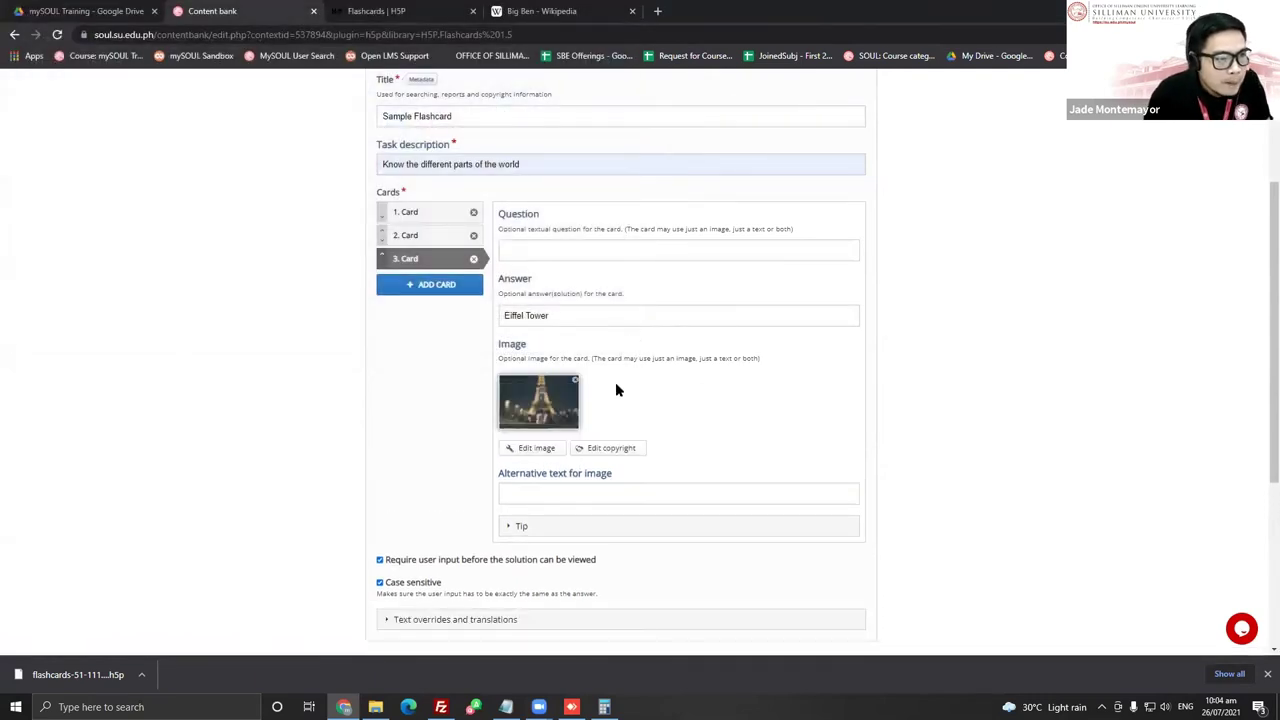
left_click(428, 290)
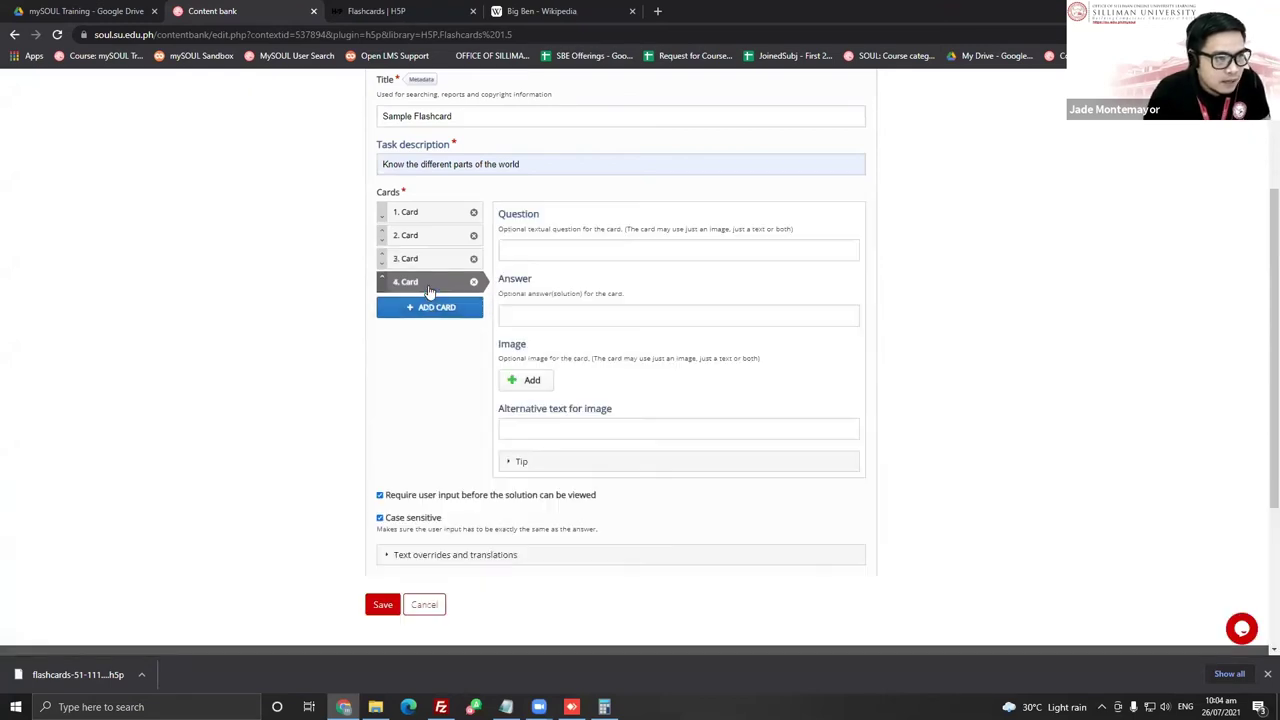
left_click(534, 314)
key("alt+Tab")
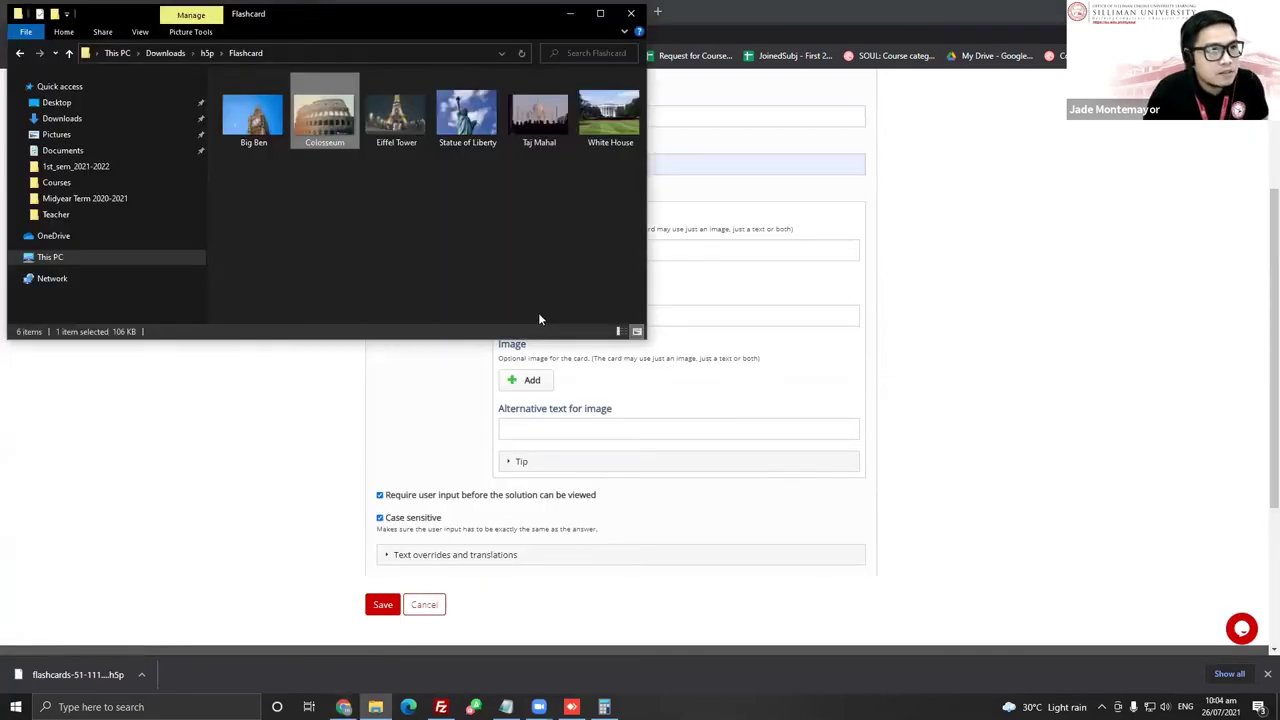
key("alt+Tab")
type("Taj Mahal")
key("alt+Tab")
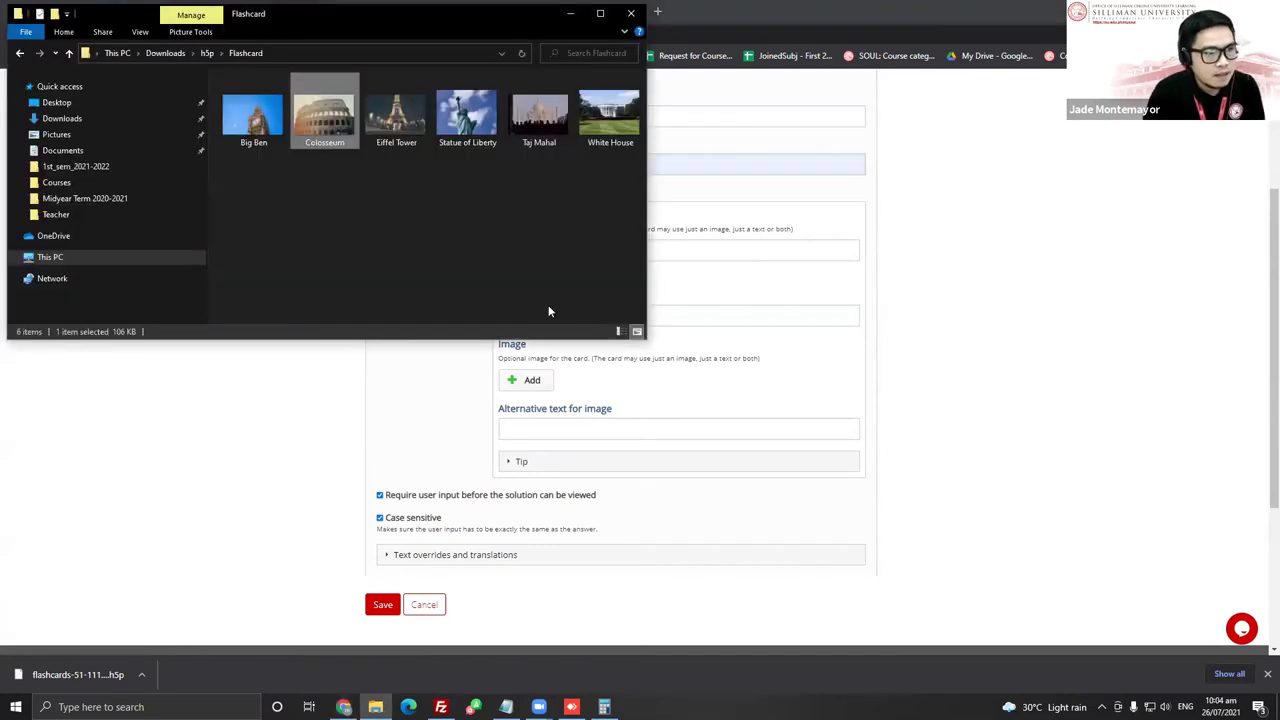
left_click(530, 381)
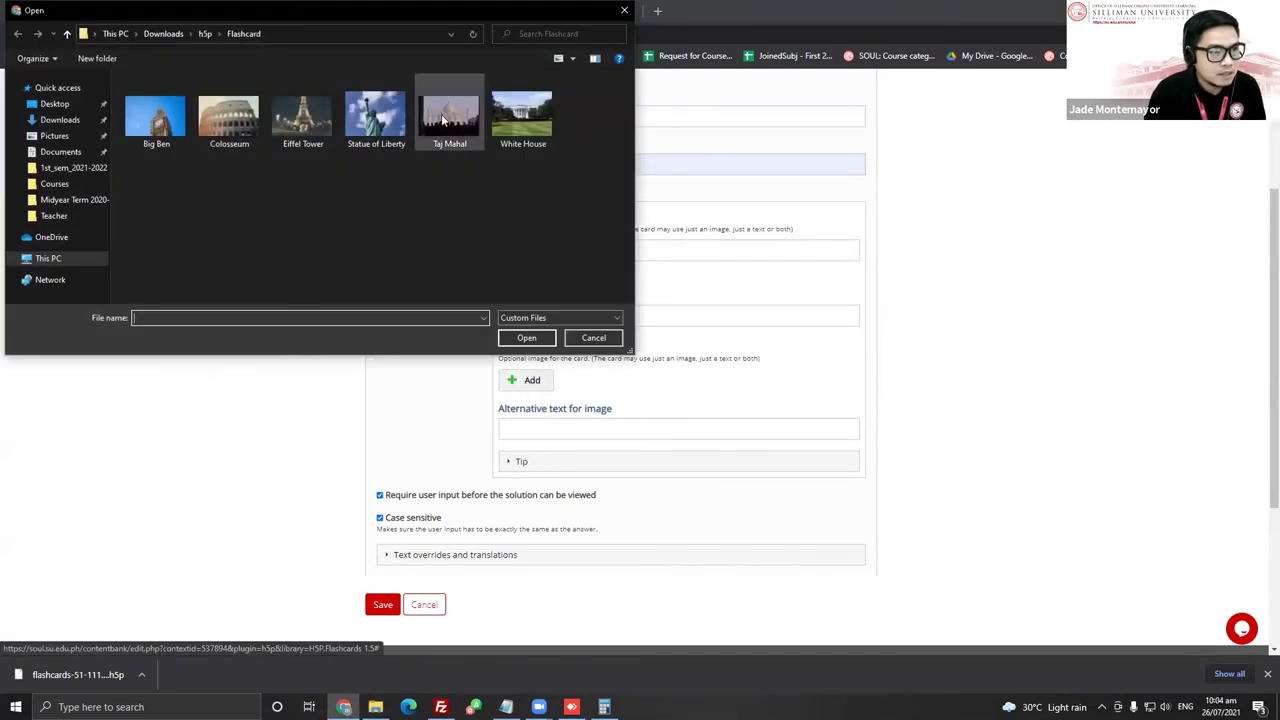
double_click(450, 110)
Add a fifth card with the answer White House and attach the White House image from the Flashcard folder
left_click(416, 307)
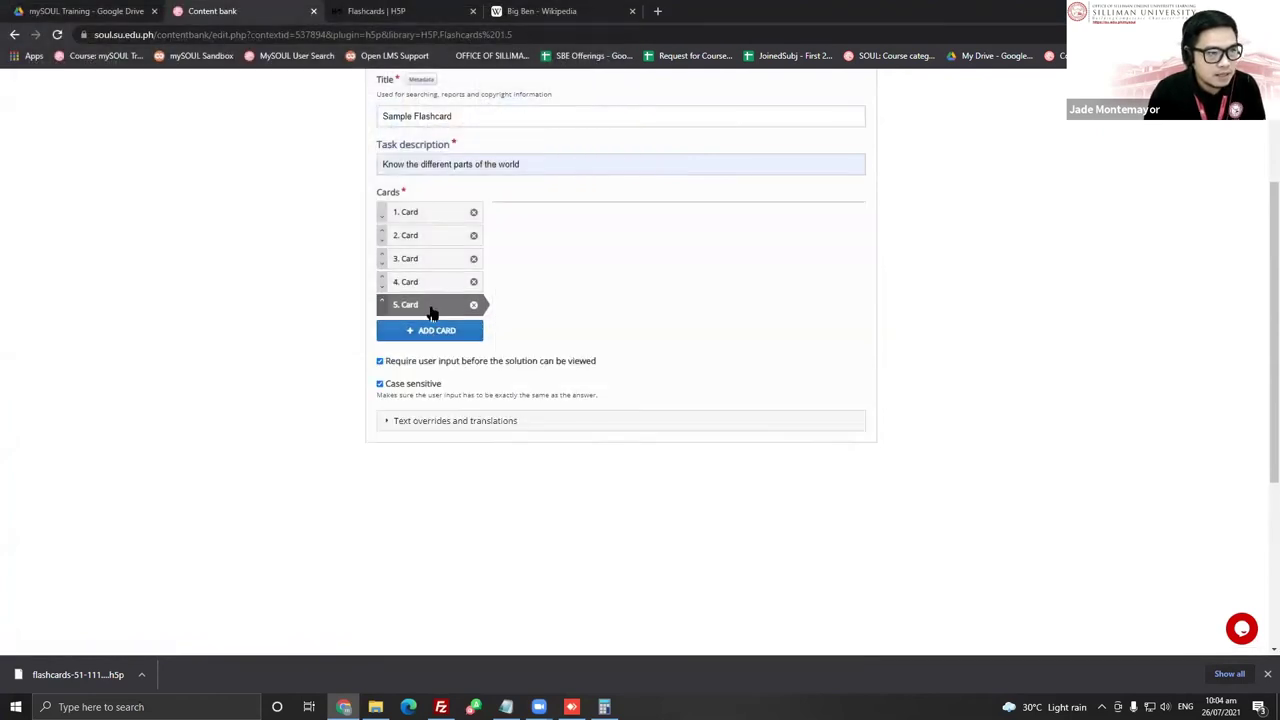
left_click(545, 321)
key("alt+Tab")
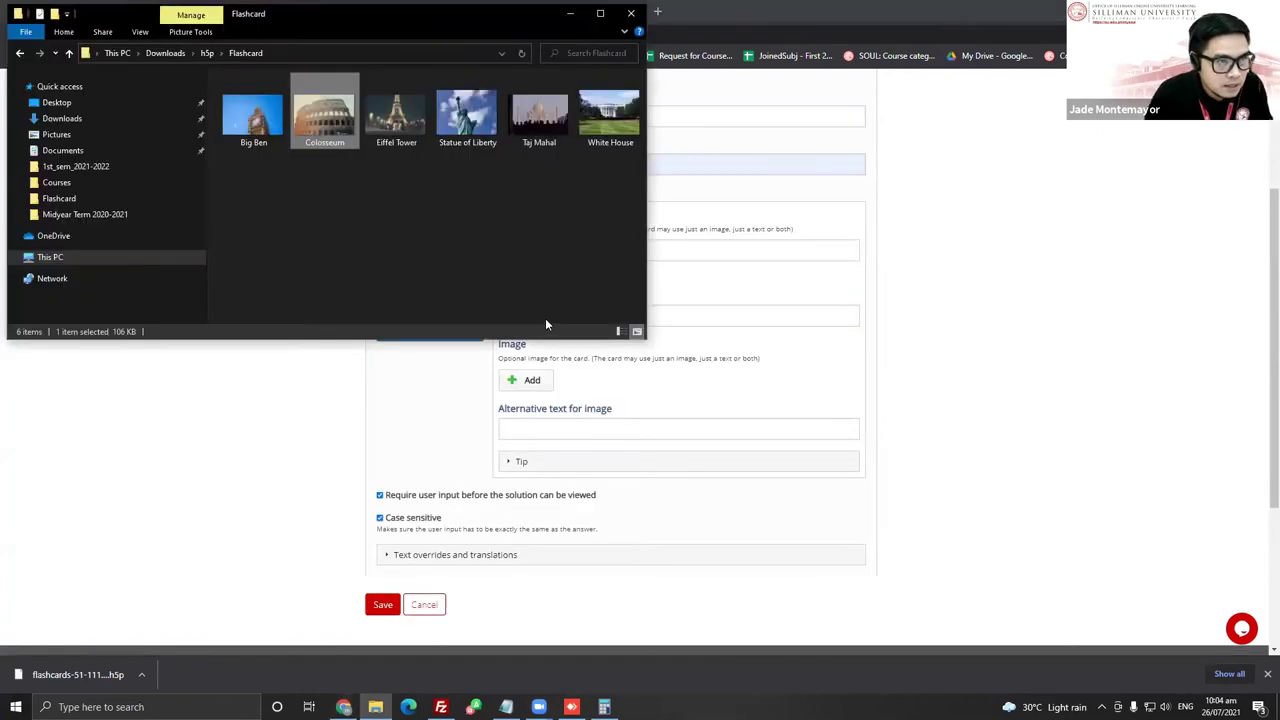
key("alt+Tab")
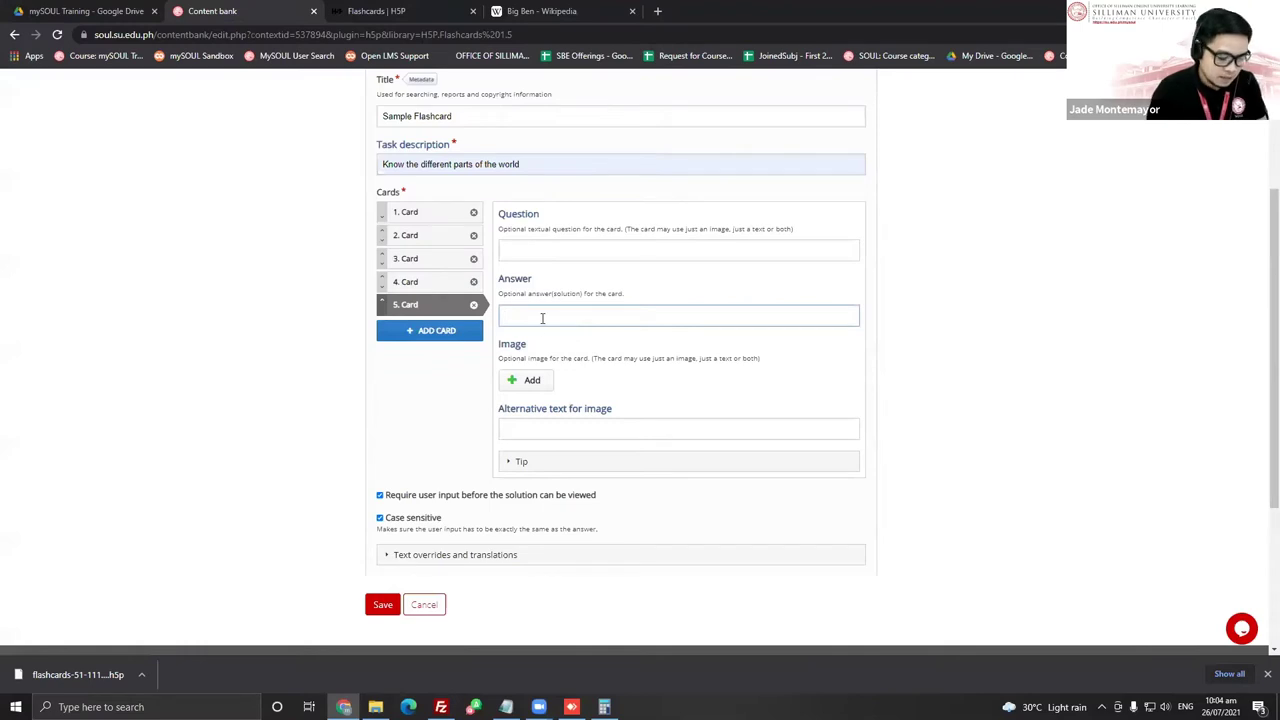
type("Whiote House")
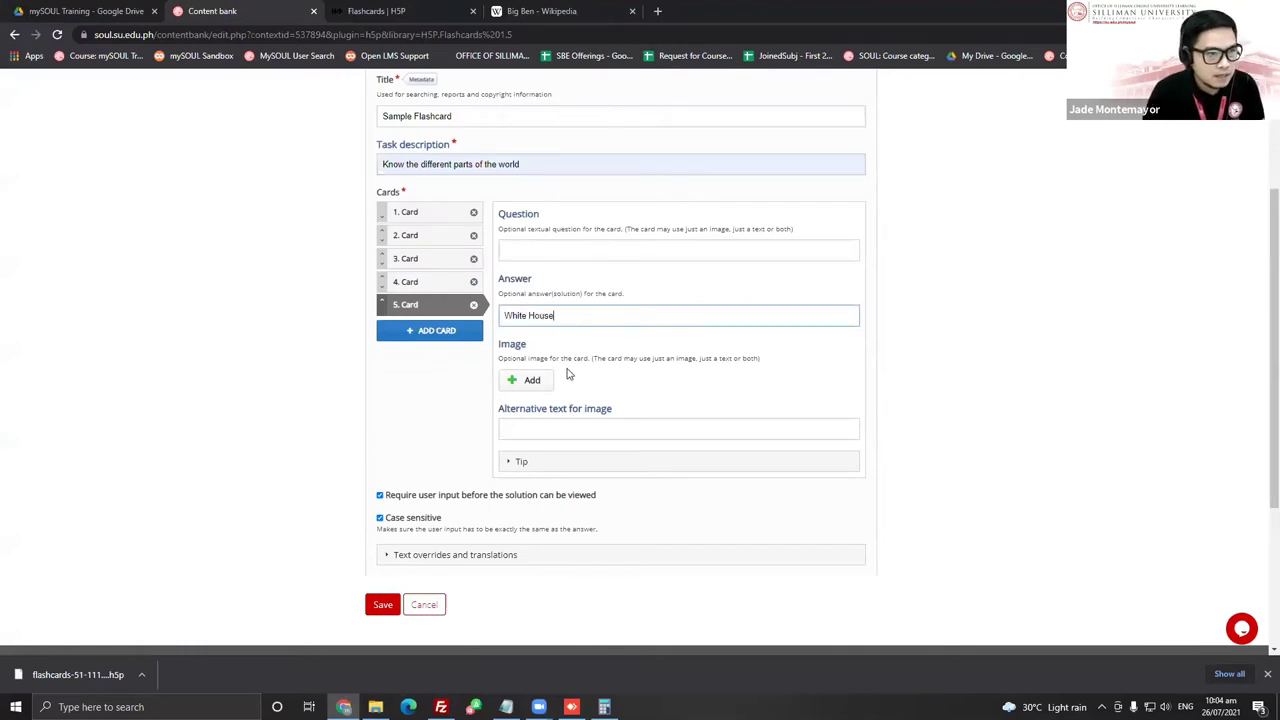
left_click(527, 383)
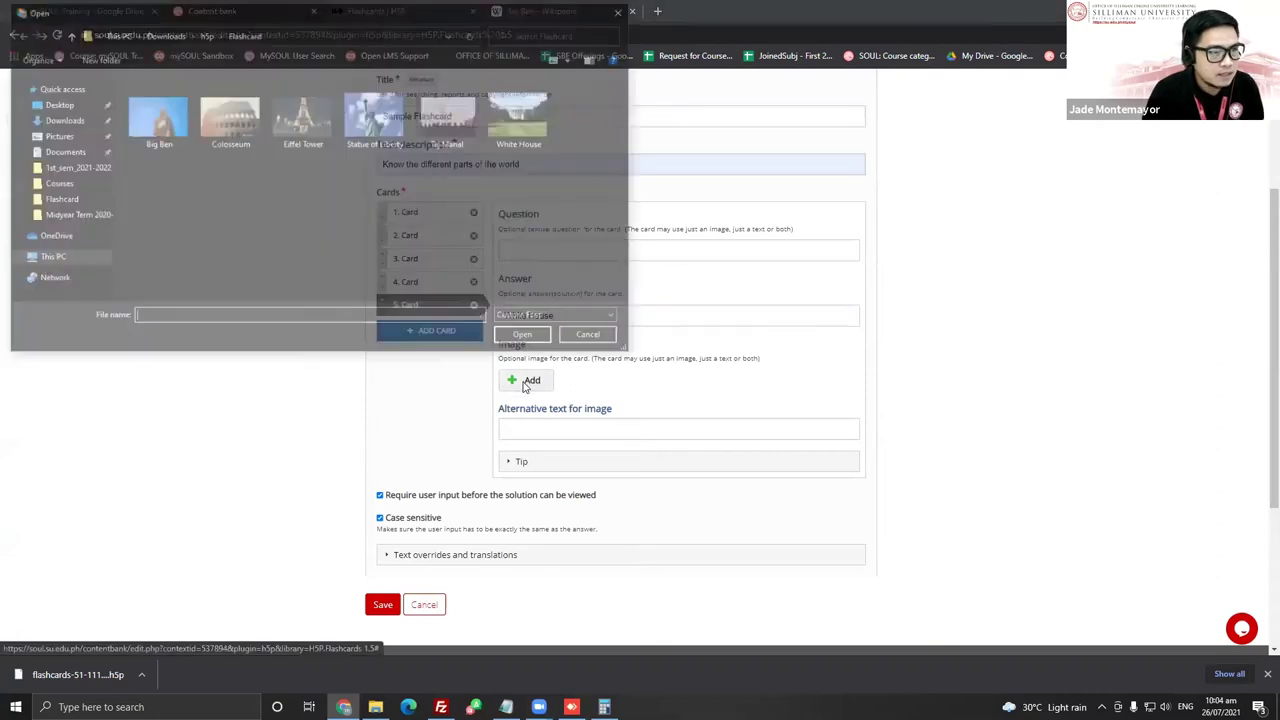
left_click(518, 116)
left_click(522, 336)
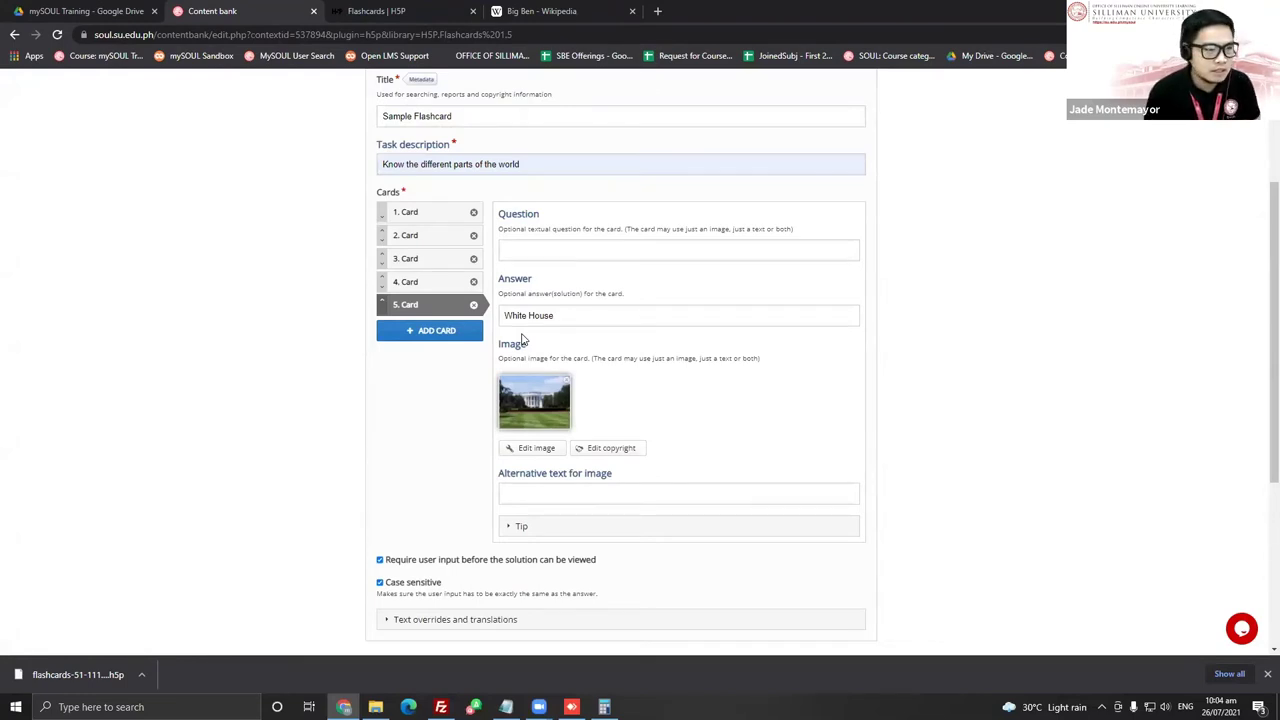
Save the Sample Flashcard content and download it from the content bank as an H5P file
scroll(650, 408, "down", 3)
left_click(384, 356)
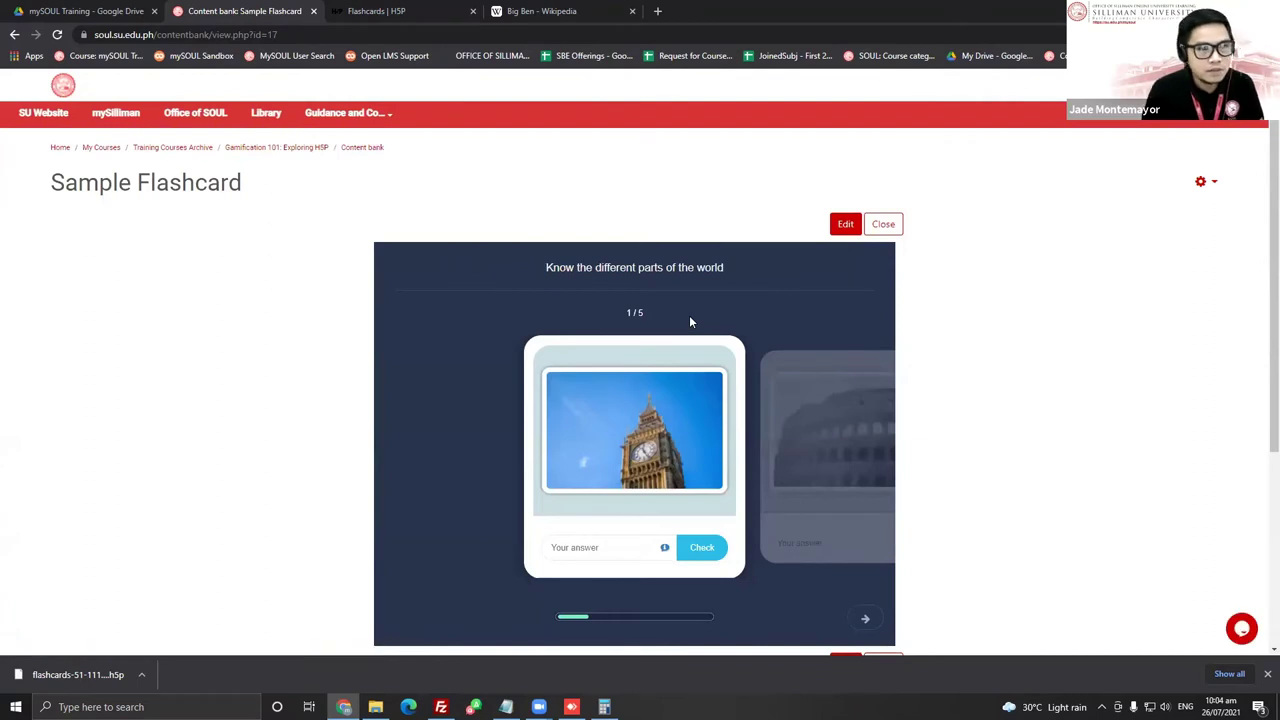
scroll(700, 366, "down", 1)
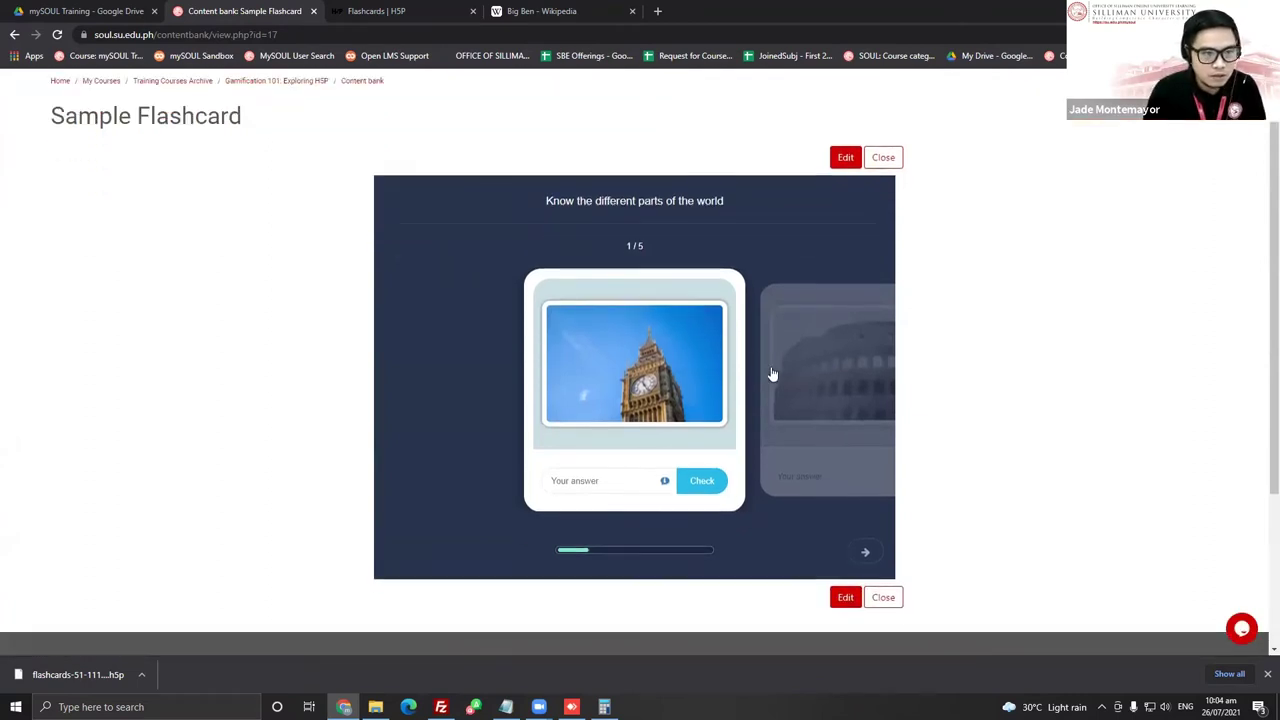
left_click(1265, 675)
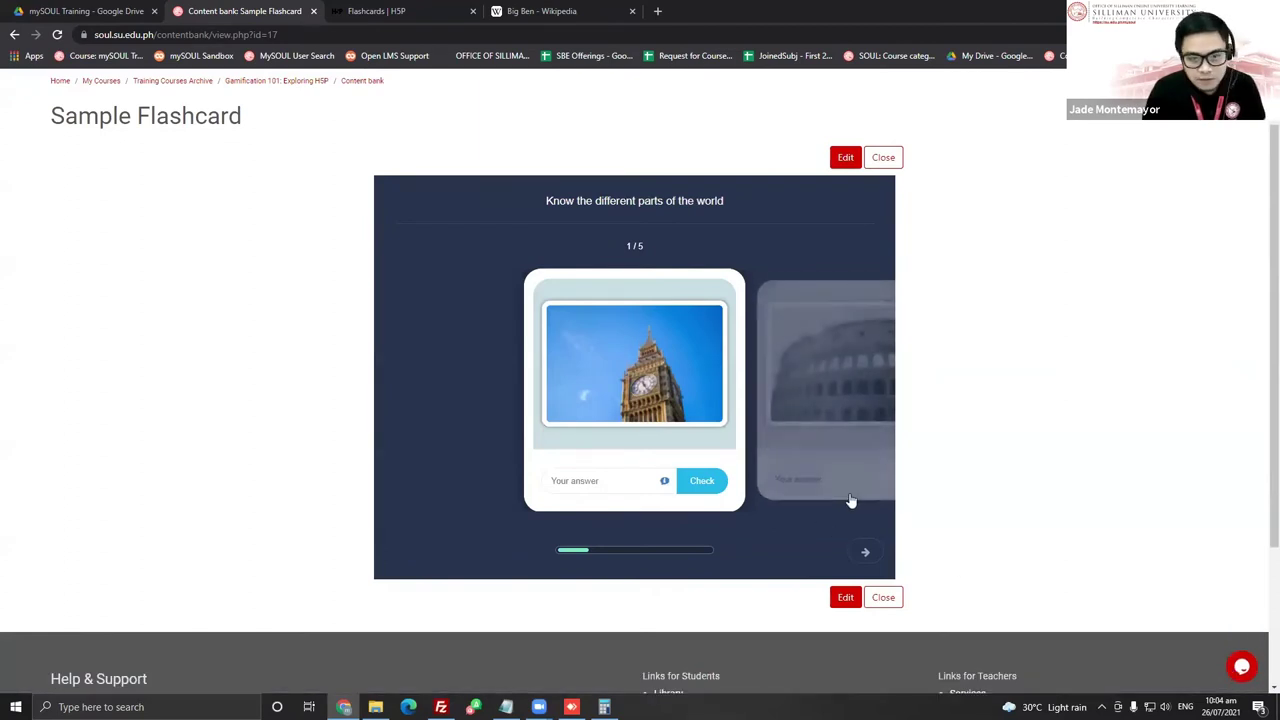
scroll(852, 500, "up", 1)
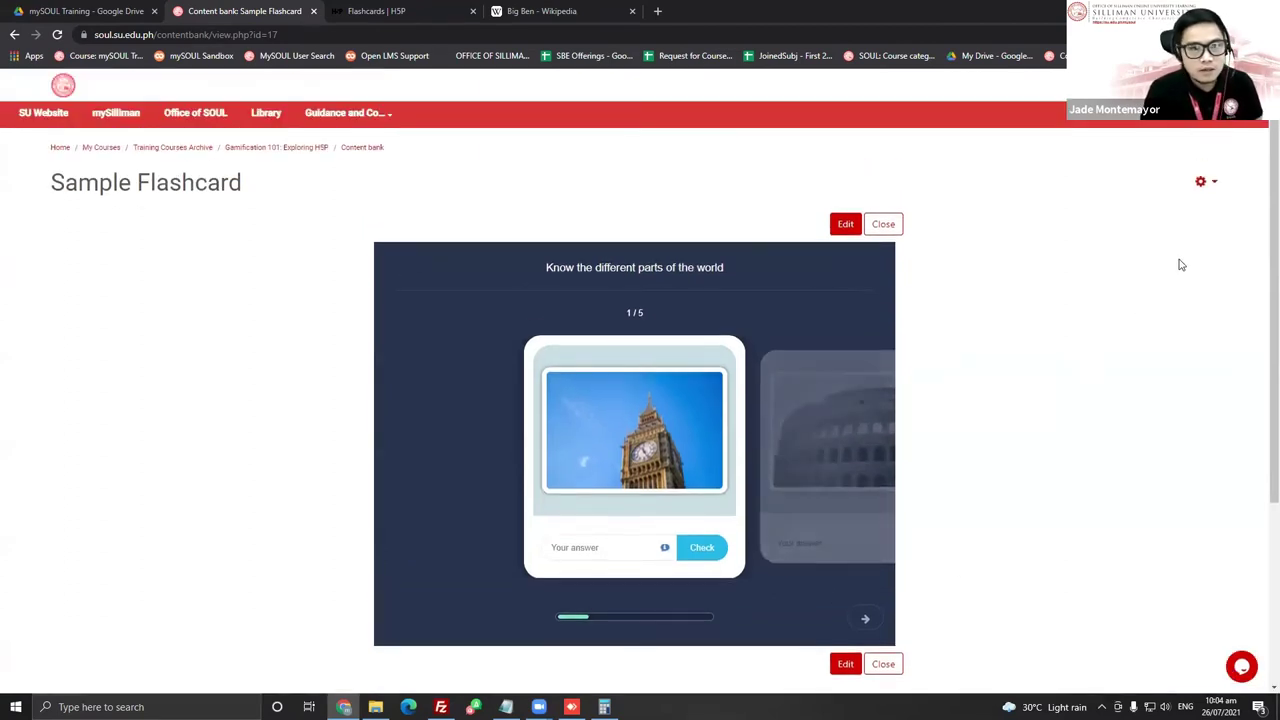
left_click(1210, 184)
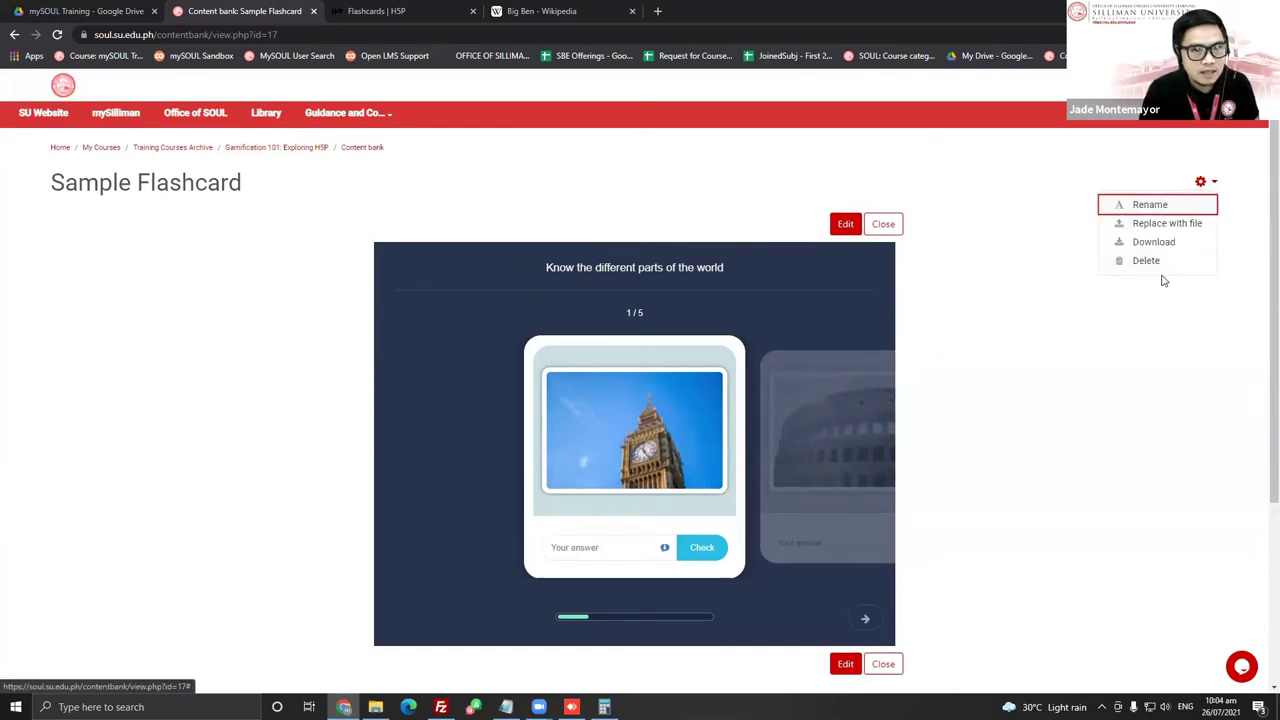
left_click(1154, 243)
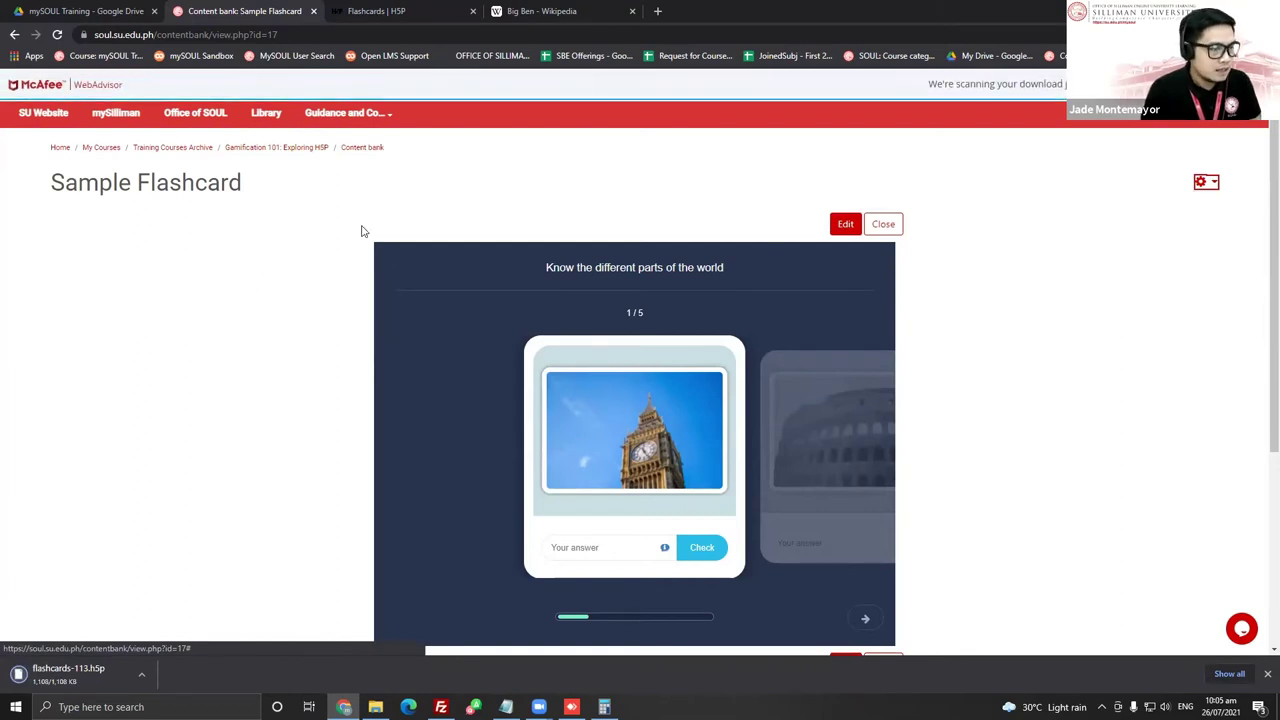
Add an H5P activity to Topic 3 of the Gamification 101: Exploring H5P course and name it Sample Flashcard (places)
left_click(285, 150)
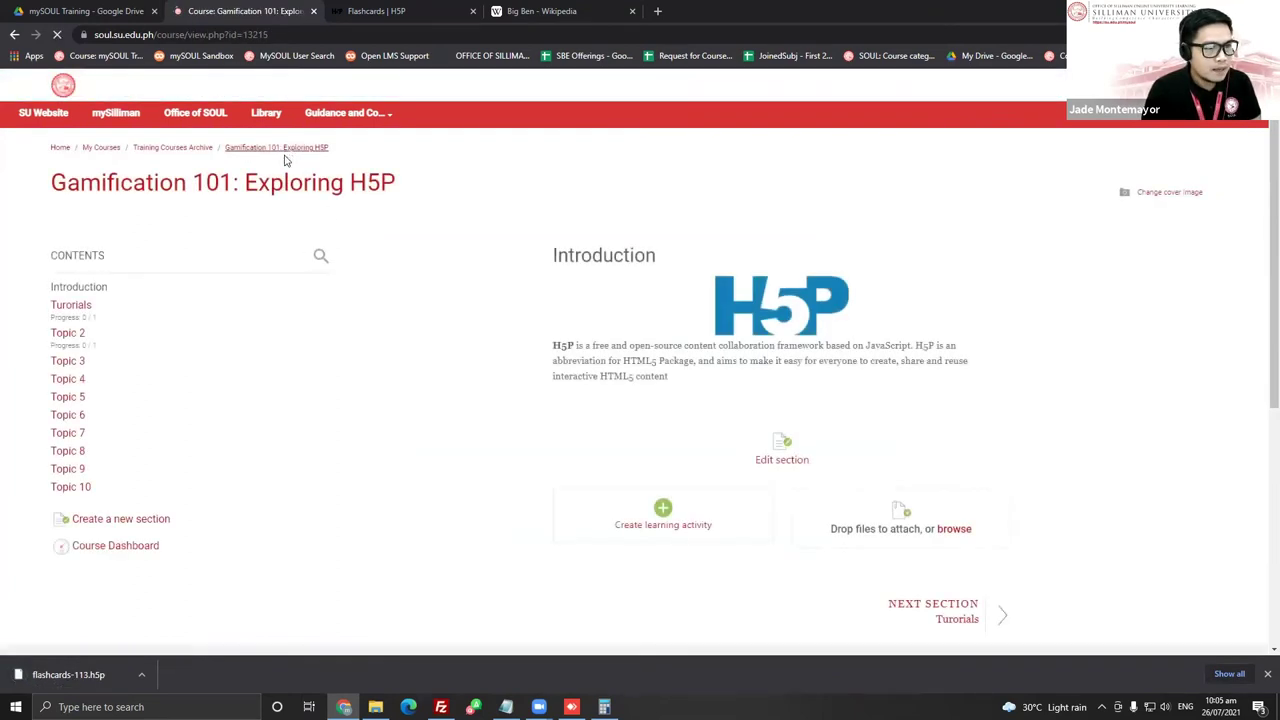
left_click(70, 364)
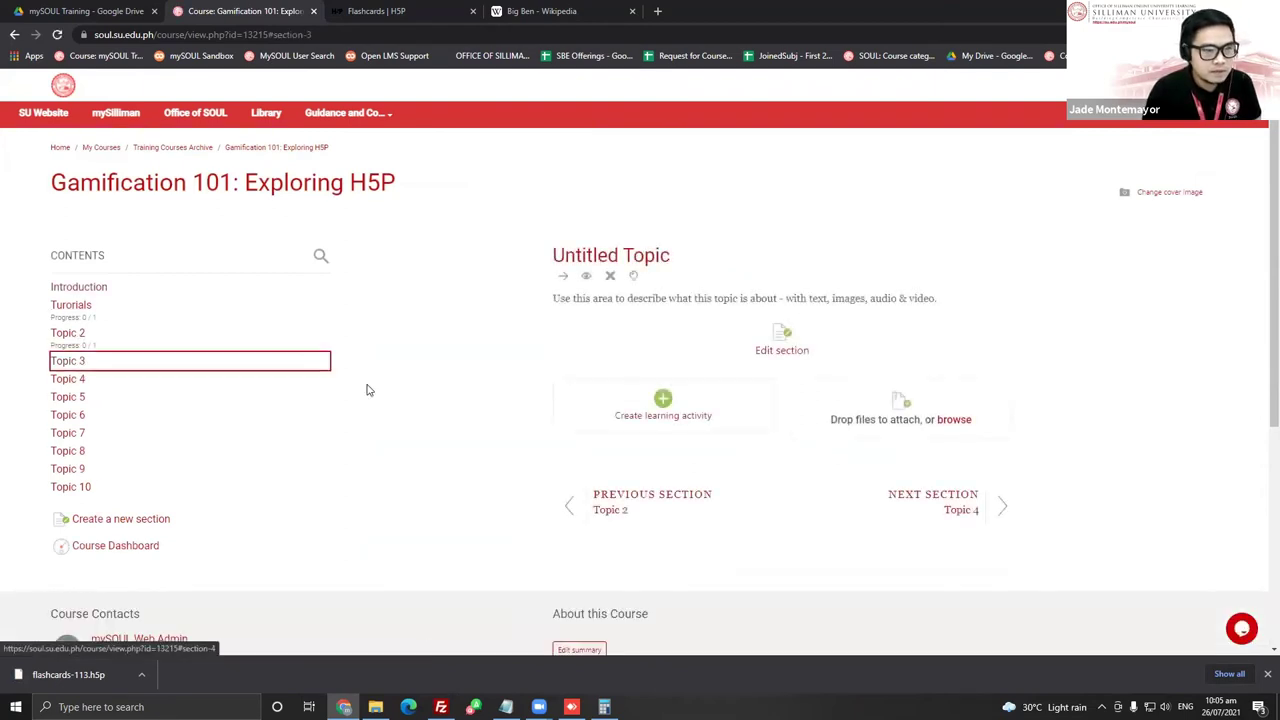
left_click(675, 424)
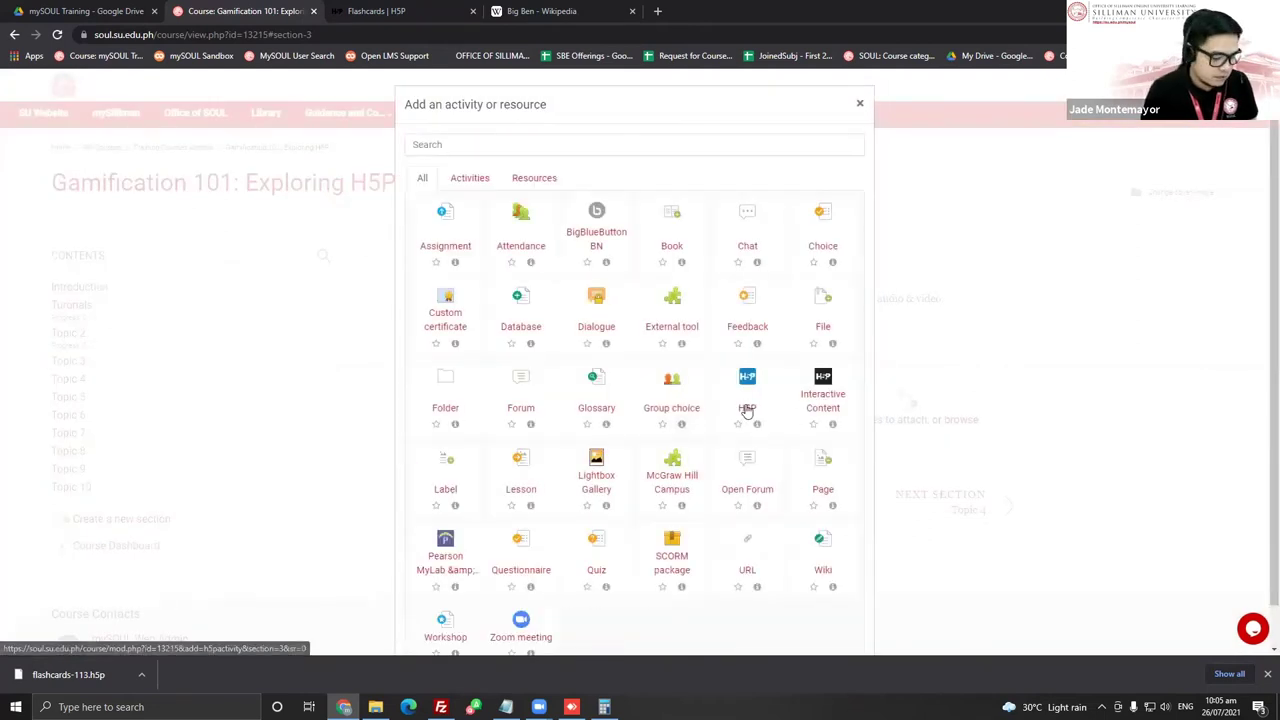
left_click(748, 386)
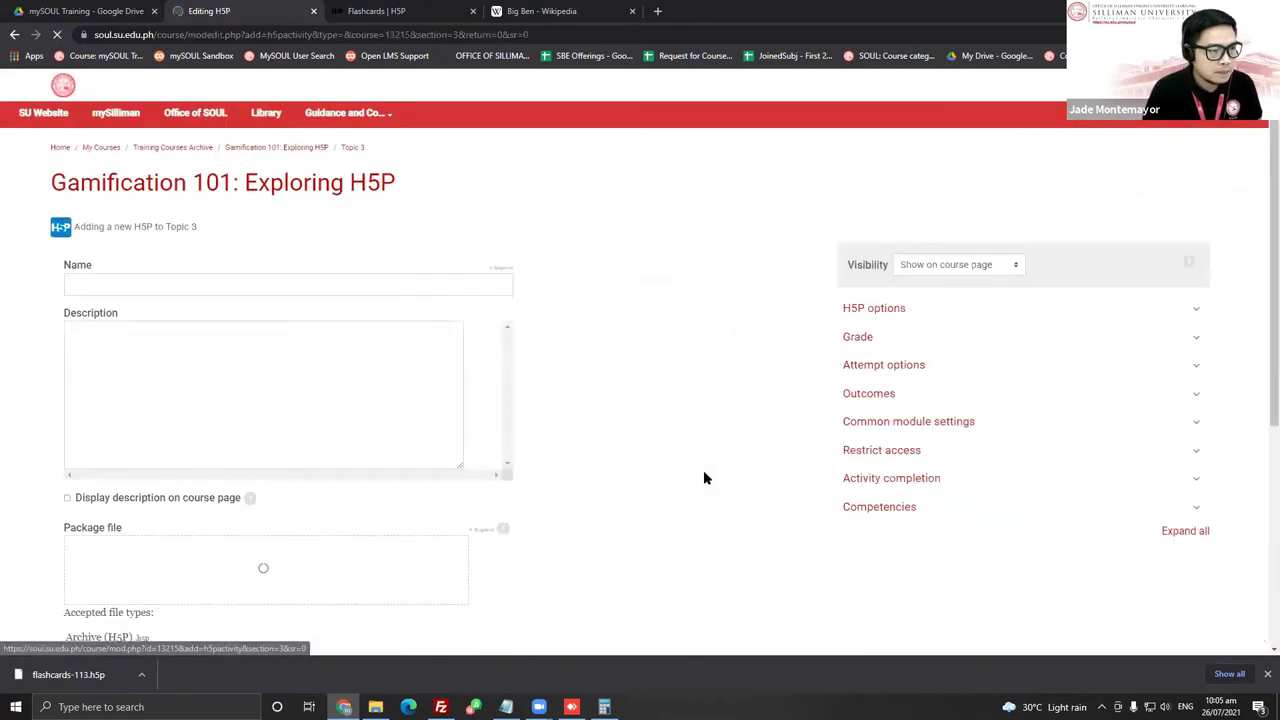
left_click(314, 284)
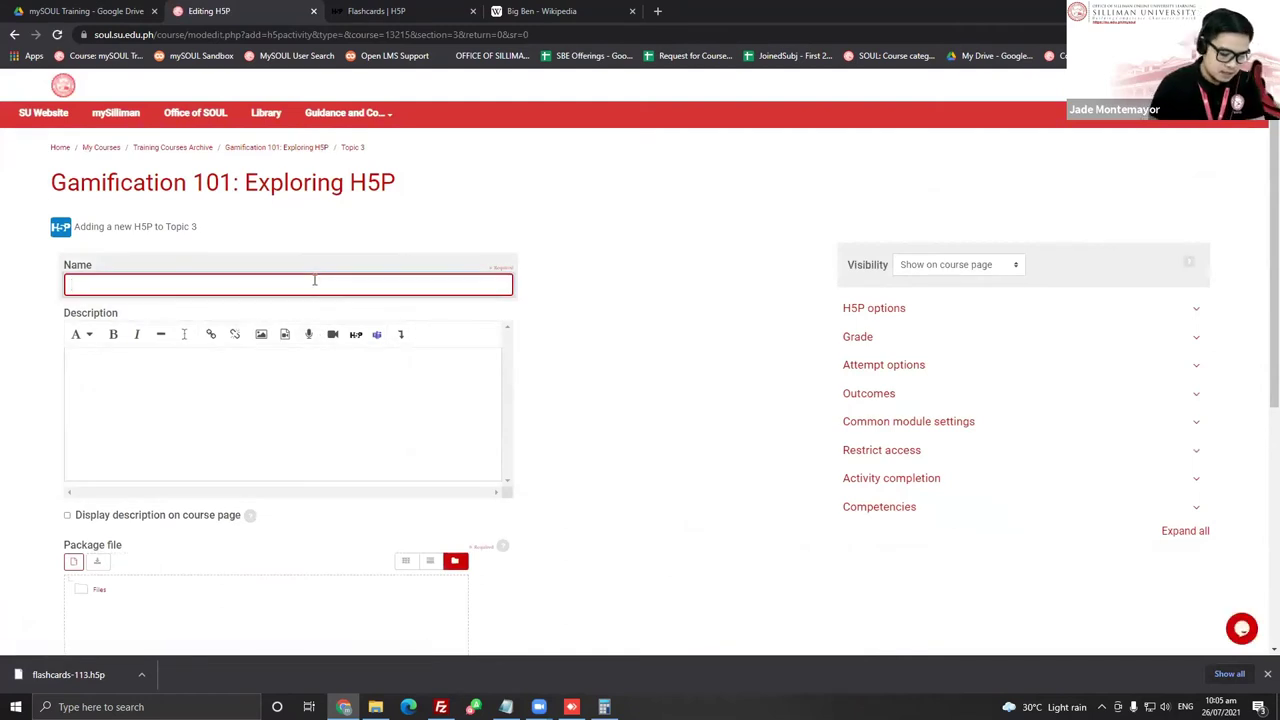
type("Sample Flashcard (places")
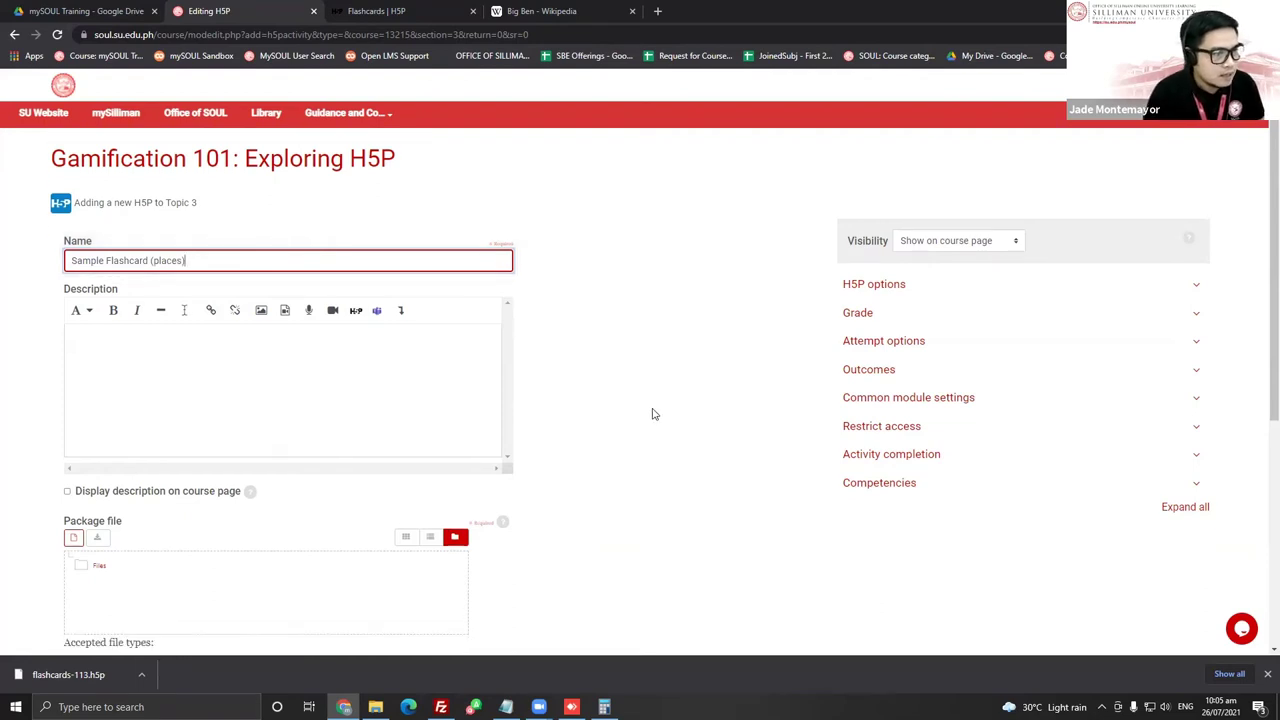
Upload flashcards-113.h5p from the Downloads folder as the activity's package file
scroll(334, 328, "down", 1)
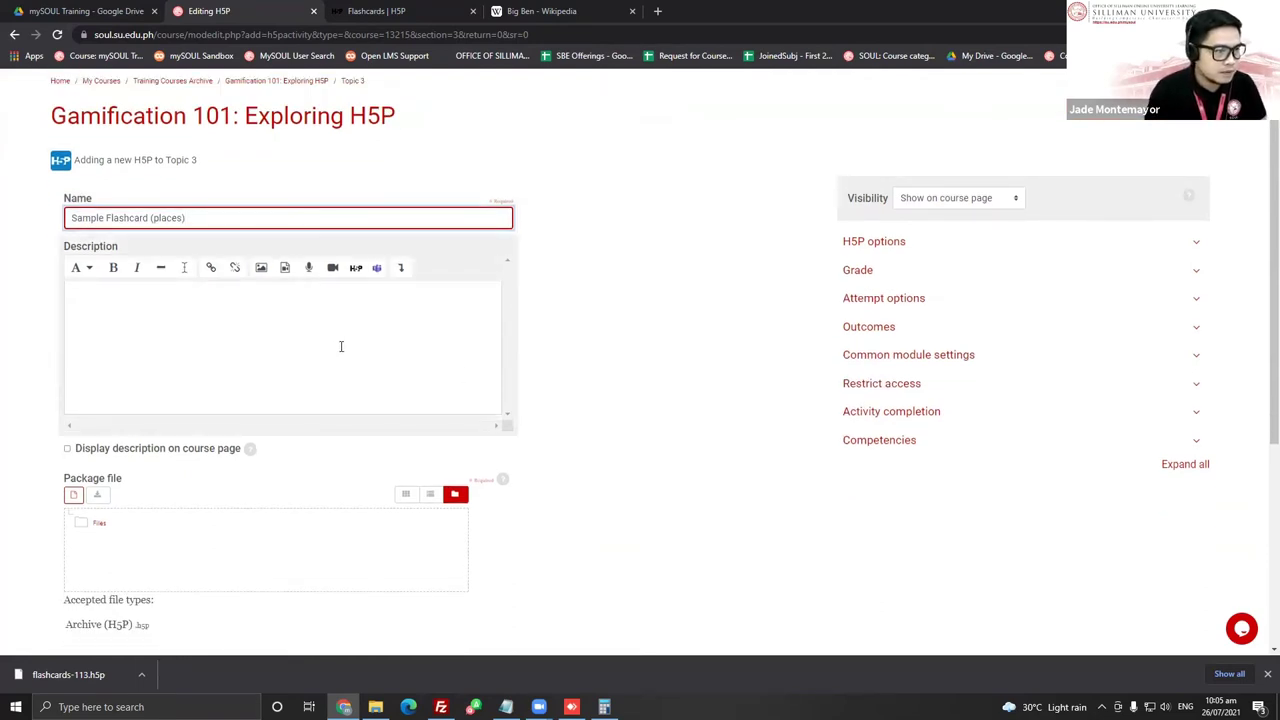
scroll(333, 349, "down", 1)
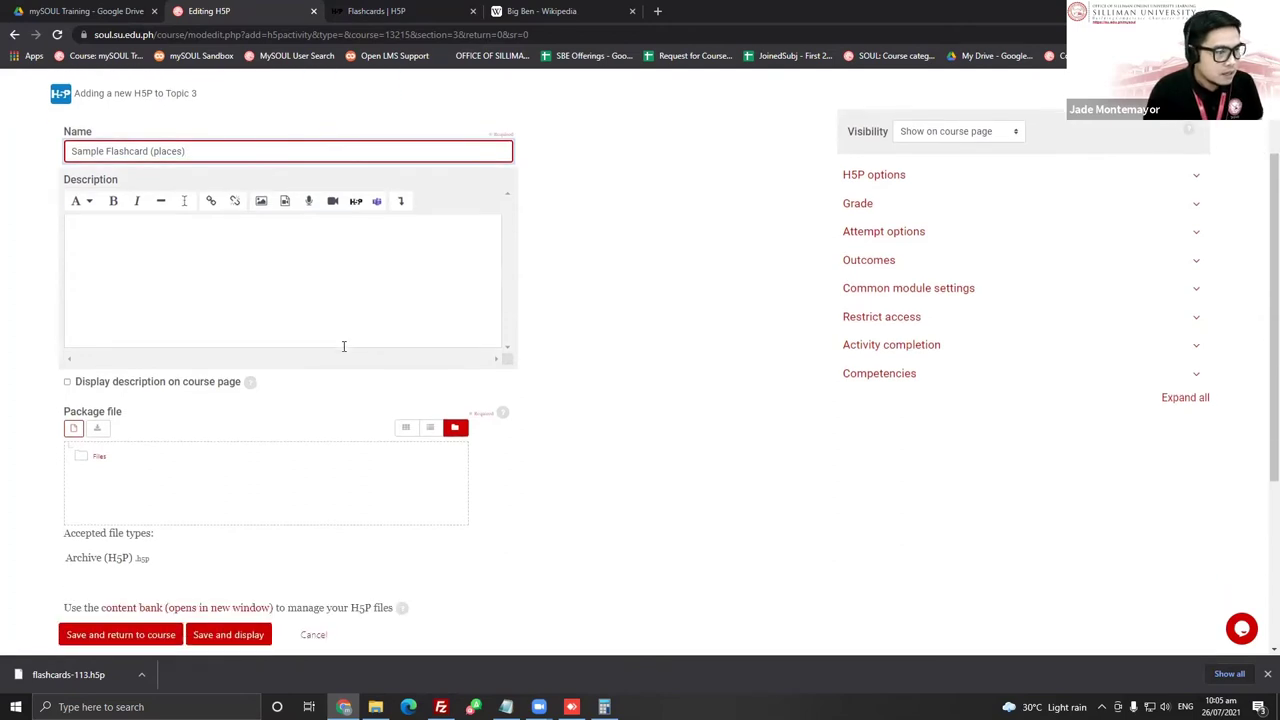
left_click(73, 428)
left_click(543, 292)
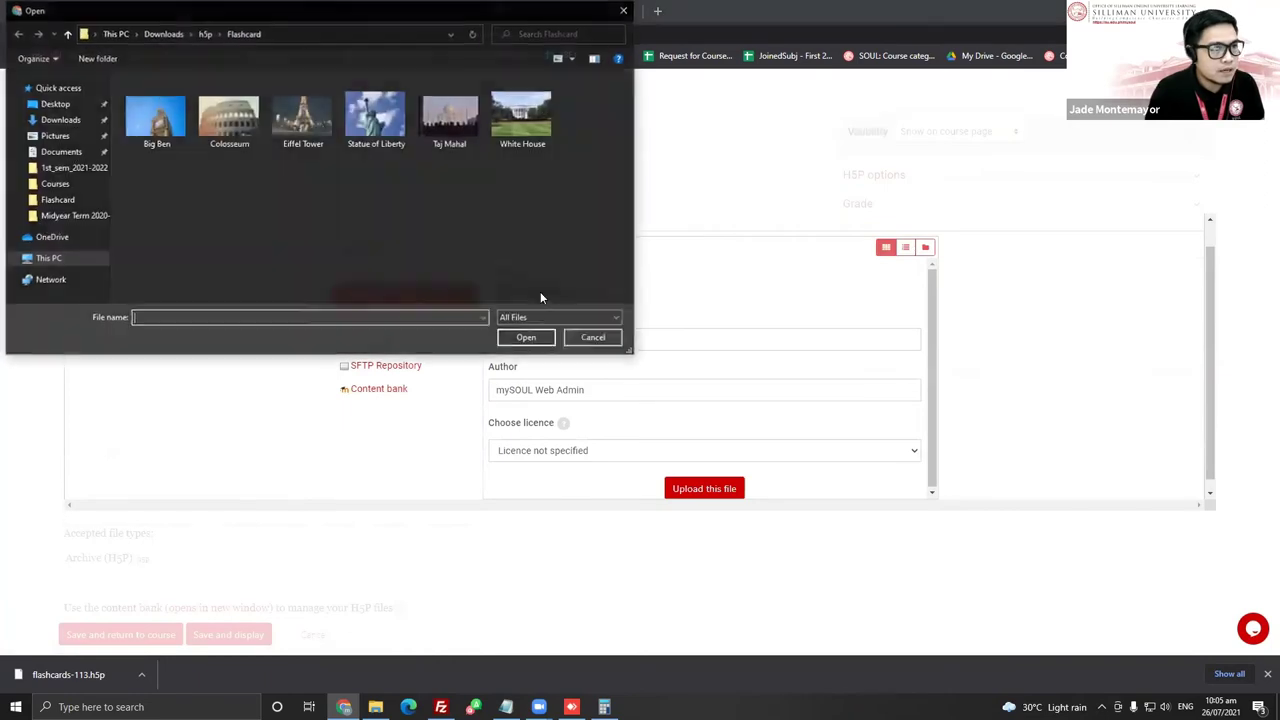
left_click(60, 119)
double_click(145, 125)
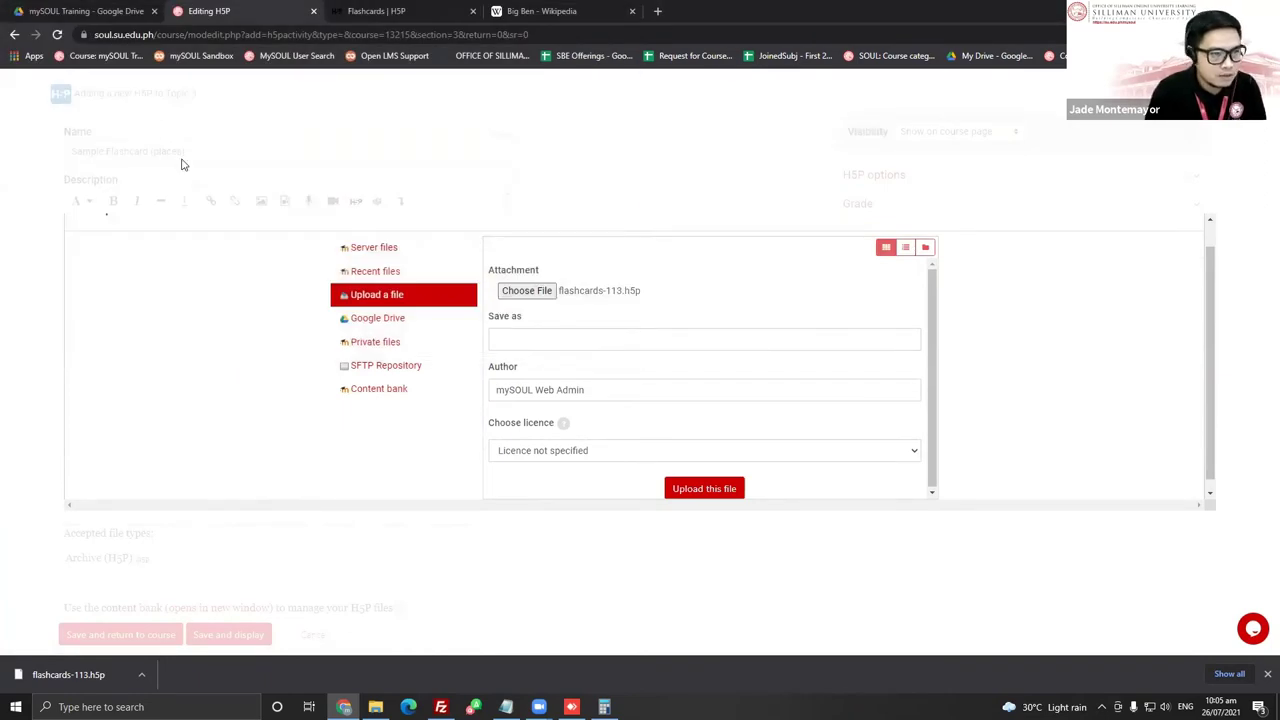
left_click(702, 490)
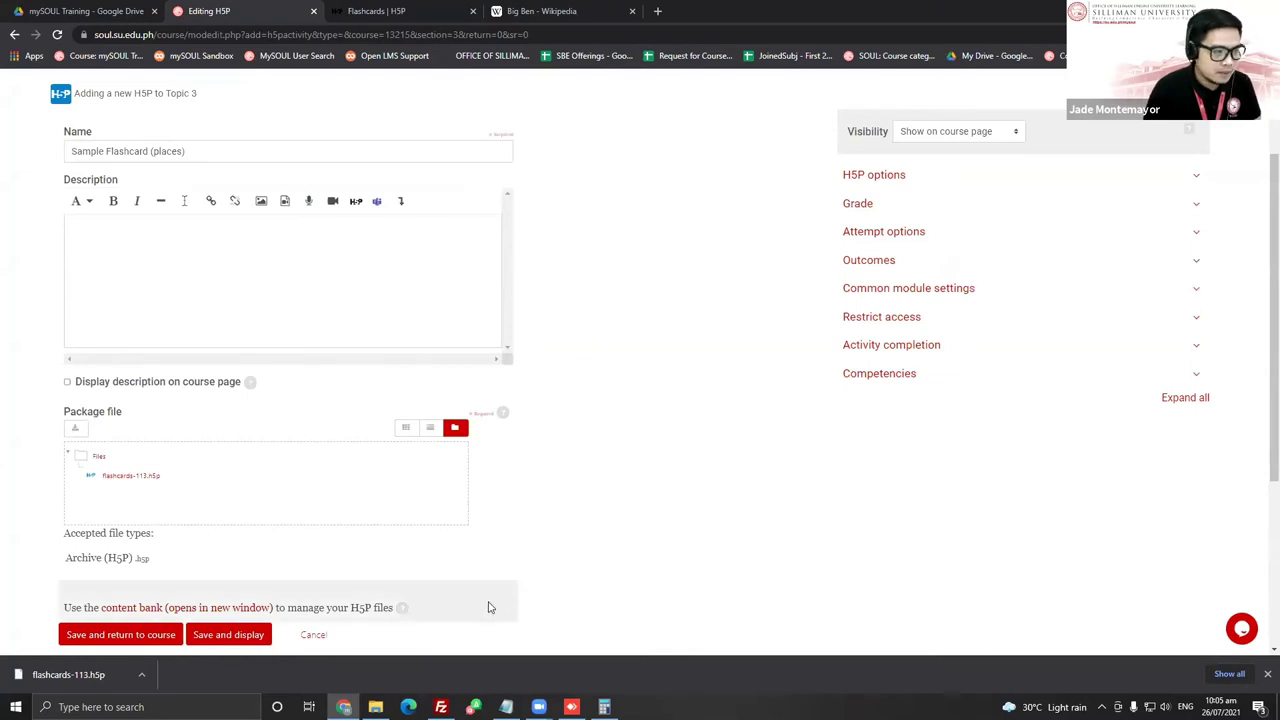
Check the file size of flashcards-113.h5p in the Downloads folder through its properties in File Explorer
left_click(375, 707)
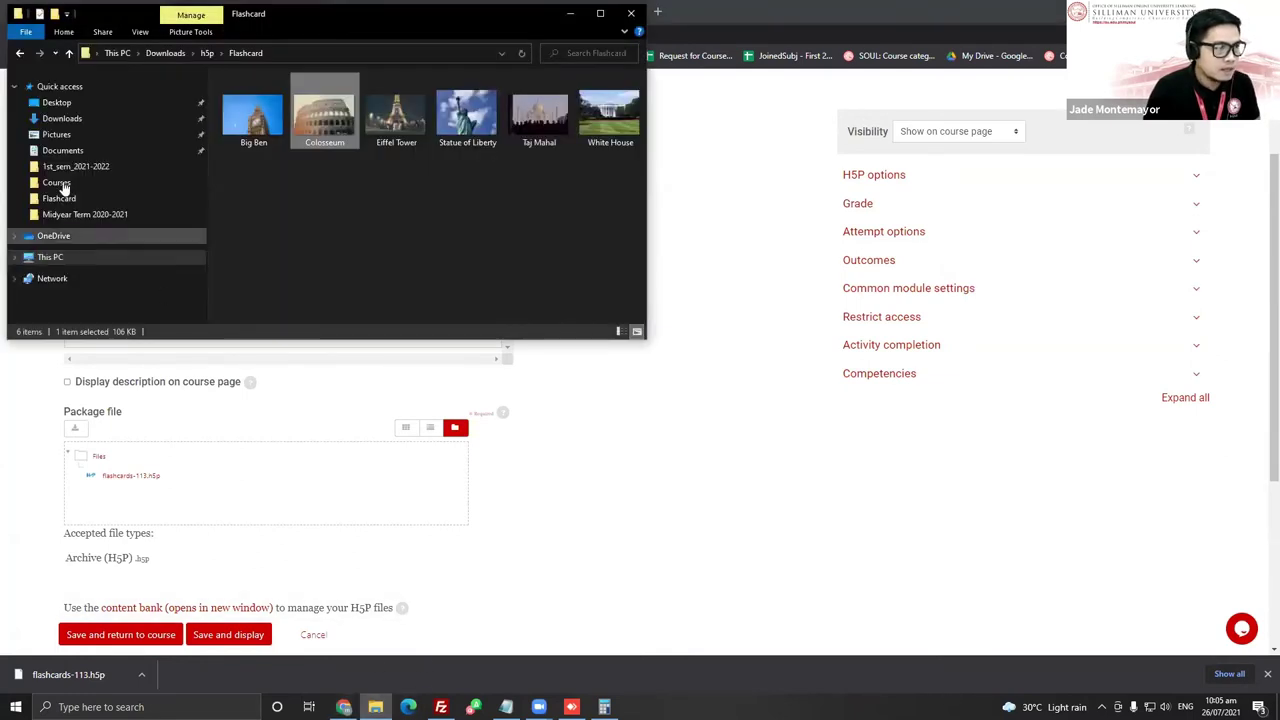
left_click(62, 119)
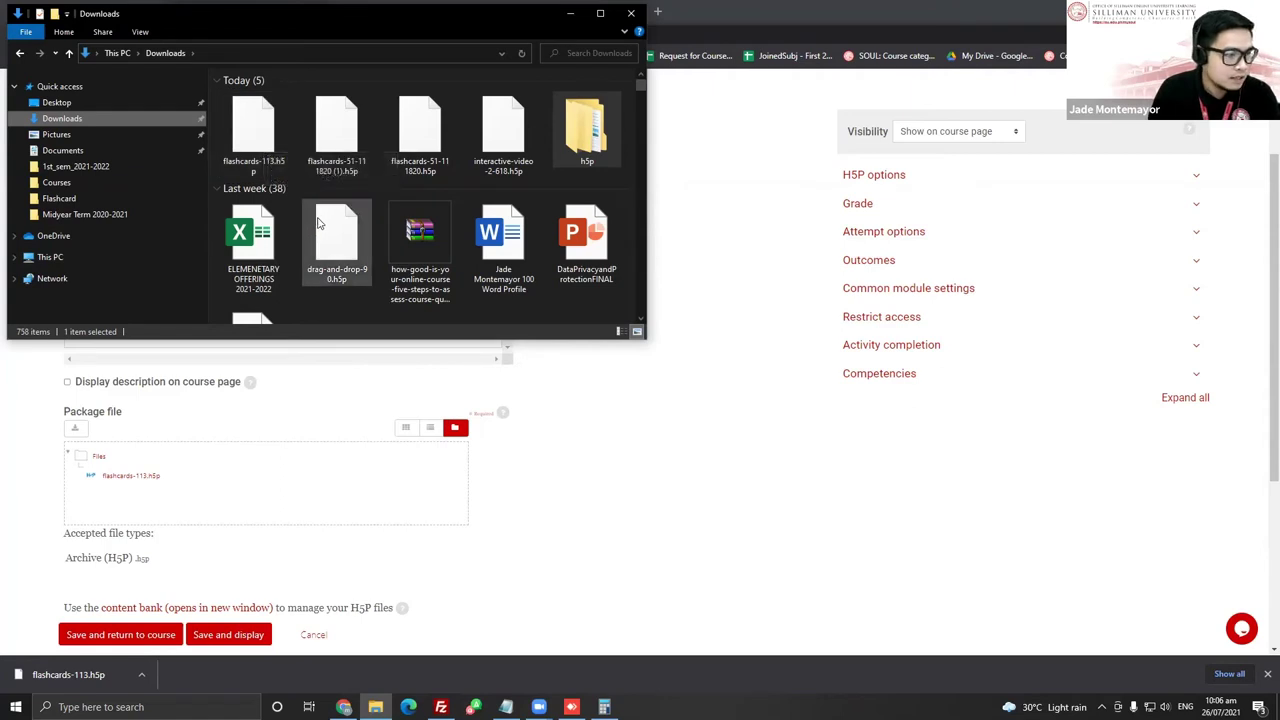
left_click(250, 140)
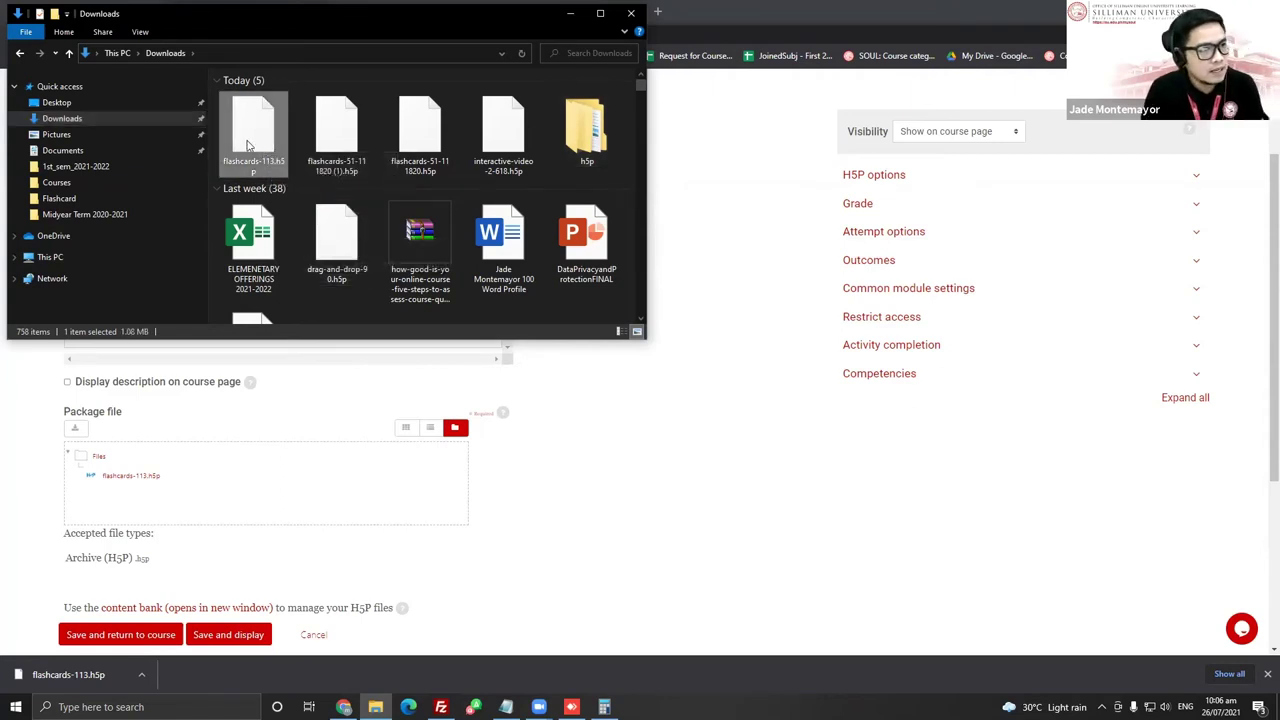
right_click(249, 143)
left_click(287, 408)
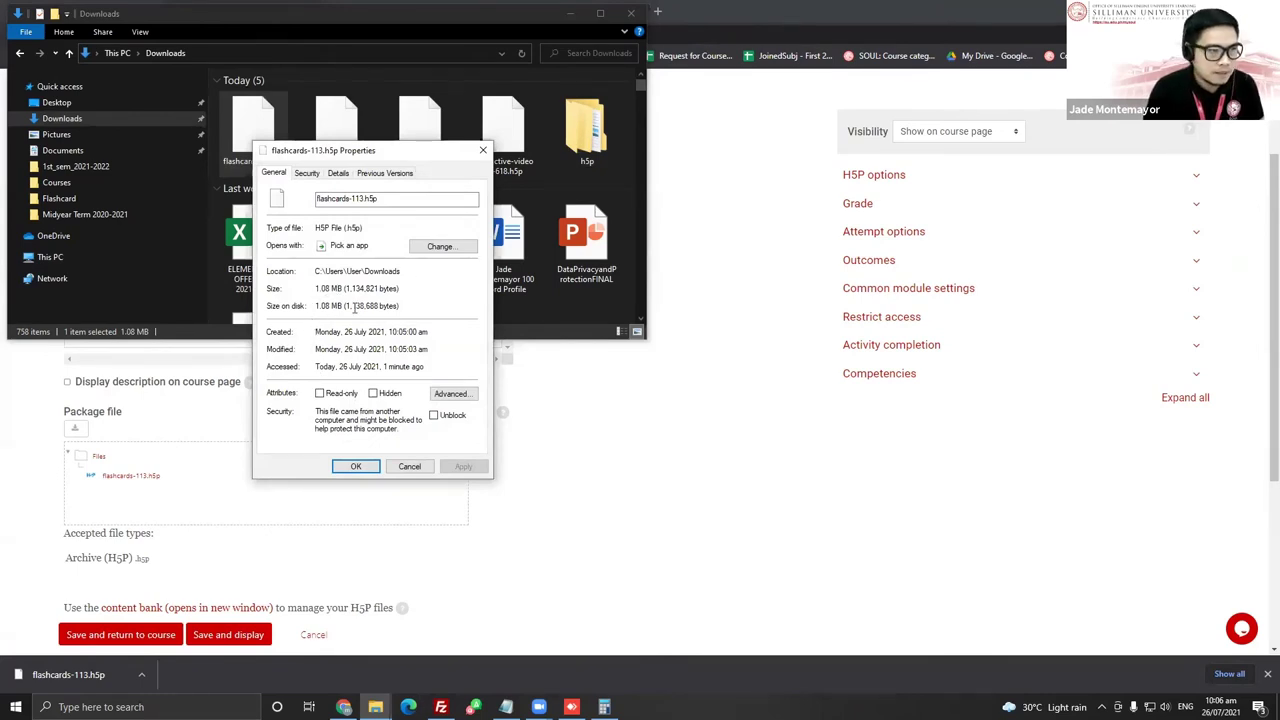
left_click(483, 150)
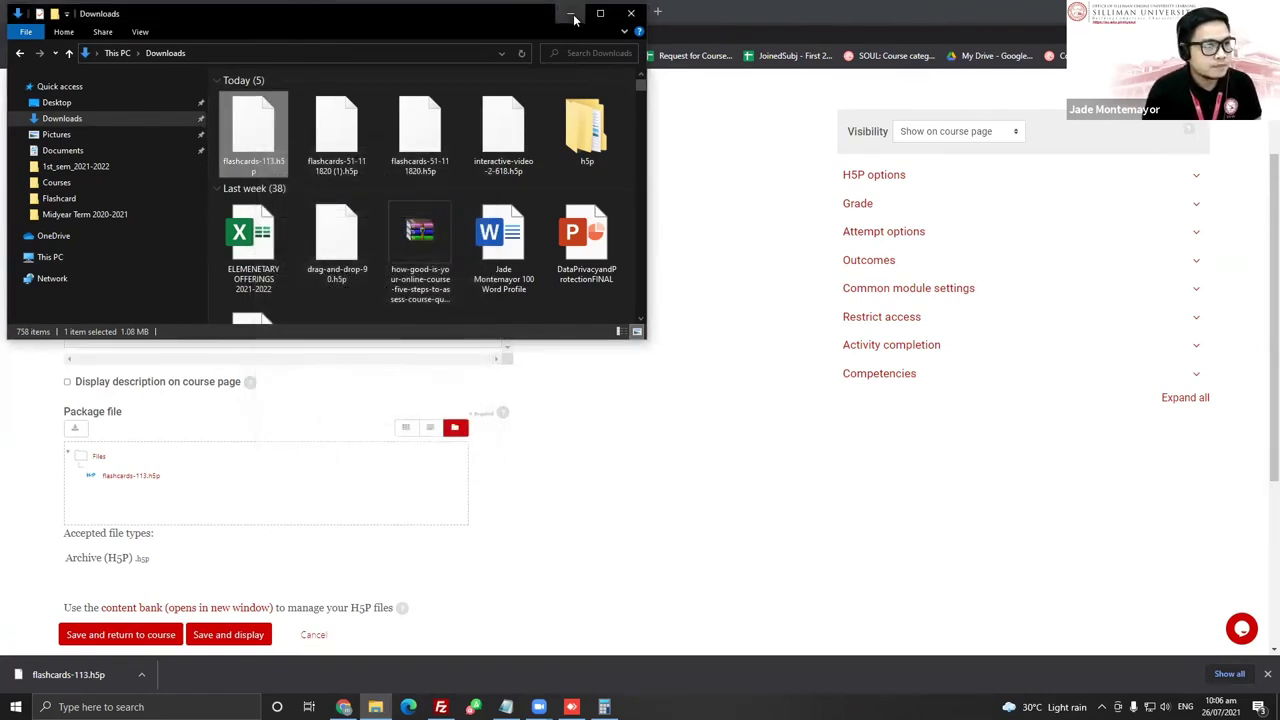
left_click(570, 14)
scroll(522, 499, "down", 3)
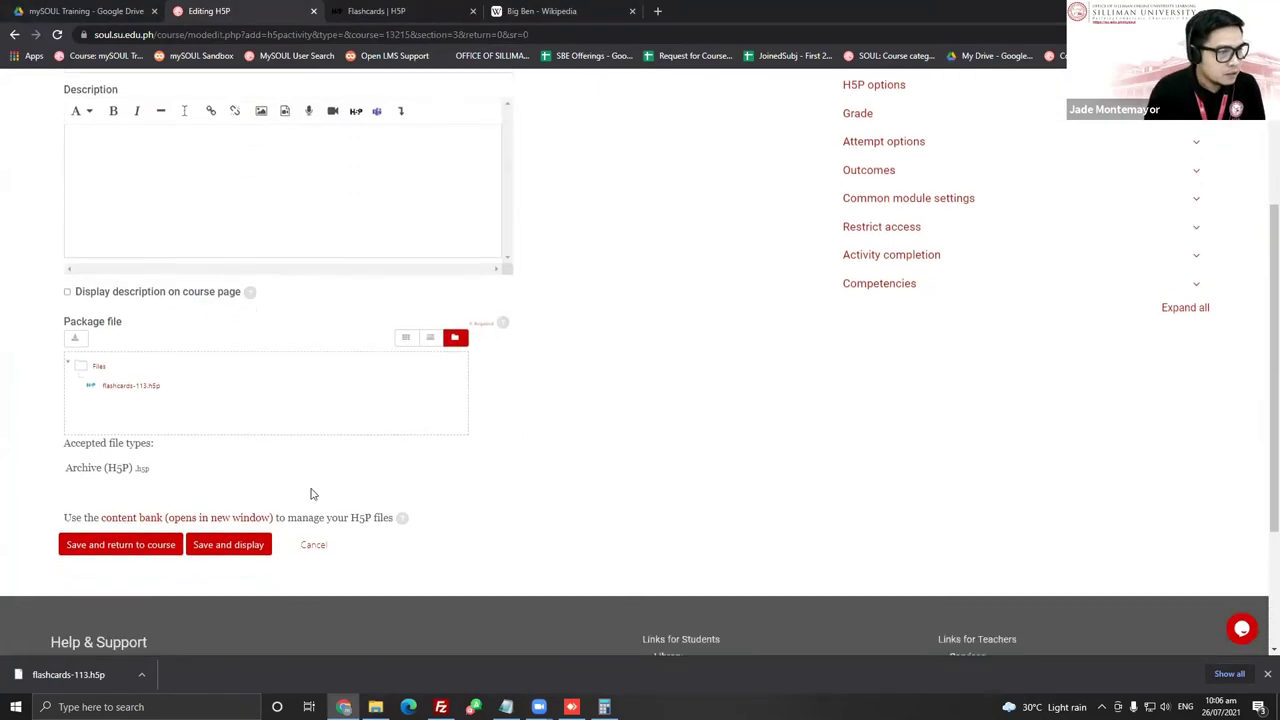
scroll(348, 415, "up", 4)
scroll(348, 415, "down", 2)
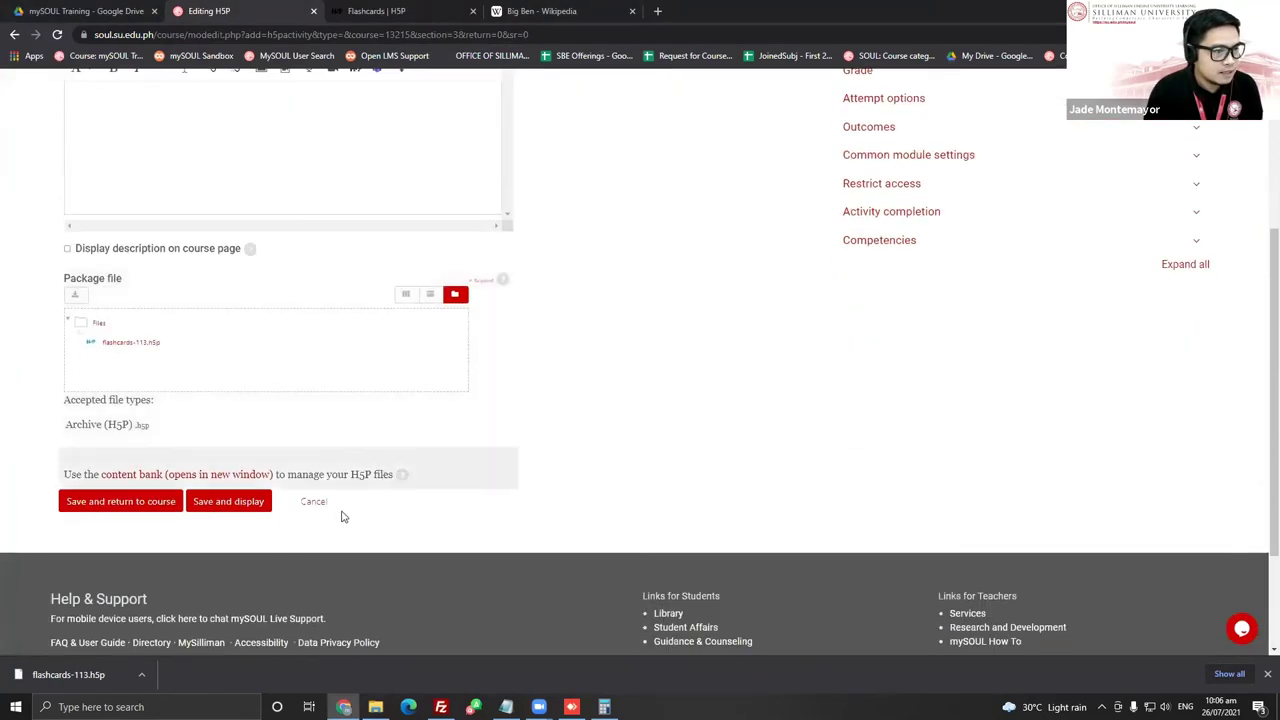
Save and display the Sample Flashcard (places) activity, and return to the Gamification 101: Exploring H5P course page
left_click(235, 500)
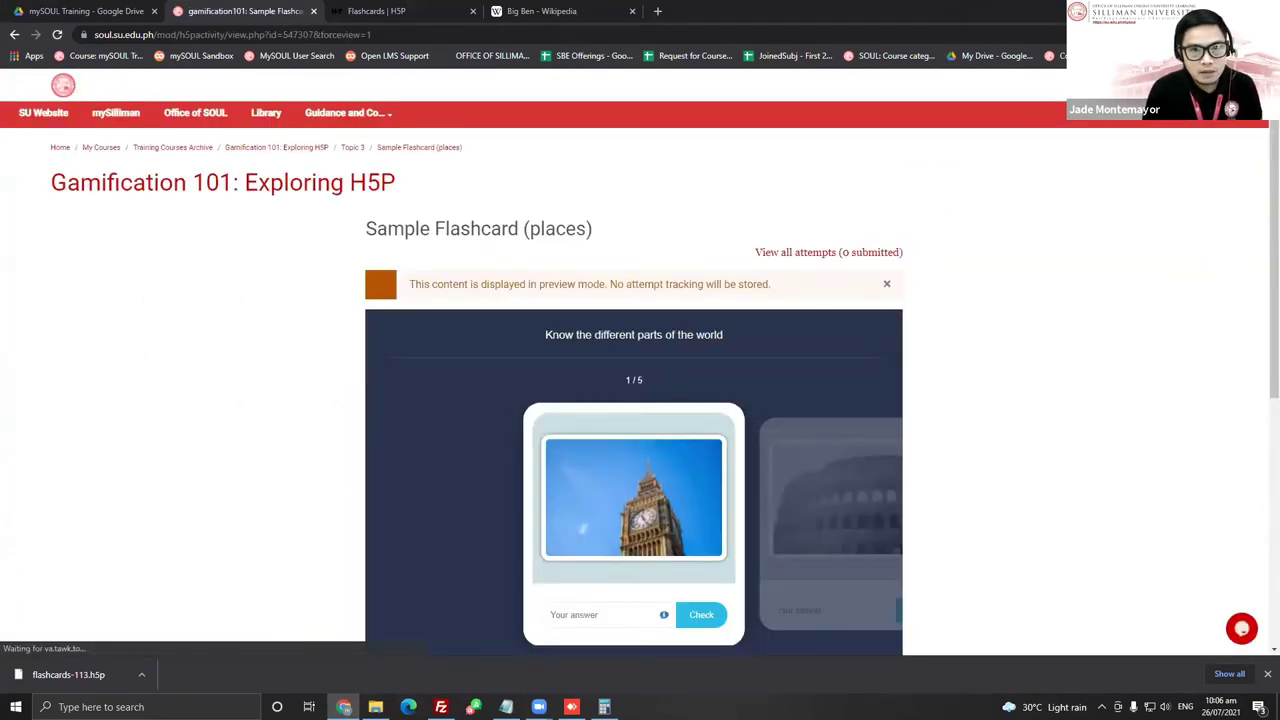
scroll(1188, 177, "right", 2)
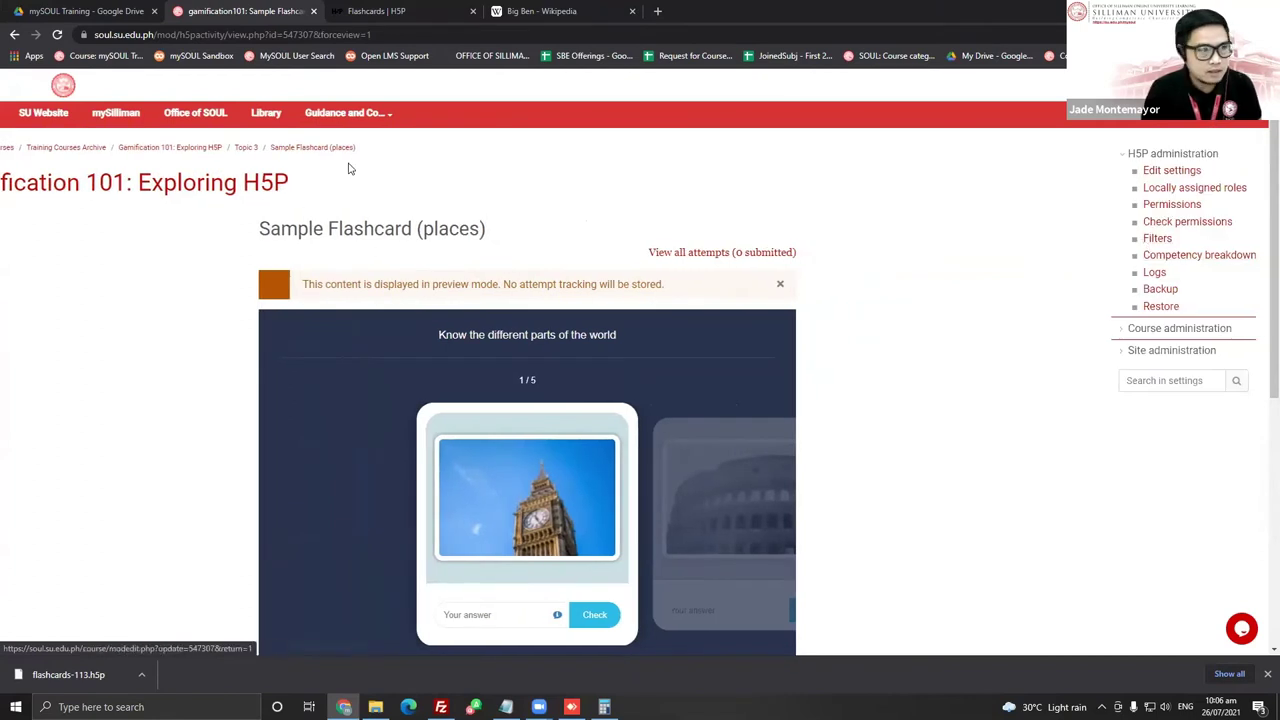
left_click(186, 146)
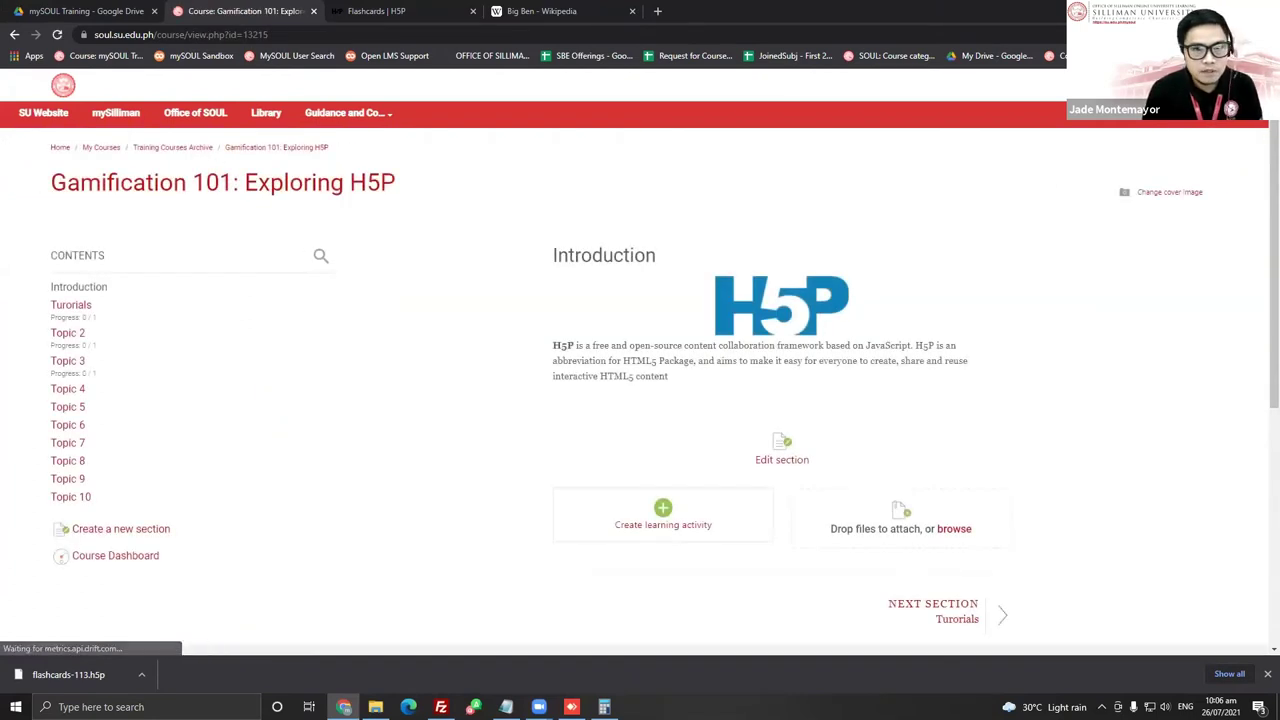
Switch the role in the course to Student
scroll(1153, 372, "down", 2)
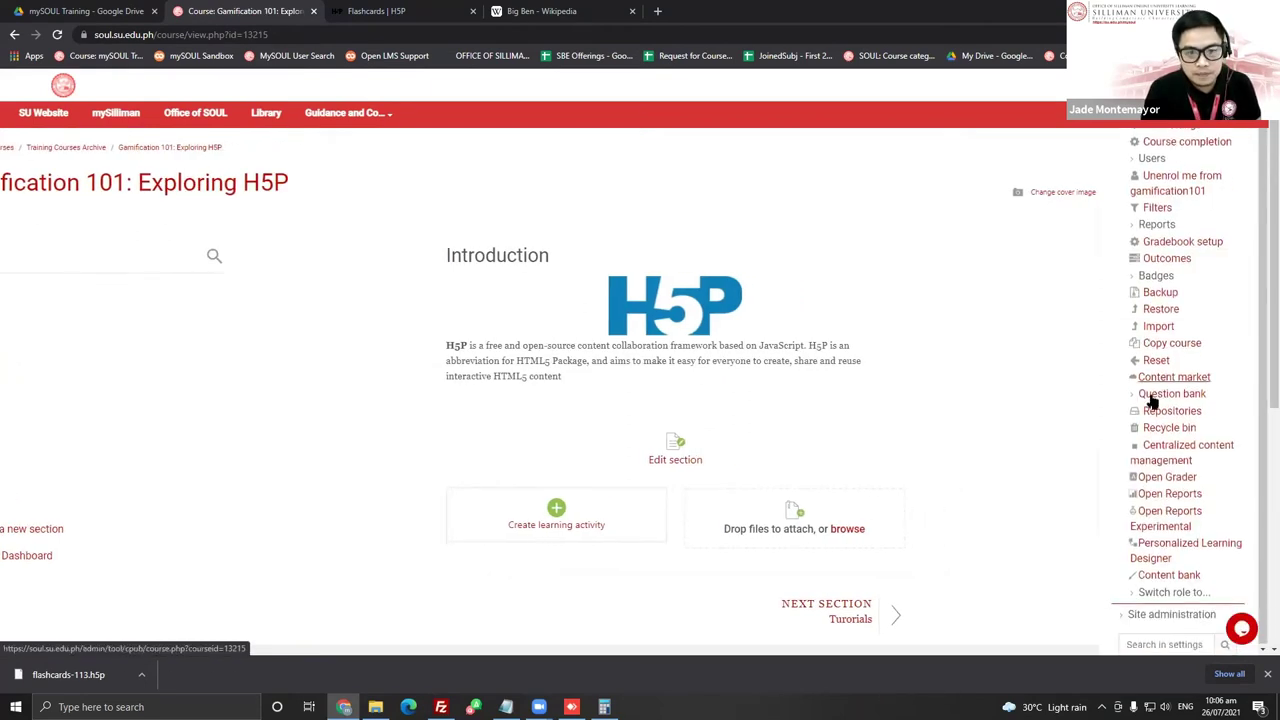
left_click(1140, 592)
scroll(1112, 396, "down", 3)
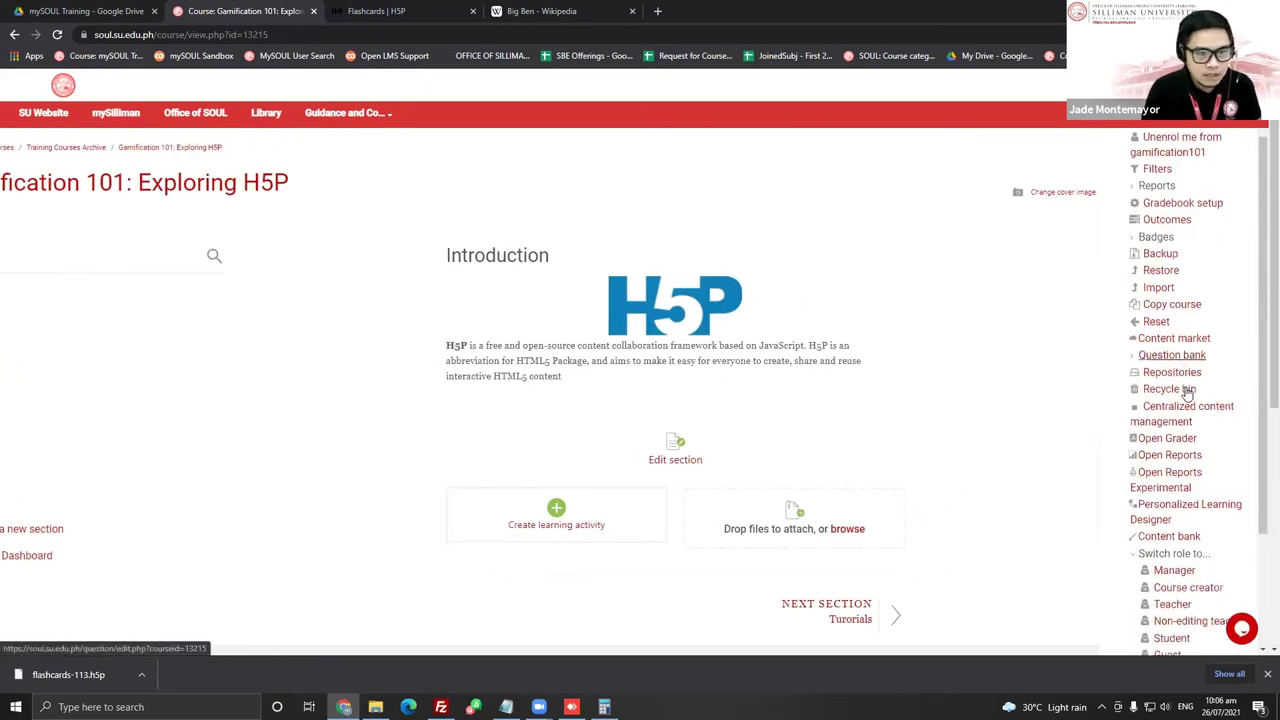
left_click(1167, 560)
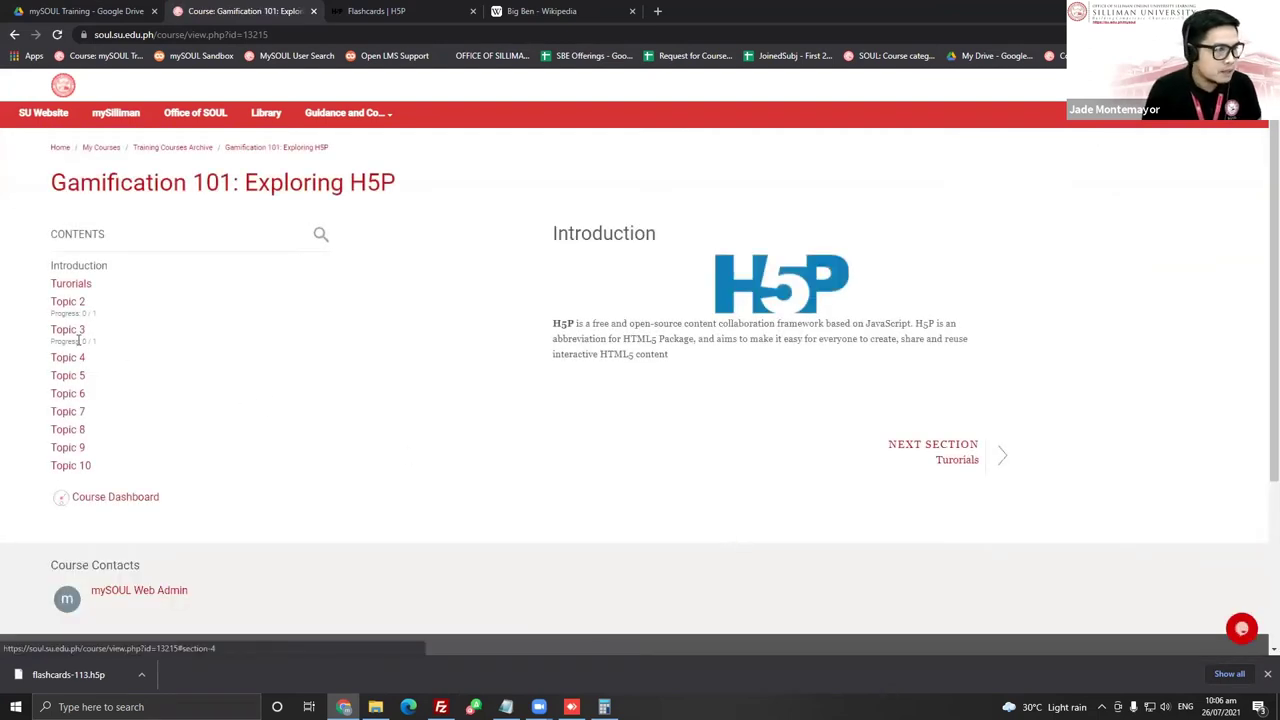
Open the Sample Flashcard (places) activity in Topic 3 and show the hint of the first card
left_click(68, 331)
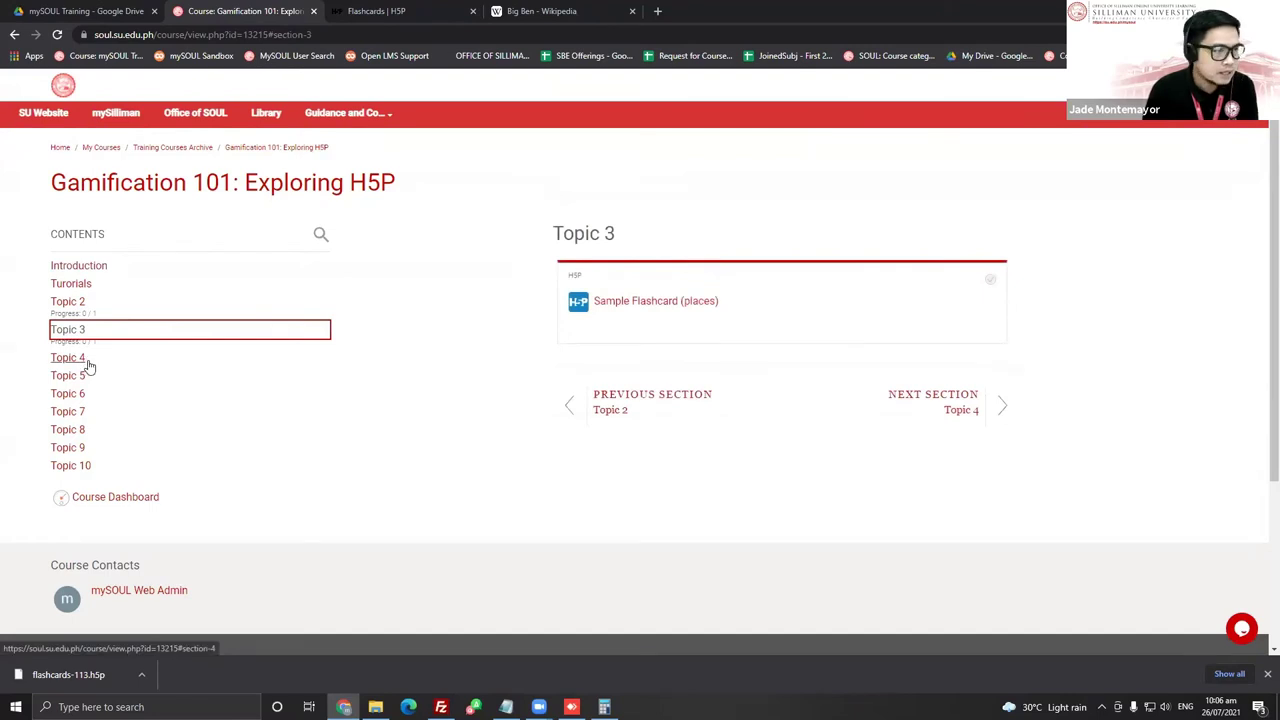
left_click(645, 302)
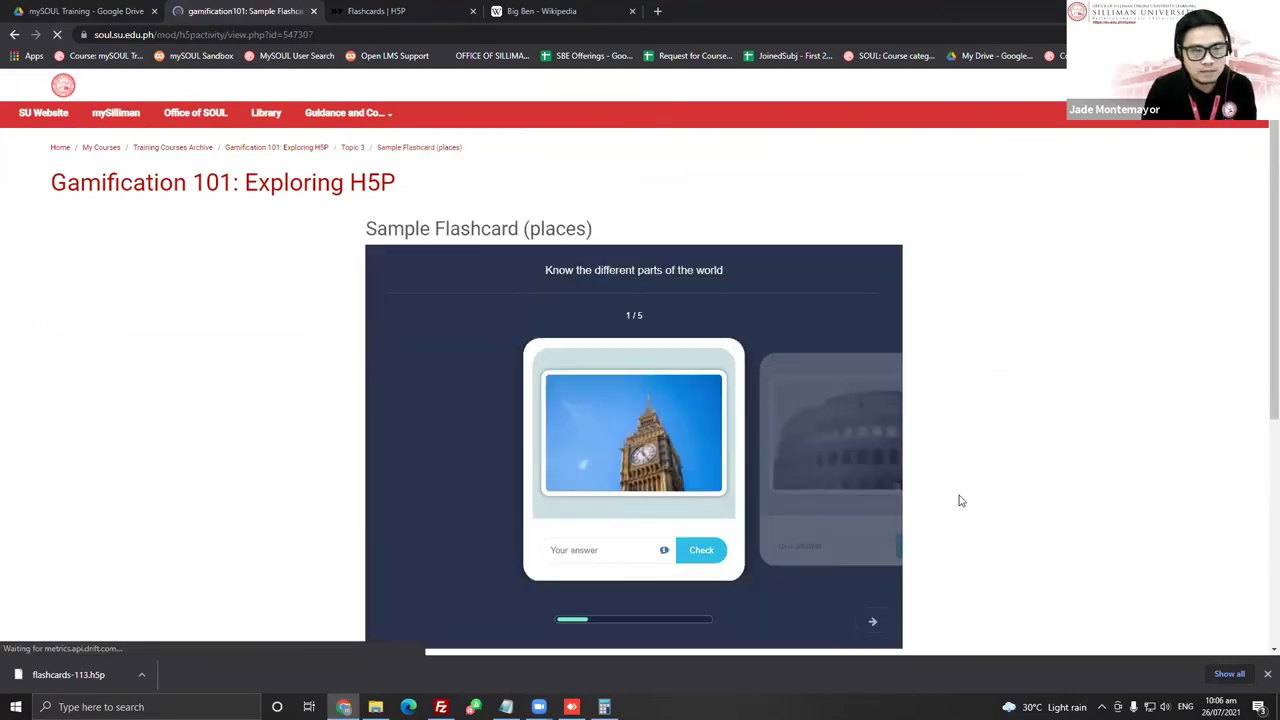
scroll(951, 490, "down", 1)
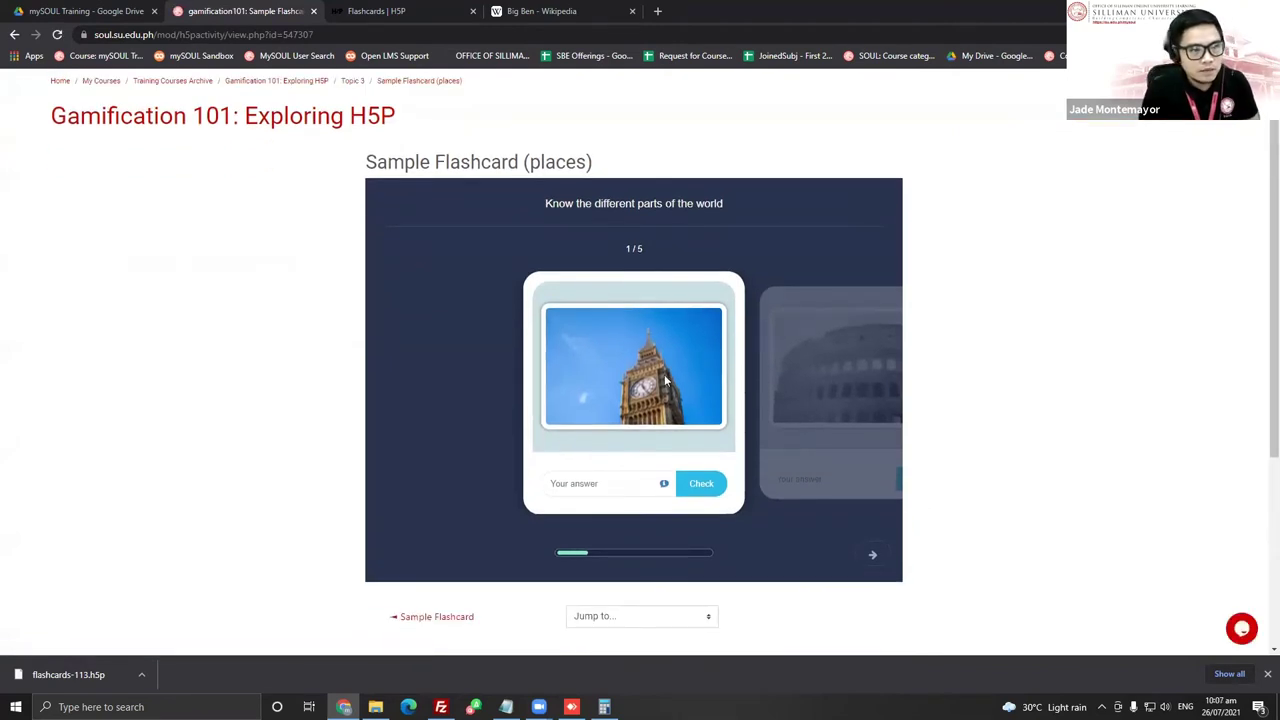
left_click(688, 485)
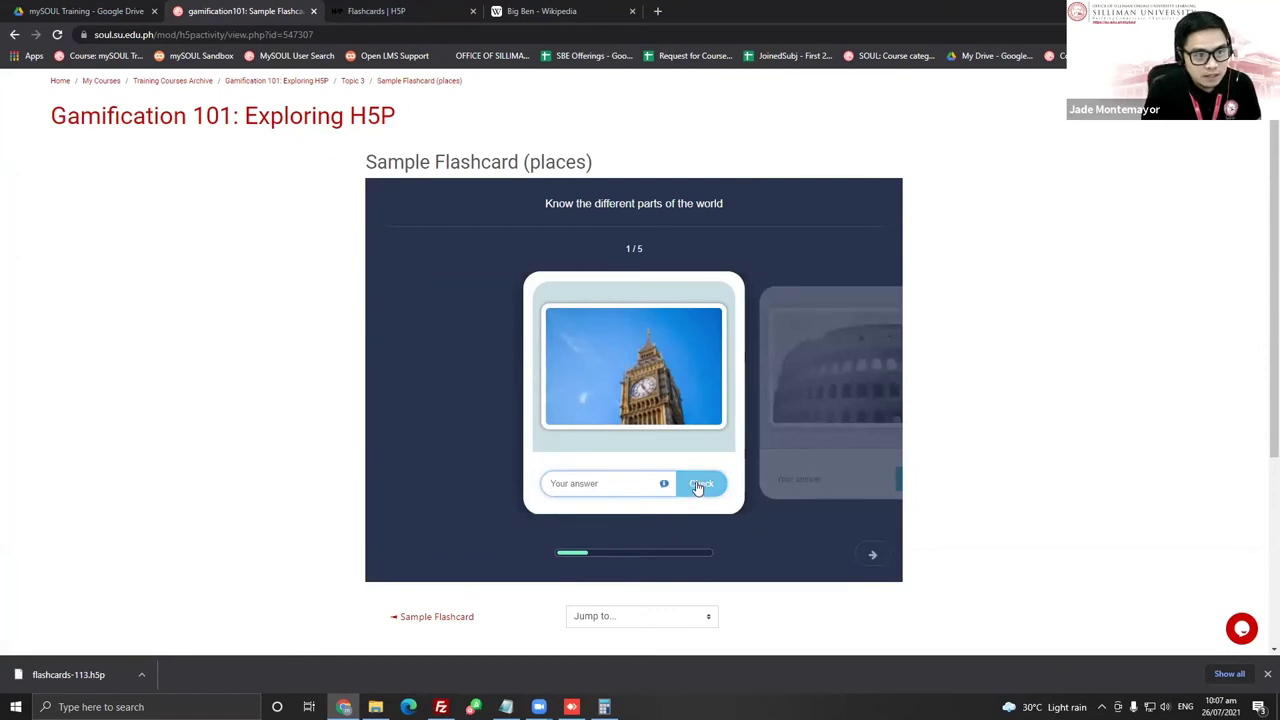
left_click(610, 484)
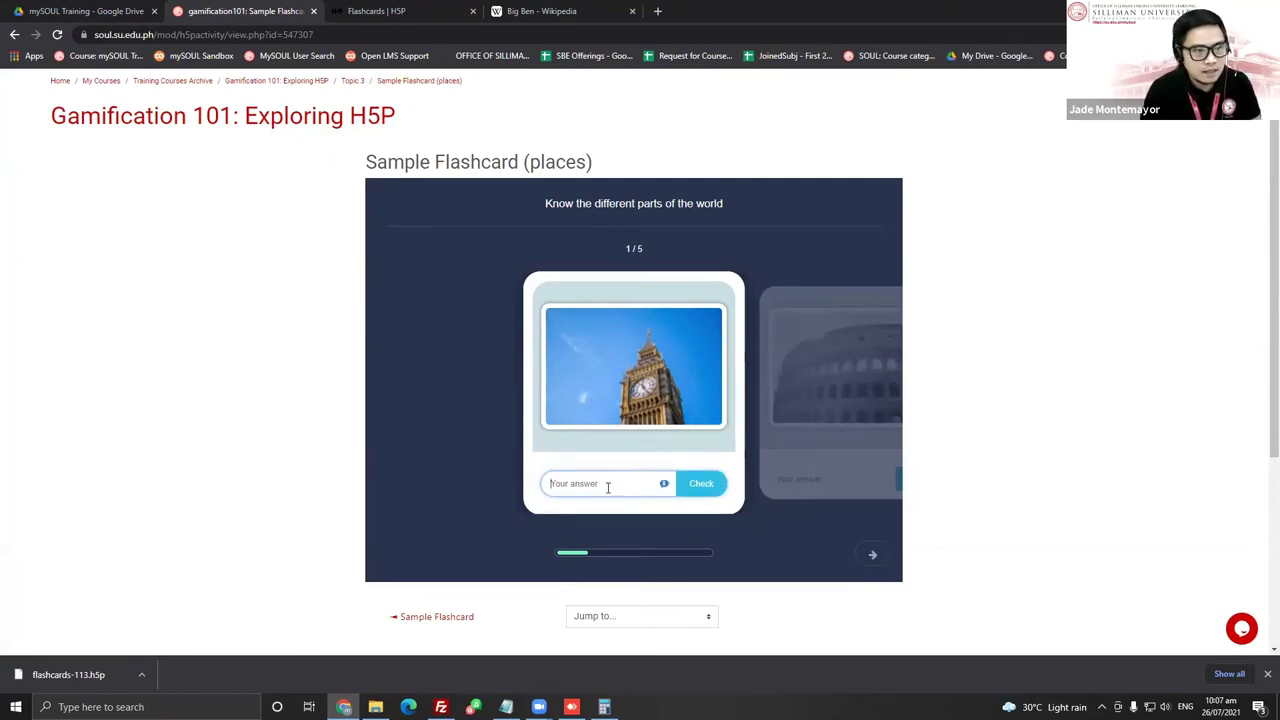
left_click(665, 487)
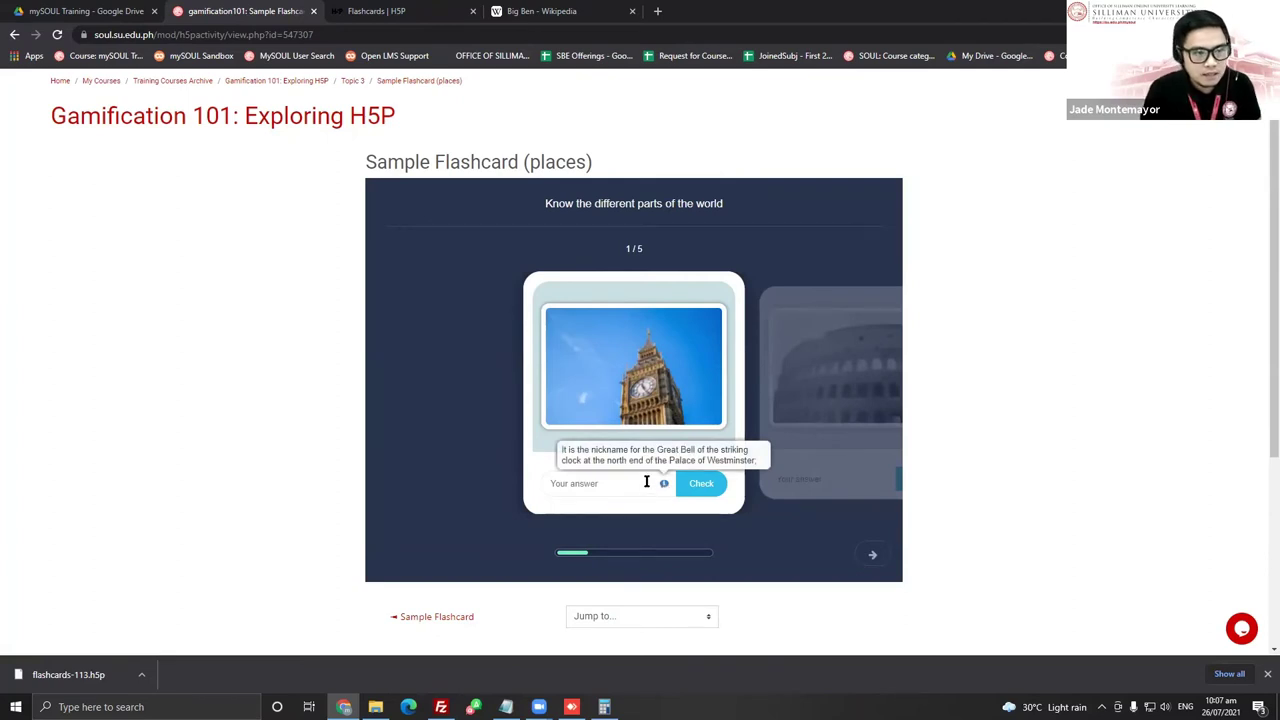
Answer the clock tower card with "big ben" in lowercase and check the answer
left_click(645, 483)
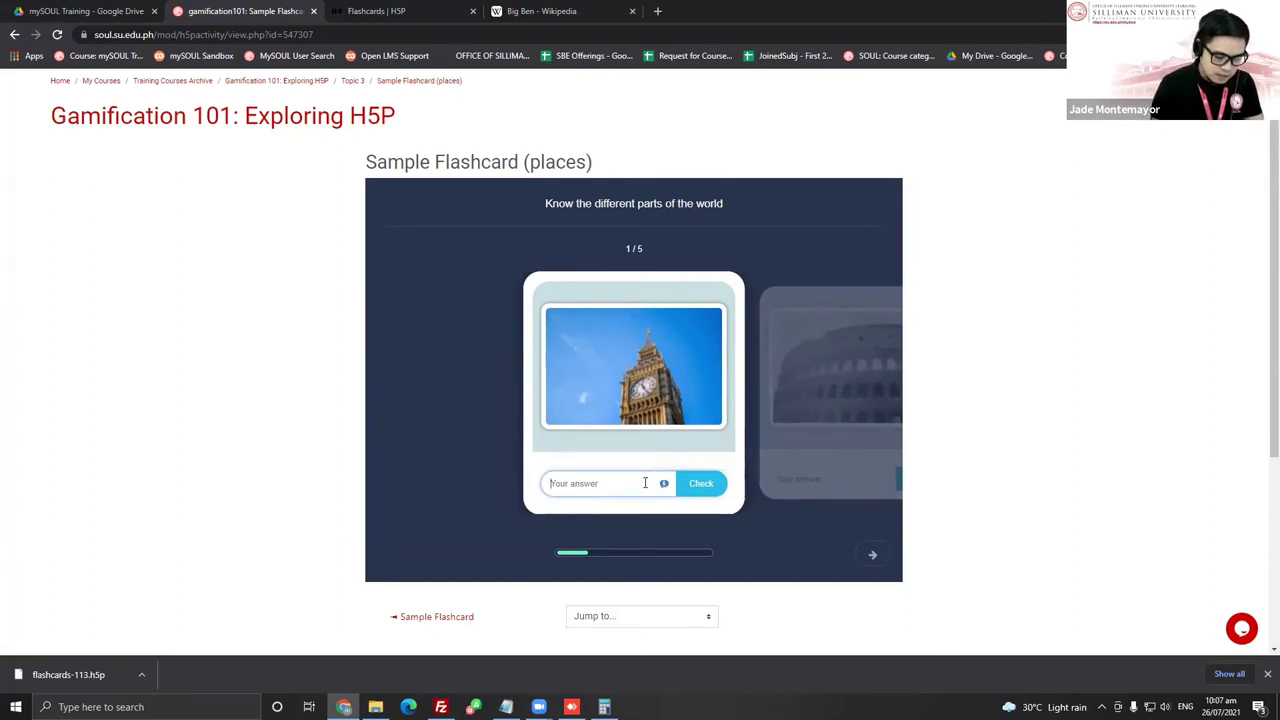
type("Big")
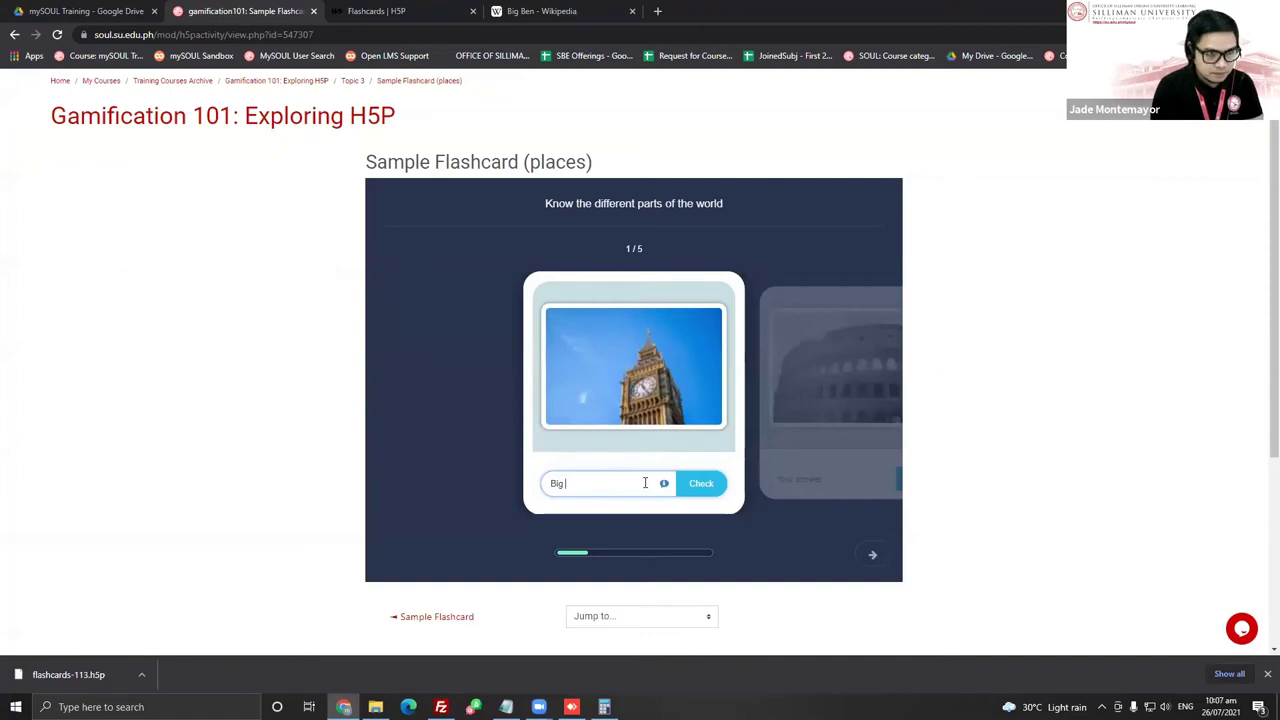
key("BackSpace")
key("BackSpace")
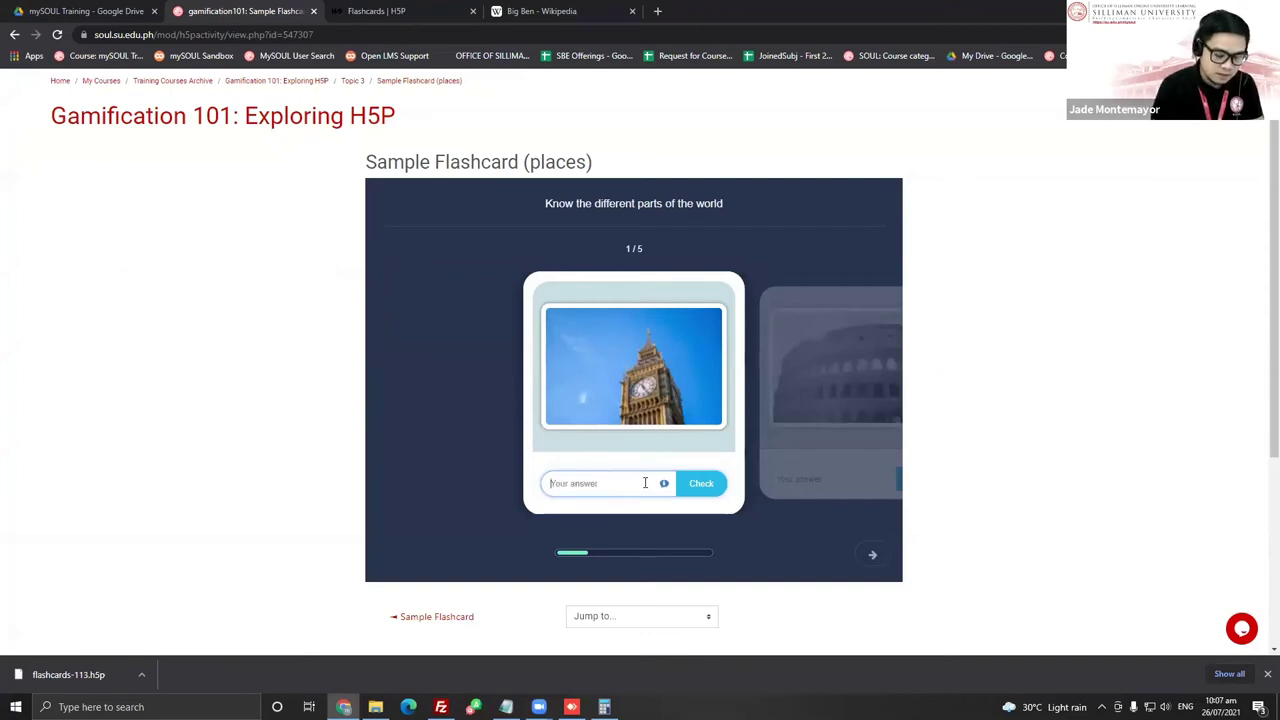
type("big ben")
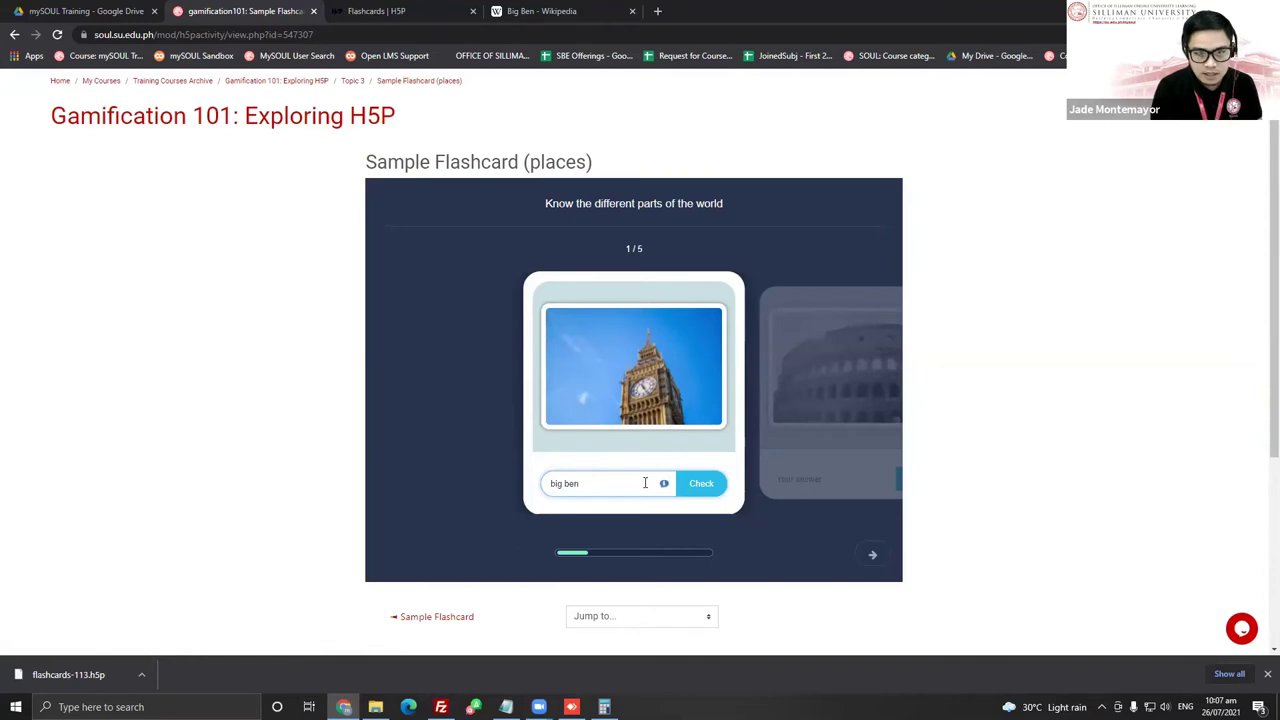
left_click(700, 484)
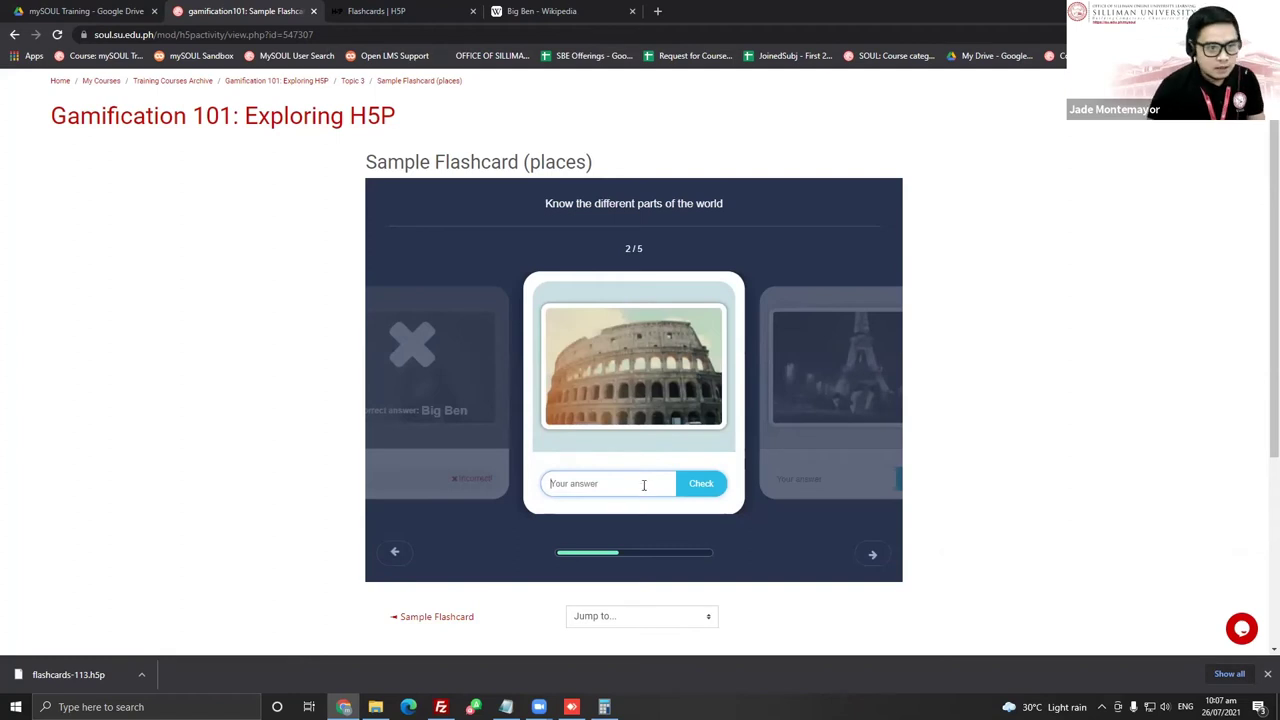
Answer the second card with "Colosseum" and the third card with "Eiffel tower", checking each answer
type("Col")
type("lose")
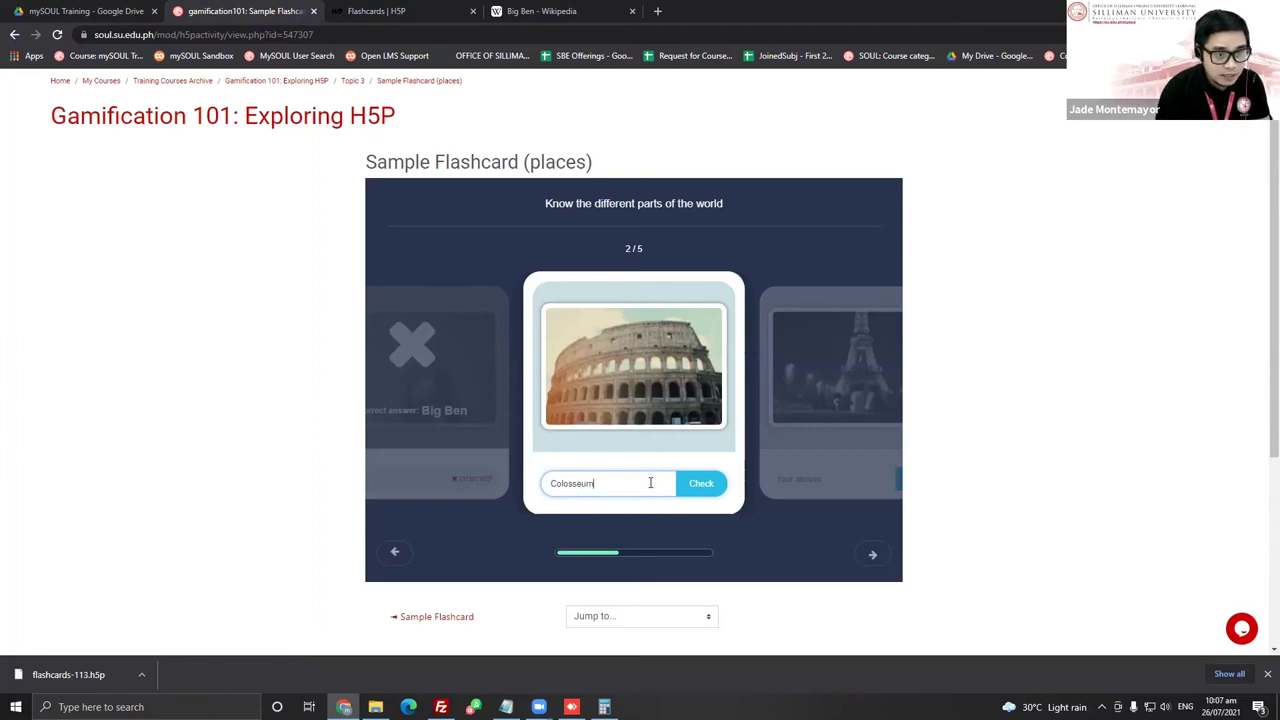
left_click(704, 483)
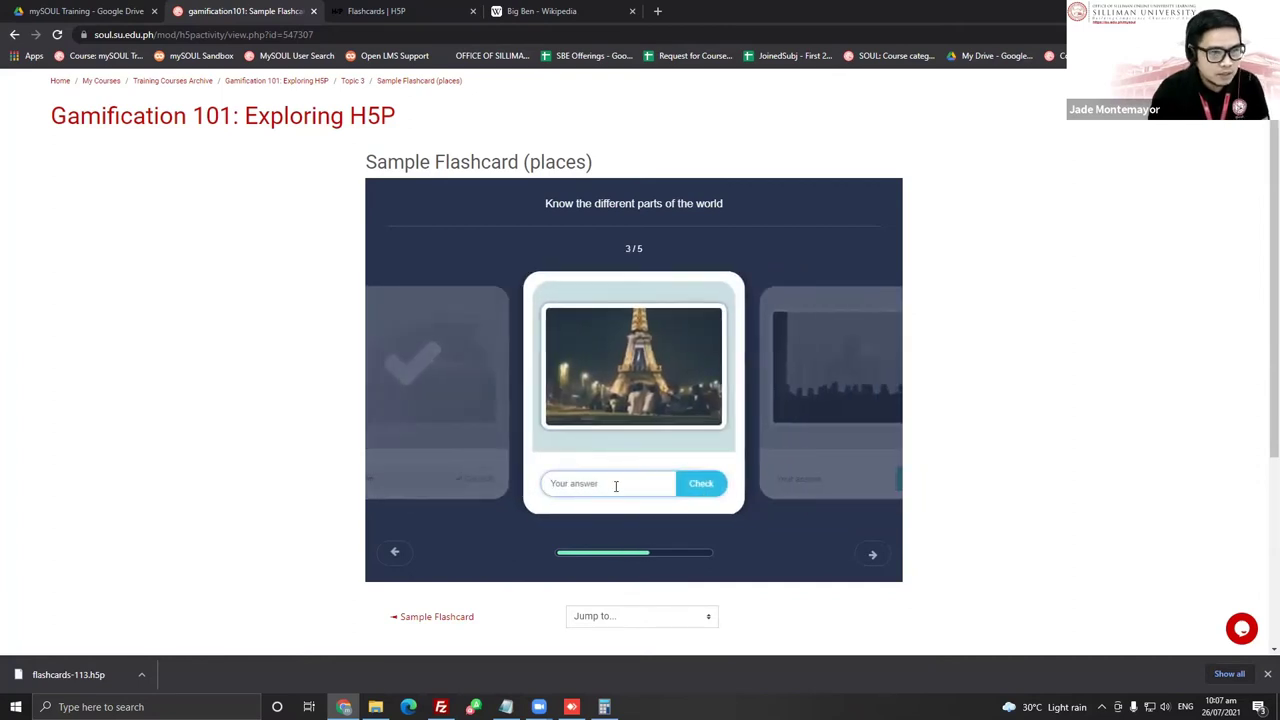
type("Eiffel")
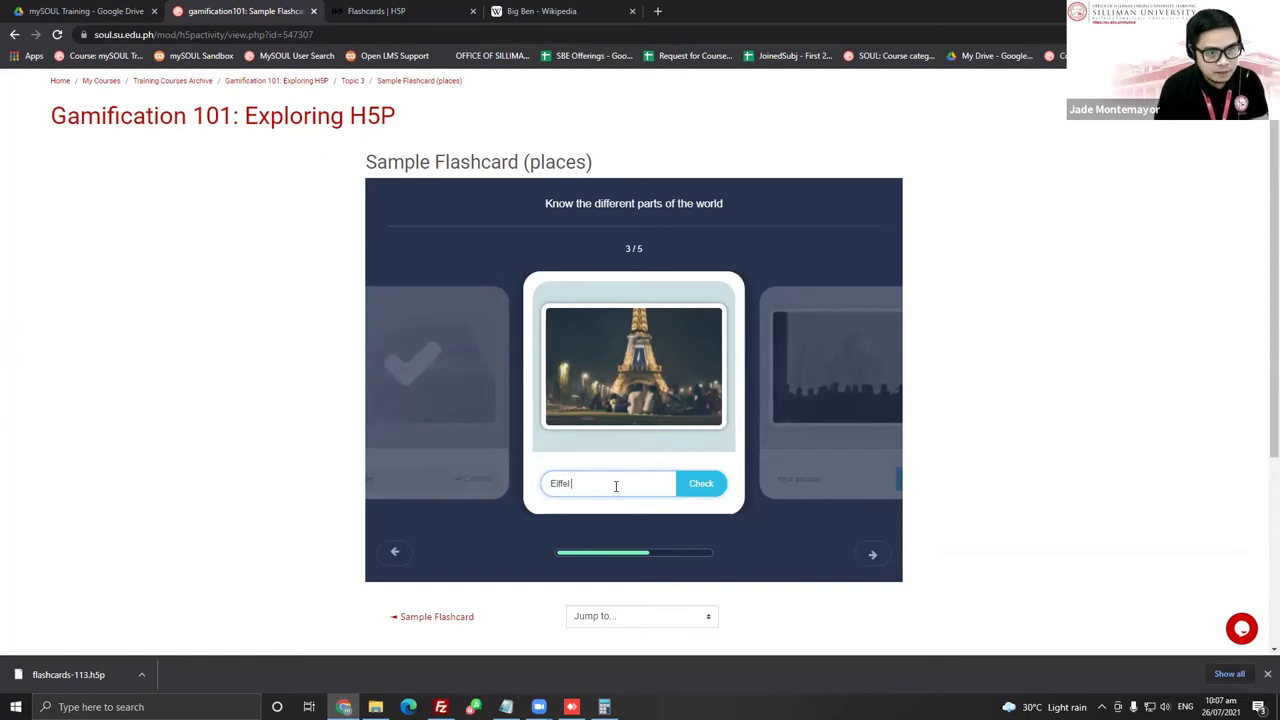
type(" tower")
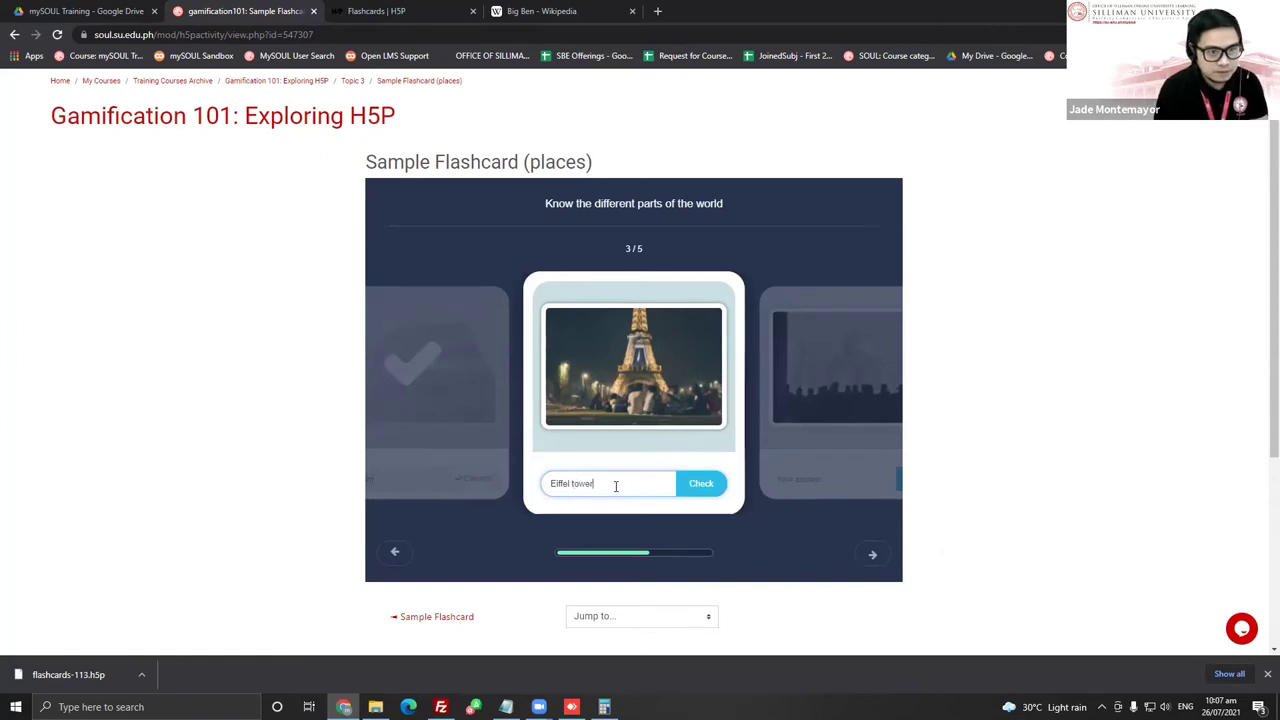
left_click(702, 484)
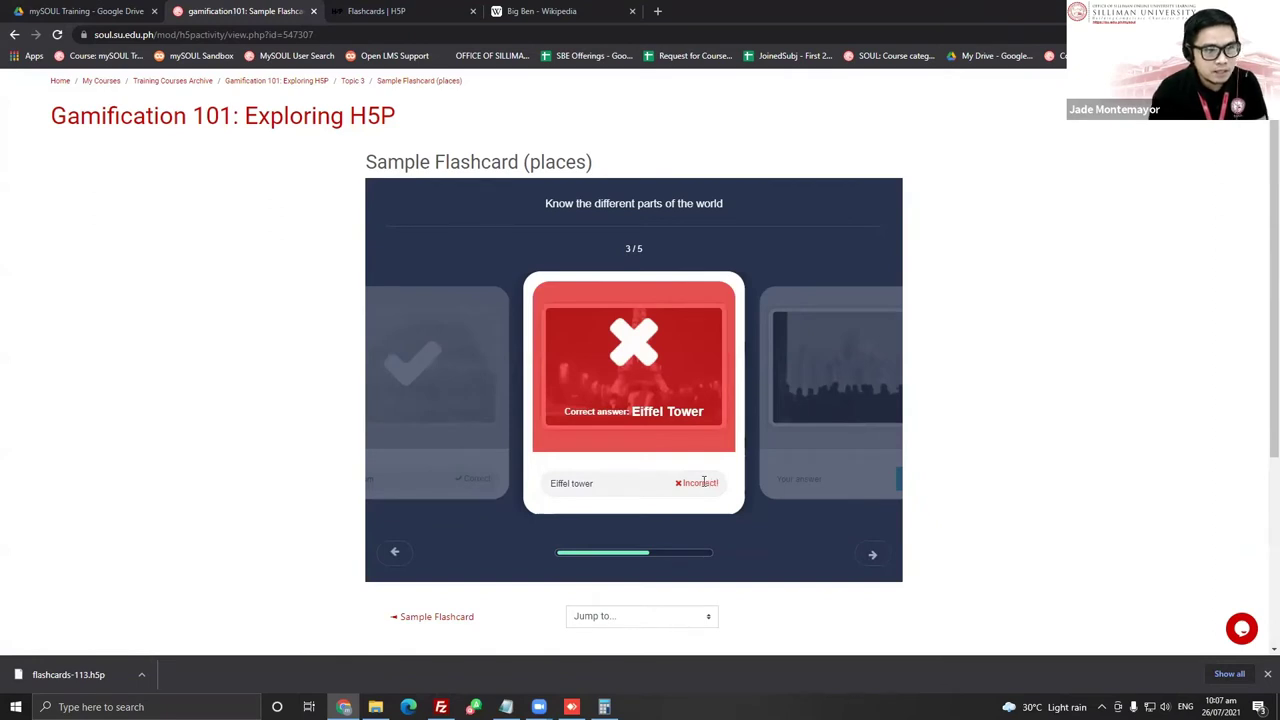
Answer the fourth card with "Taj Mahal" and the fifth card with "White House", checking each answer
type("Taj Mahal")
left_click(700, 485)
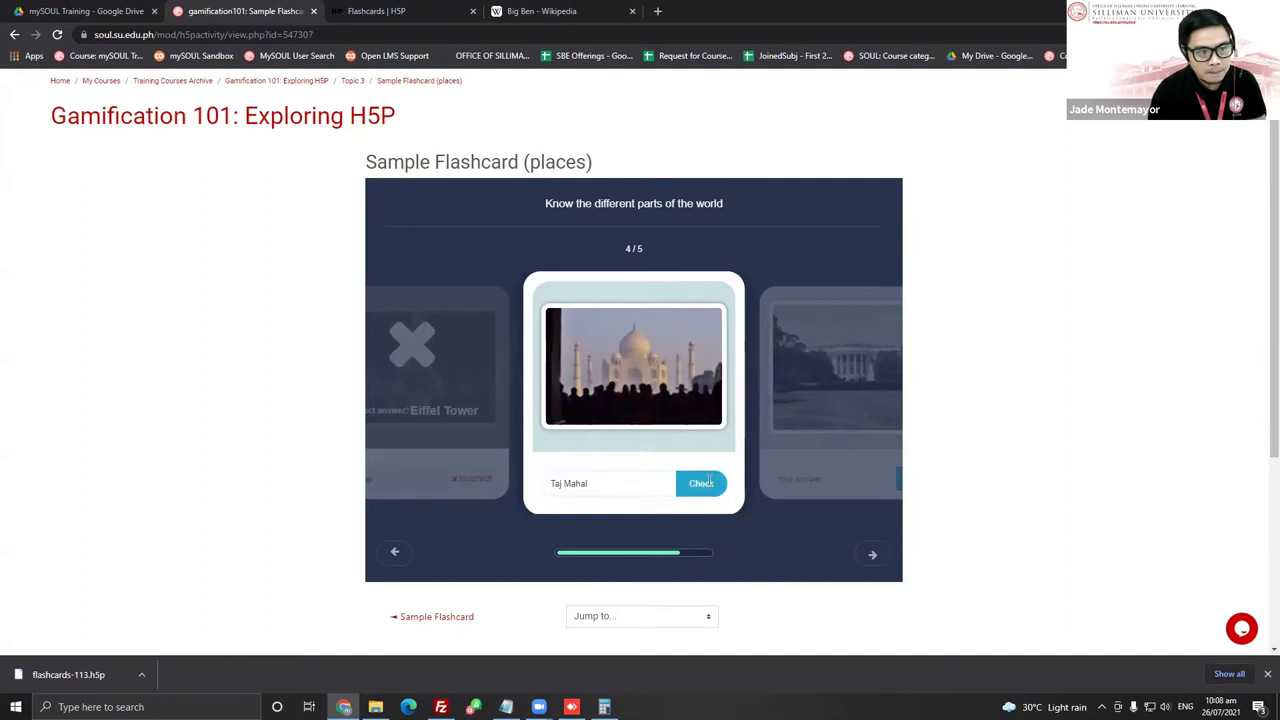
left_click(760, 495)
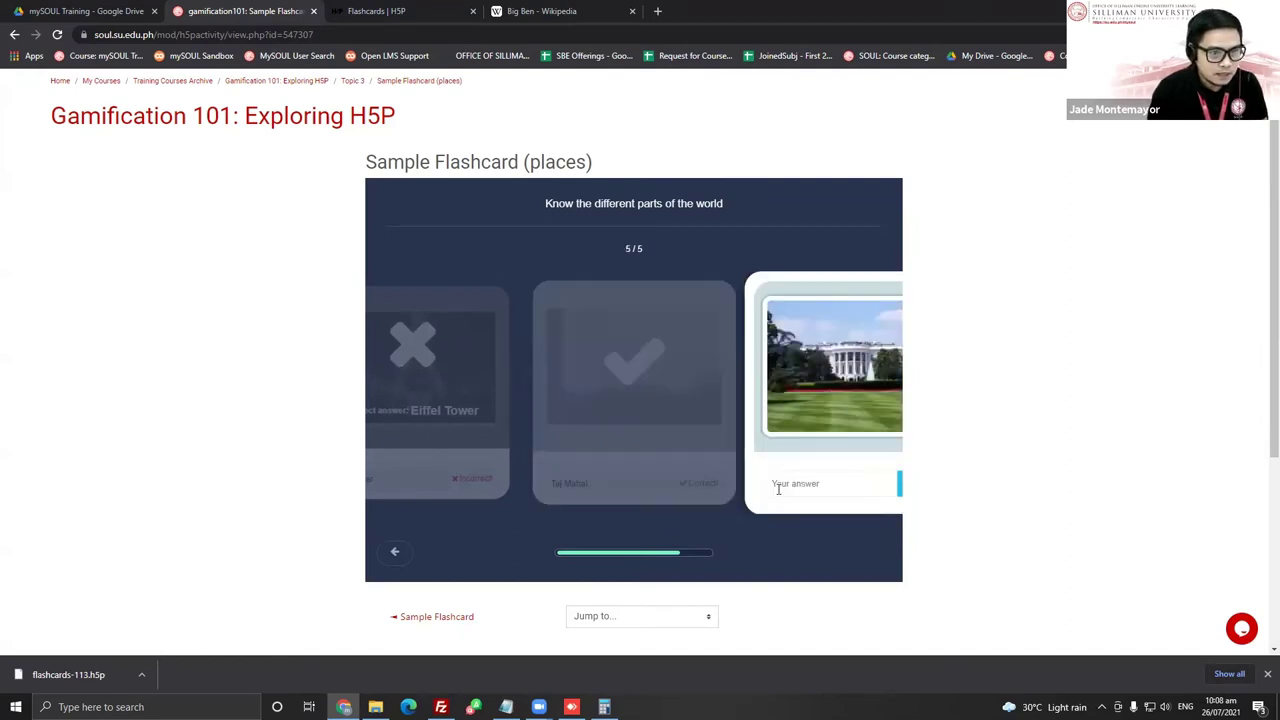
type("Whit")
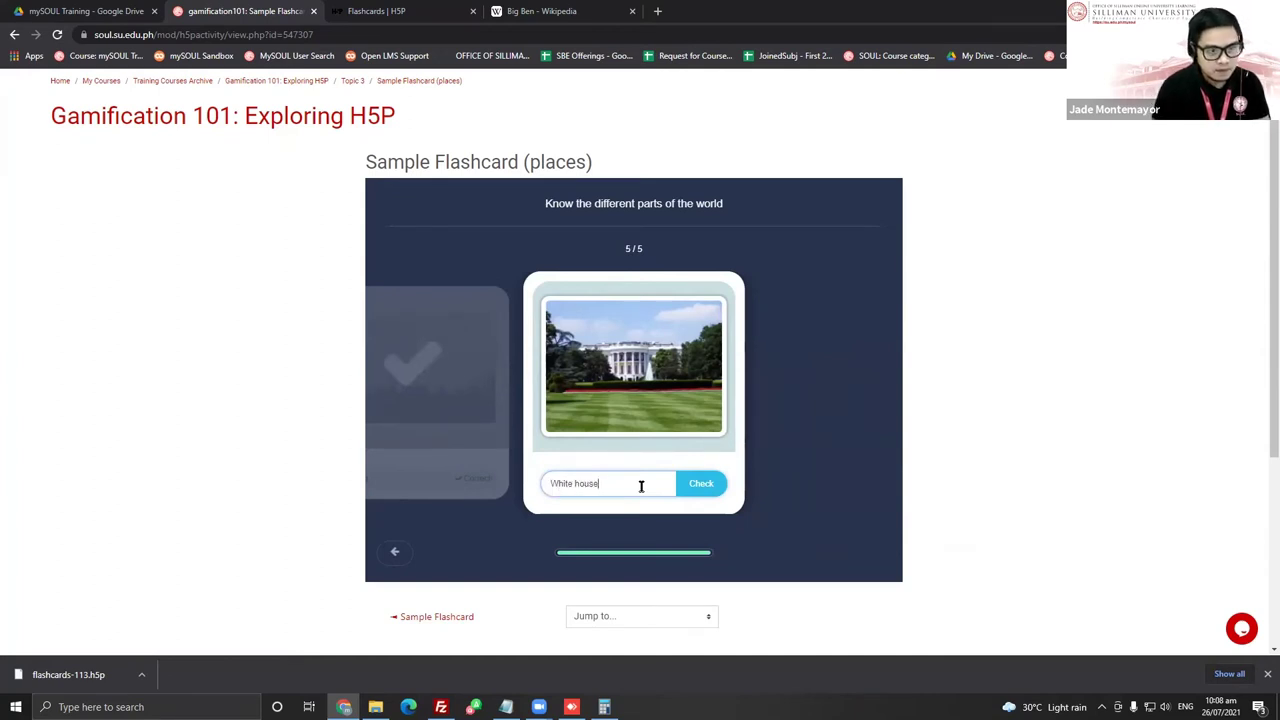
type("e House")
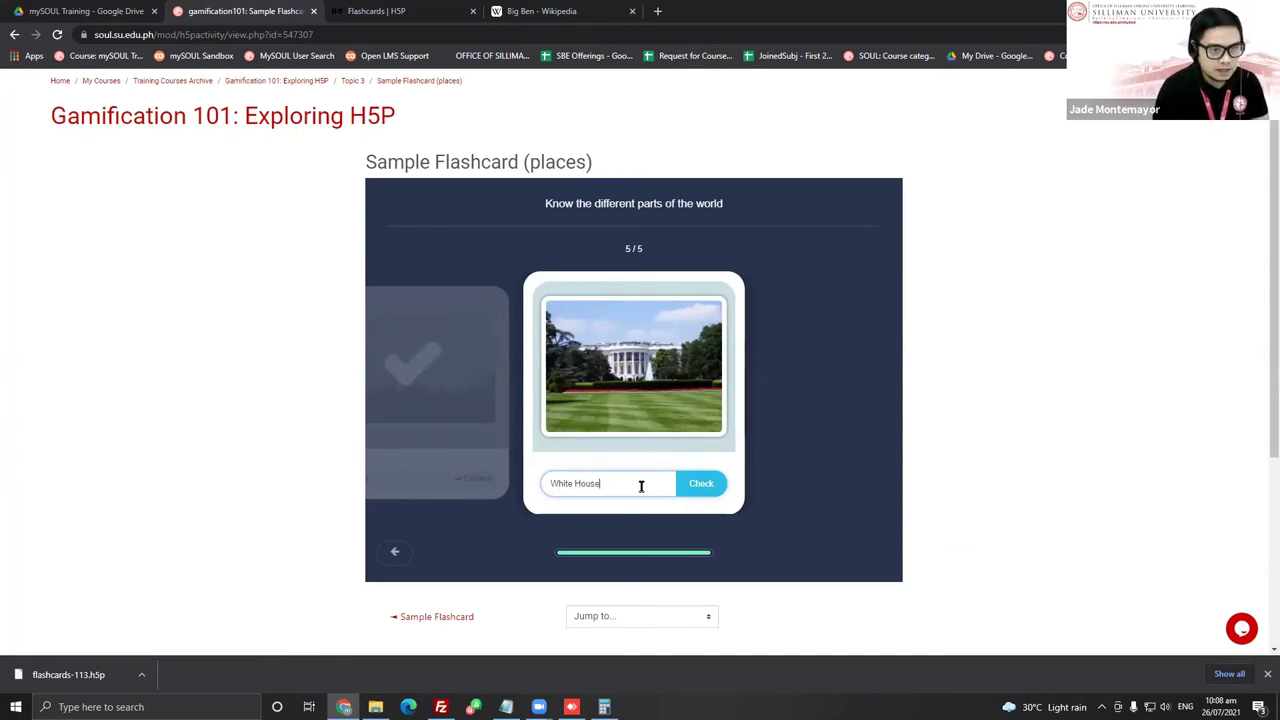
left_click(701, 484)
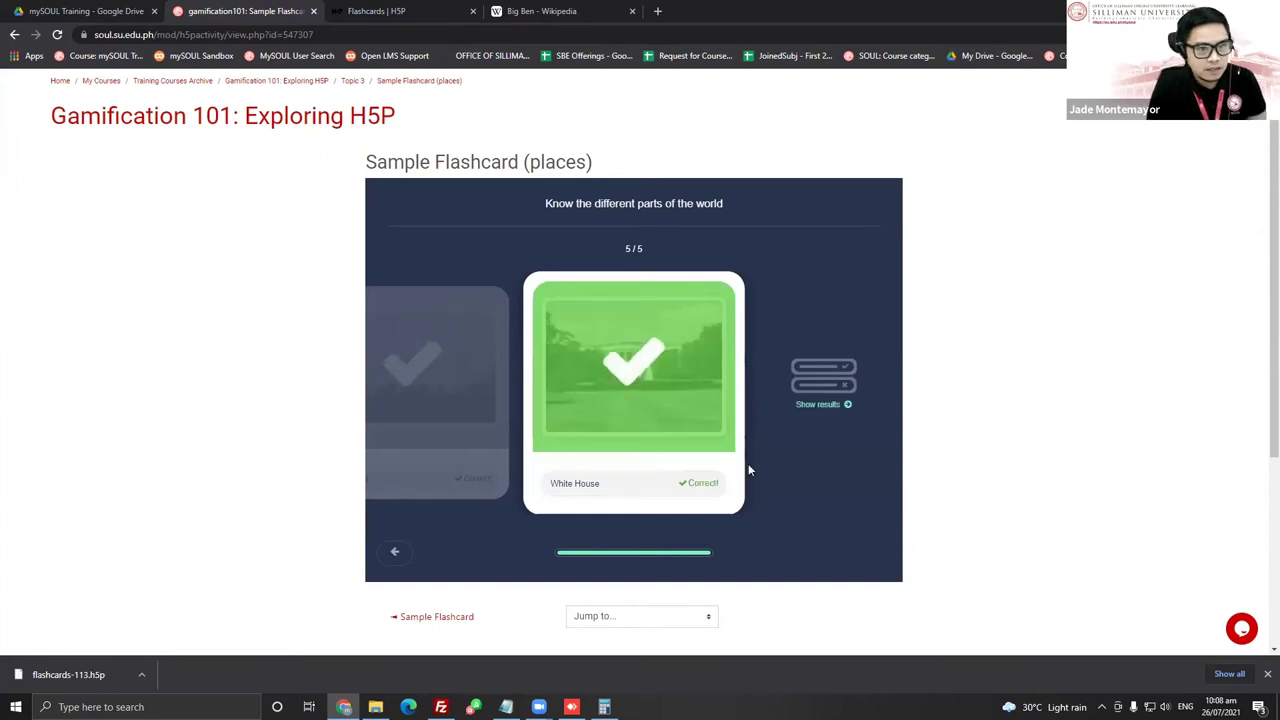
Show the results of the flashcard attempt and return to the normal role
left_click(824, 406)
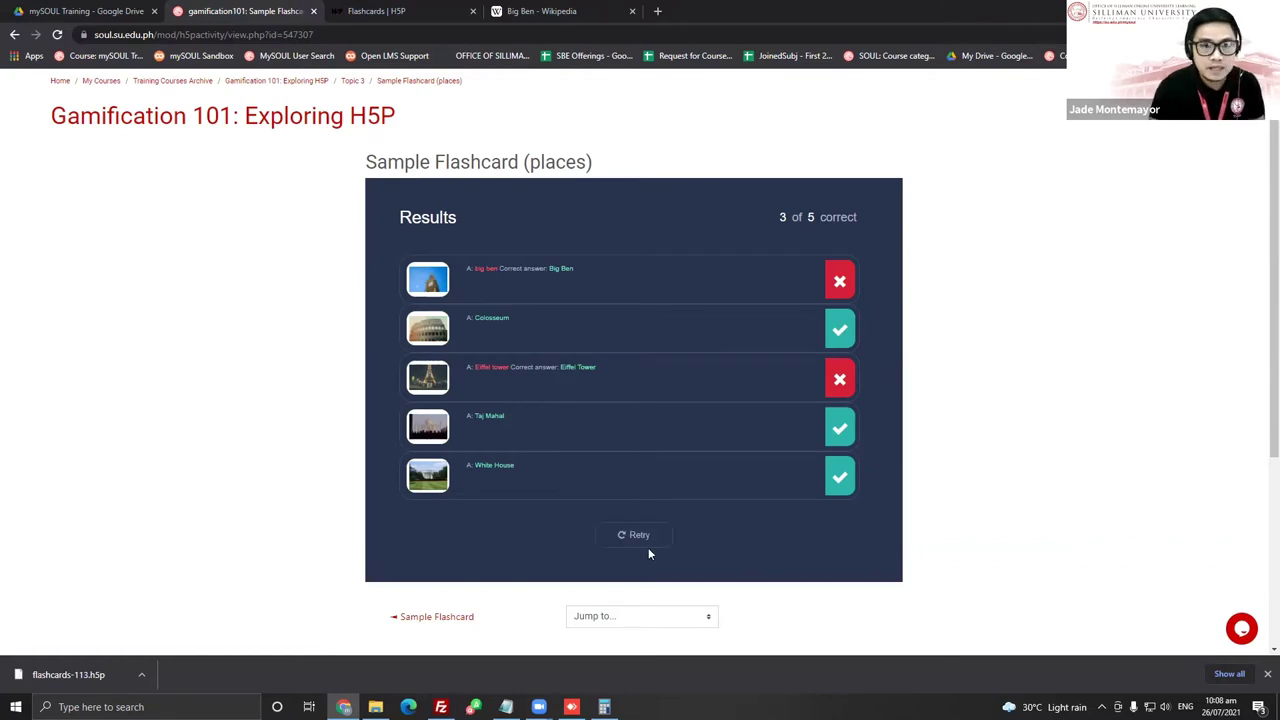
scroll(649, 437, "up", 1)
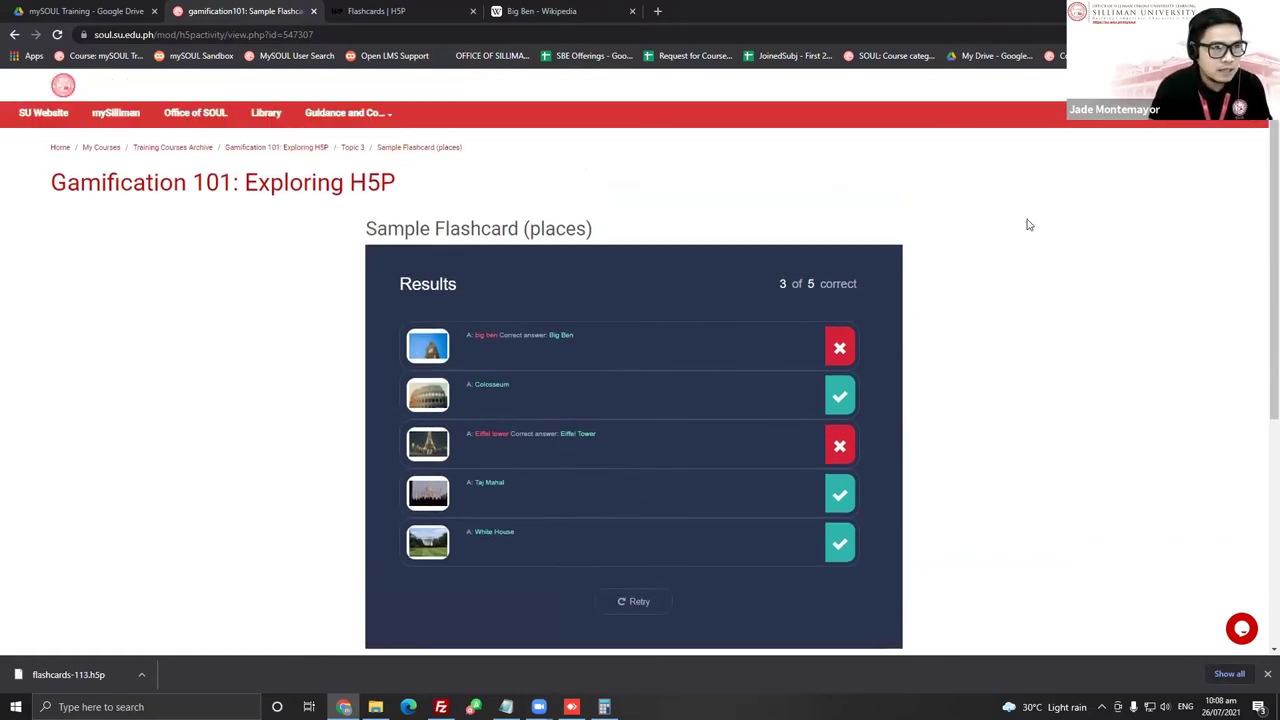
left_click(1208, 128)
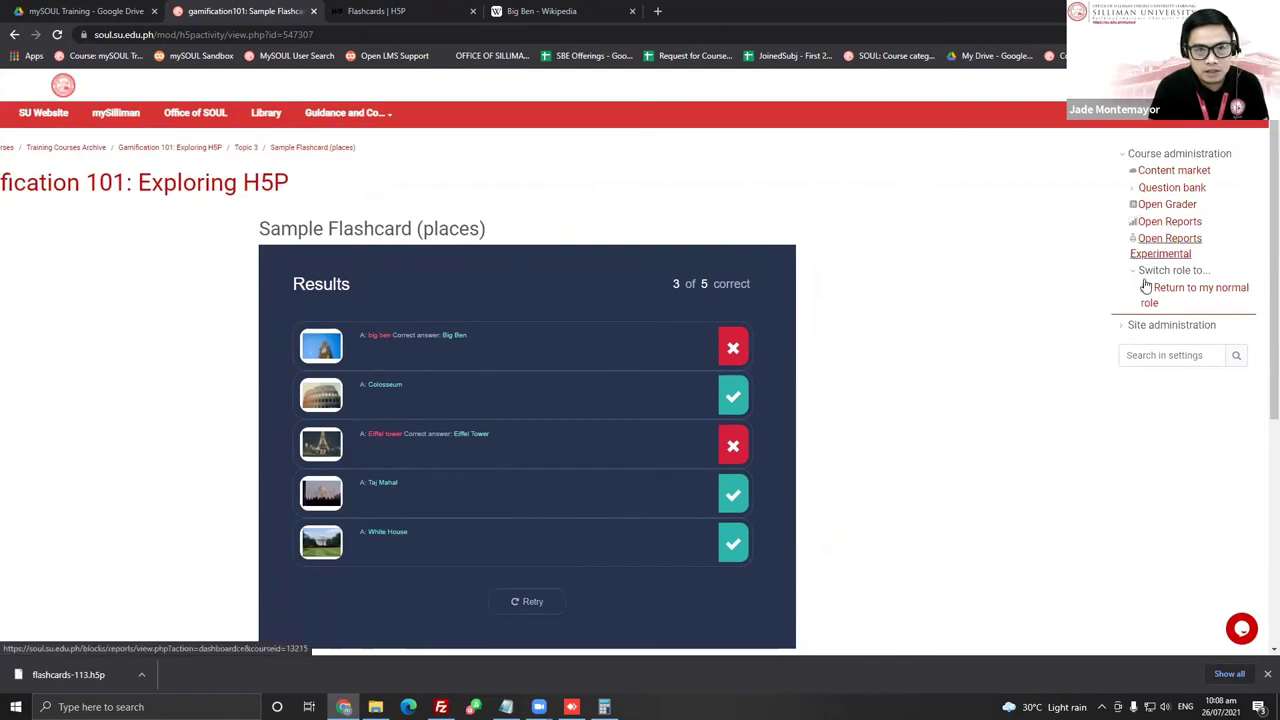
left_click(1187, 294)
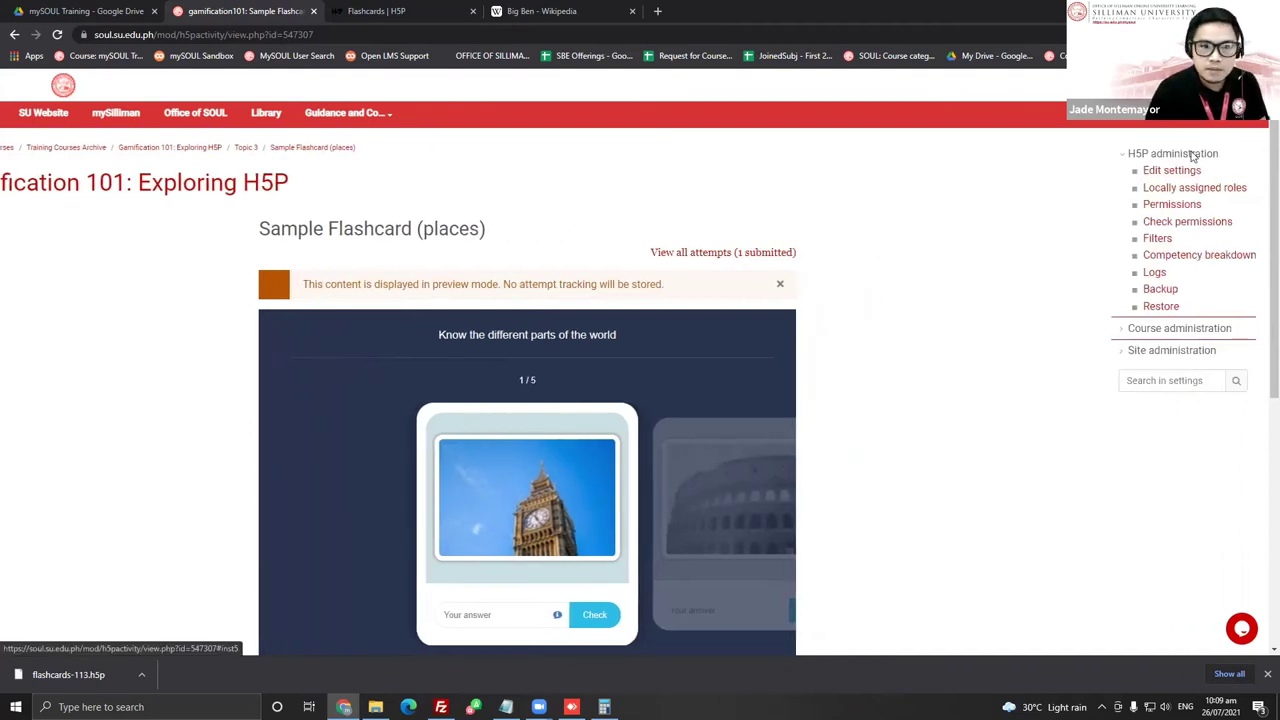
Open the Sample Flashcard content from the course's content bank for editing
left_click(1123, 331)
scroll(1150, 400, "down", 2)
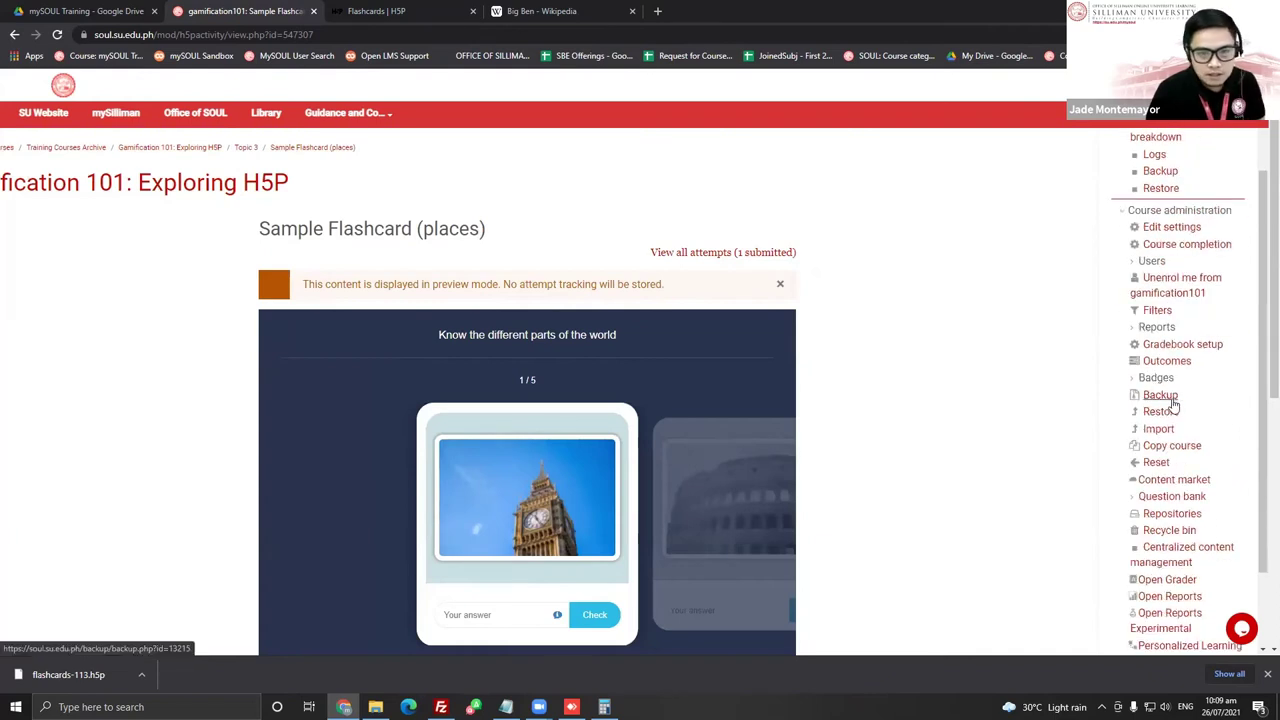
scroll(1168, 403, "down", 1)
left_click(1155, 577)
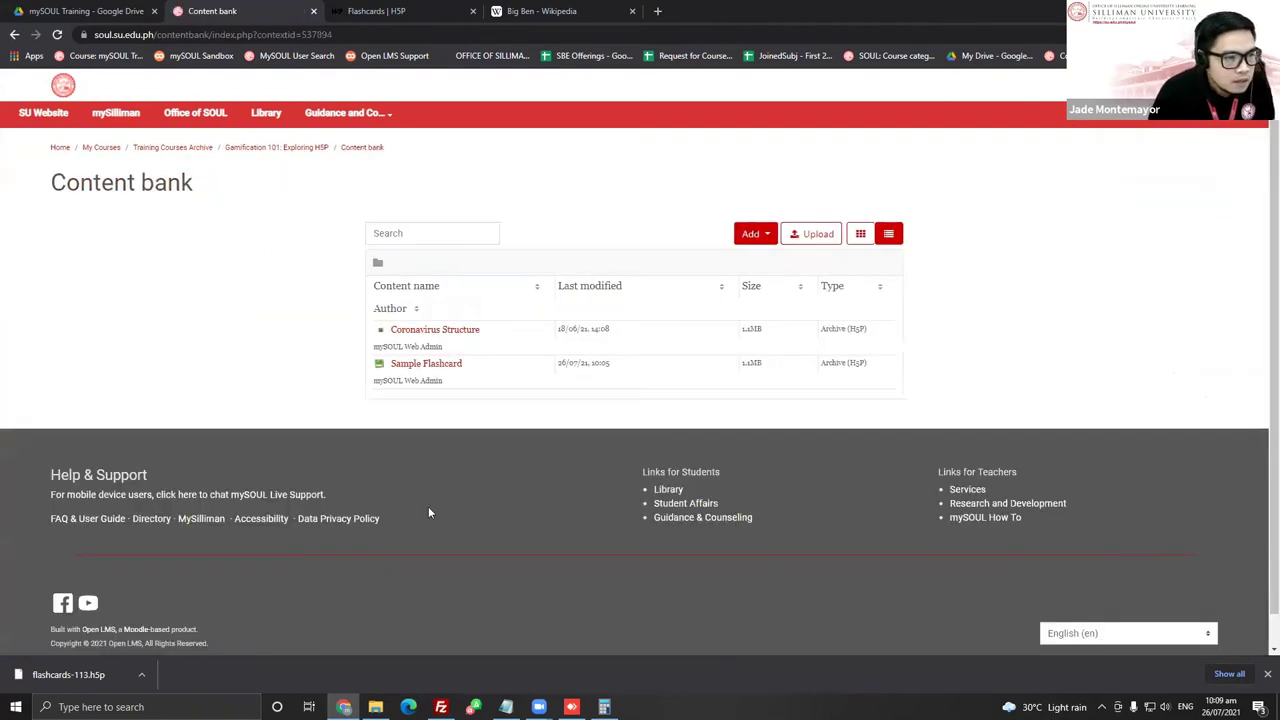
left_click(444, 369)
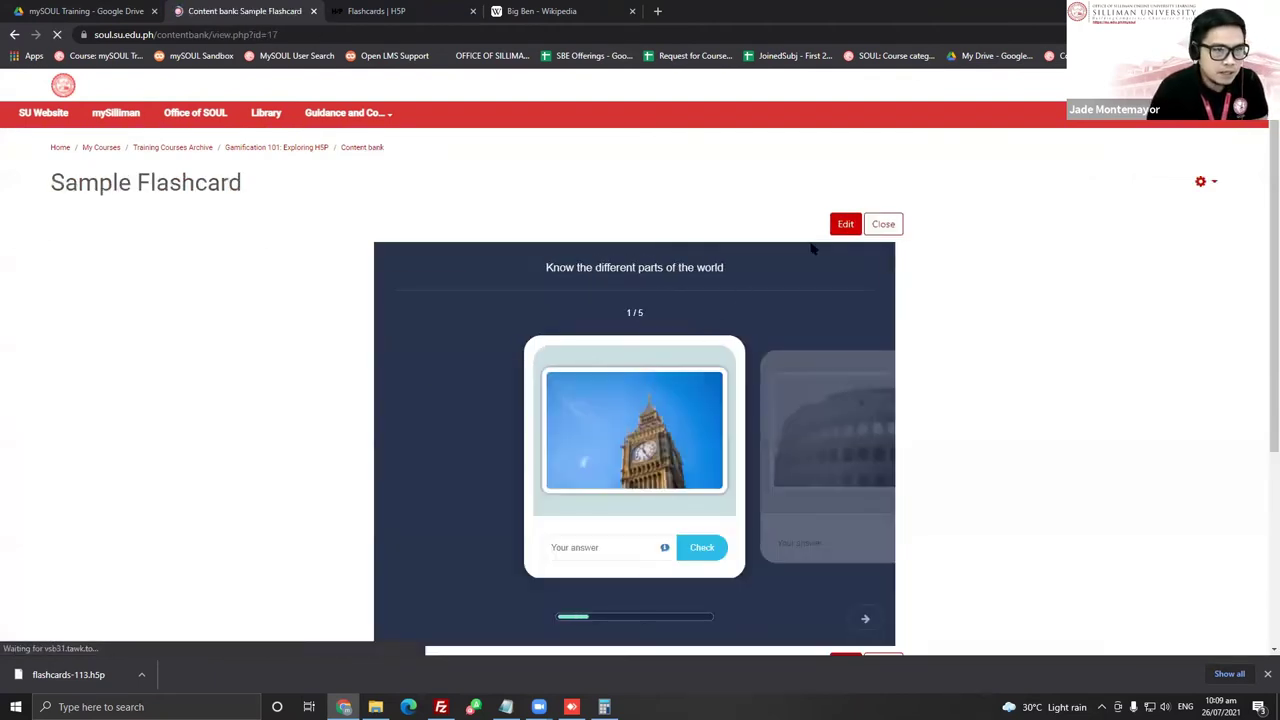
left_click(843, 225)
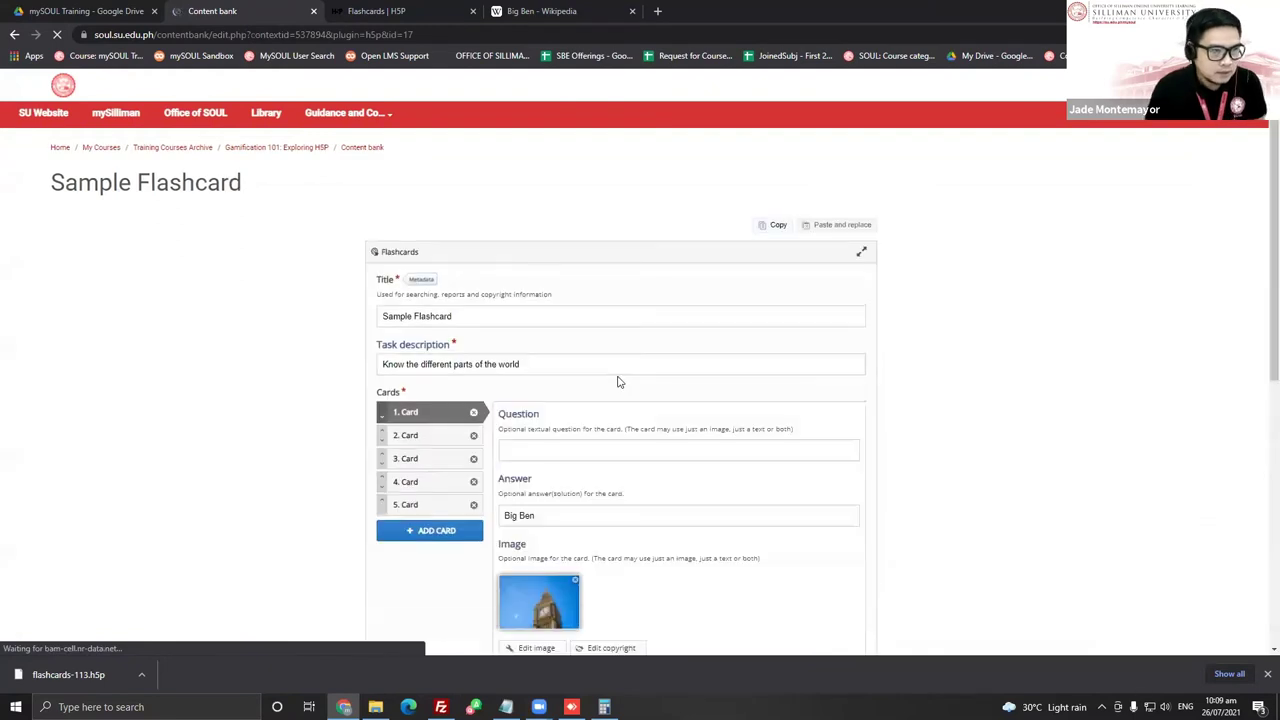
Review the cards, user-input and case-sensitivity settings of the Sample Flashcard content, and leave the editor without saving
scroll(615, 386, "down", 3)
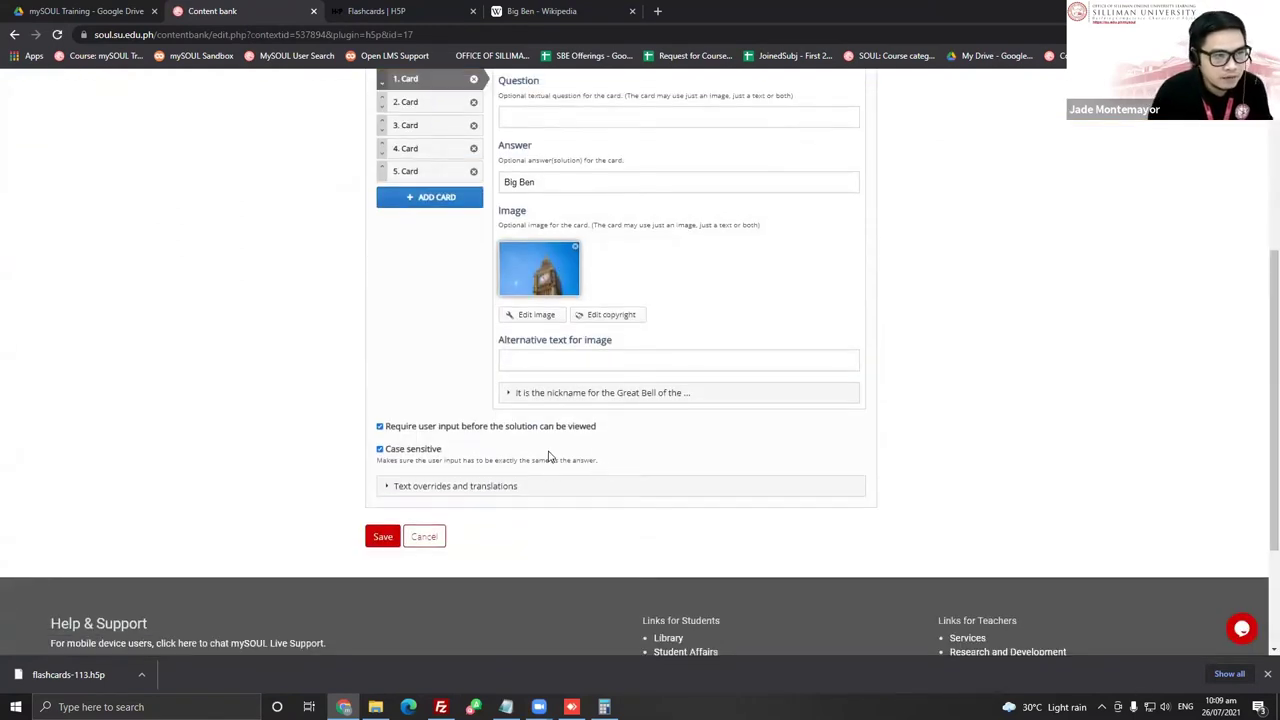
scroll(548, 452, "up", 2)
scroll(560, 443, "up", 1)
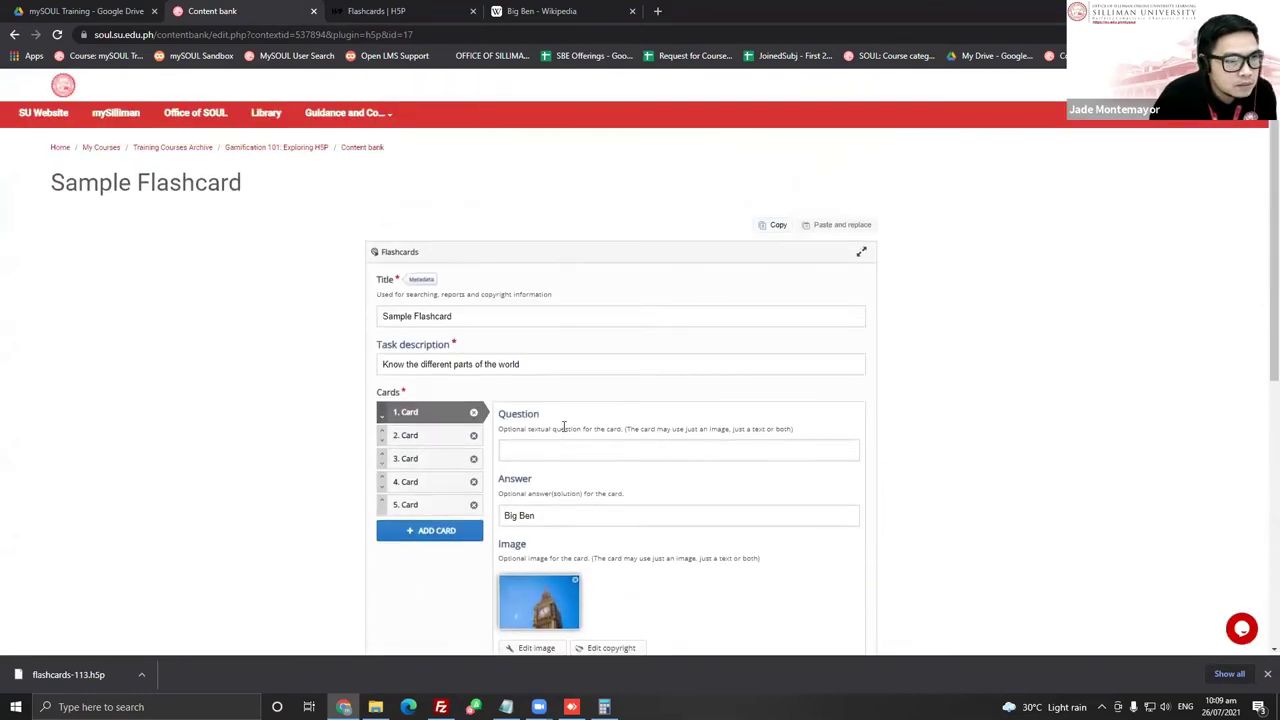
scroll(567, 428, "down", 4)
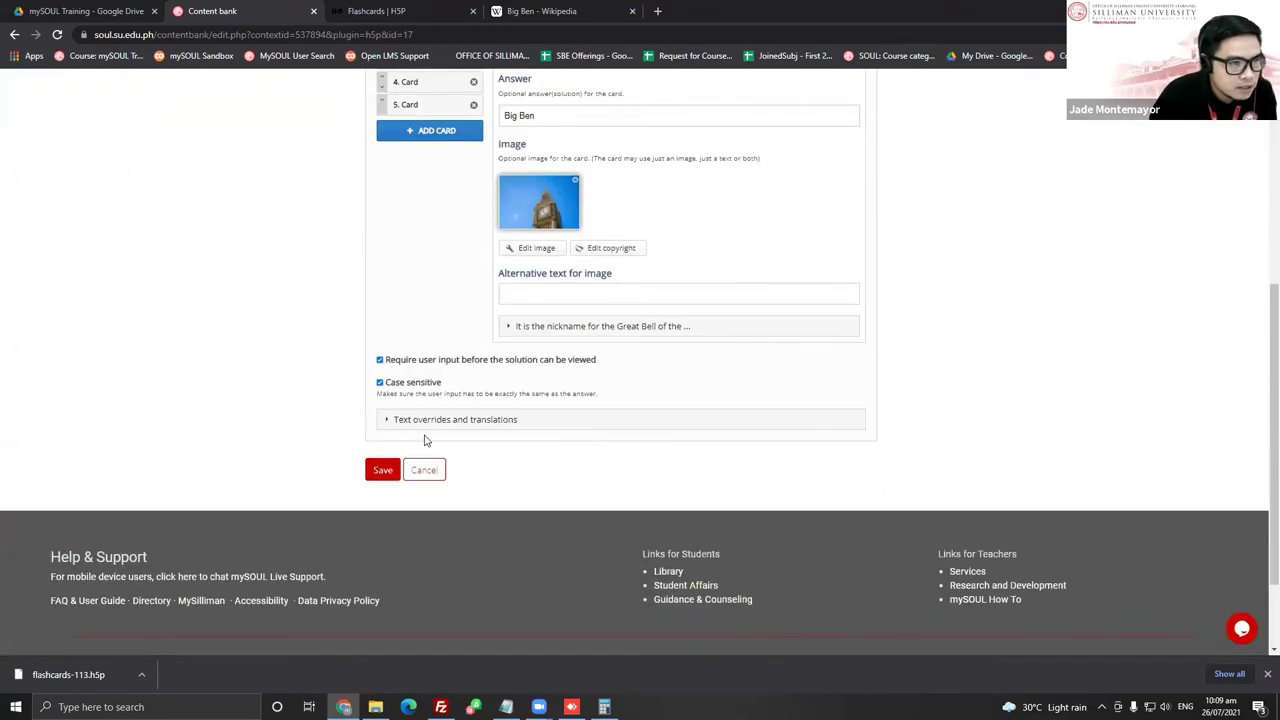
scroll(463, 443, "up", 3)
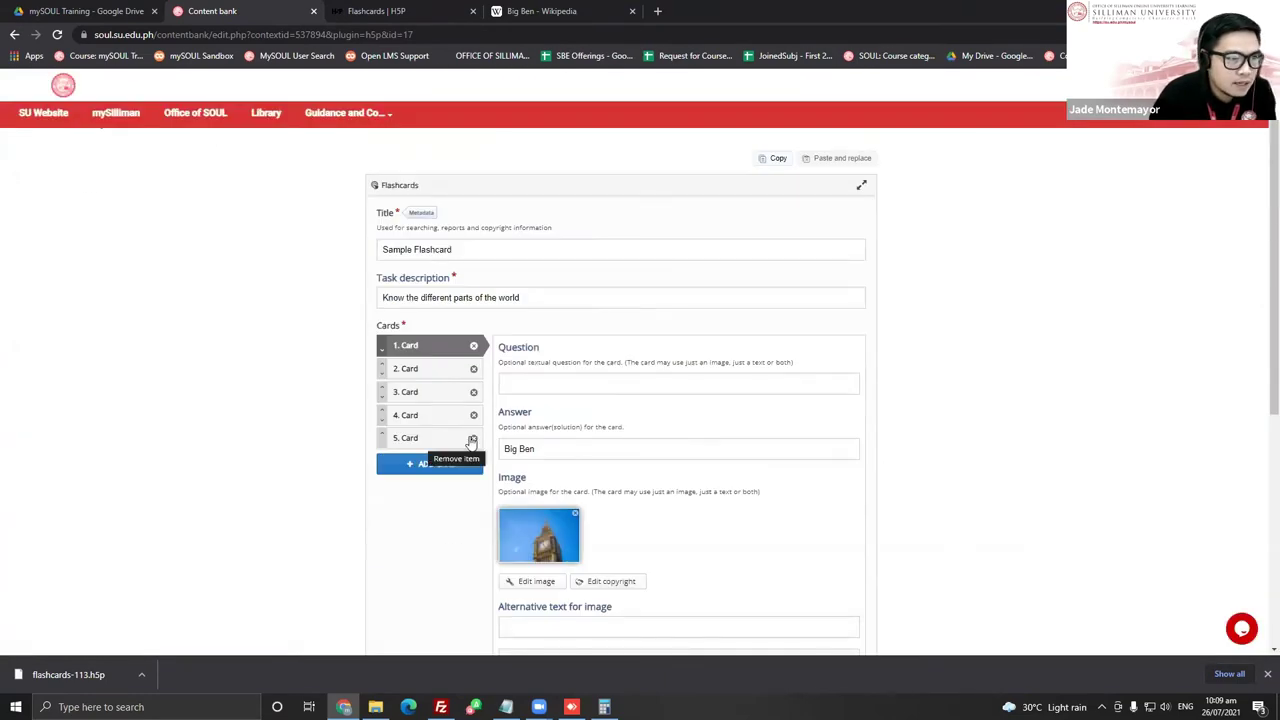
scroll(470, 448, "down", 4)
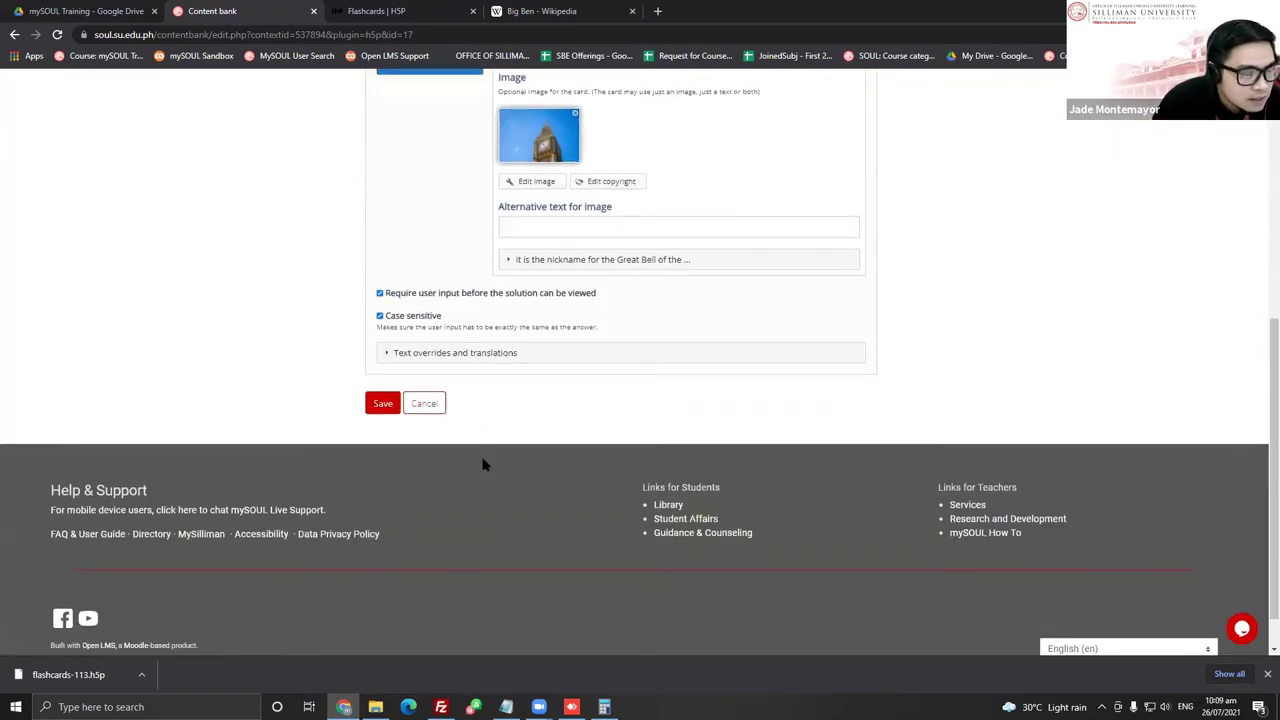
scroll(486, 462, "up", 3)
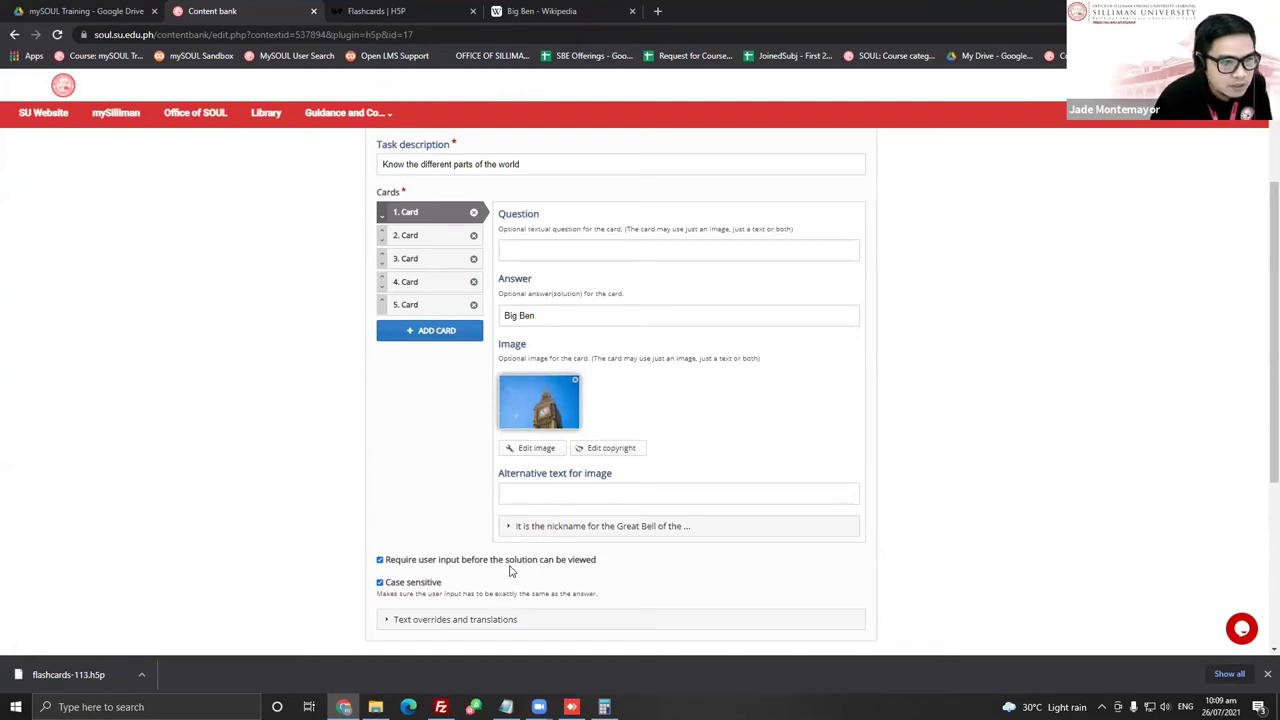
scroll(515, 542, "up", 1)
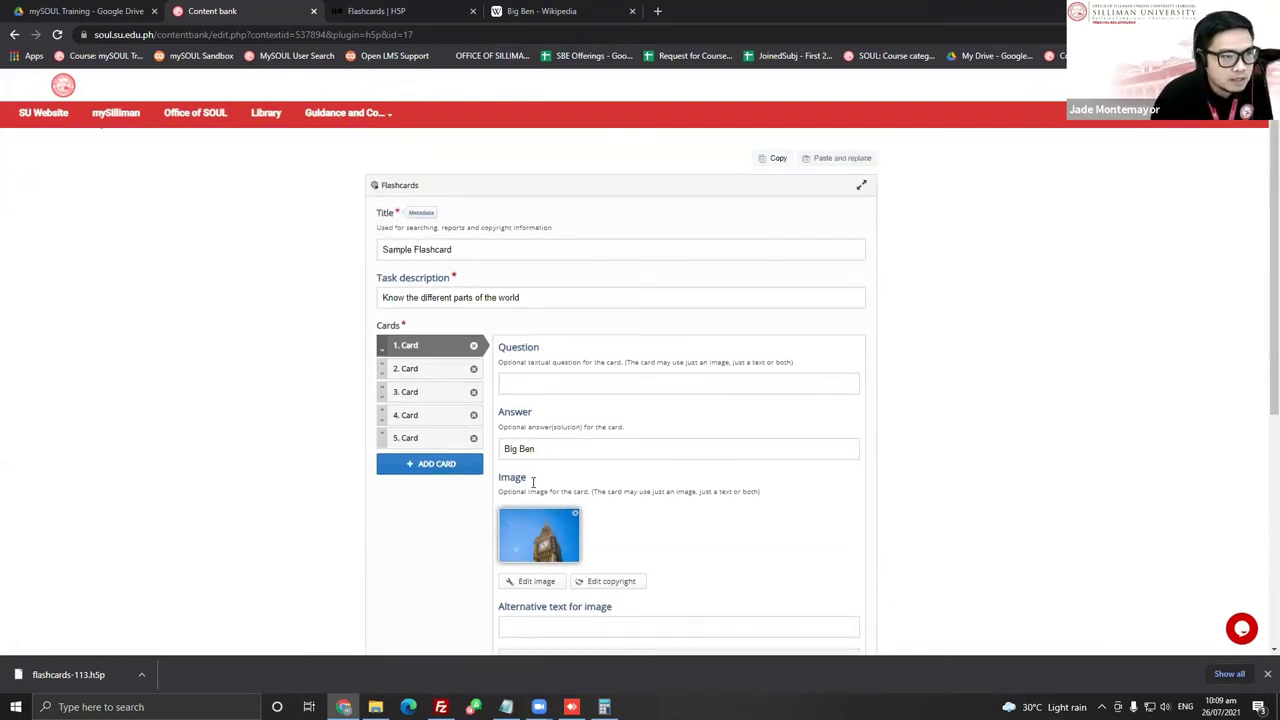
scroll(560, 440, "down", 2)
left_click(424, 603)
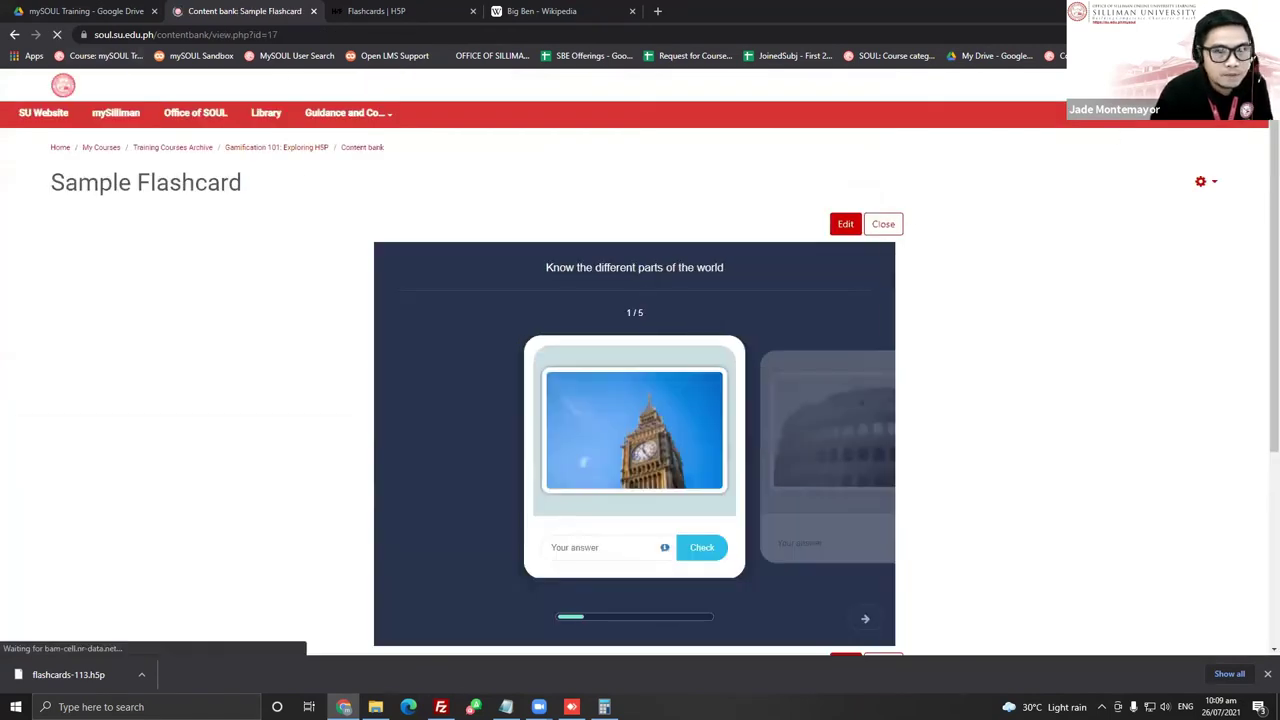
Return to Topic 3 of the Gamification 101 course and open the settings of the Sample Flashcard (places) activity
left_click(268, 148)
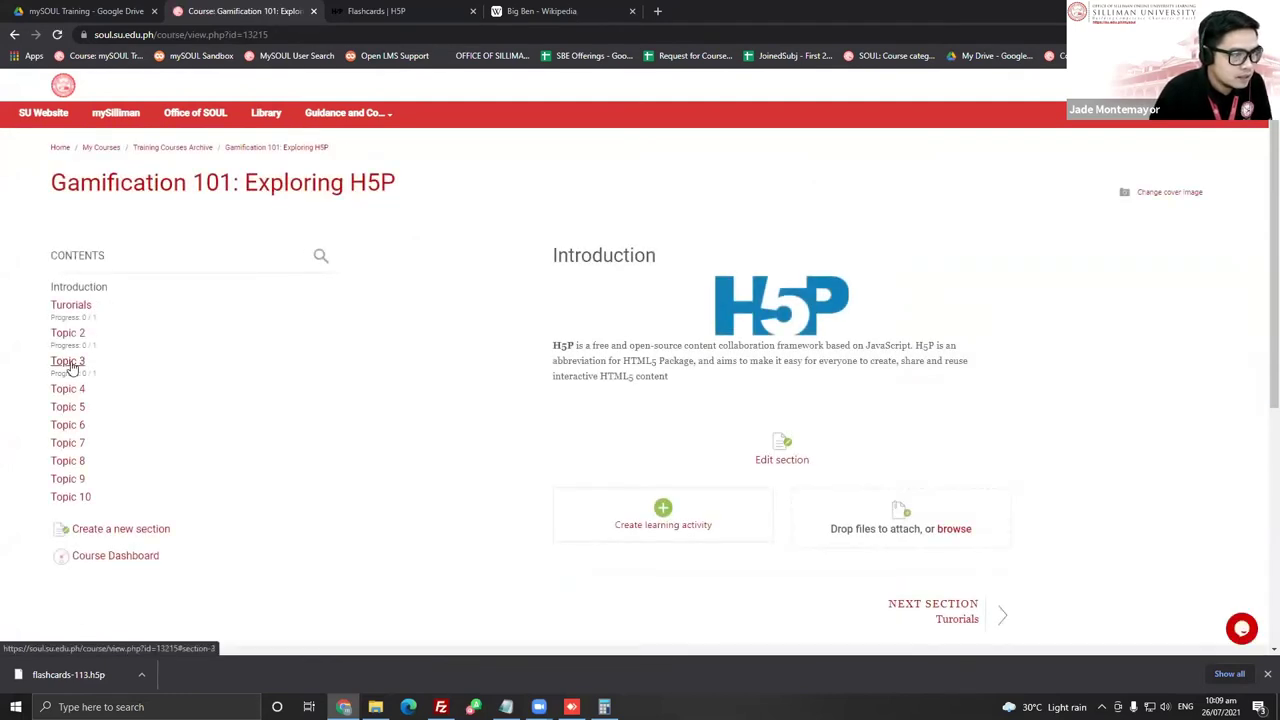
left_click(66, 361)
left_click(623, 367)
scroll(900, 300, "down", 1)
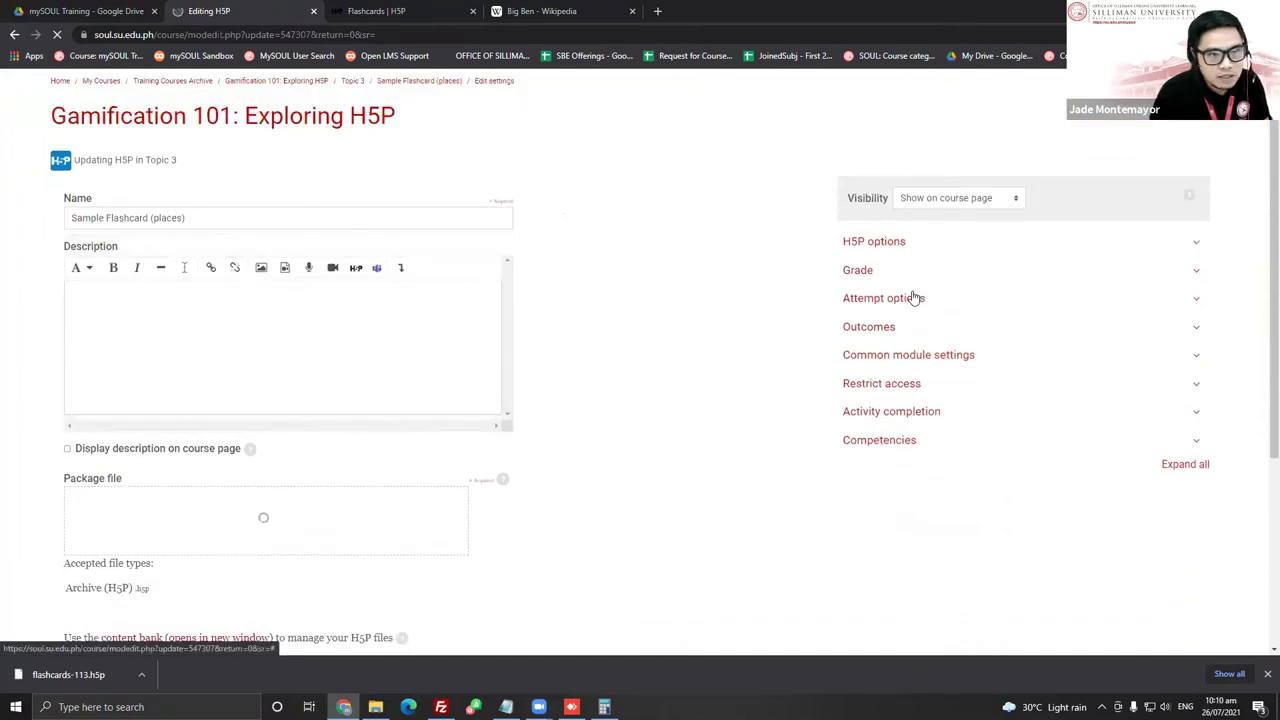
Examine the activity's H5P options, Grade settings and Attempt options
left_click(937, 248)
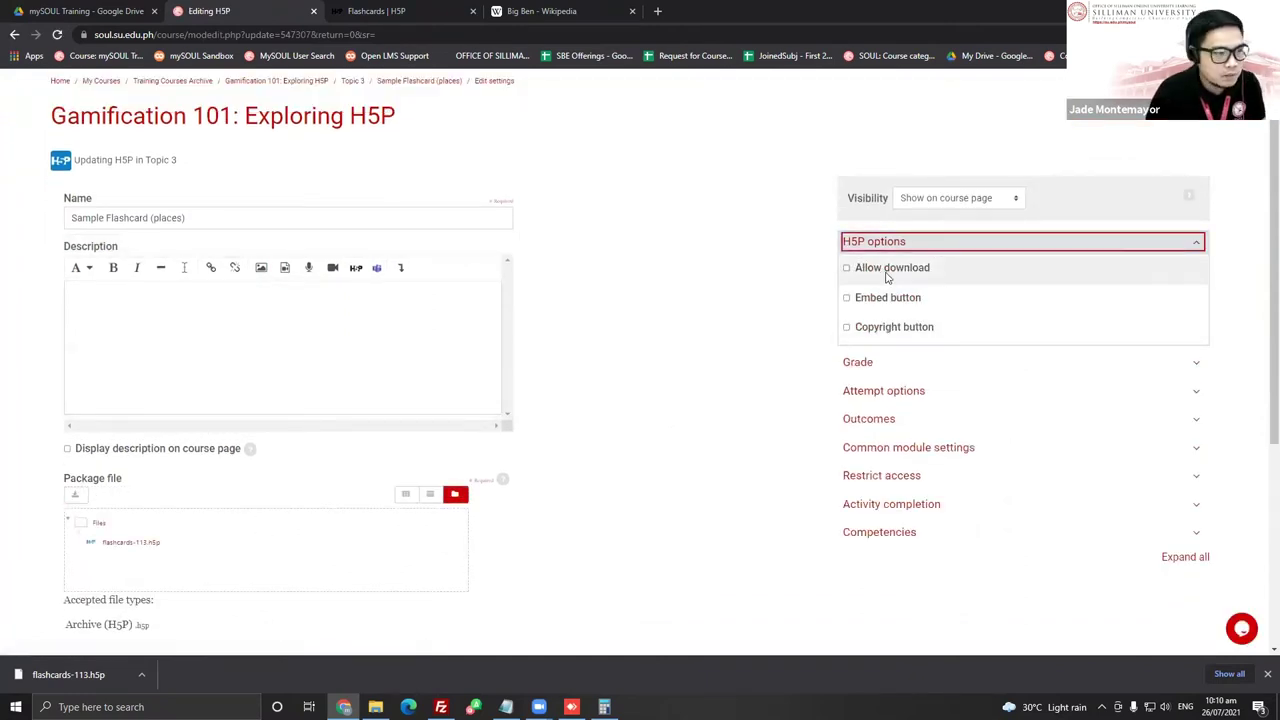
scroll(888, 295, "down", 2)
left_click(908, 232)
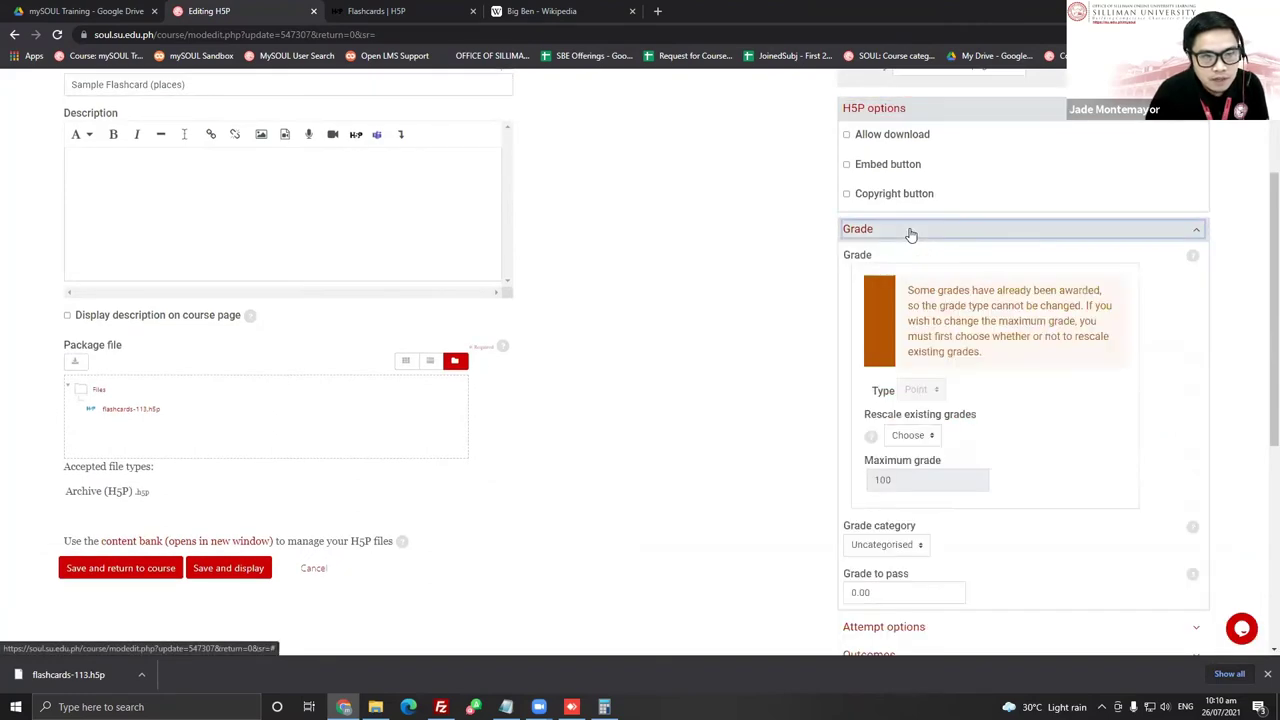
scroll(966, 267, "down", 2)
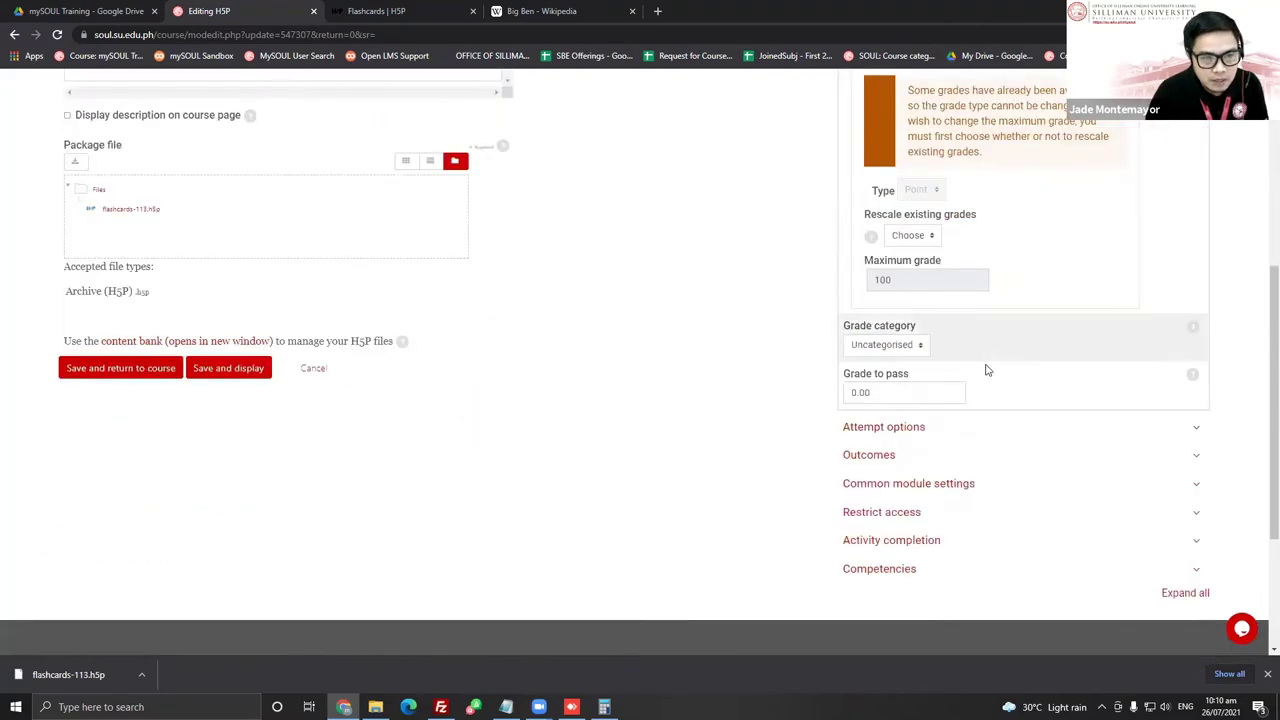
left_click(953, 429)
scroll(1071, 403, "down", 2)
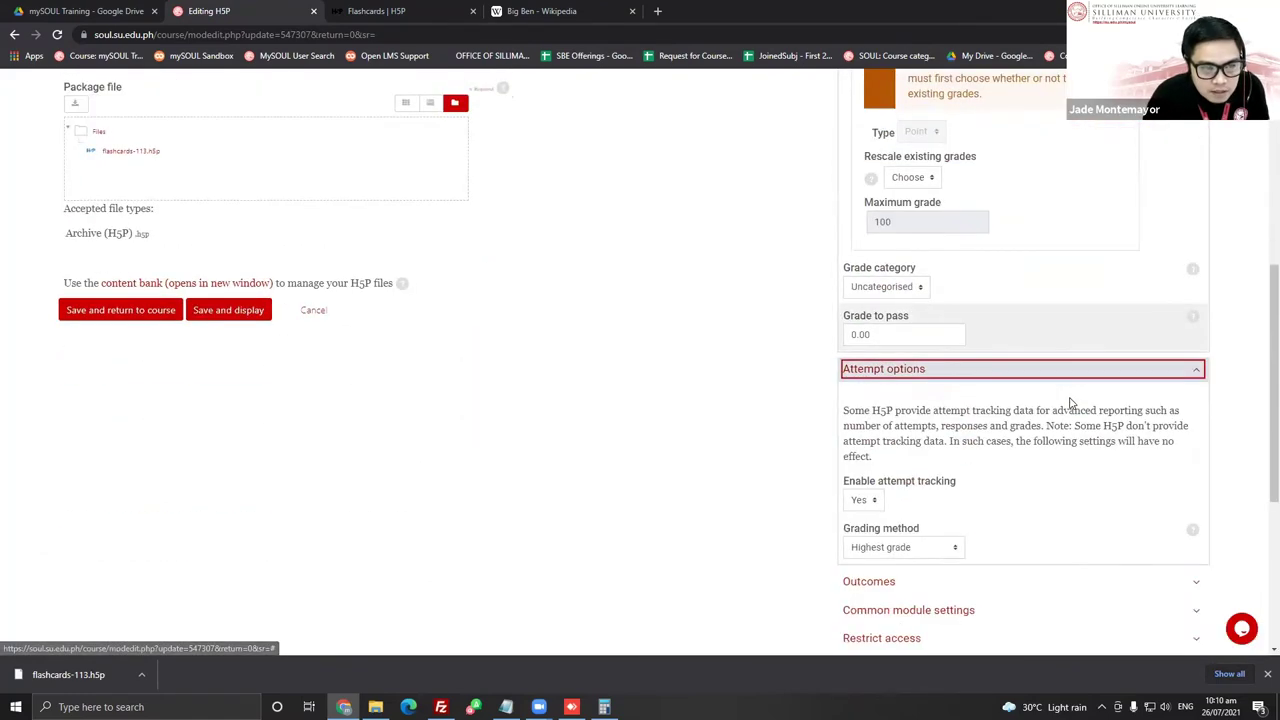
scroll(1000, 403, "down", 2)
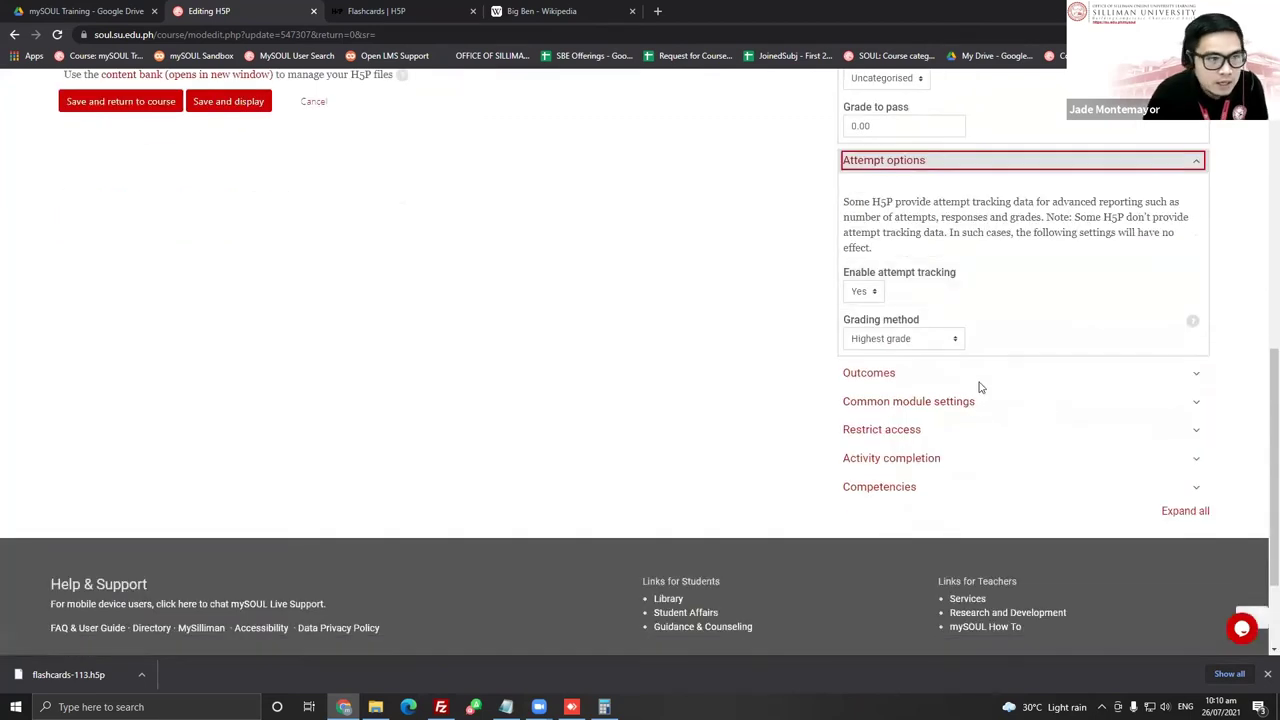
Examine the activity's Restrict access and Activity completion settings, and return to the course without saving
left_click(955, 432)
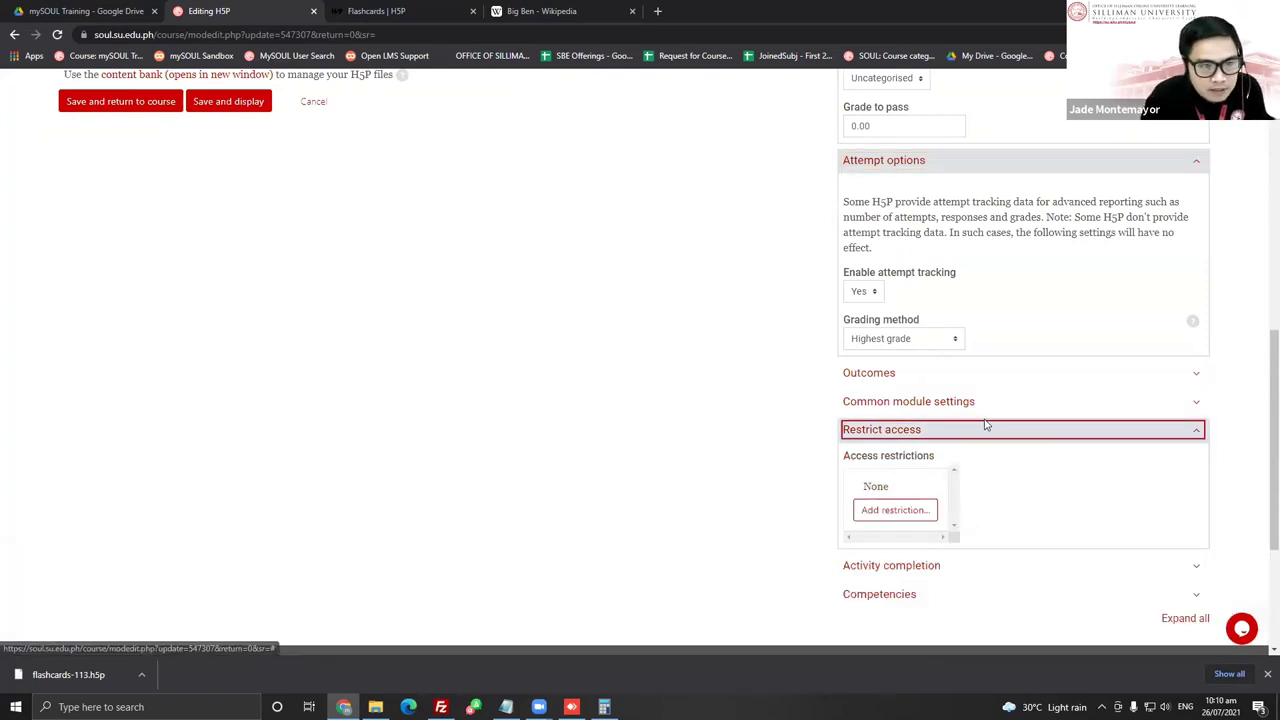
scroll(983, 423, "down", 2)
left_click(960, 432)
scroll(962, 440, "up", 10)
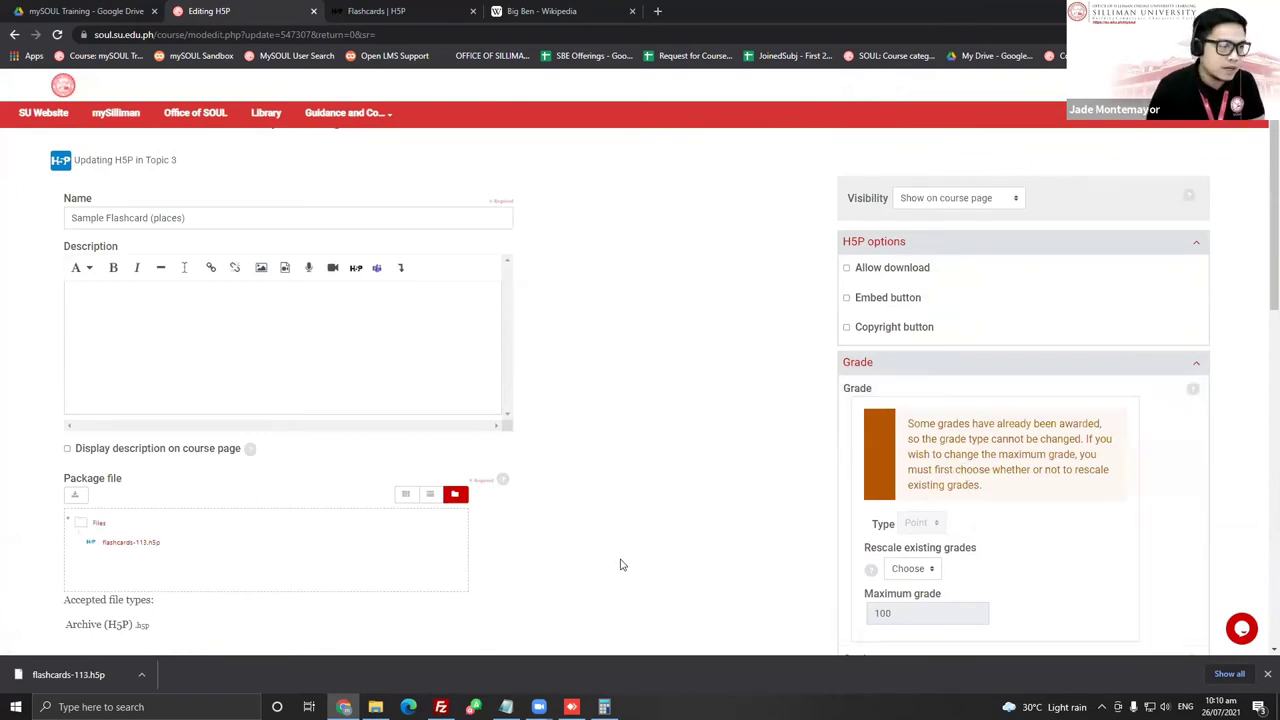
scroll(603, 560, "down", 2)
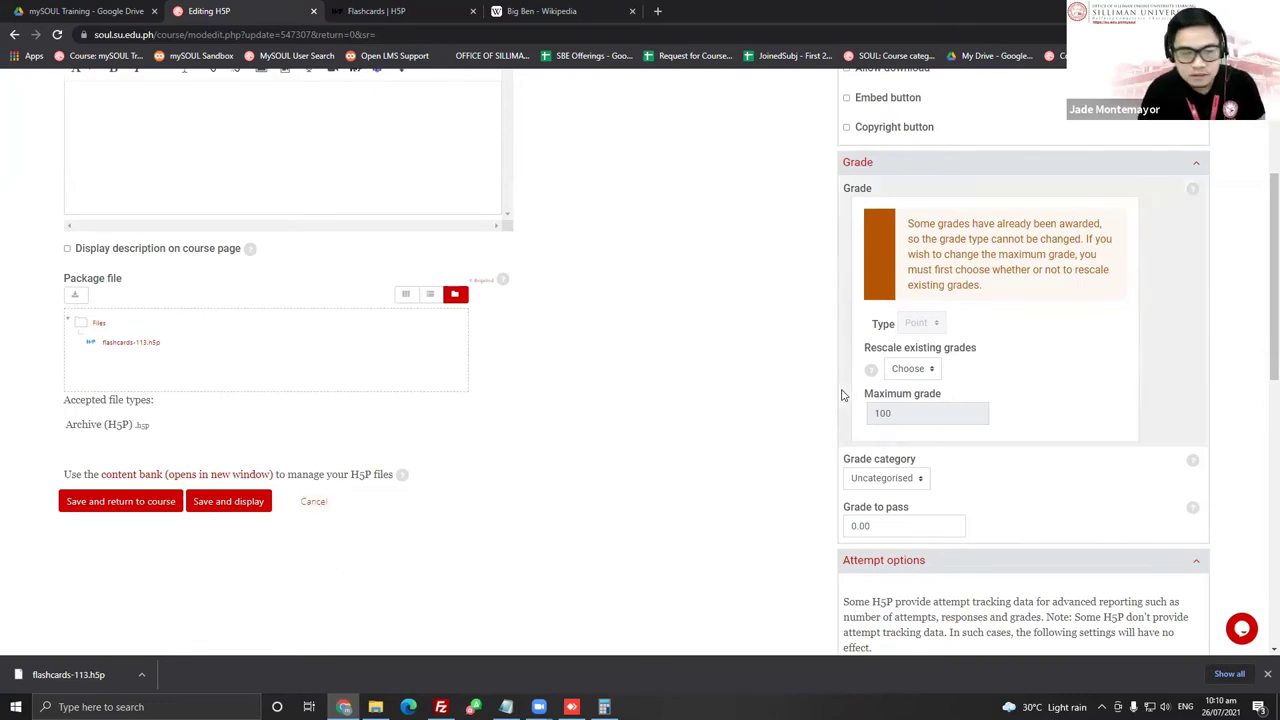
left_click(324, 498)
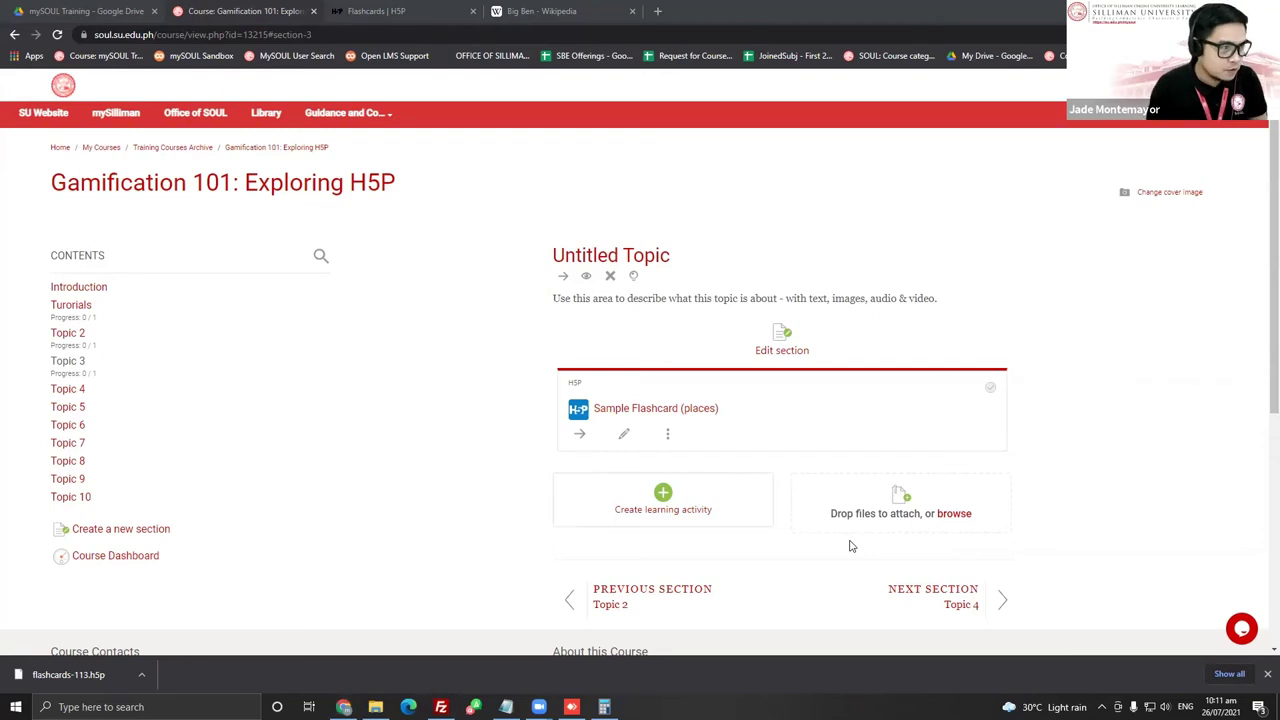
View the sample pictures in the Image Pairing folder inside Downloads > h5p in File Explorer, and minimize the window
left_click(375, 707)
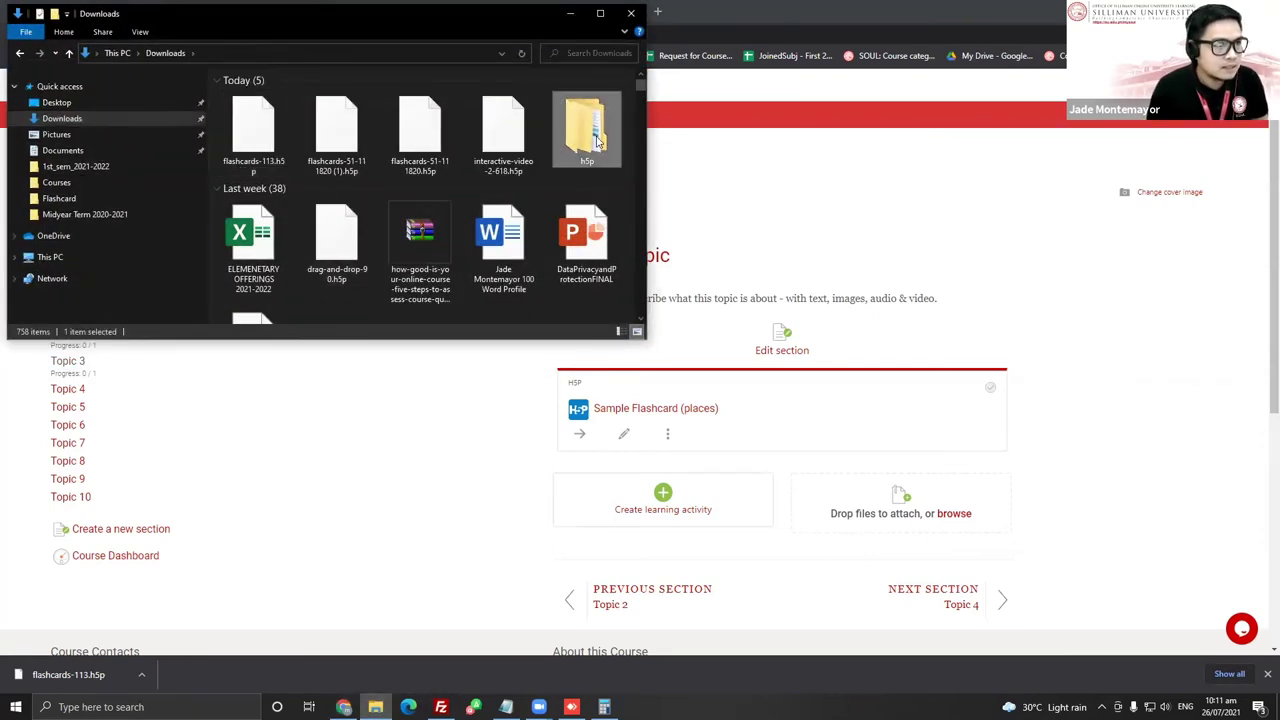
double_click(585, 130)
left_click(260, 112)
double_click(260, 112)
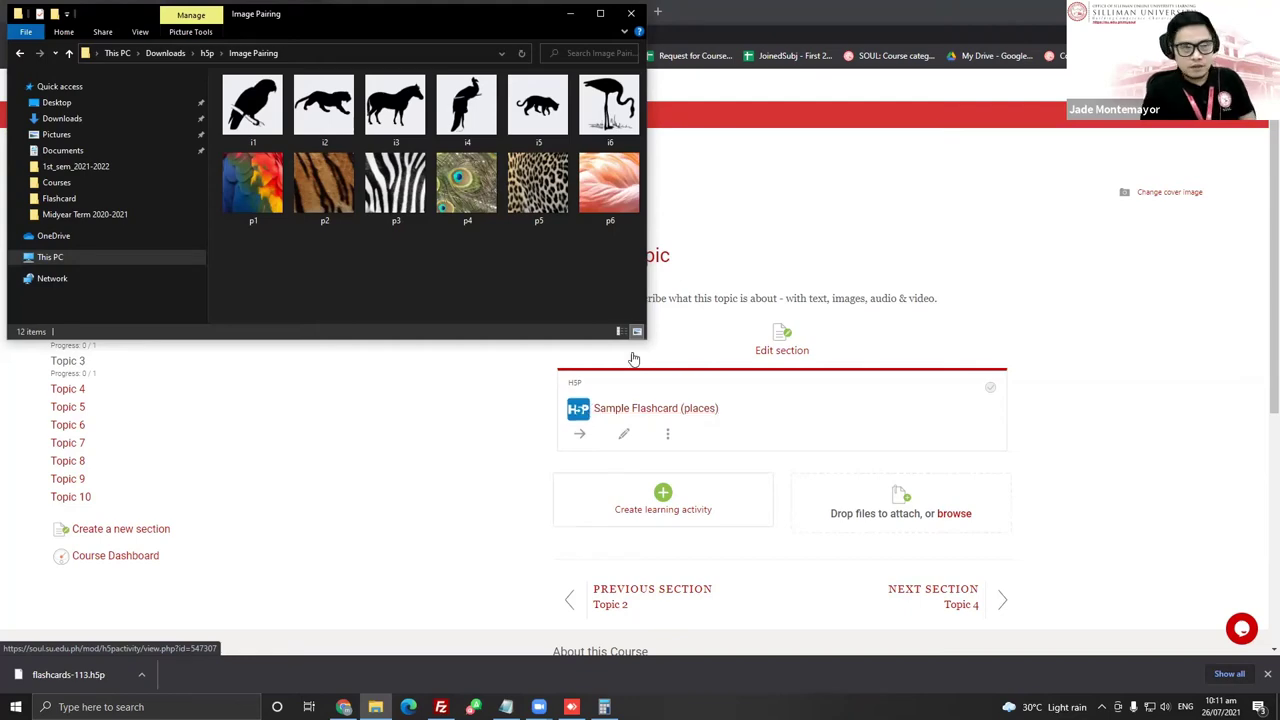
left_click(569, 13)
Load h5p.org in place of the Big Ben Wikipedia page and open its Examples and Downloads page
left_click(545, 13)
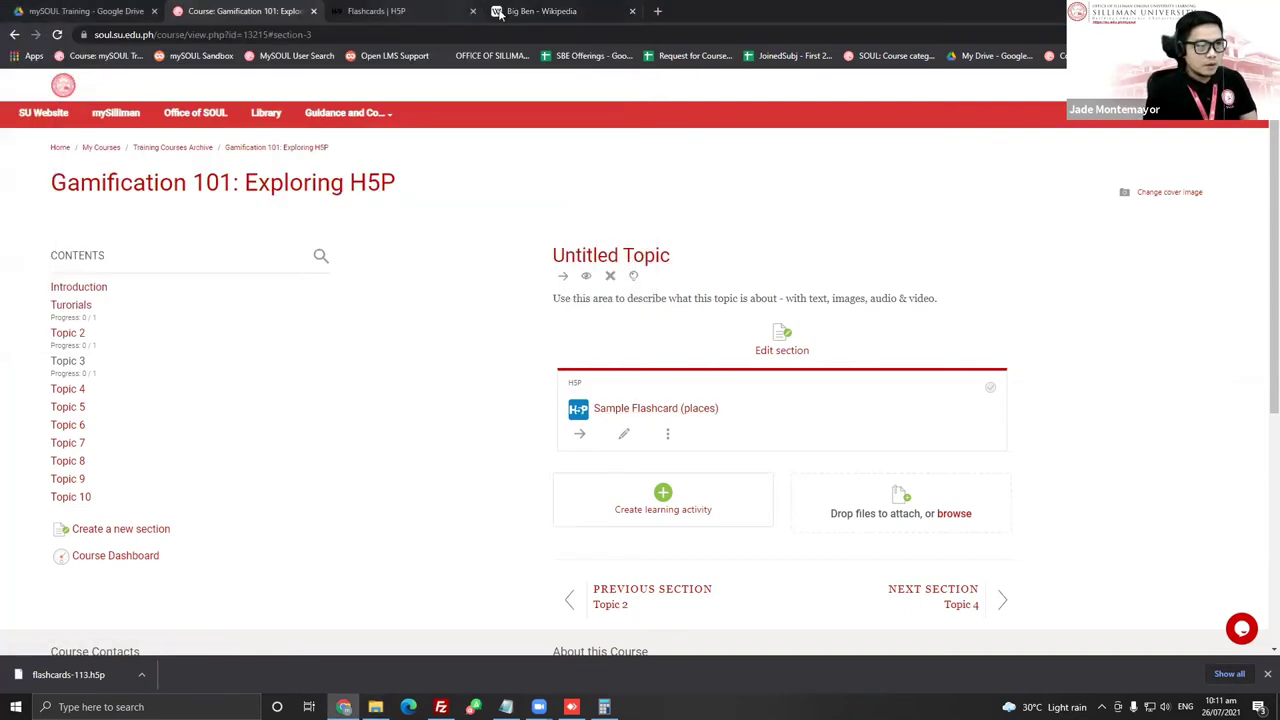
left_click(564, 40)
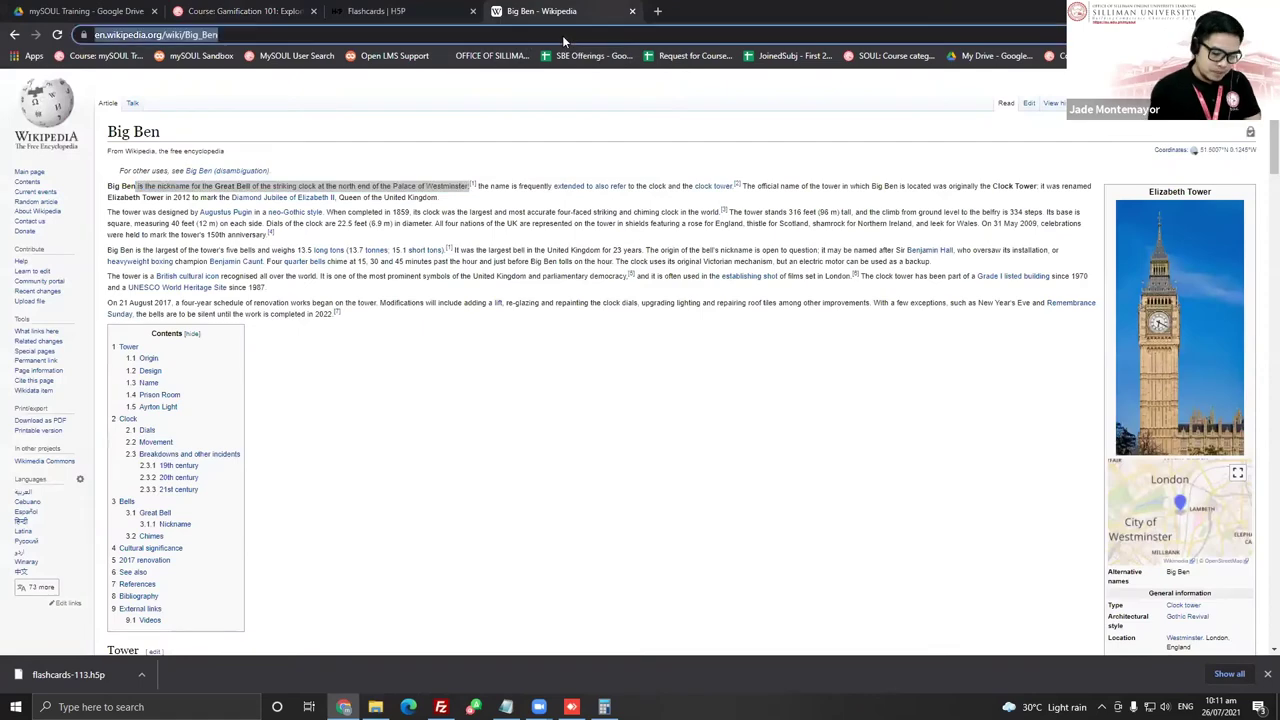
type("h5p")
key("Return")
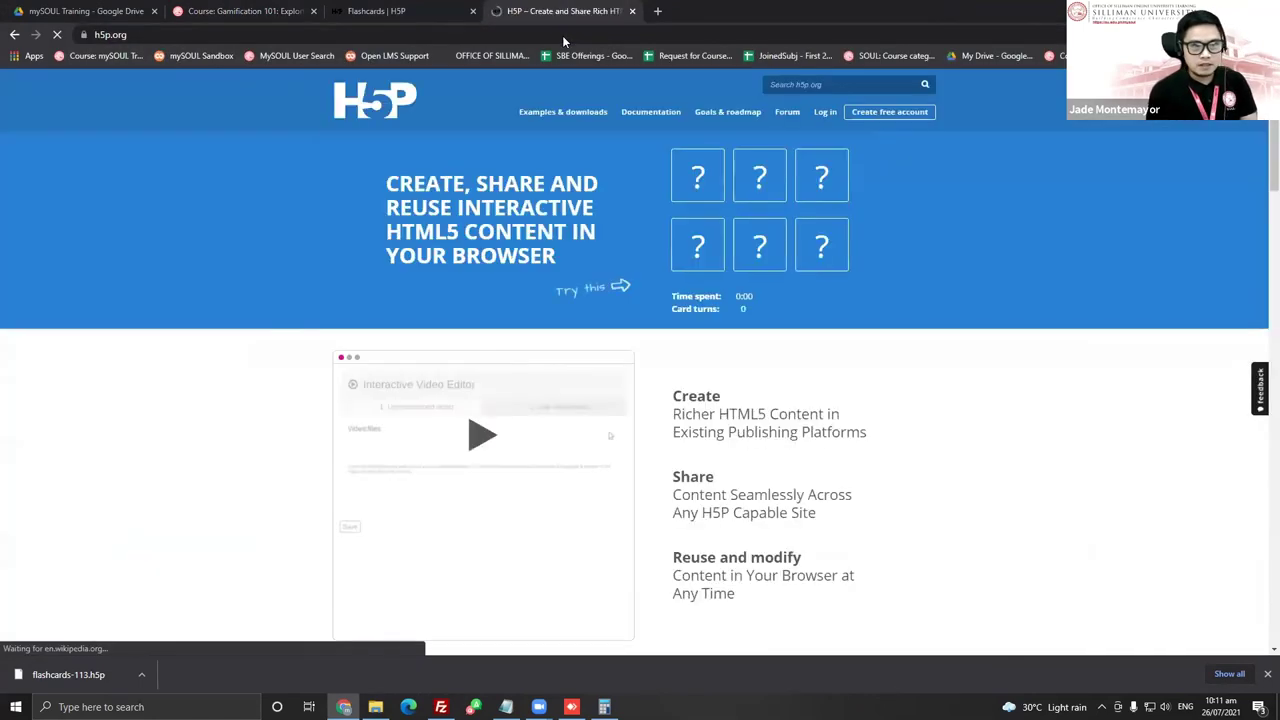
left_click(563, 112)
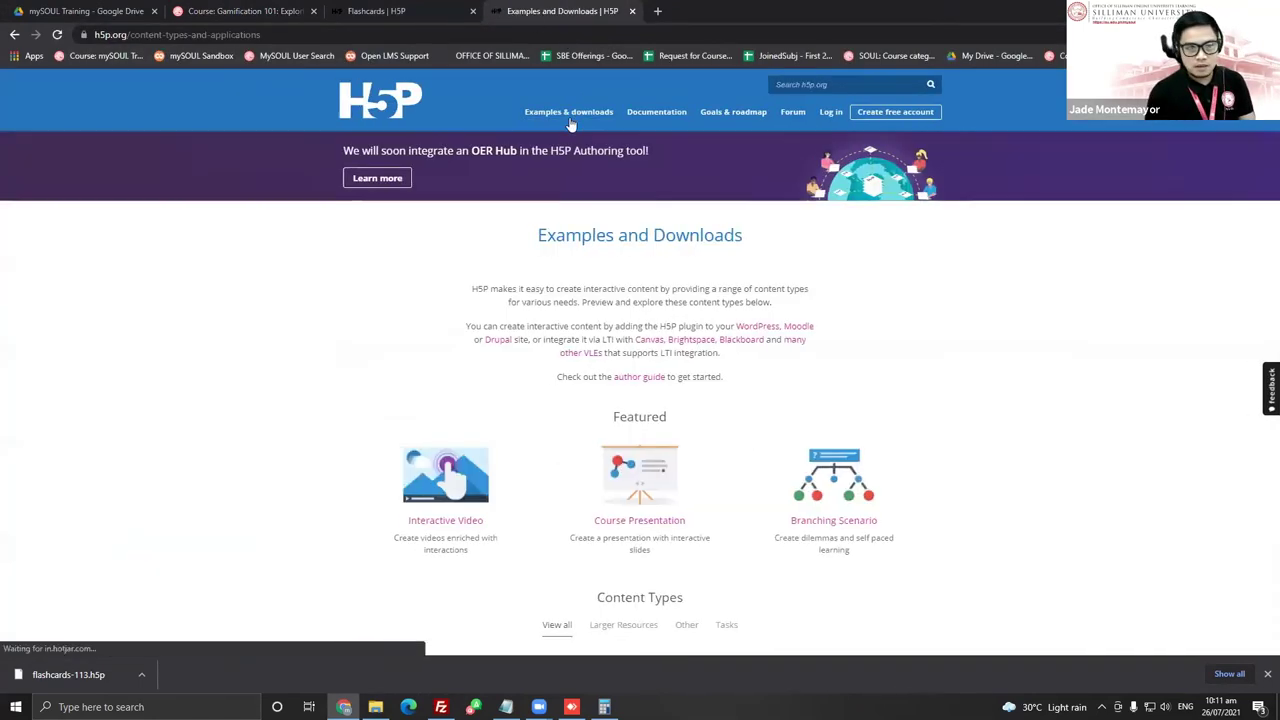
Find the Image pairing content type in the list and open its example page
scroll(930, 400, "down", 5)
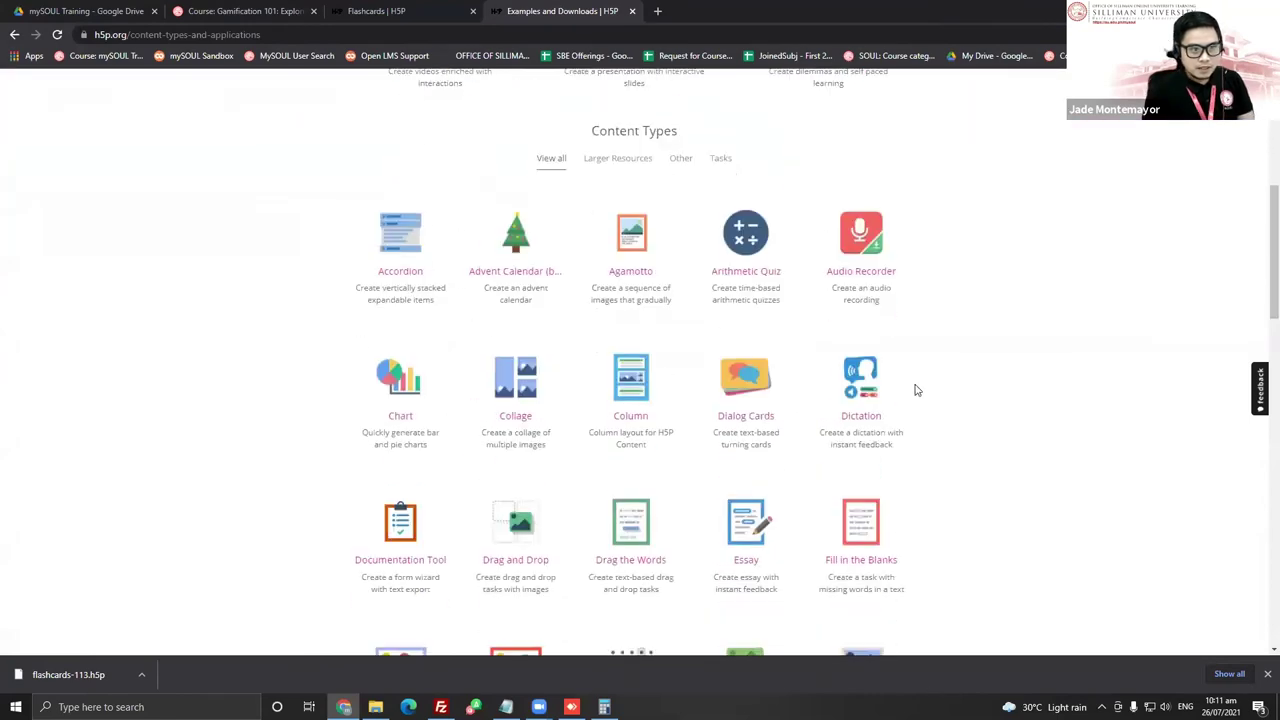
scroll(1008, 430, "down", 4)
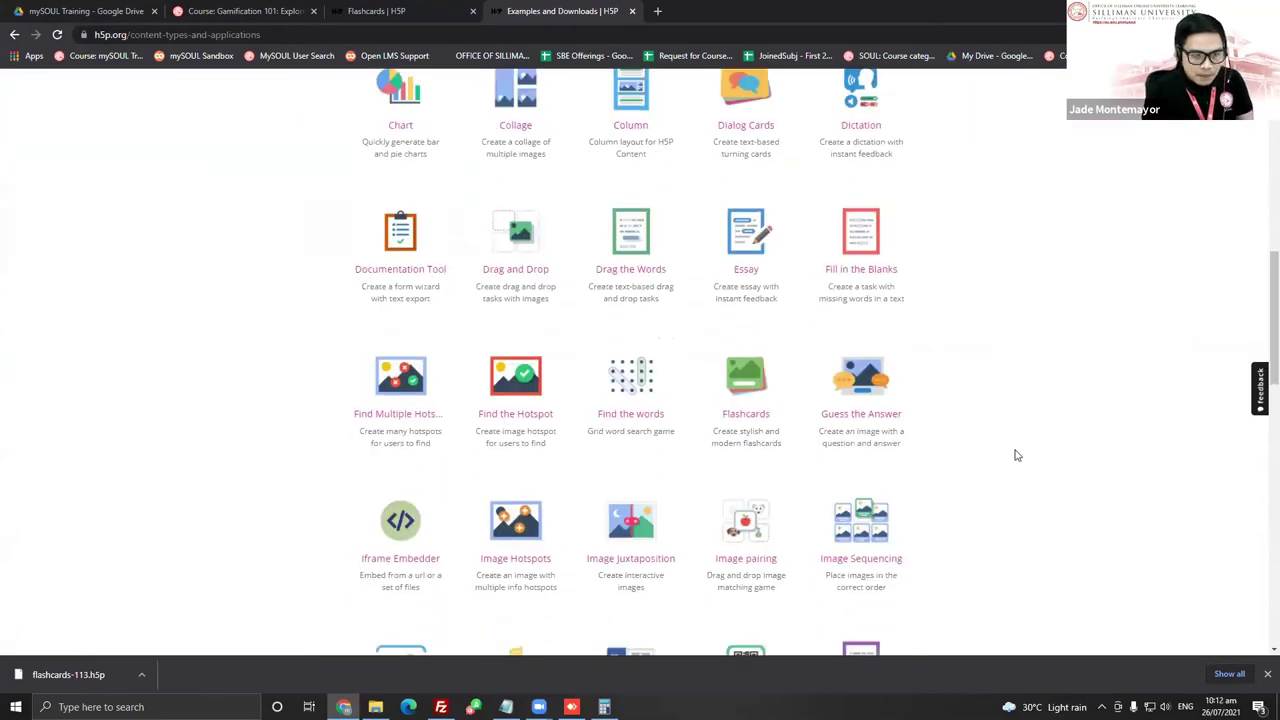
scroll(1015, 457, "down", 2)
left_click(750, 354)
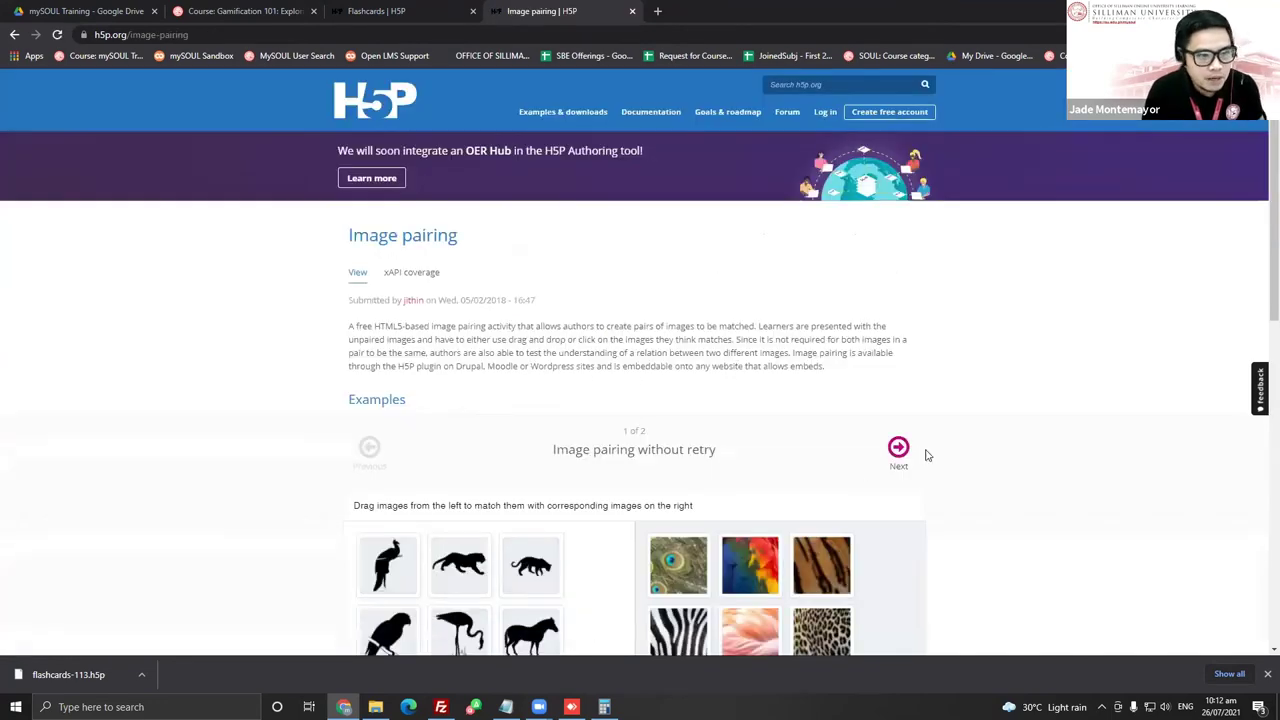
Match all six animal silhouettes with fur or feather patterns in the Image pairing example and check the answers
scroll(923, 451, "down", 2)
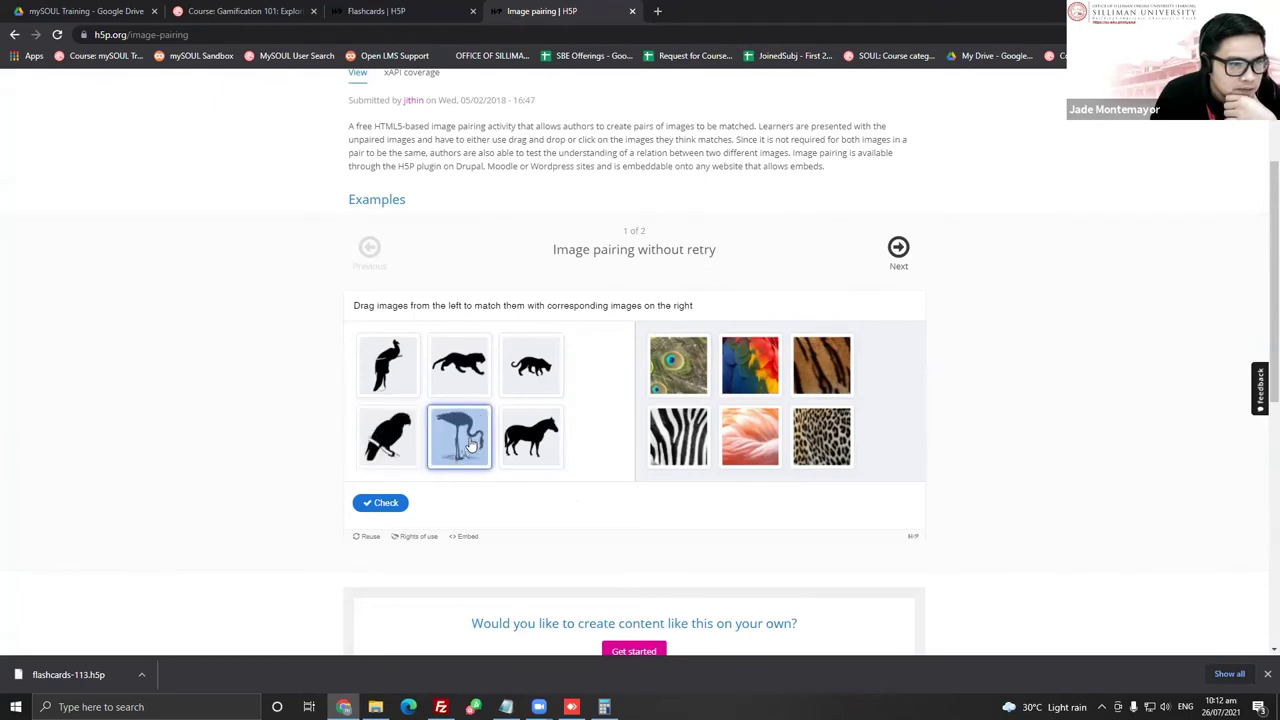
left_click_drag(470, 443, 771, 442)
left_click_drag(390, 445, 762, 368)
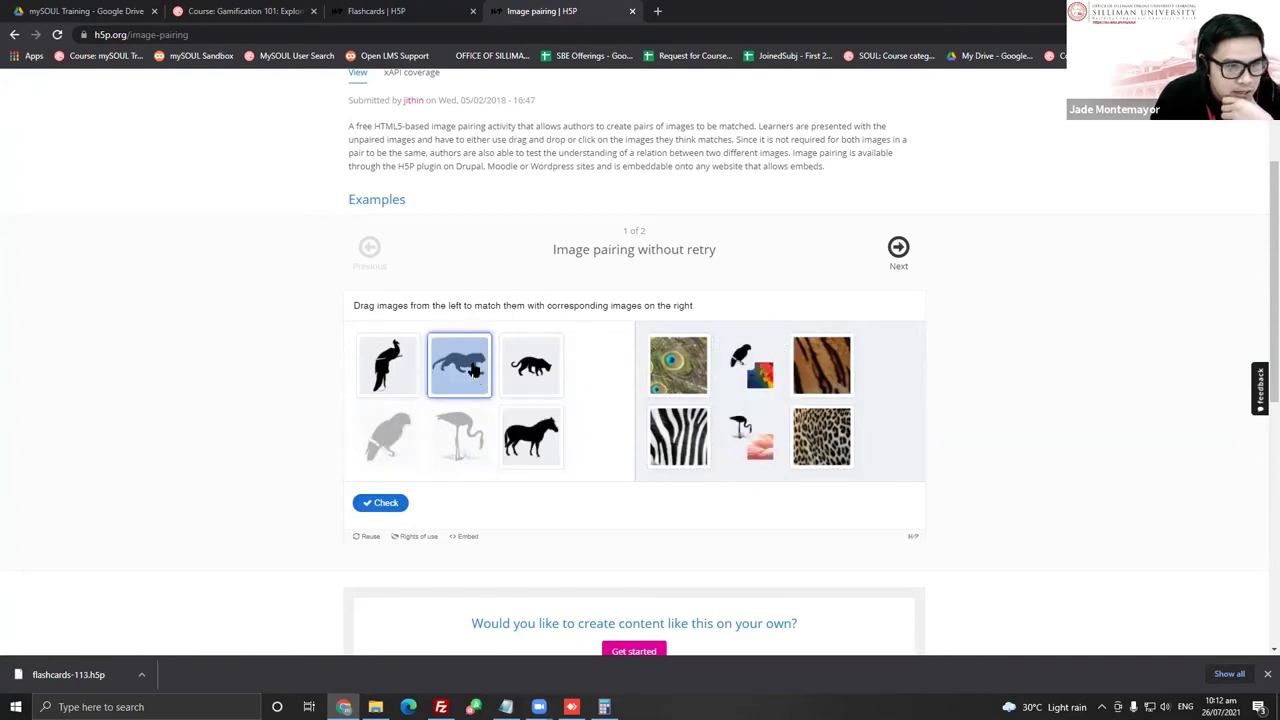
left_click_drag(472, 370, 820, 445)
left_click_drag(531, 437, 682, 437)
left_click_drag(531, 365, 816, 382)
left_click_drag(388, 365, 681, 371)
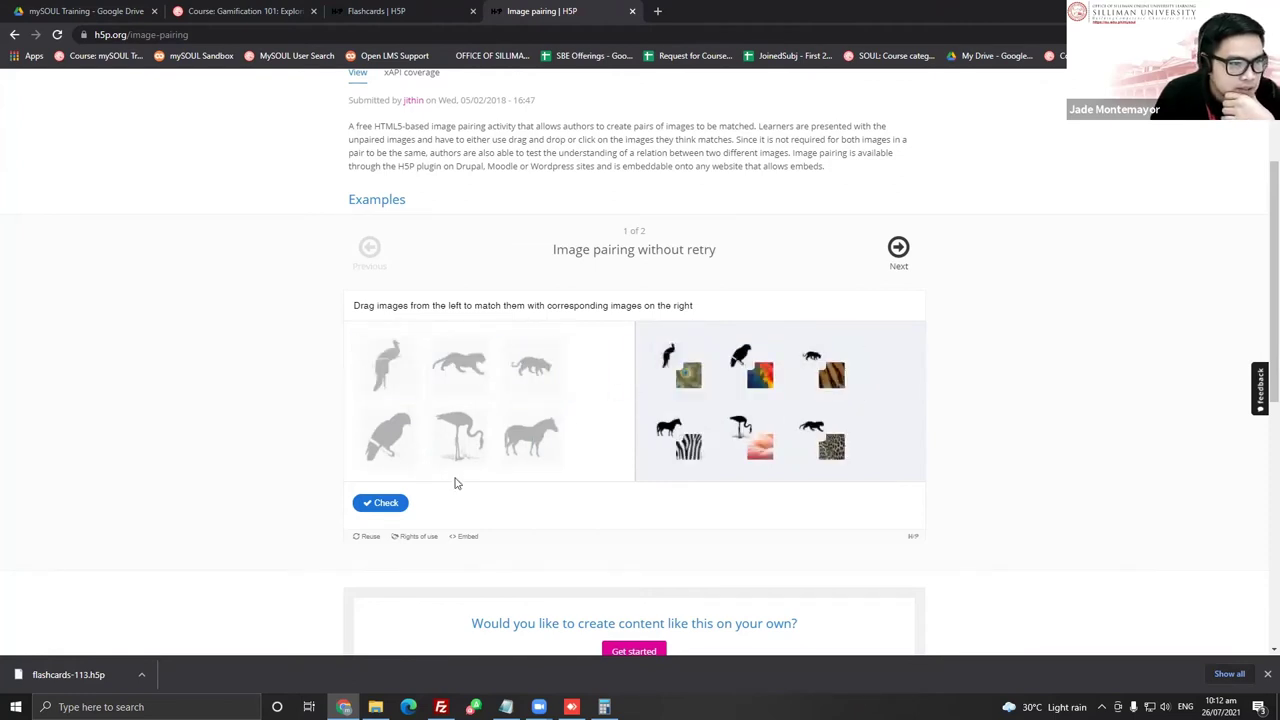
left_click(385, 502)
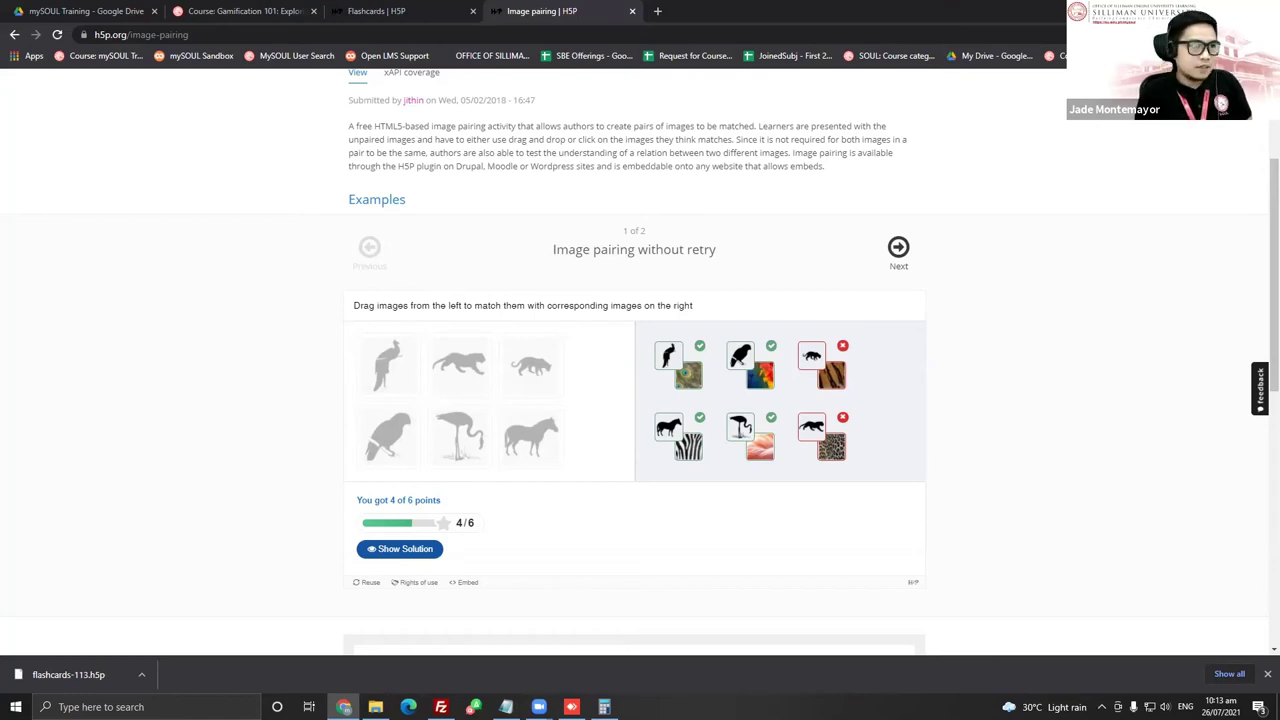
Go back to Examples and Downloads and open the Interactive Video content type with its Smoothie example
scroll(600, 130, "up", 2)
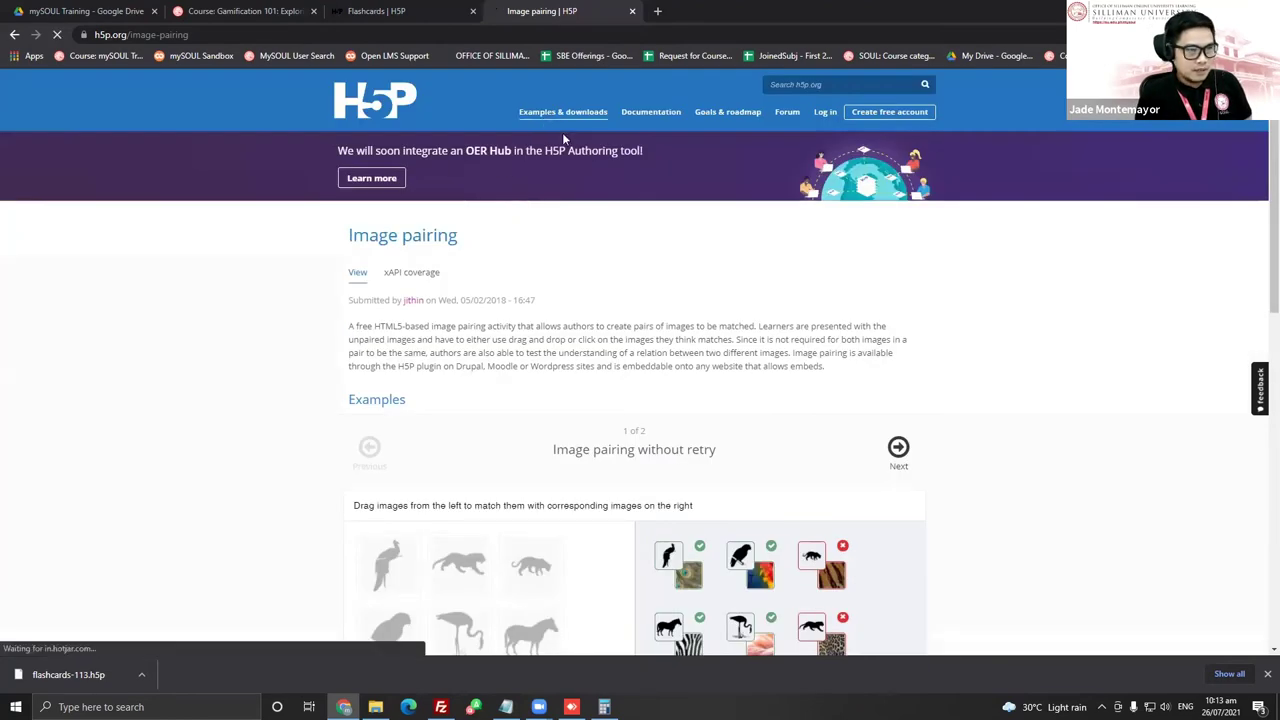
left_click(550, 113)
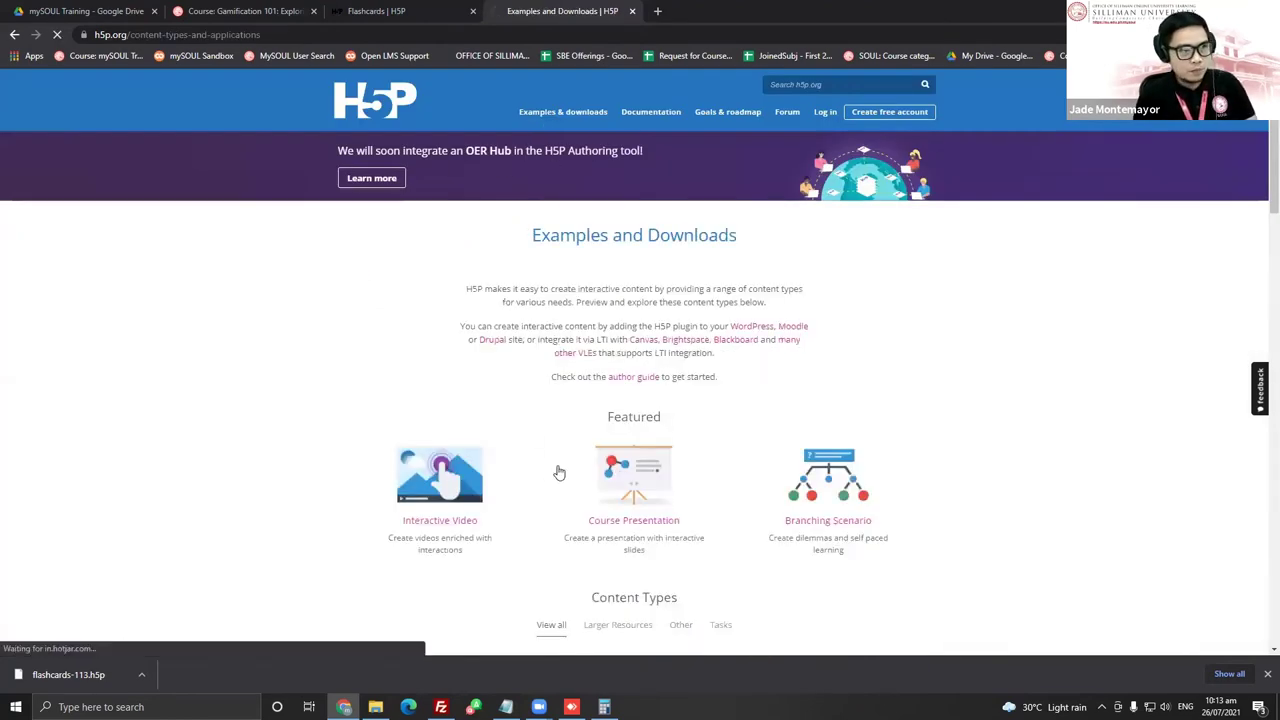
scroll(650, 470, "down", 1)
left_click(713, 458)
scroll(713, 458, "down", 1)
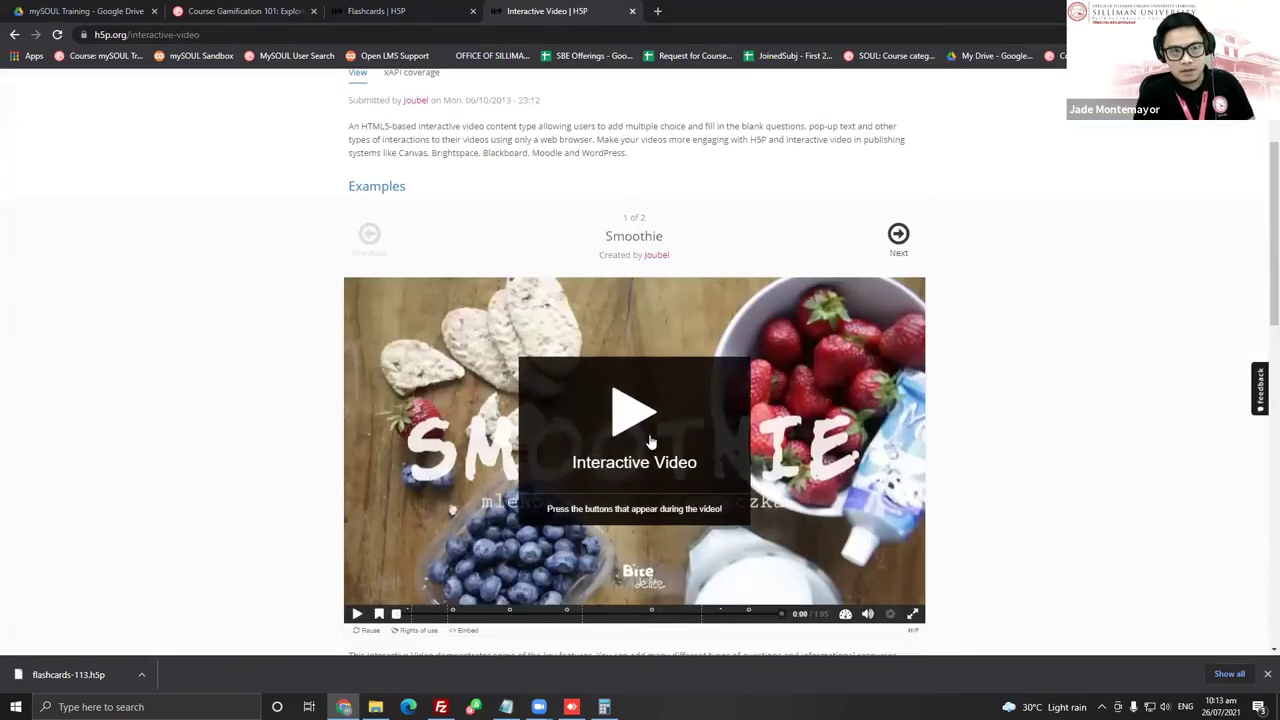
Play the opening seconds of the Smoothie interactive video example
left_click(359, 614)
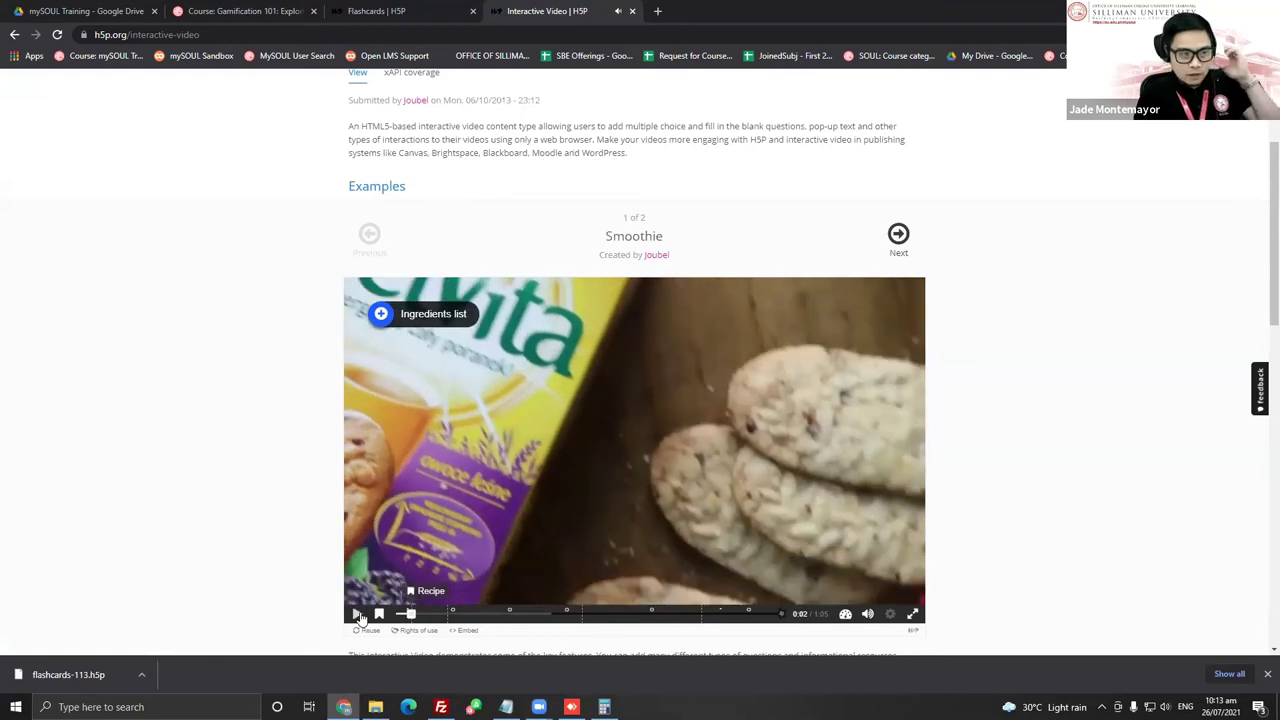
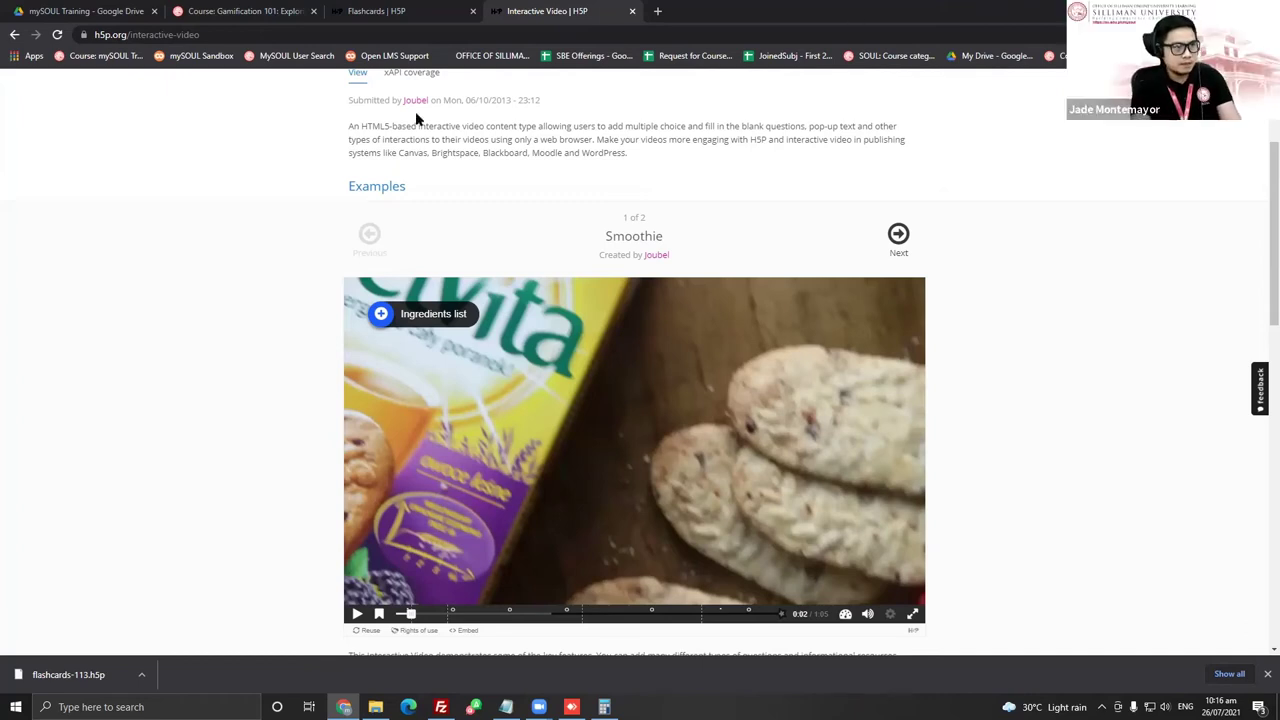
Return to the Gamification 101 course, add a new Assignment to Topic 3, and expand the formatting options of its description
key("ctrl+shift+Tab")
key("ctrl+shift+Tab")
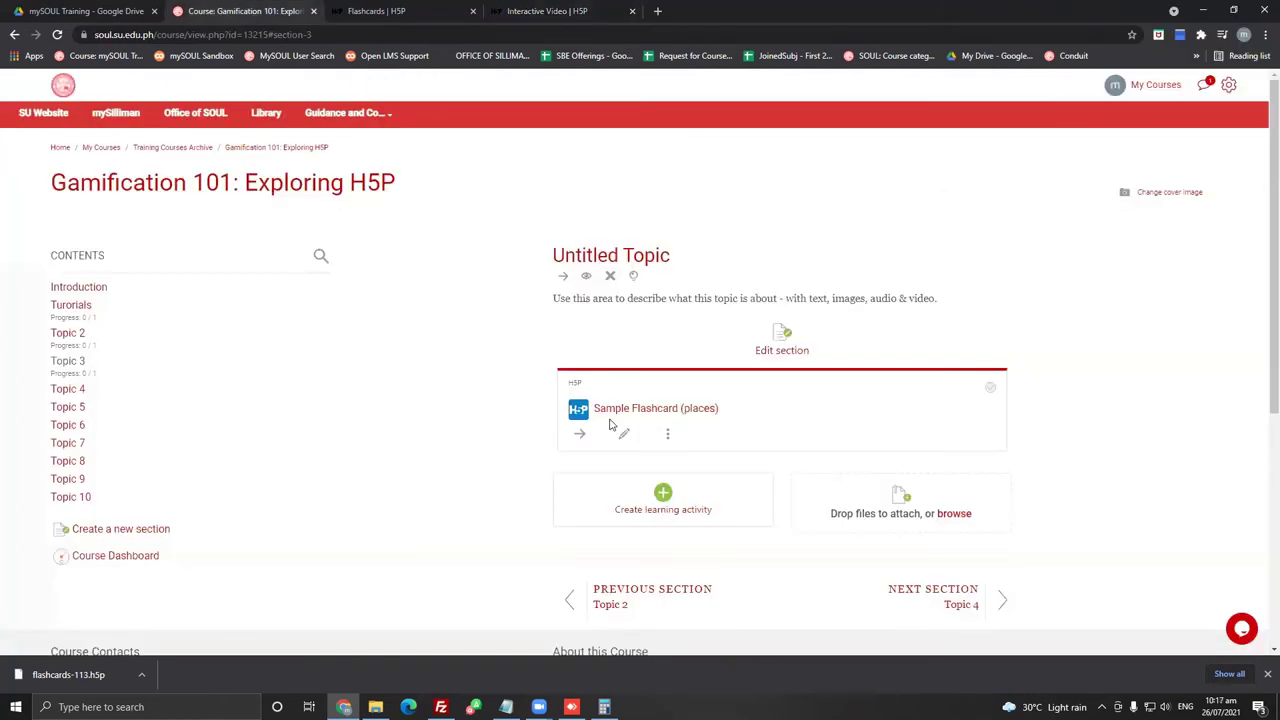
left_click(577, 483)
left_click(453, 266)
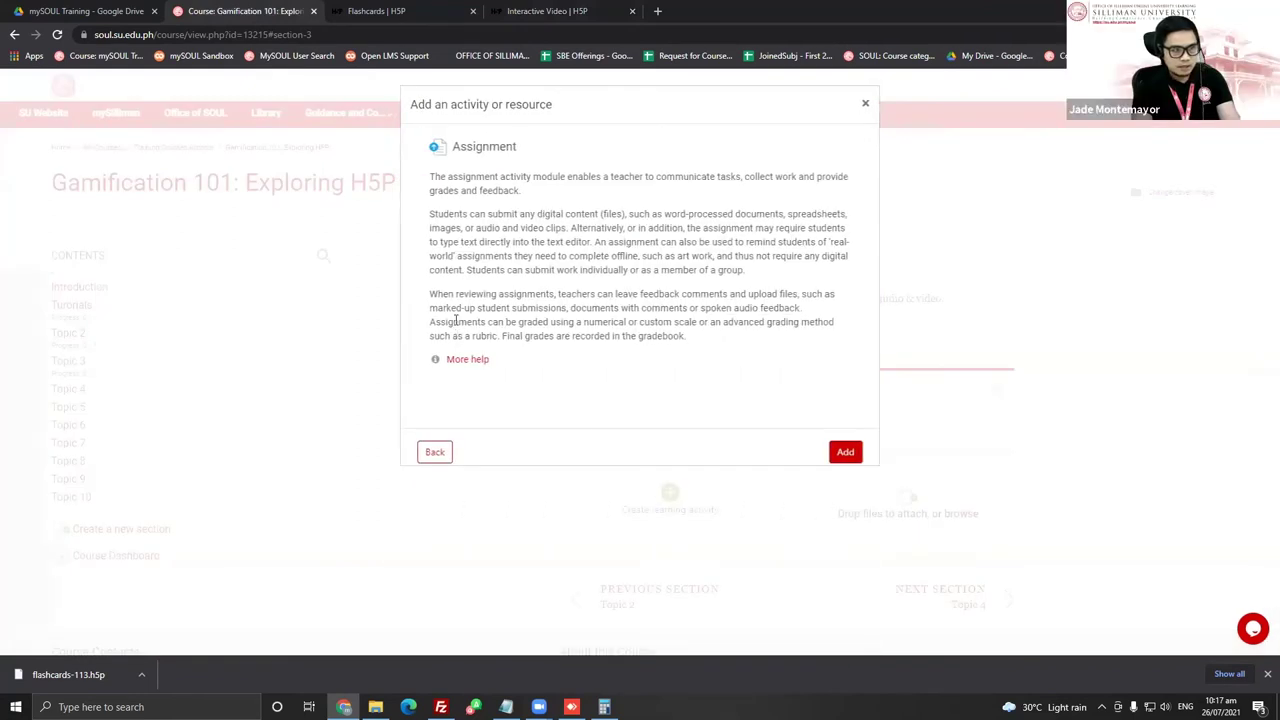
left_click(845, 451)
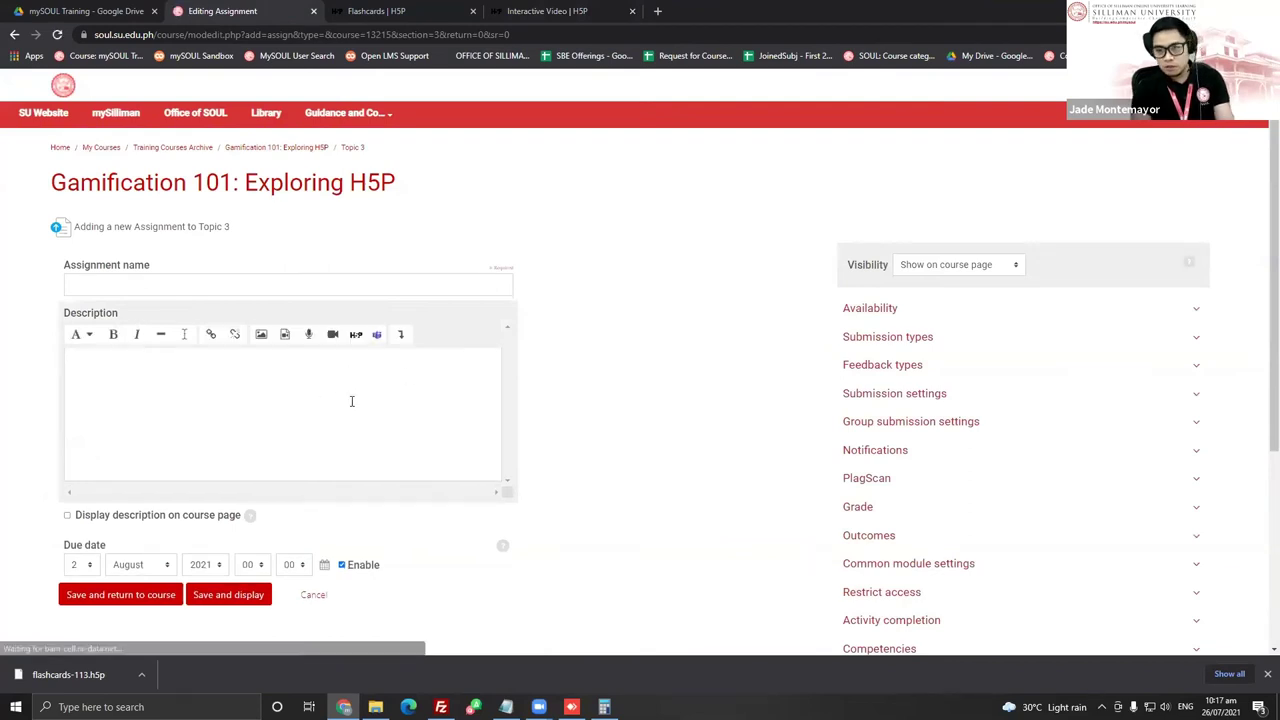
left_click(400, 334)
left_click(269, 405)
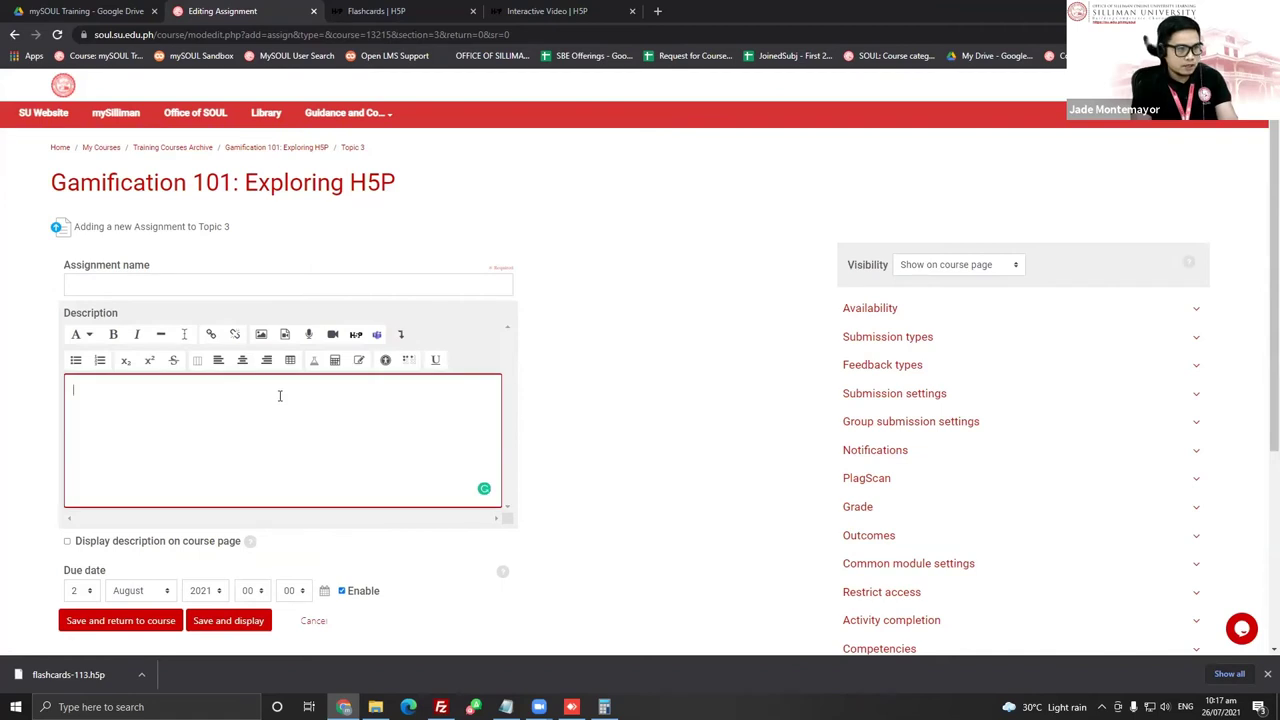
Open YouTube in a new tab and copy the address of the video Pretend Play Museum With Blippi
left_click(657, 11)
type("y")
key("Return")
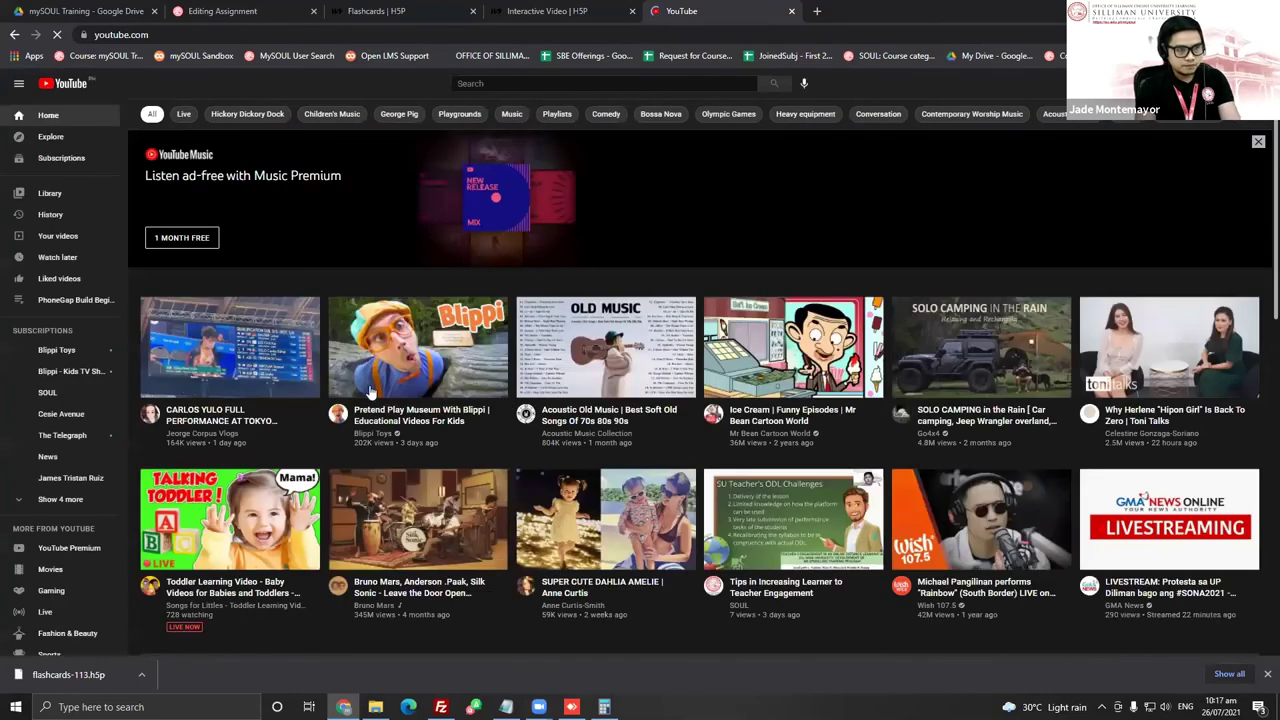
scroll(418, 311, "down", 1)
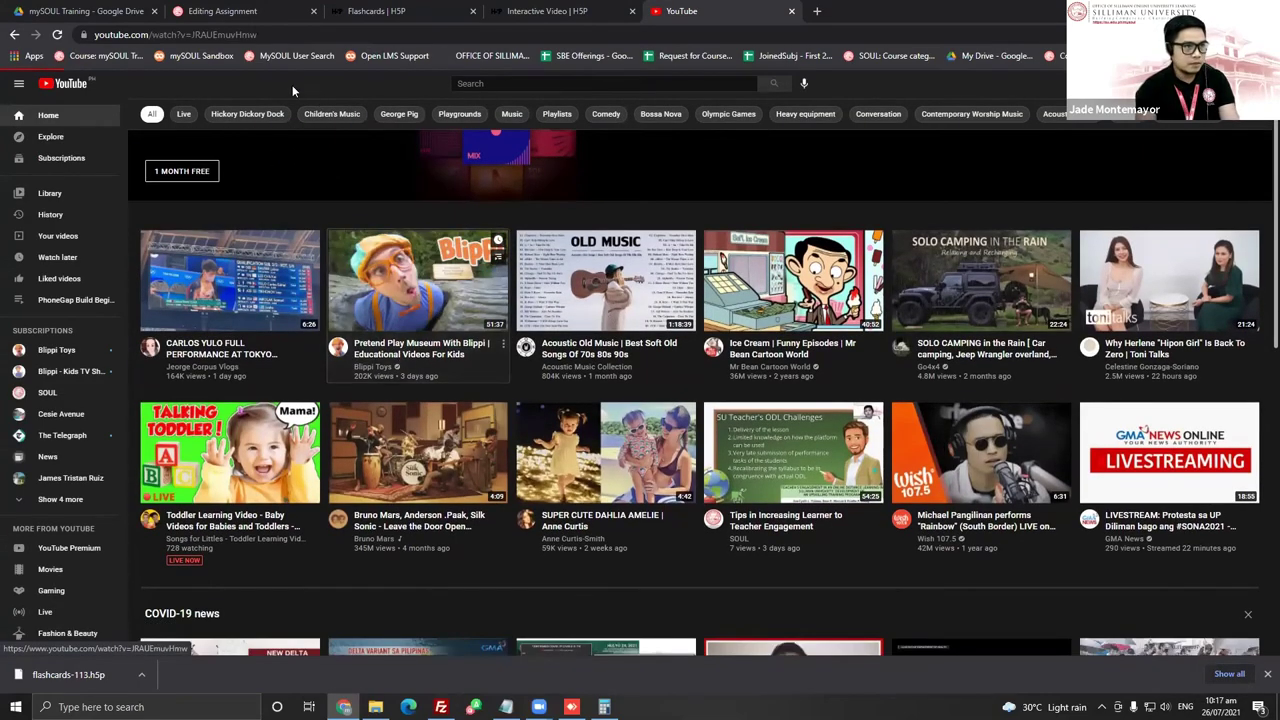
left_click(436, 310)
key("space")
left_click(299, 35)
key("ctrl+c")
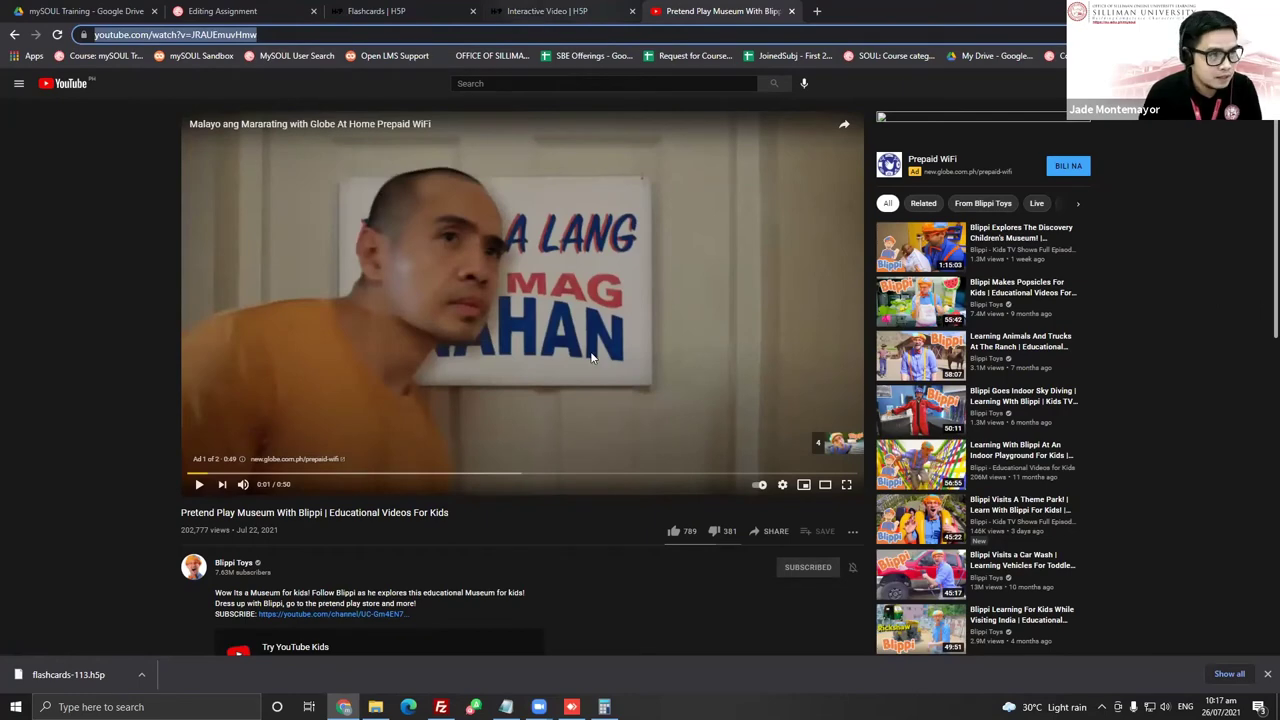
Paste the copied YouTube link into the new assignment's description and add blank lines below it
left_click(222, 11)
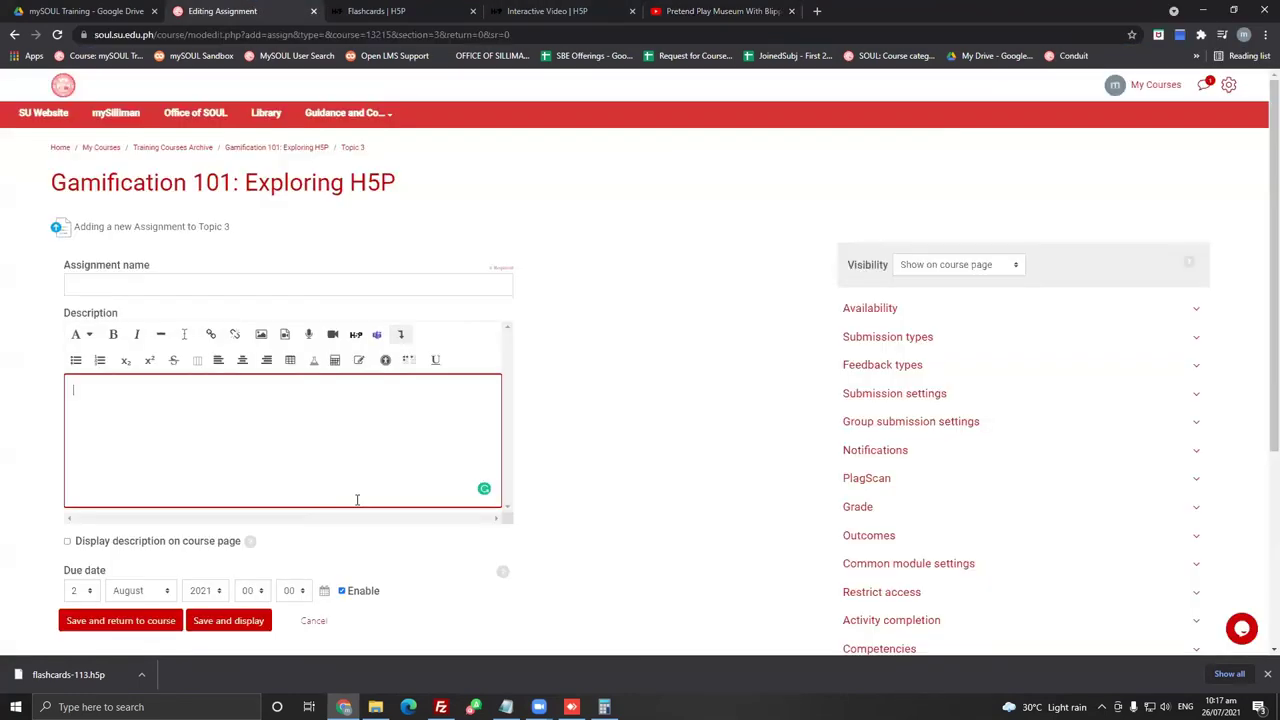
key("ctrl+v")
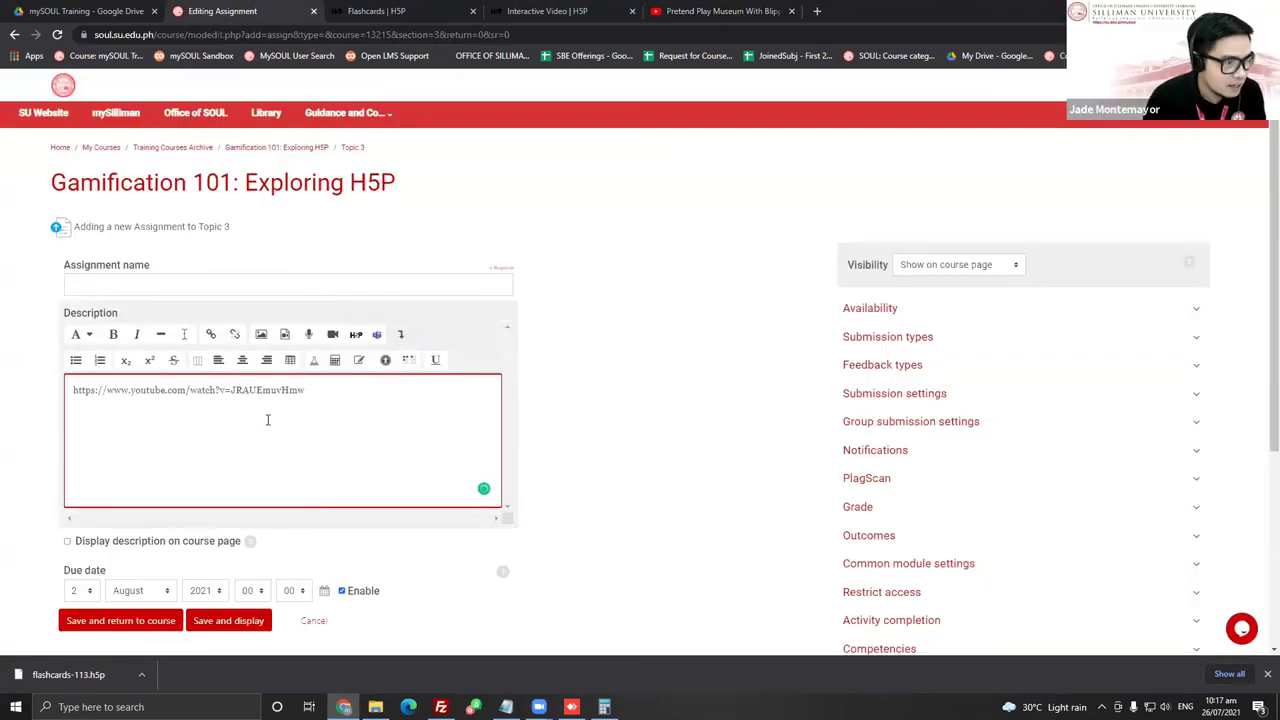
key("Return")
key("Return")
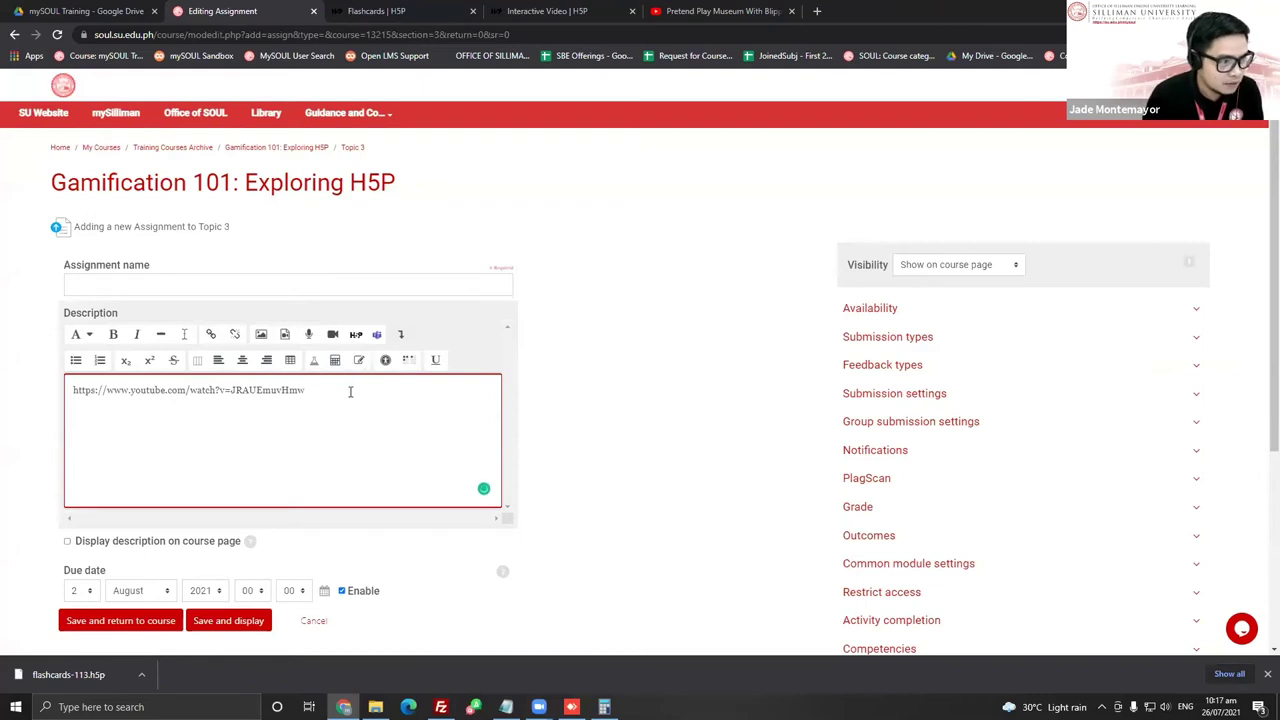
key("Return")
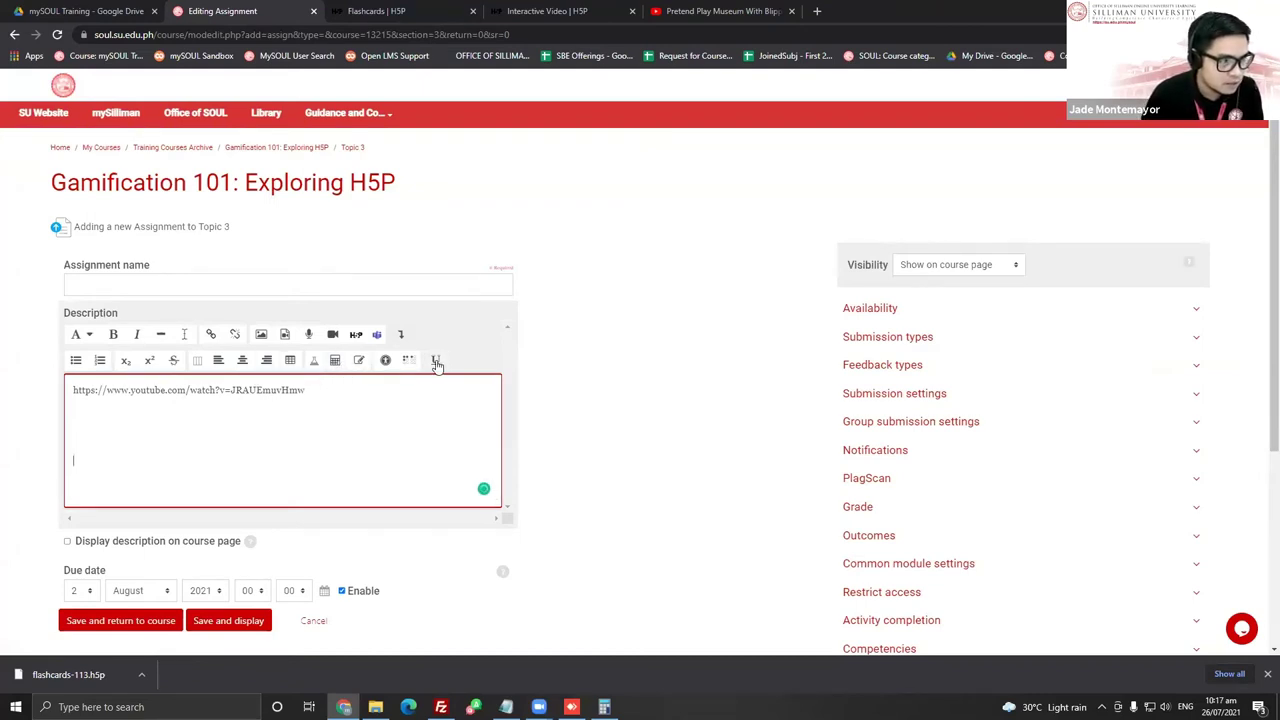
Add a bulleted list with the items Question1 and Question2 below the video link in the description
left_click(75, 360)
type("ds")
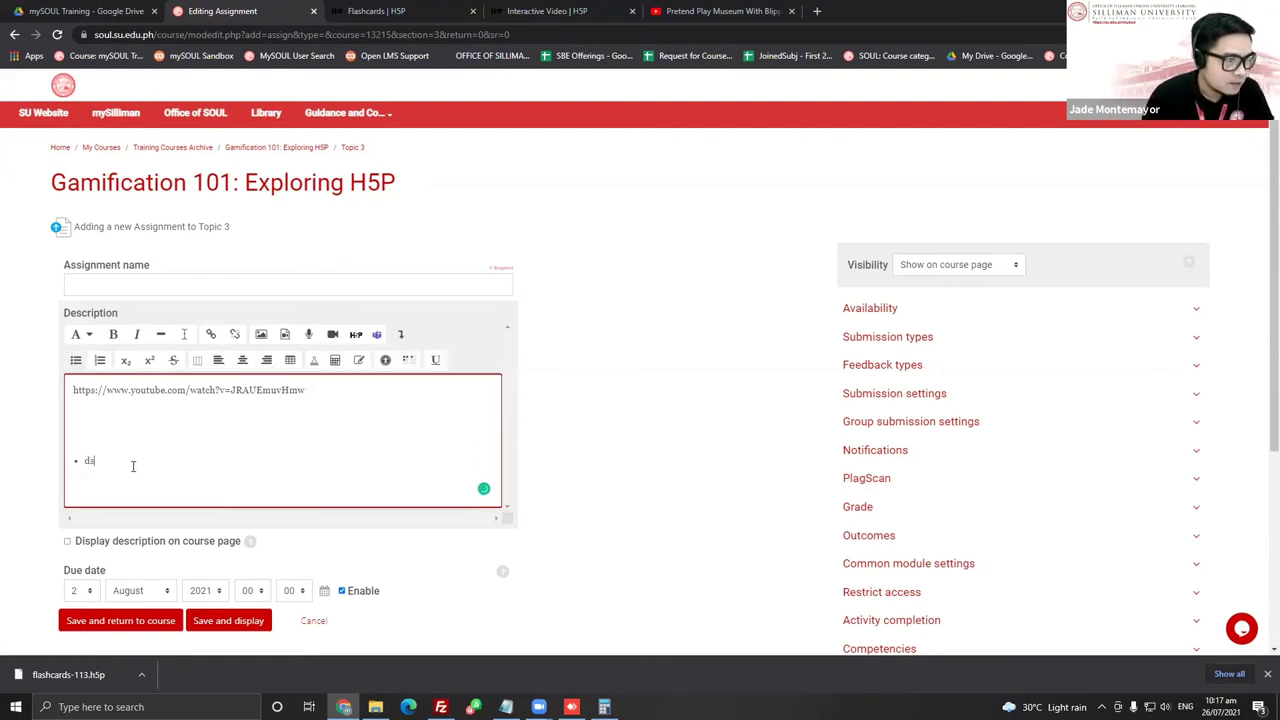
type("questio")
key("BackSpace")
key("BackSpace")
key("BackSpace")
key("BackSpace")
key("BackSpace")
key("BackSpace")
key("BackSpace")
key("BackSpace")
type("Questions")
key("Return")
type("Question2")
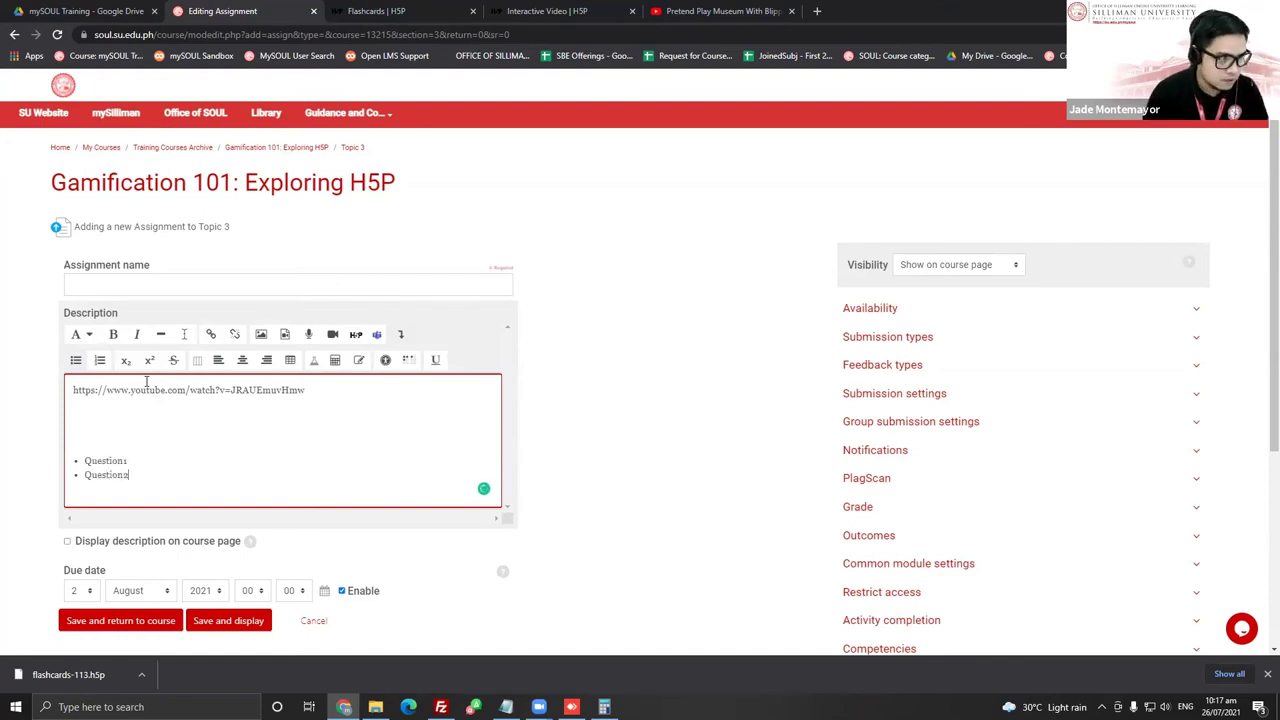
Name the assignment Sample Assignment and save it, returning to the course
scroll(285, 421, "down", 2)
left_click(174, 490)
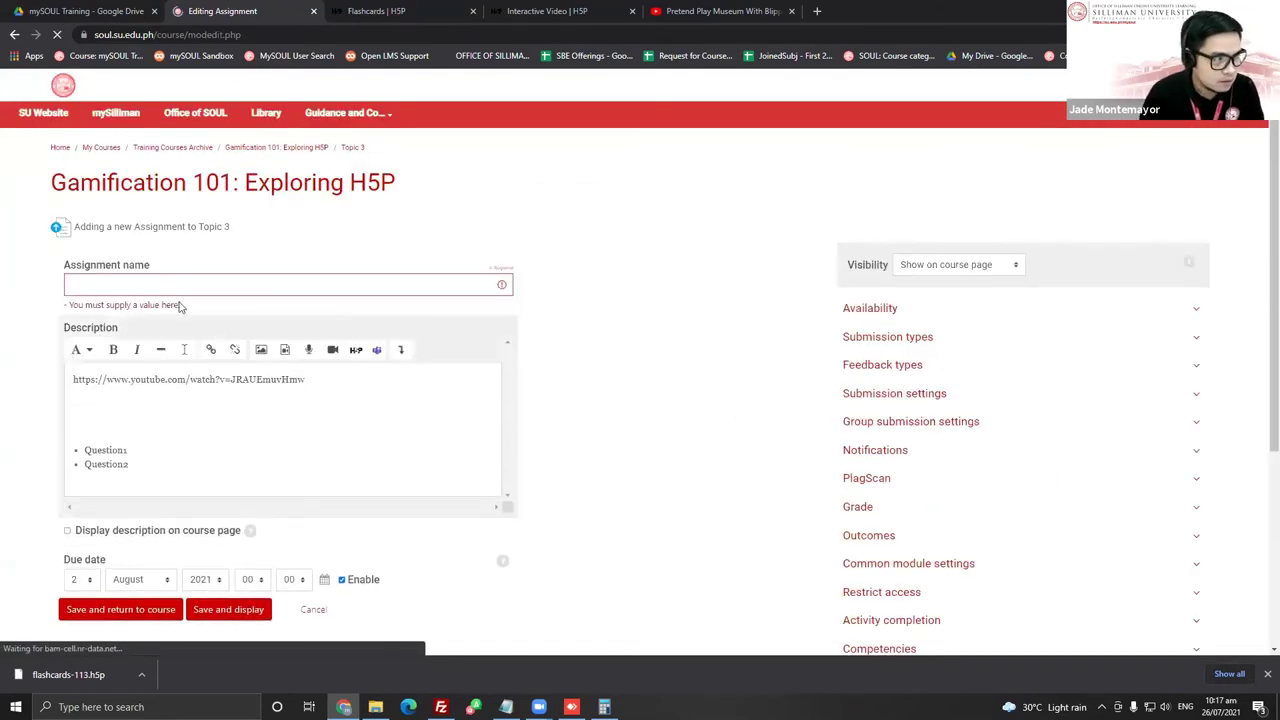
left_click(178, 283)
type("Sample Assi")
key("BackSpace")
type("ig")
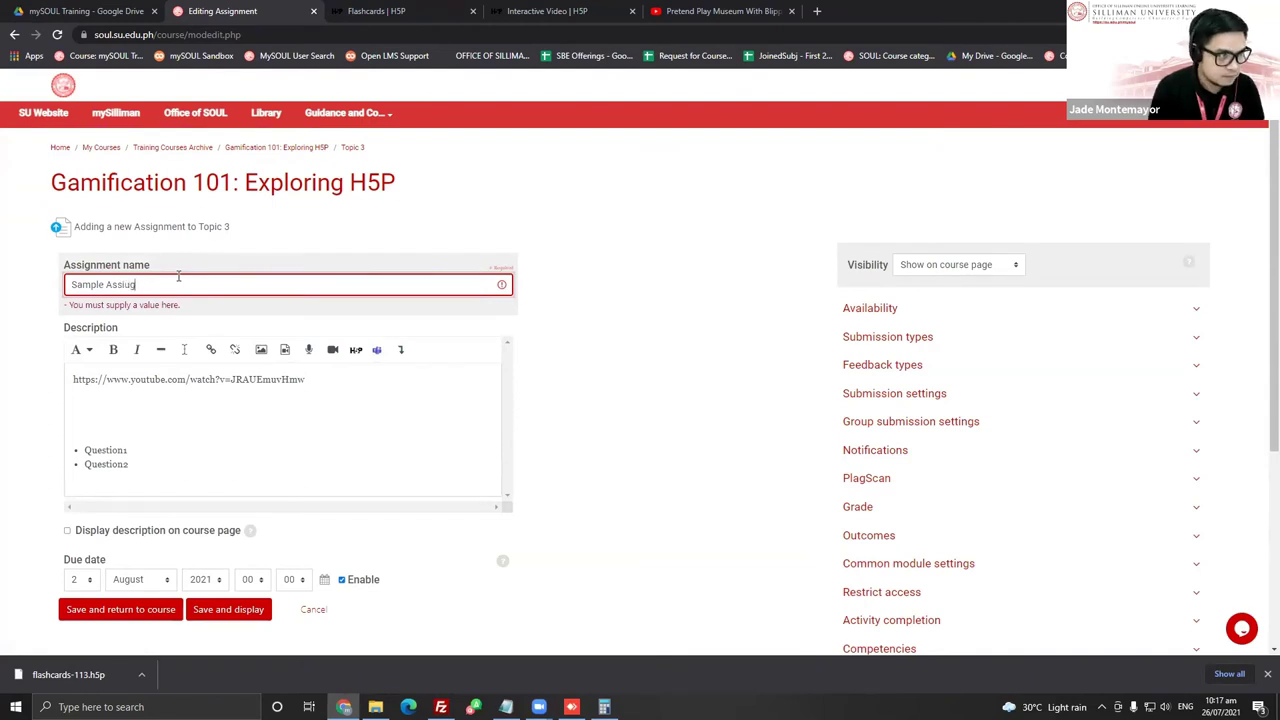
type("nment")
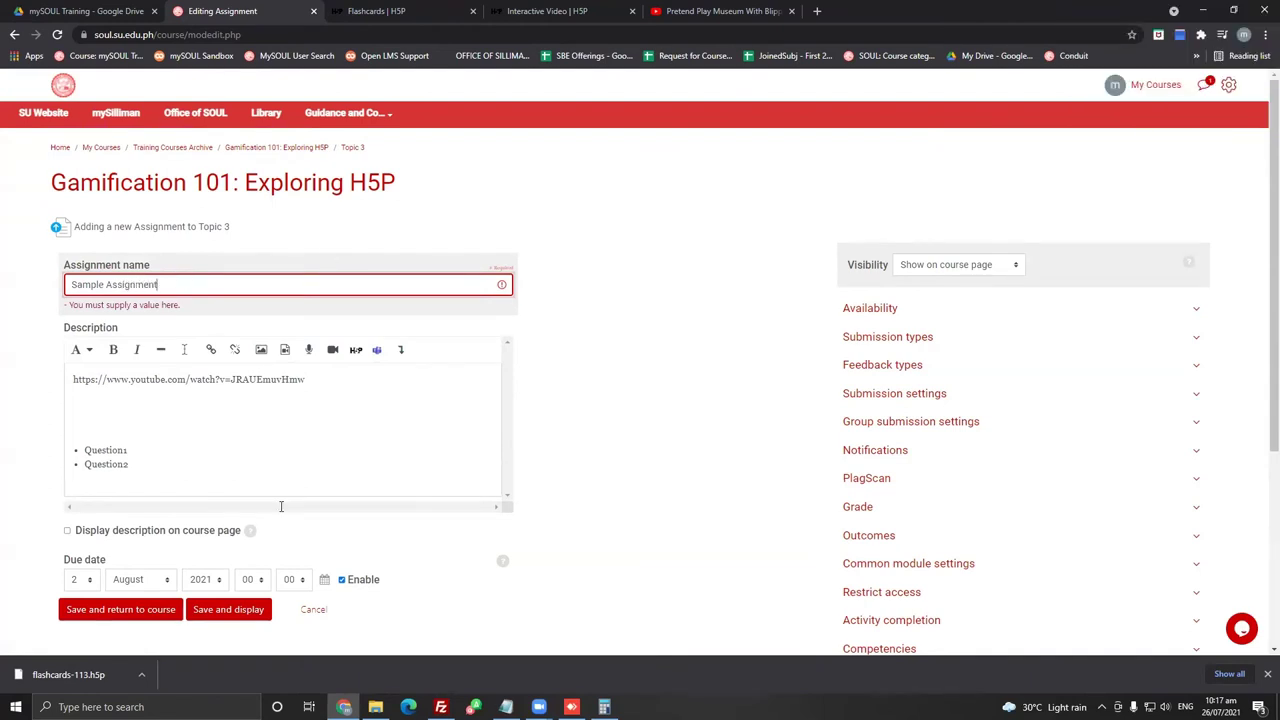
left_click(120, 609)
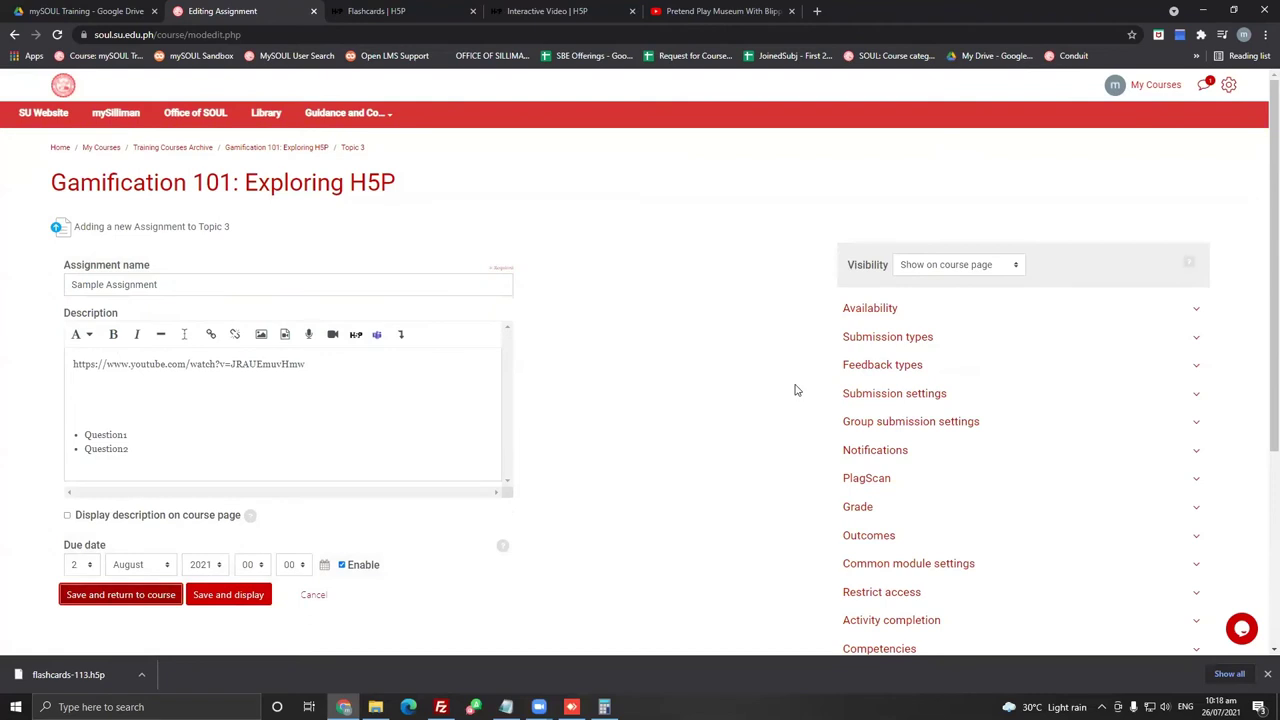
left_click(121, 596)
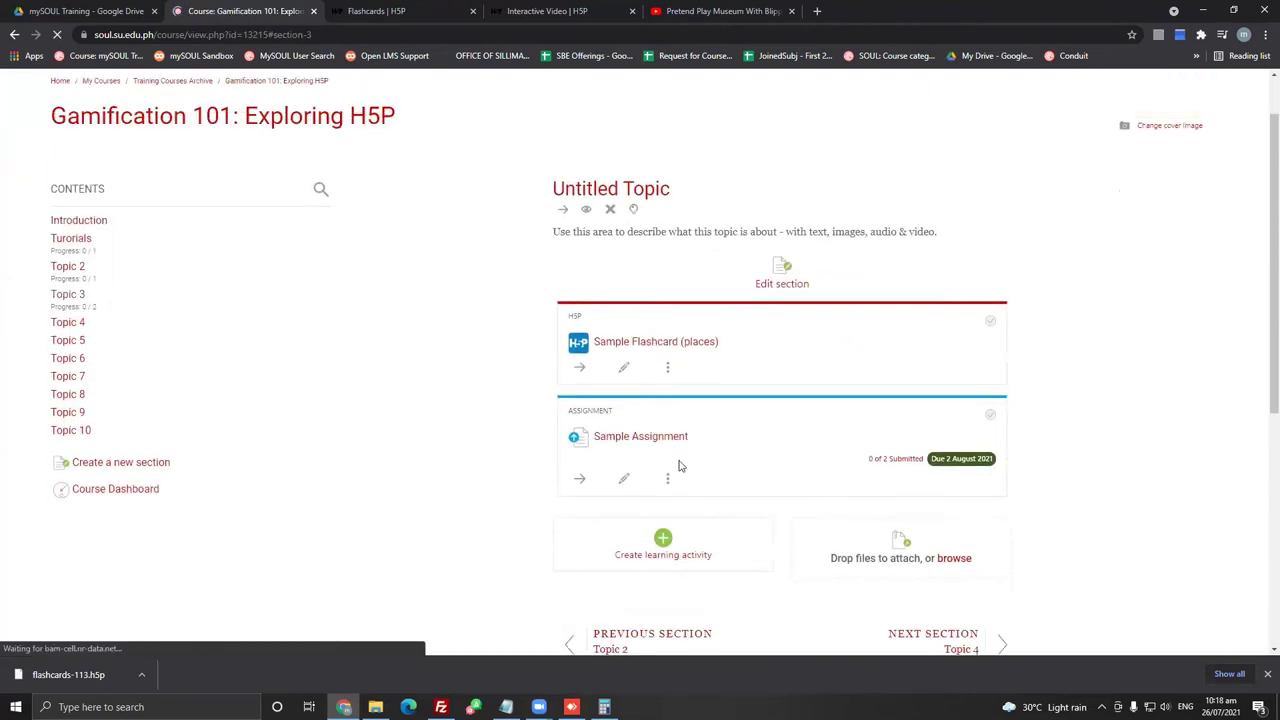
Review the embedded video and the bulleted questions on the Sample Assignment page, and go back to the course
left_click(675, 436)
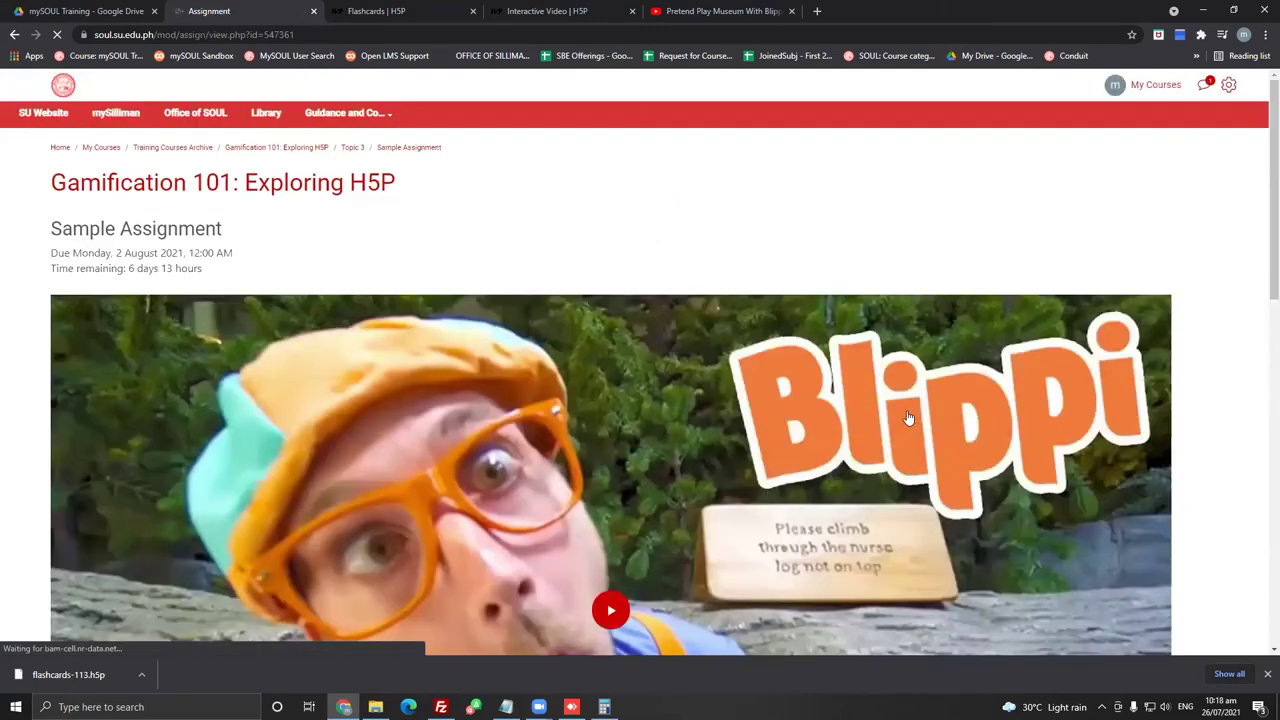
scroll(905, 430, "down", 2)
scroll(480, 423, "down", 2)
scroll(300, 300, "up", 5)
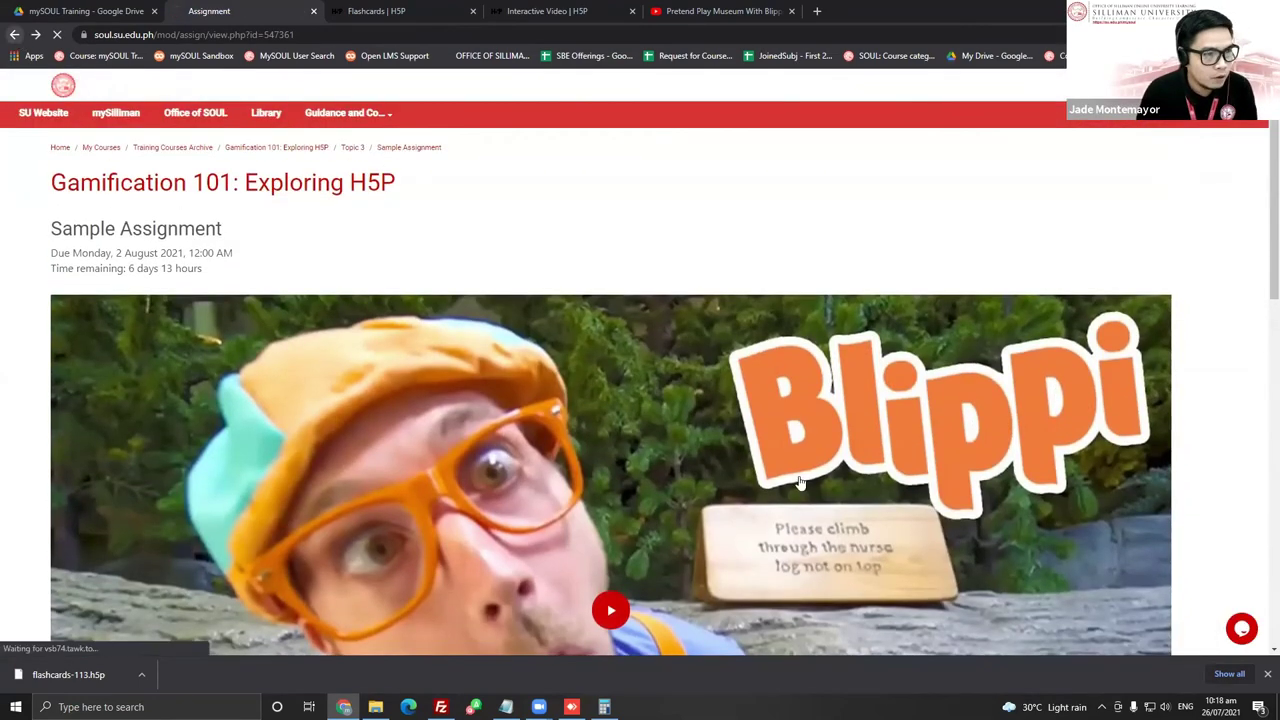
left_click(16, 37)
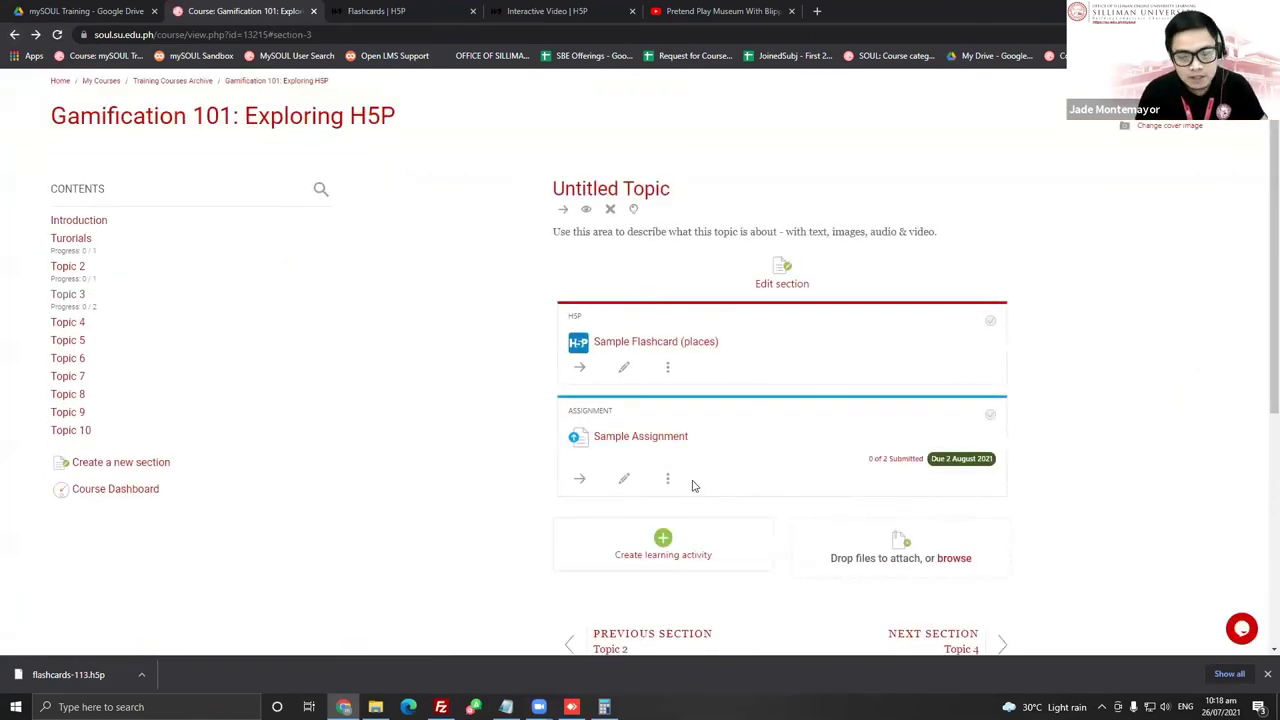
left_click(660, 447)
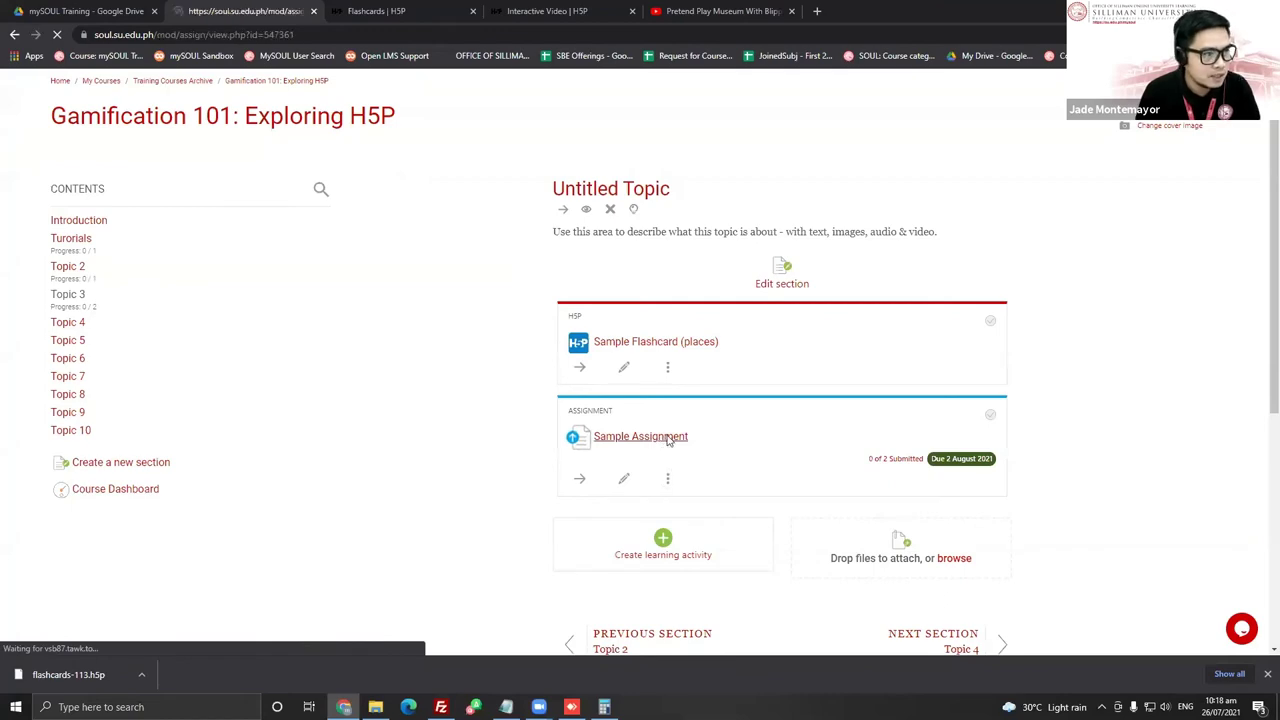
scroll(656, 470, "down", 2)
scroll(657, 462, "down", 6)
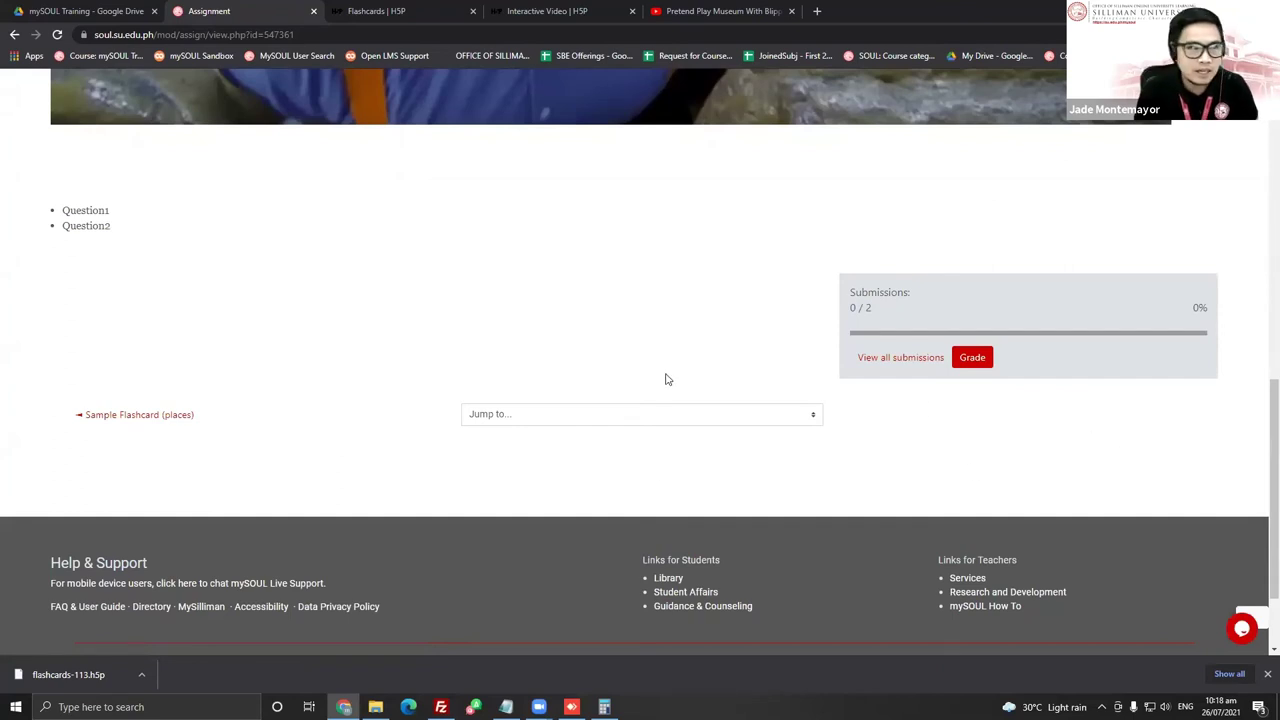
scroll(671, 374, "up", 1)
key("alt+Left")
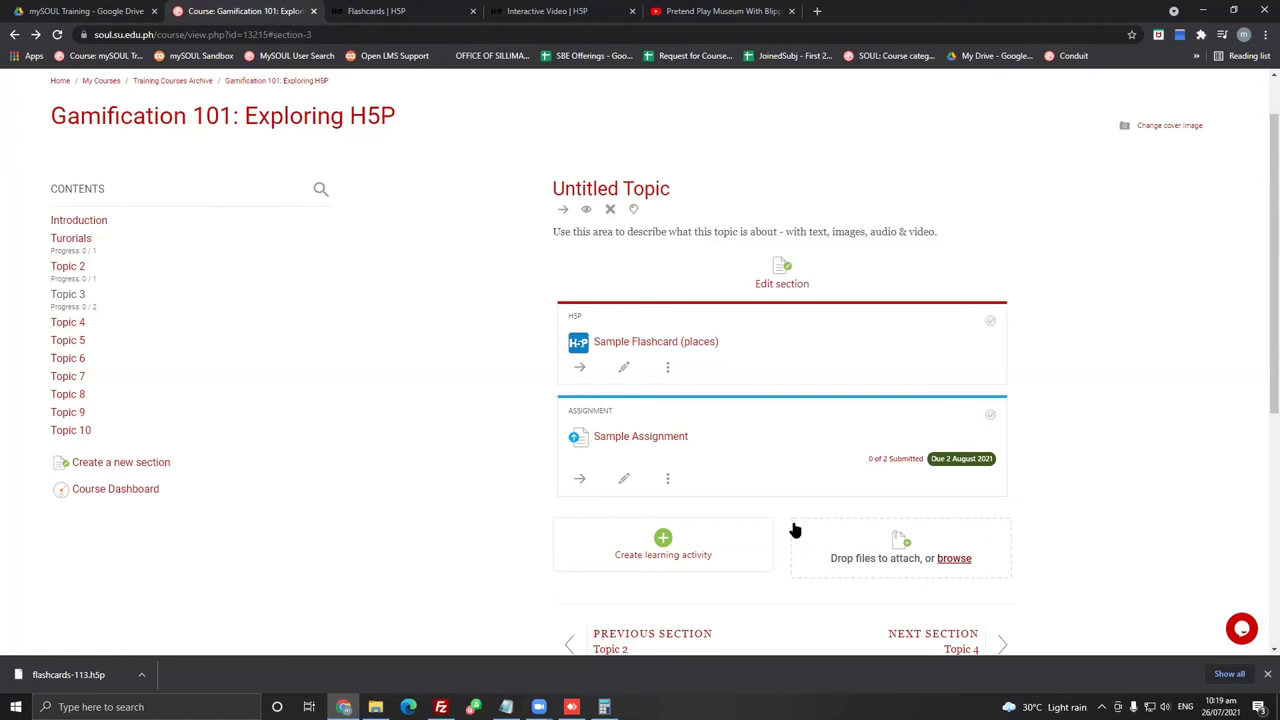
Open the Sample Assignment for editing, copy the YouTube link in its description and delete it there
left_click(624, 479)
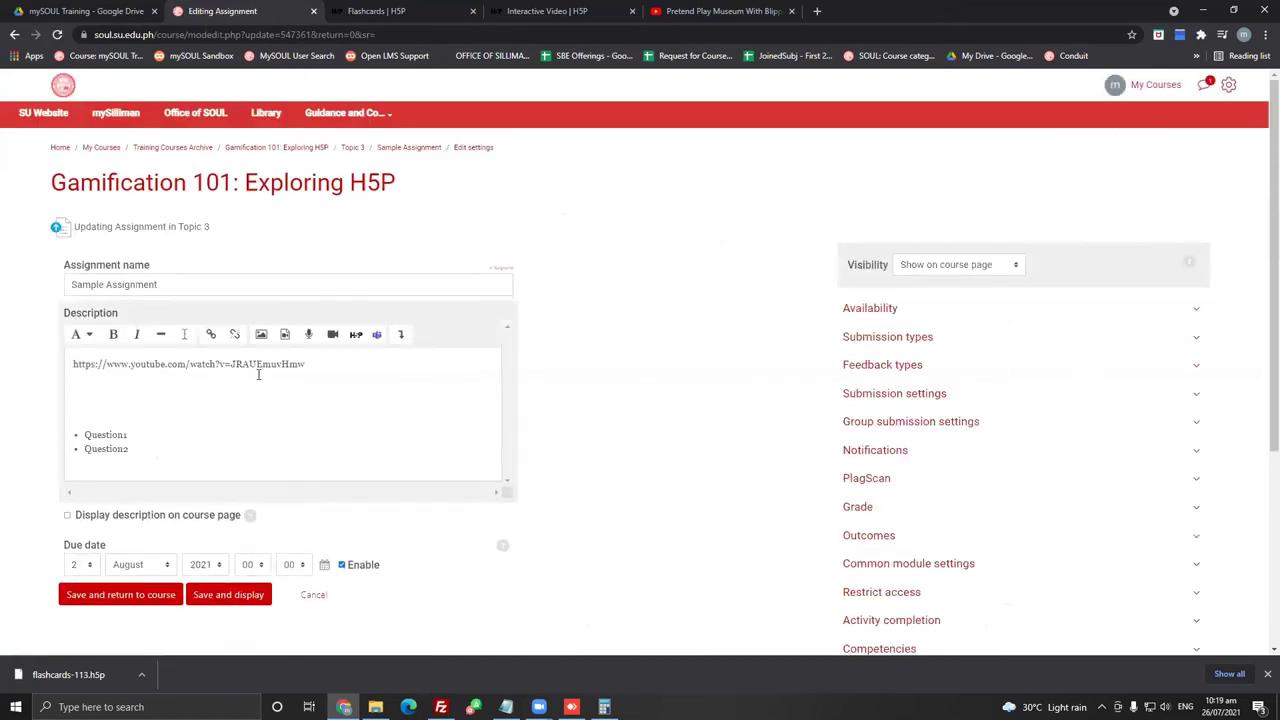
left_click_drag(313, 362, 65, 357)
key("ctrl+c")
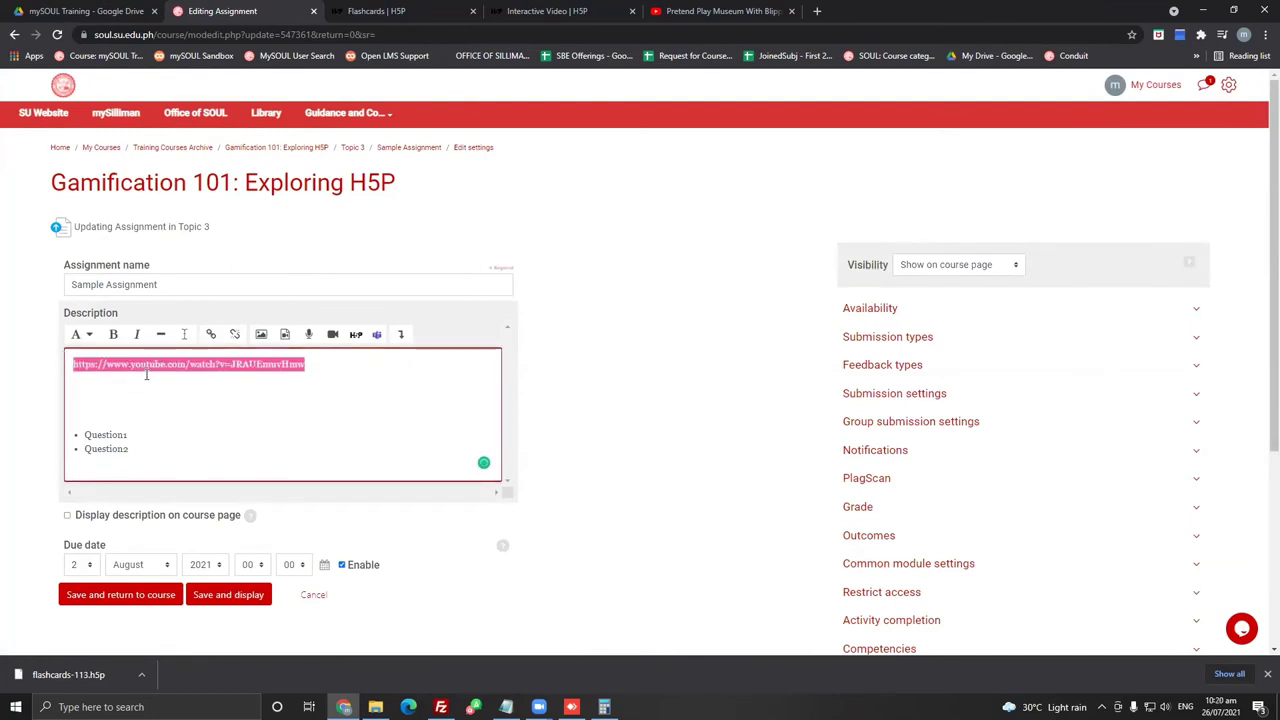
key("BackSpace")
Insert a two-column grid in the description, replace the Column 2 text with the copied YouTube link, and save the assignment
left_click(400, 334)
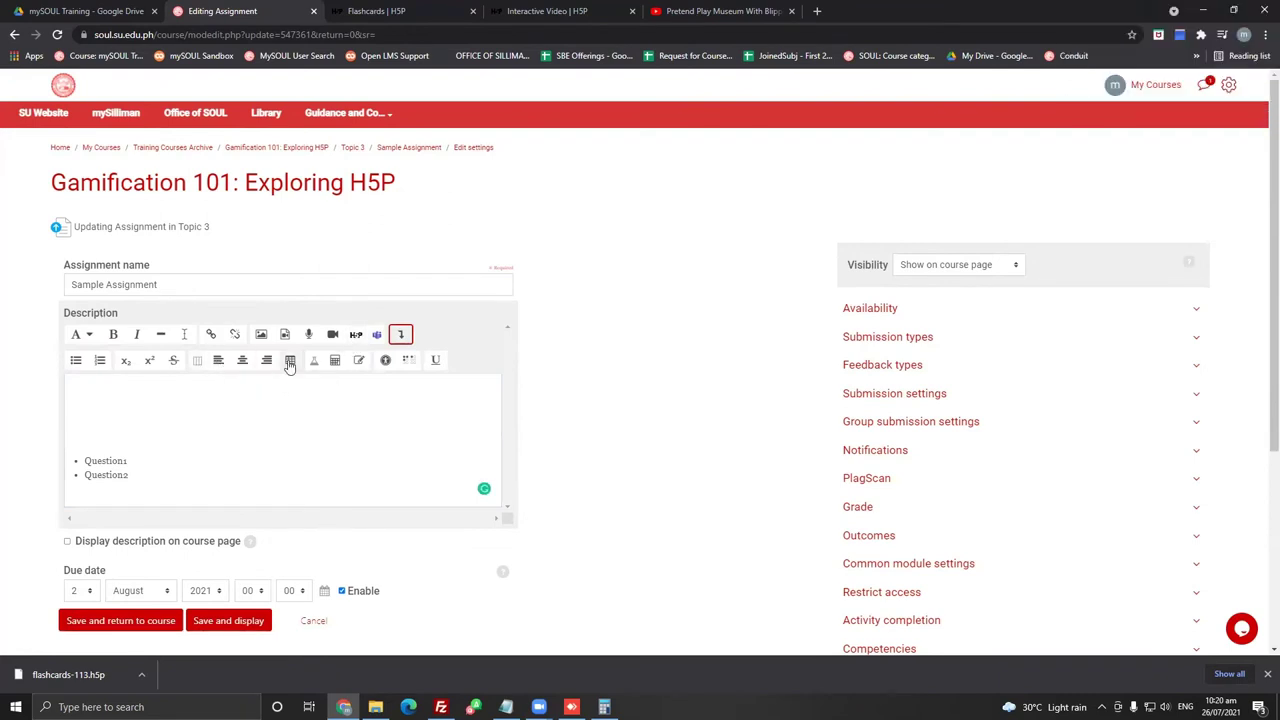
left_click(197, 362)
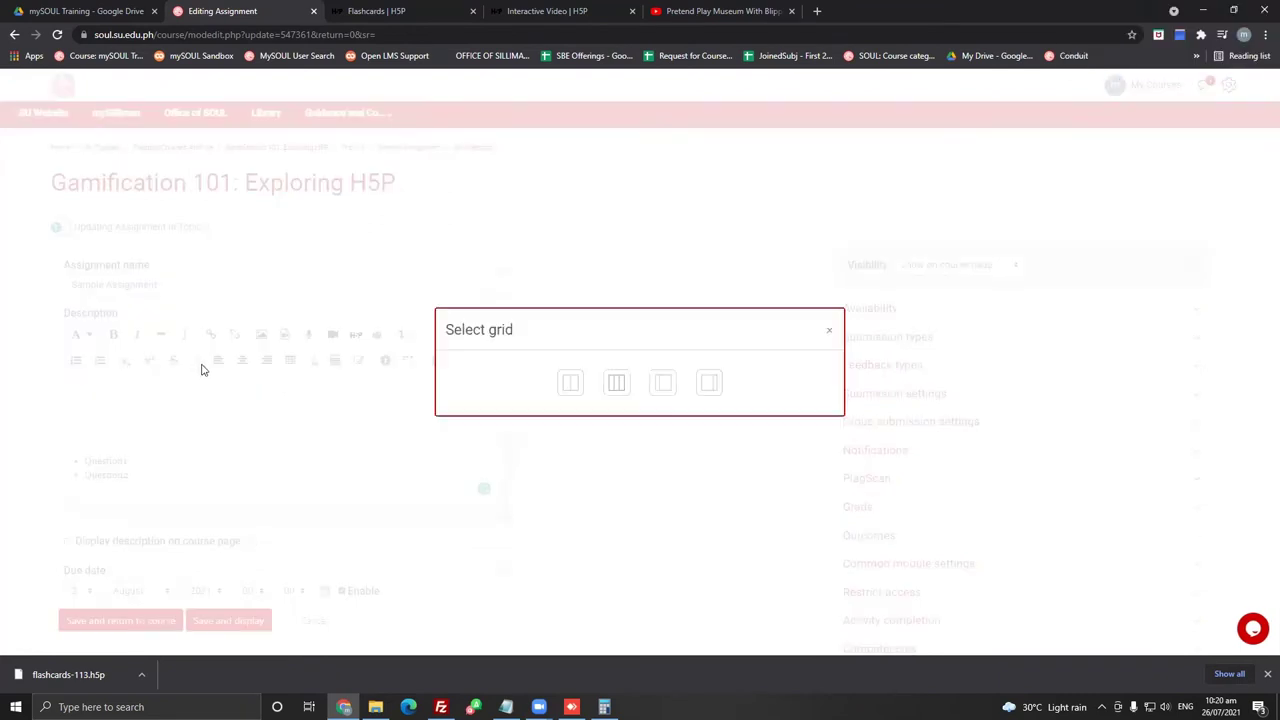
left_click(570, 383)
left_click_drag(217, 414, 72, 411)
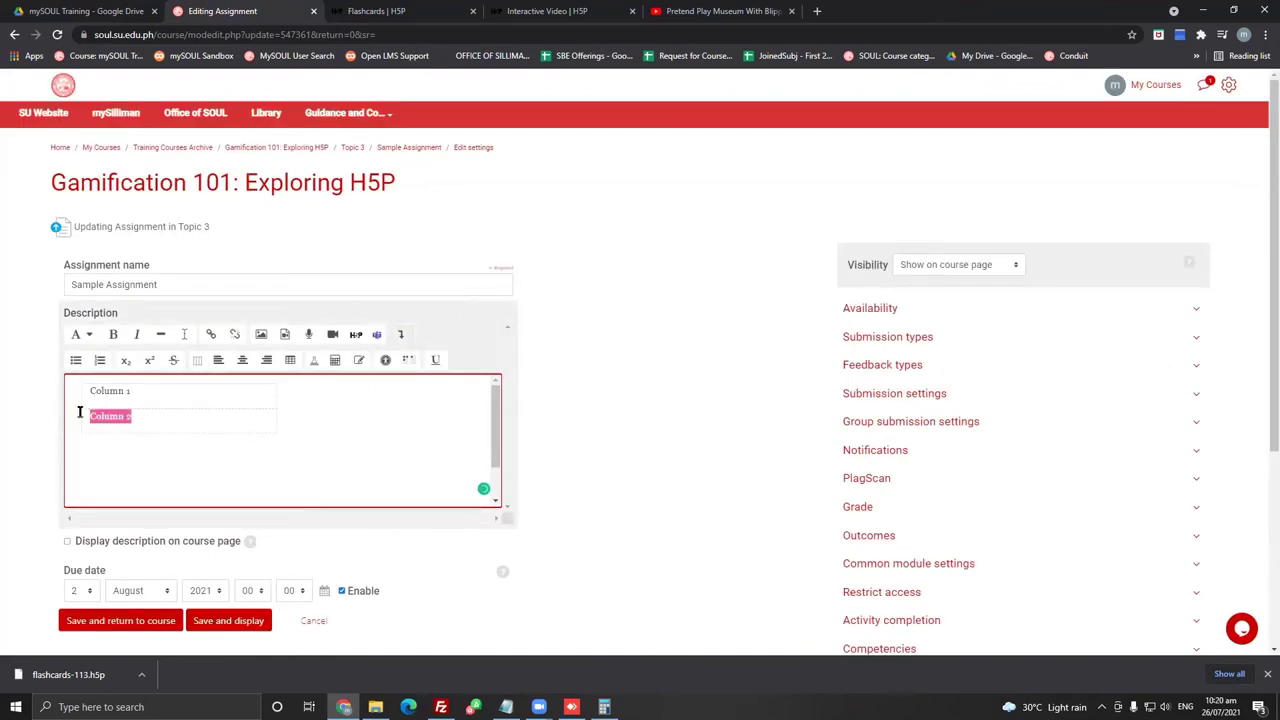
key("ctrl+v")
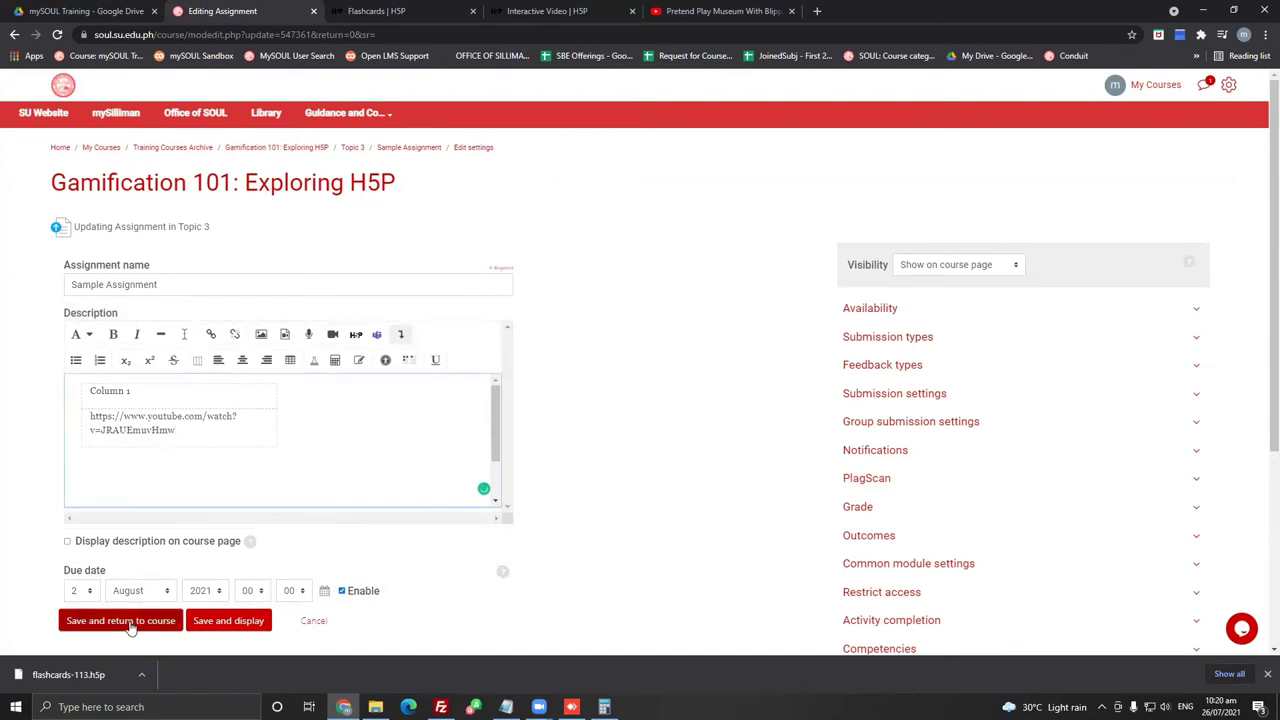
left_click(120, 620)
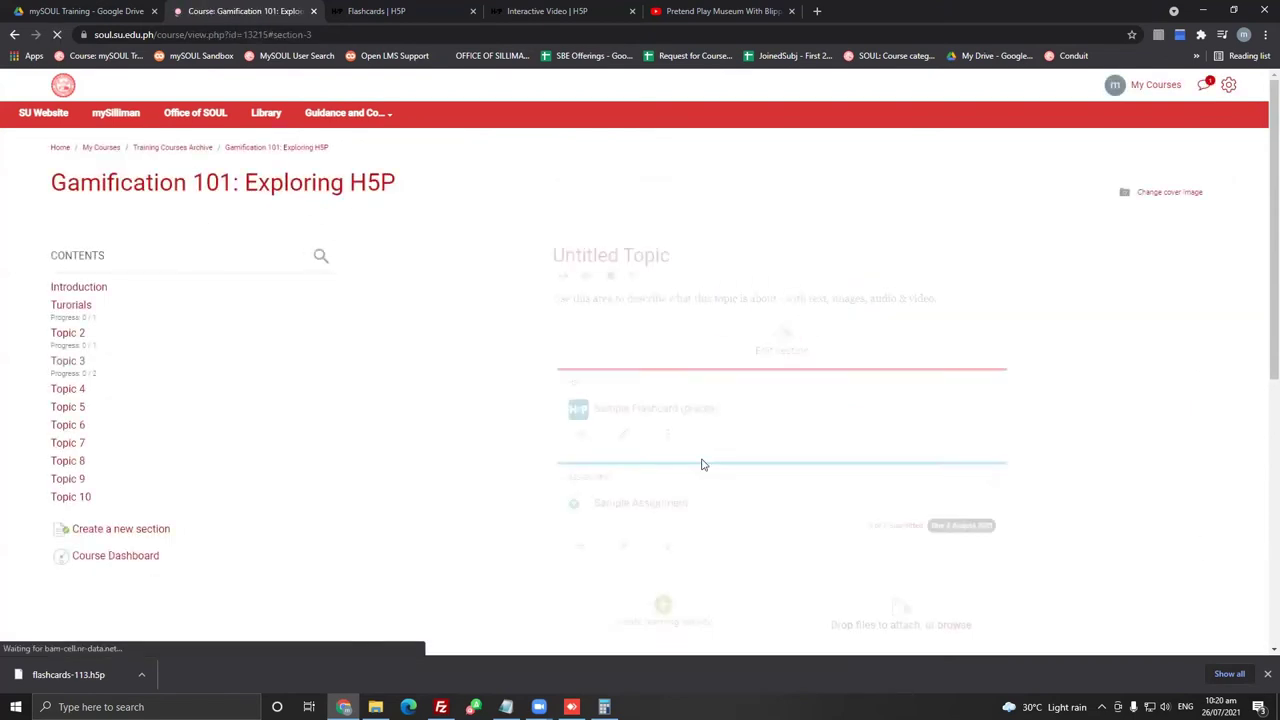
Check the embedded video's column layout on the Sample Assignment page and go back to the course
scroll(443, 423, "down", 2)
scroll(227, 240, "up", 2)
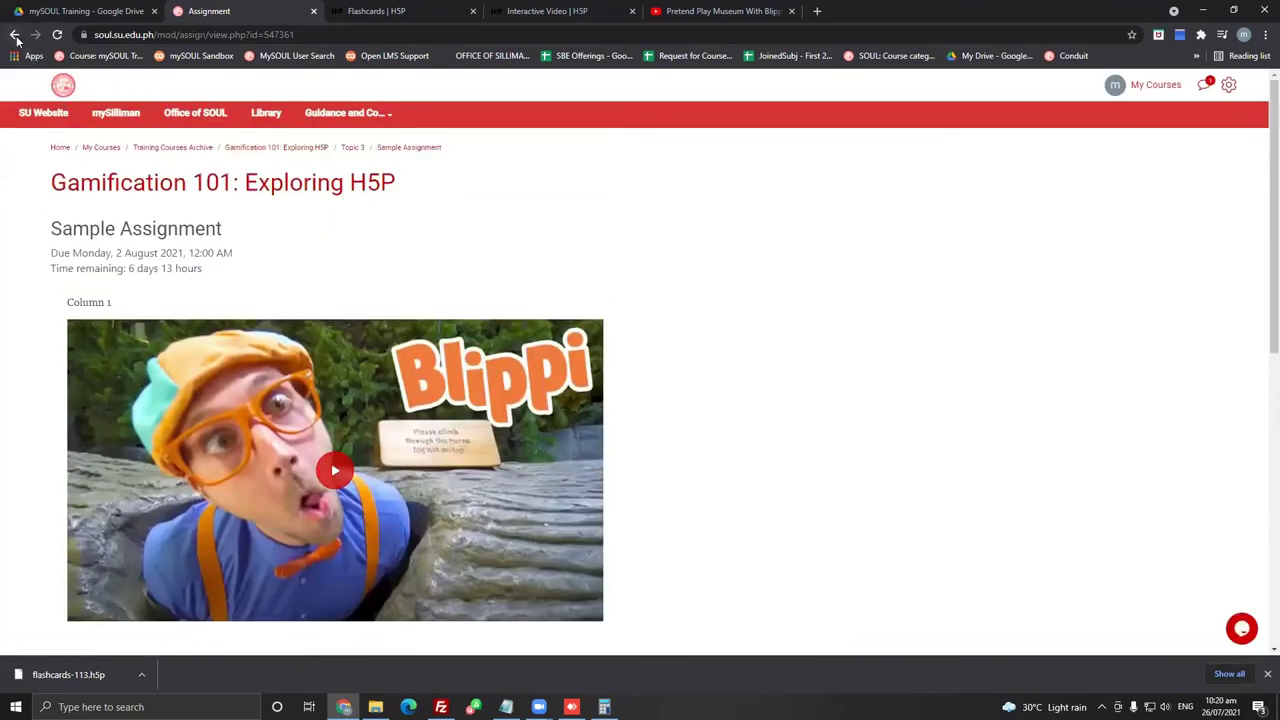
left_click(14, 34)
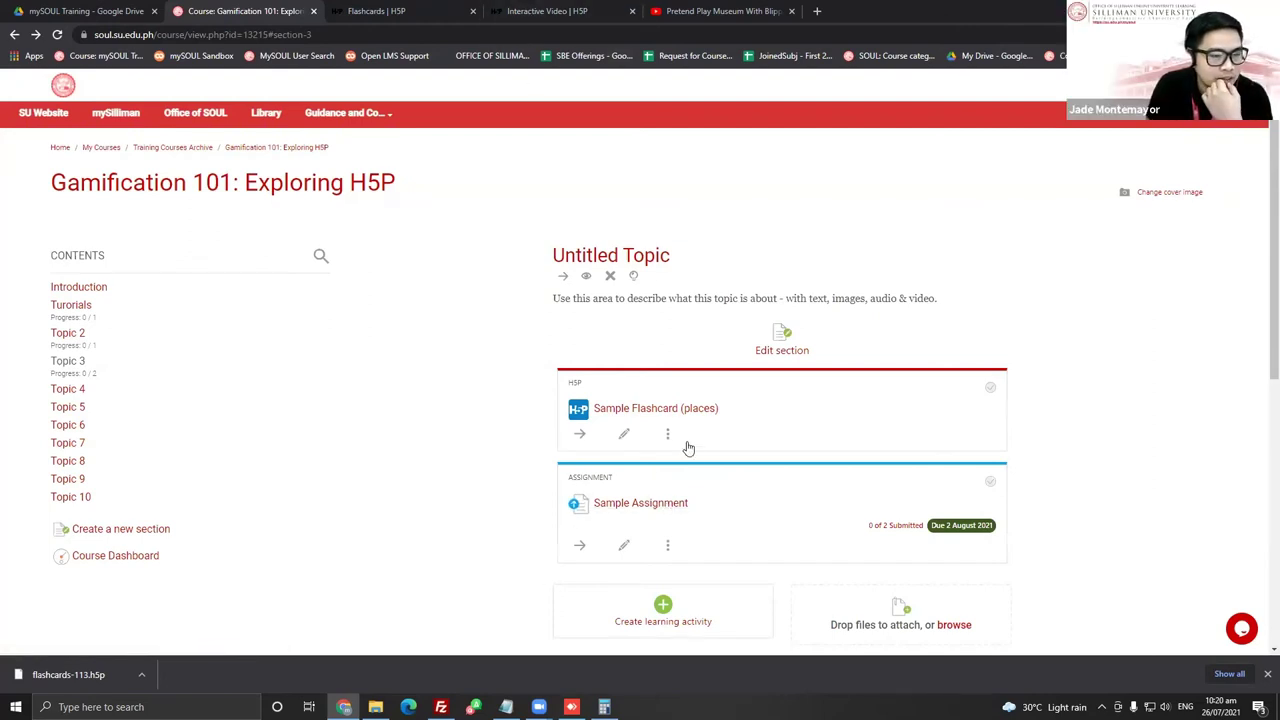
Delete the Sample Assignment from the course topic and confirm the deletion
left_click(668, 545)
left_click(676, 566)
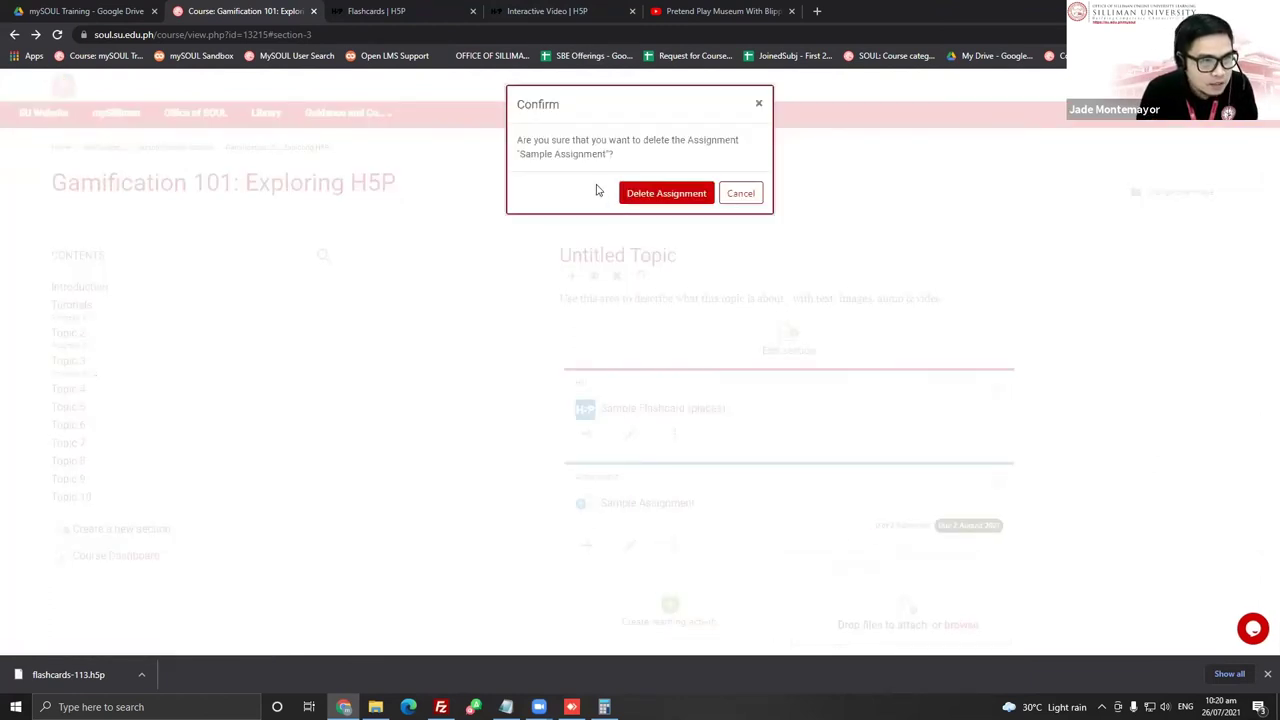
left_click(680, 194)
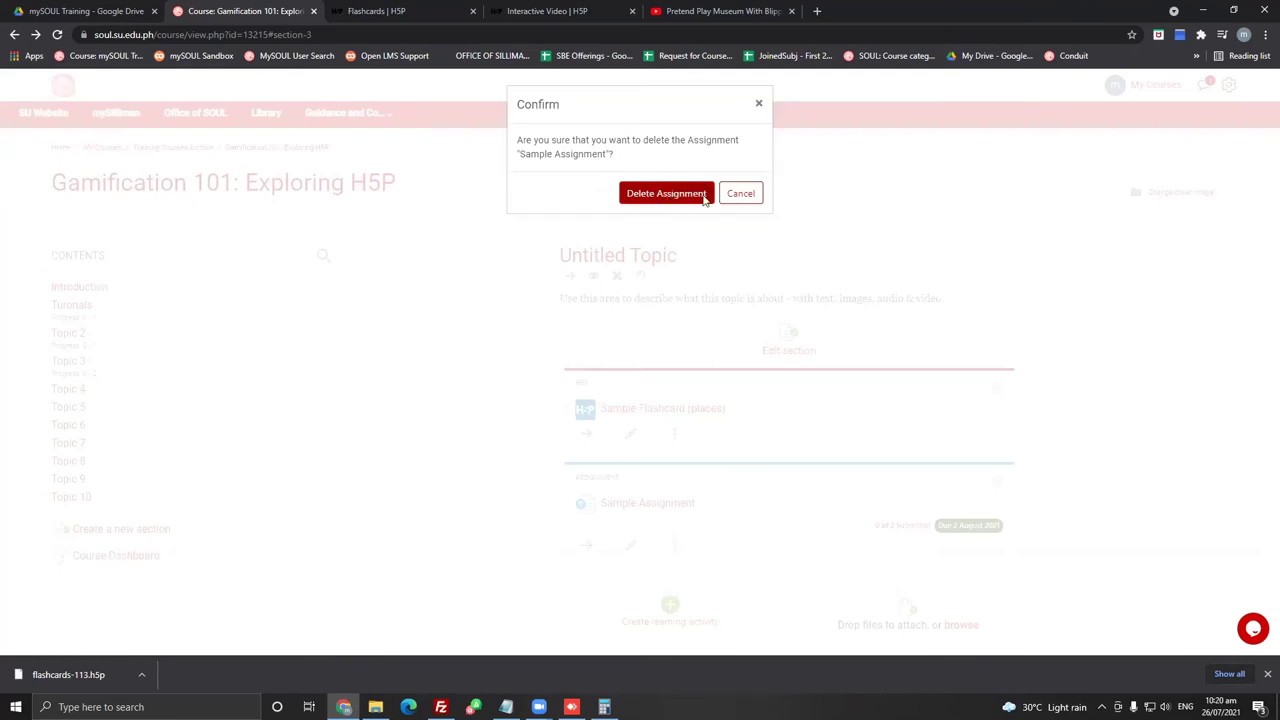
Start a new H5P activity in Topic 3 and name it Sample Video
left_click(663, 503)
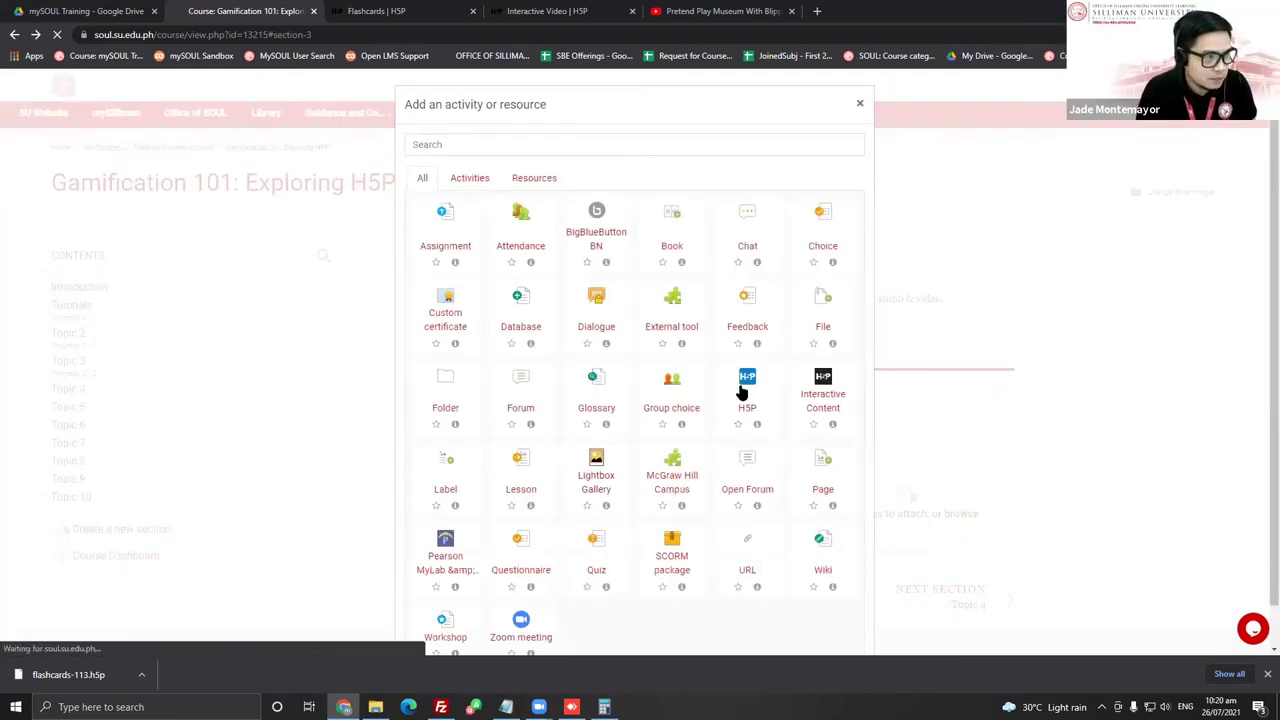
left_click(737, 389)
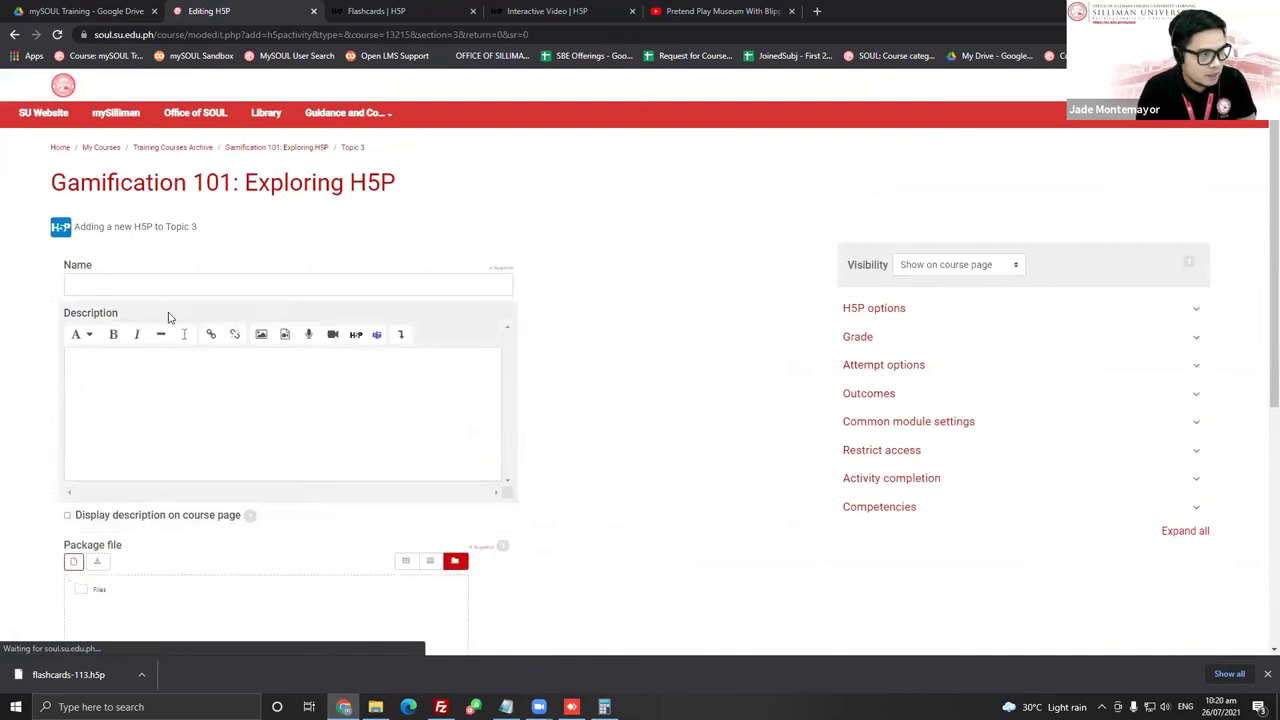
left_click(182, 287)
type("Sample Video")
Fill the activity's description with placeholder text that repeats the word Description many times
left_click(197, 372)
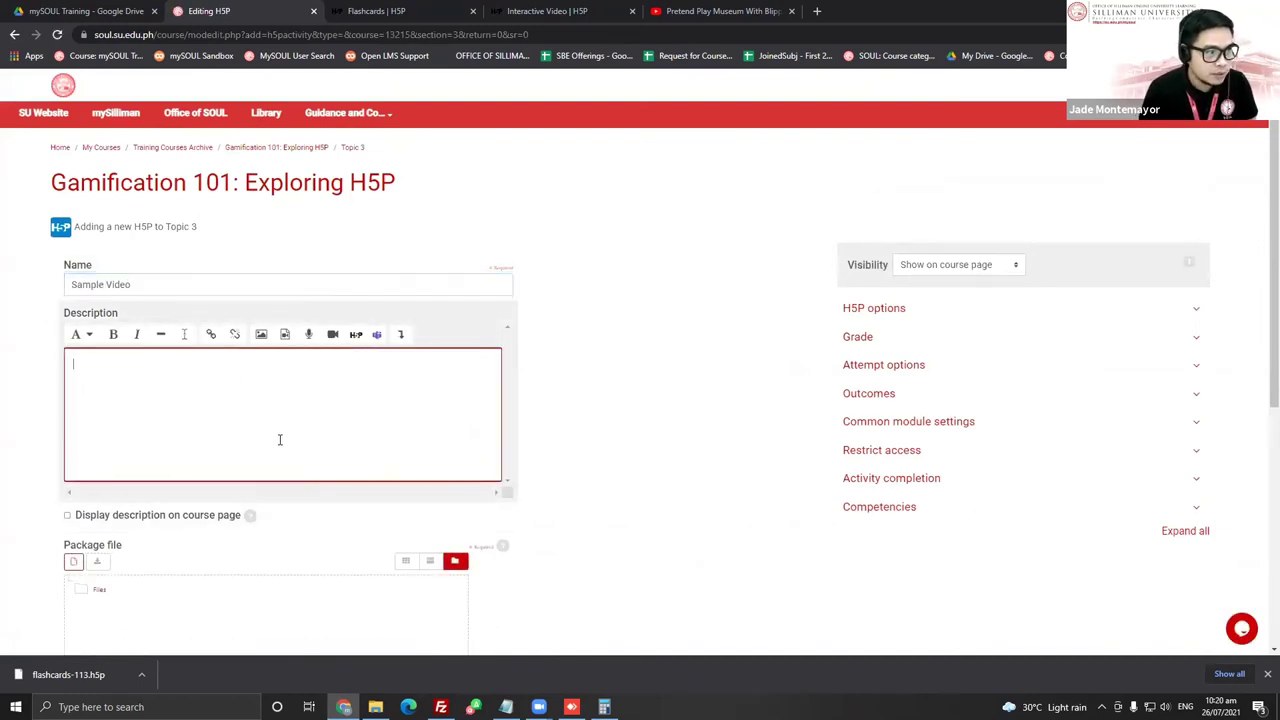
type("Desc")
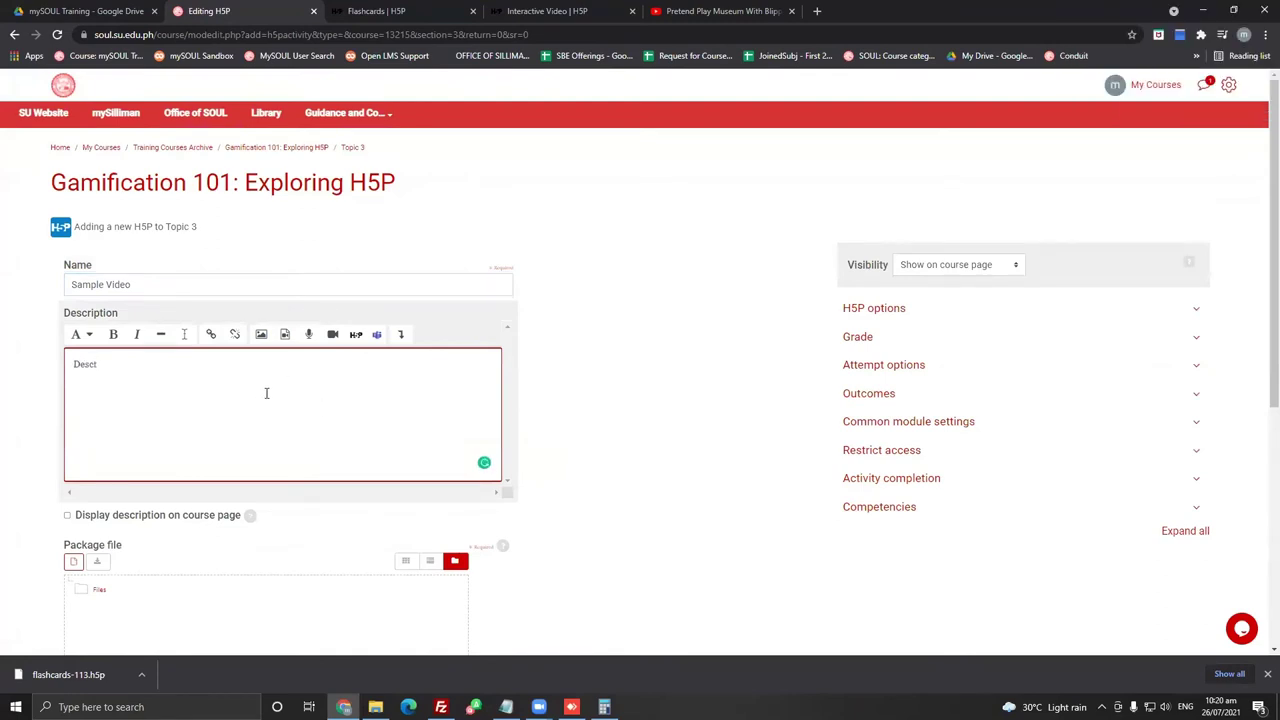
type("rp")
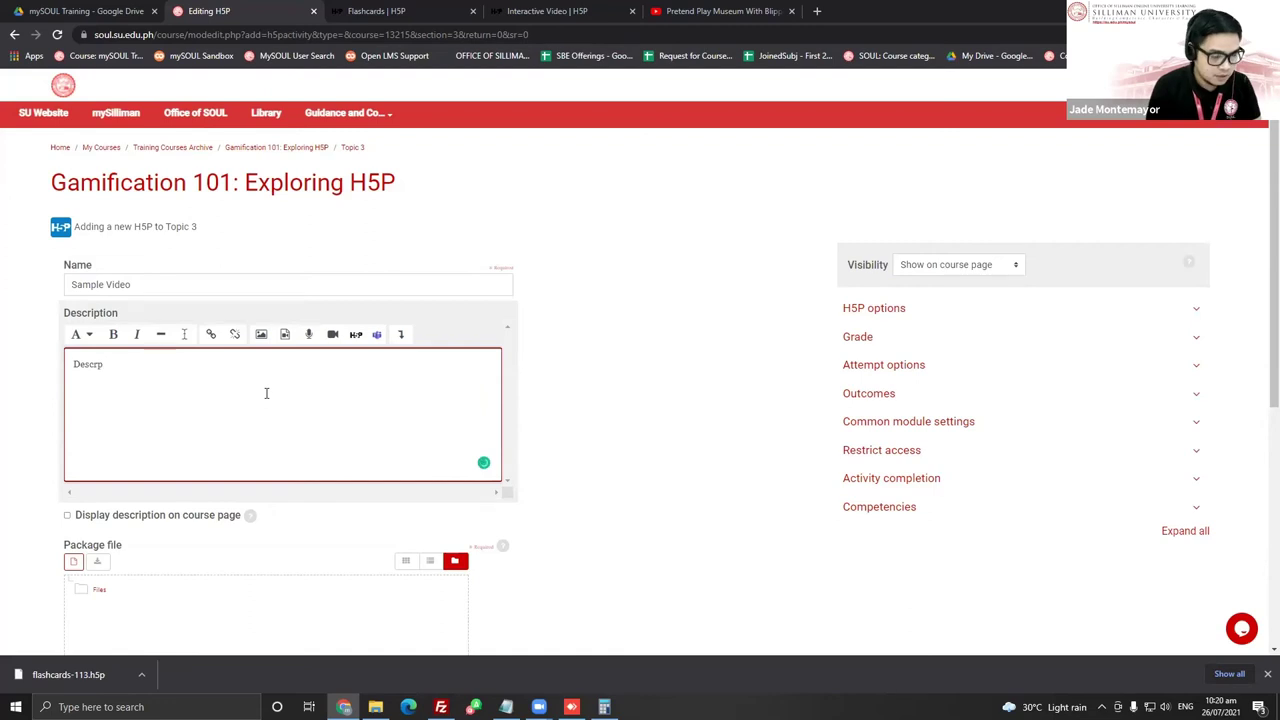
key("BackSpace")
type("iption")
left_click_drag(266, 393, 3, 366)
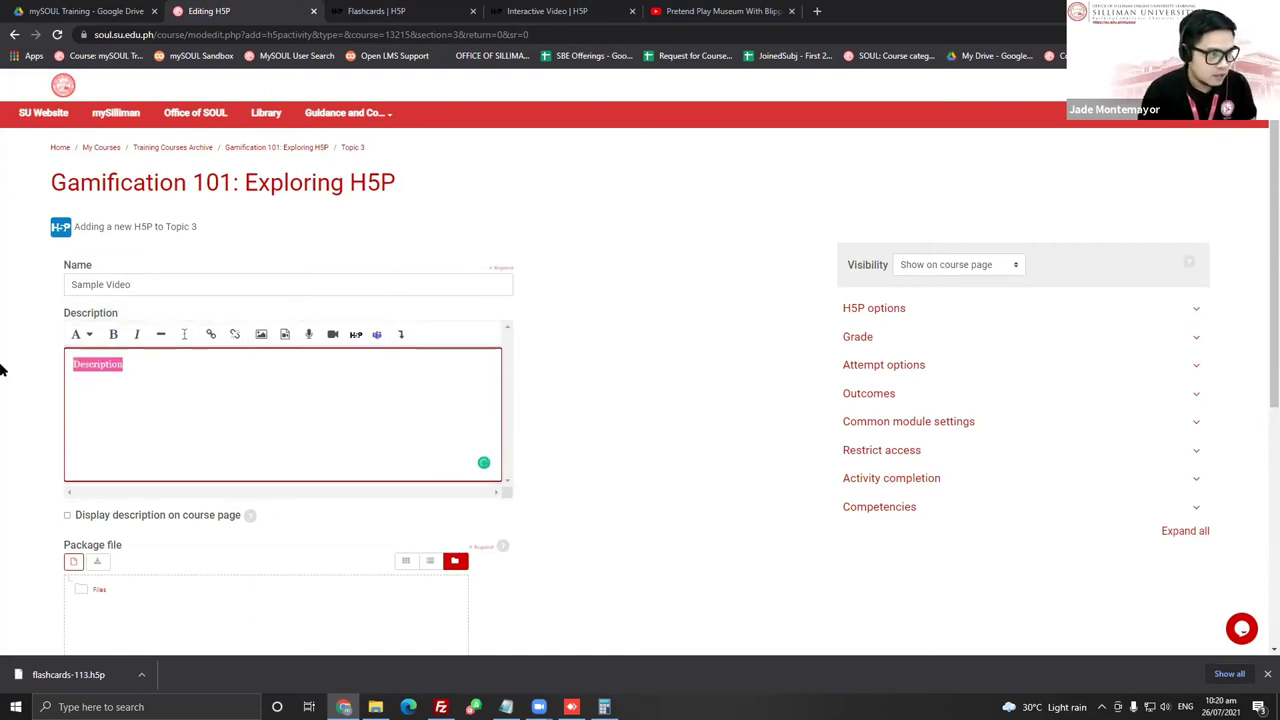
key("ctrl+c")
key("ctrl+v")
key("ctrl+v")
key("ctrl+v")
key("ctrl+v")
key("ctrl+v")
key("ctrl+v")
key("ctrl+v")
left_click_drag(386, 366, 0, 371)
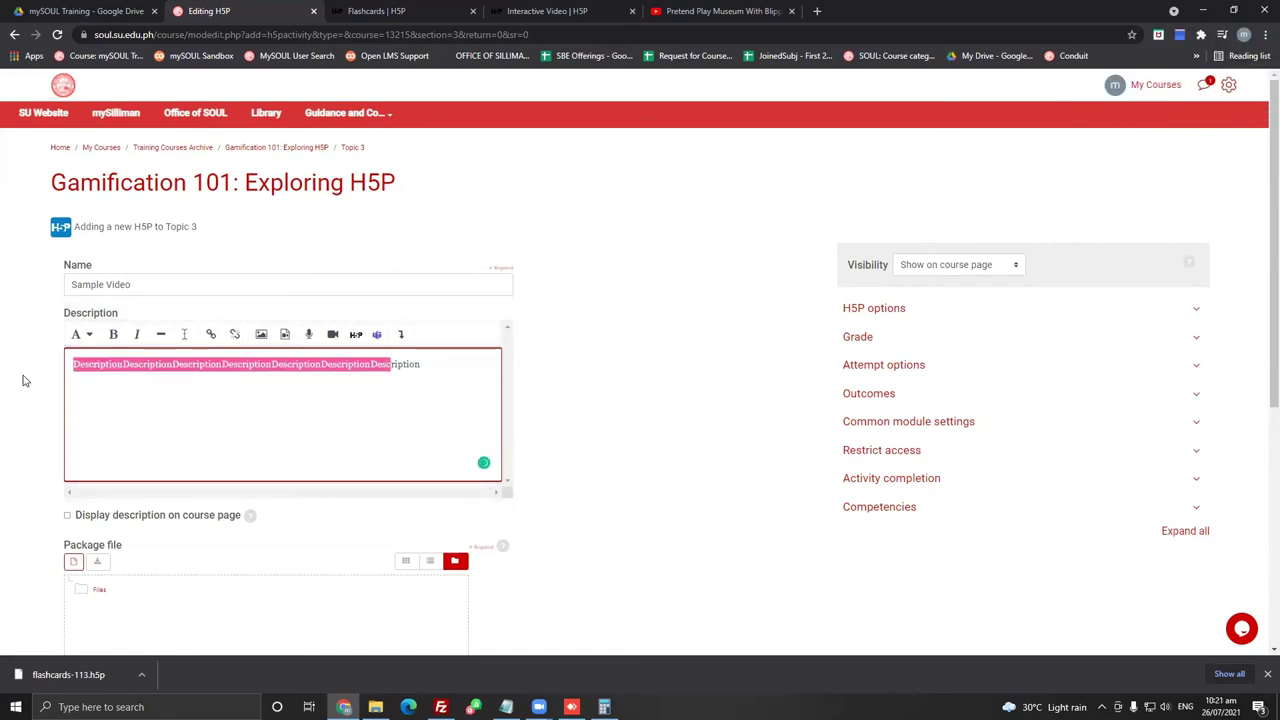
key("ctrl+c")
key("ctrl+v")
key("ctrl+v")
key("ctrl+v")
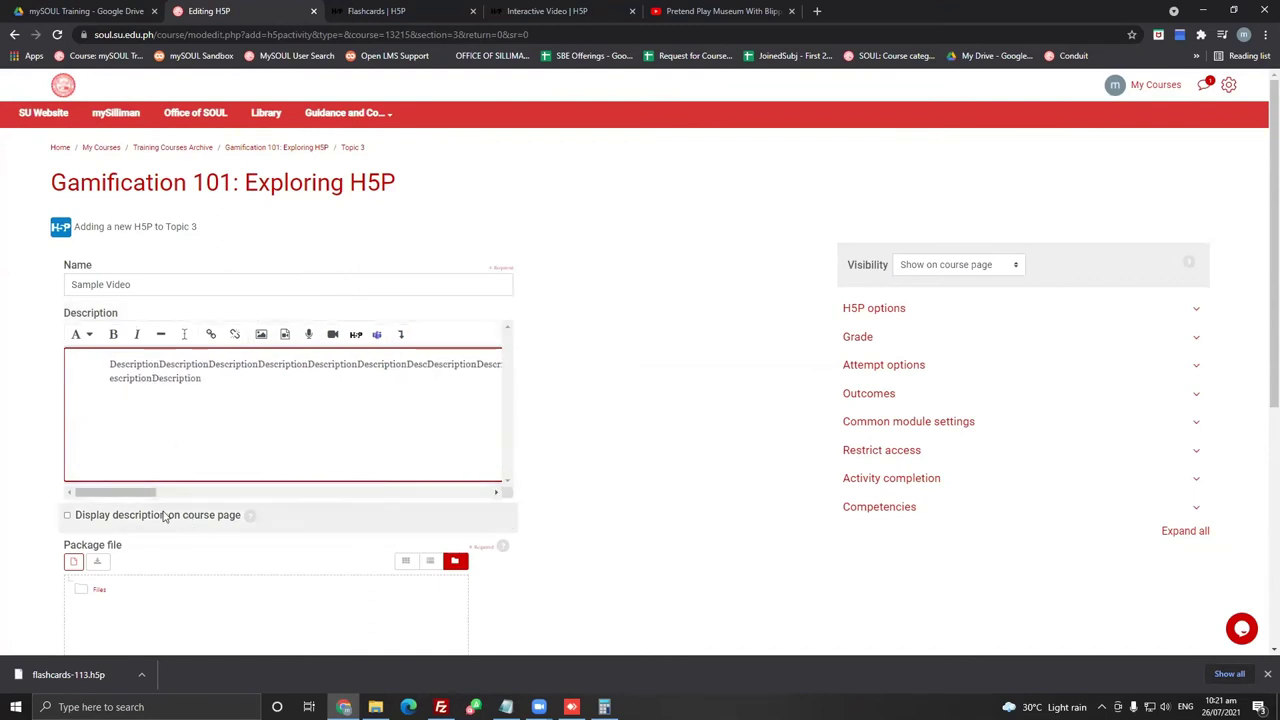
Switch to the H5P site, open the Interactive Video content type and download the Smoothie example as an H5P file
scroll(326, 466, "down", 2)
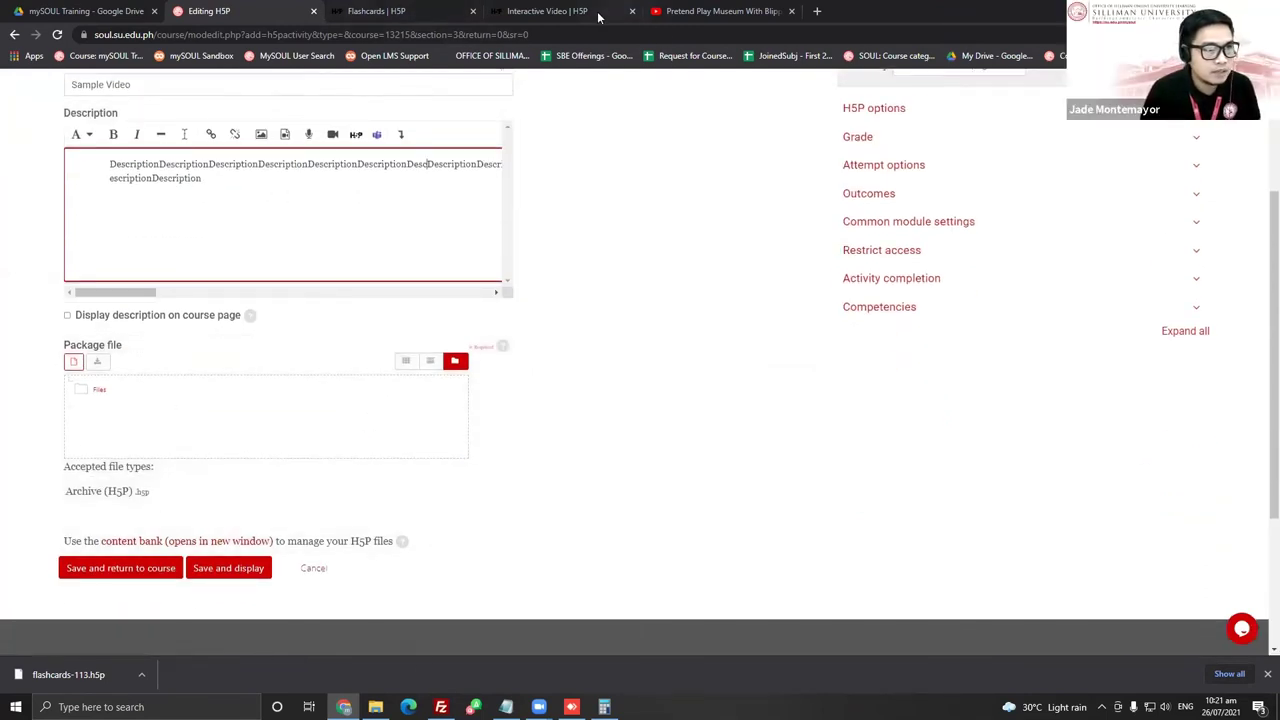
left_click(432, 10)
scroll(556, 283, "up", 4)
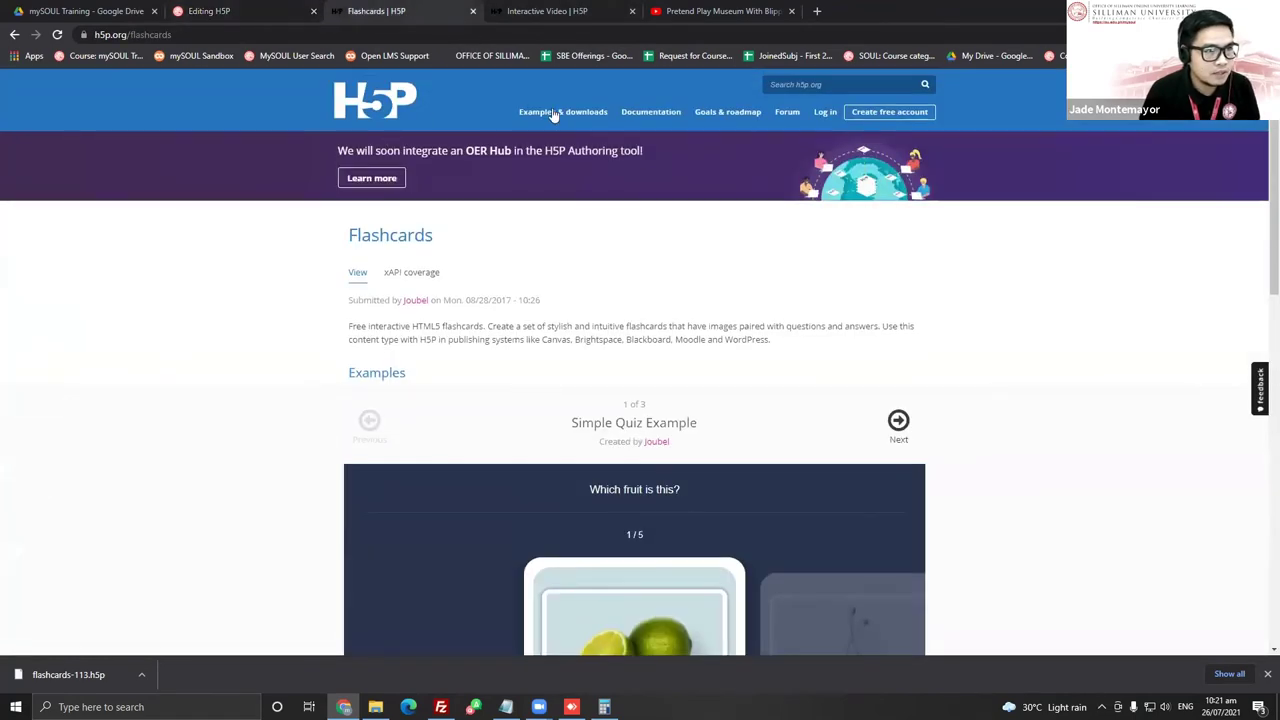
left_click(560, 114)
left_click(440, 480)
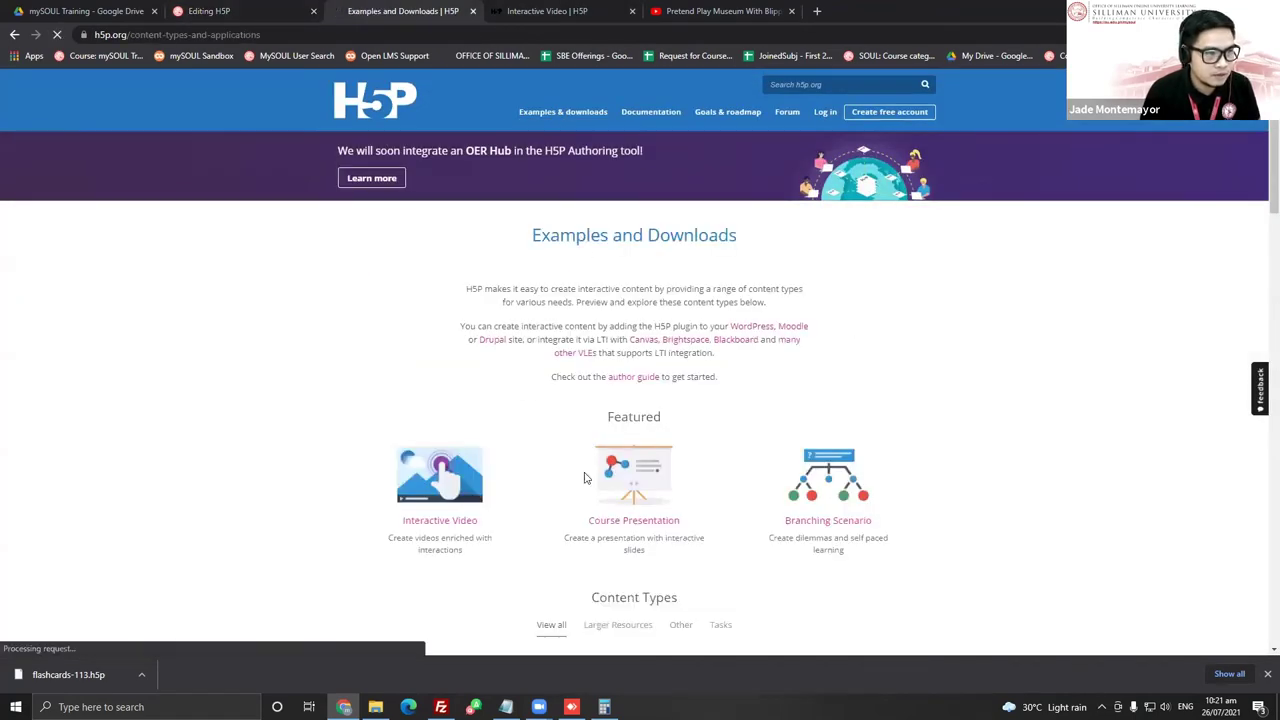
scroll(745, 395, "down", 3)
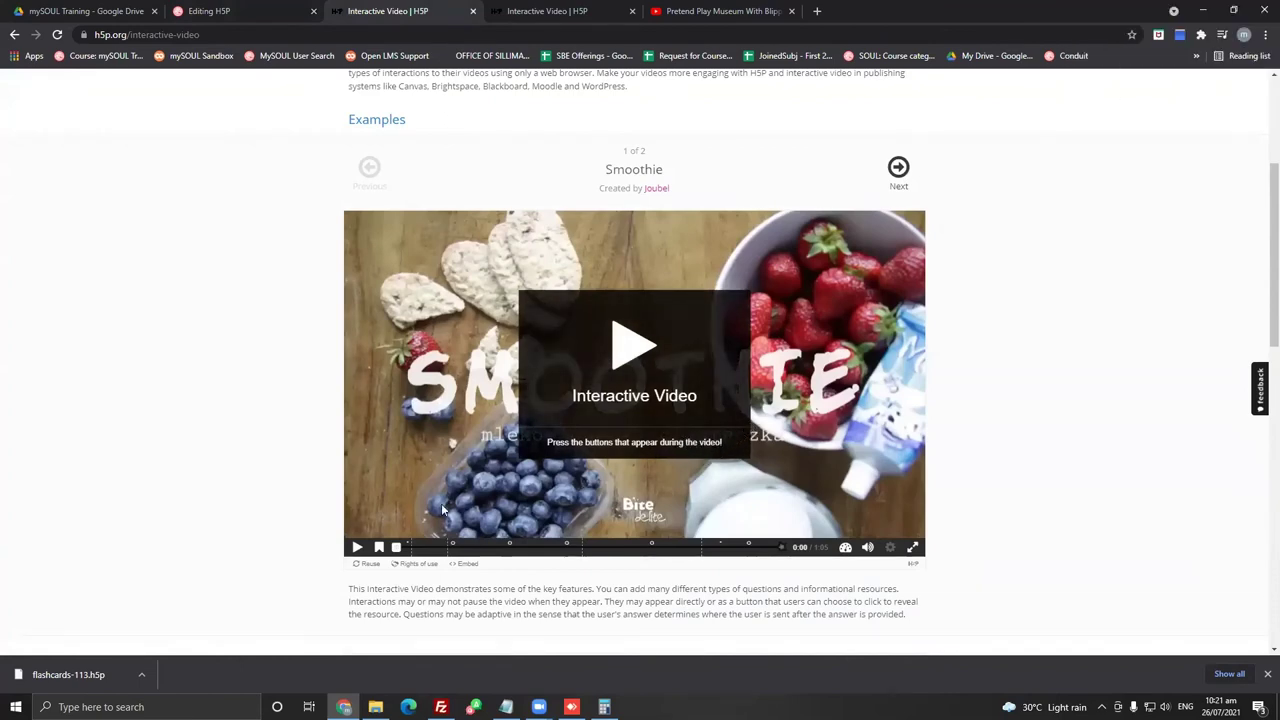
left_click(371, 564)
left_click(590, 264)
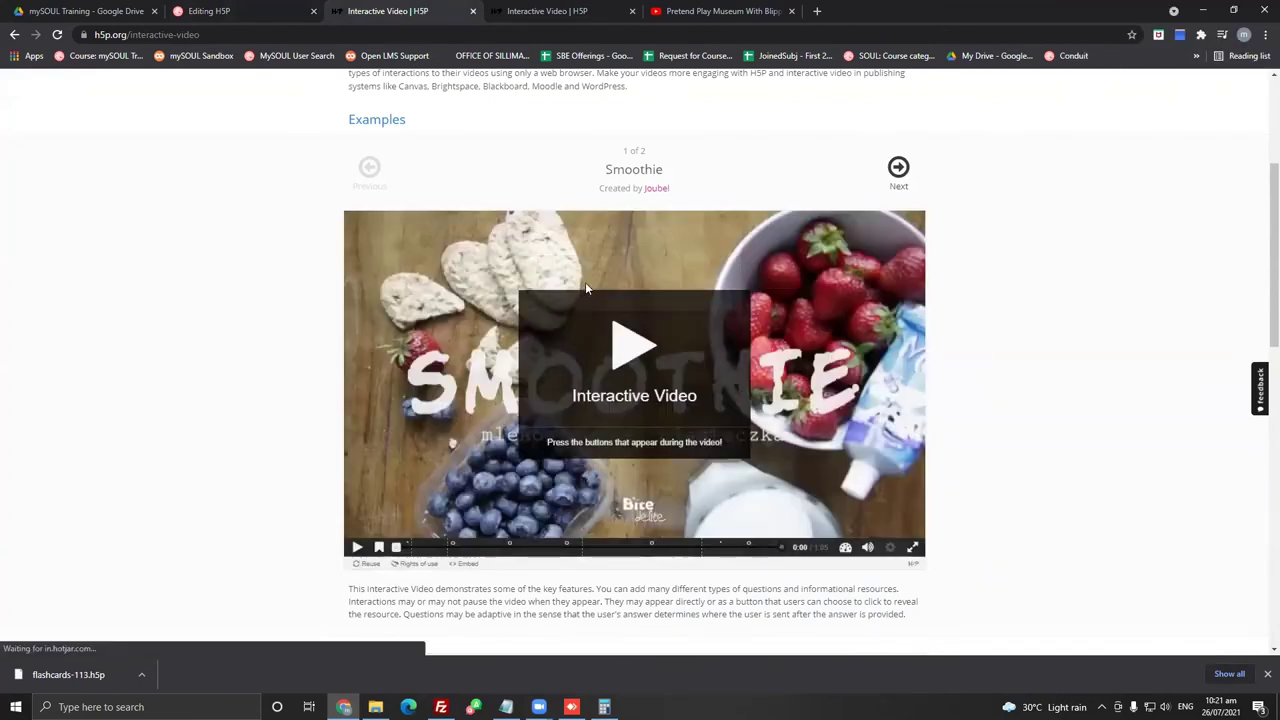
Return to the Sample Video form, upload interactive-video-2-618 (1).h5p as its package file, and save back to the course
left_click(245, 11)
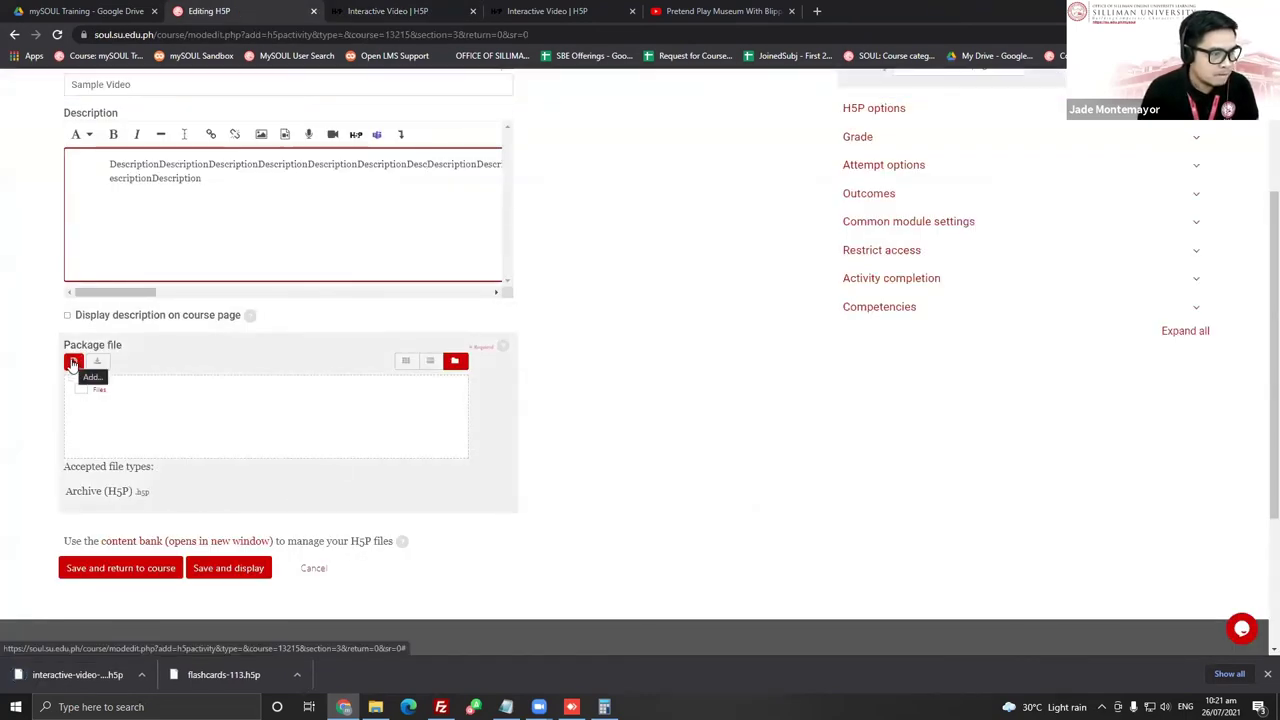
left_click(72, 364)
left_click(529, 291)
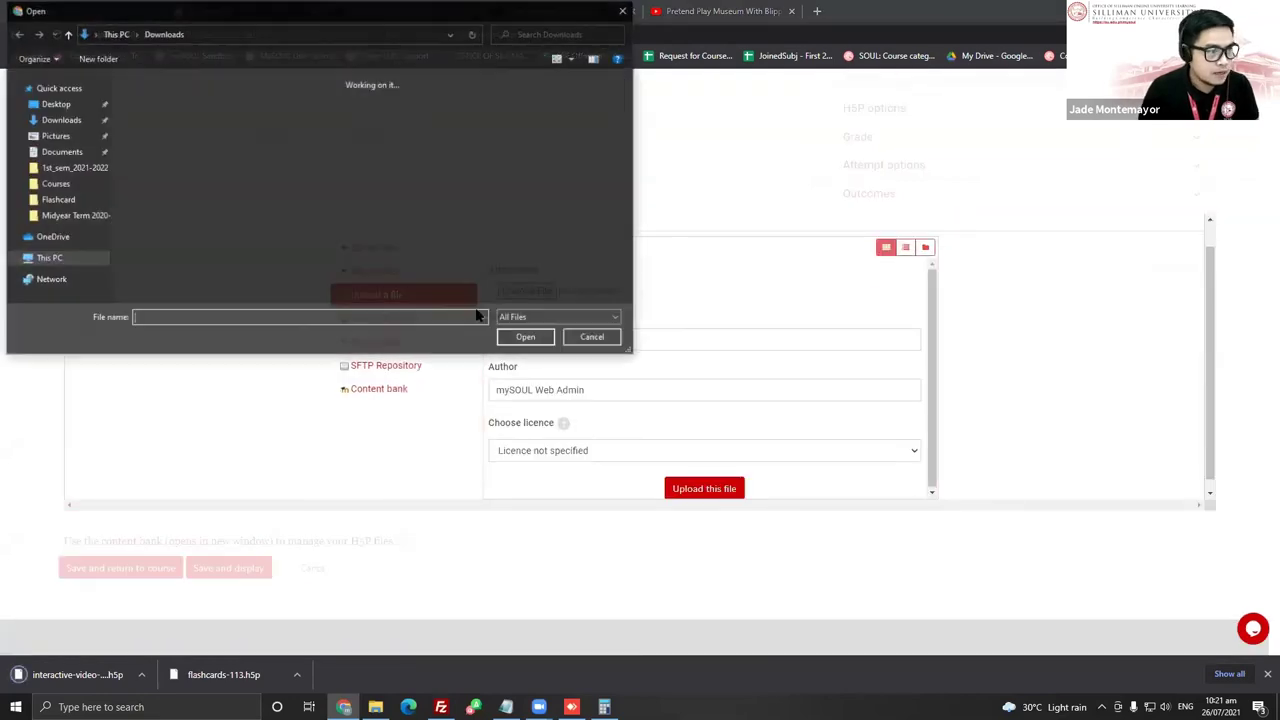
double_click(150, 125)
left_click(692, 494)
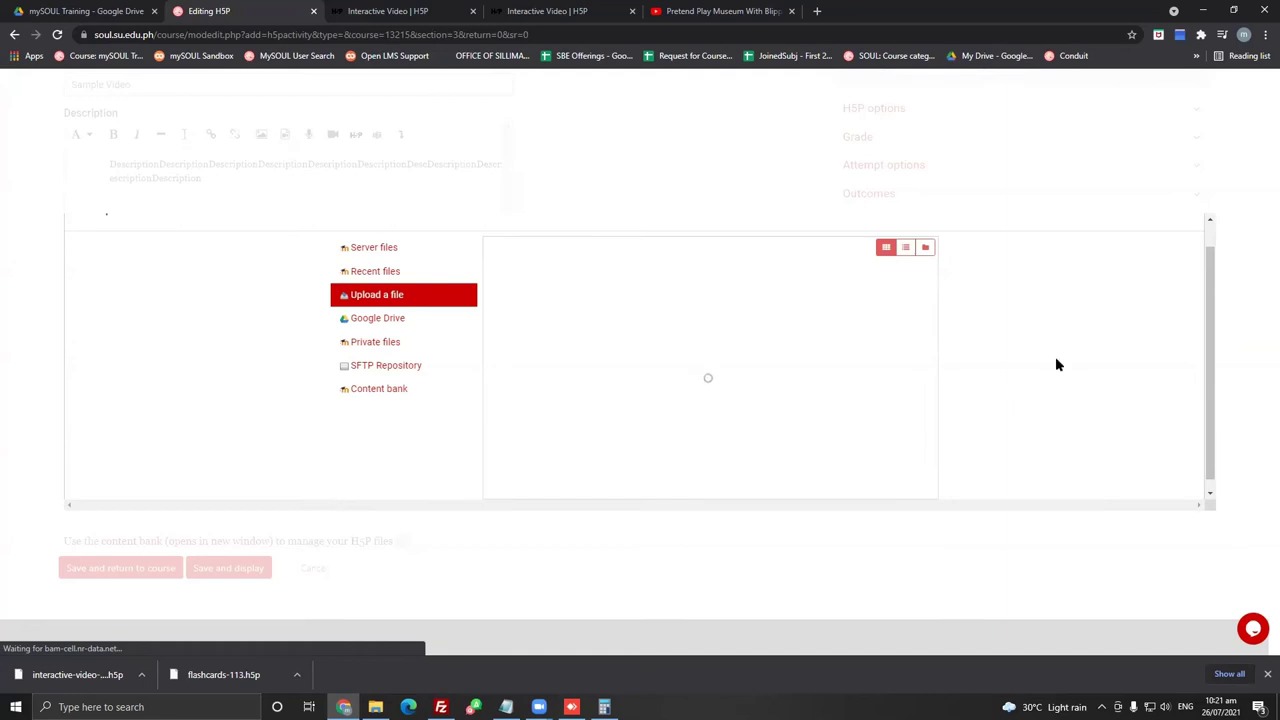
scroll(1120, 360, "up", 1)
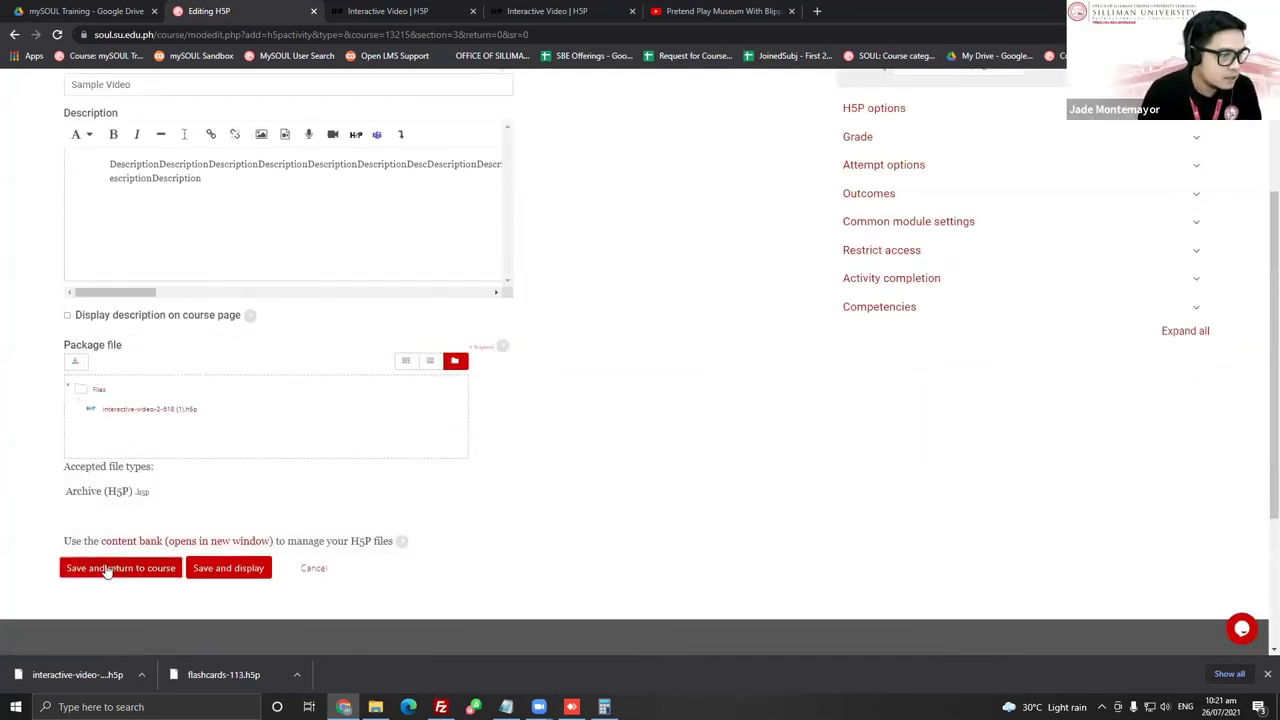
left_click(107, 569)
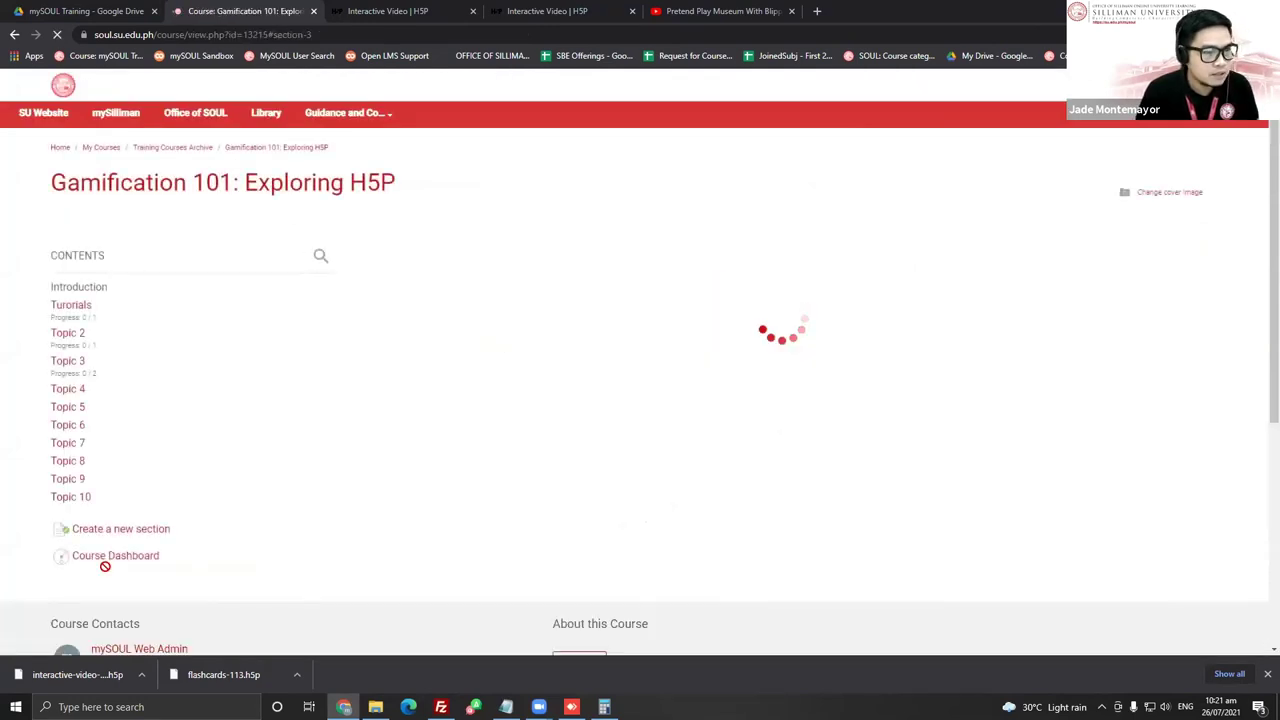
Open the Sample Video settings for editing and break the long description text into four paragraphs
left_click(583, 503)
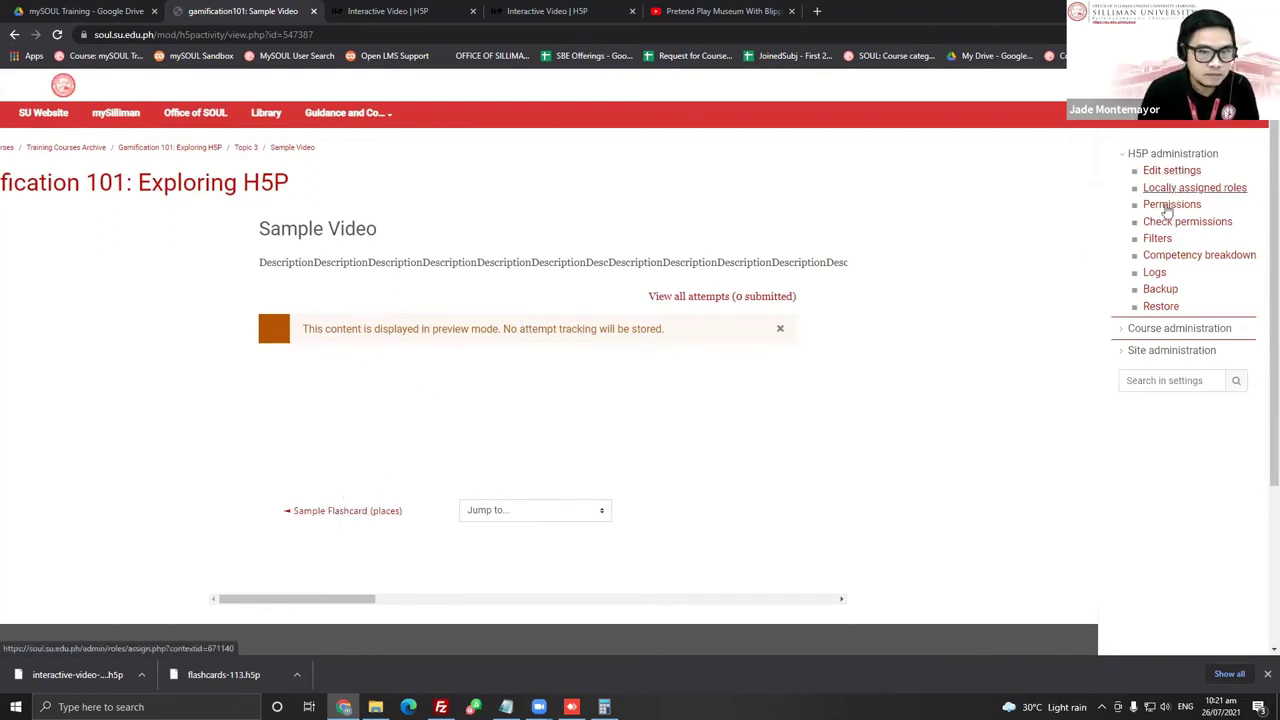
left_click(1172, 171)
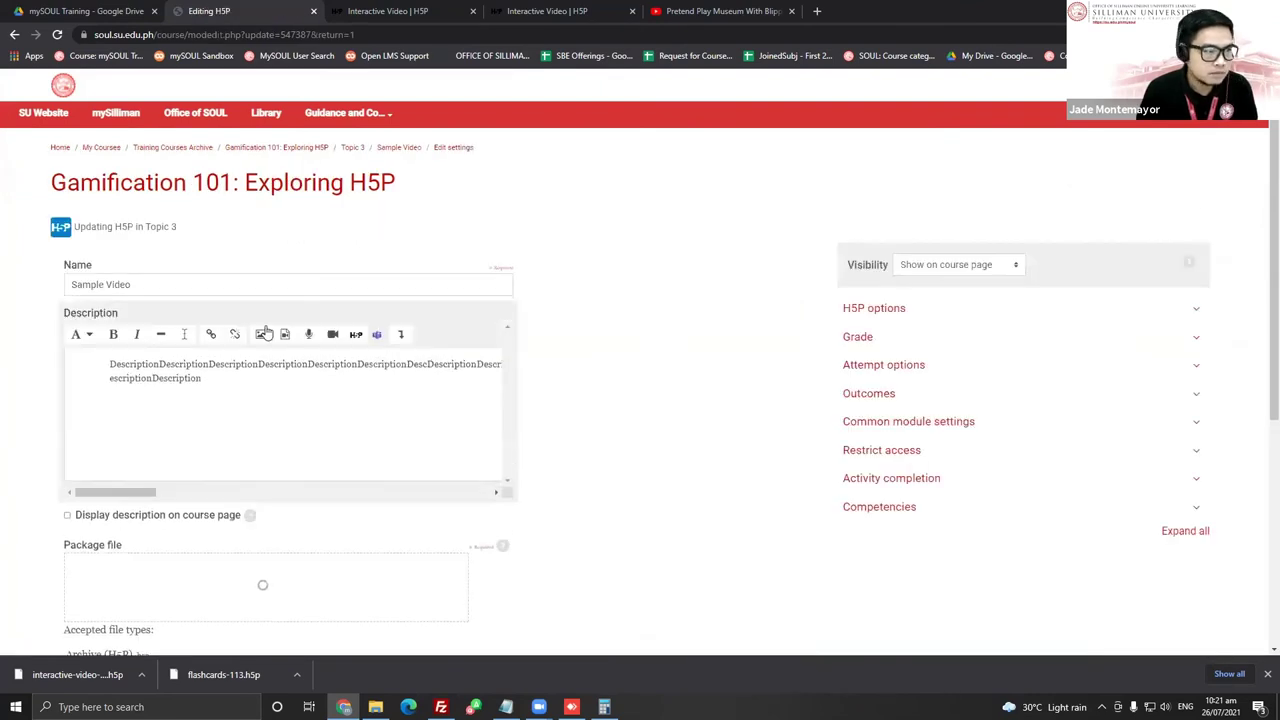
left_click(109, 365)
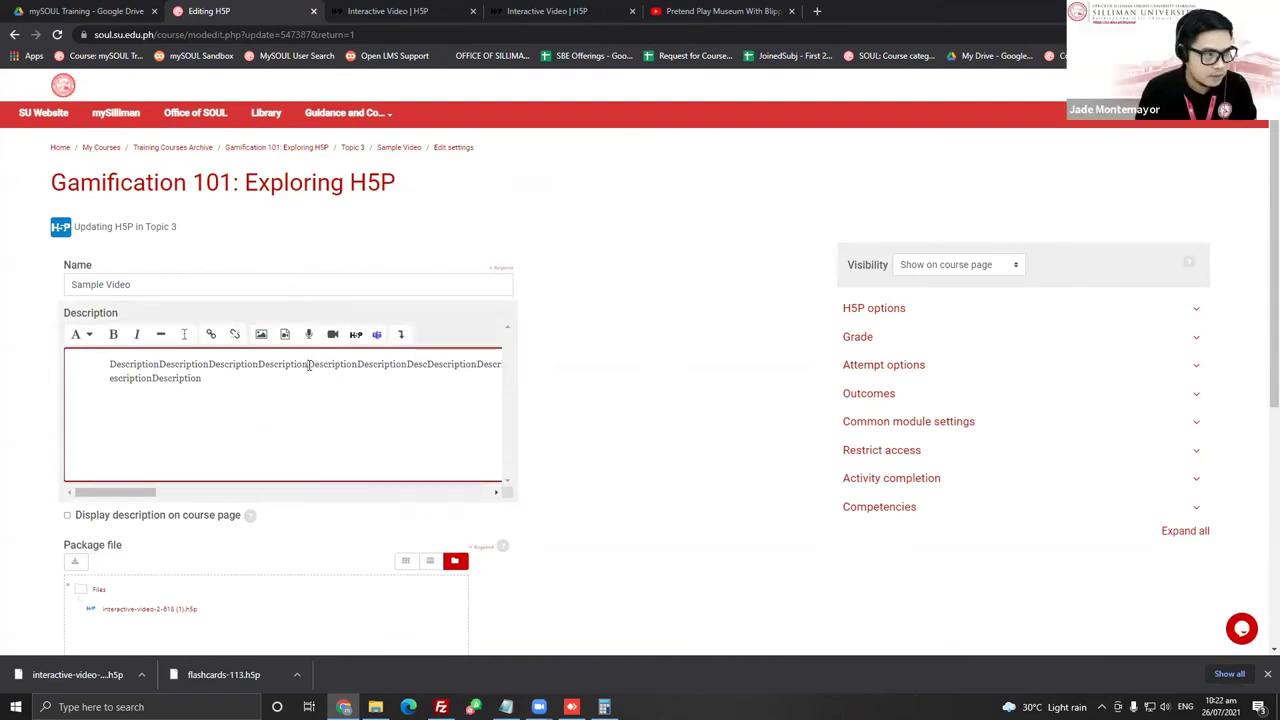
key("Return")
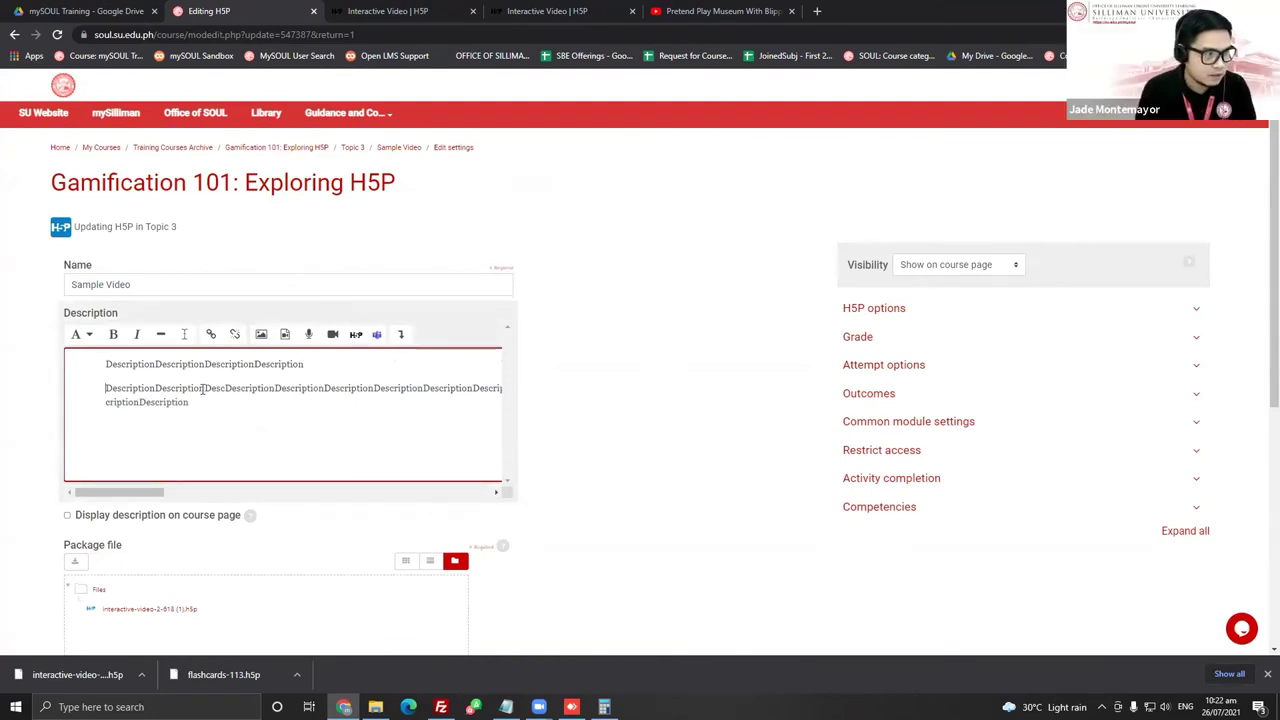
left_click(271, 388)
key("Return")
left_click(298, 411)
key("Return")
Set the Sample Video description to display on the course page and save back to the course
scroll(272, 468, "down", 3)
left_click(120, 434)
left_click(145, 636)
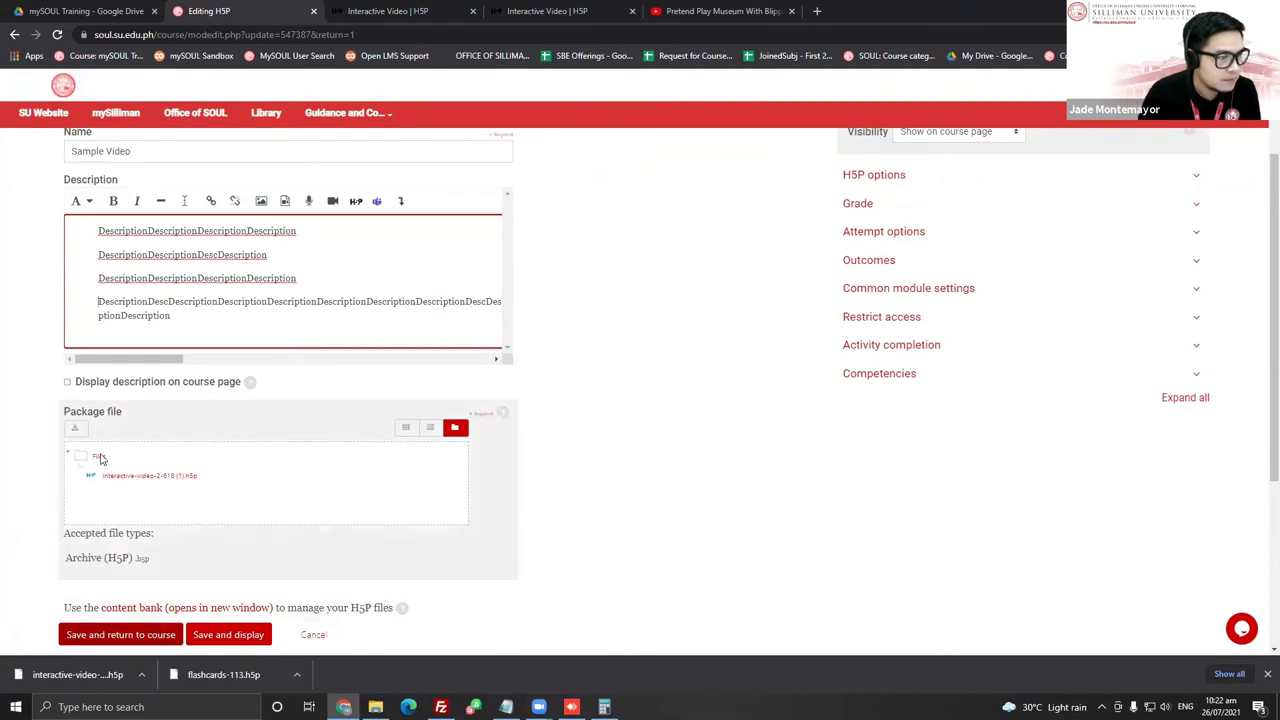
left_click(68, 382)
left_click(122, 636)
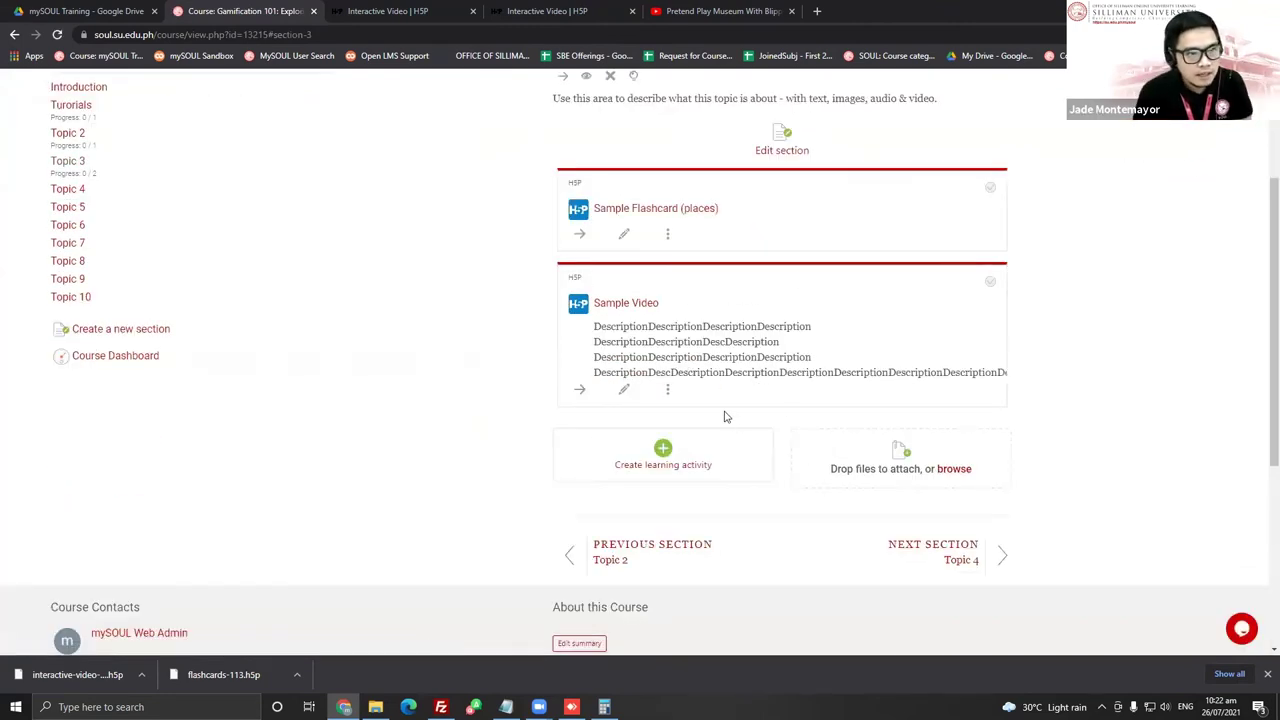
Review the description and the embedded interactive video on the Sample Video page, and go back to the course
left_click(619, 308)
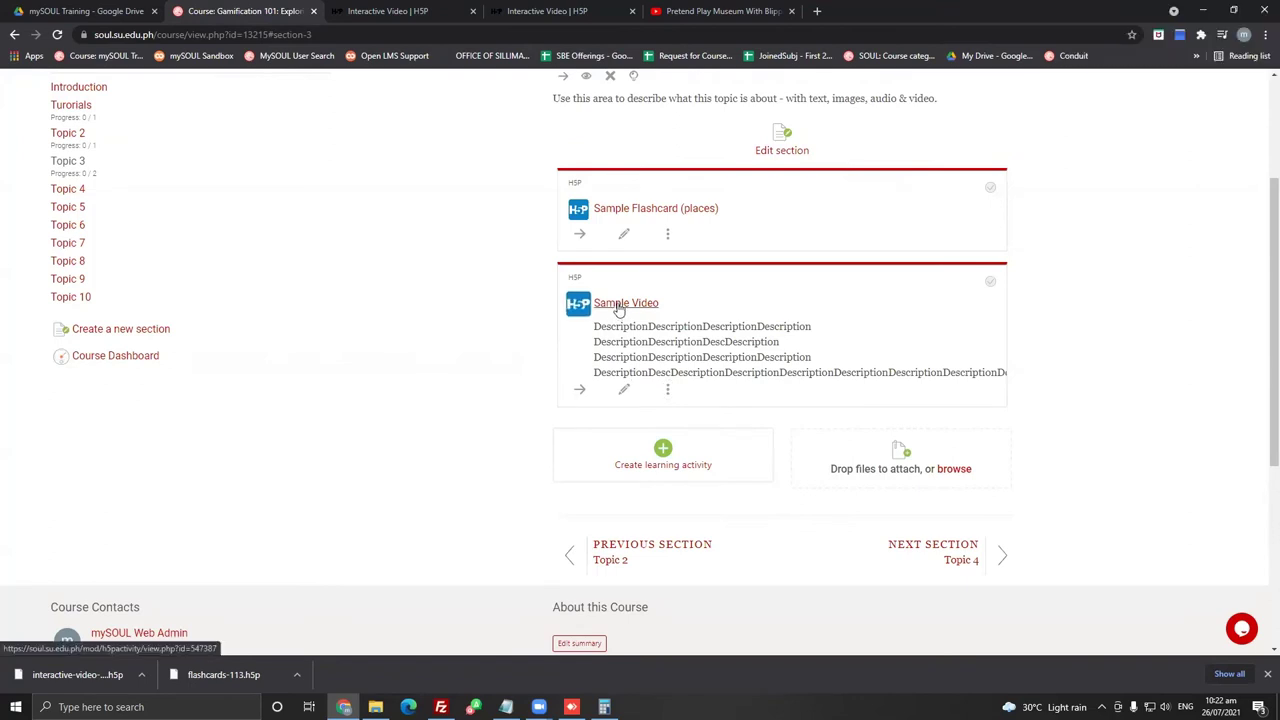
left_click_drag(416, 228, 825, 300)
scroll(811, 314, "down", 2)
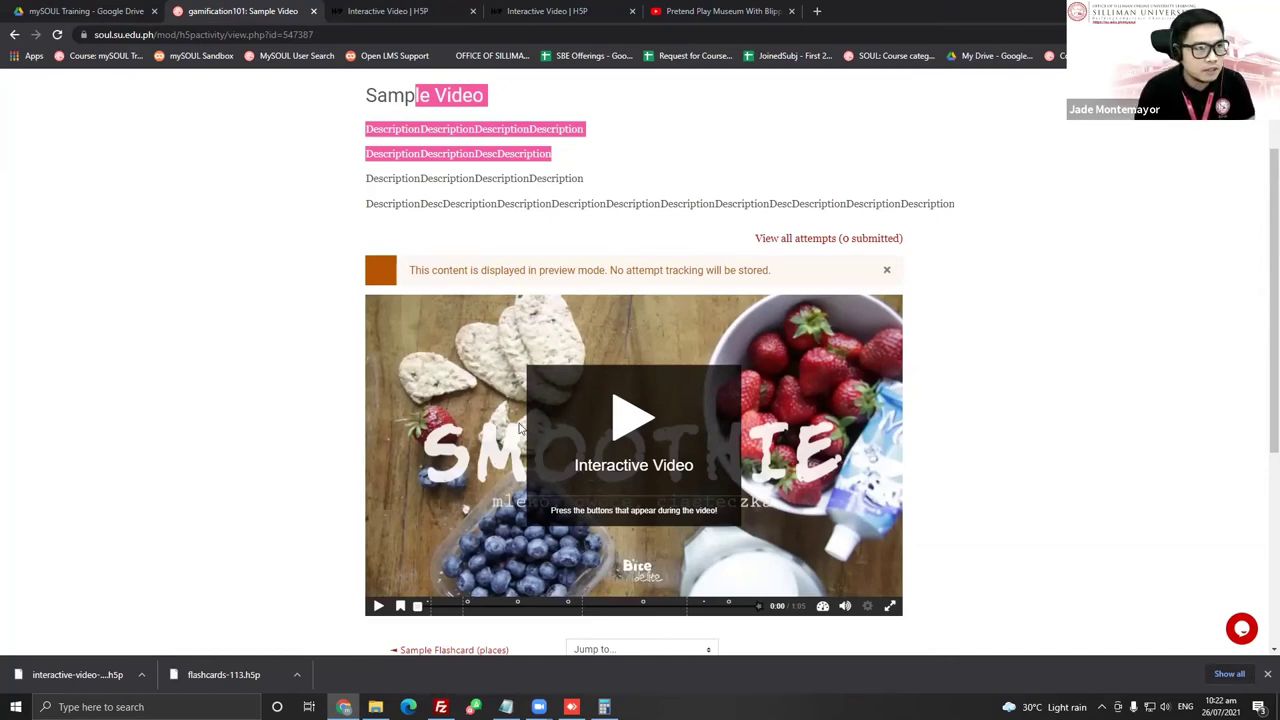
scroll(505, 425, "up", 2)
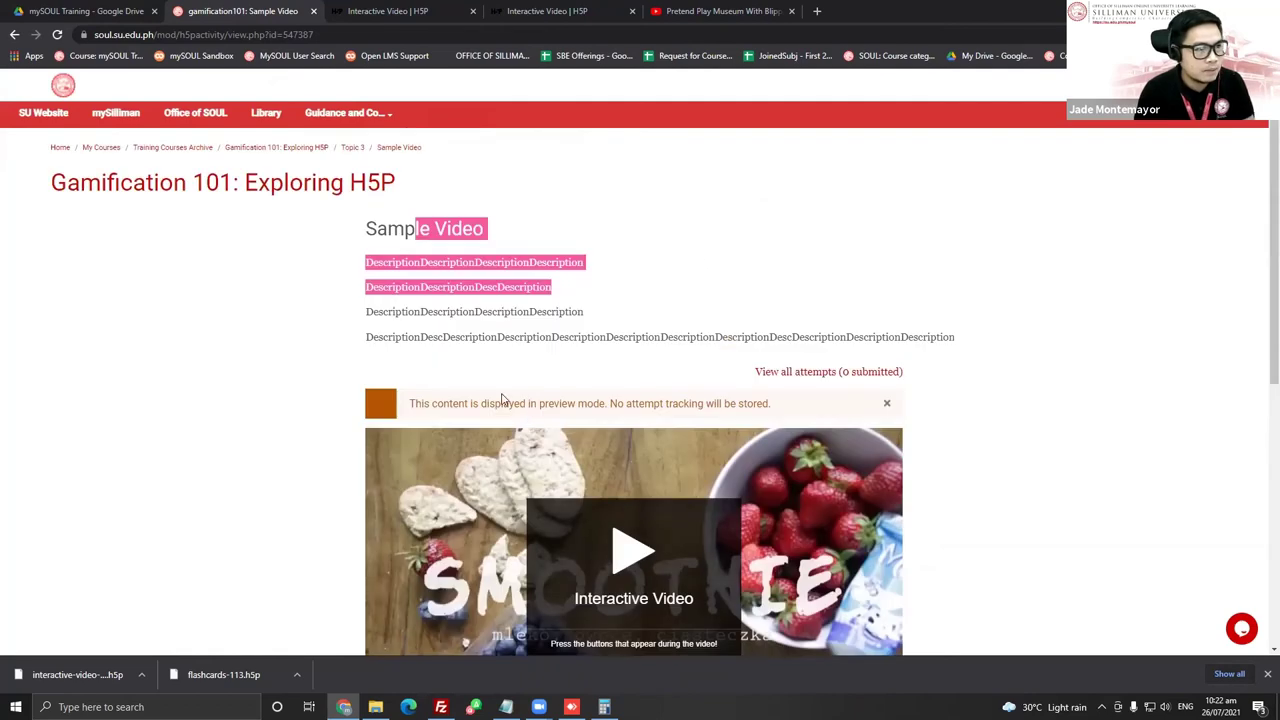
left_click(290, 148)
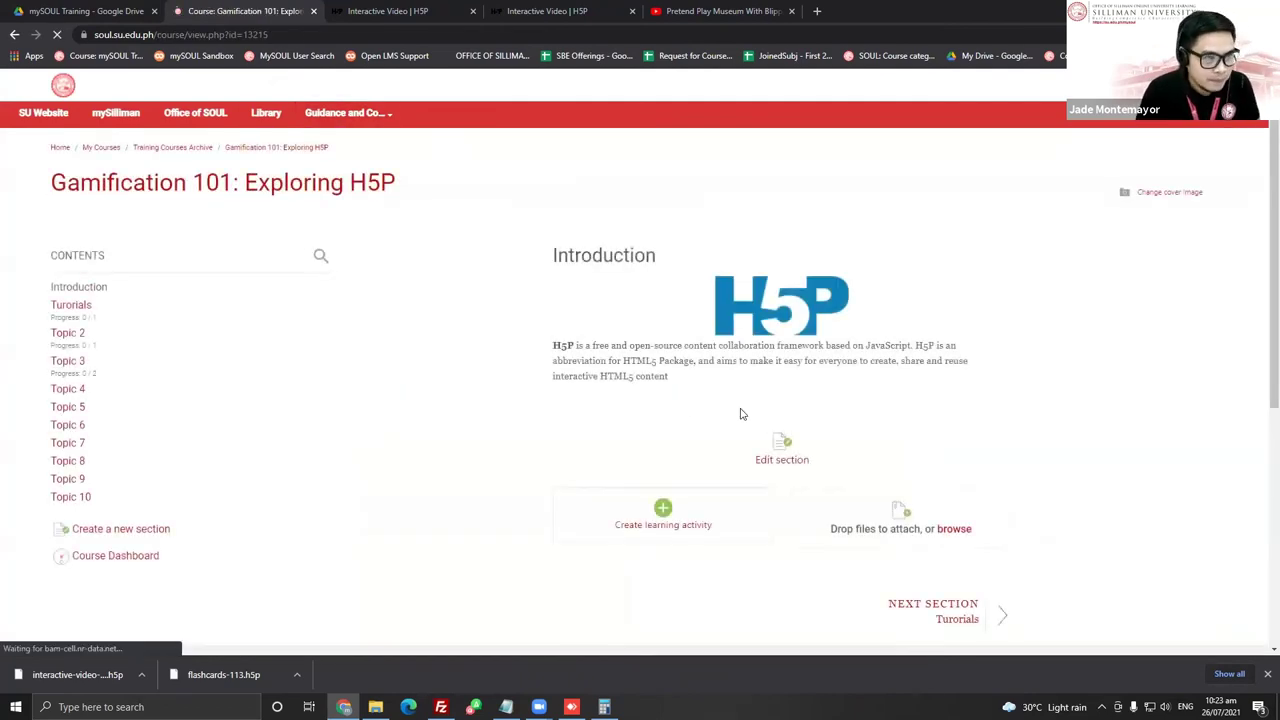
Add a new Assignment activity to Topic 3 and name it "Sample Assignment"
left_click(68, 362)
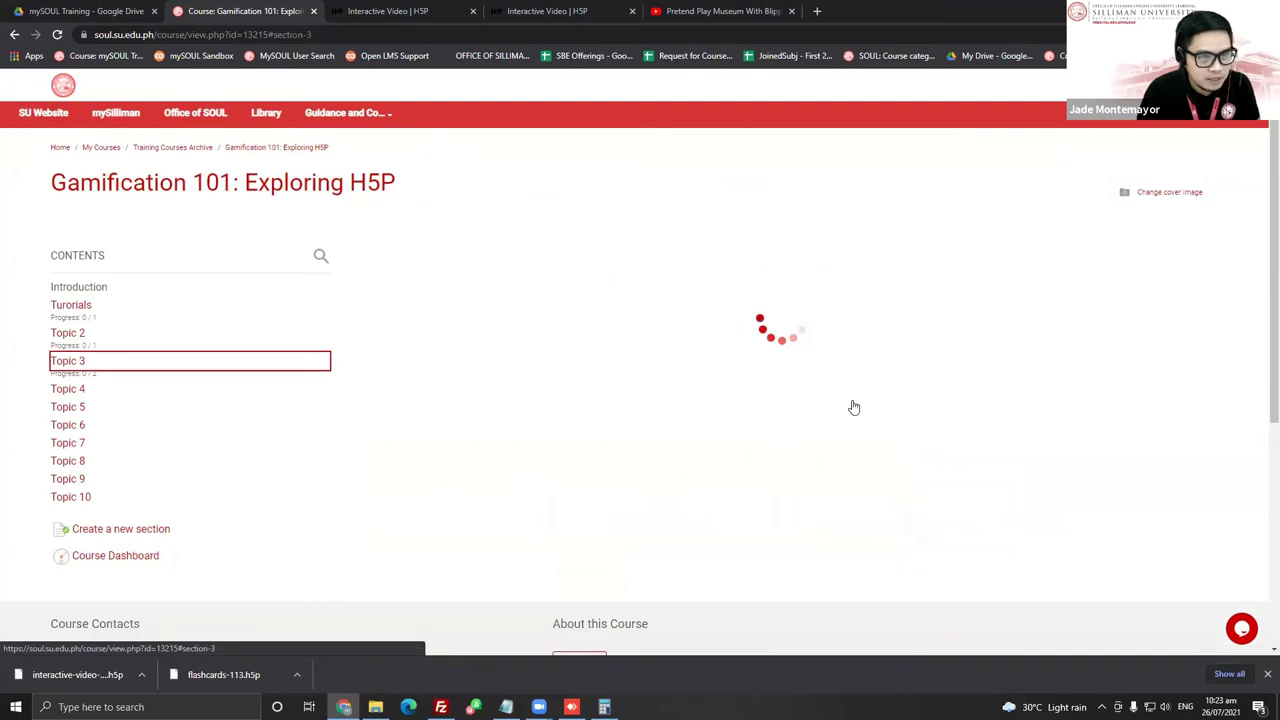
scroll(814, 491, "down", 3)
left_click(749, 320)
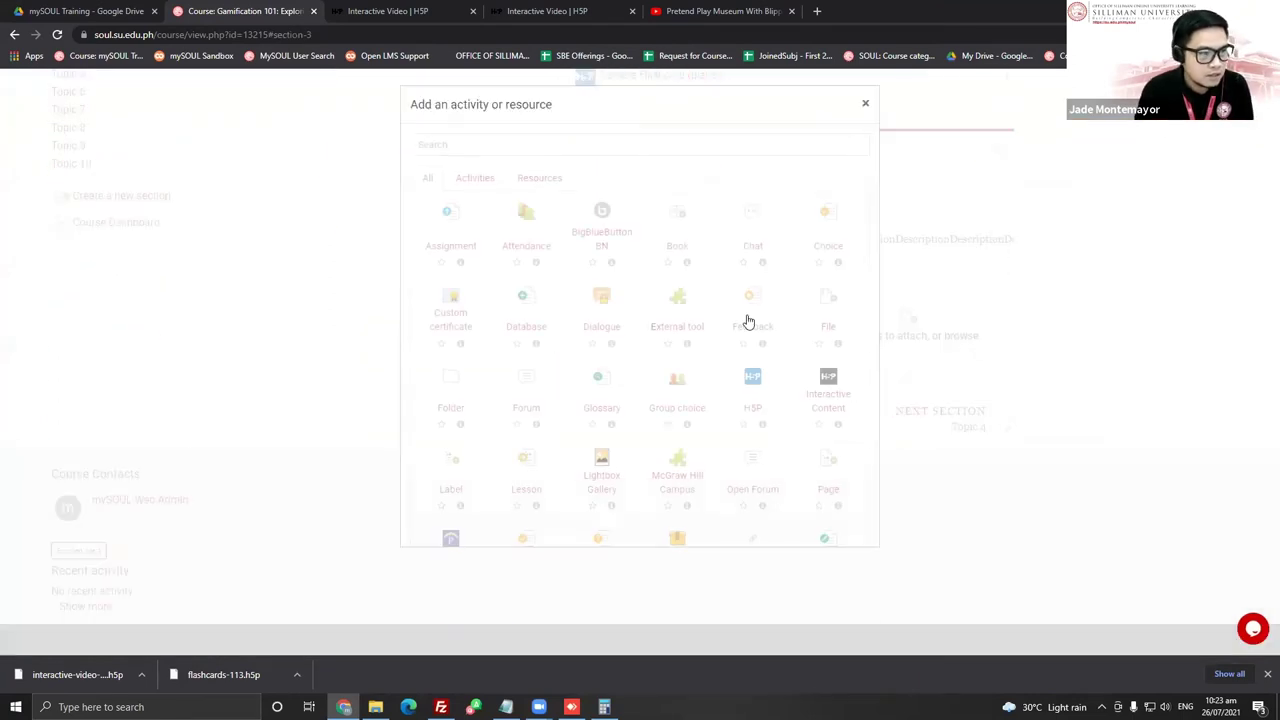
left_click(445, 240)
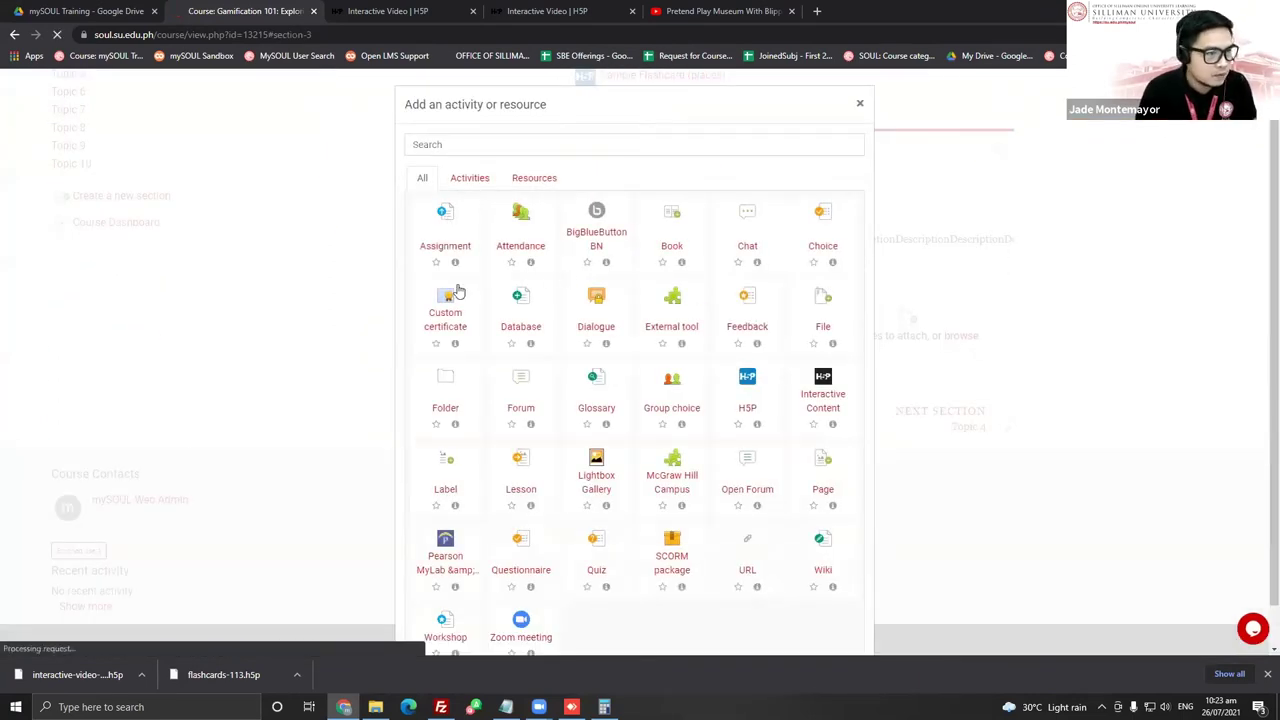
left_click(137, 284)
type("Sample Assignment")
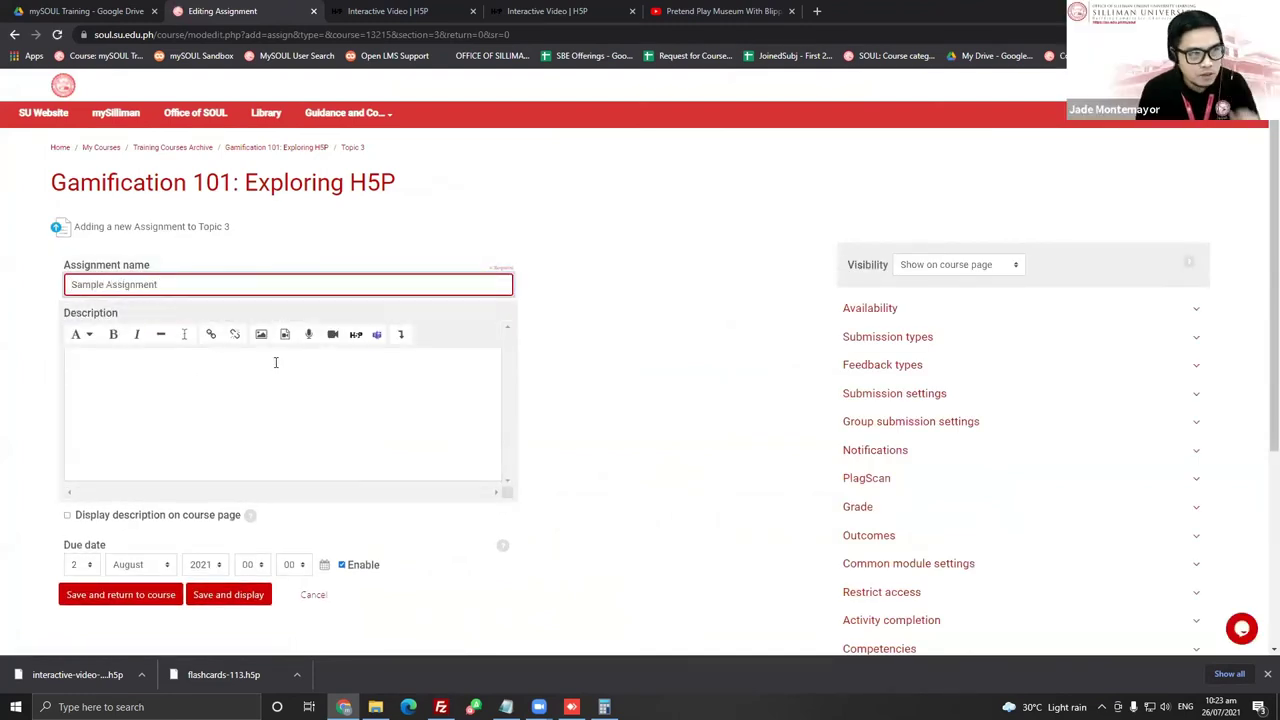
left_click(401, 334)
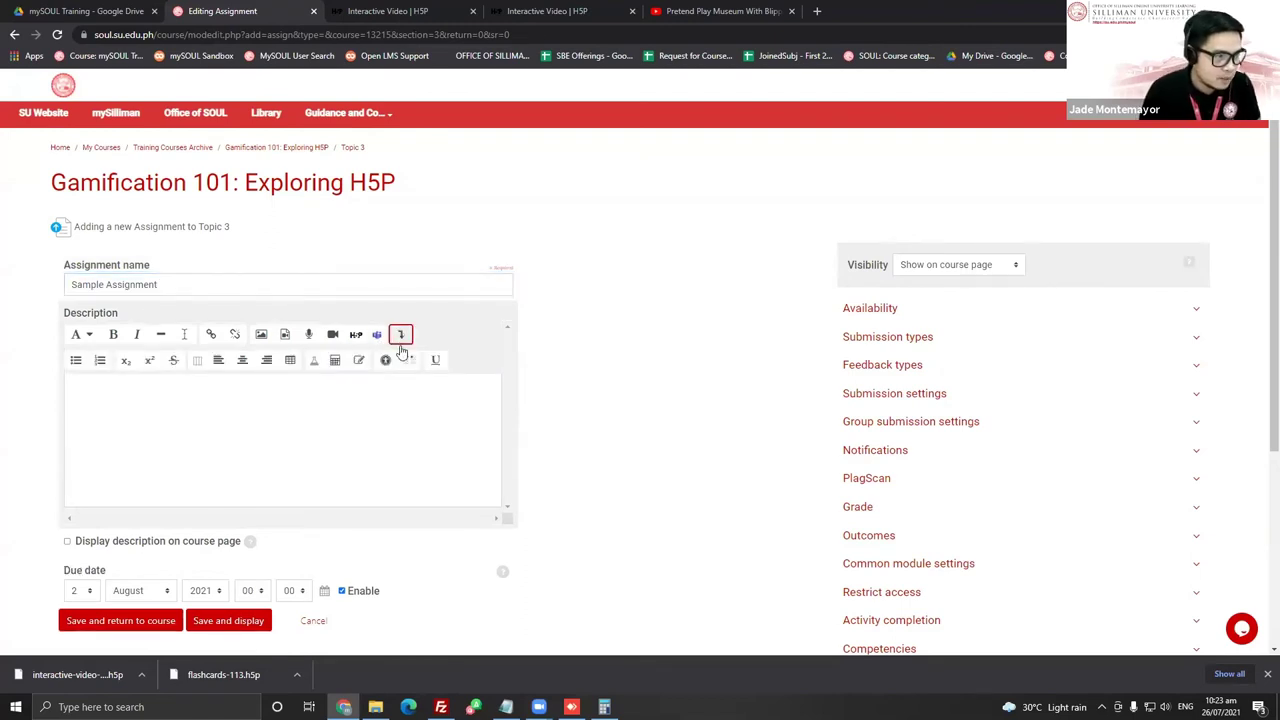
left_click(197, 362)
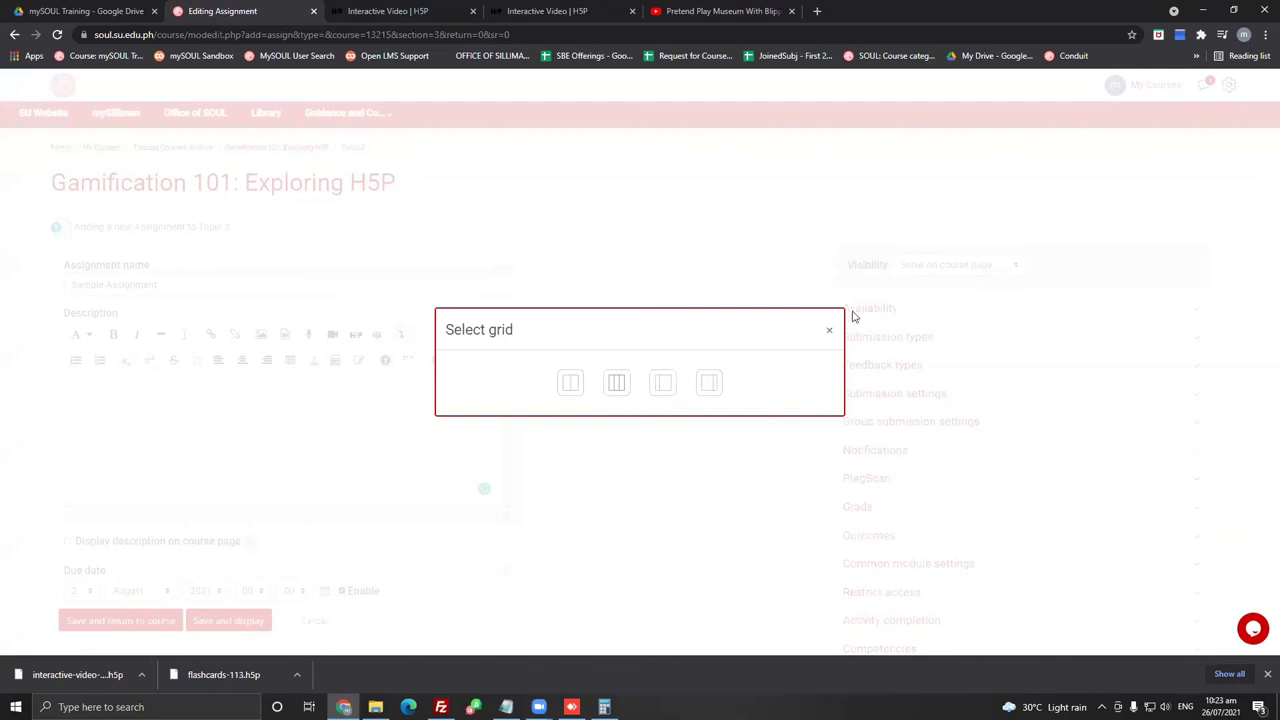
left_click(829, 330)
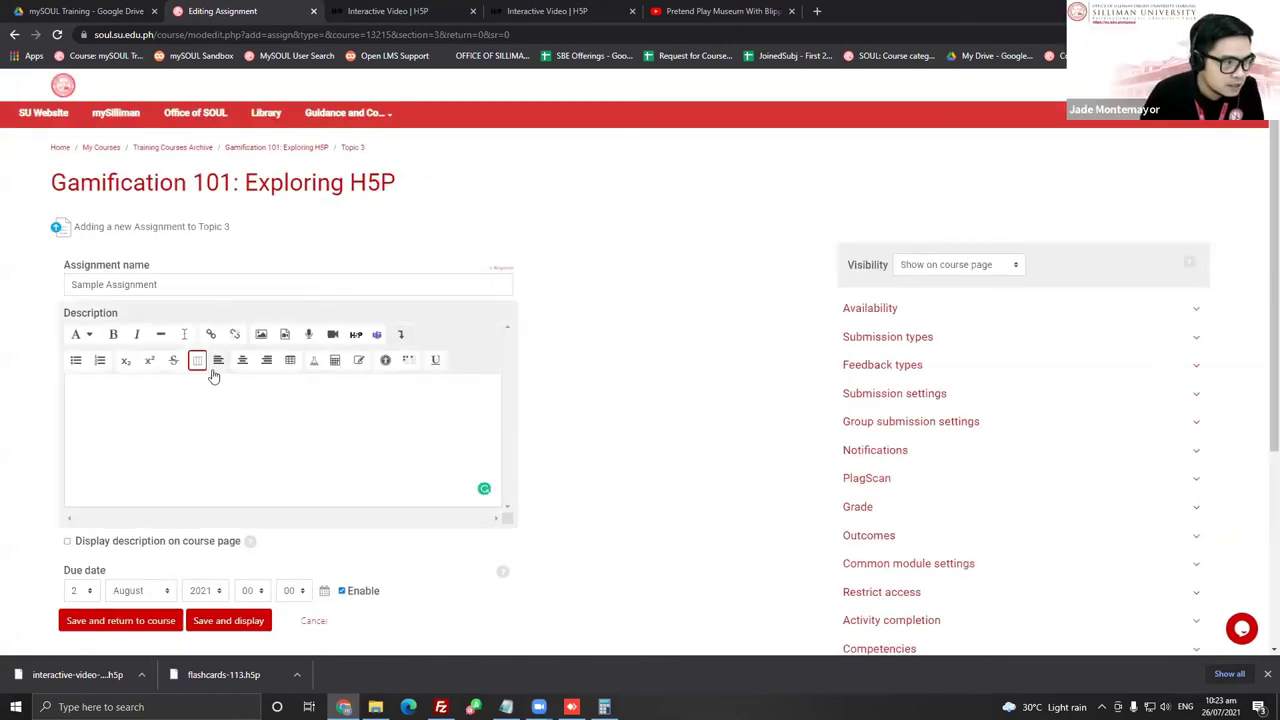
left_click(291, 361)
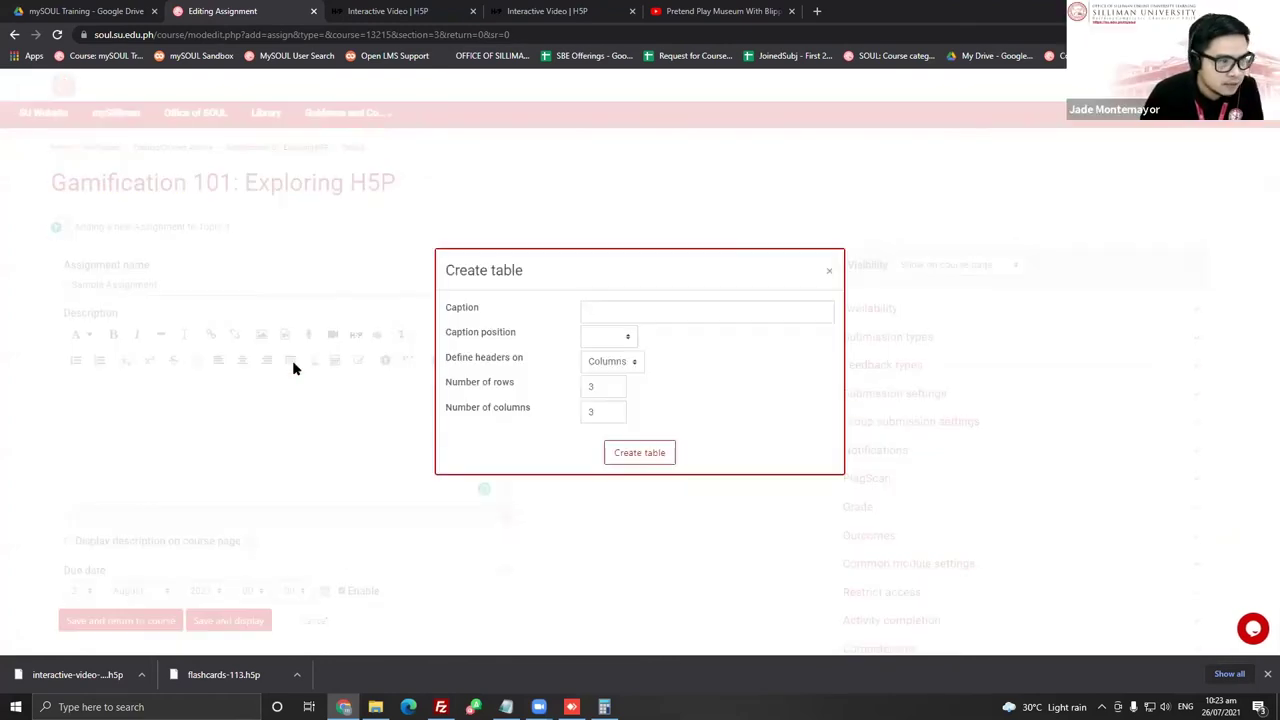
double_click(604, 388)
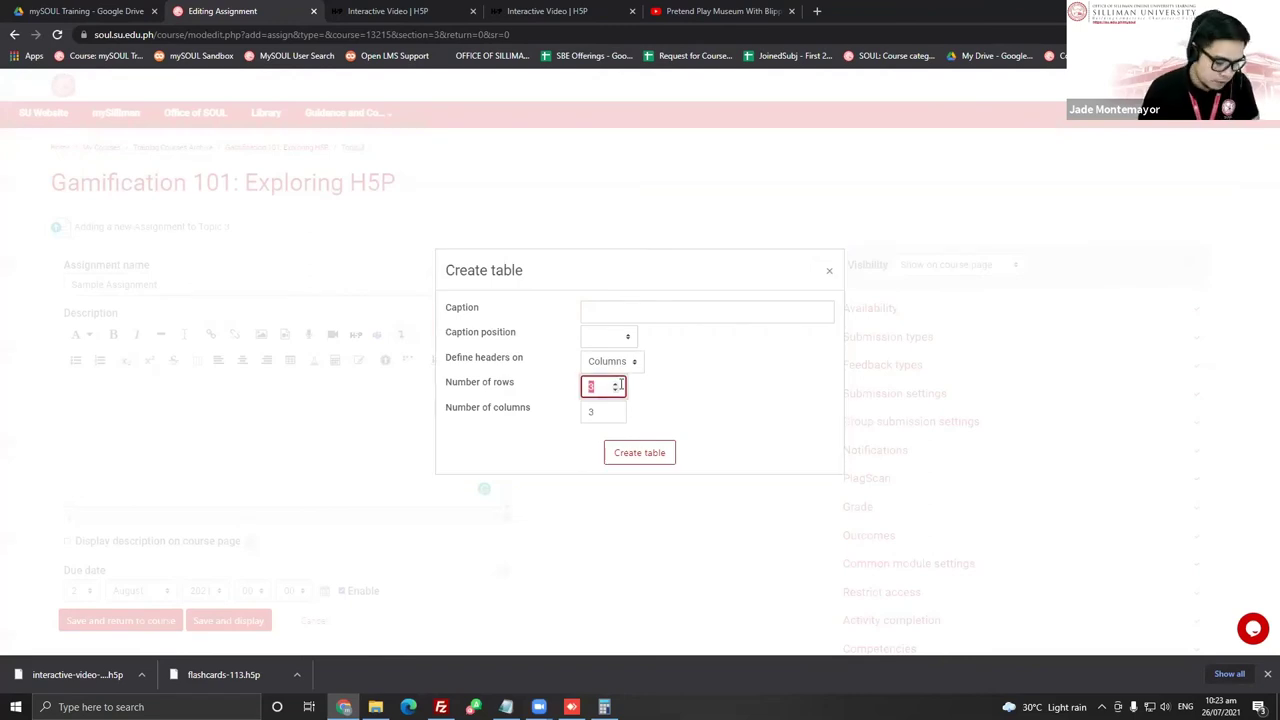
type("2")
double_click(608, 411)
type("2")
double_click(598, 411)
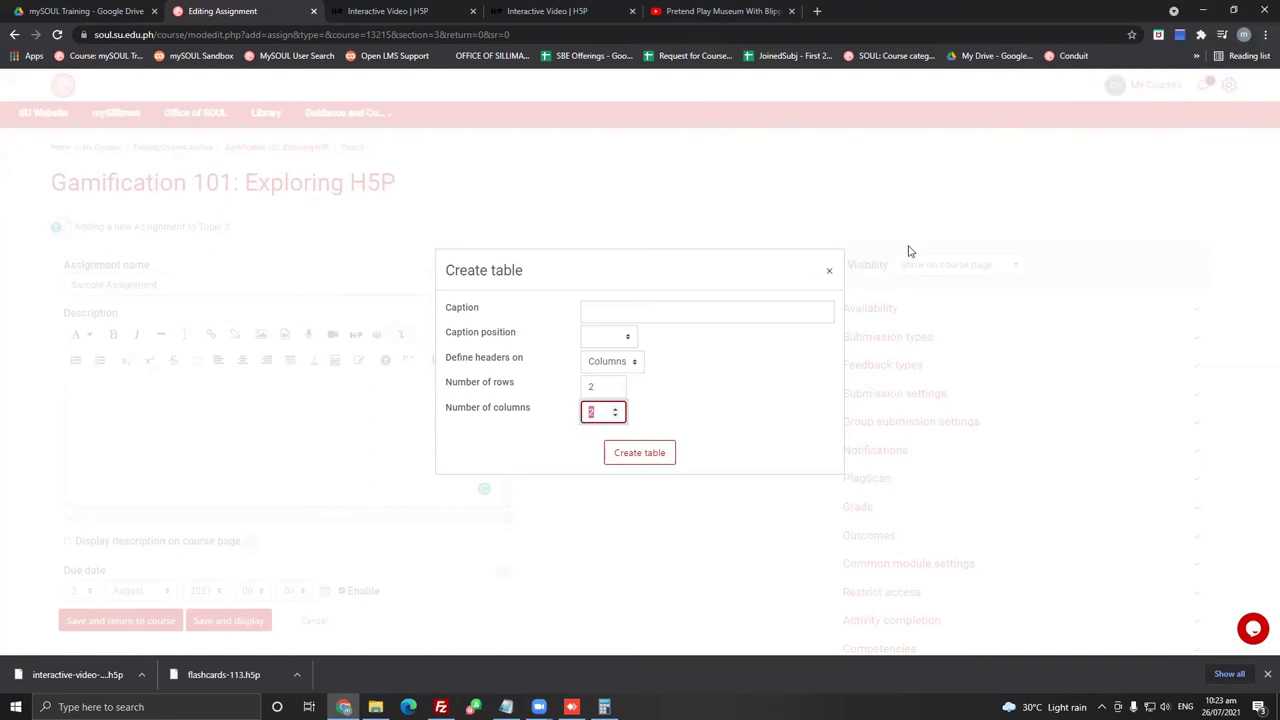
left_click(829, 272)
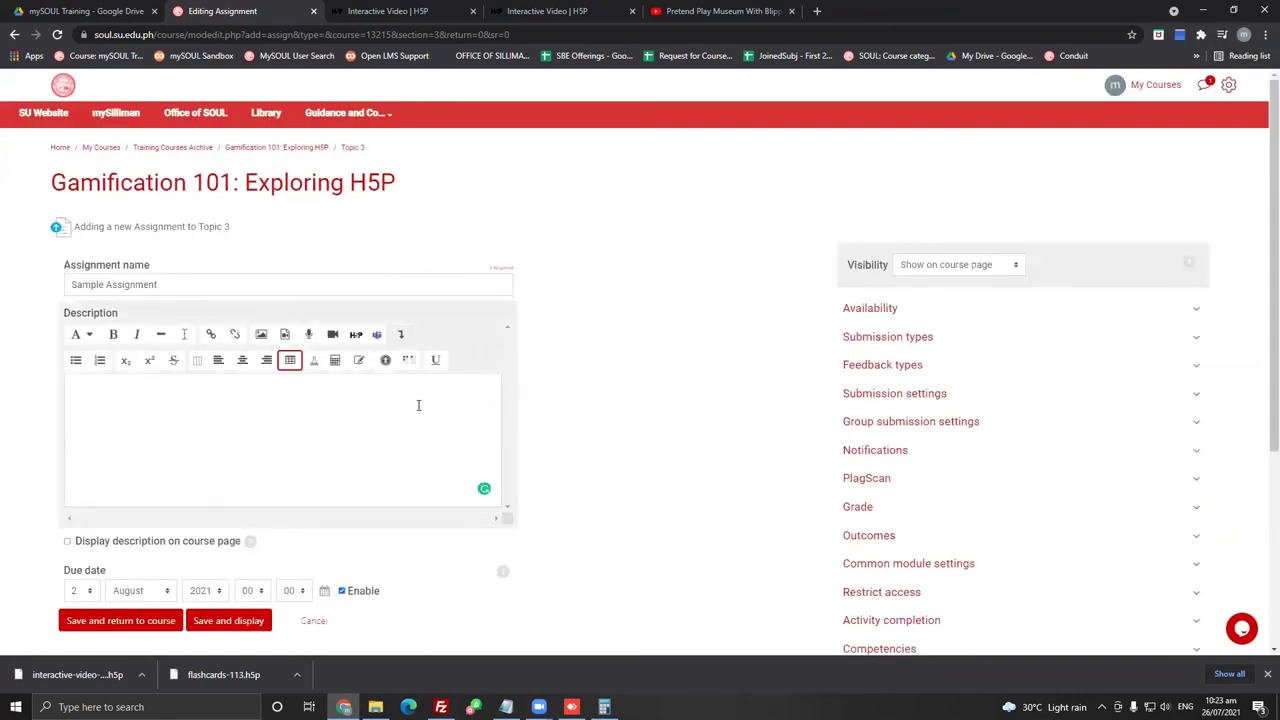
left_click(400, 334)
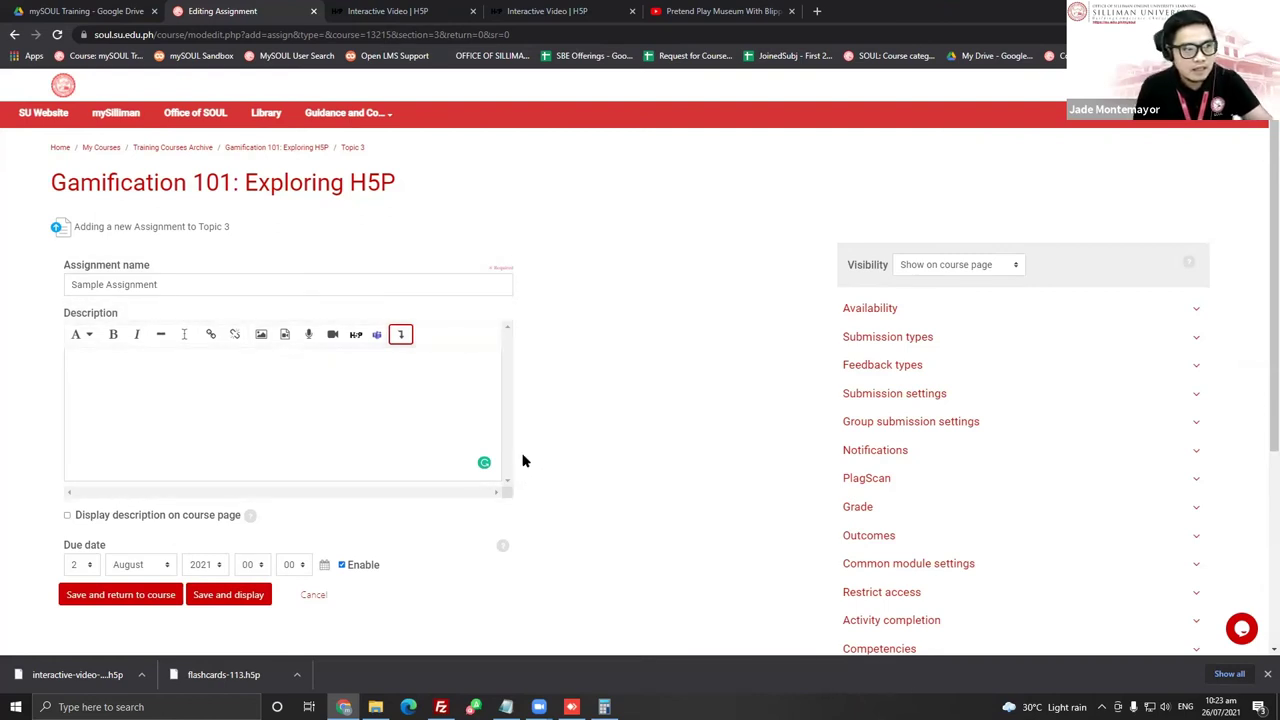
left_click(423, 397)
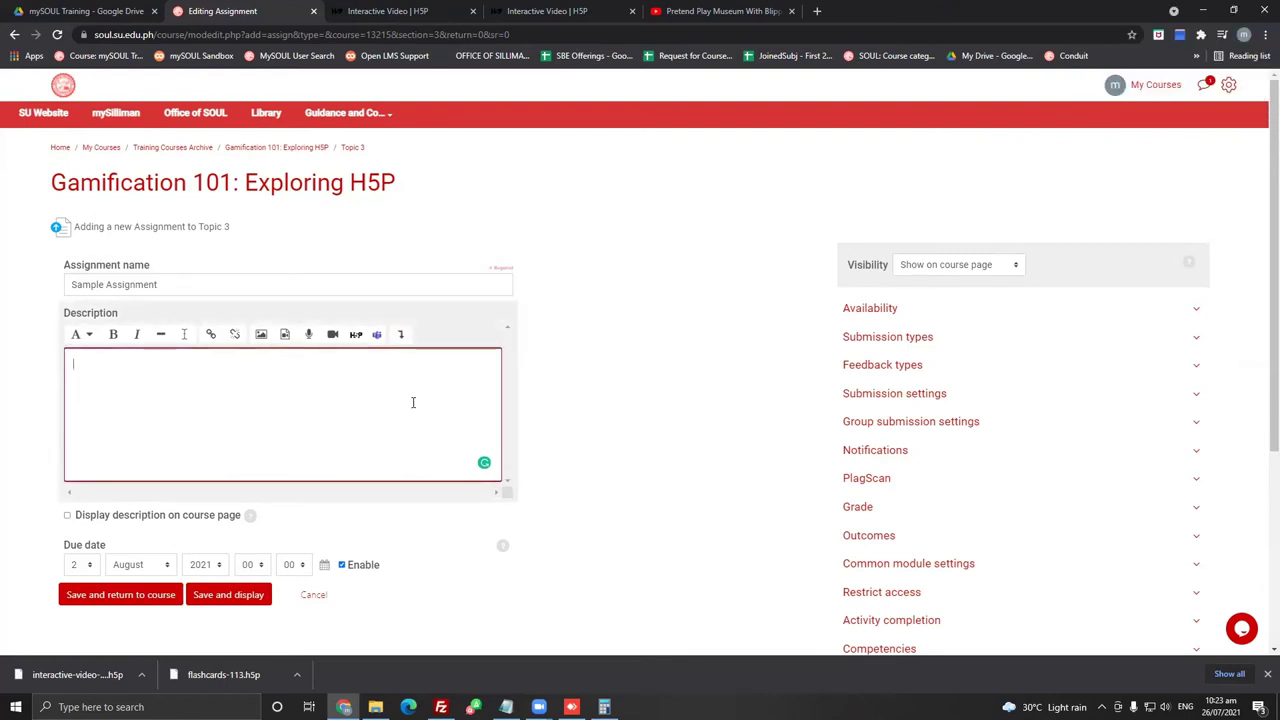
Insert a table with 2 rows and 3 columns into the assignment's description
left_click(400, 335)
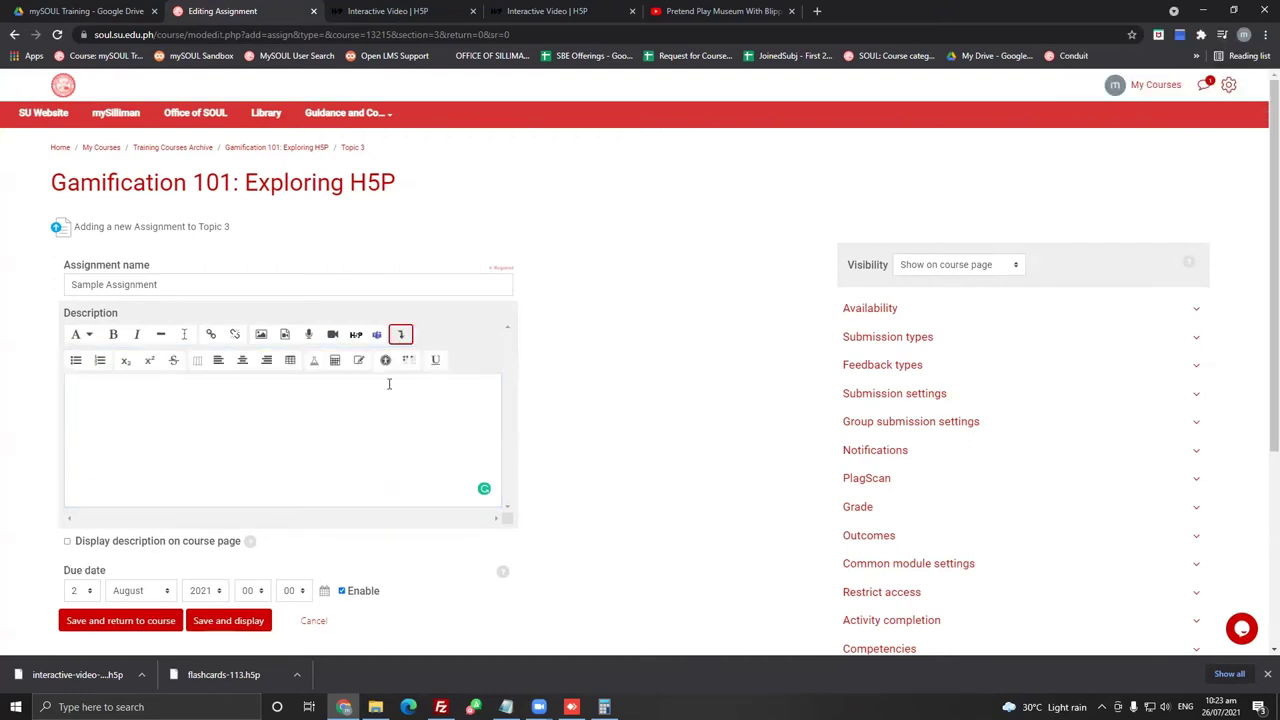
left_click(290, 362)
double_click(608, 386)
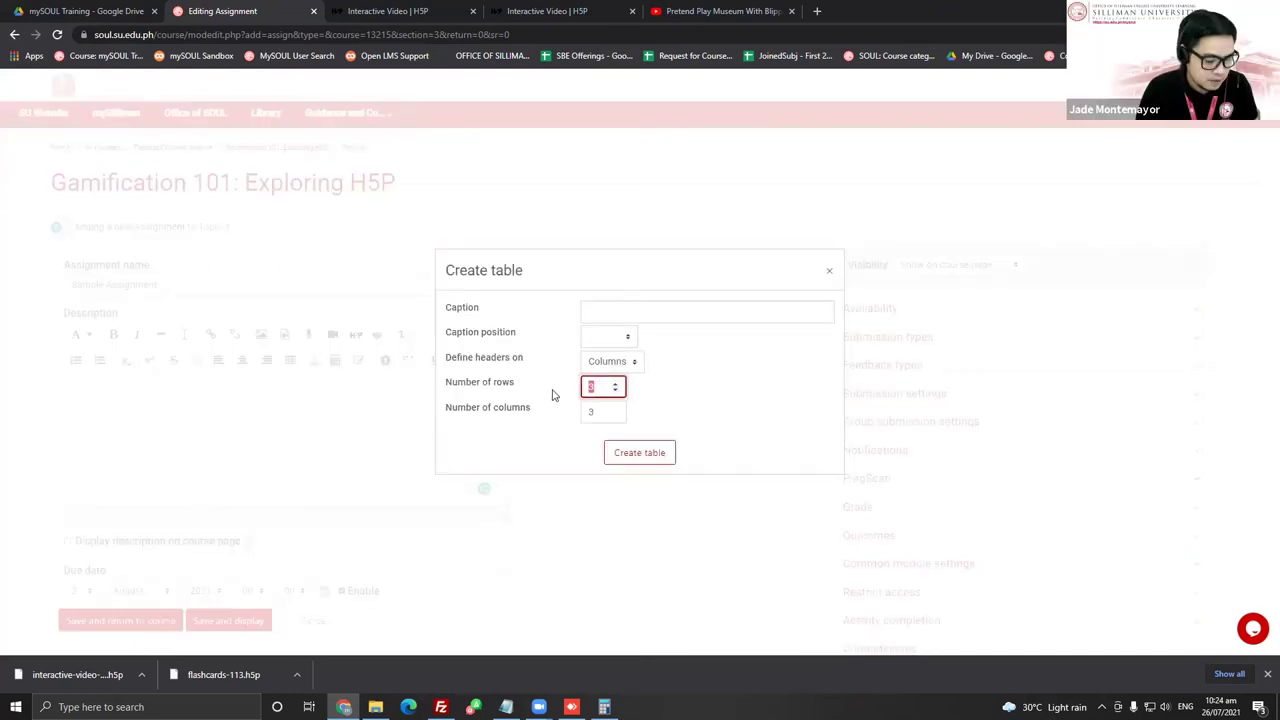
type("2")
key("Tab")
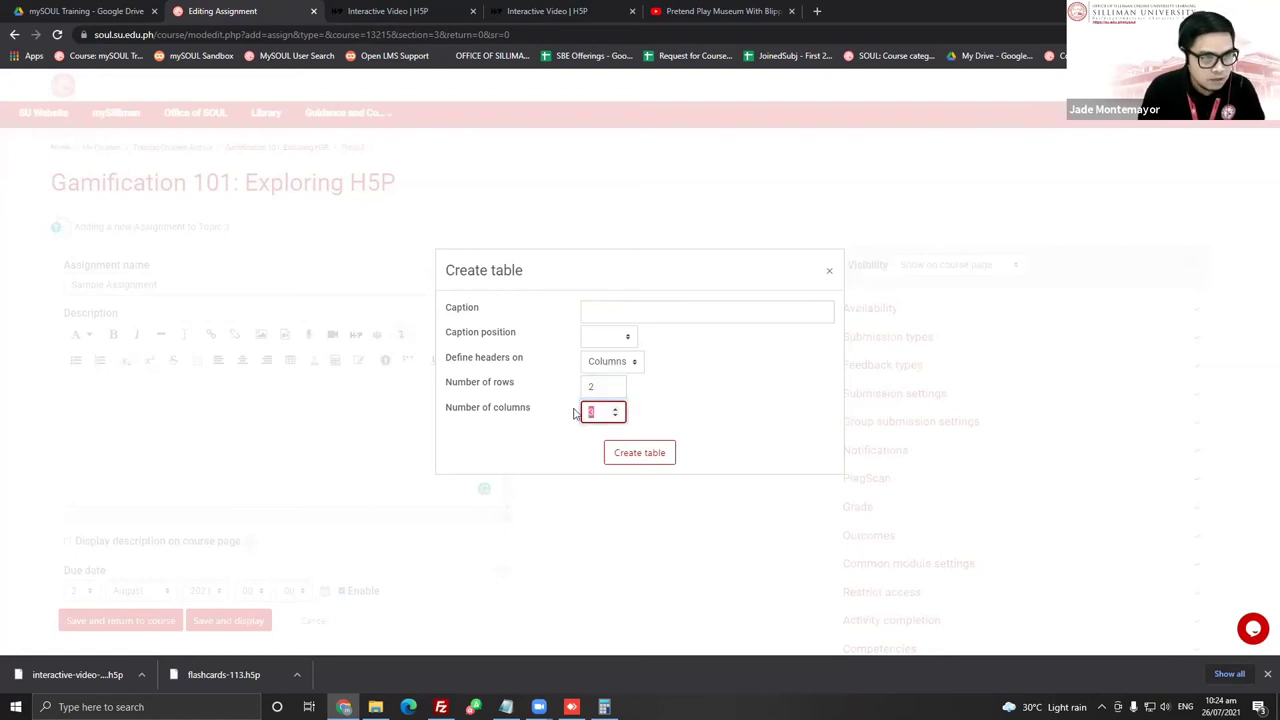
left_click(645, 452)
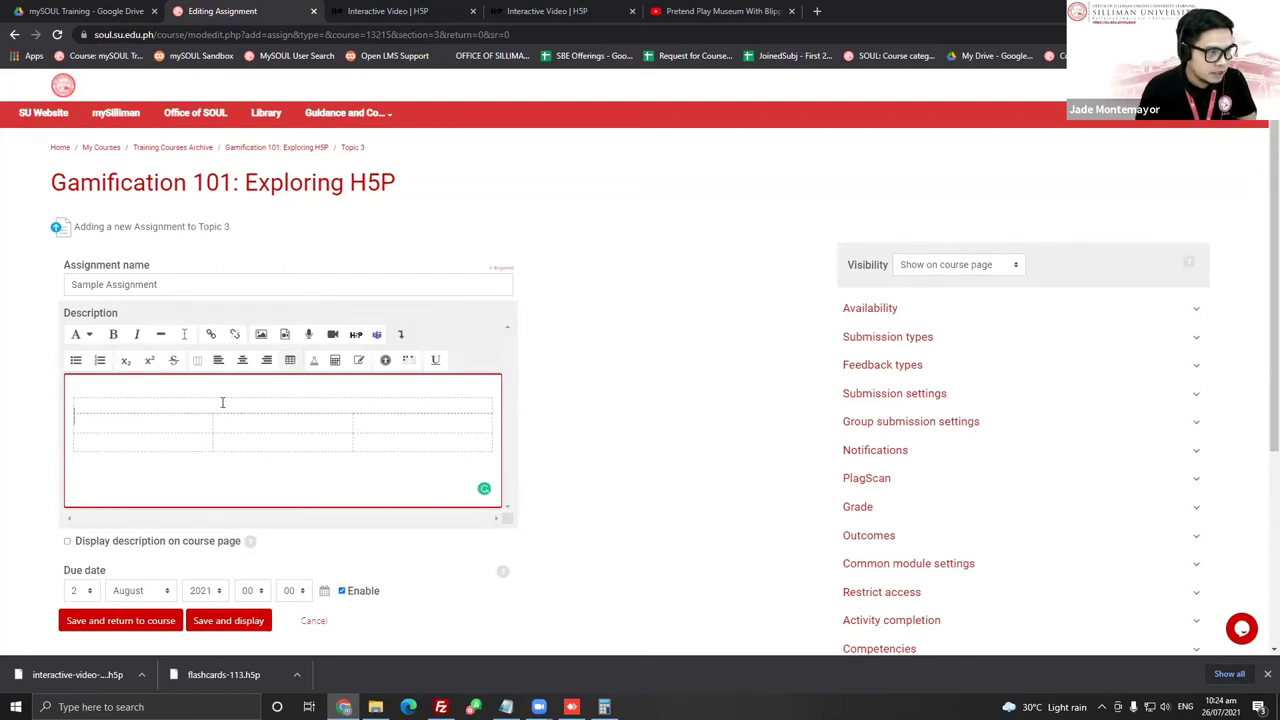
Enter "Sample Description" as the text in the full-width caption area of the description table
type("asdfasdgasdgasdg")
left_click_drag(245, 420, 73, 418)
double_click(127, 417)
type("Sample De")
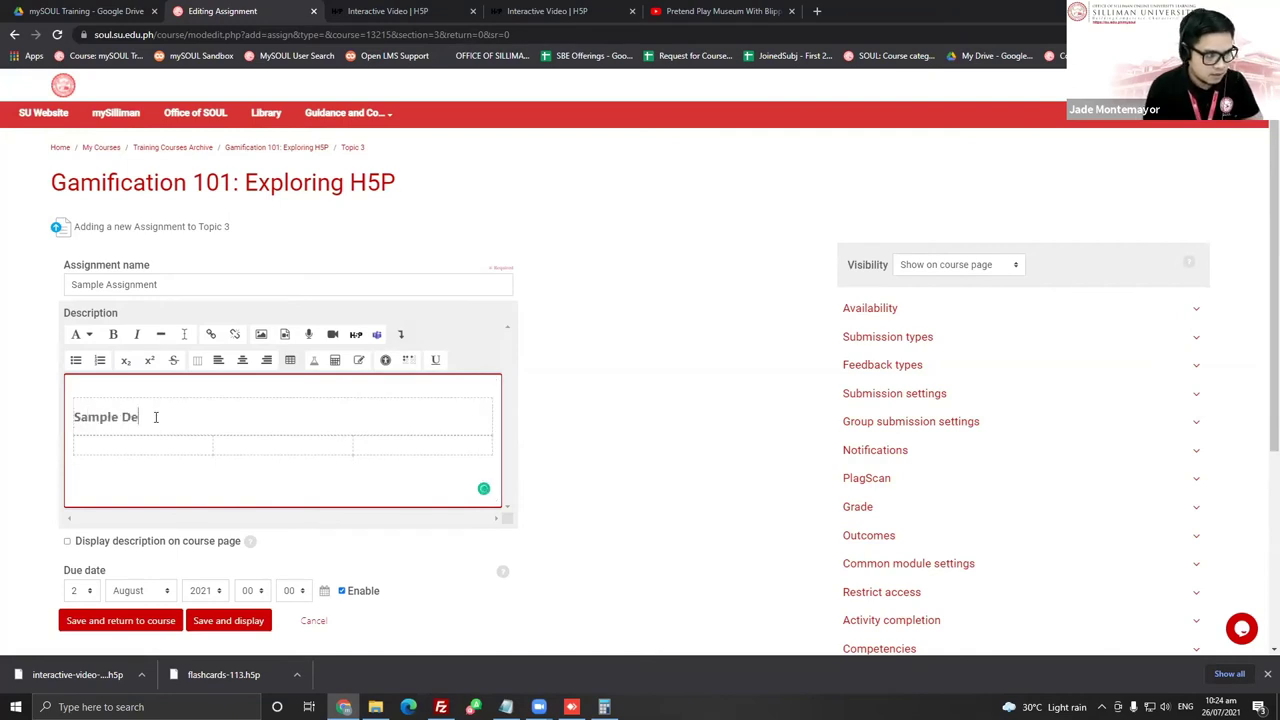
type("scription")
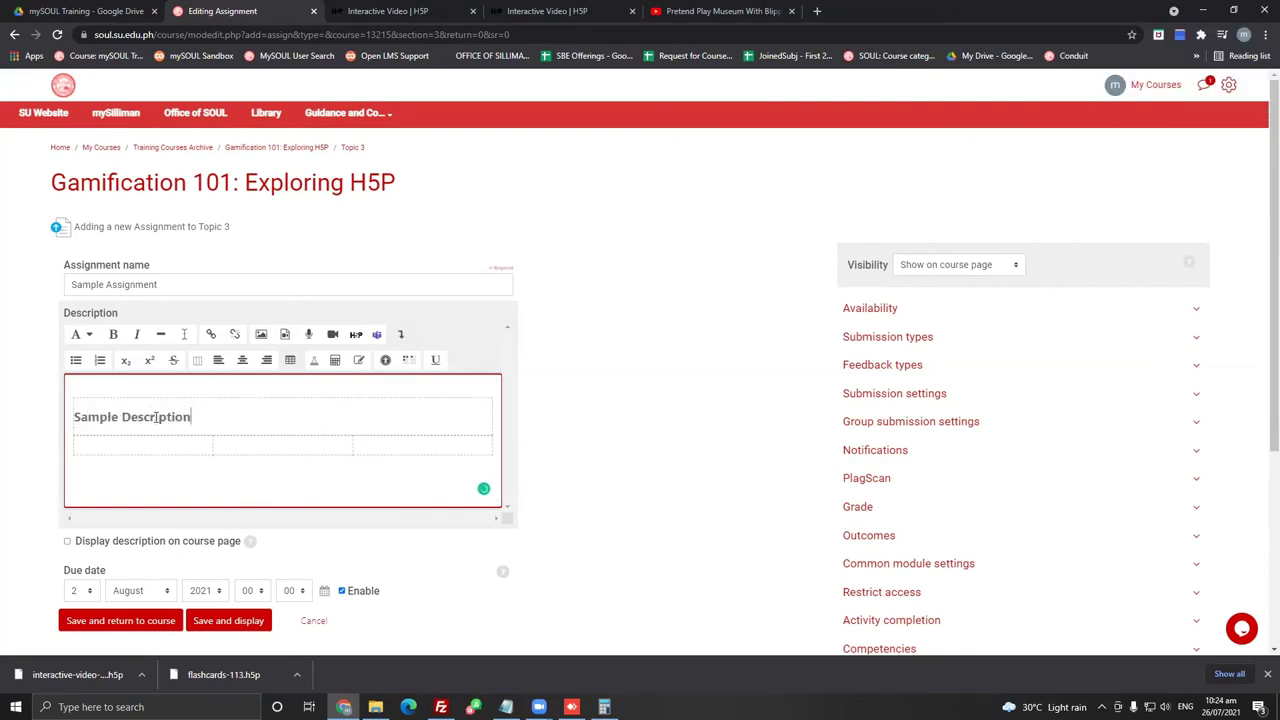
Repeat "Sample Description" in the table's caption so that it appears four times in a row
left_click_drag(191, 418, 75, 425)
key("ctrl+c")
left_click(75, 425)
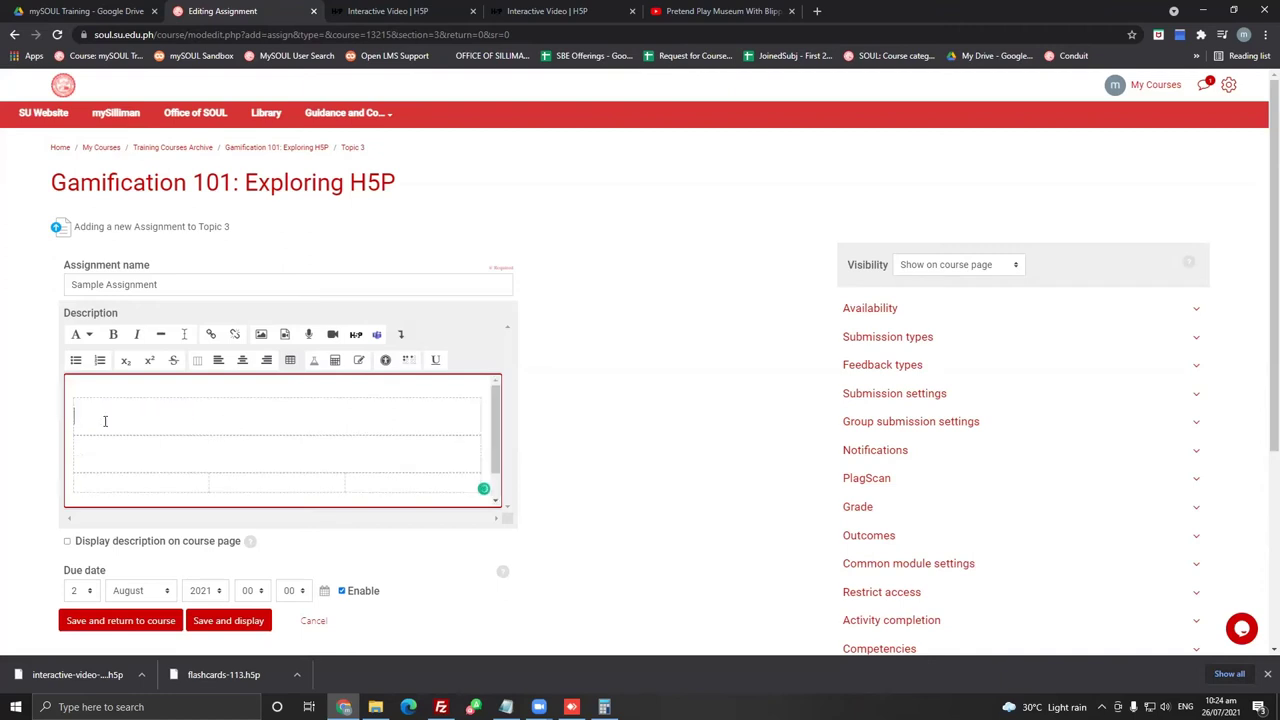
key("ctrl+v")
key("ctrl+v")
key("ctrl+v")
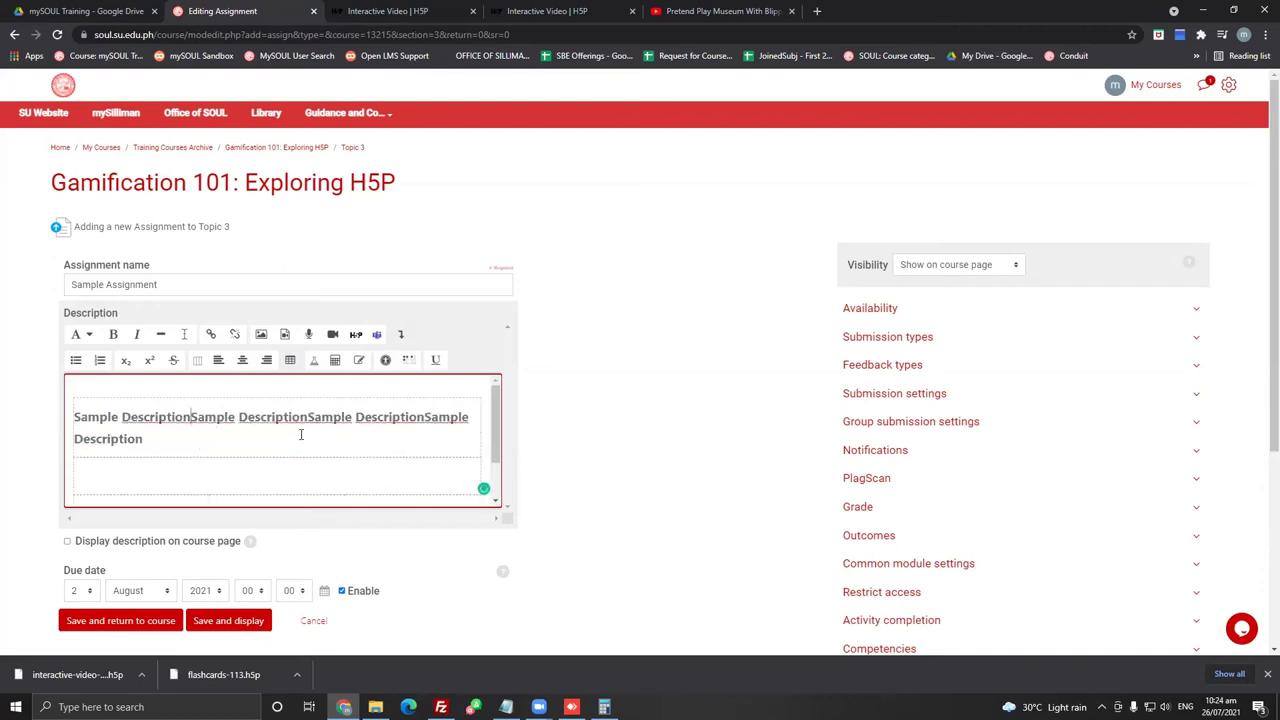
Copy the URL of the Pretend Play Museum YouTube video into the table's middle cell, centered, and save back to the course
scroll(262, 450, "down", 1)
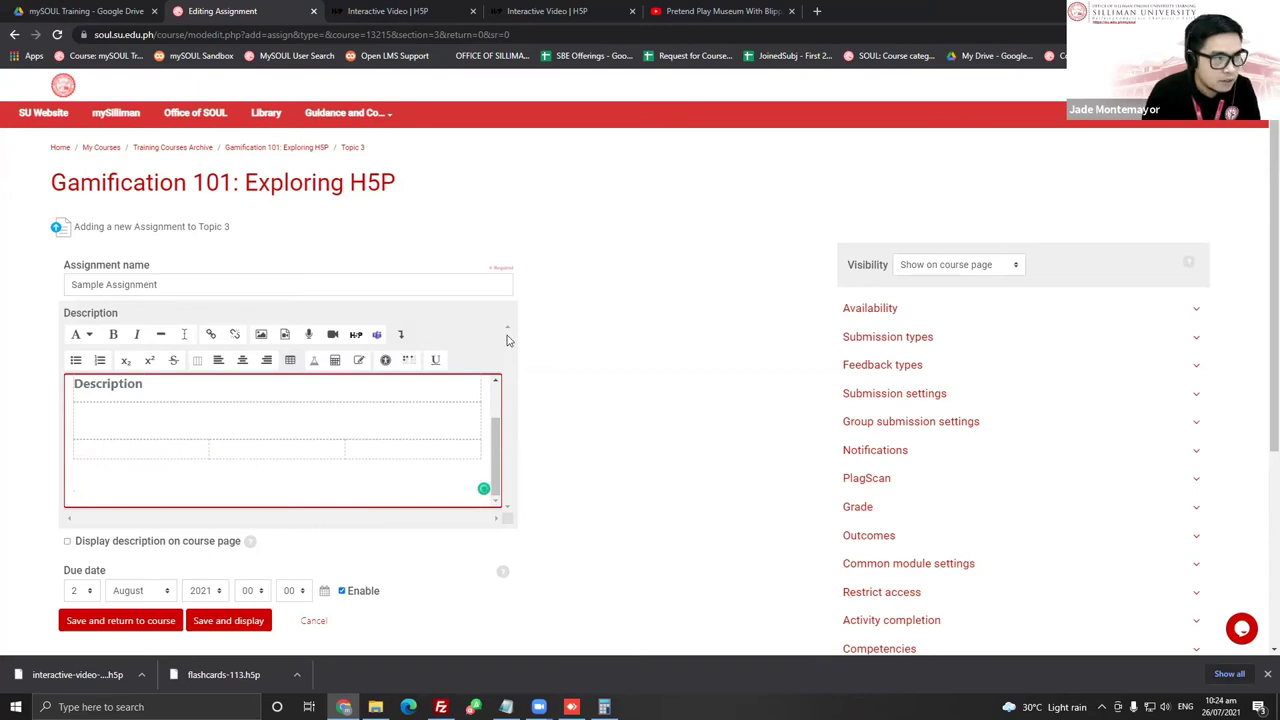
left_click(740, 11)
left_click(290, 35)
key("ctrl+c")
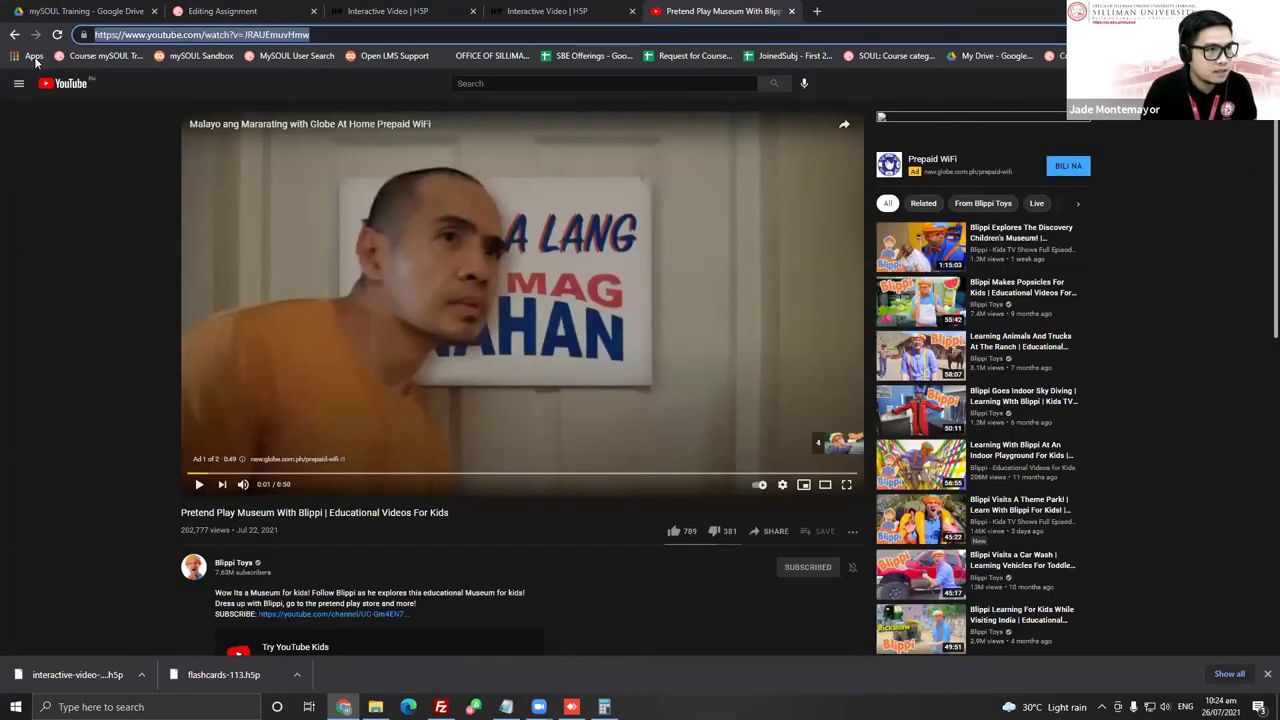
left_click(249, 11)
left_click(246, 450)
key("ctrl+v")
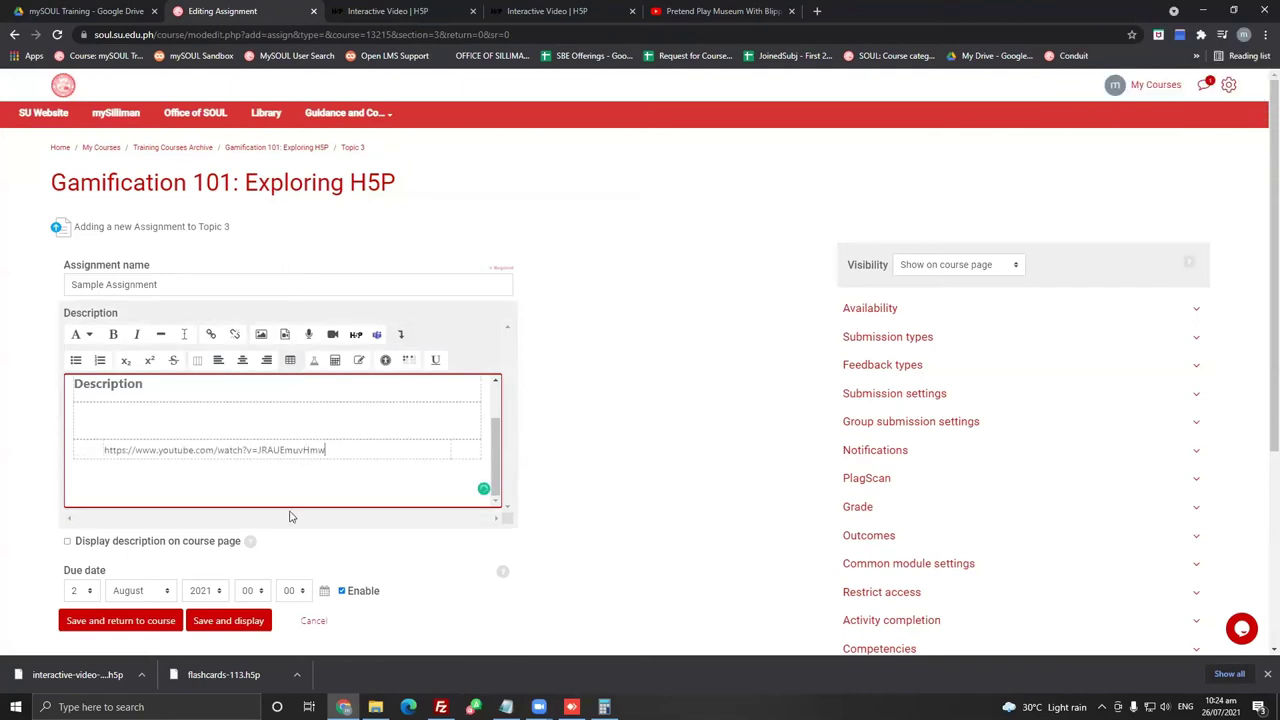
left_click(242, 362)
left_click(128, 628)
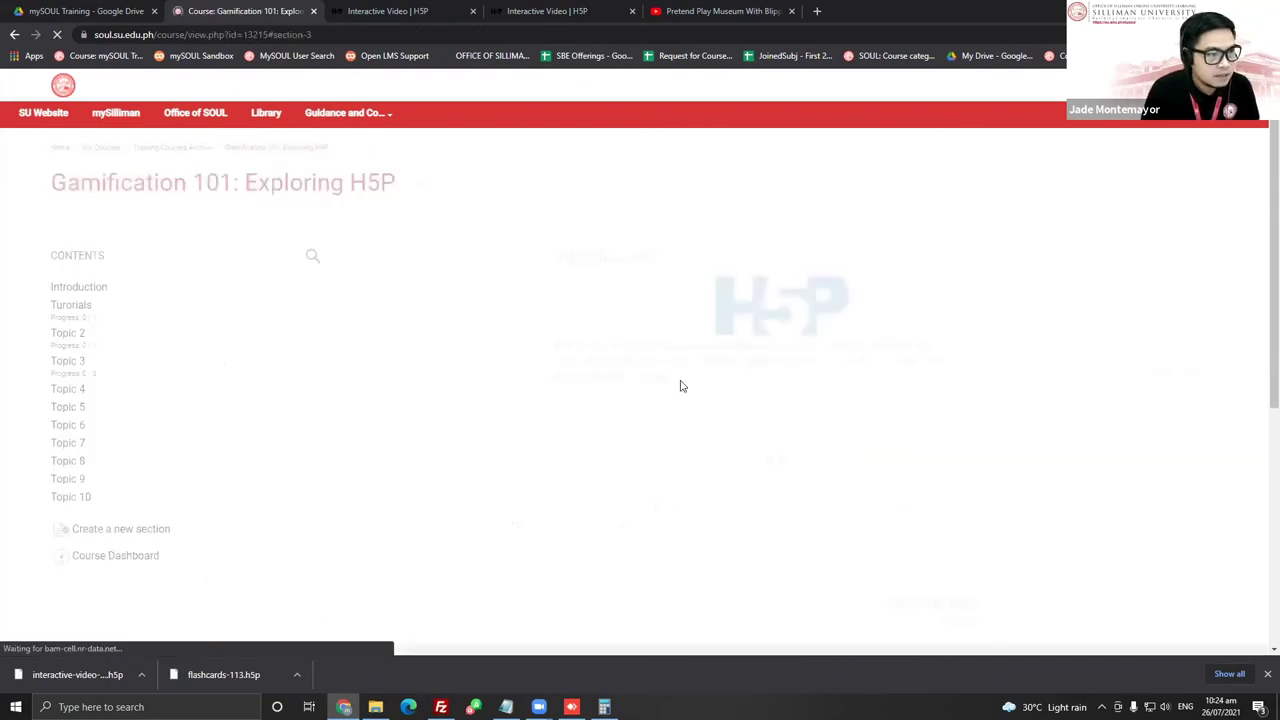
Reopen the Sample Assignment settings, set its description to display on the course page, and save back to the course
scroll(640, 414, "down", 4)
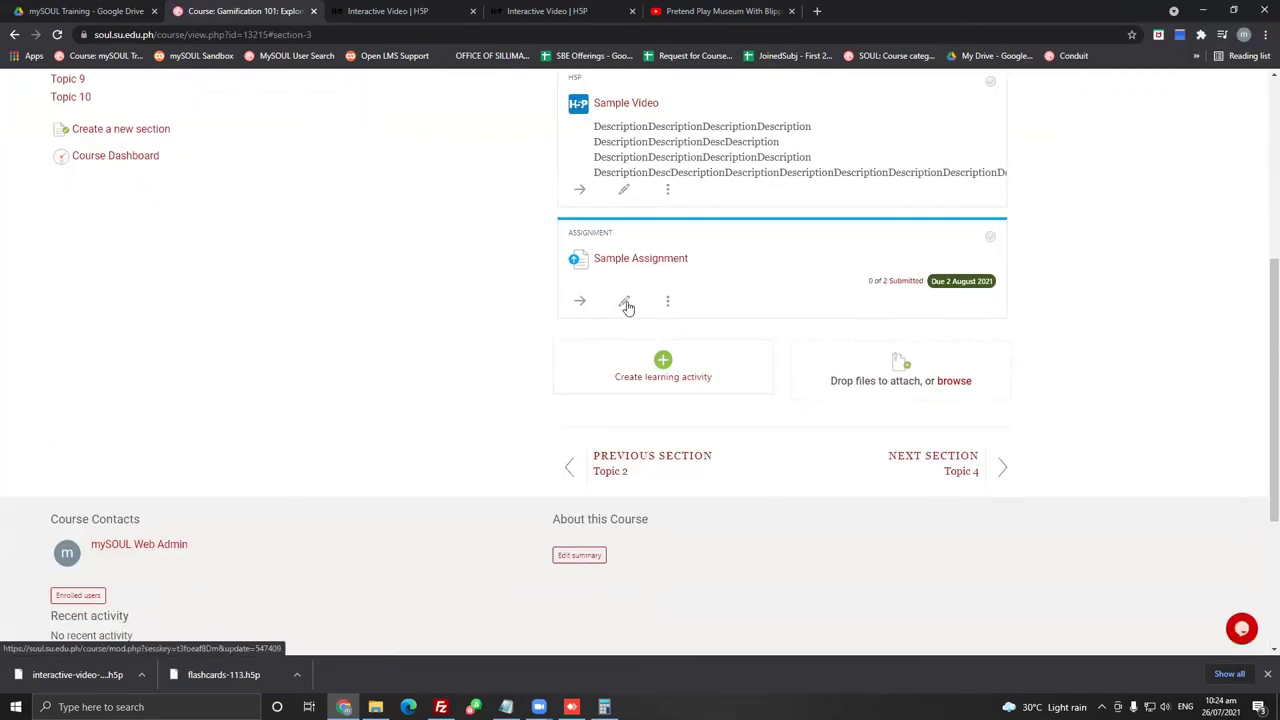
left_click(624, 302)
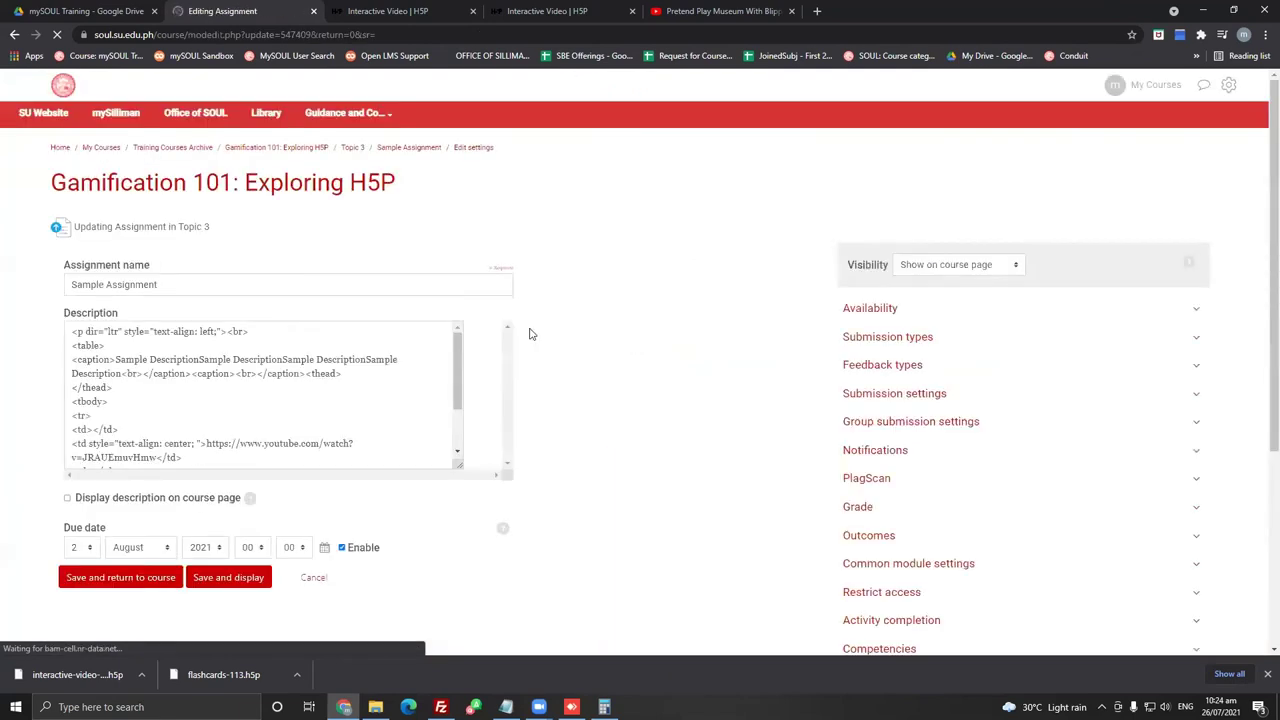
scroll(401, 390, "down", 1)
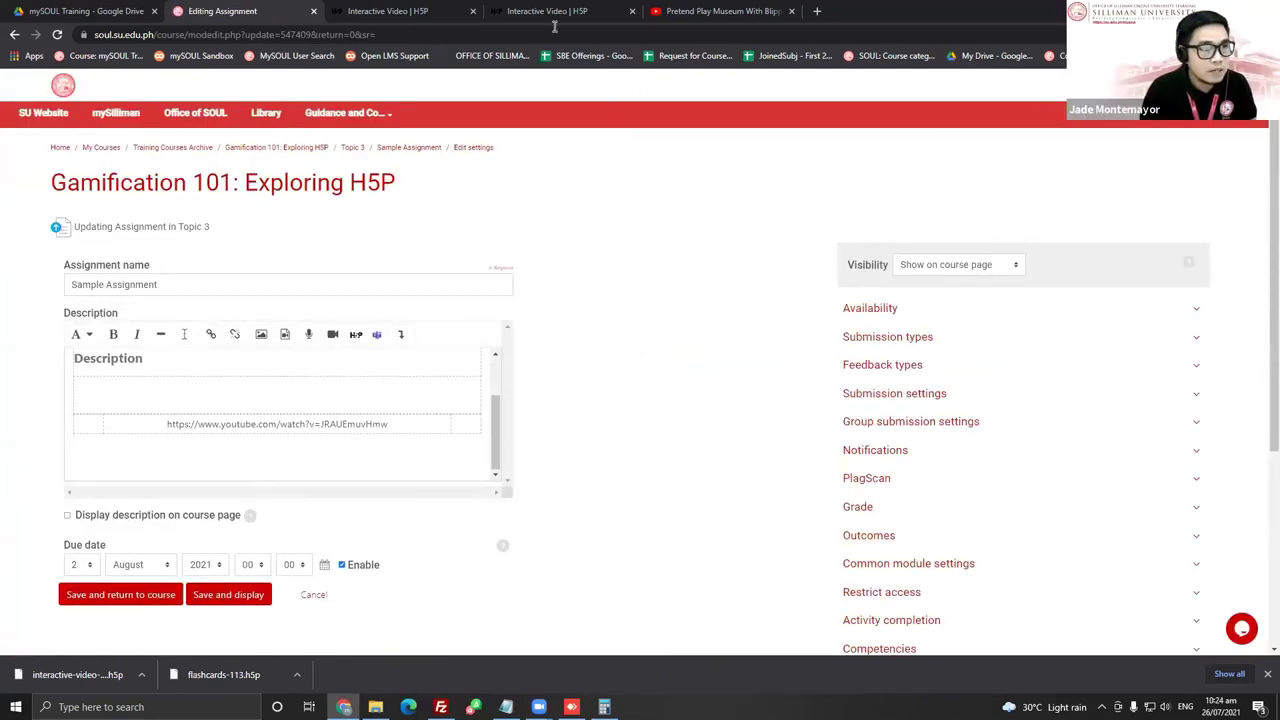
left_click(722, 11)
left_click(389, 35)
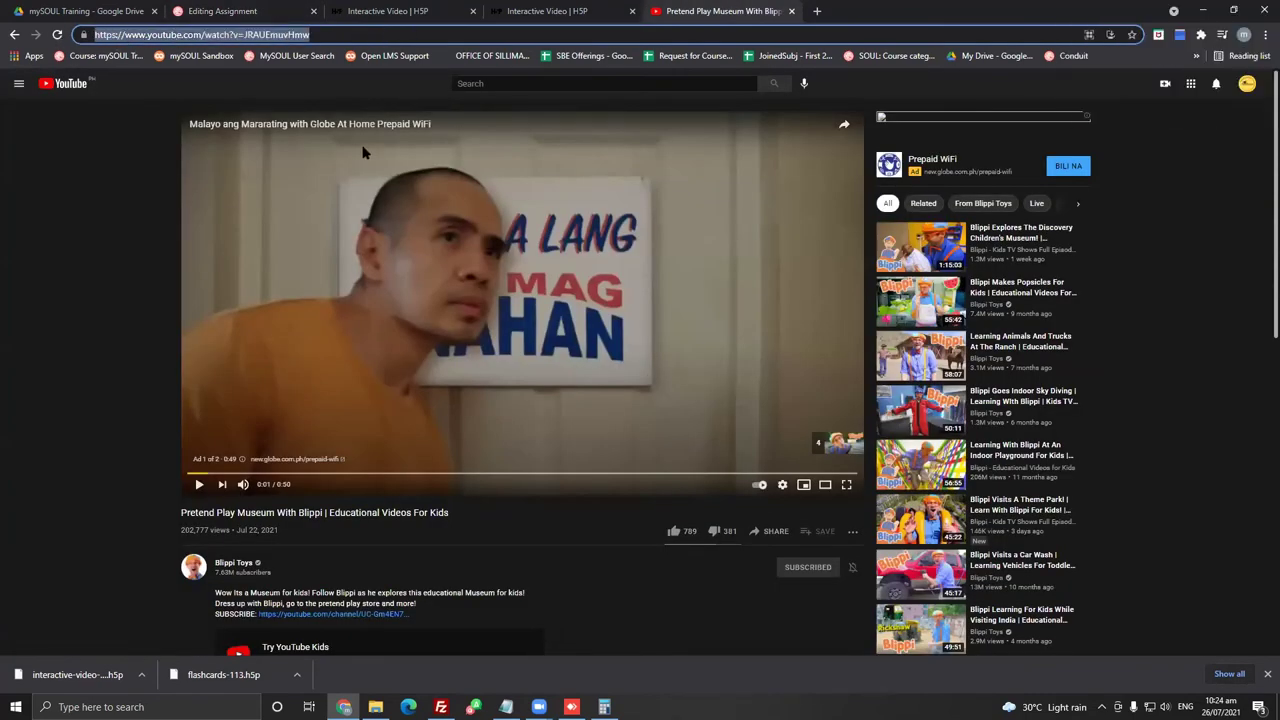
left_click(382, 31)
left_click(270, 11)
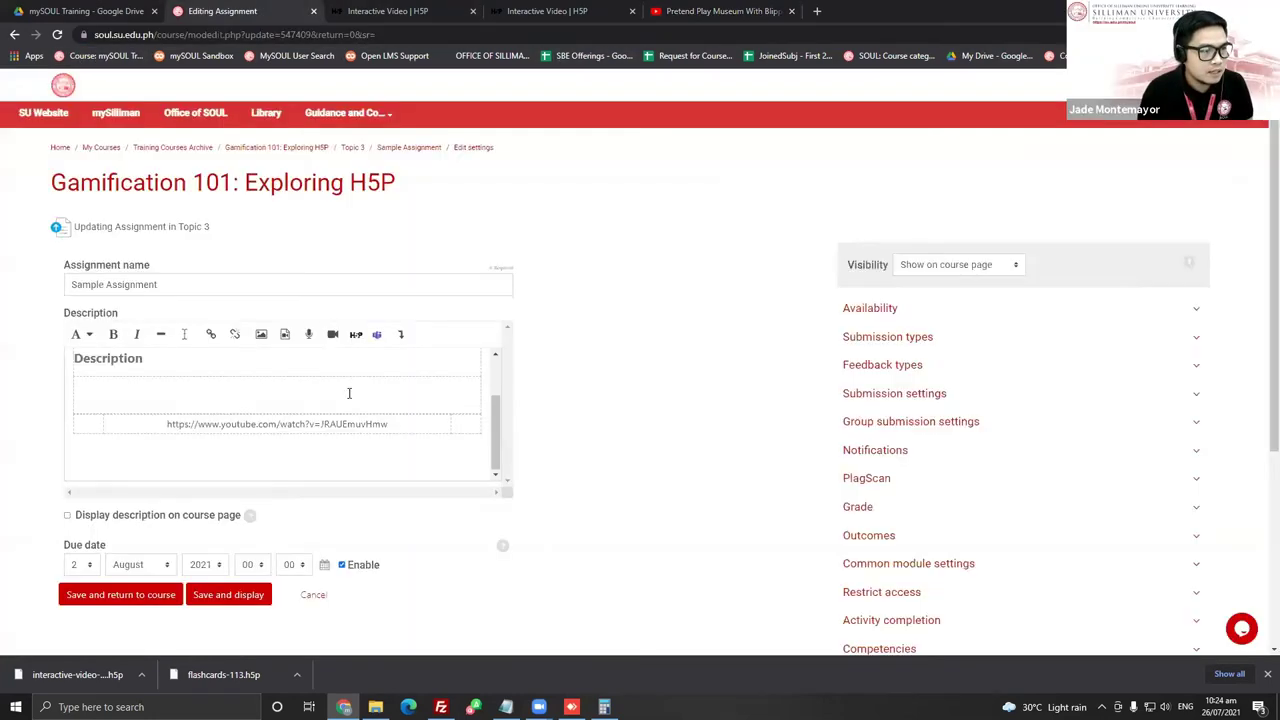
left_click(67, 515)
left_click(120, 594)
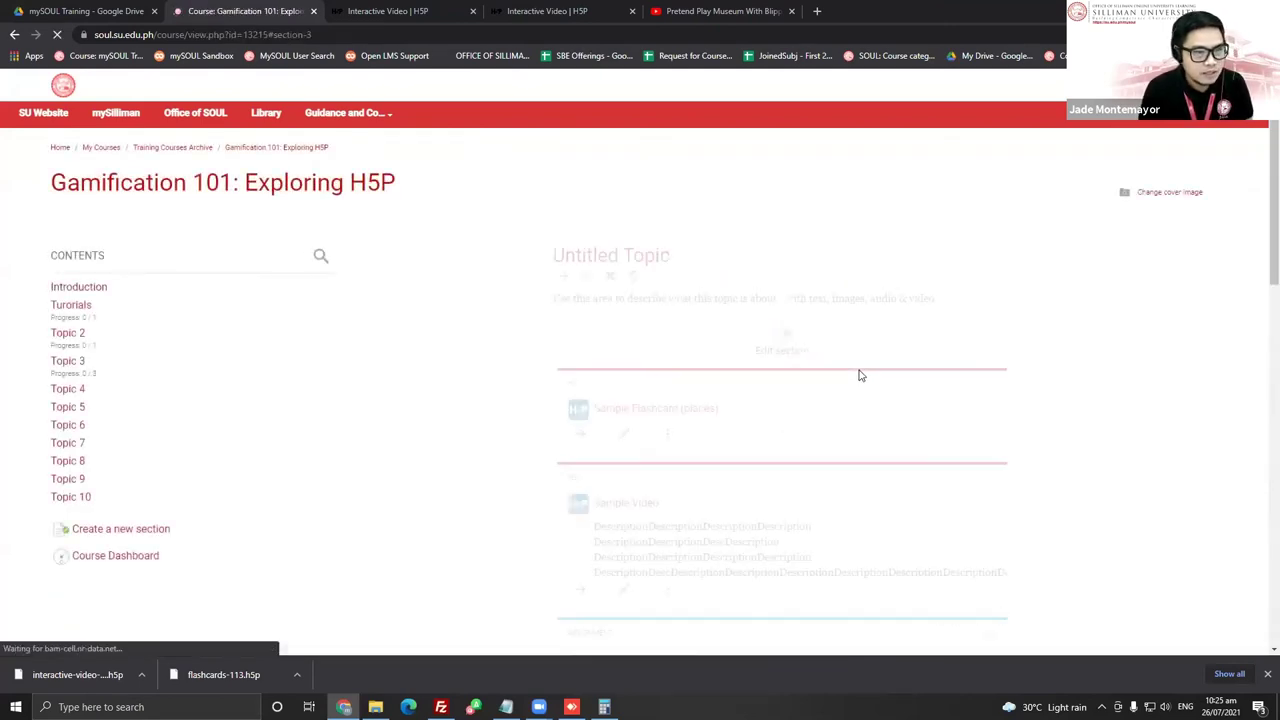
Review the description text and the embedded video on the Sample Assignment page, and go back to the course
left_click(646, 194)
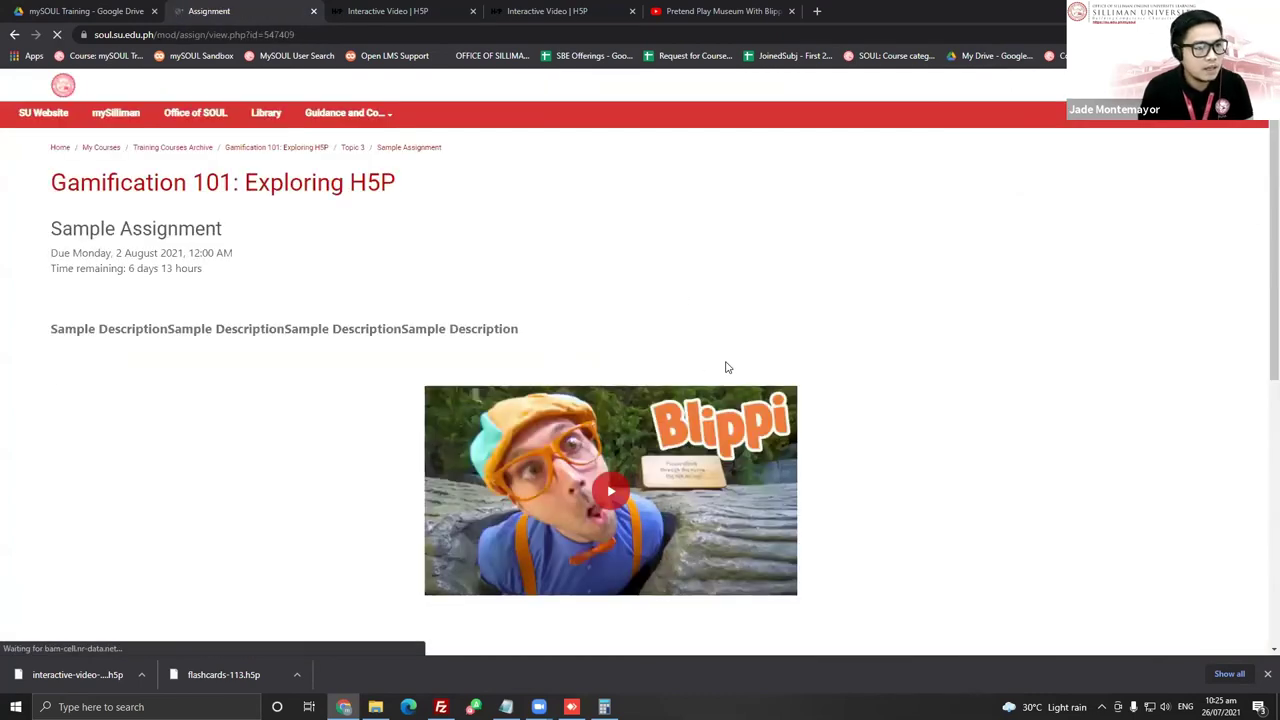
left_click_drag(49, 334, 634, 323)
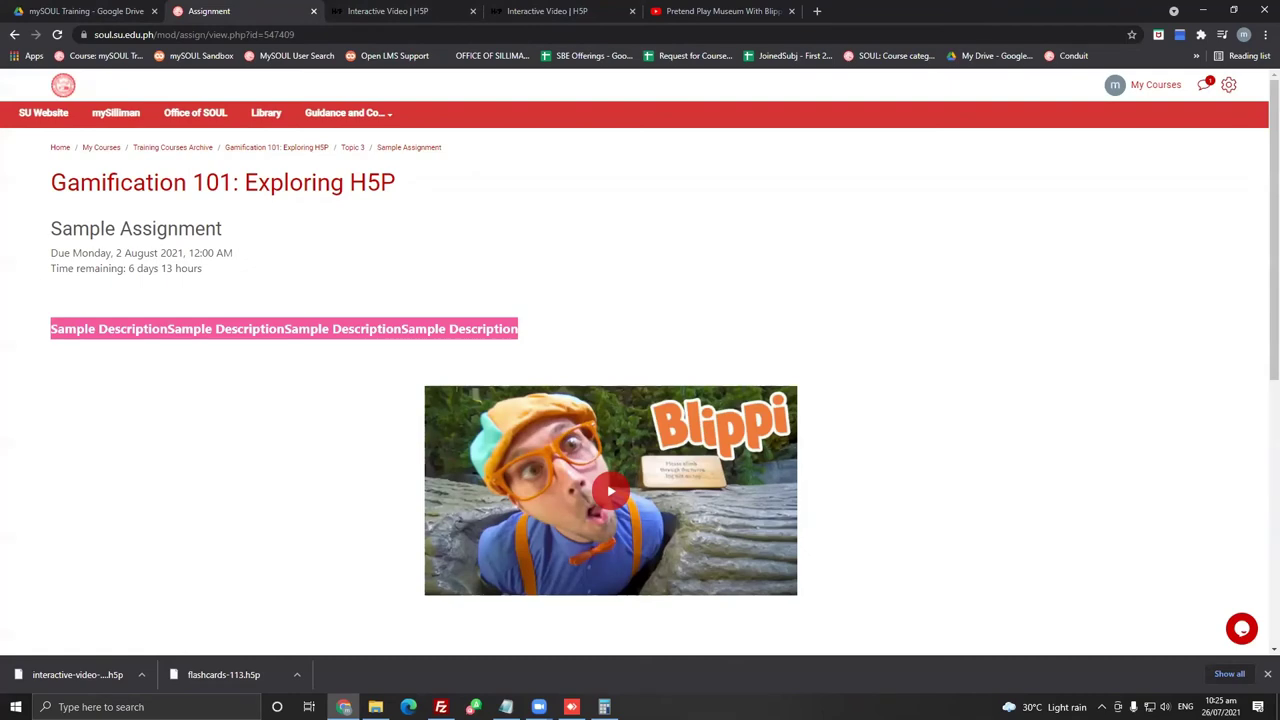
key("ctrl+1")
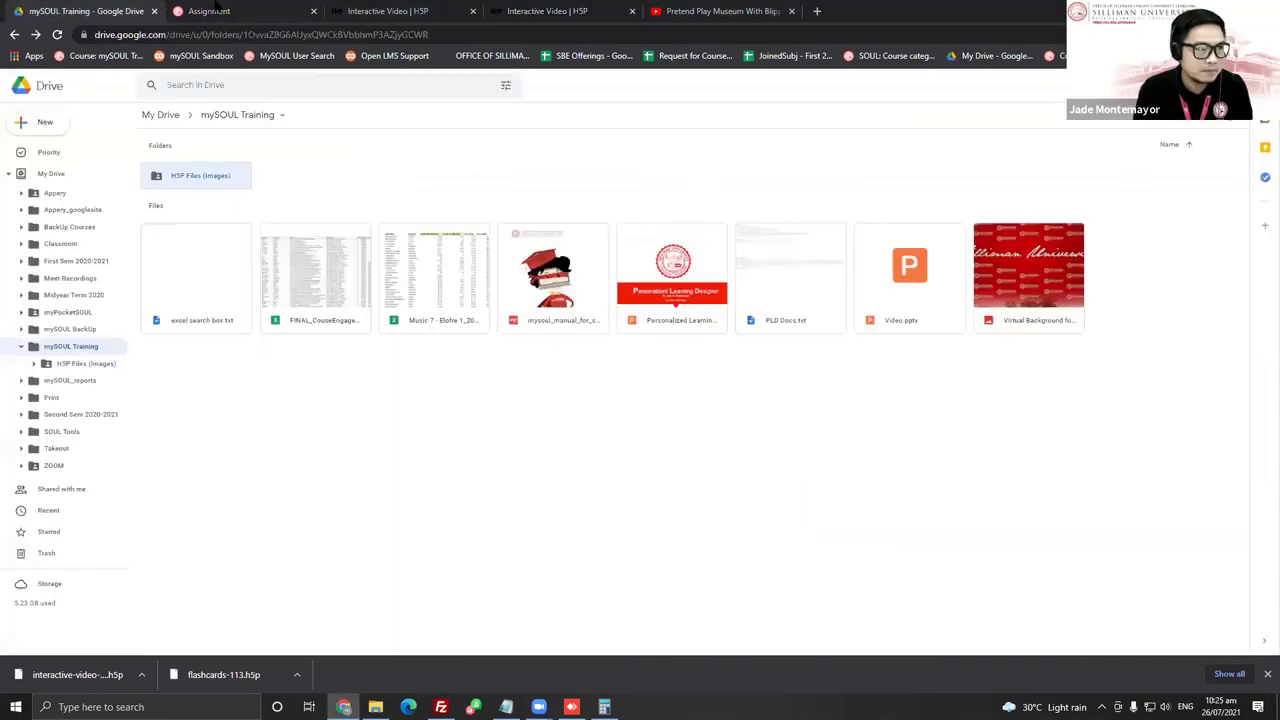
left_click(242, 10)
left_click(15, 35)
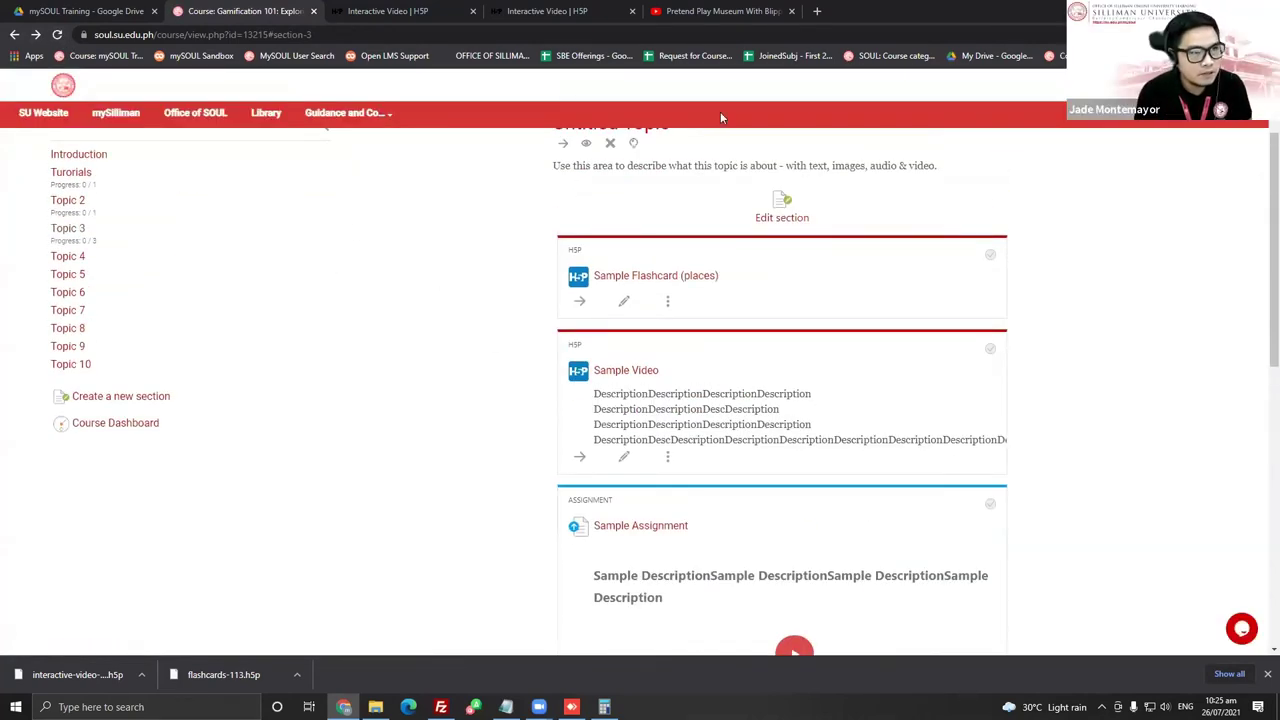
left_click(748, 10)
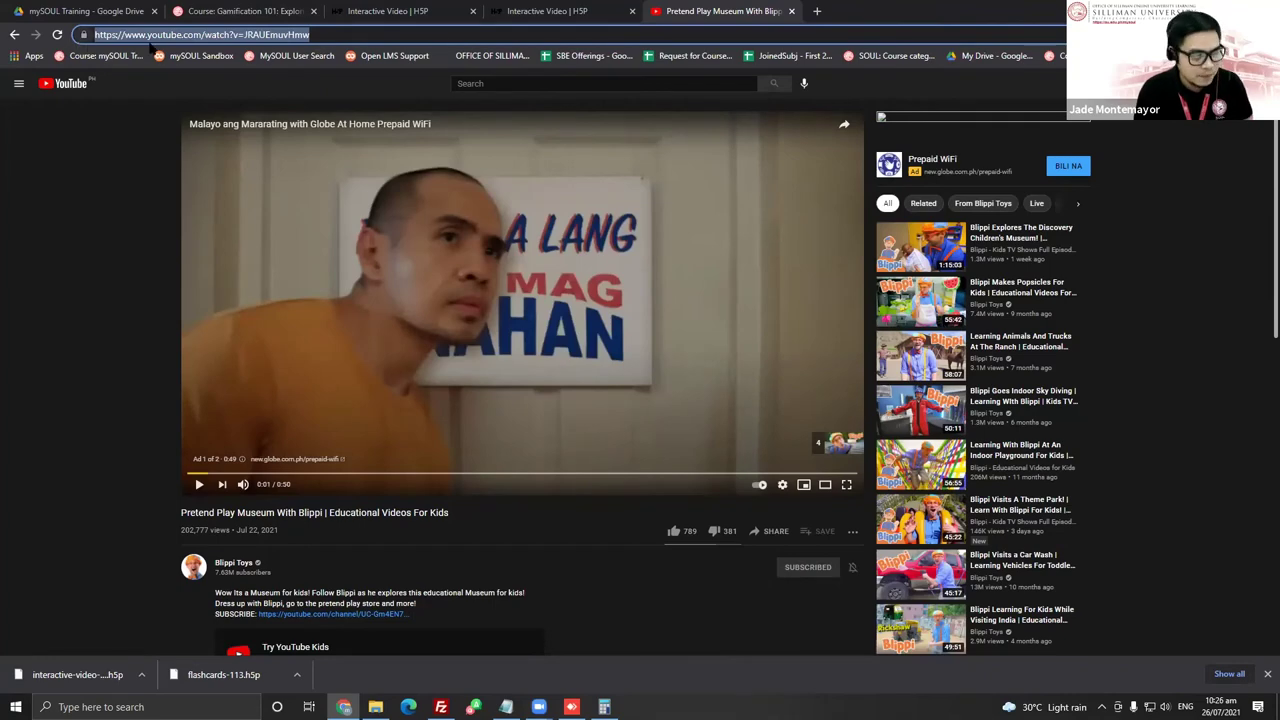
left_click(215, 11)
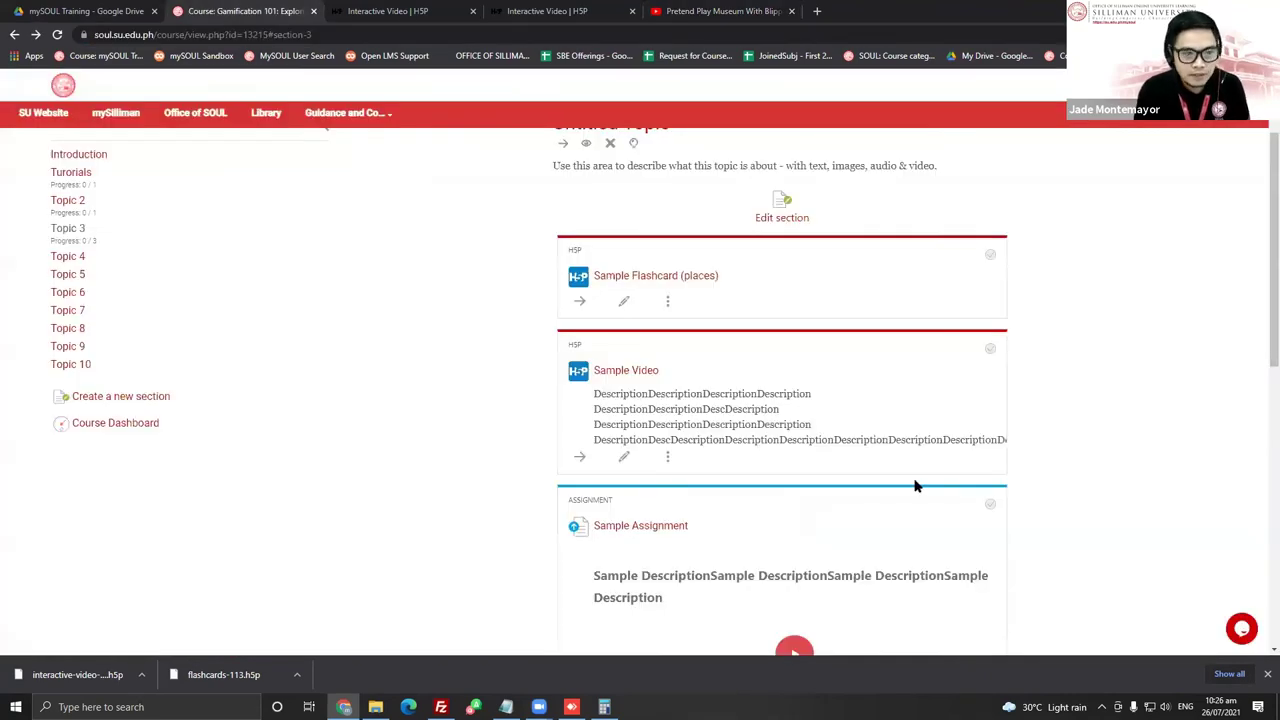
scroll(896, 492, "down", 1)
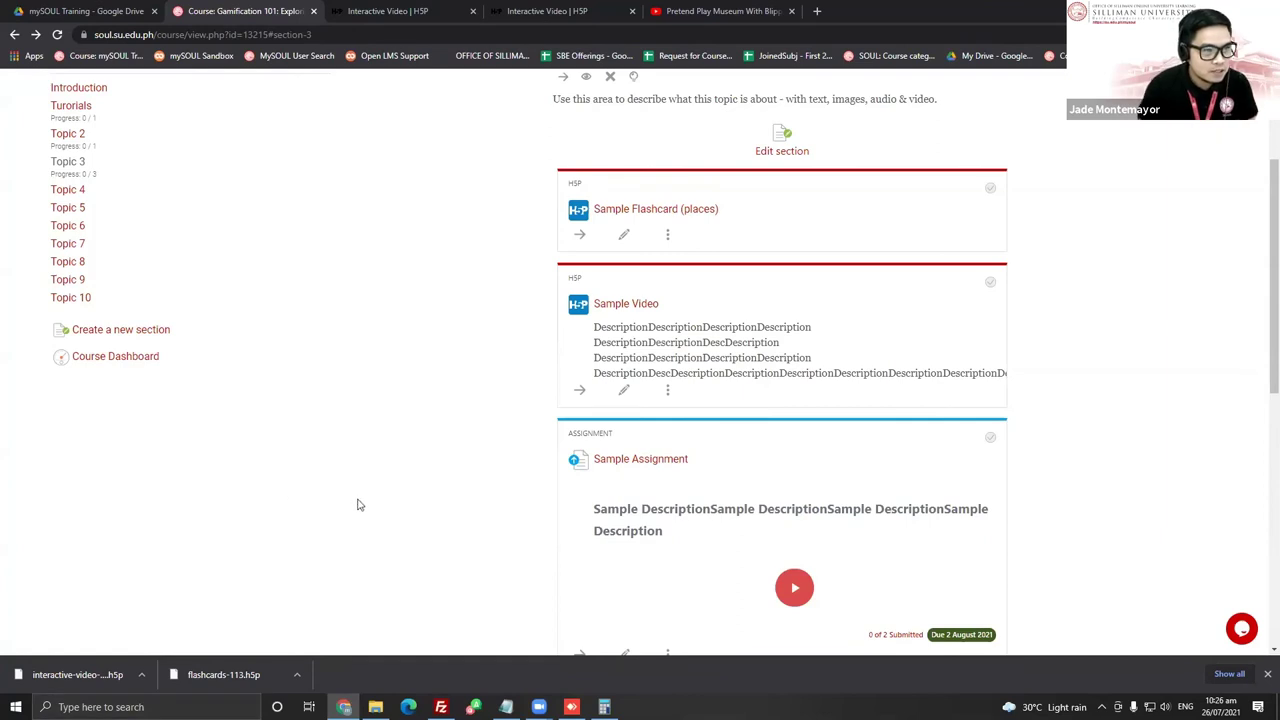
scroll(300, 440, "up", 1)
Highlight Topic 4 as the current topic and look over the pictures in the Image Pairing folder
left_click(68, 257)
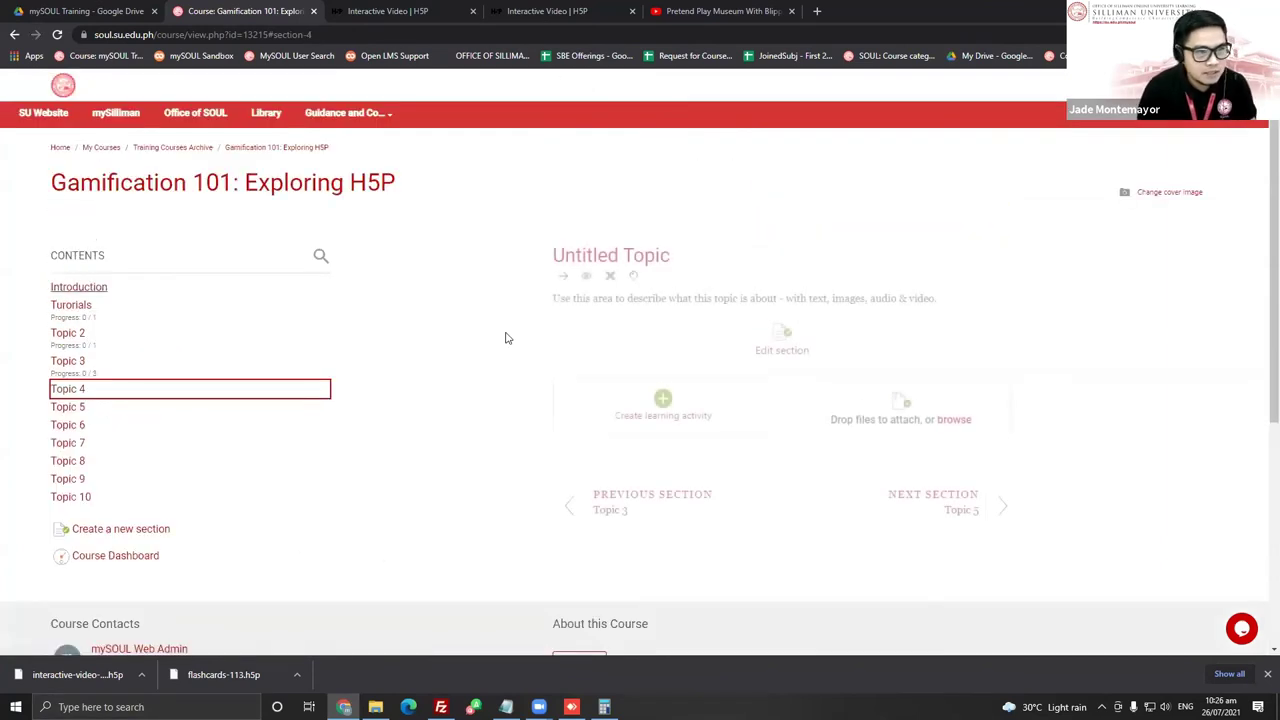
left_click(633, 276)
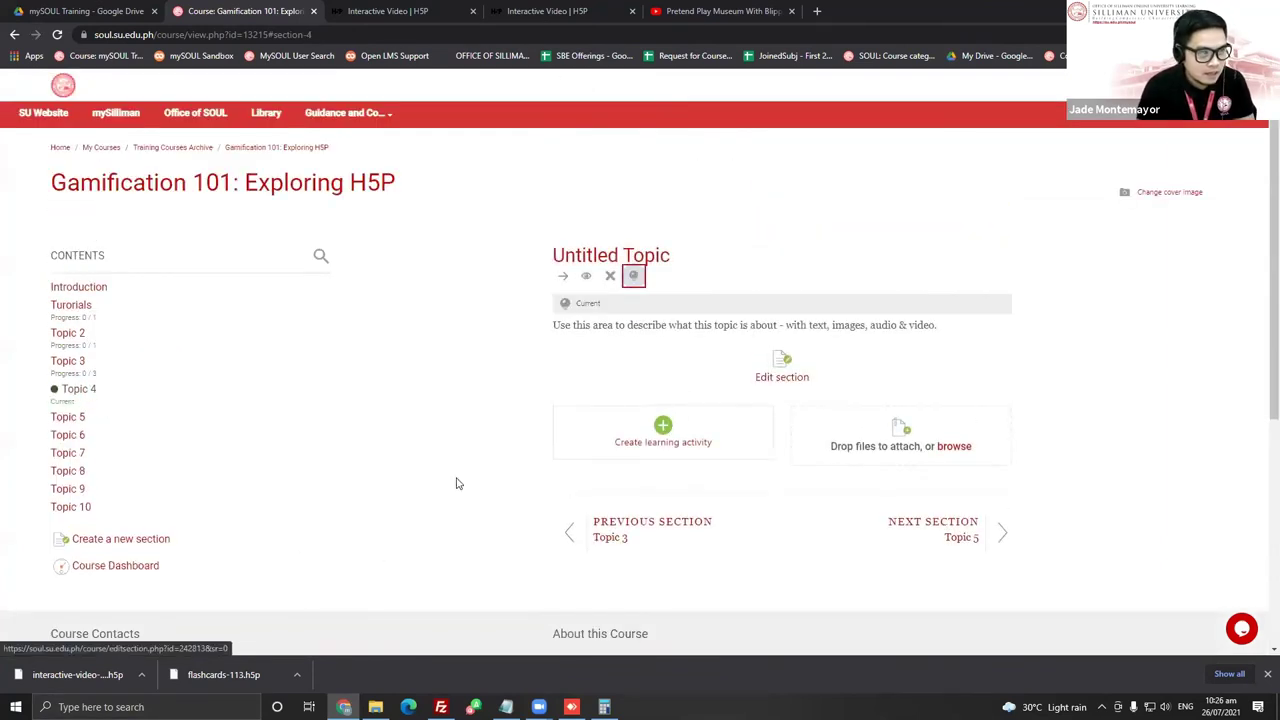
left_click(375, 707)
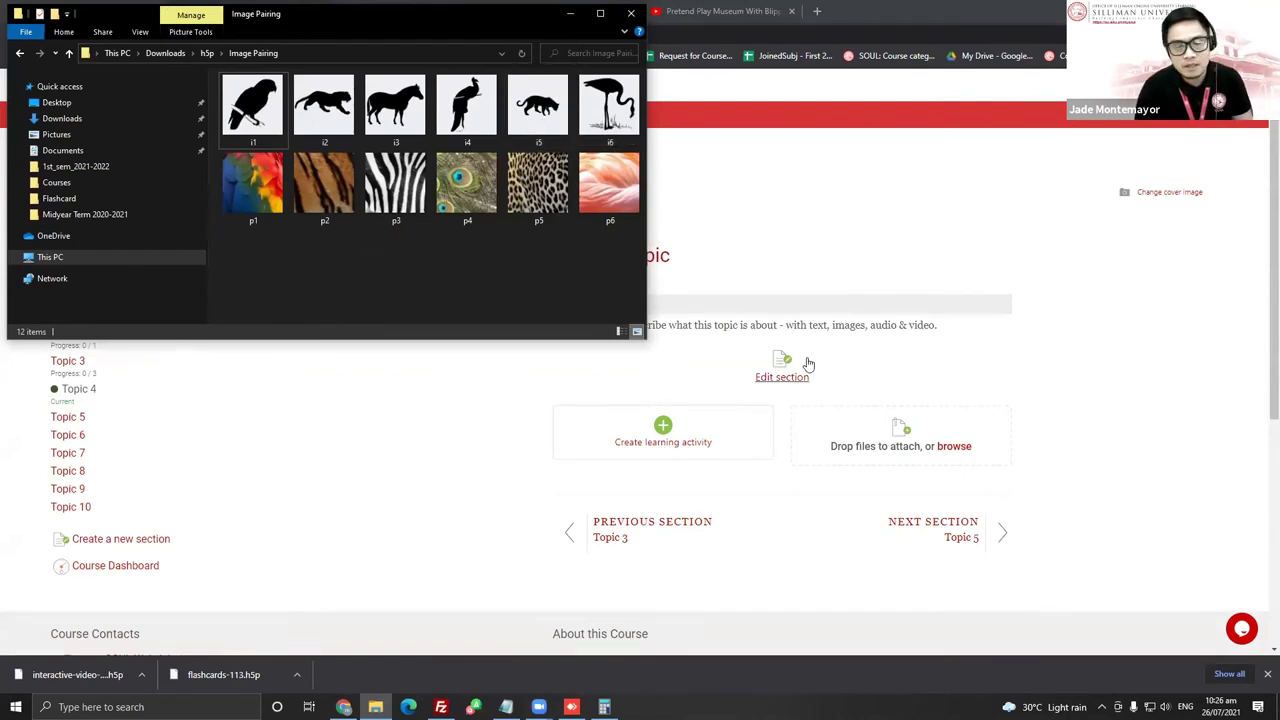
left_click(1125, 314)
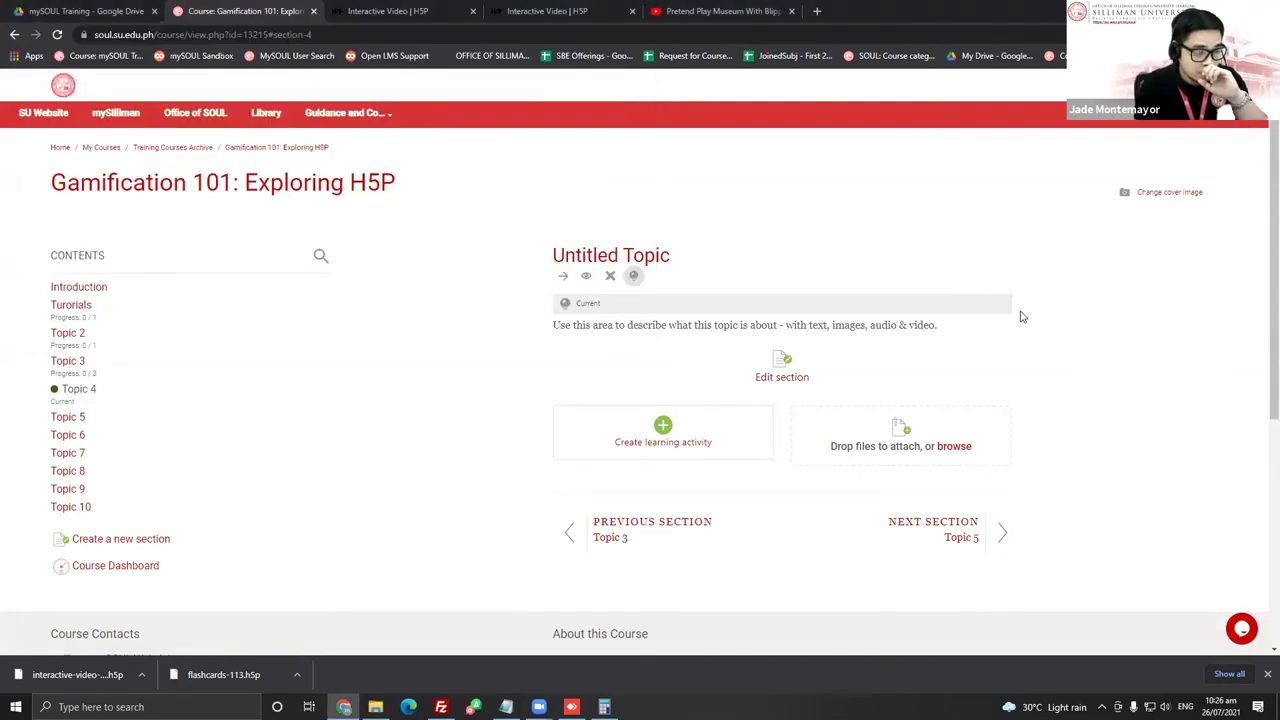
Close the duplicate Interactive Video page and open the Examples and Downloads page on h5p.org
left_click(458, 12)
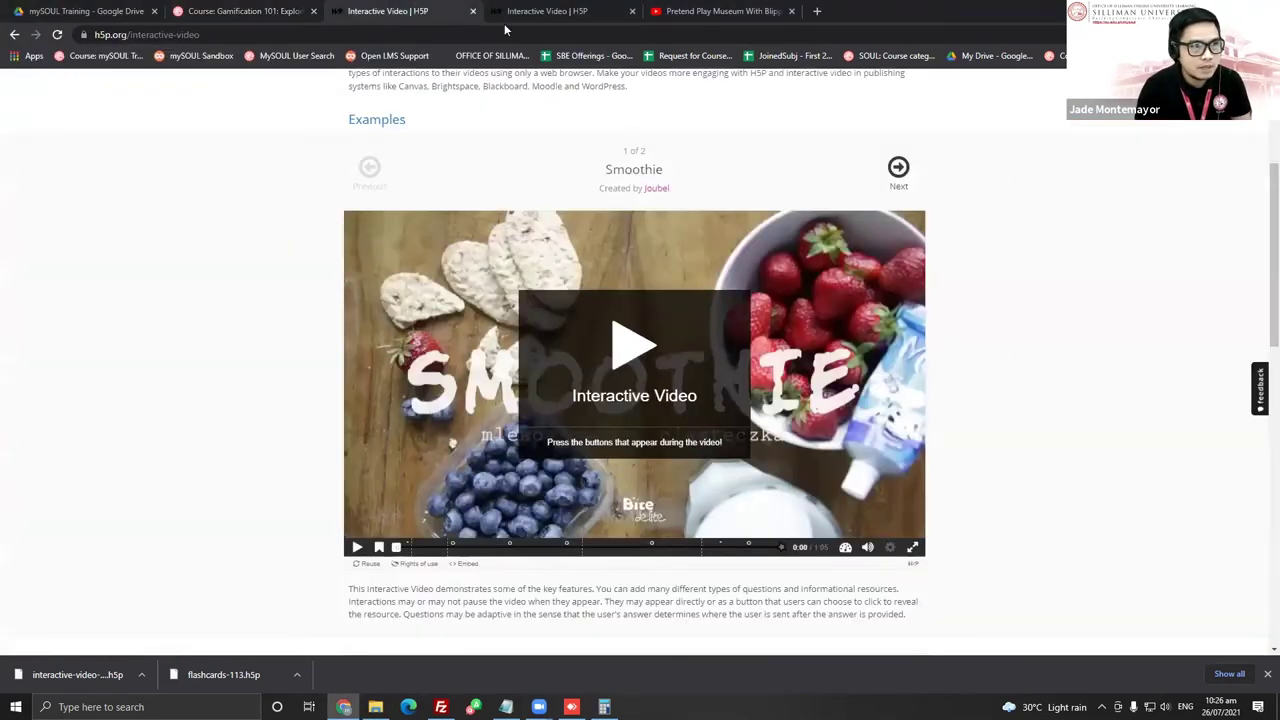
left_click(474, 12)
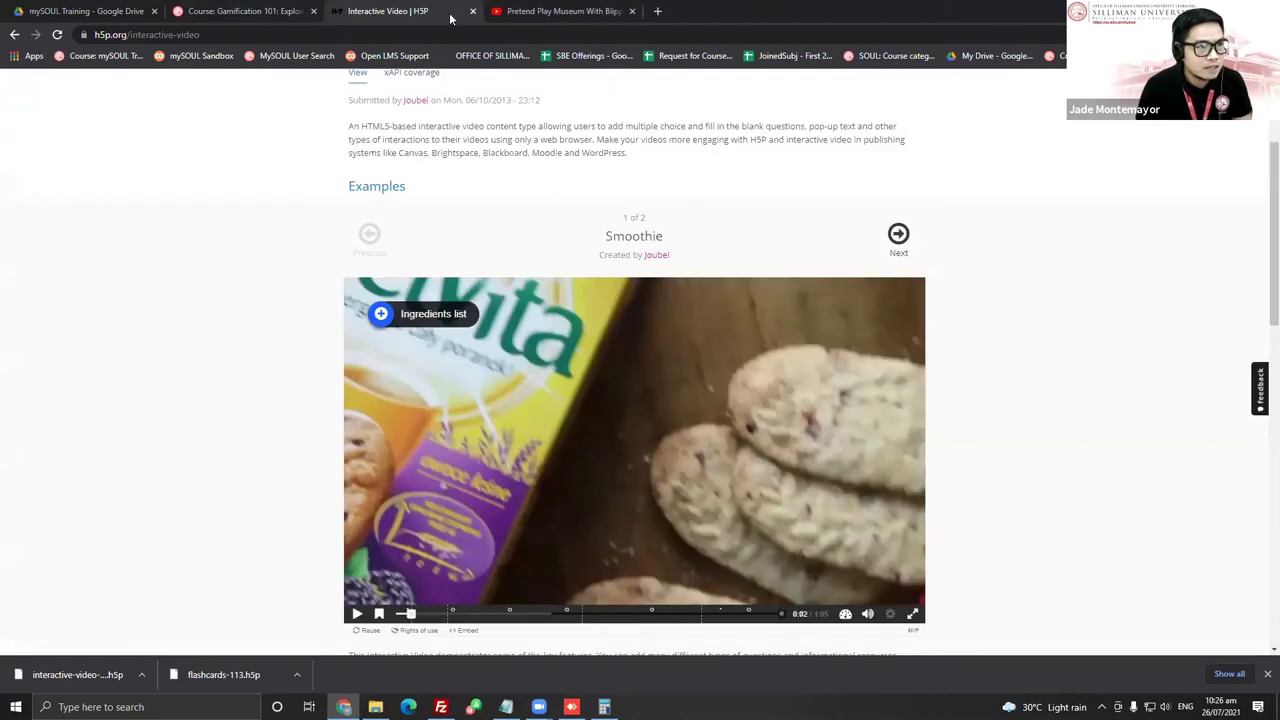
scroll(592, 200, "up", 3)
left_click(590, 112)
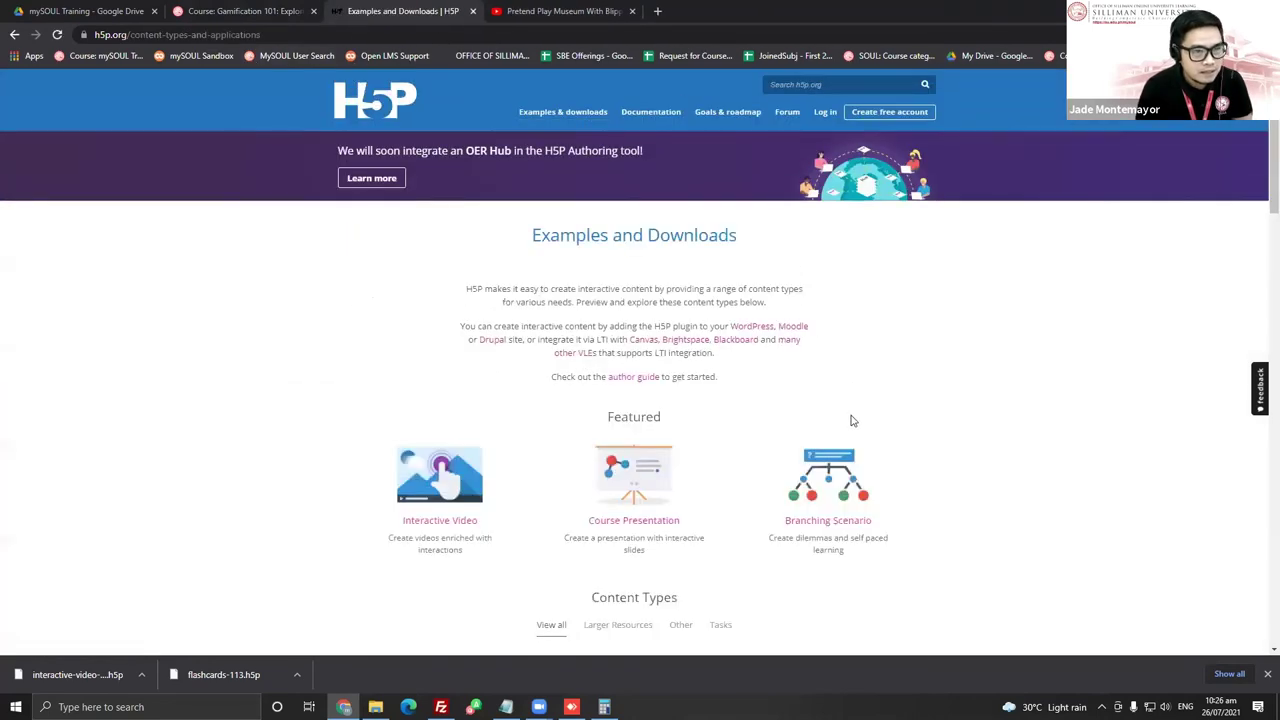
Go to the content bank of the Gamification 101 course and start a new Image Pair content
left_click(266, 14)
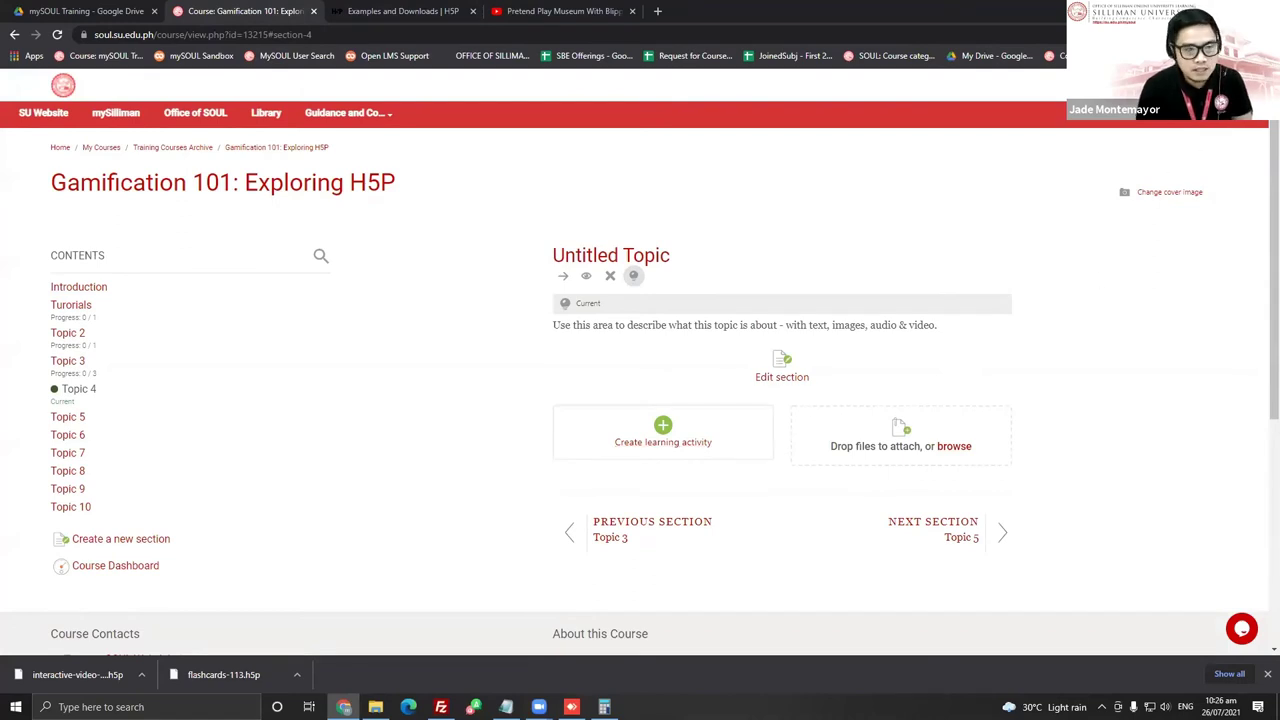
left_click(1240, 85)
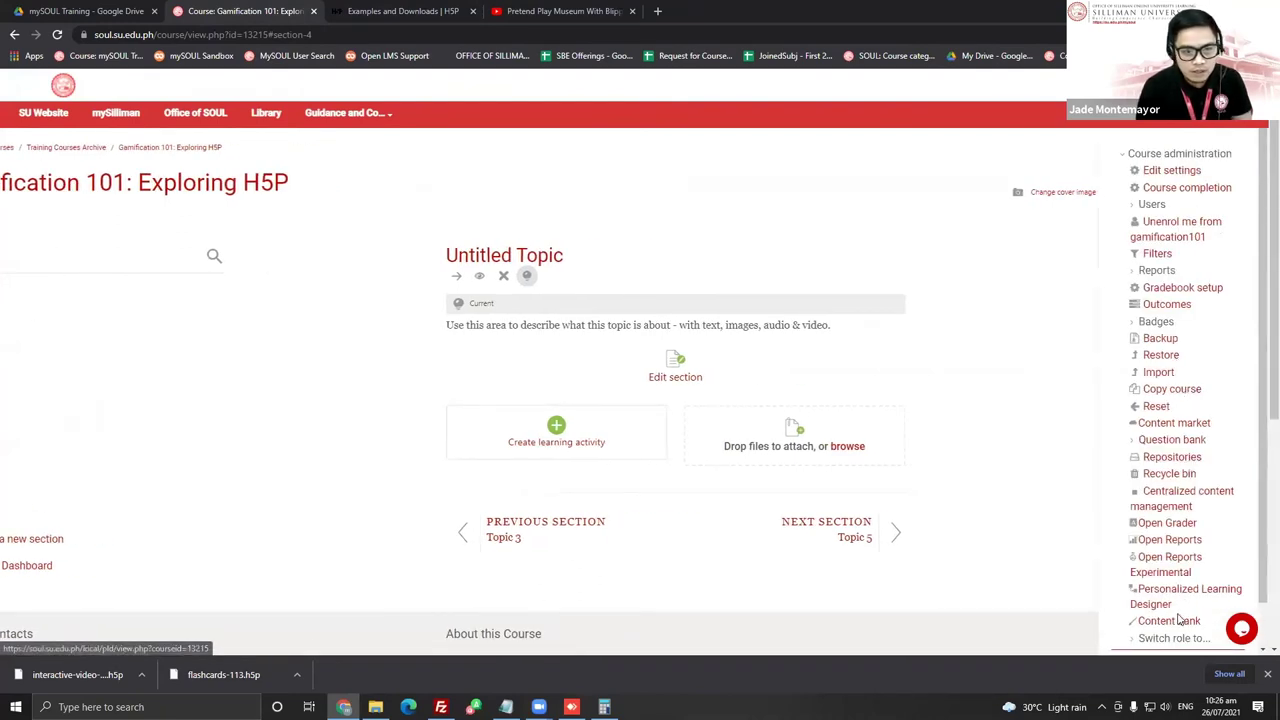
left_click(1168, 621)
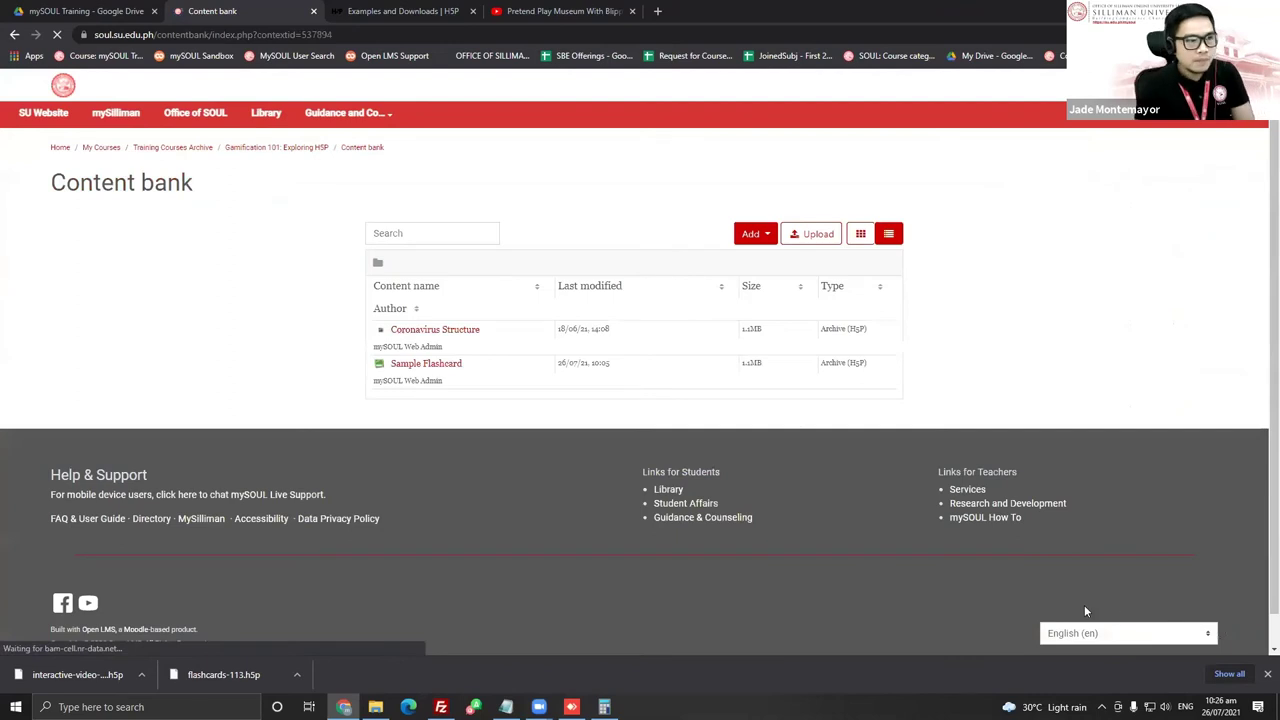
left_click(752, 234)
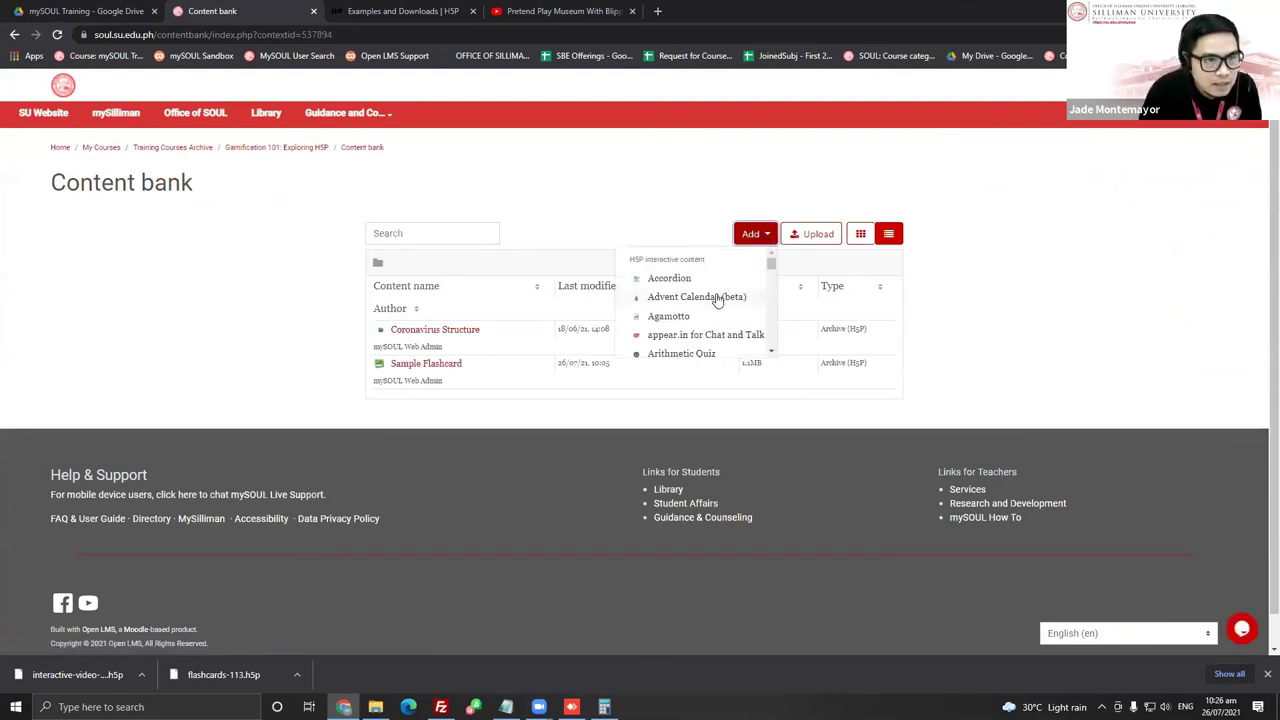
scroll(717, 300, "down", 10)
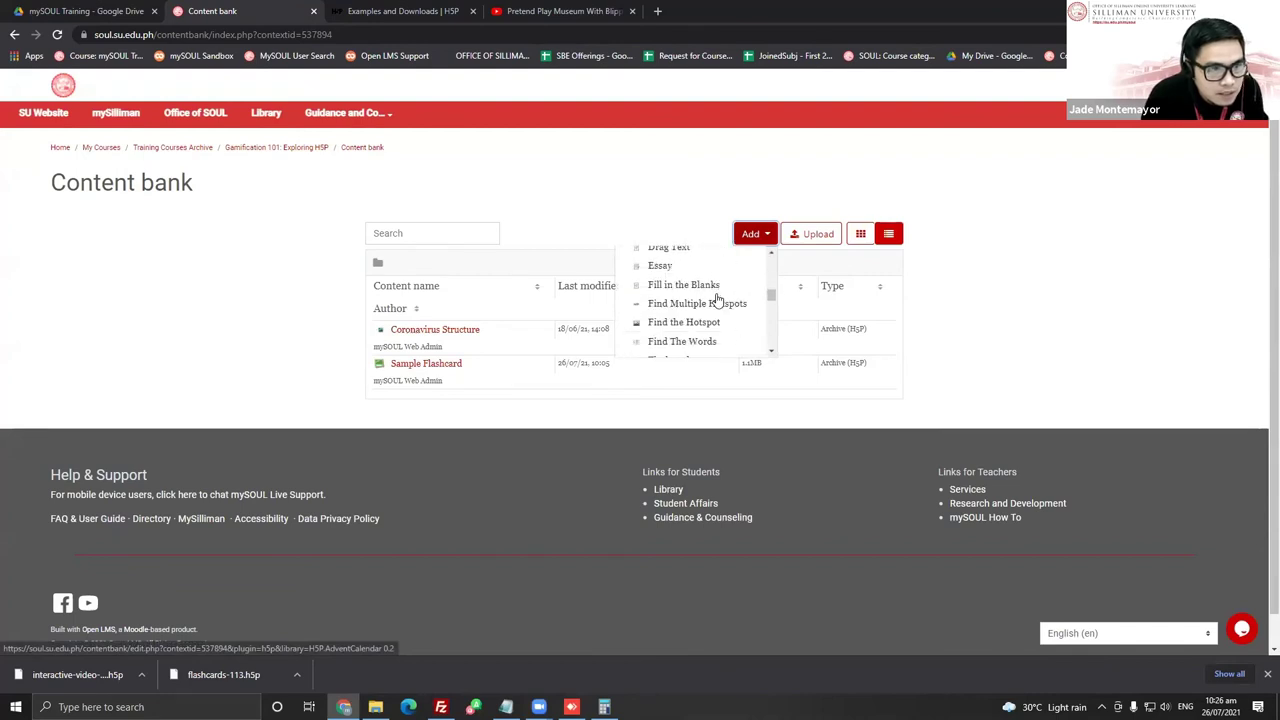
scroll(717, 298, "down", 2)
scroll(717, 298, "down", 3)
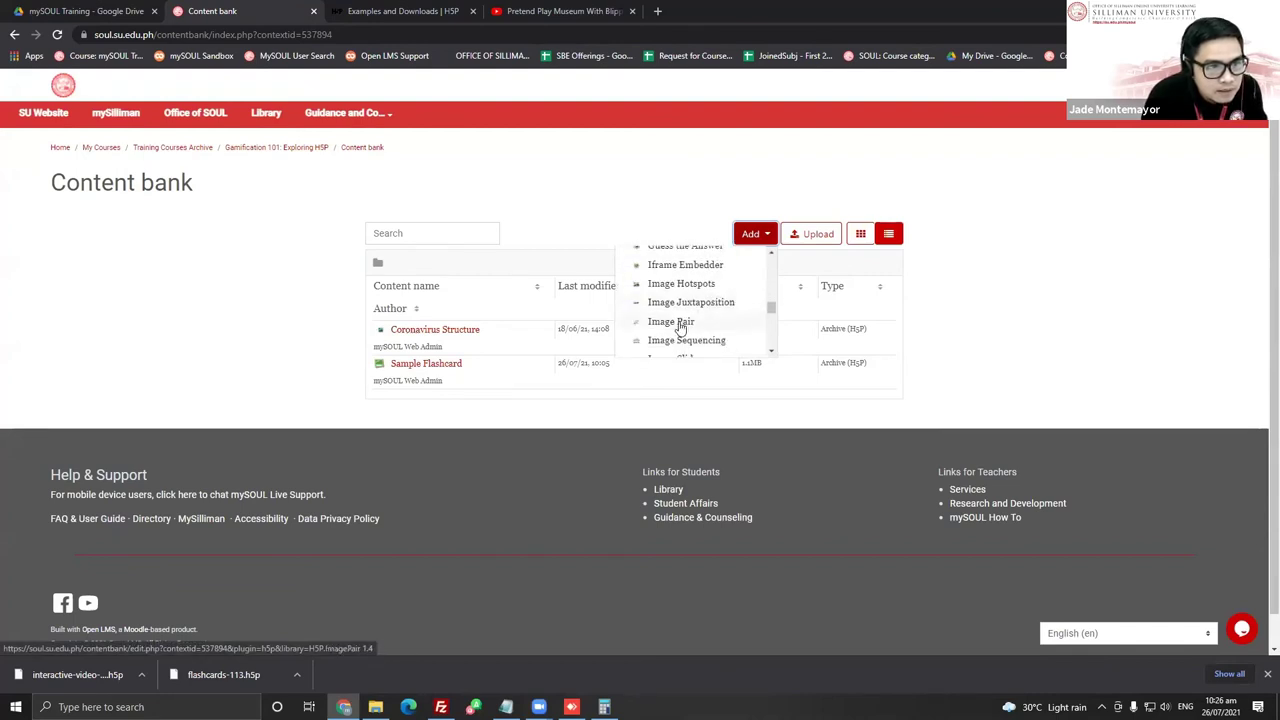
left_click(680, 325)
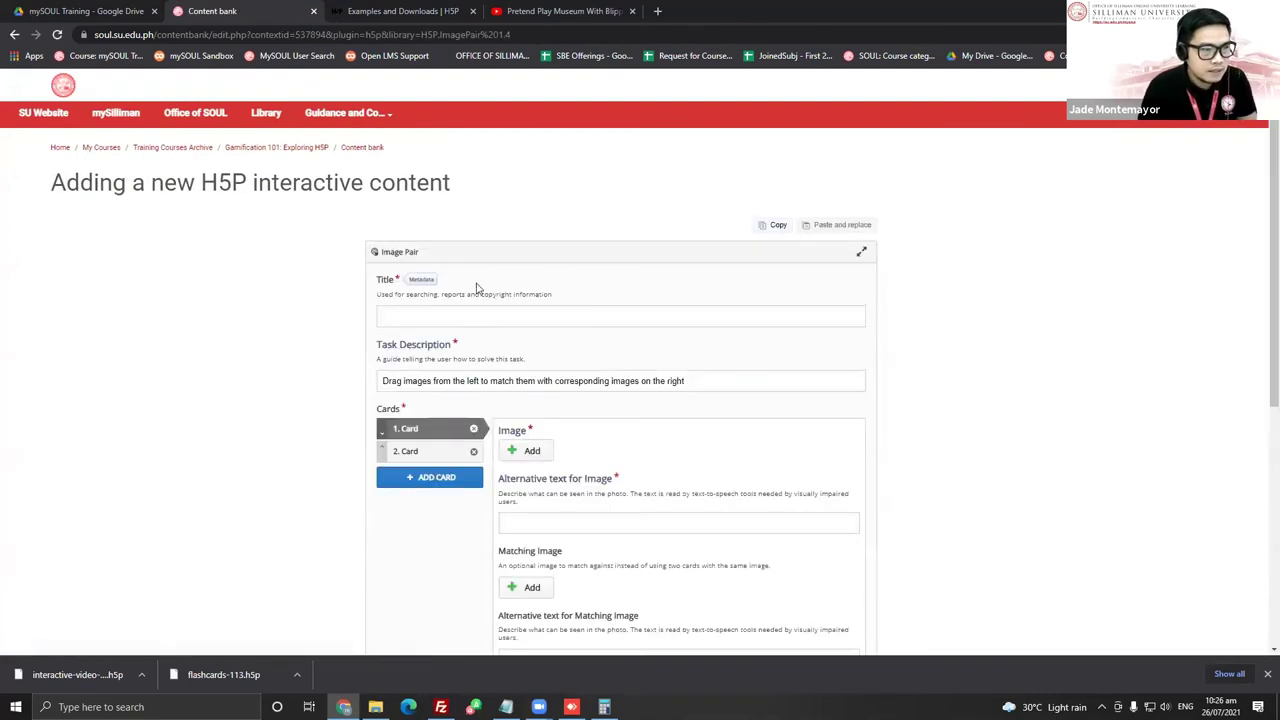
Title the content "Sample Image Pairing" and end the task description with a period
left_click(474, 315)
type("Sample Image Pairing")
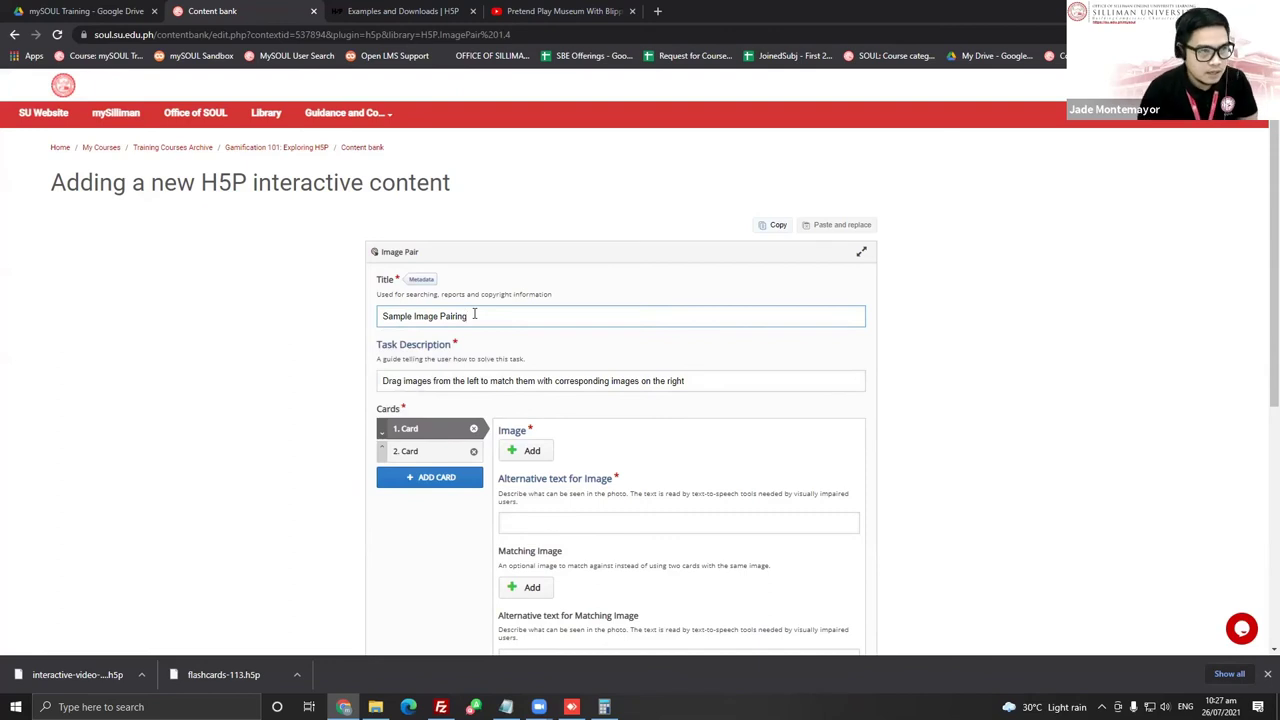
left_click_drag(735, 378, 354, 389)
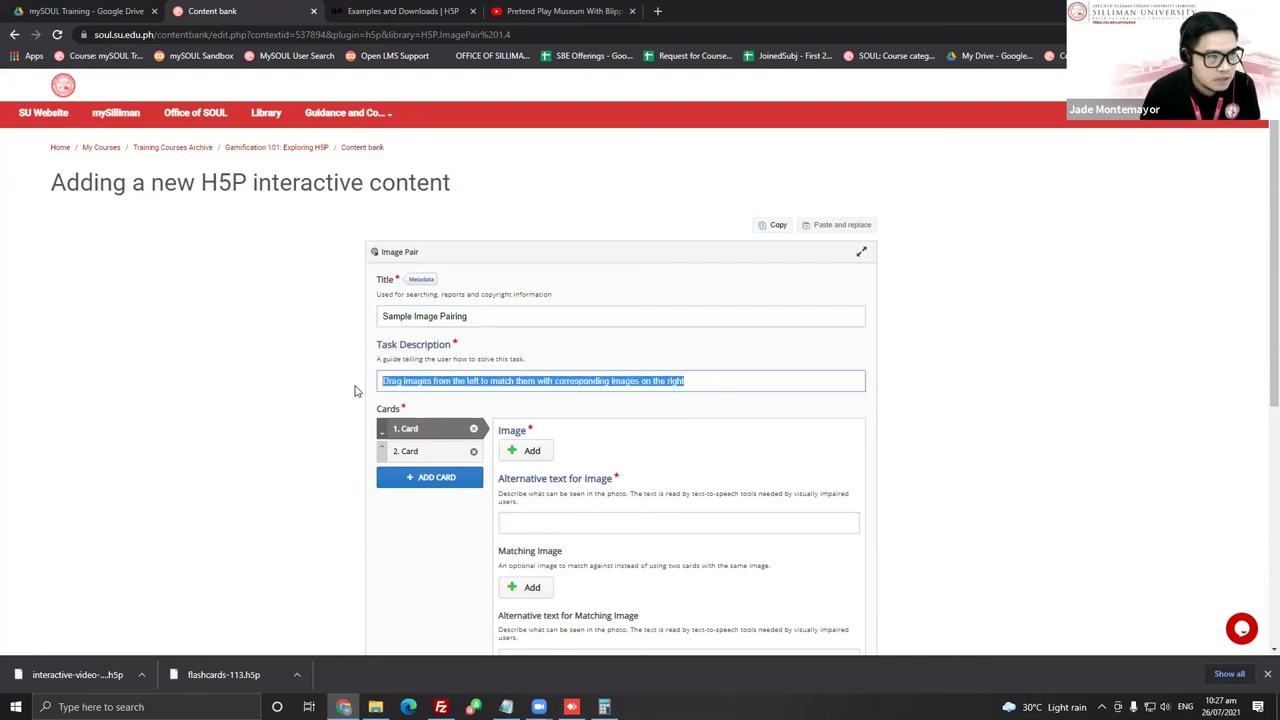
double_click(458, 381)
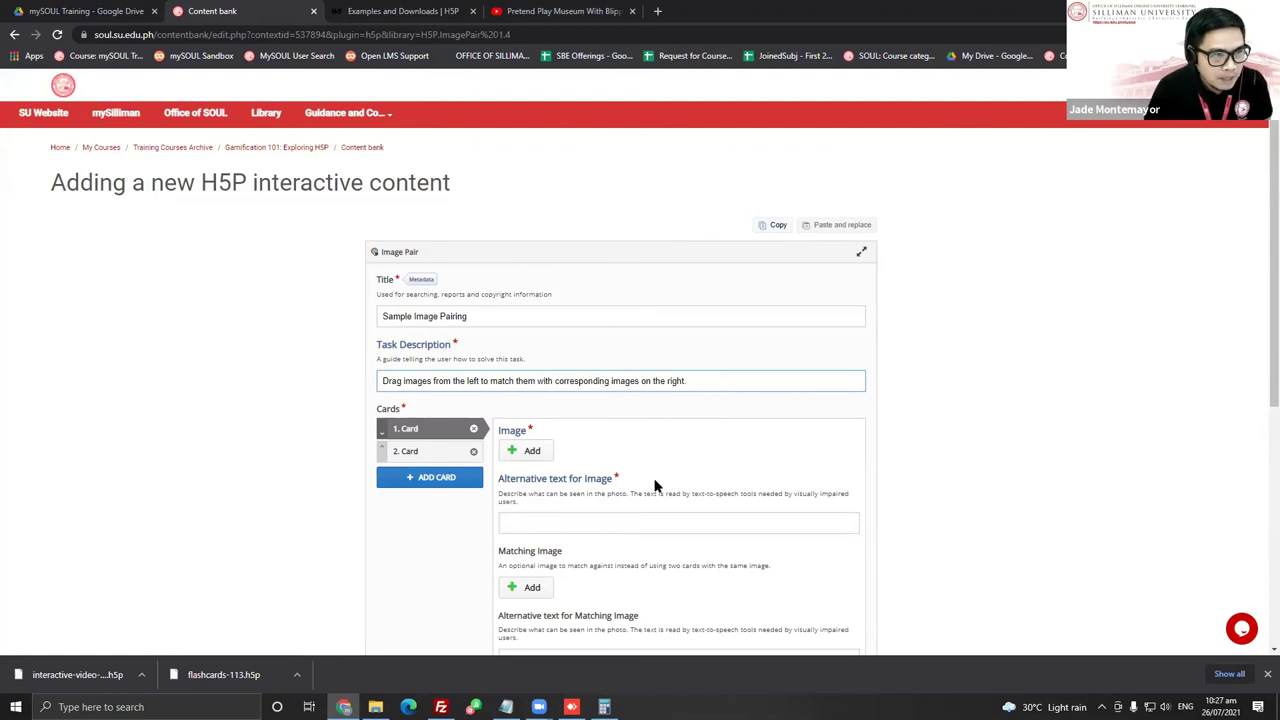
Add the parrot silhouette i1 from the h5p Image Pairing folder as the first card's image
scroll(600, 430, "down", 2)
left_click(428, 231)
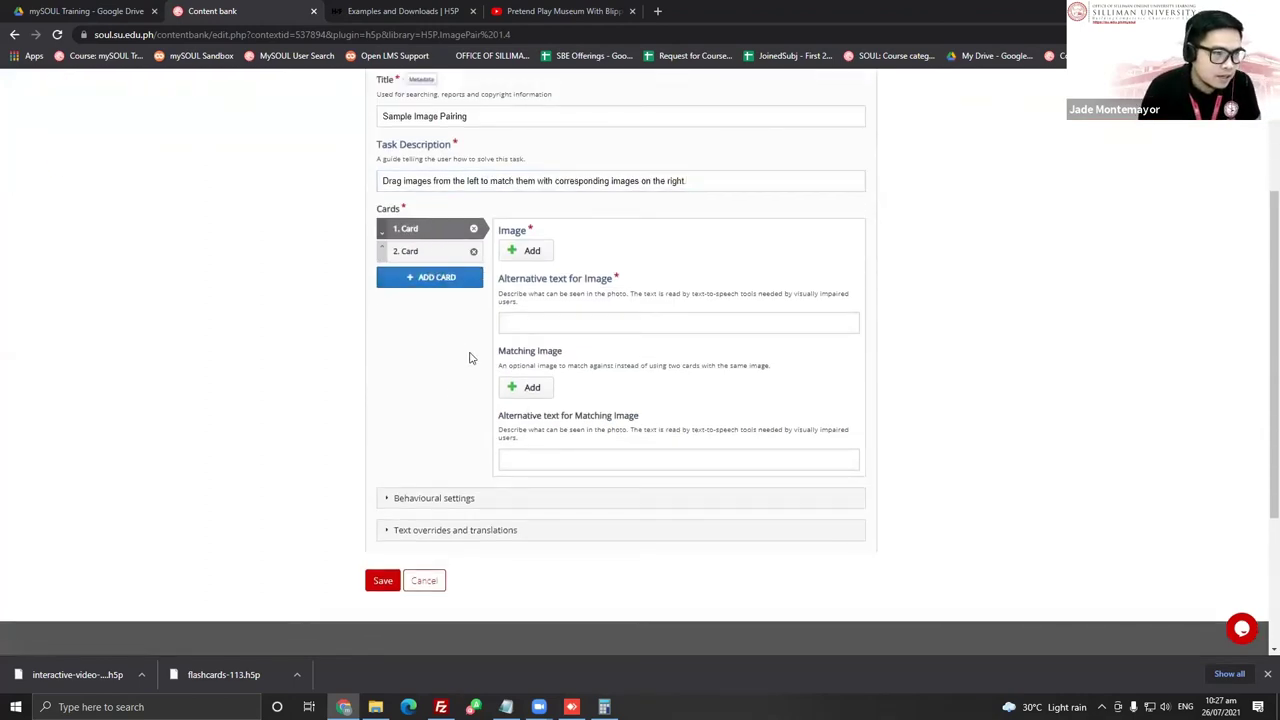
left_click(532, 253)
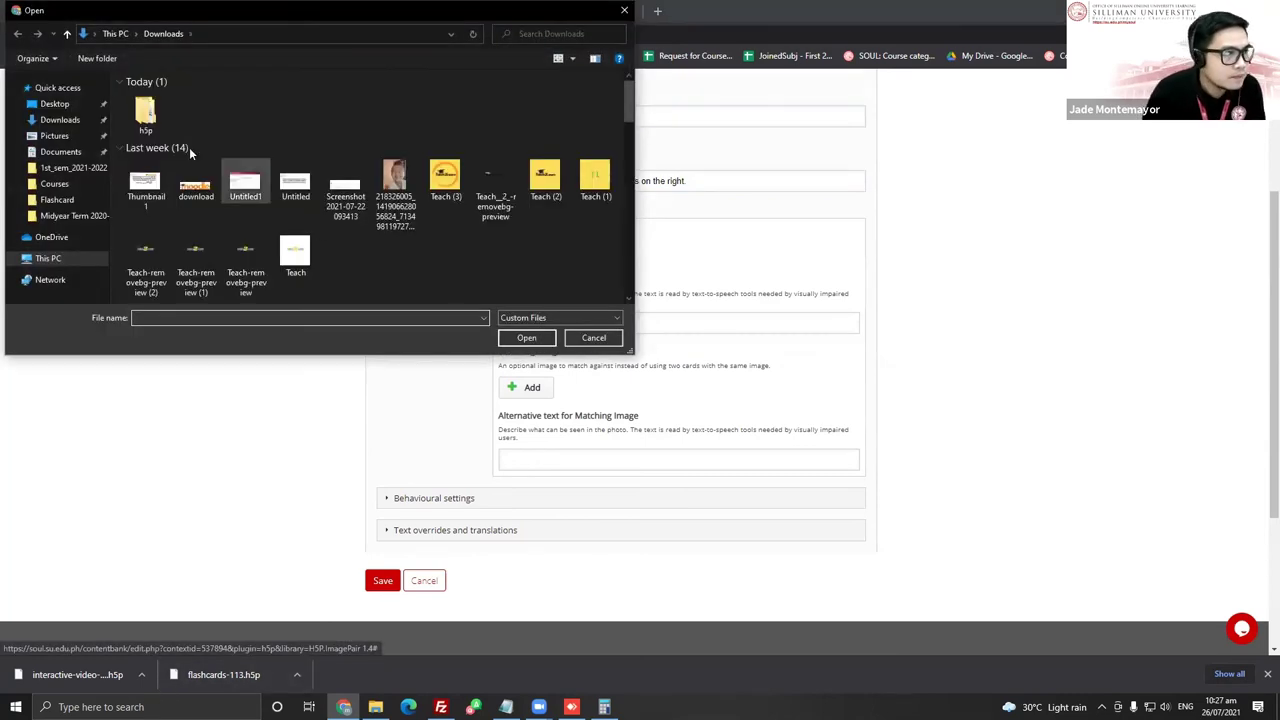
double_click(150, 112)
double_click(168, 112)
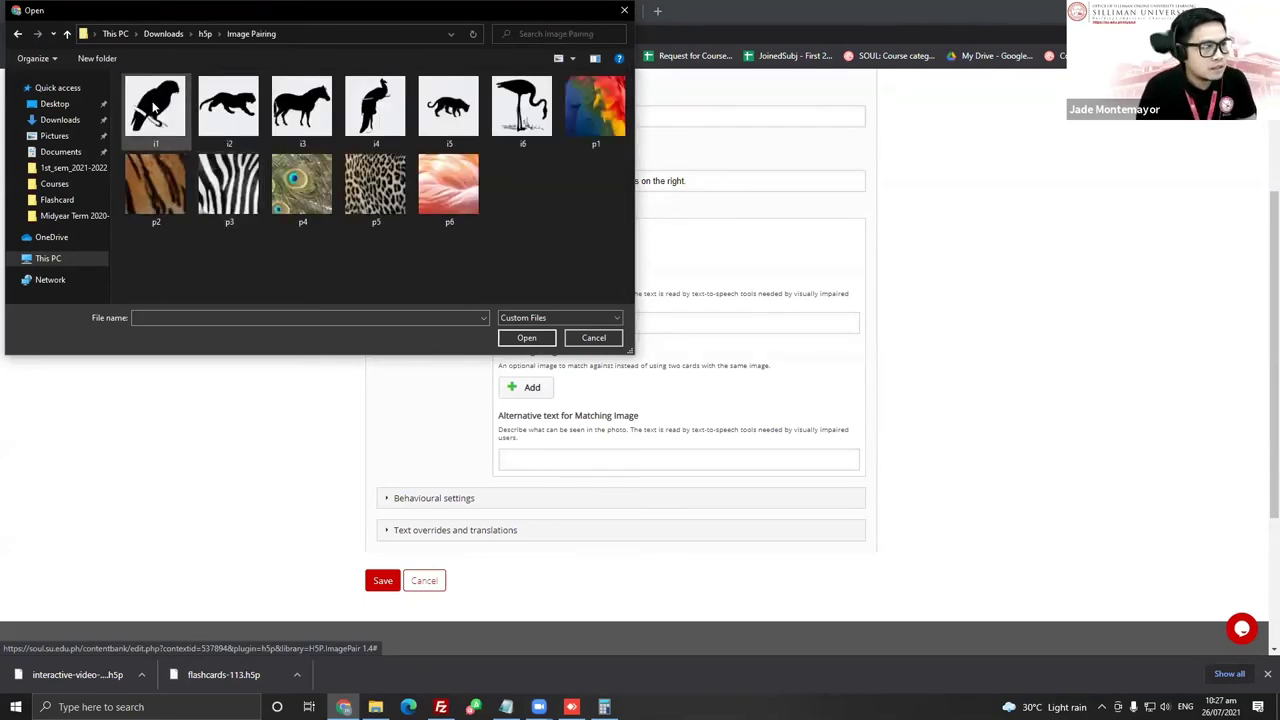
left_click(155, 110)
left_click(525, 338)
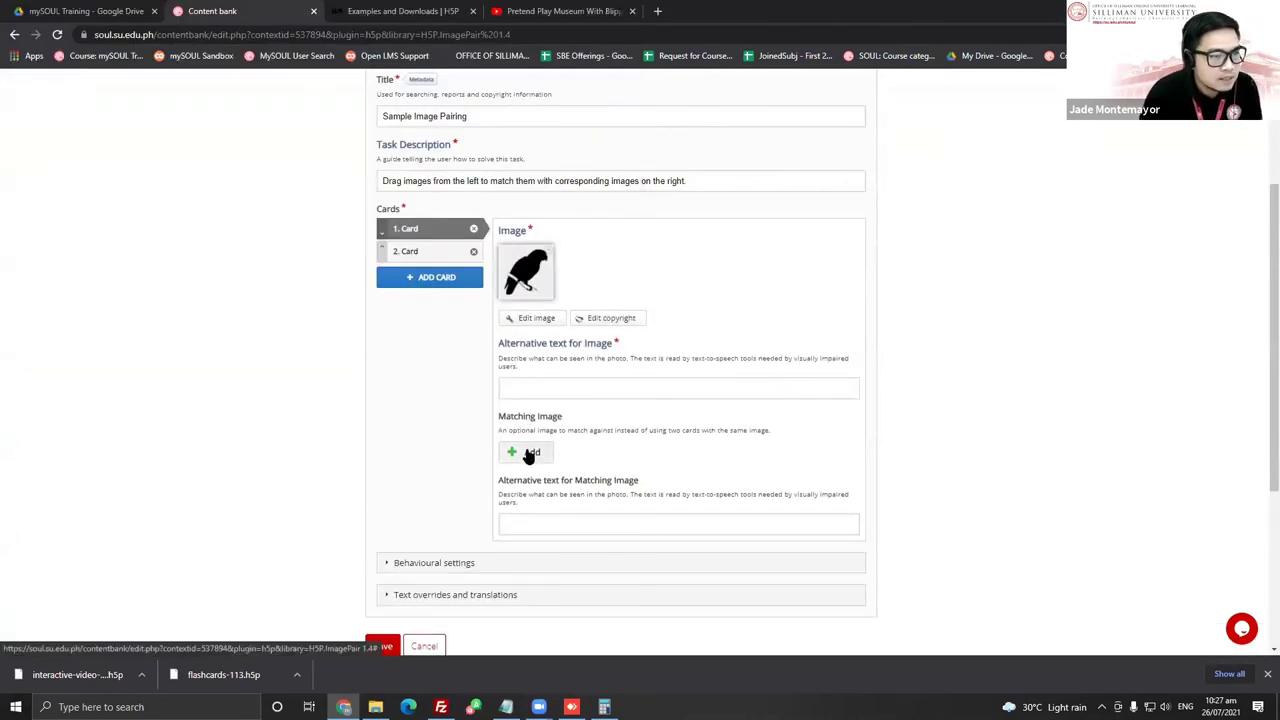
Add p1 as the first card's matching image and set the image's alternative text to "bird one"
left_click(527, 453)
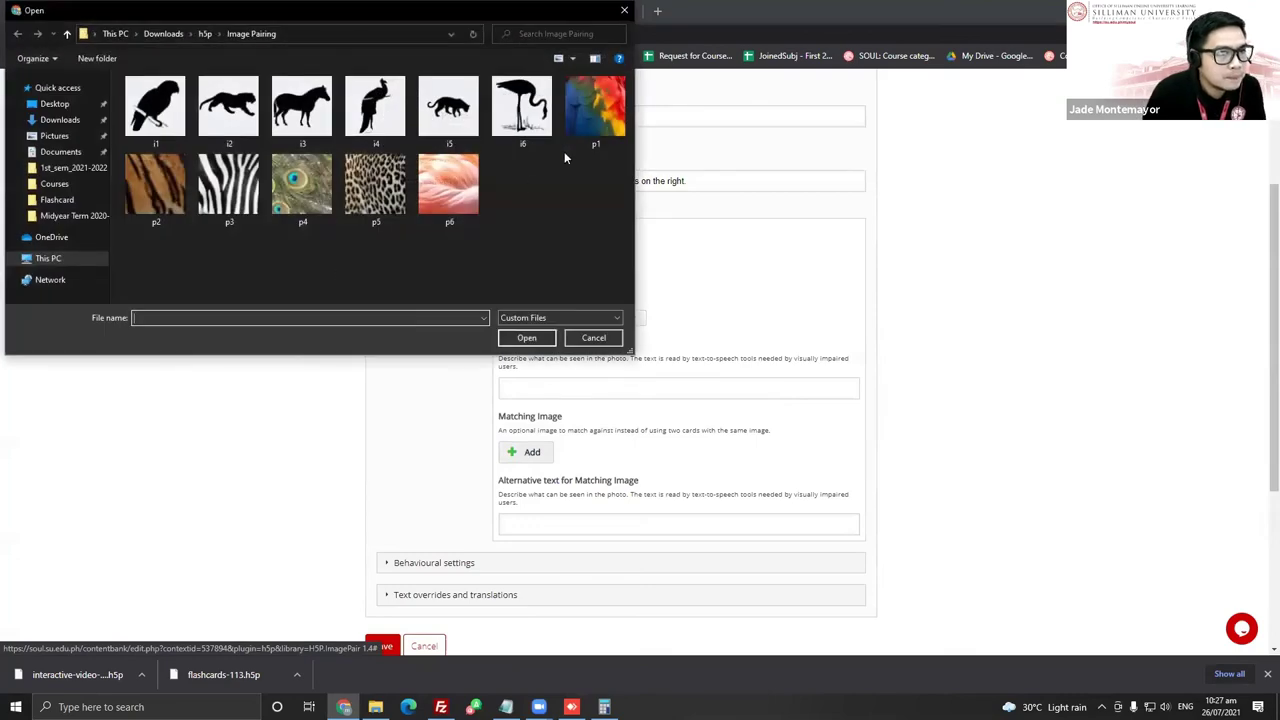
left_click(597, 111)
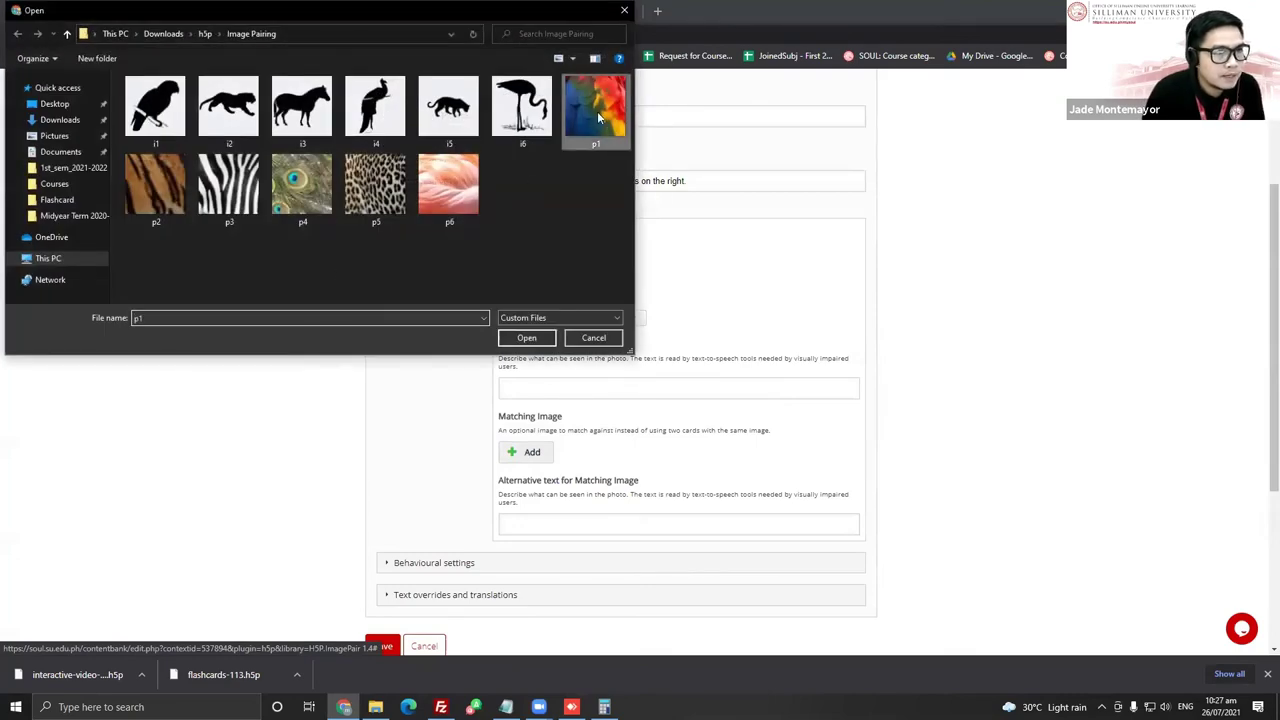
left_click(524, 338)
left_click(528, 391)
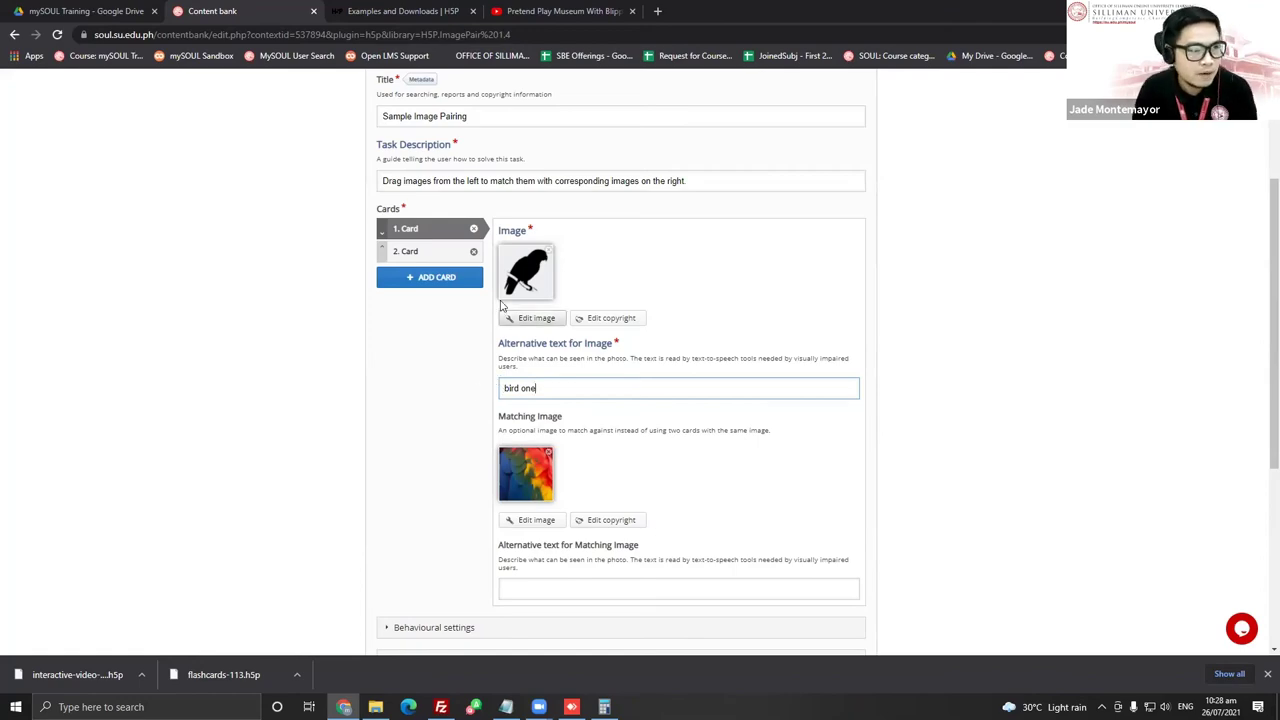
Add the big cat silhouette i2 as the second card's image
left_click(455, 252)
left_click(528, 252)
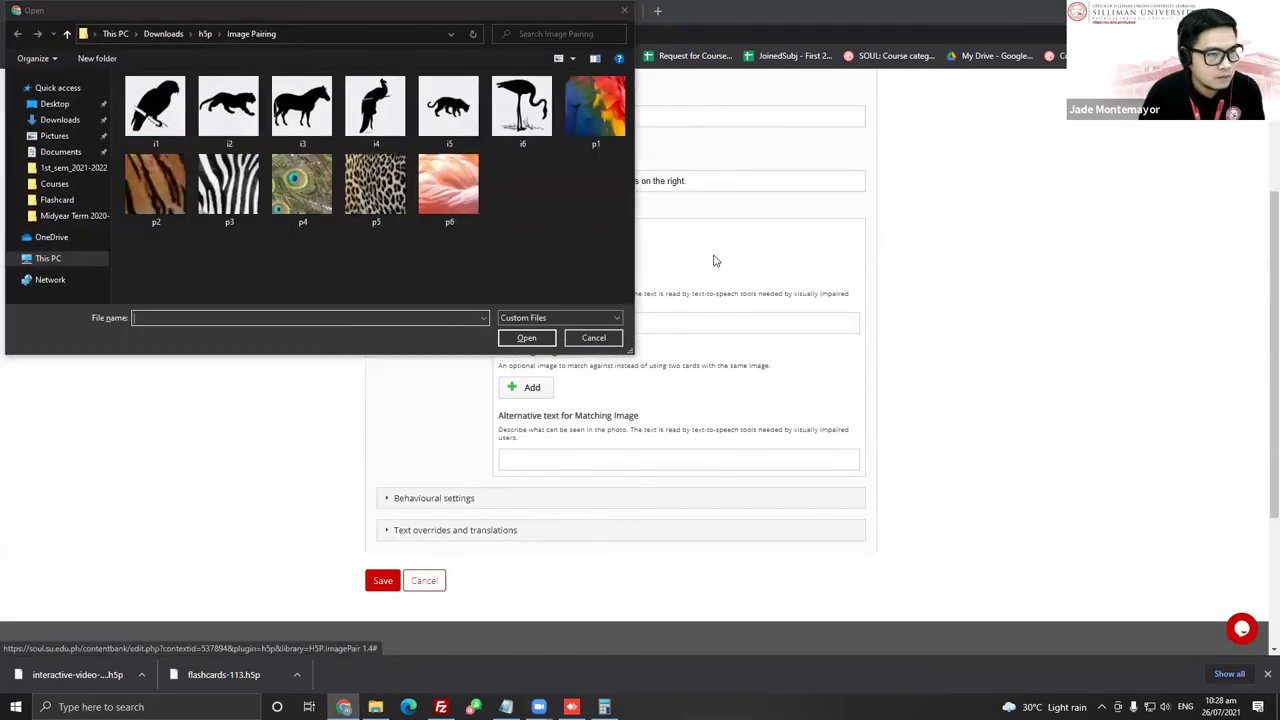
left_click(593, 337)
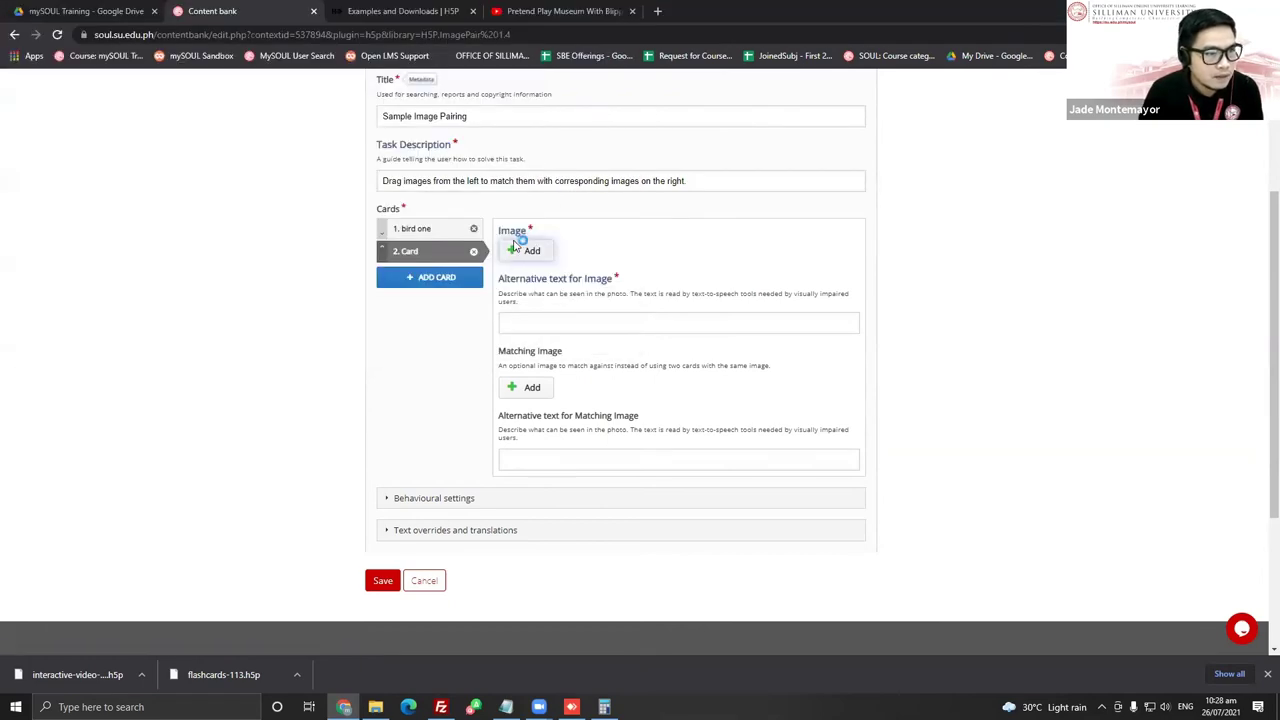
left_click(521, 248)
double_click(230, 110)
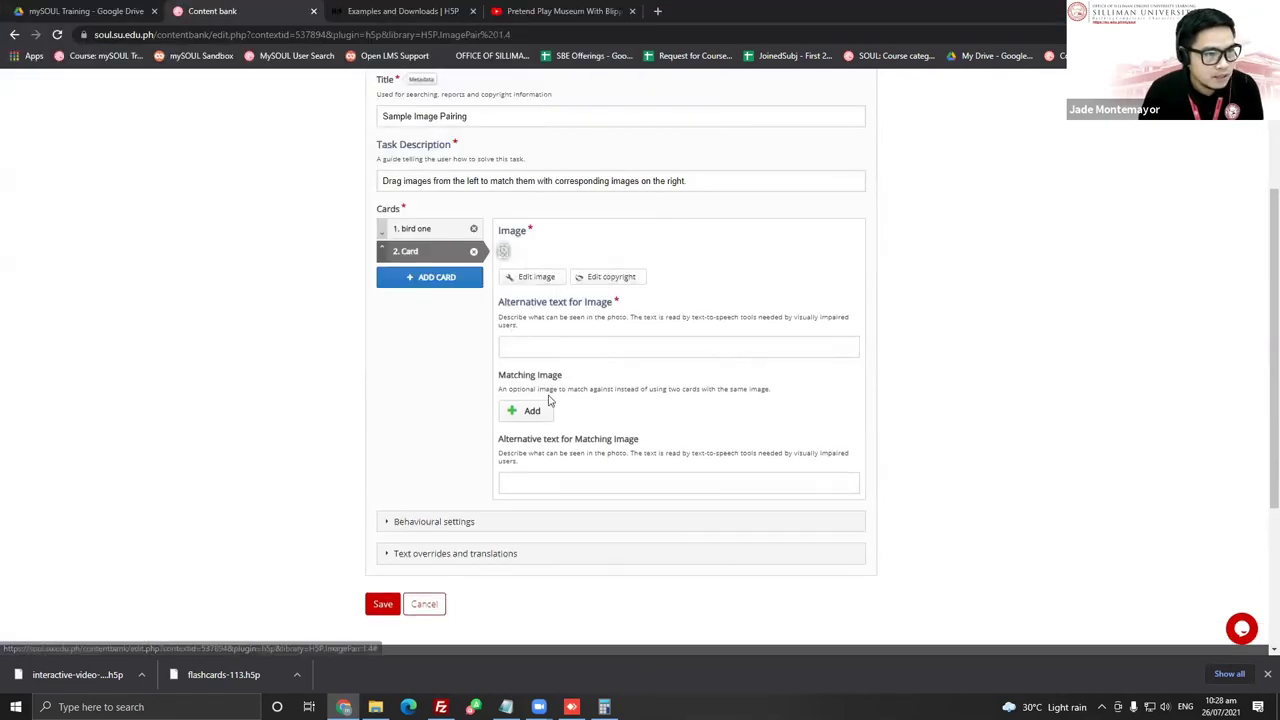
Add p2 as the second card's matching image and set the image's alternative text to "cheetah"
left_click(520, 456)
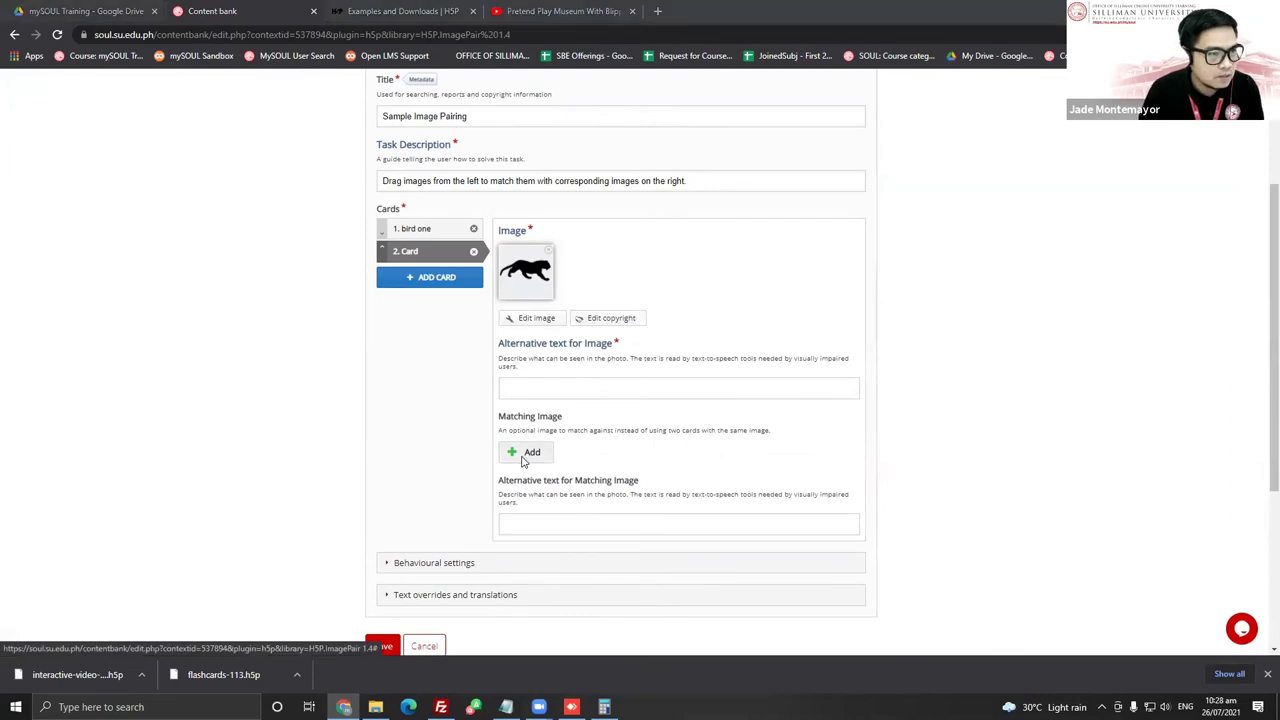
left_click(155, 186)
left_click(535, 339)
left_click(557, 388)
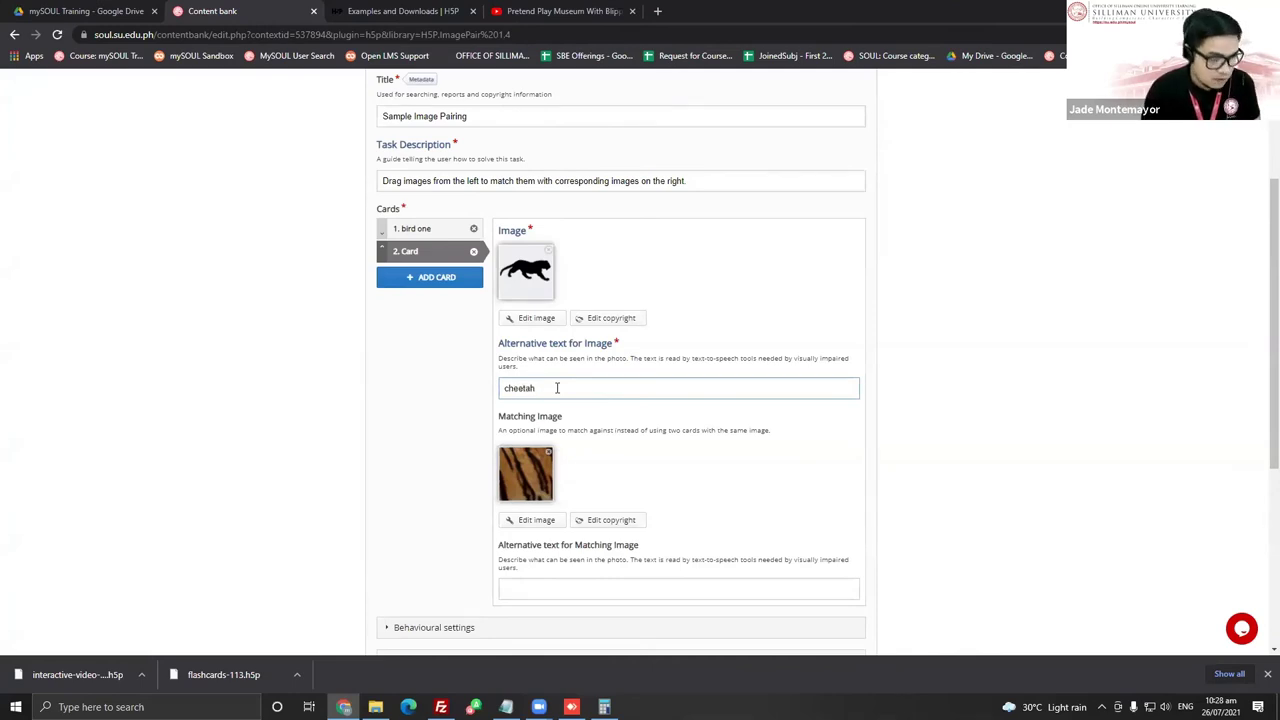
scroll(640, 477, "down", 2)
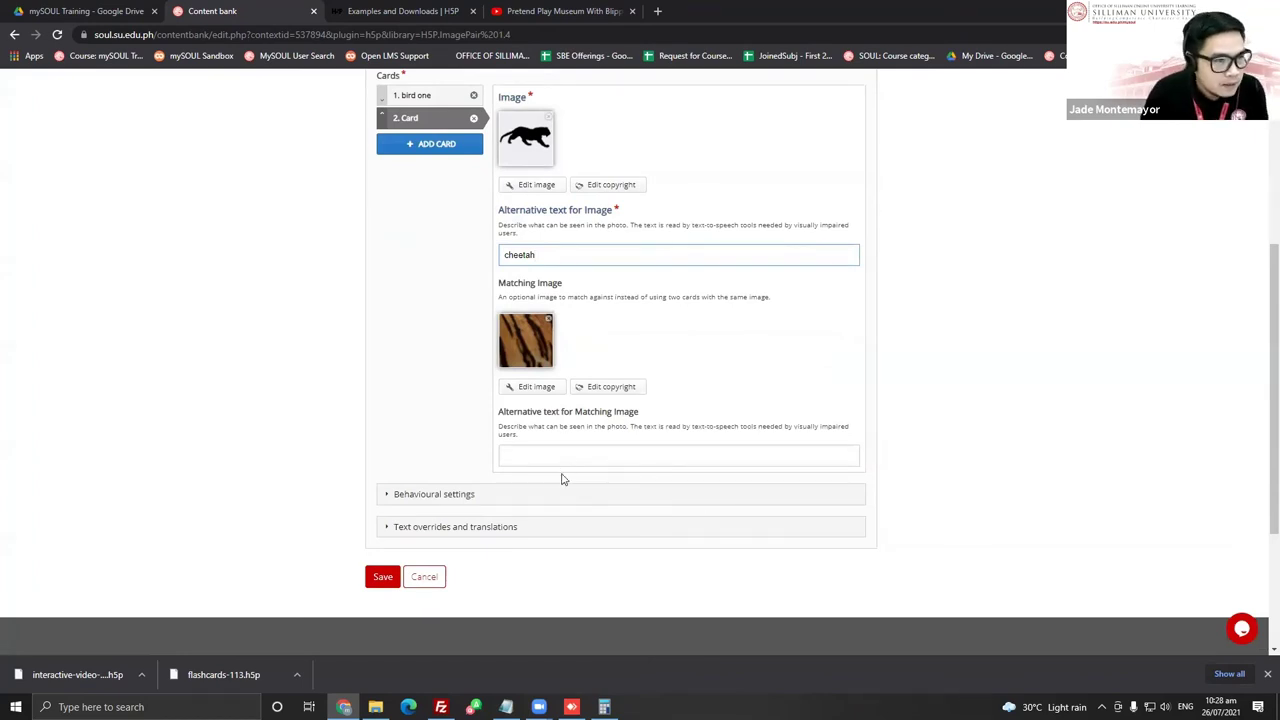
Add a third card with image i3, matching image p3 and the image's alternative text "zebra"
left_click(432, 146)
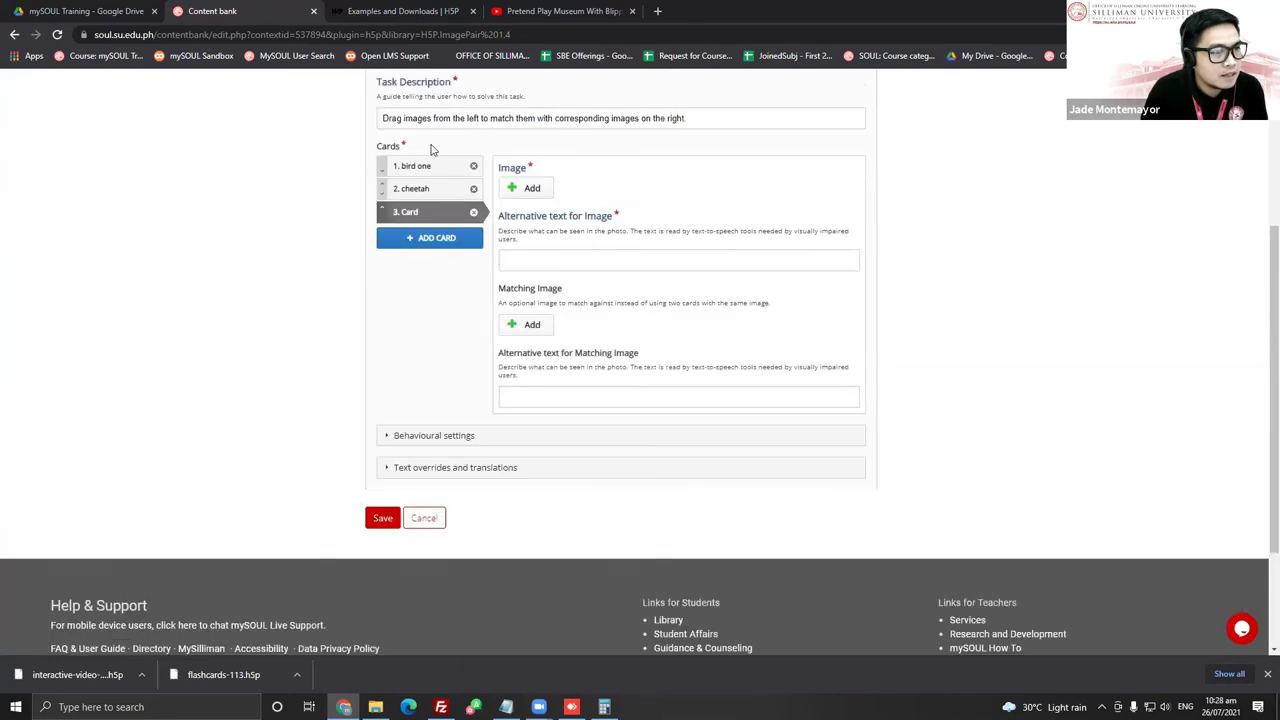
left_click(522, 189)
left_click(302, 106)
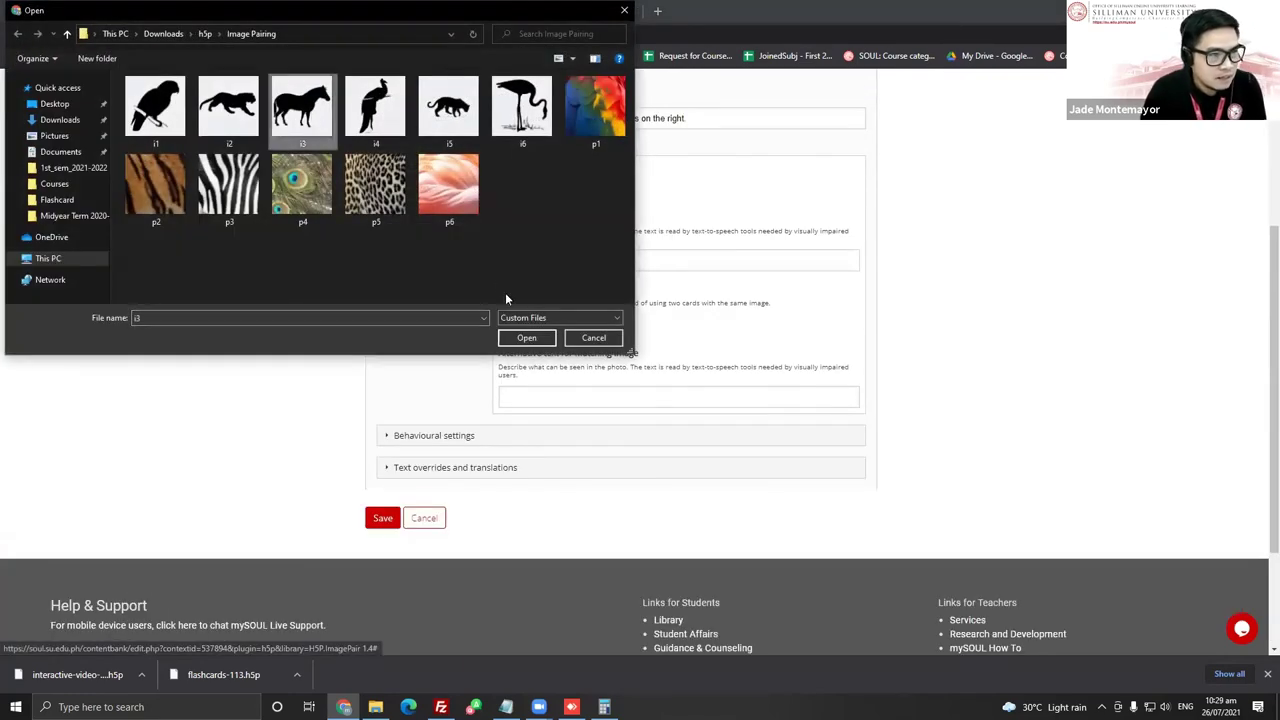
left_click(526, 337)
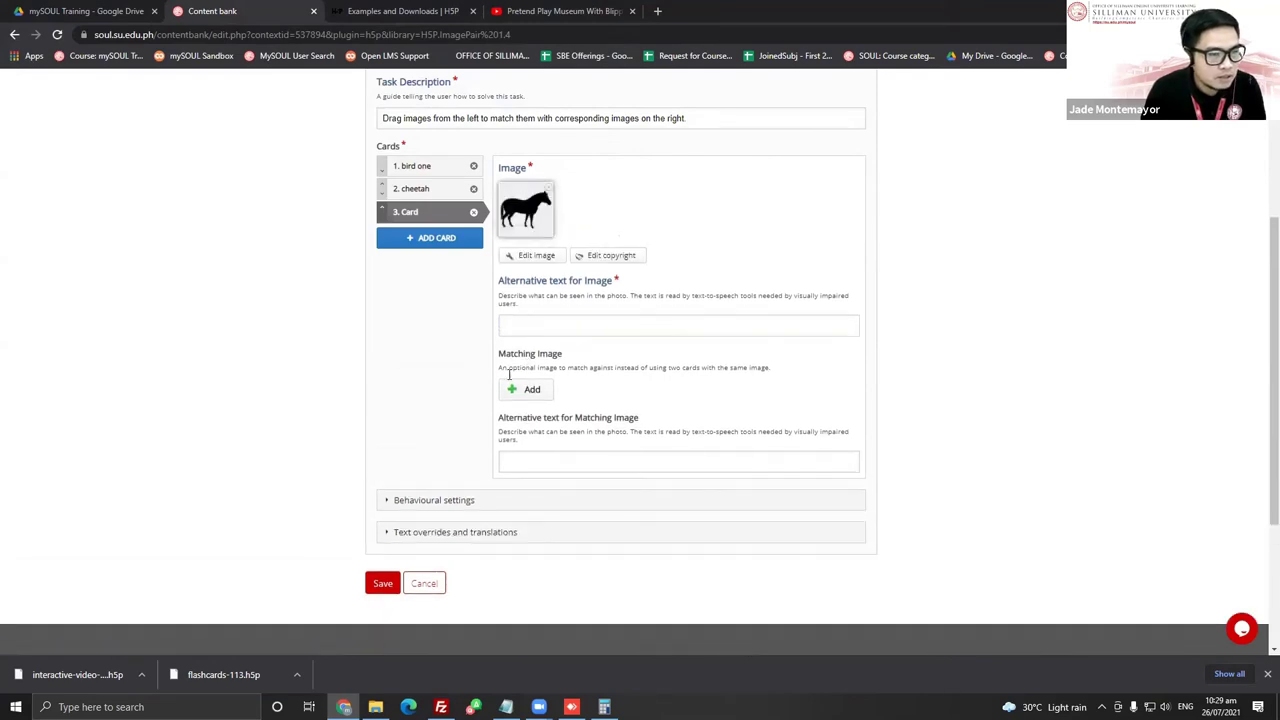
left_click(527, 389)
left_click(240, 190)
left_click(527, 337)
left_click(540, 324)
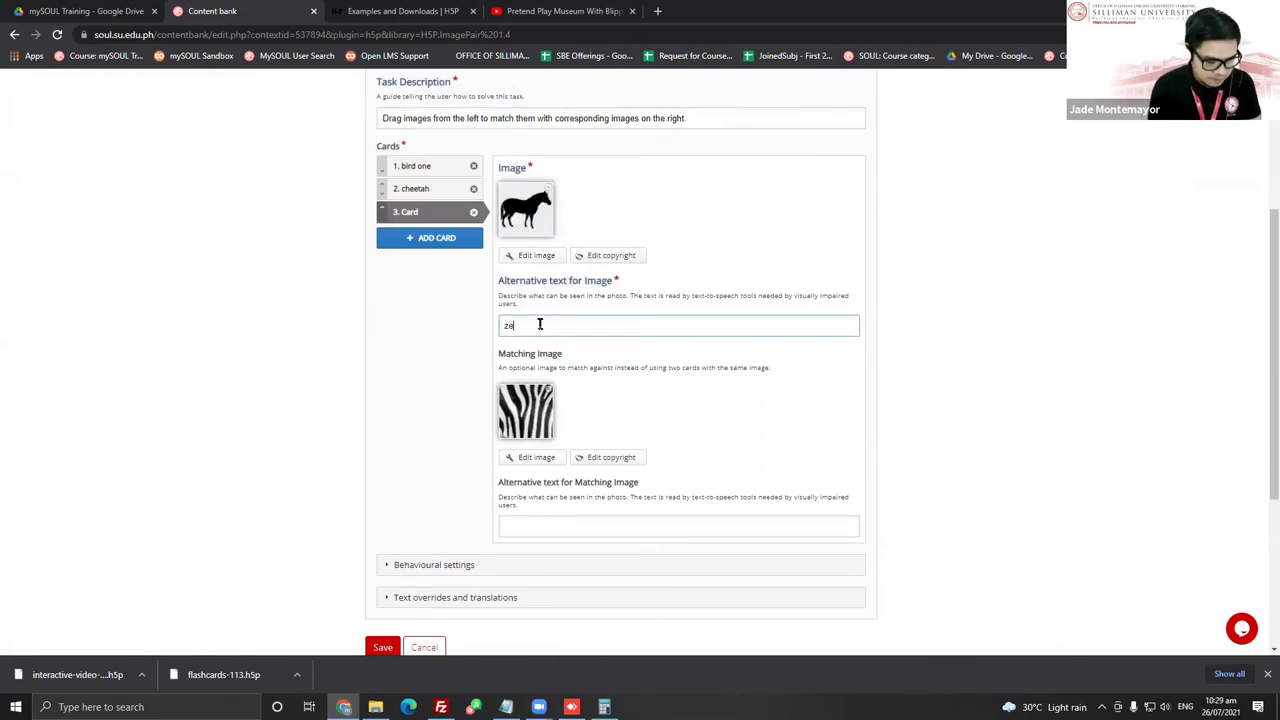
Add a fourth card with image i4, matching image p4 and the image's alternative text "peacock"
left_click(437, 241)
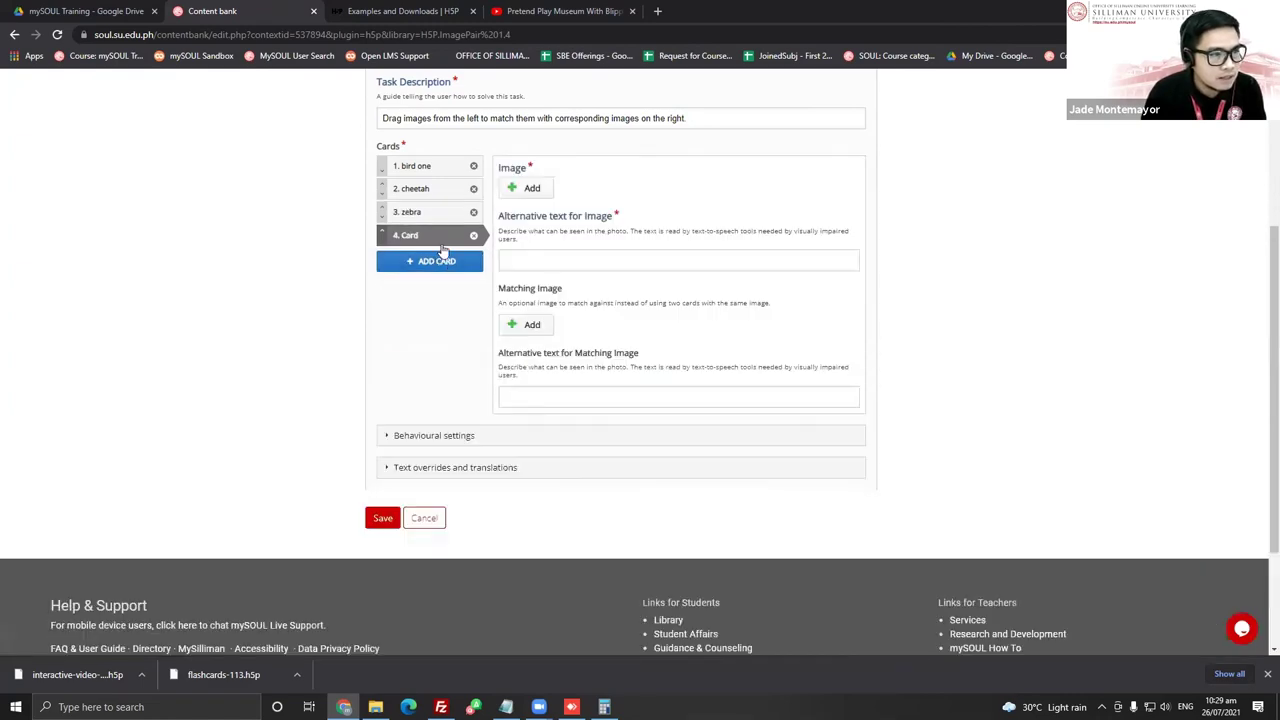
left_click(520, 190)
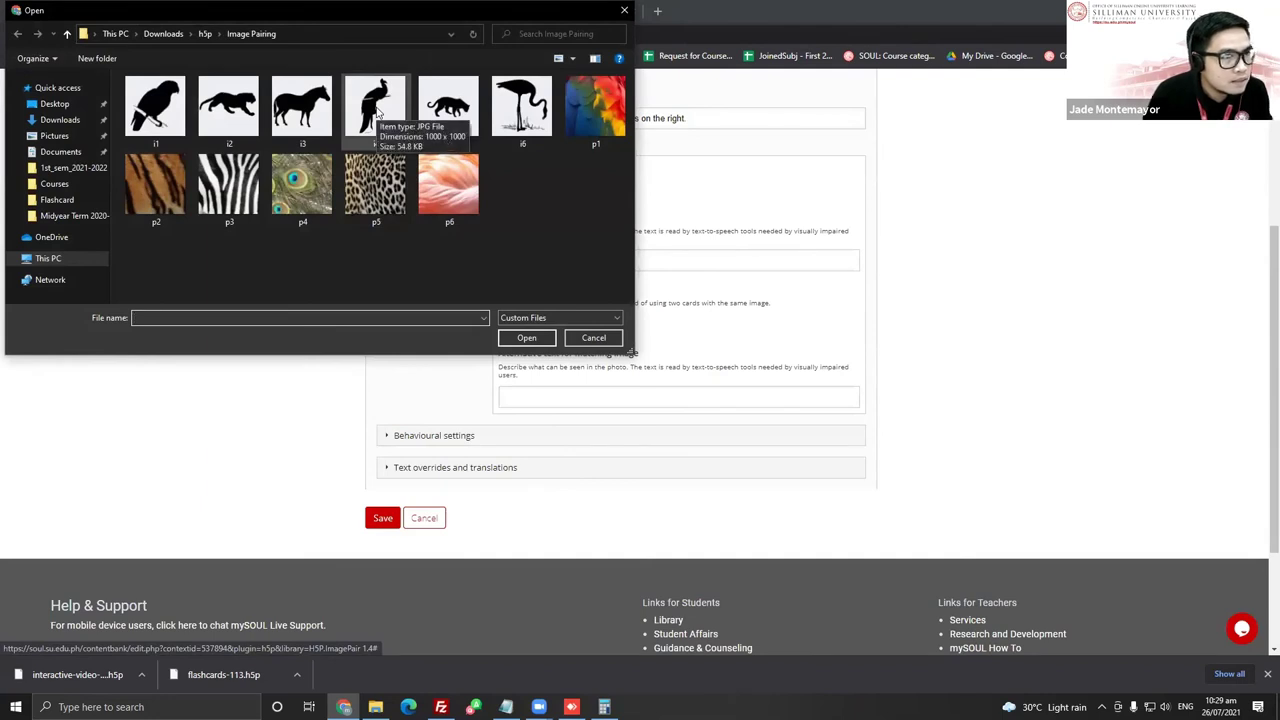
left_click(378, 112)
left_click(527, 338)
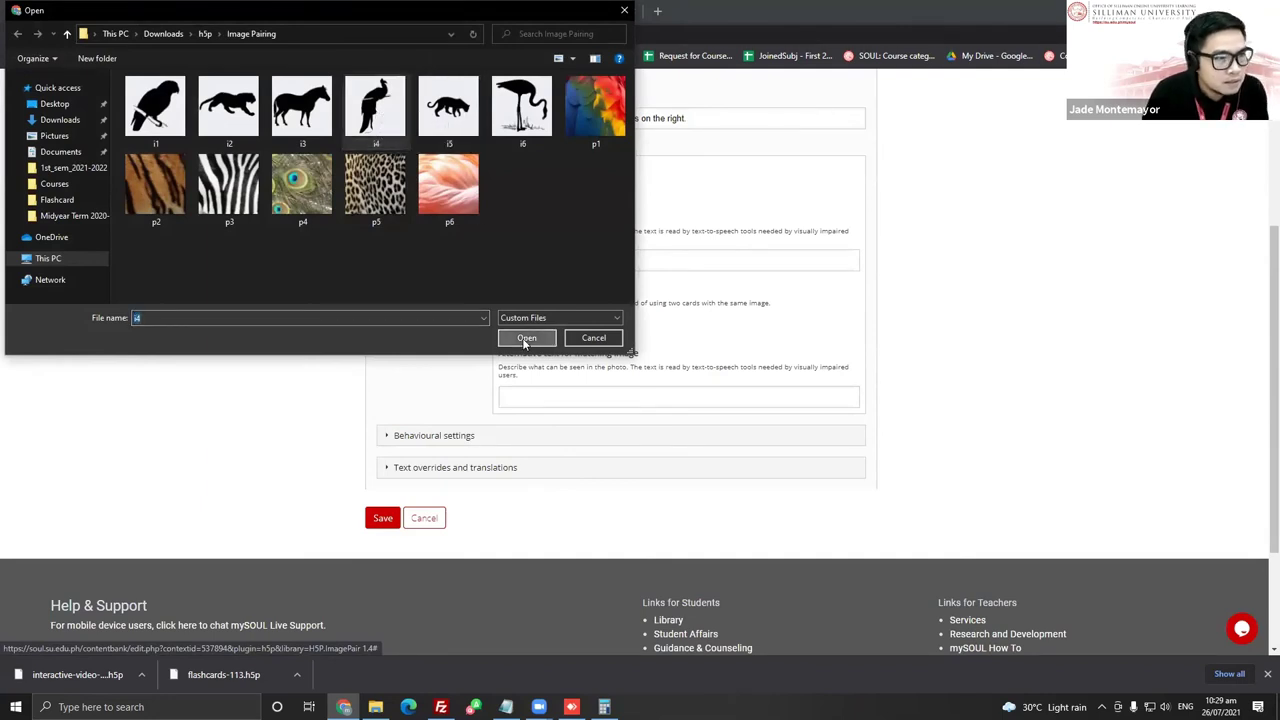
left_click(524, 328)
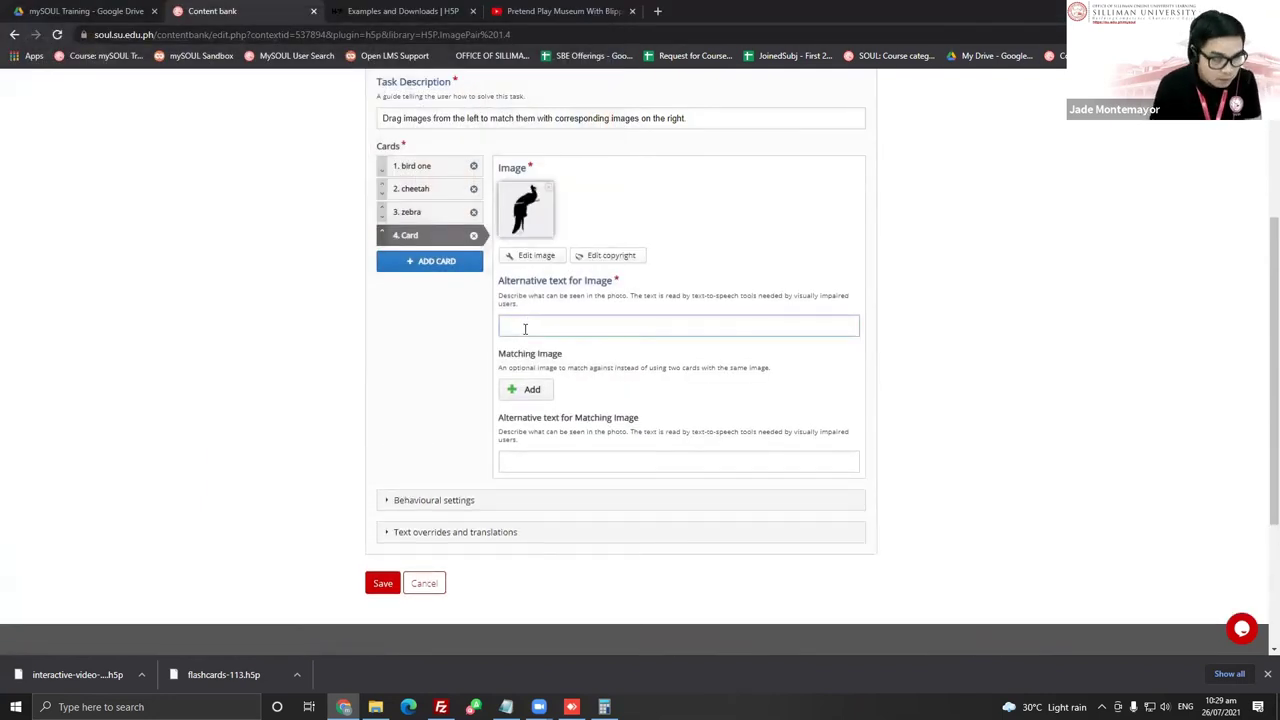
left_click(538, 390)
left_click(310, 197)
left_click(526, 338)
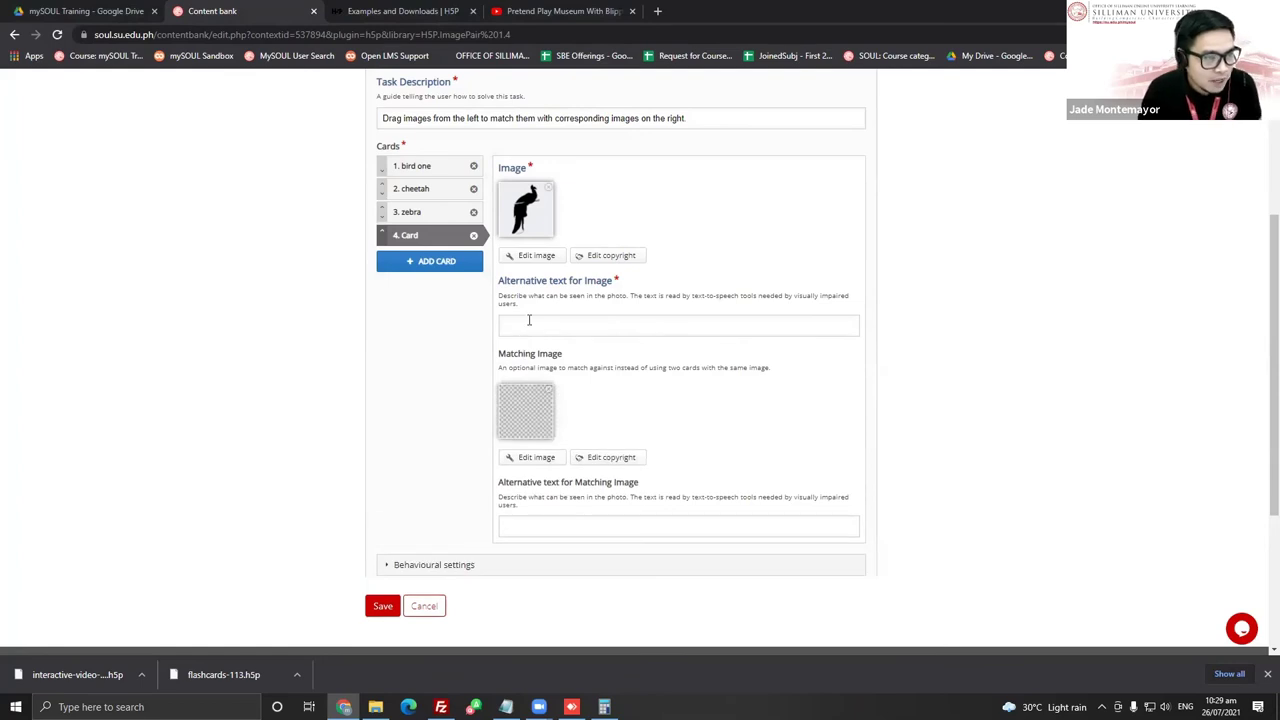
left_click(537, 327)
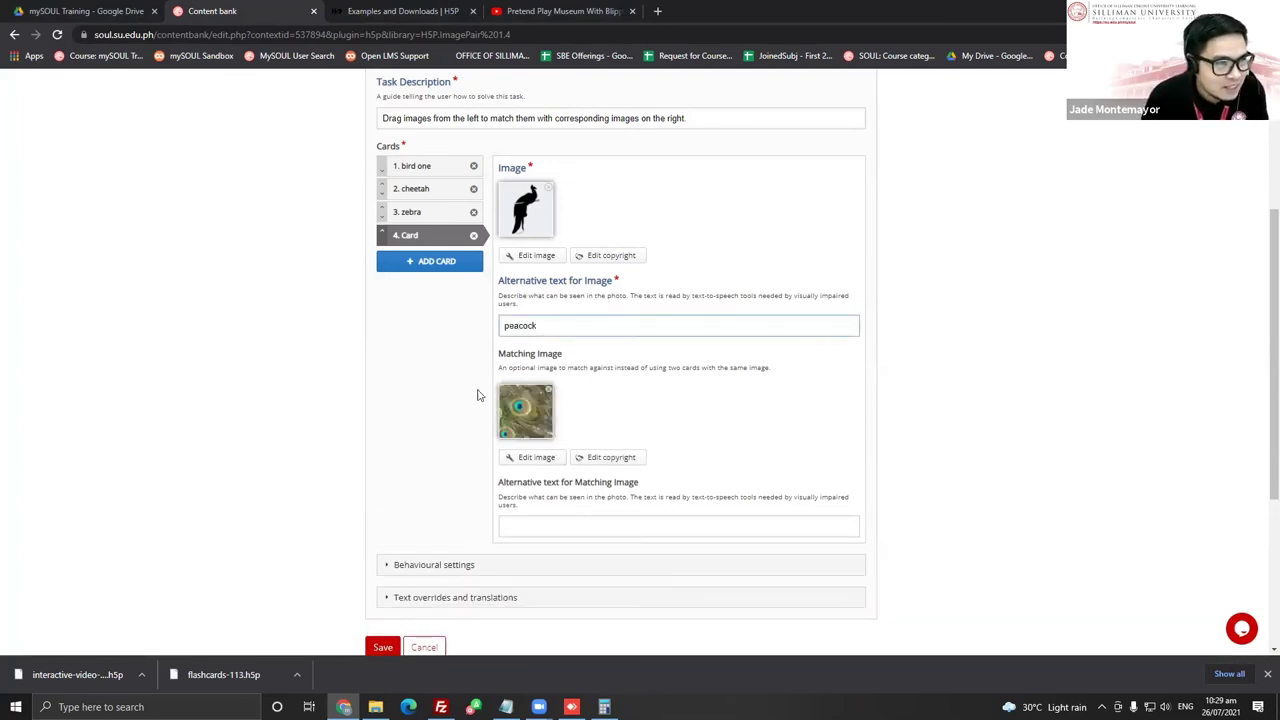
Add a fifth card with image i6, matching image p6 and the image's alternative text "flamingo"
left_click(440, 264)
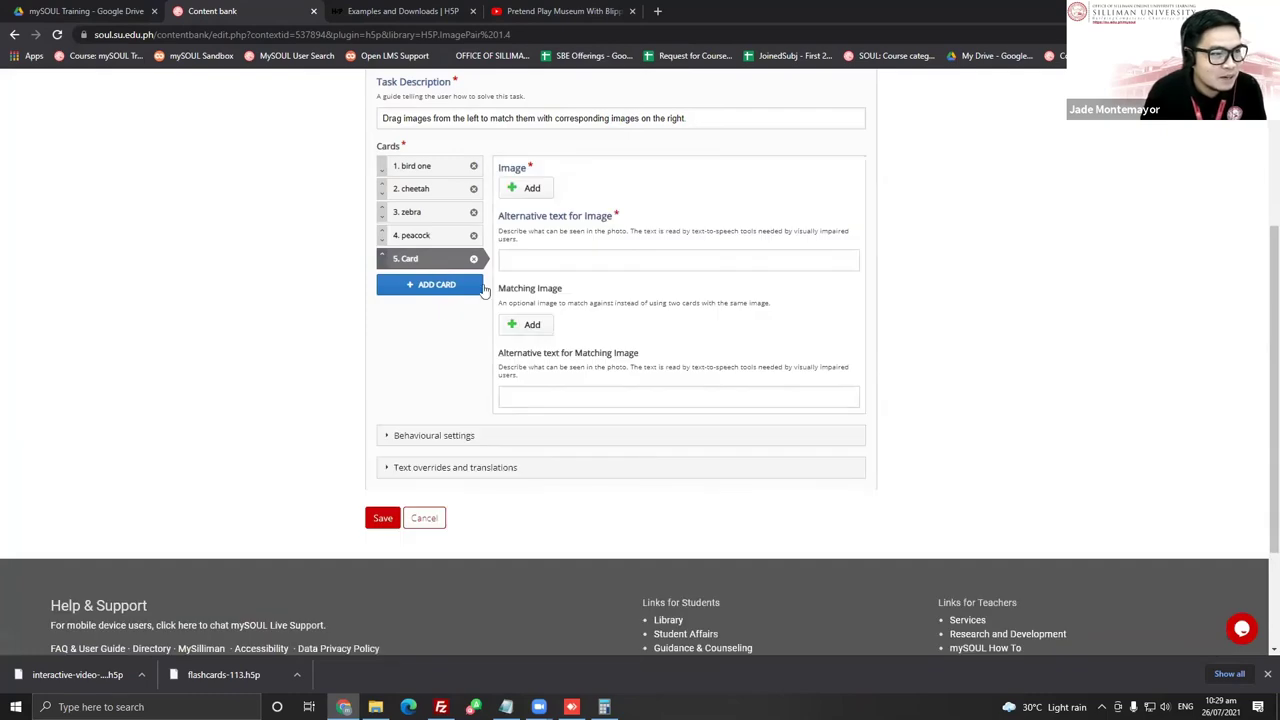
left_click(527, 188)
left_click(521, 105)
left_click(527, 338)
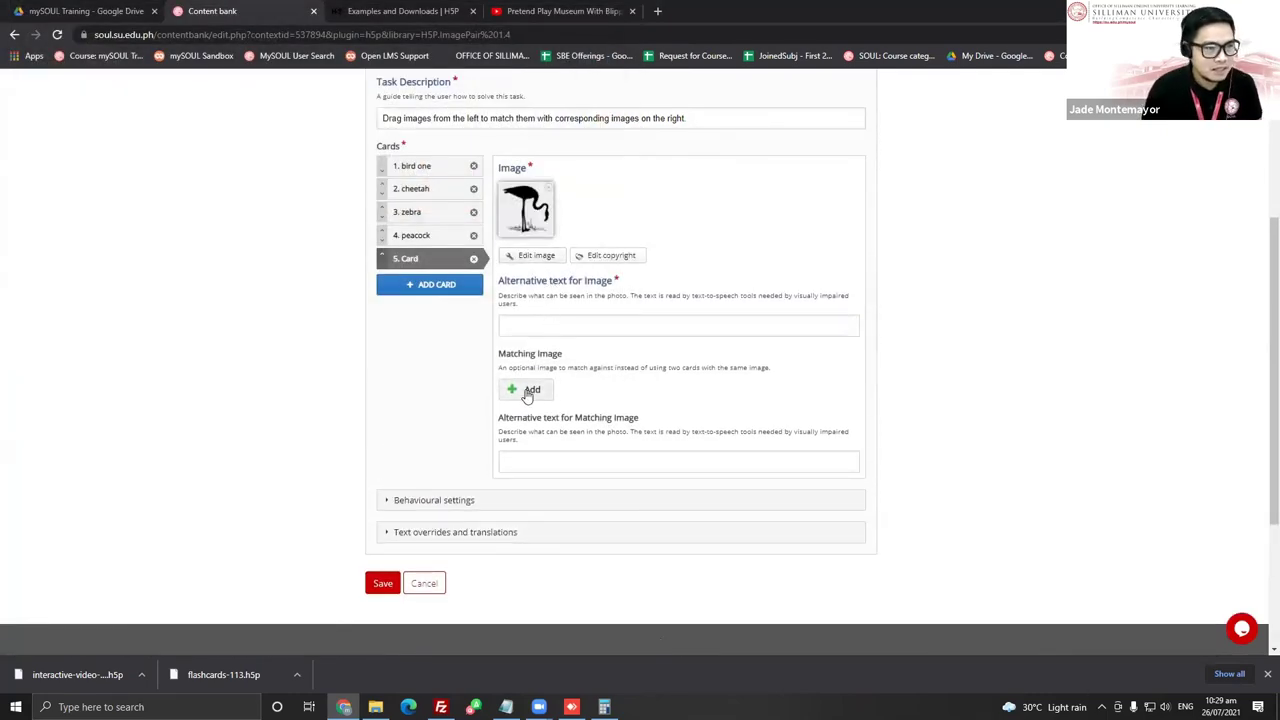
left_click(530, 390)
left_click(449, 185)
left_click(527, 339)
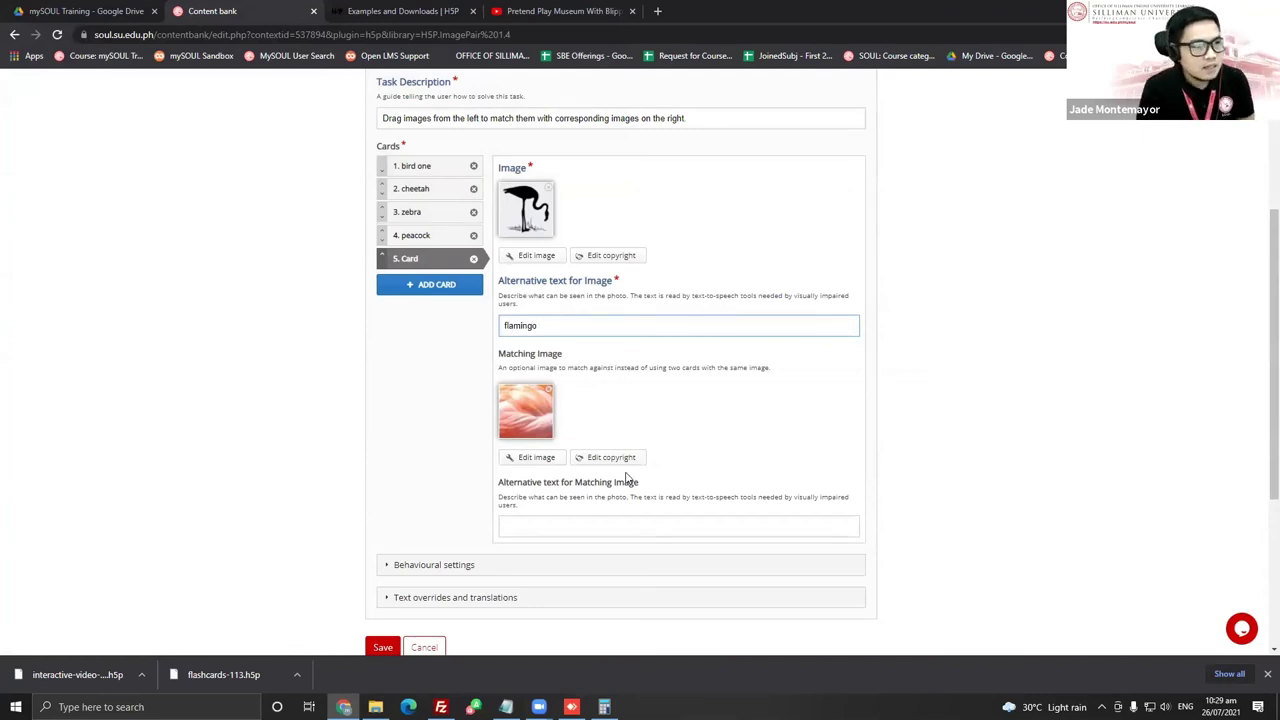
Enable the retry button for when the game is over in the activity's behavioural settings
scroll(631, 463, "down", 1)
scroll(641, 470, "up", 2)
scroll(636, 472, "down", 2)
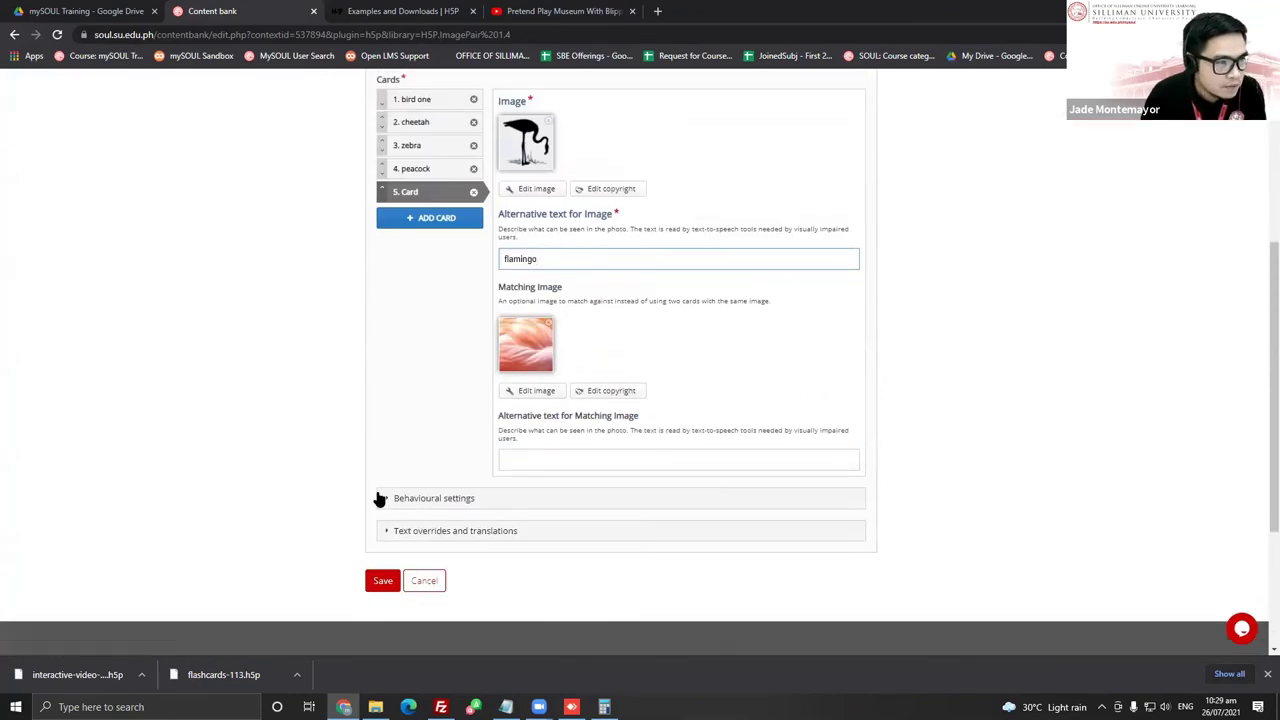
left_click(388, 499)
scroll(923, 400, "down", 1)
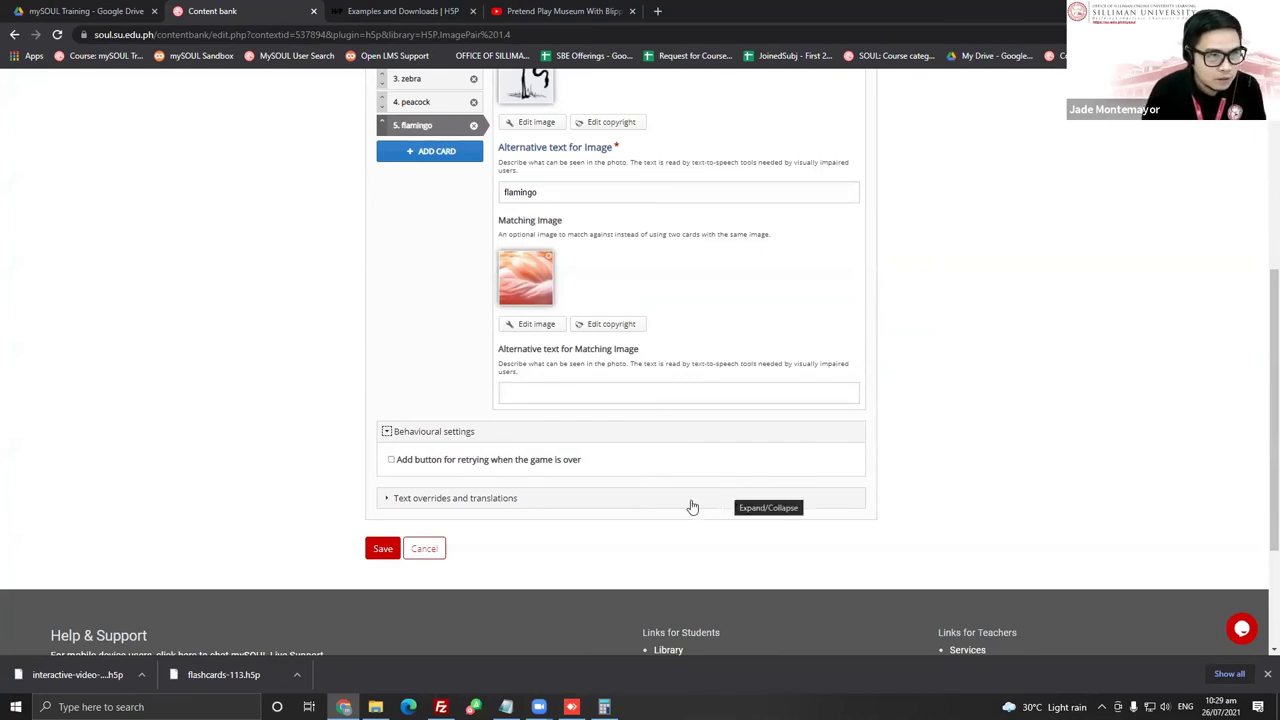
scroll(625, 444, "up", 1)
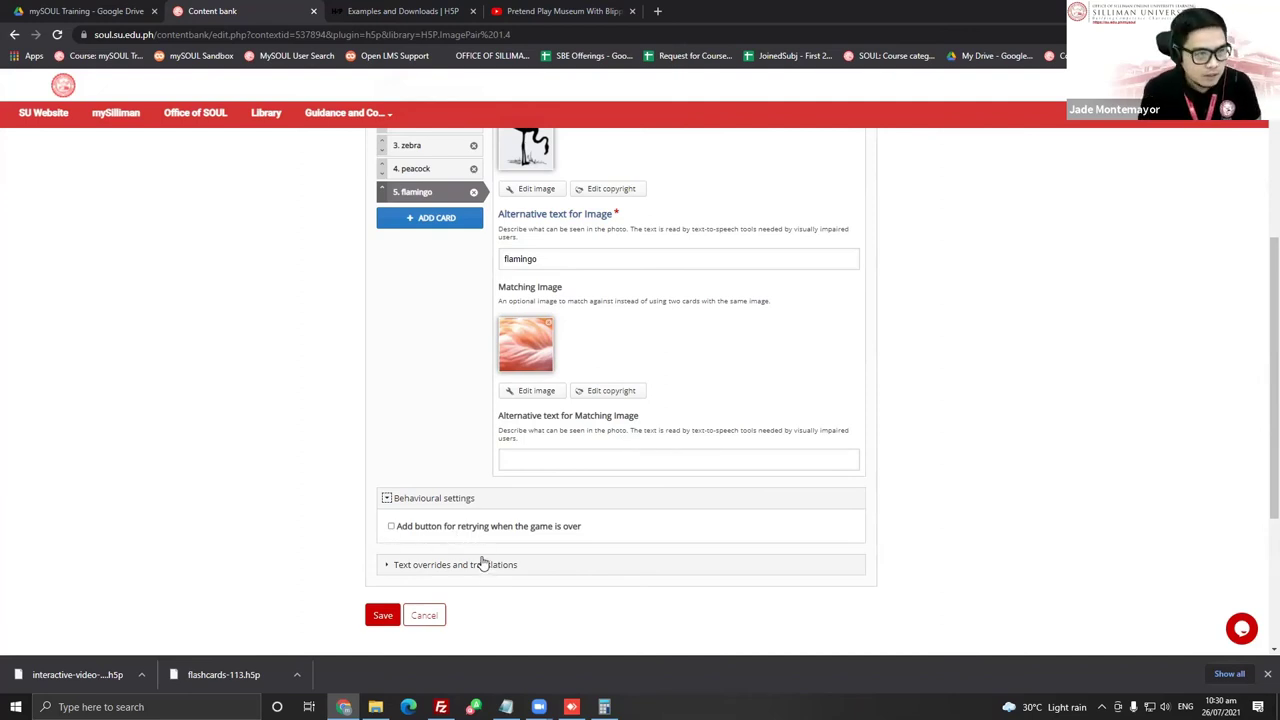
left_click(392, 527)
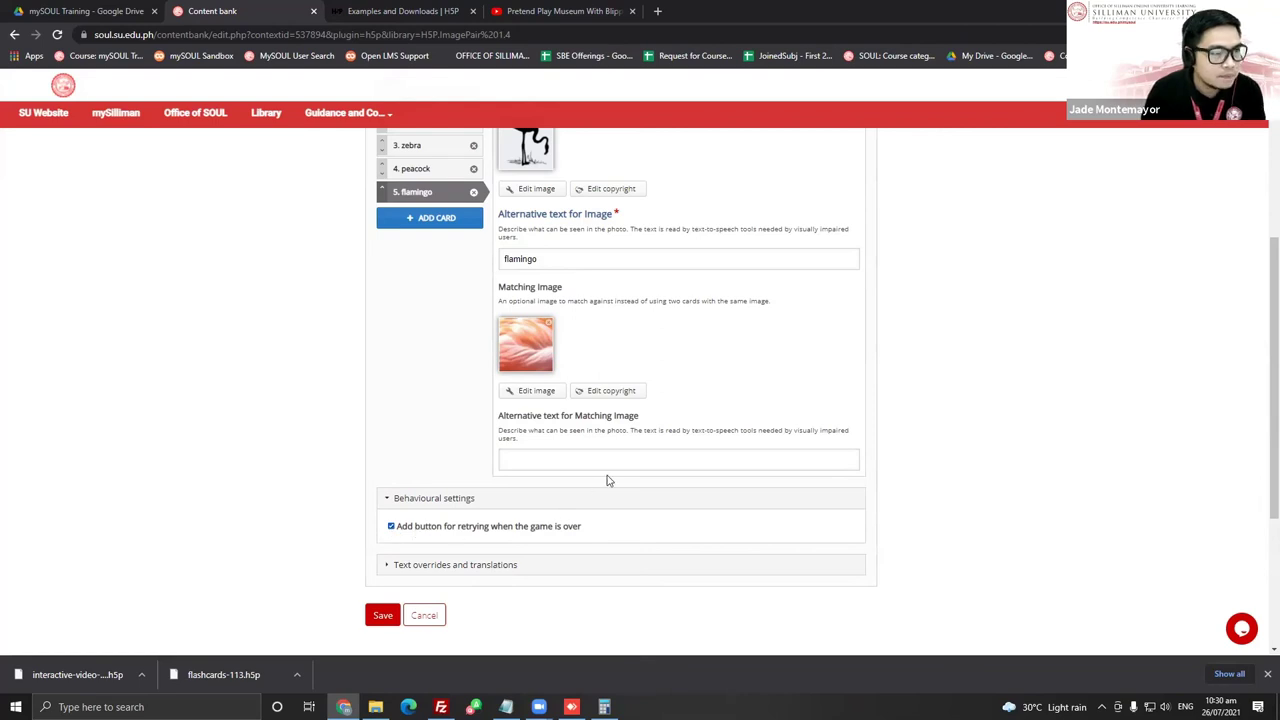
Save the Sample Image Pairing content and download it as an H5P package
scroll(610, 480, "up", 3)
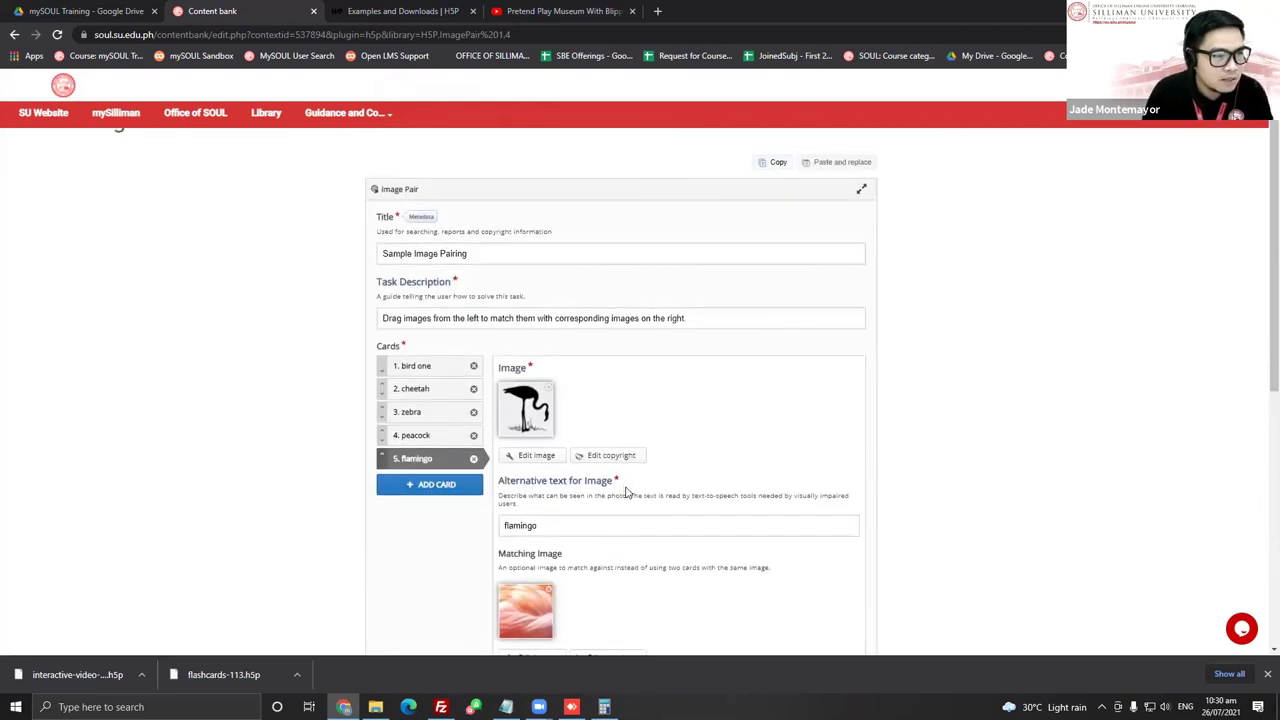
scroll(629, 494, "down", 2)
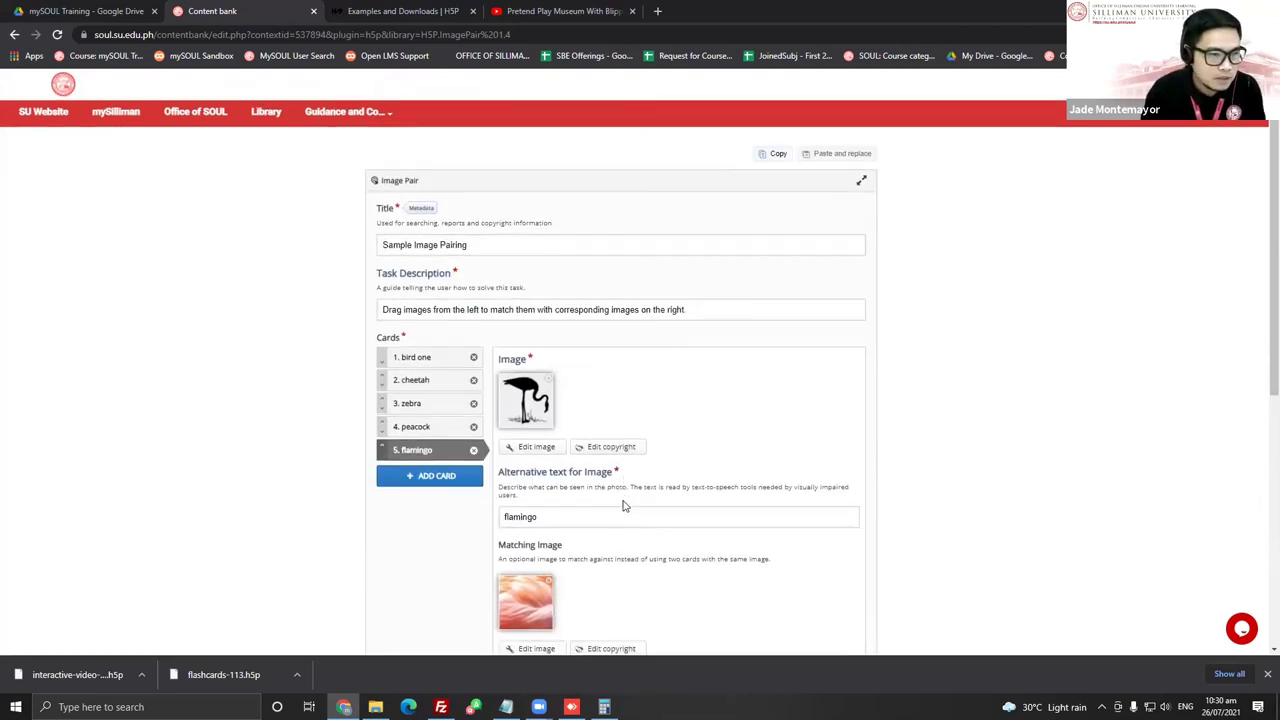
scroll(622, 506, "down", 2)
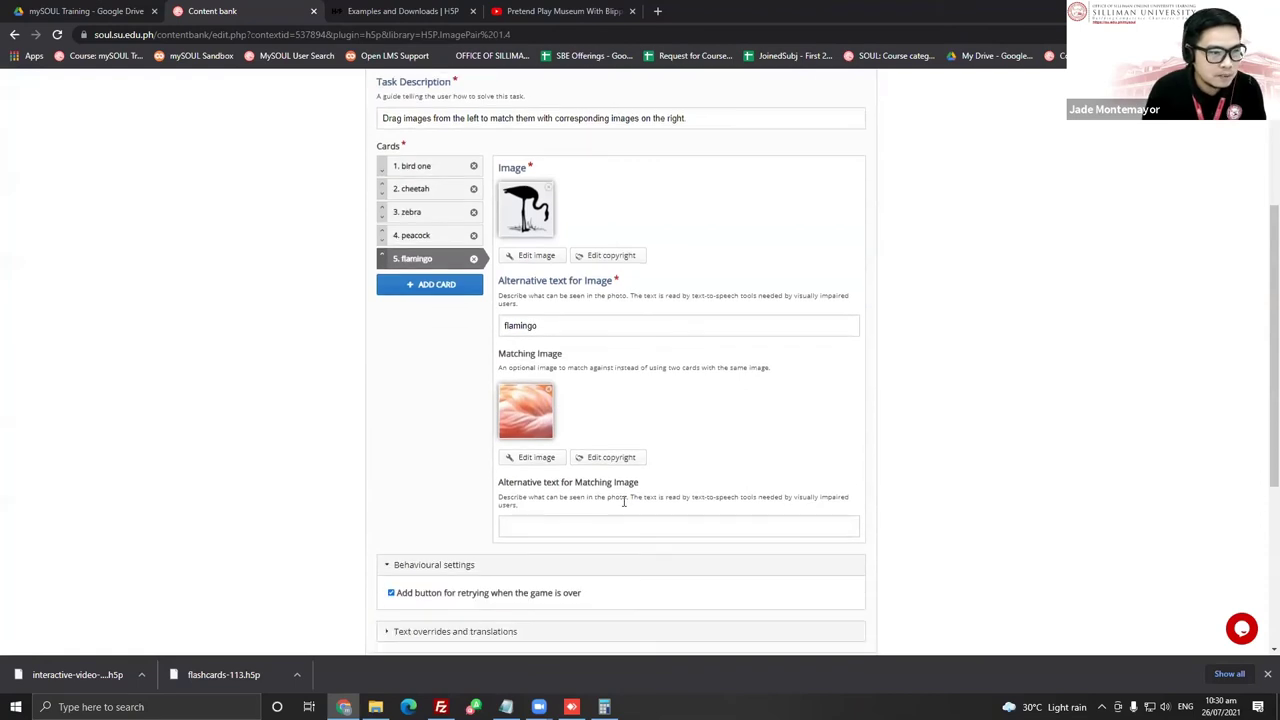
scroll(477, 540, "up", 2)
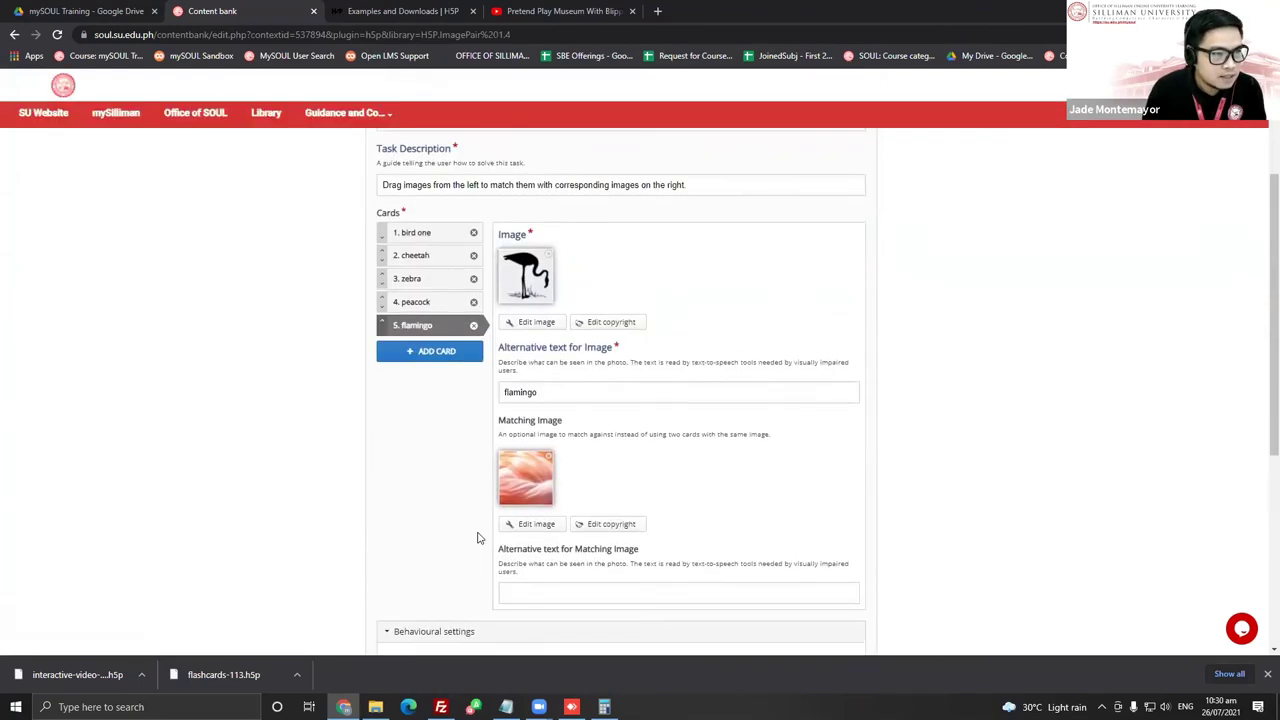
scroll(472, 555, "down", 3)
left_click(388, 552)
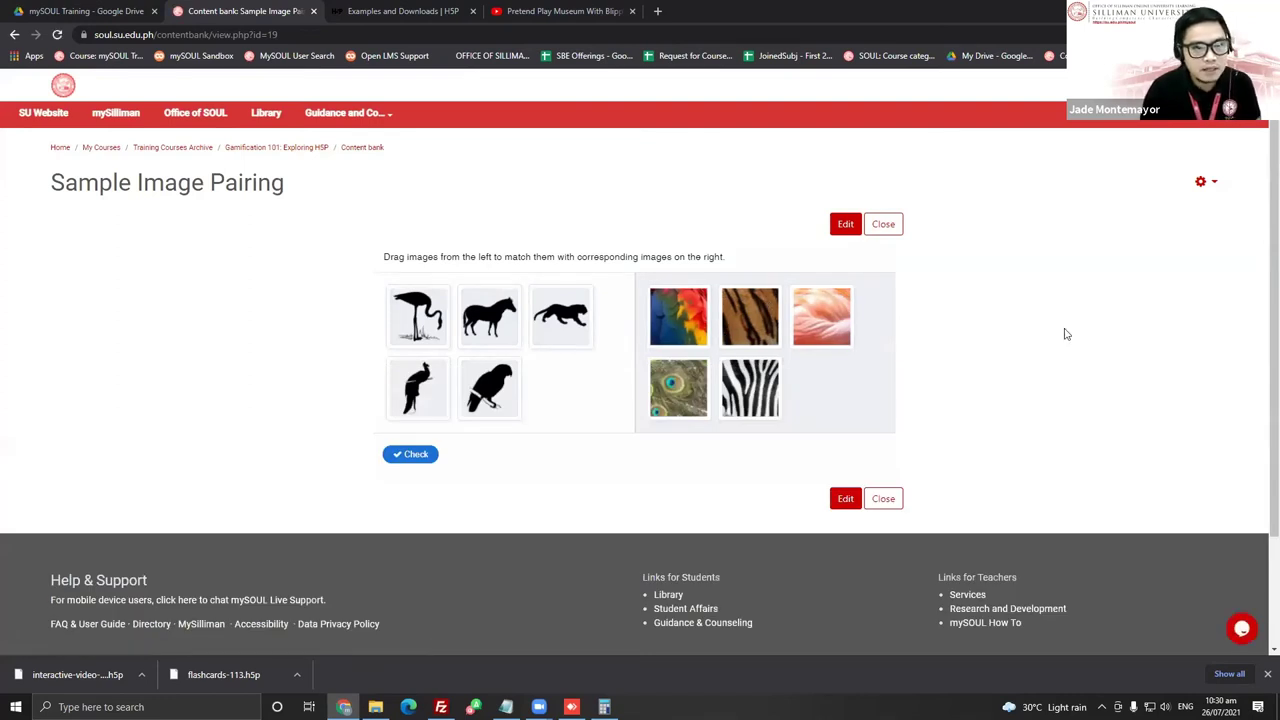
left_click(1211, 183)
left_click(1152, 242)
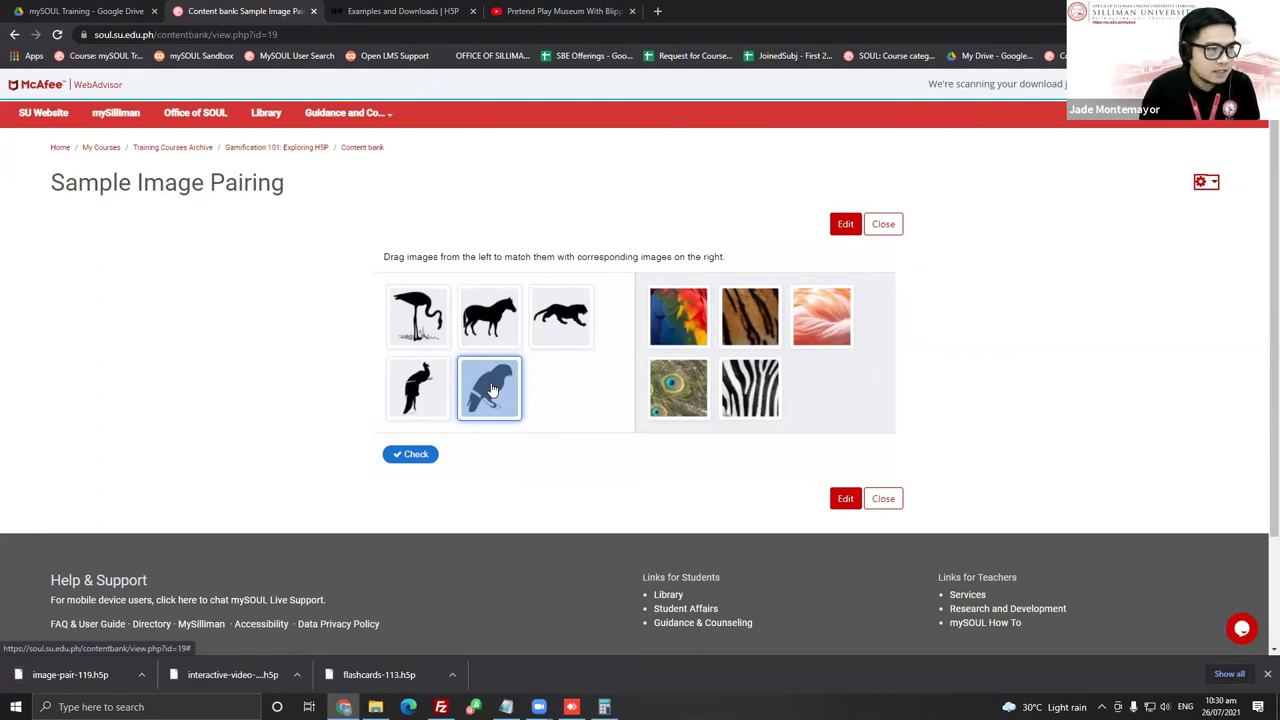
Return to the Gamification 101 course and create an H5P activity in Topic 4 named "Sample Image Pairing"
left_click(285, 150)
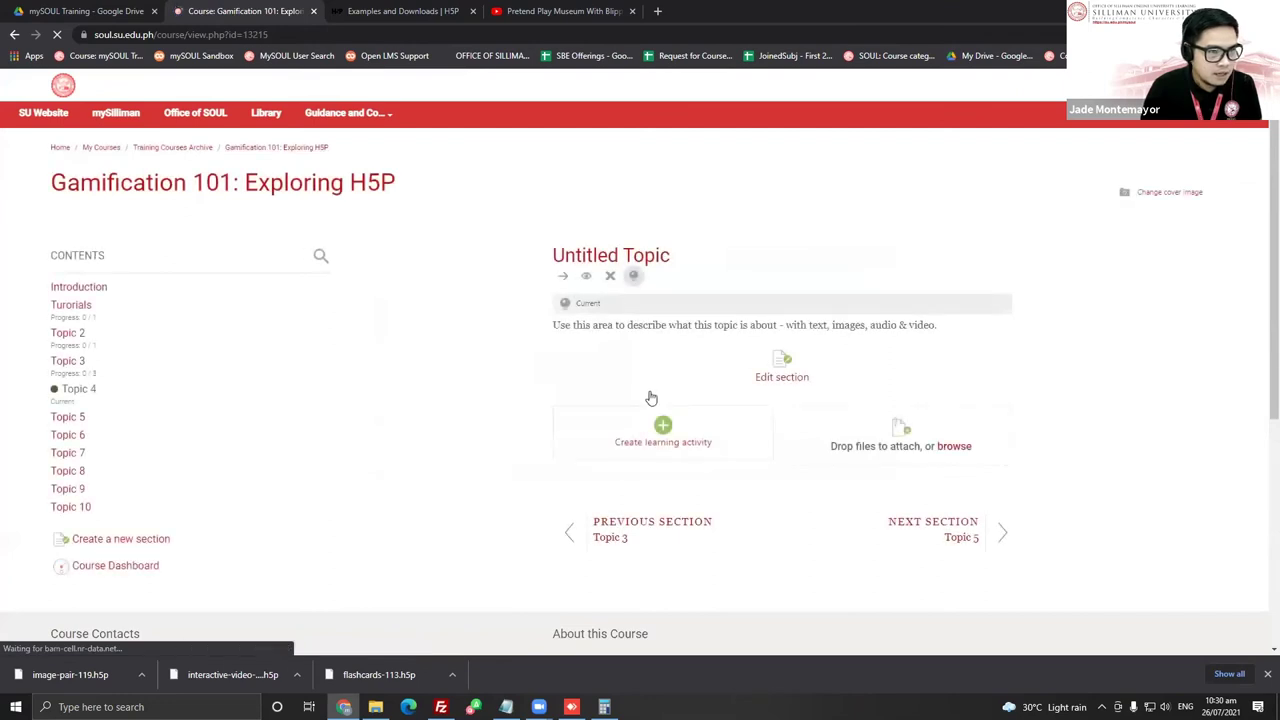
left_click(662, 437)
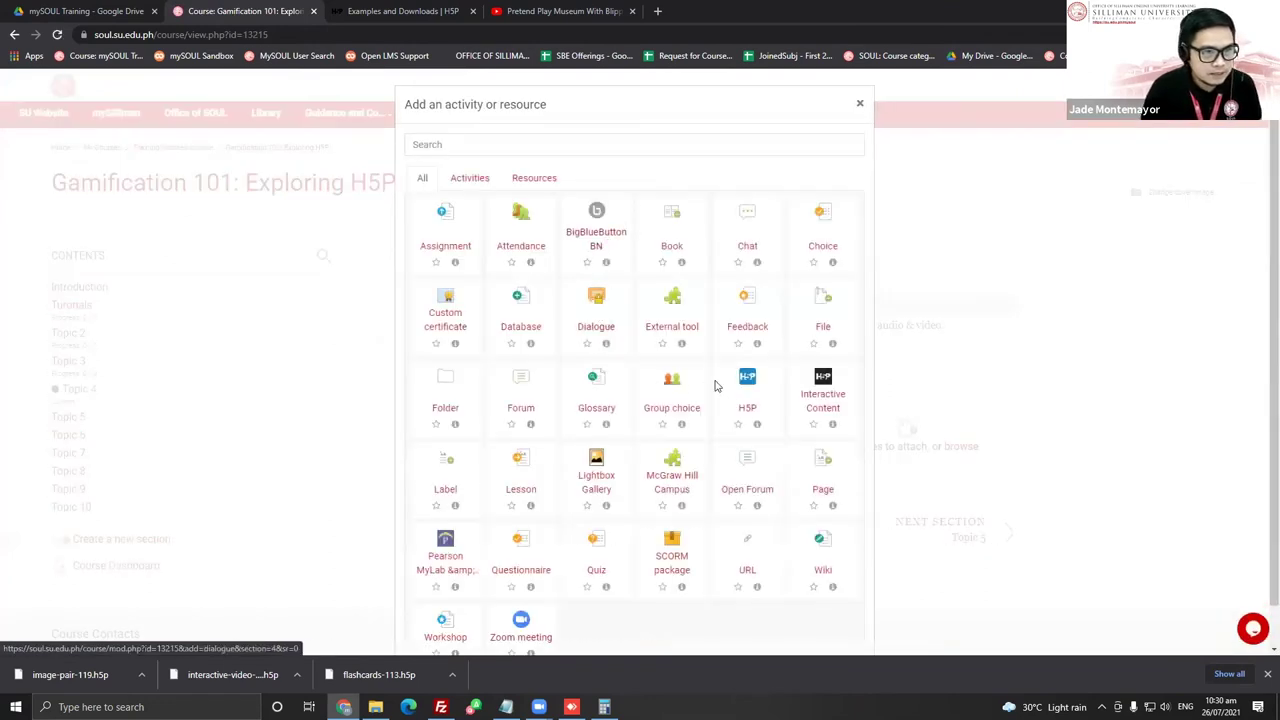
left_click(745, 405)
left_click(144, 285)
type("Sample Image Pairing")
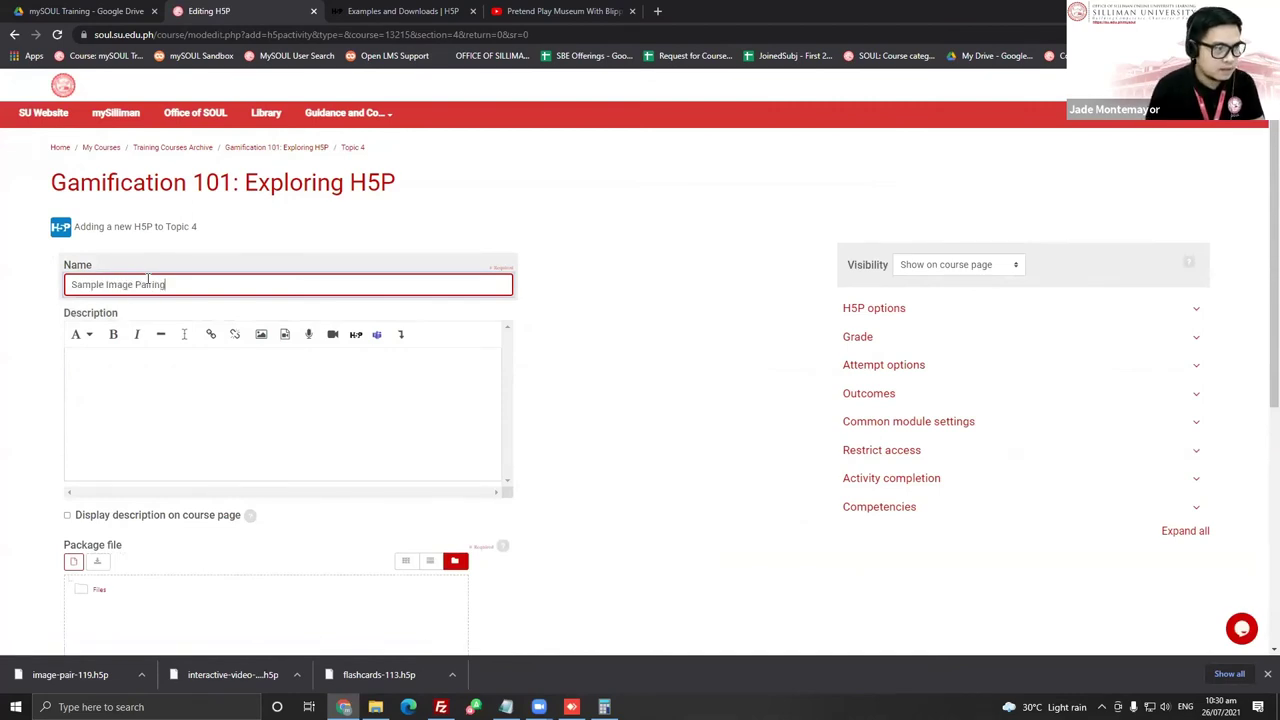
left_click(366, 370)
Upload image-pair-119.h5p from Downloads as the activity's package file, then save and return to the course
scroll(363, 535, "down", 2)
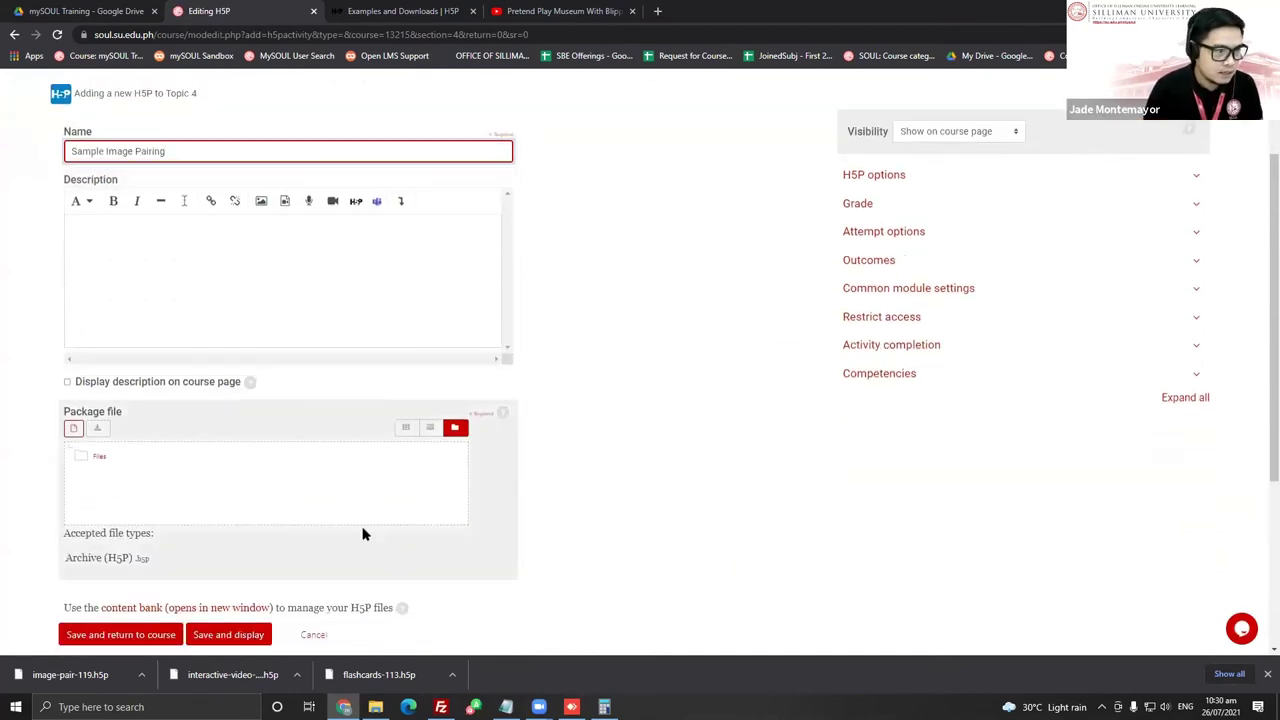
left_click(73, 428)
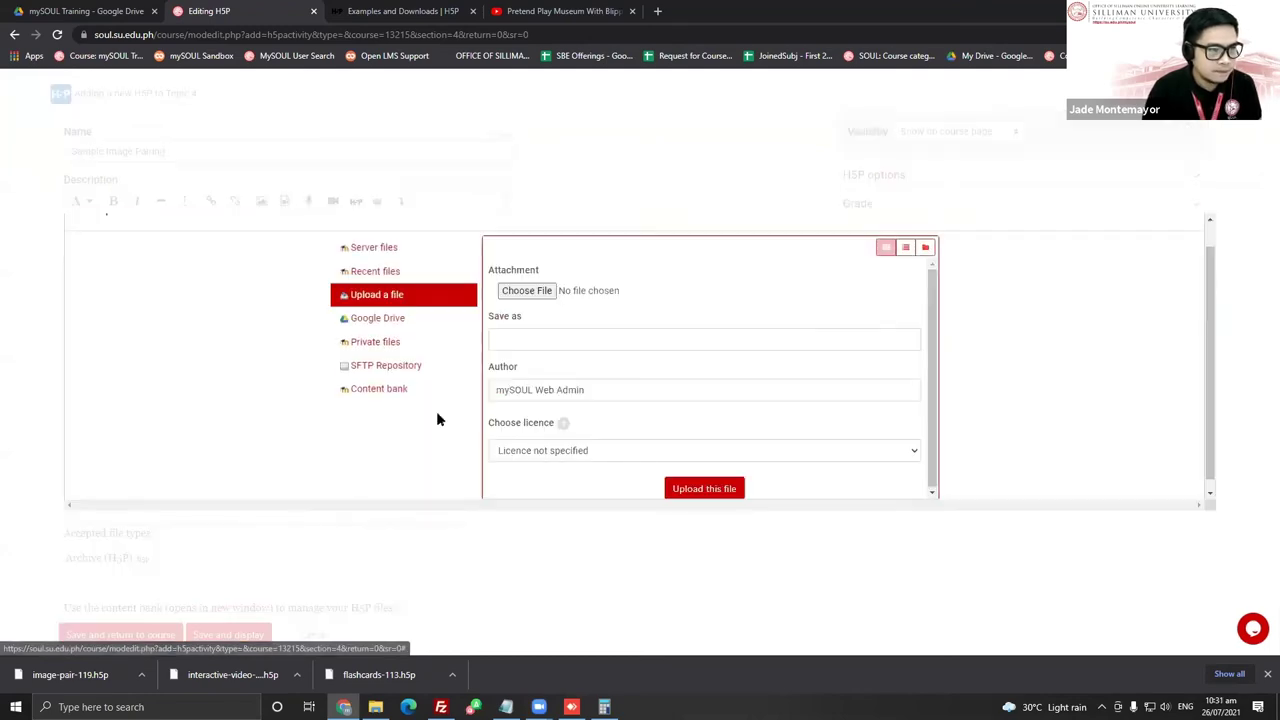
left_click(527, 291)
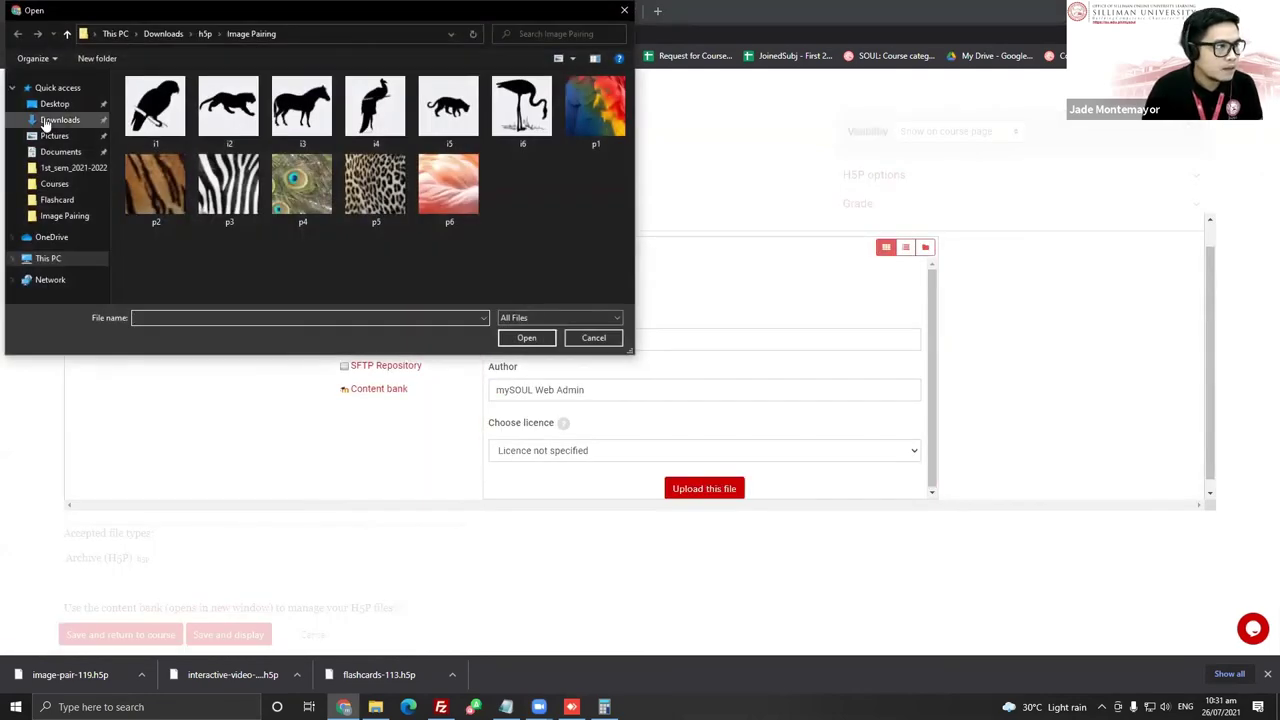
left_click(60, 119)
double_click(140, 118)
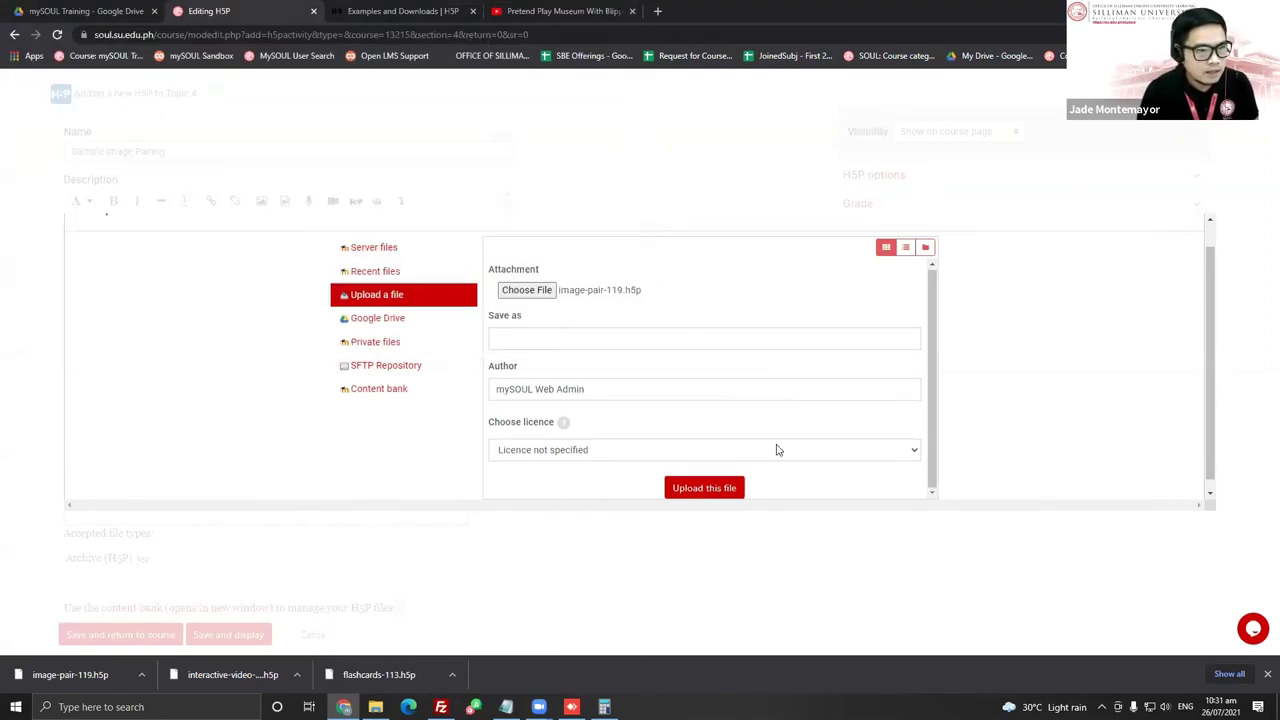
left_click(729, 487)
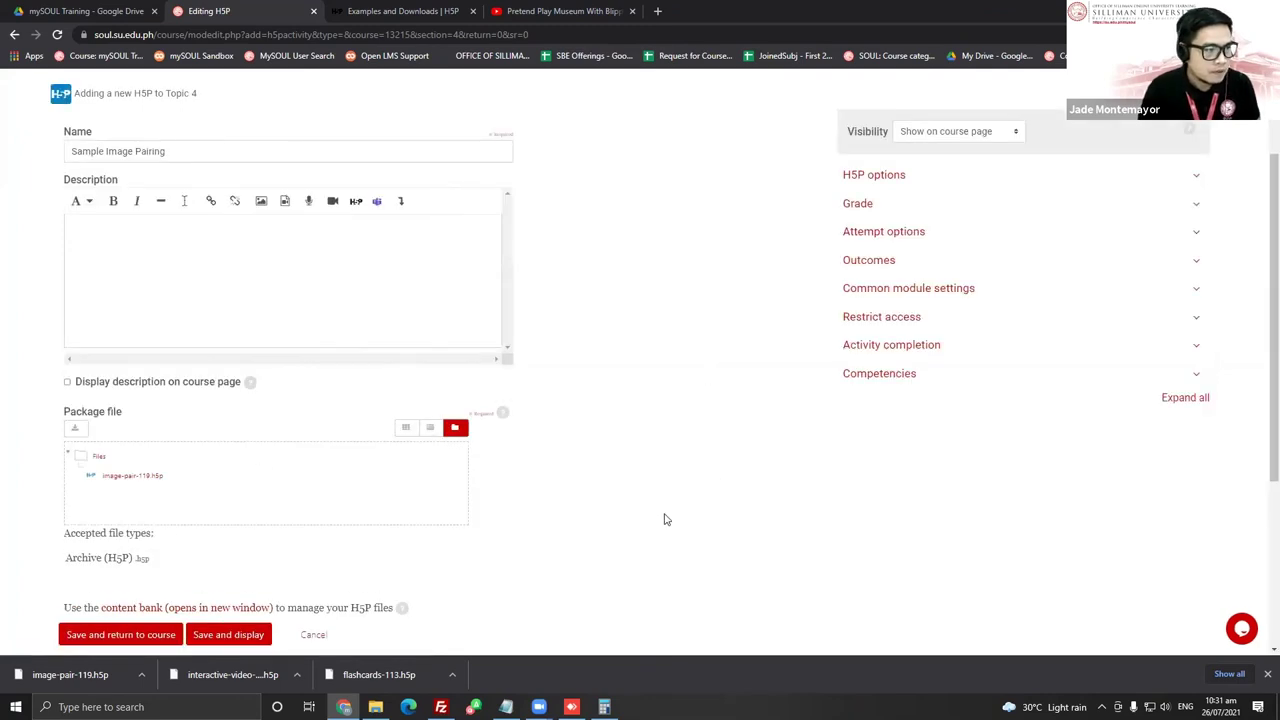
scroll(669, 515, "down", 1)
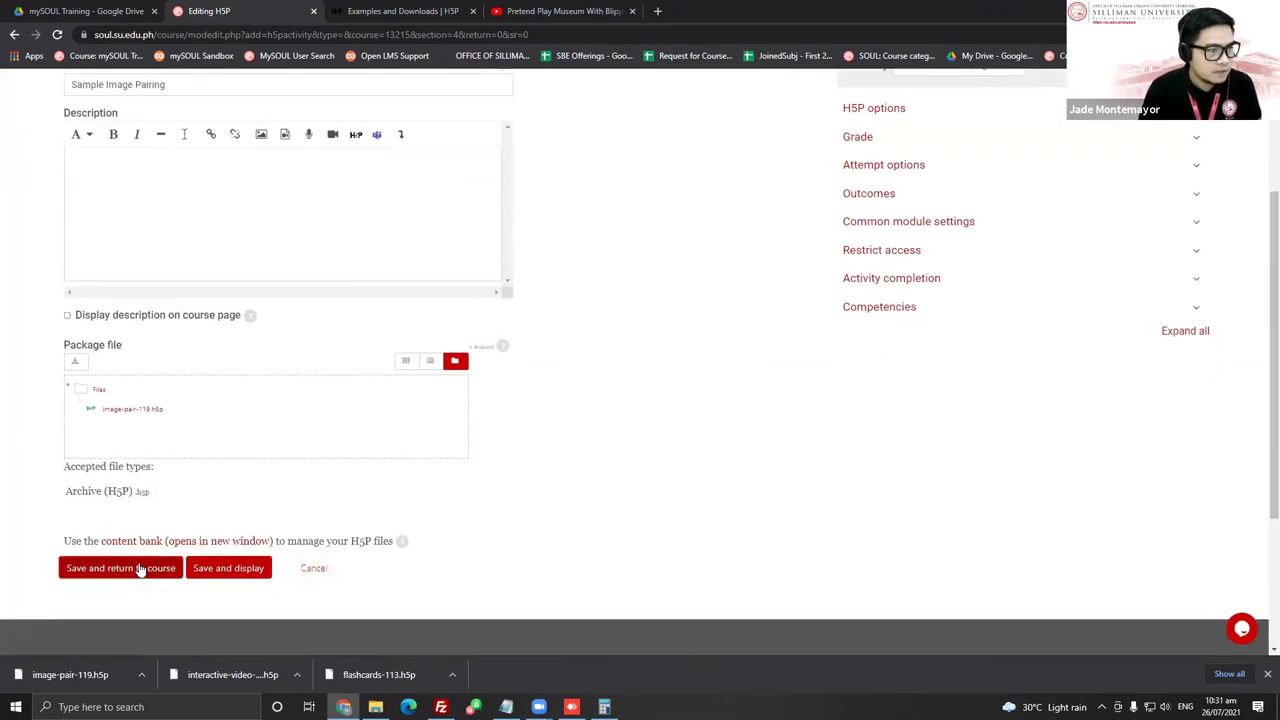
left_click(141, 568)
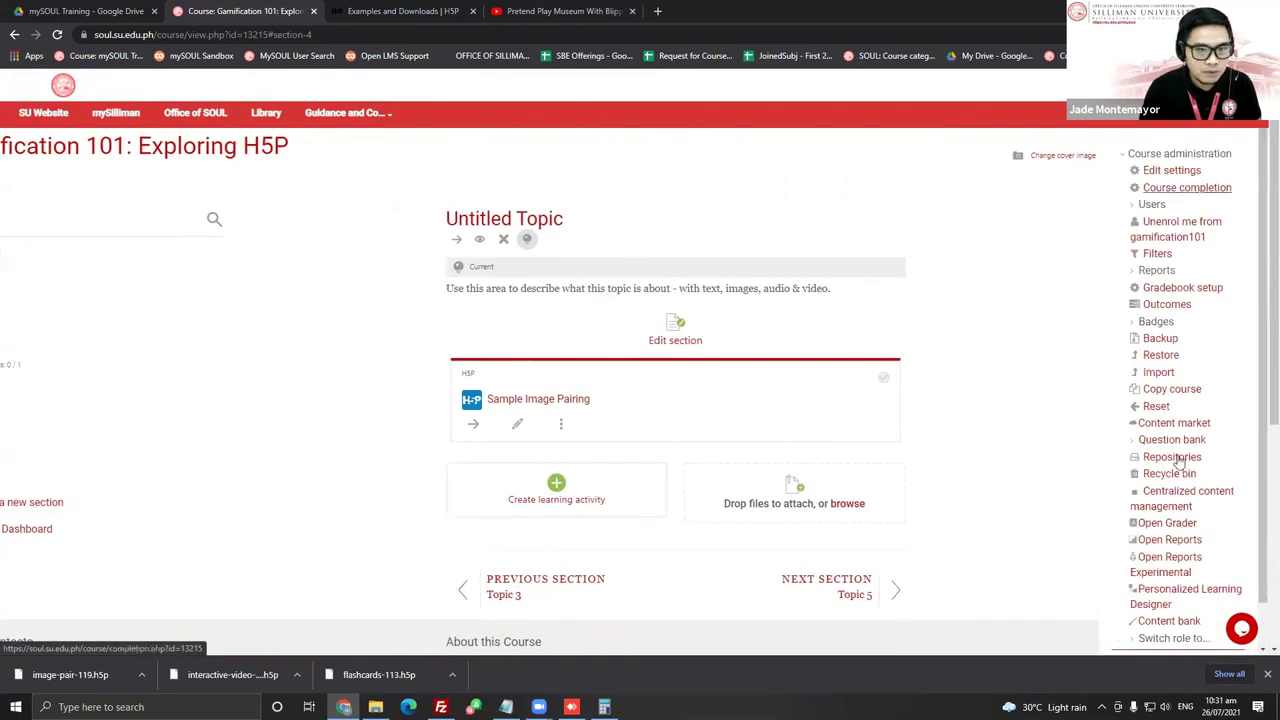
Switch the course role to Student and open the Sample Image Pairing activity in Topic 4
scroll(1183, 412, "down", 1)
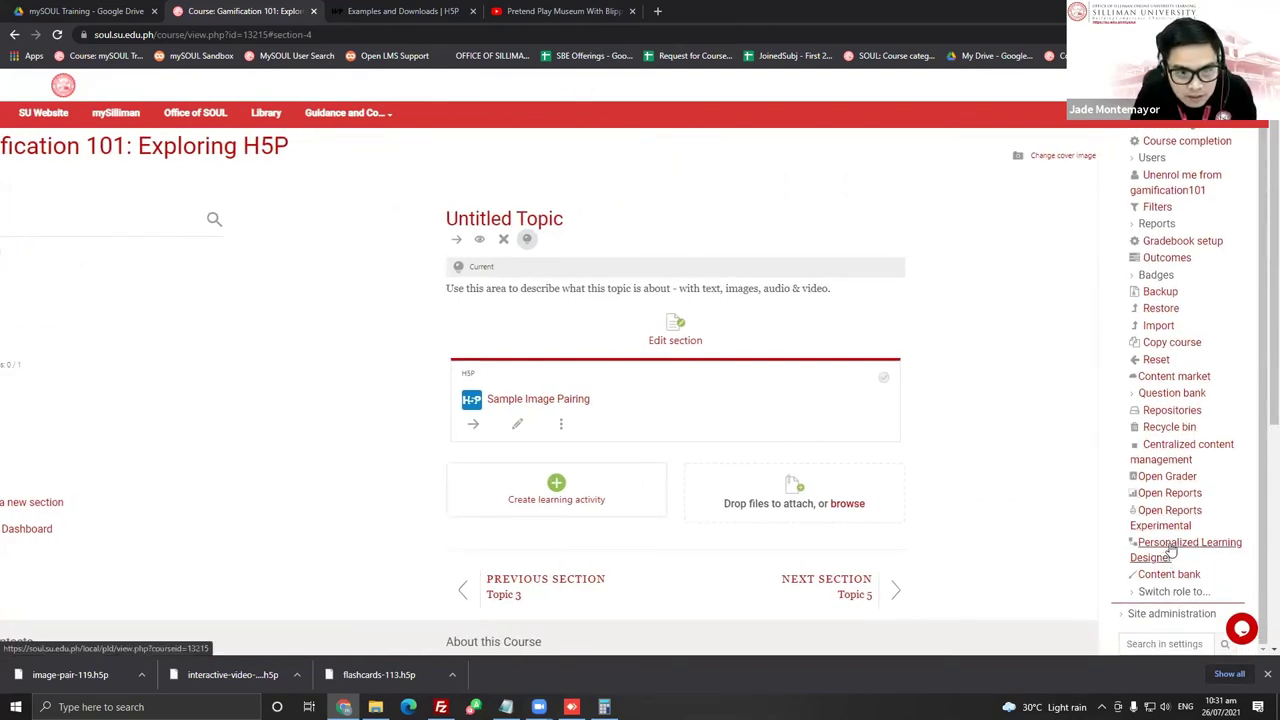
scroll(1163, 515, "down", 4)
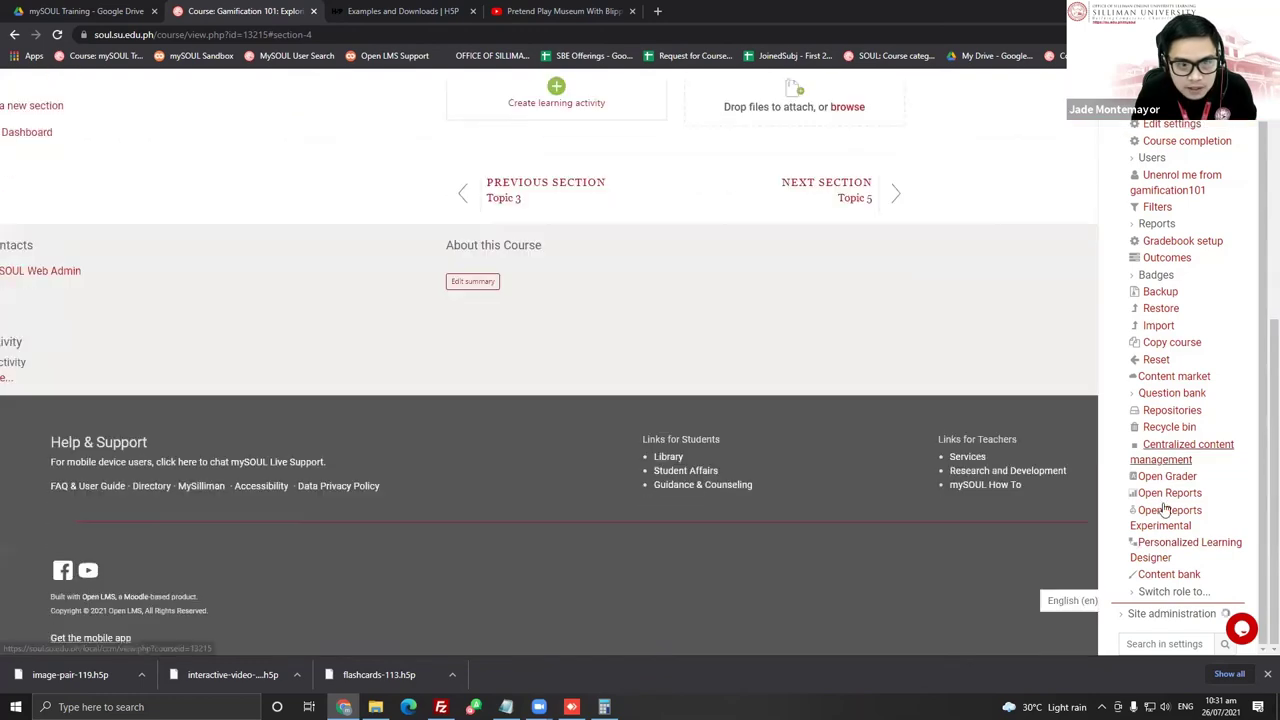
left_click(1172, 613)
left_click(1172, 591)
scroll(1180, 420, "down", 4)
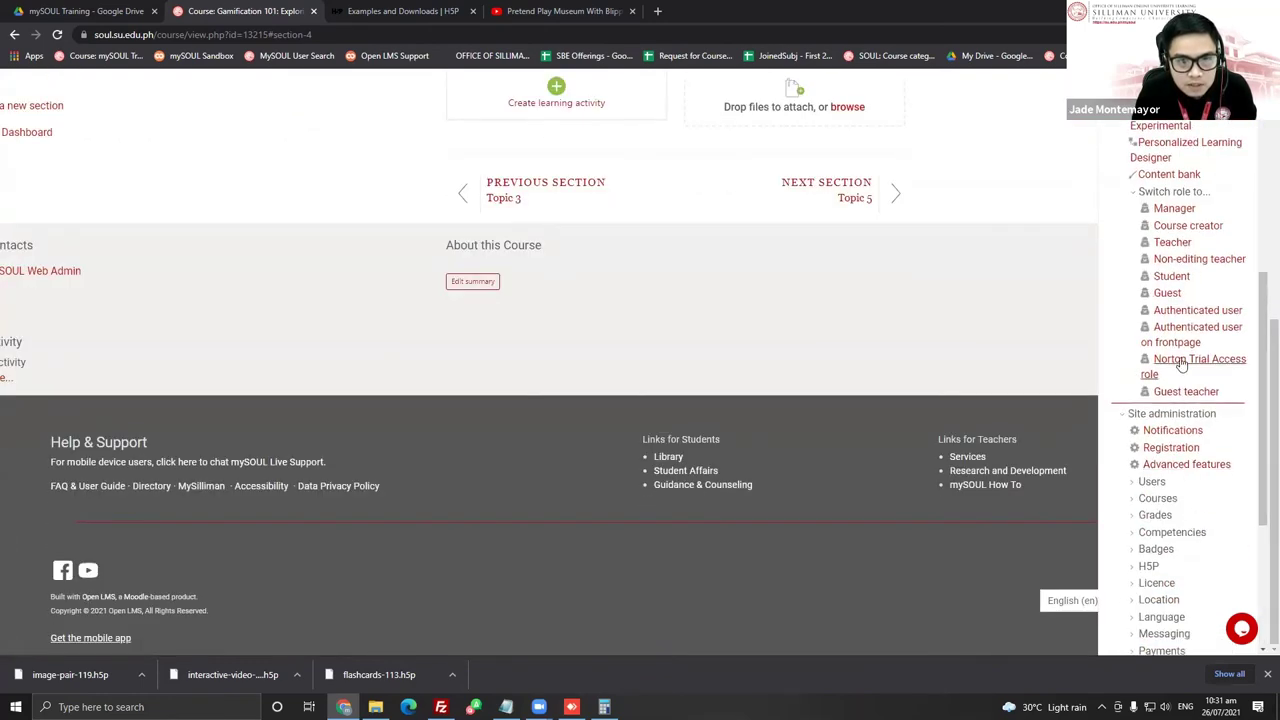
left_click(1168, 276)
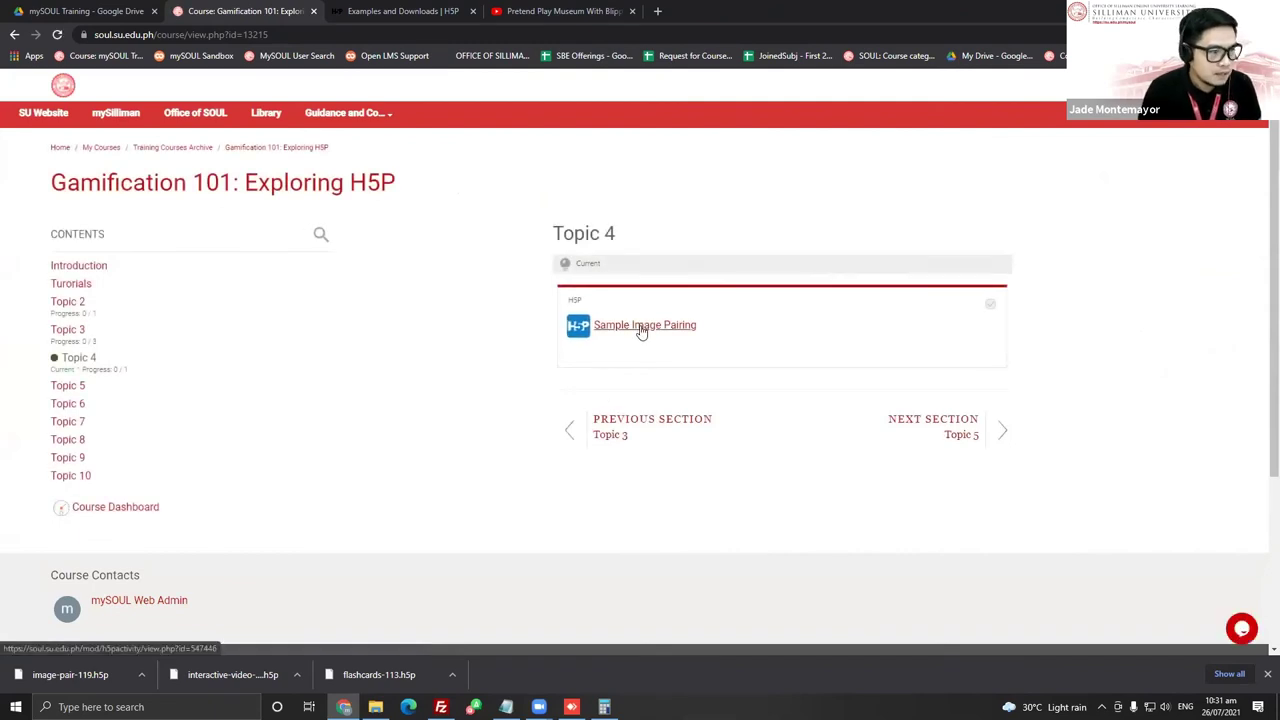
left_click(641, 327)
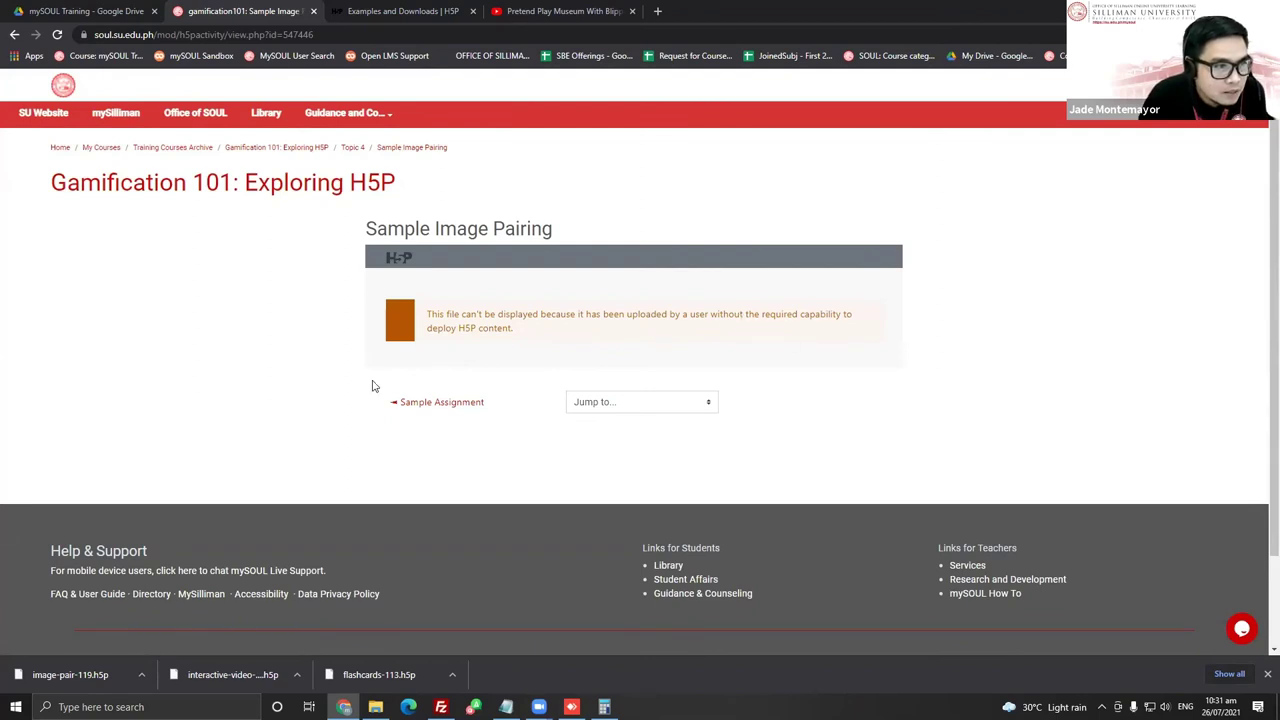
Return to the editable Topic 4 view of the course and open Sample Image Pairing in preview mode
left_click(15, 35)
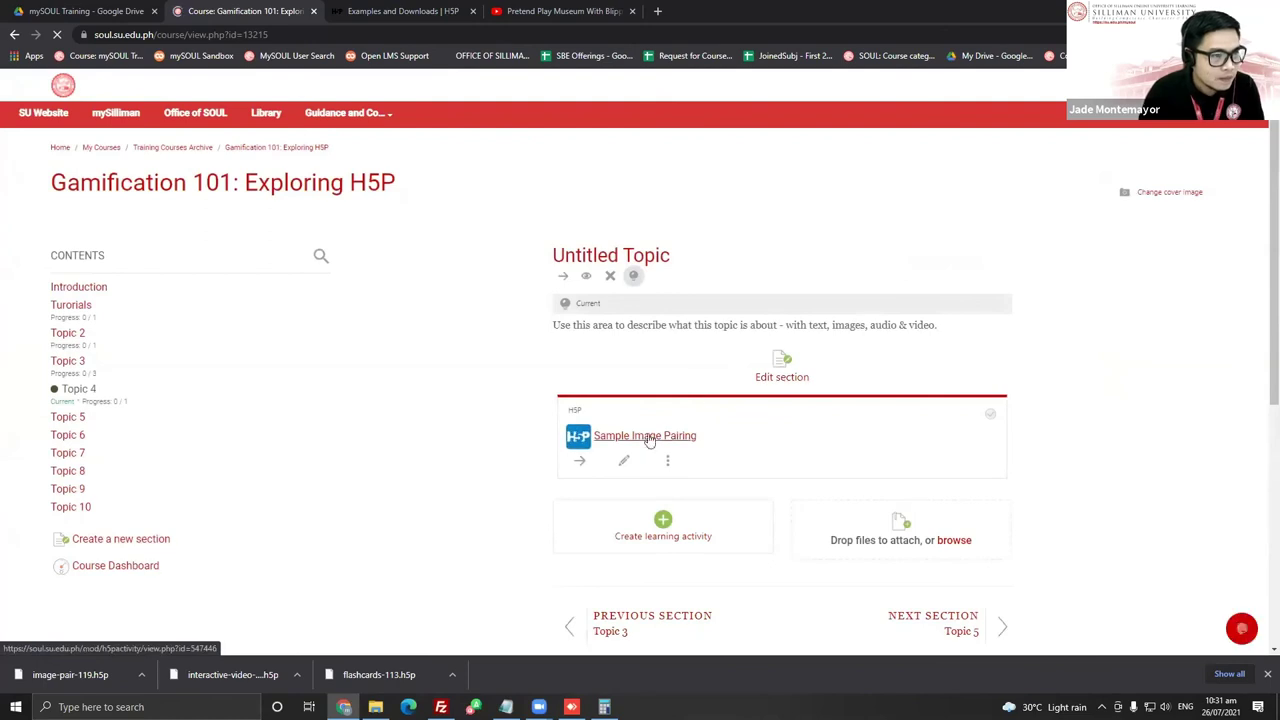
left_click(645, 436)
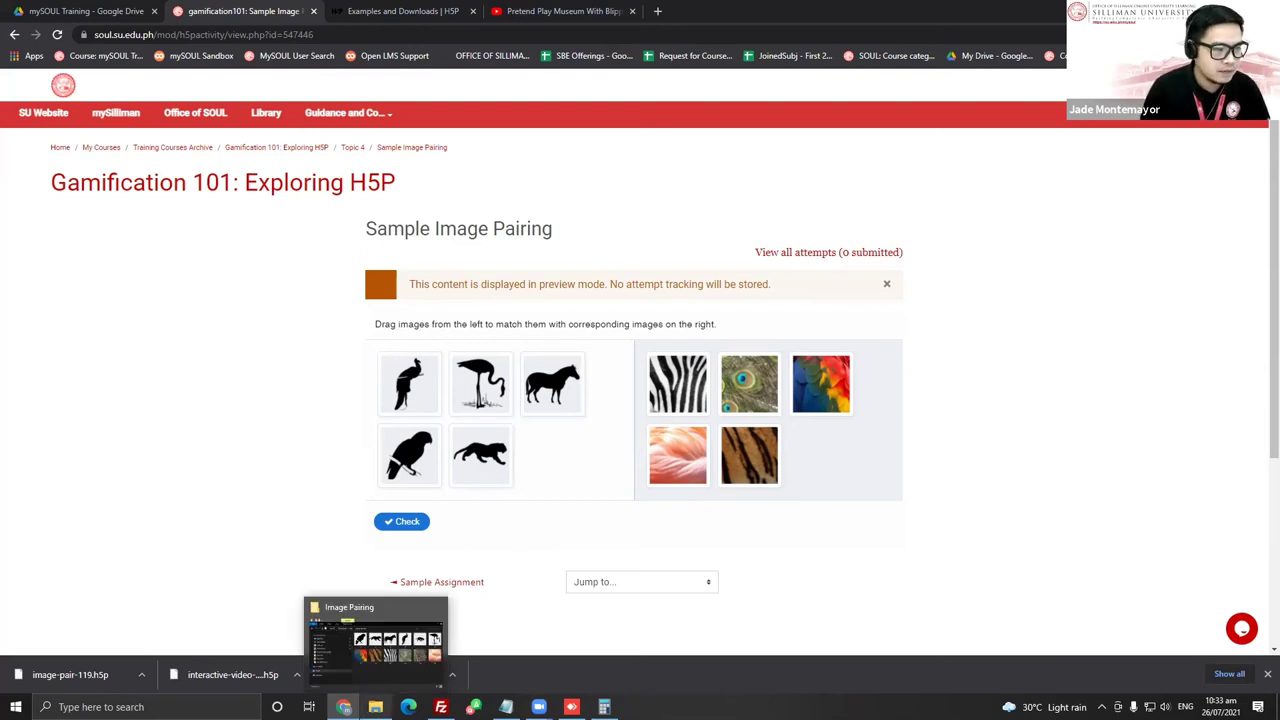
Open the Image Sequencing folder inside Downloads > h5p in File Explorer to view its planet images, and minimize the window
left_click(375, 707)
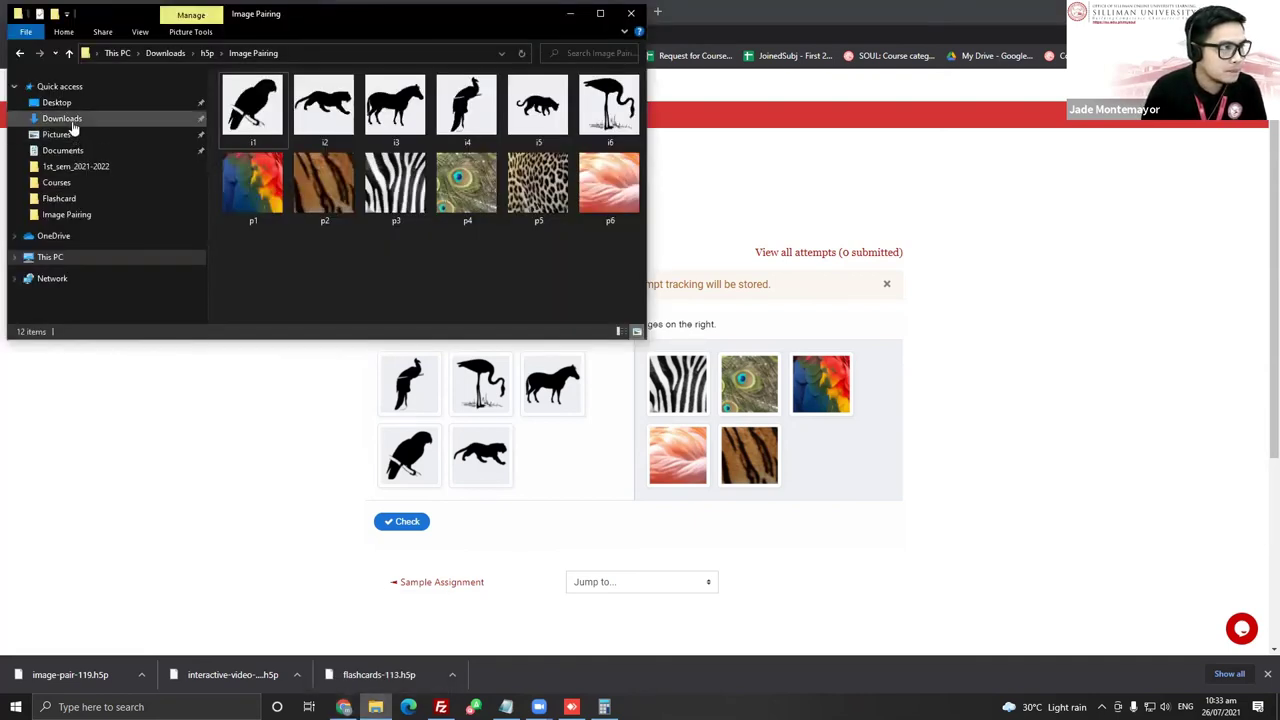
left_click(62, 120)
left_click(345, 222)
double_click(345, 222)
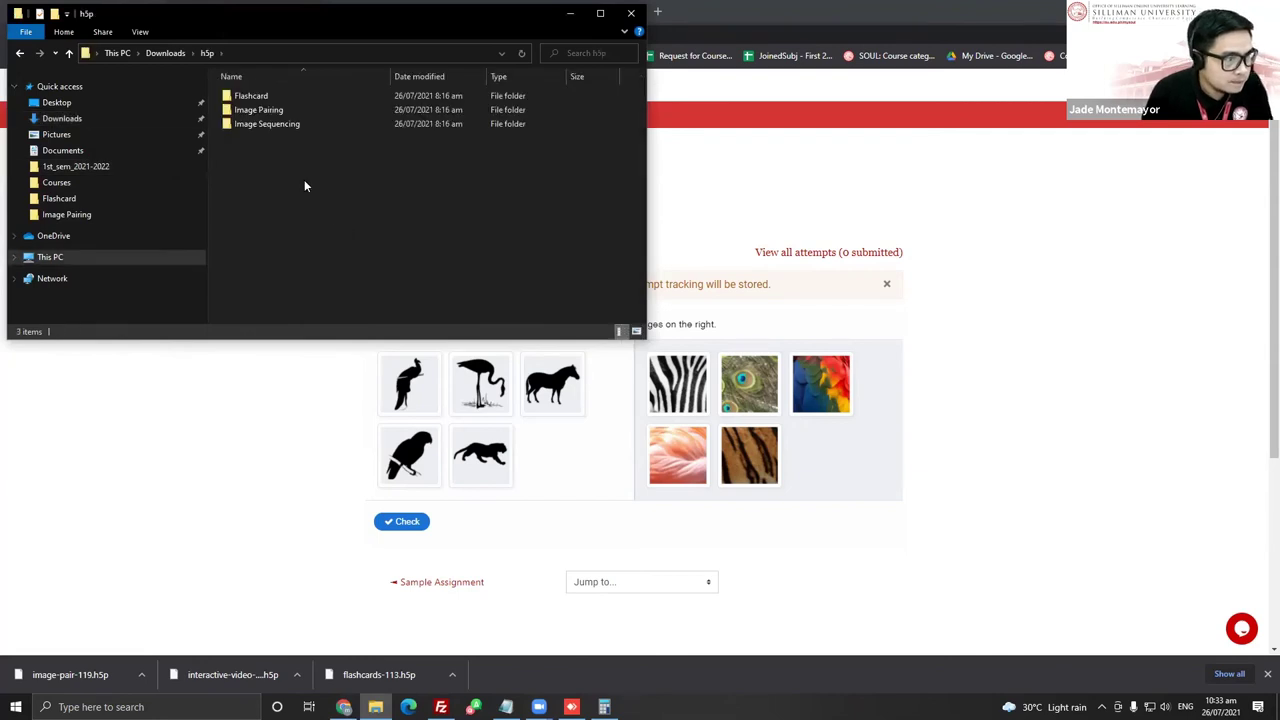
double_click(285, 124)
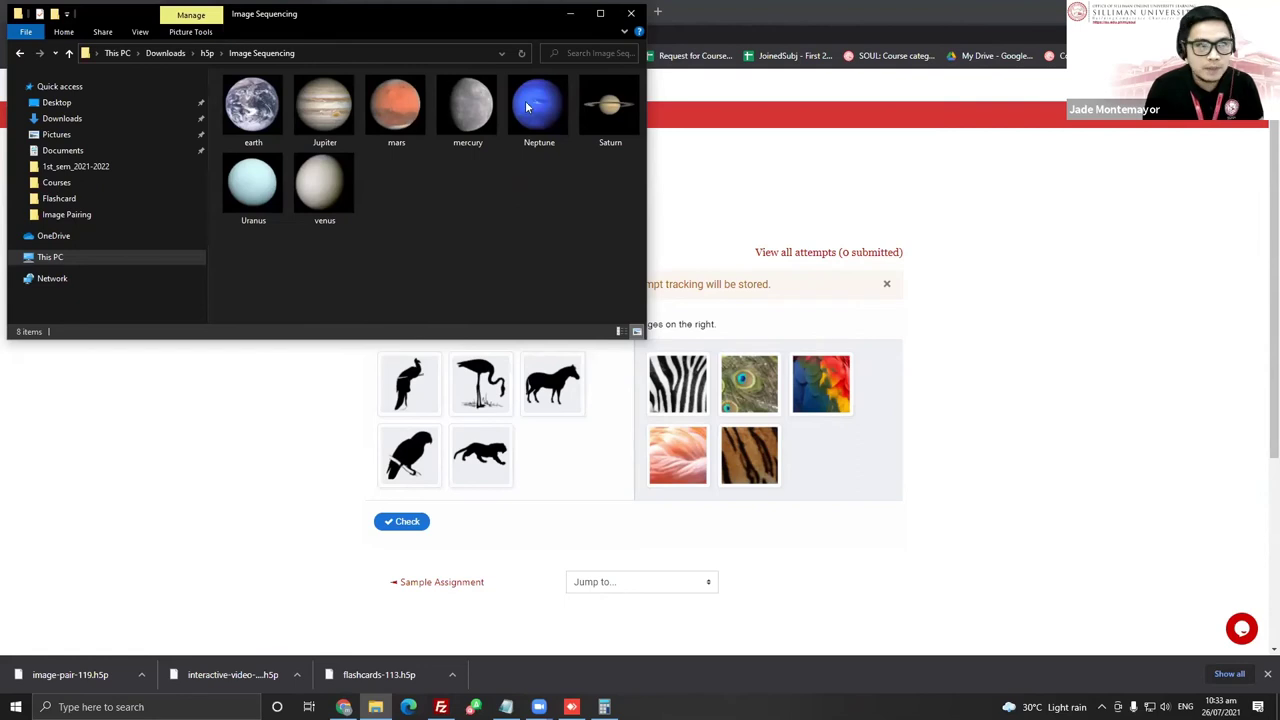
left_click(571, 14)
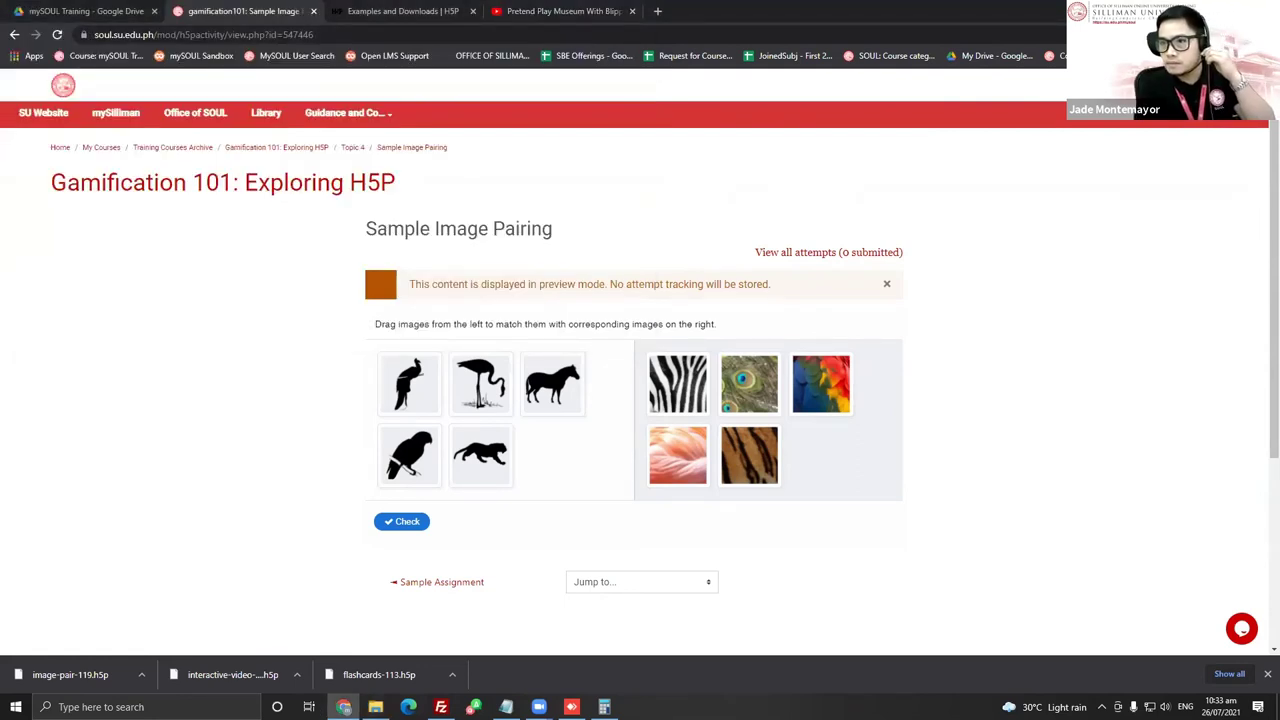
left_click(539, 707)
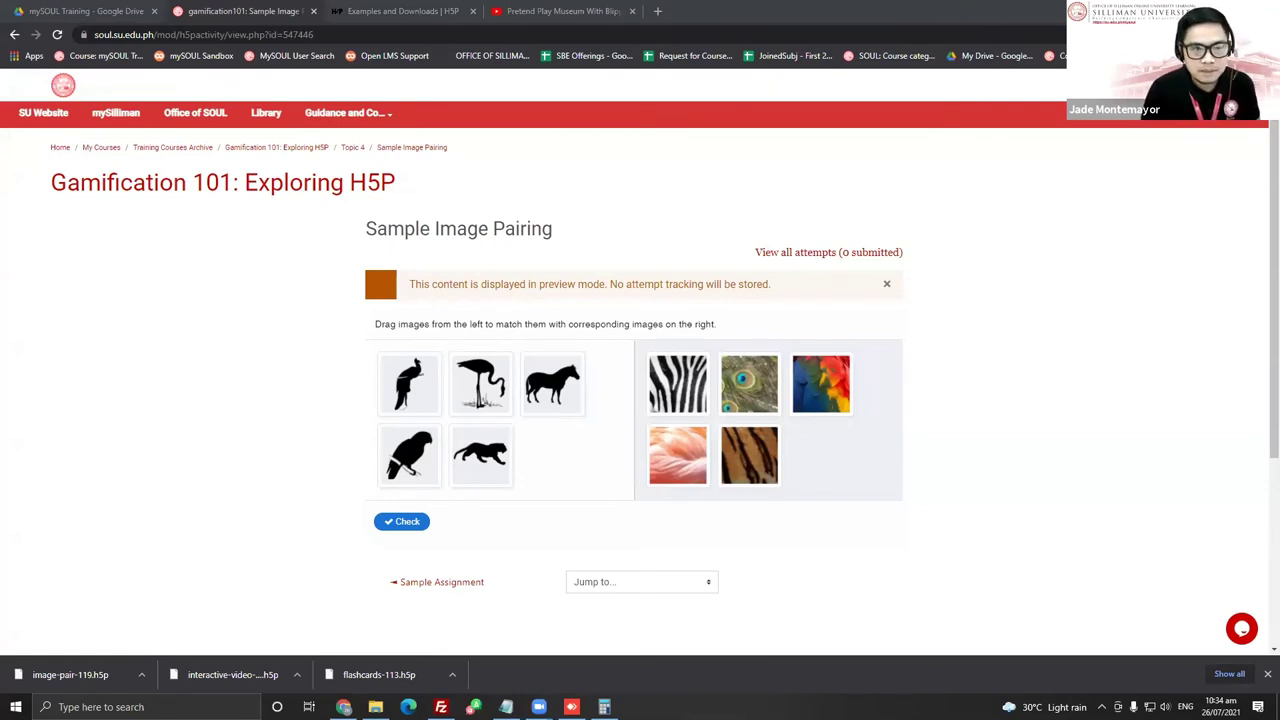
Return to the Gamification 101 course page, and open the Image Sequencing content type from H5P.org's Examples and Downloads page
left_click(273, 156)
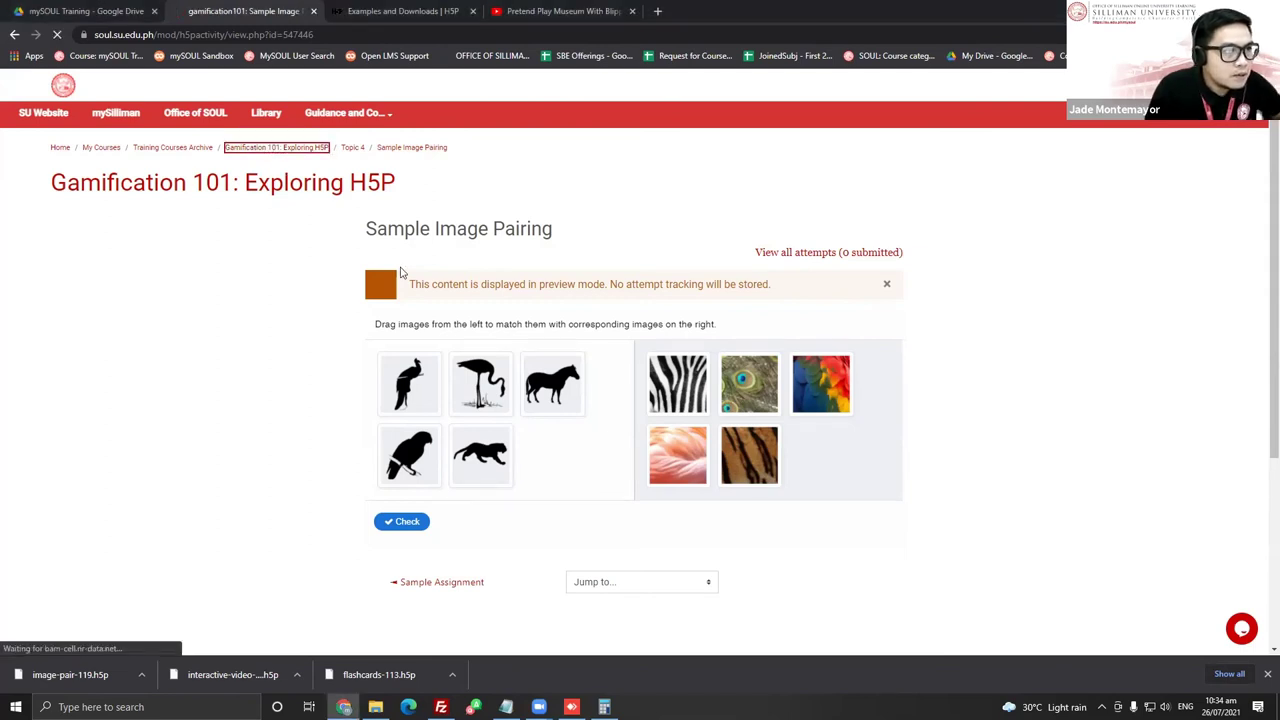
scroll(400, 273, "down", 3)
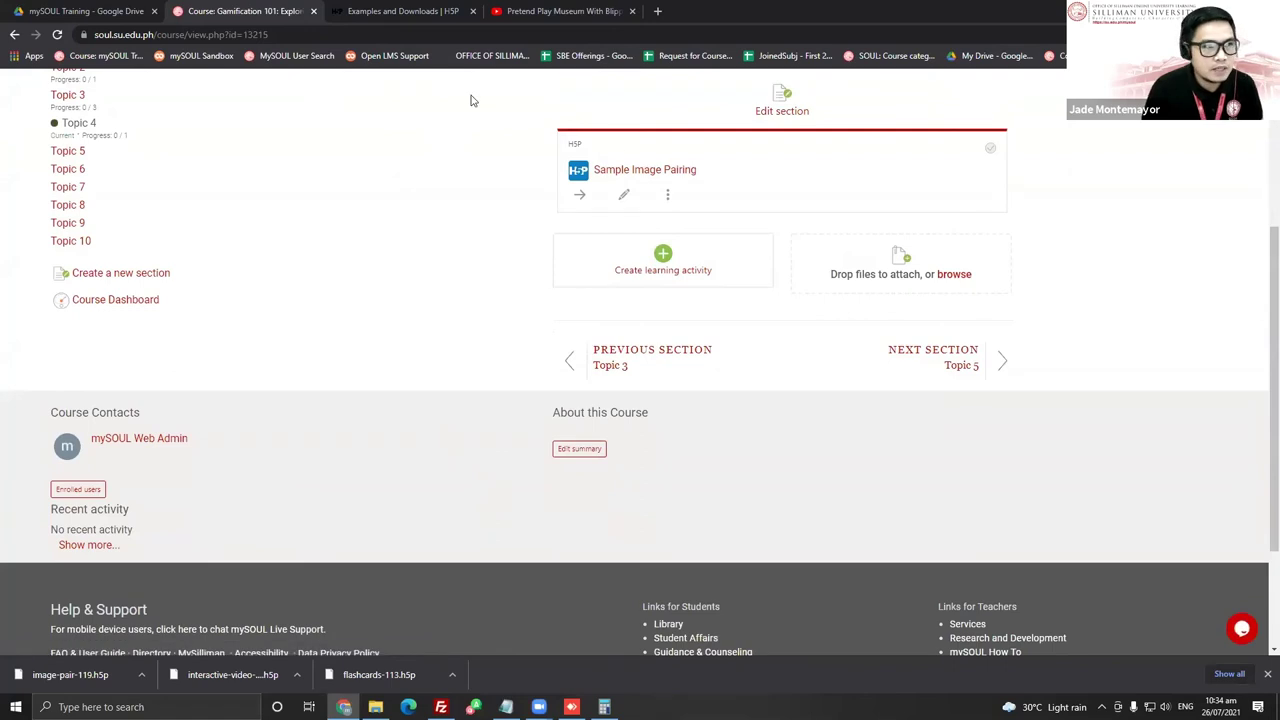
left_click(410, 14)
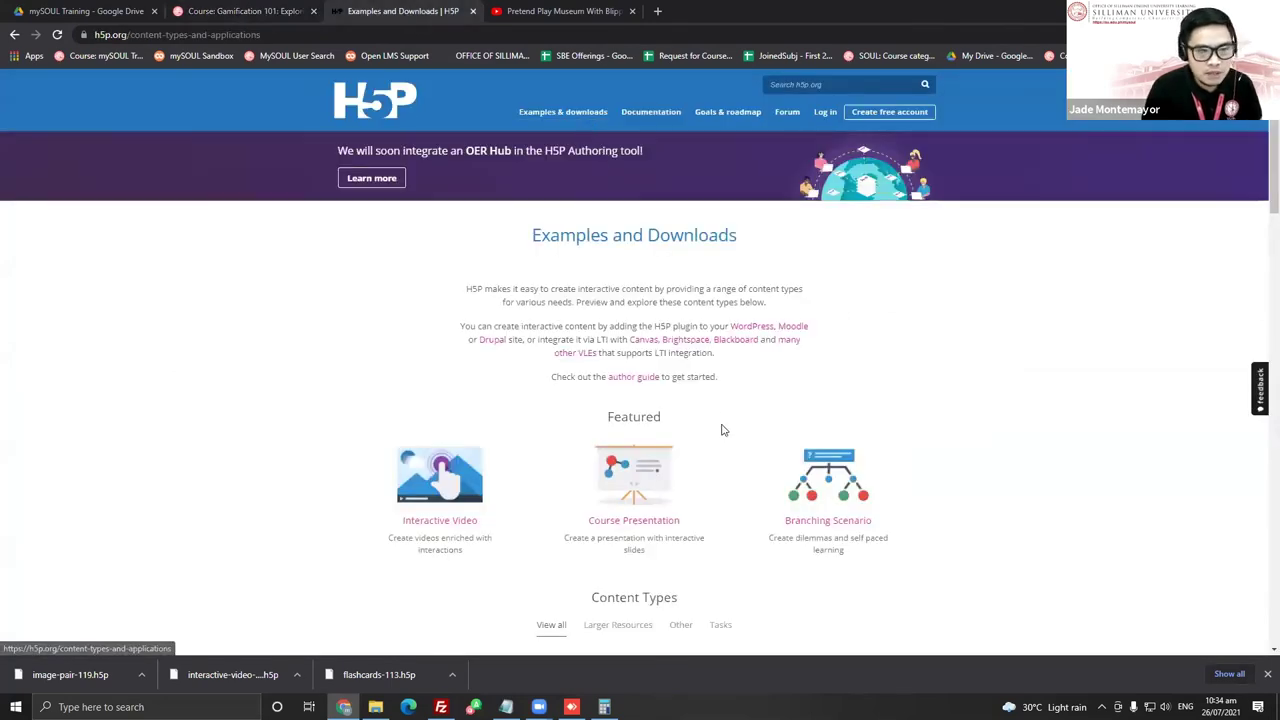
scroll(797, 447, "down", 3)
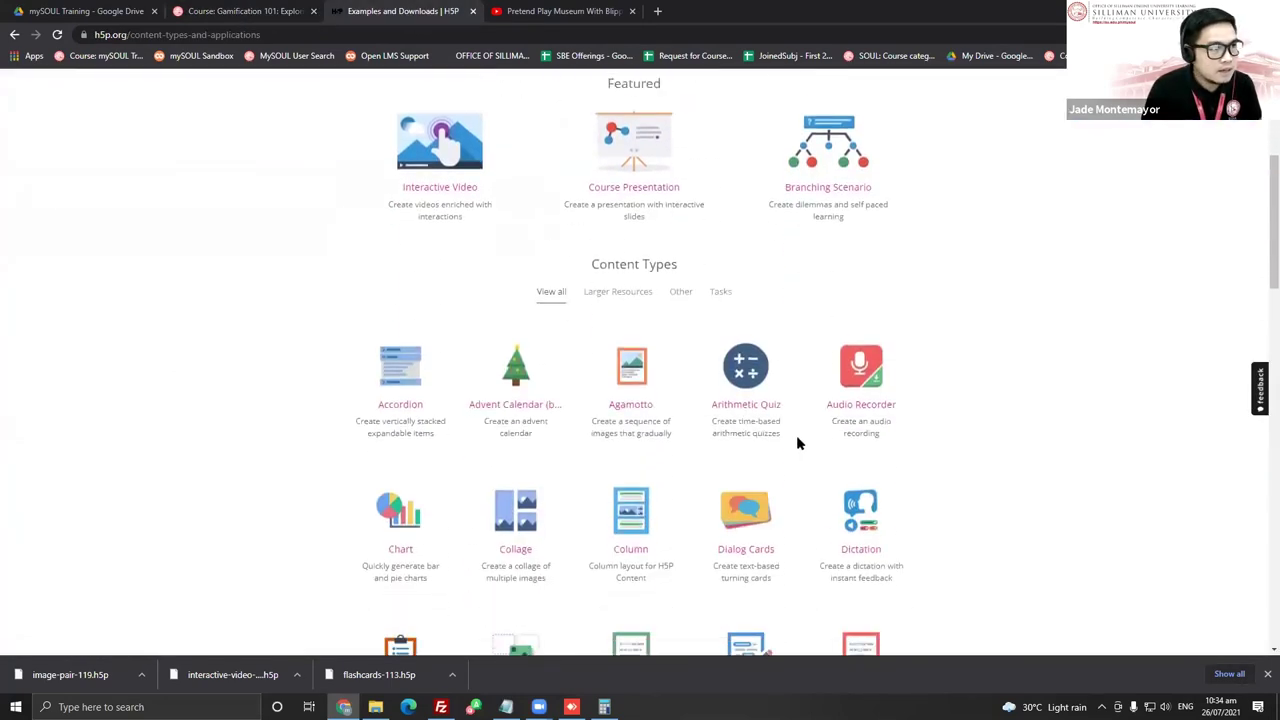
scroll(796, 435, "down", 1)
scroll(792, 438, "down", 1)
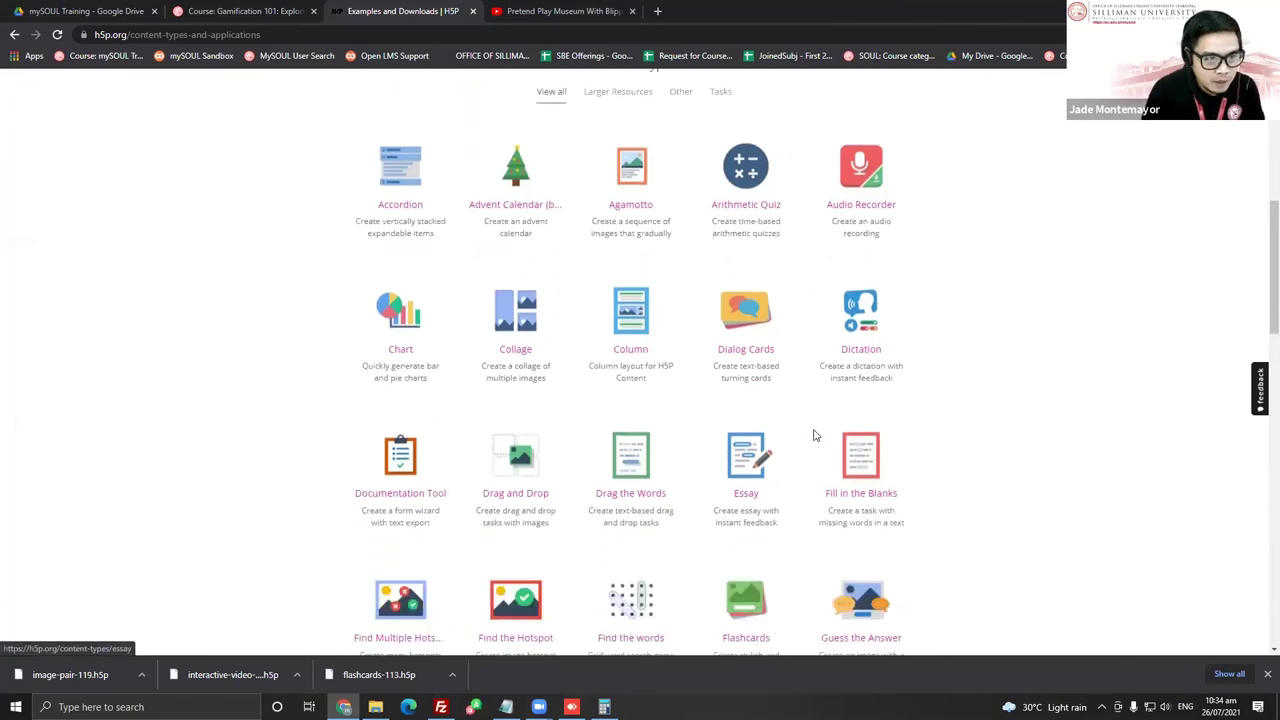
scroll(1015, 428, "down", 2)
scroll(1015, 428, "down", 1)
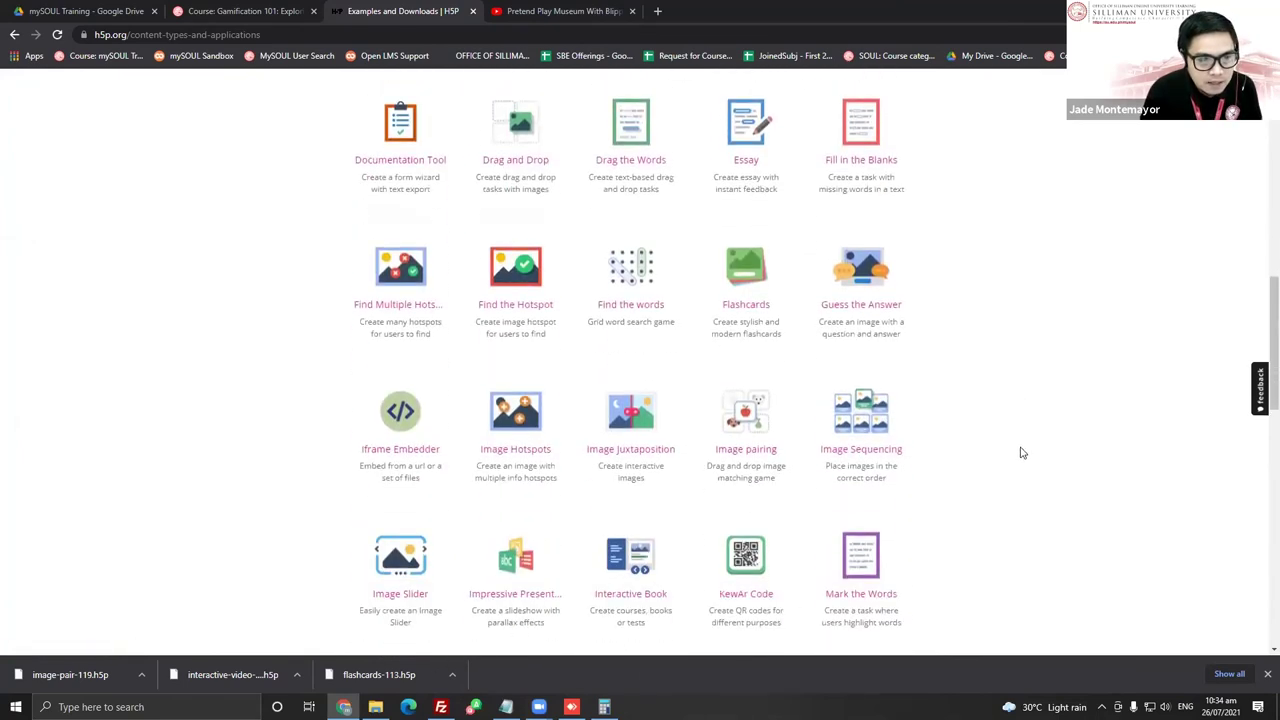
left_click(864, 418)
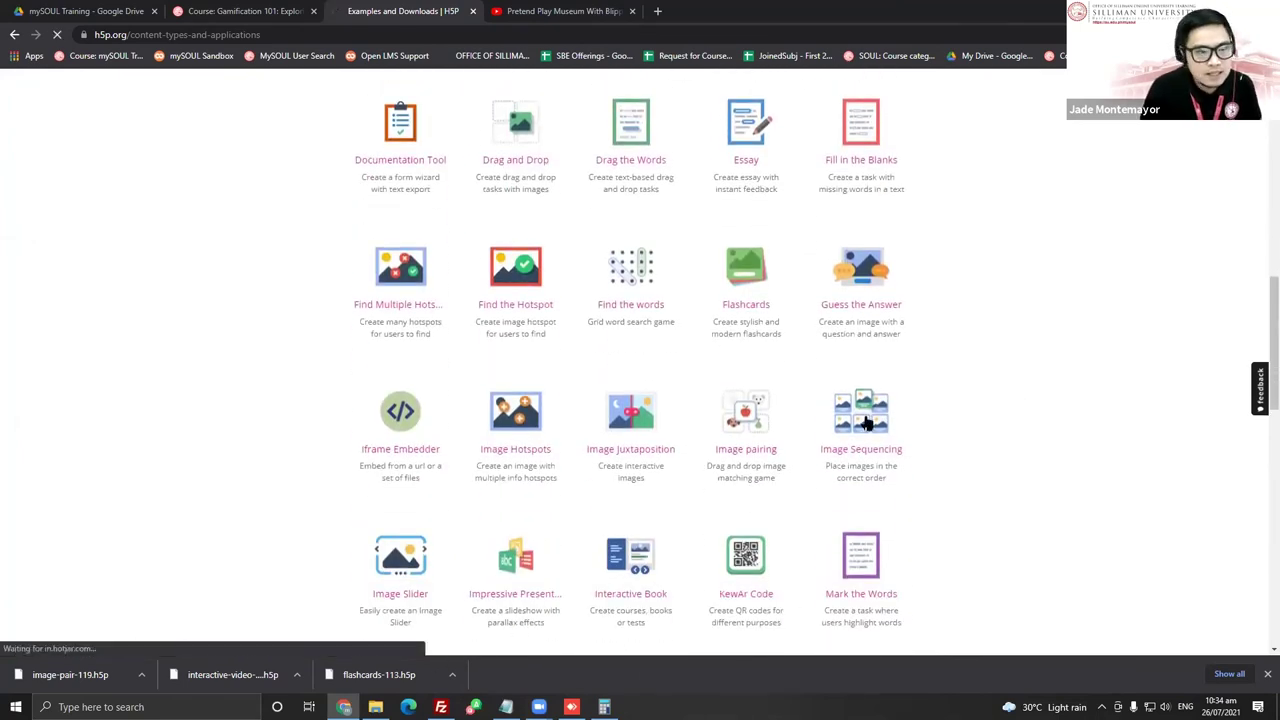
Browse the Planets, US Presidents and Body parts quiz examples of Image Sequencing, ending on the Body parts quiz
left_click(899, 436)
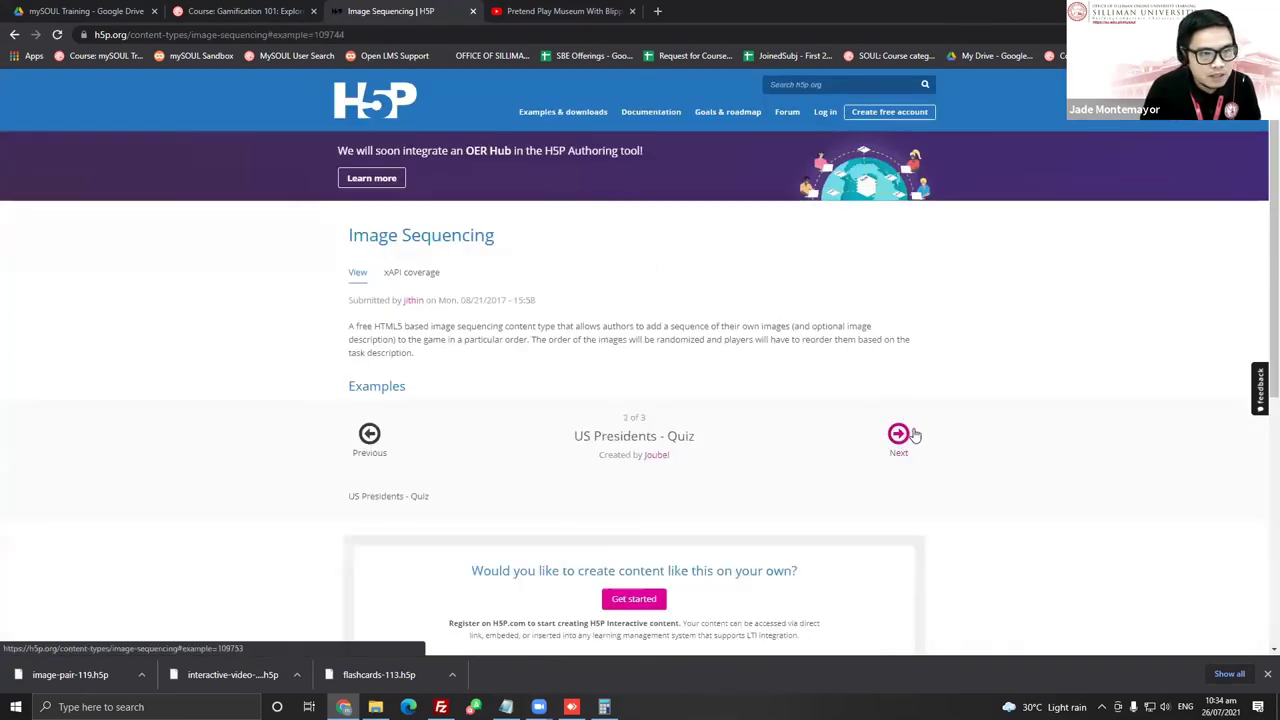
left_click(370, 436)
scroll(951, 417, "down", 2)
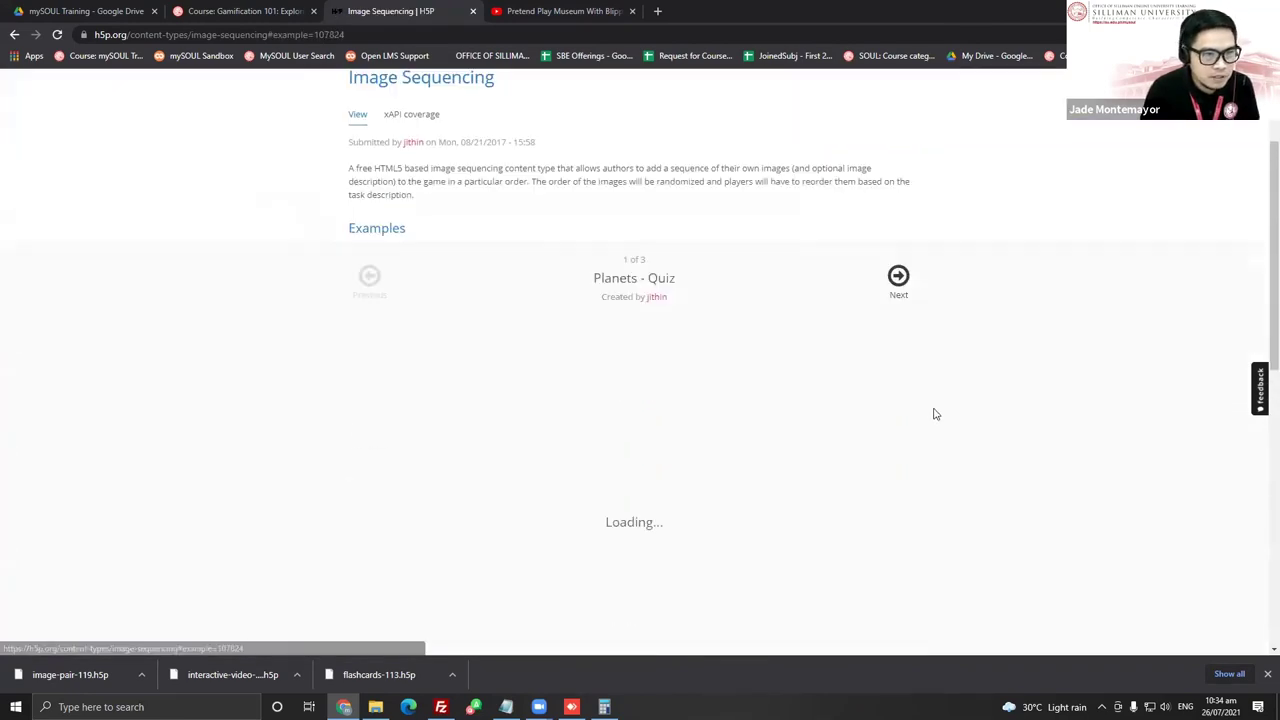
left_click(899, 234)
left_click(899, 235)
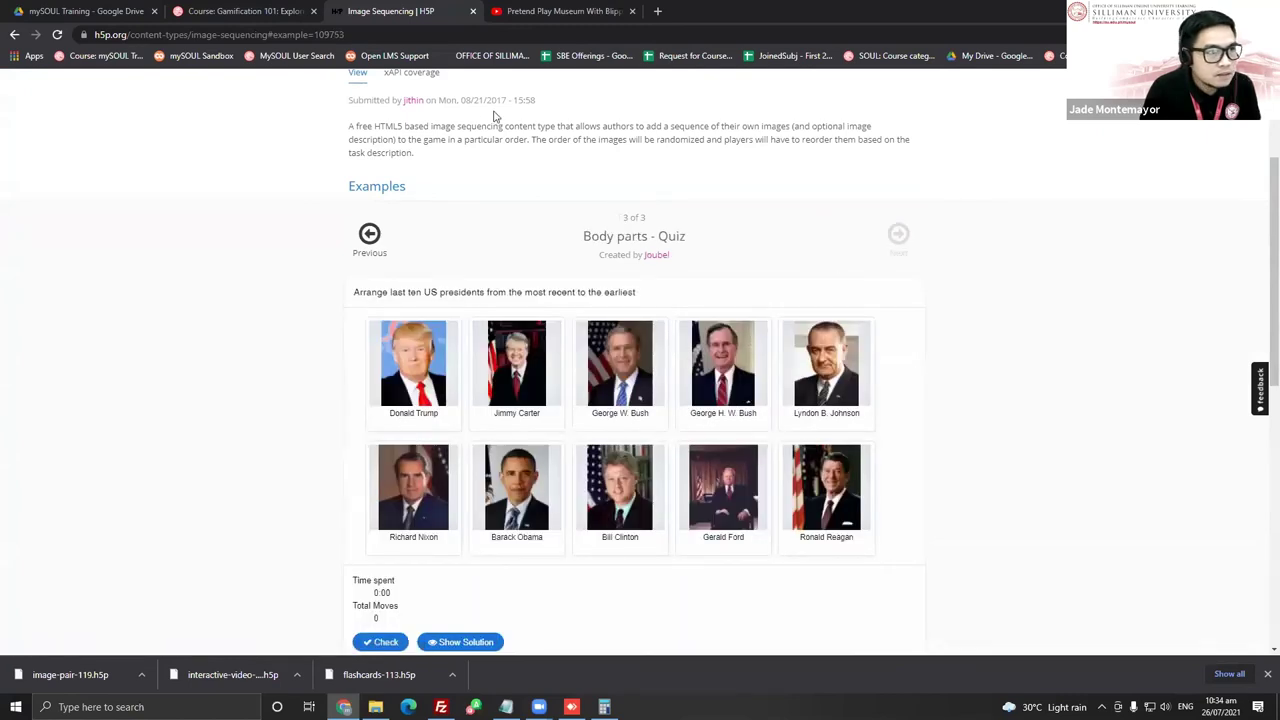
left_click(372, 251)
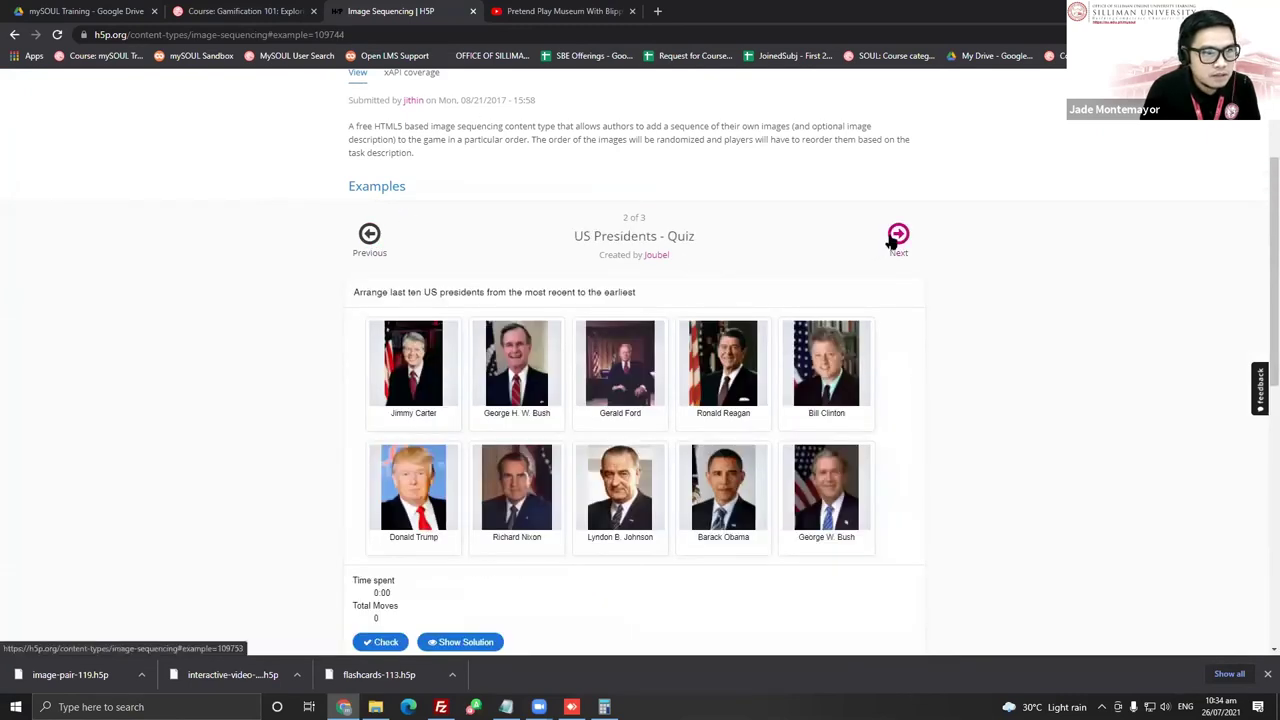
left_click(897, 236)
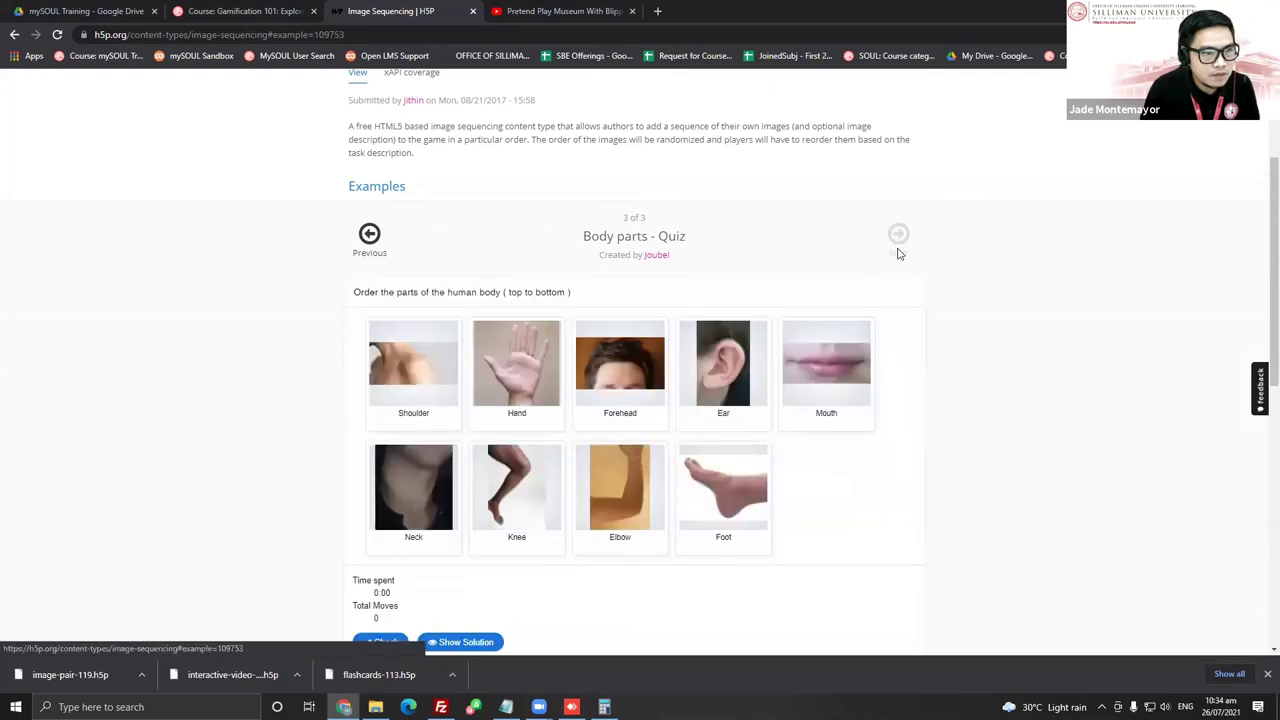
scroll(860, 445, "down", 2)
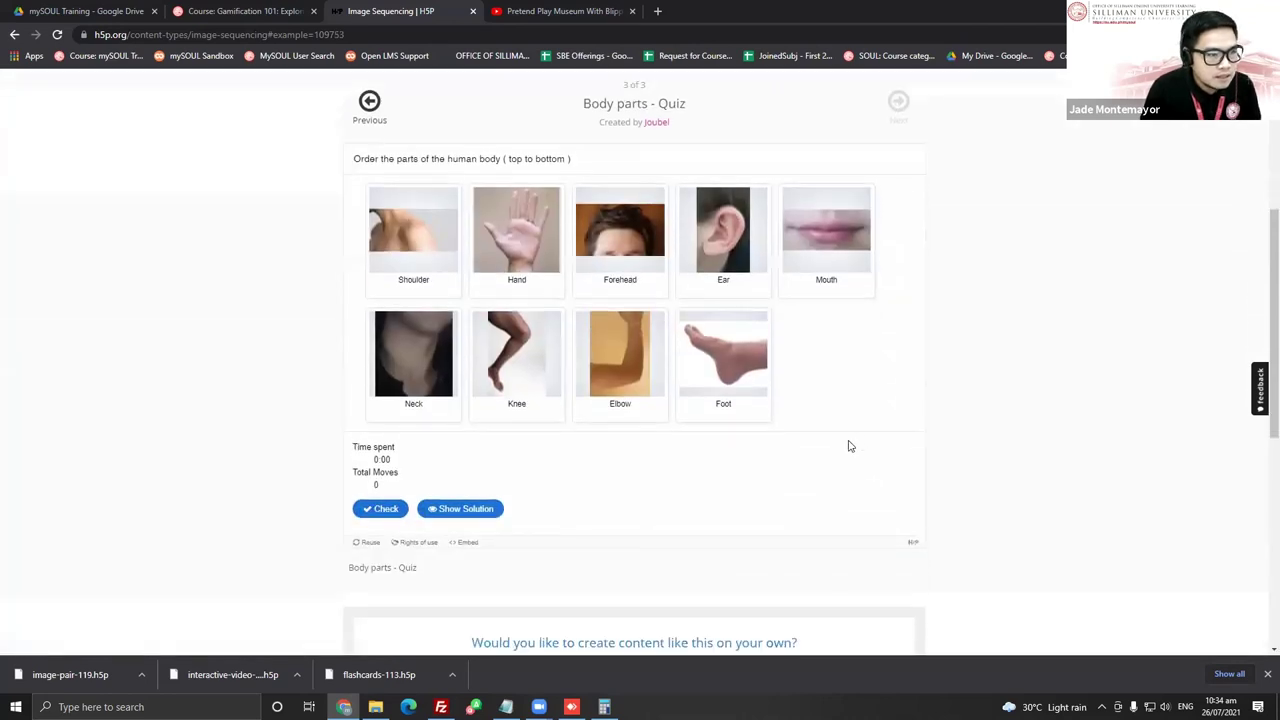
Try the Body parts quiz by ordering Forehead, Ear, Mouth and Neck first, and show the solution
left_click_drag(357, 158, 596, 168)
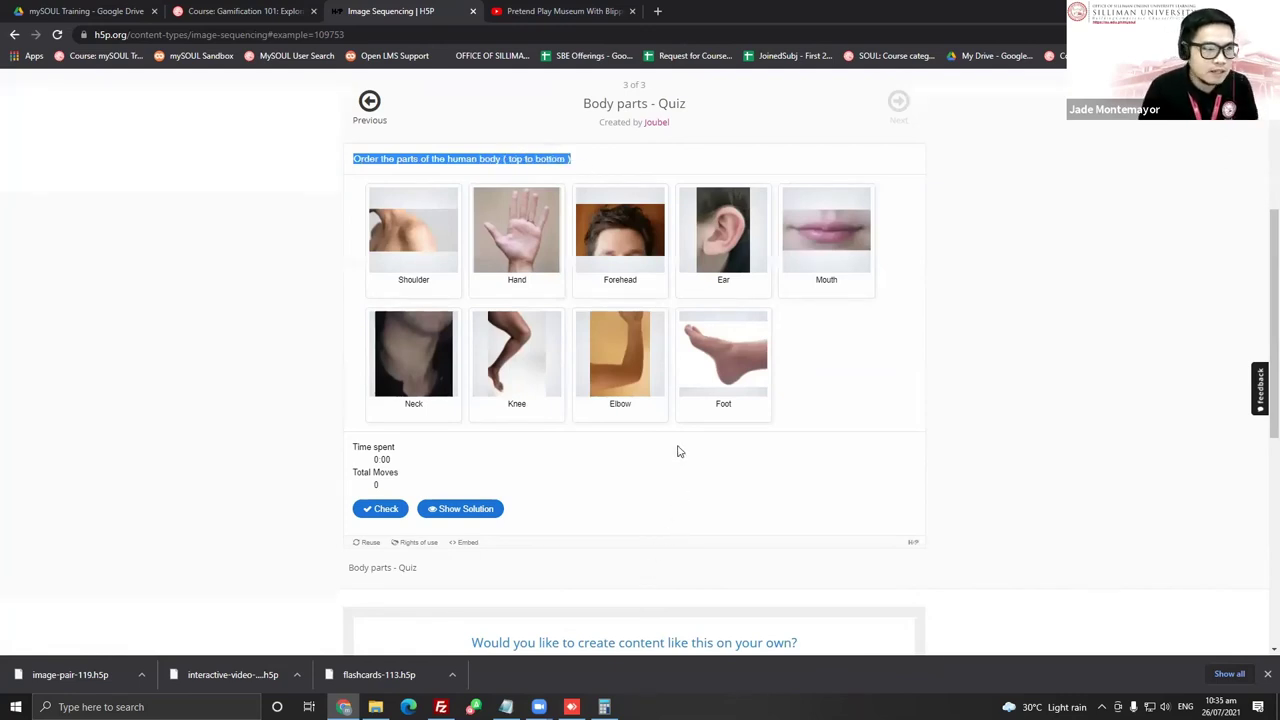
left_click_drag(634, 238, 390, 240)
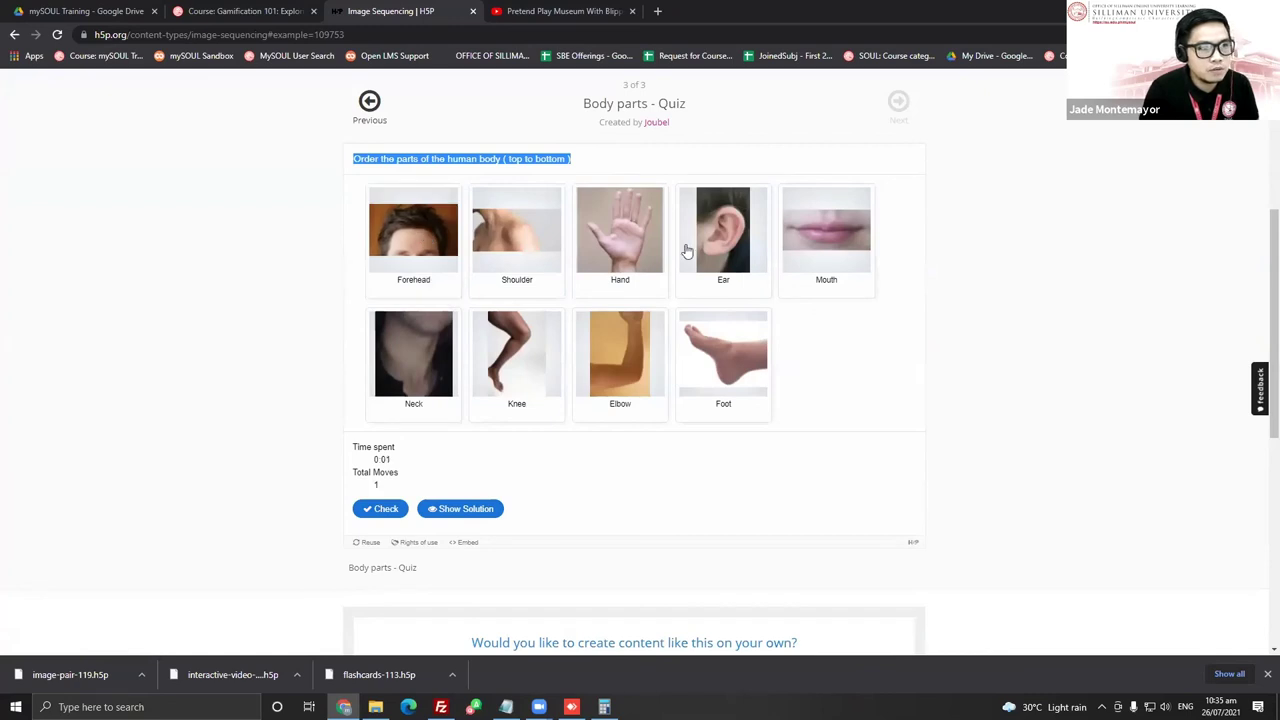
left_click_drag(722, 248, 482, 248)
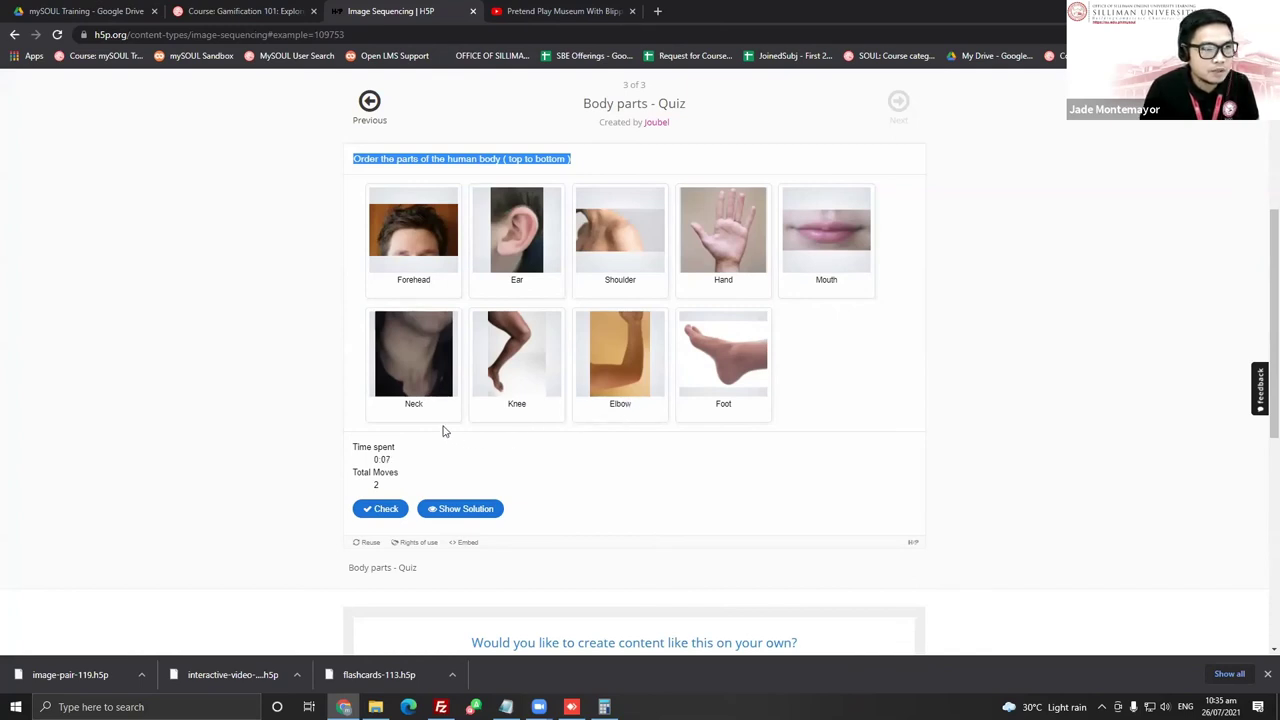
left_click_drag(438, 382, 572, 266)
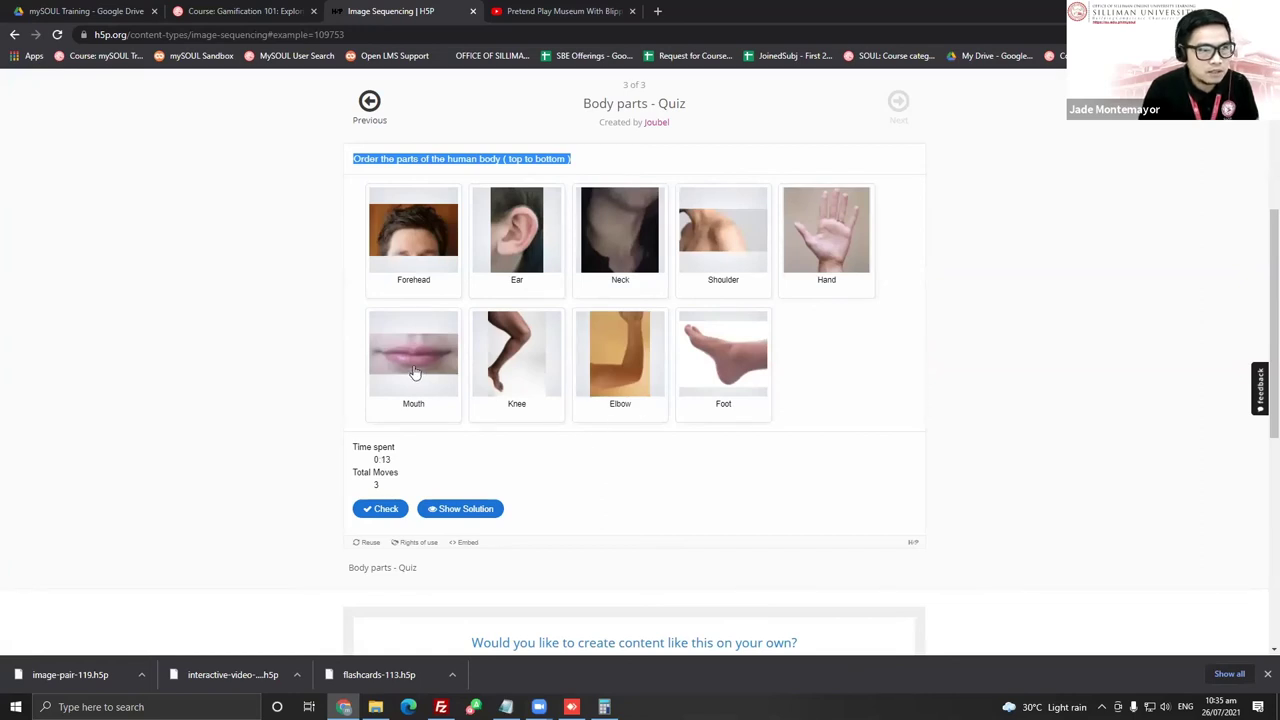
left_click_drag(414, 371, 510, 240)
left_click(460, 509)
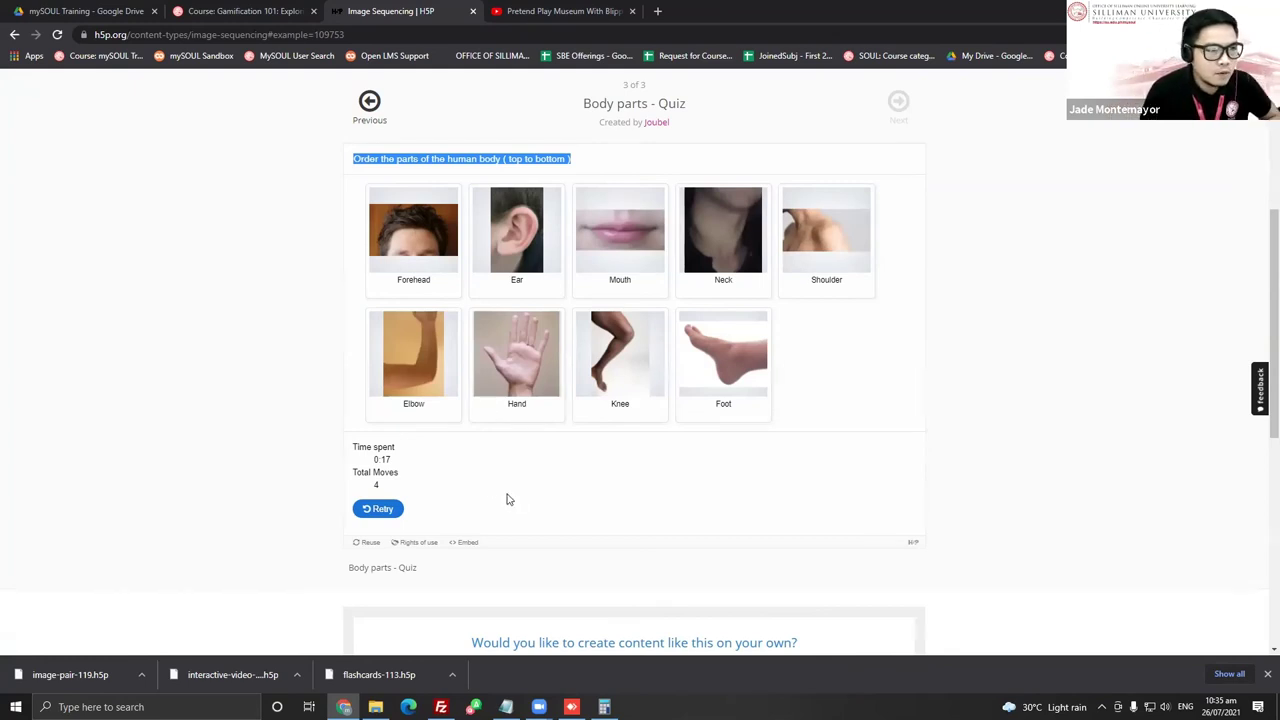
scroll(515, 498, "up", 1)
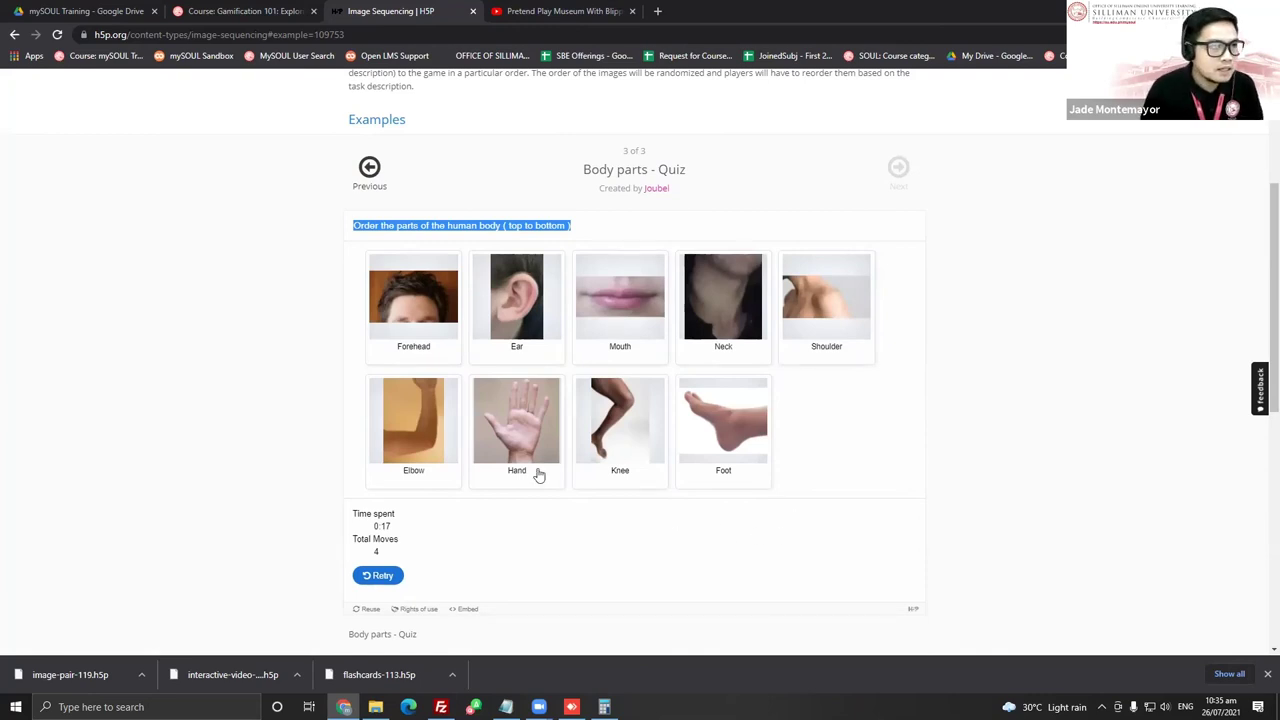
Return to the Gamification 101 course, open Topic 5 and mark it as the current topic
left_click(243, 11)
scroll(386, 429, "up", 3)
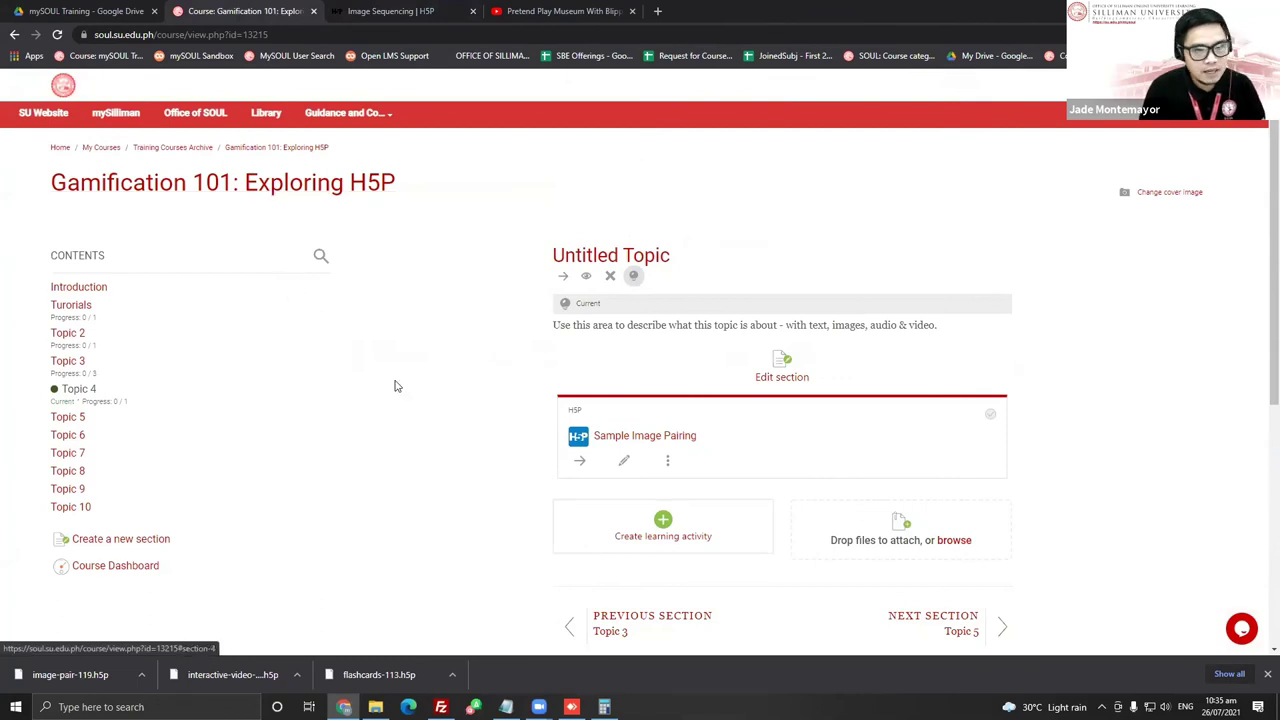
left_click(62, 420)
left_click(633, 276)
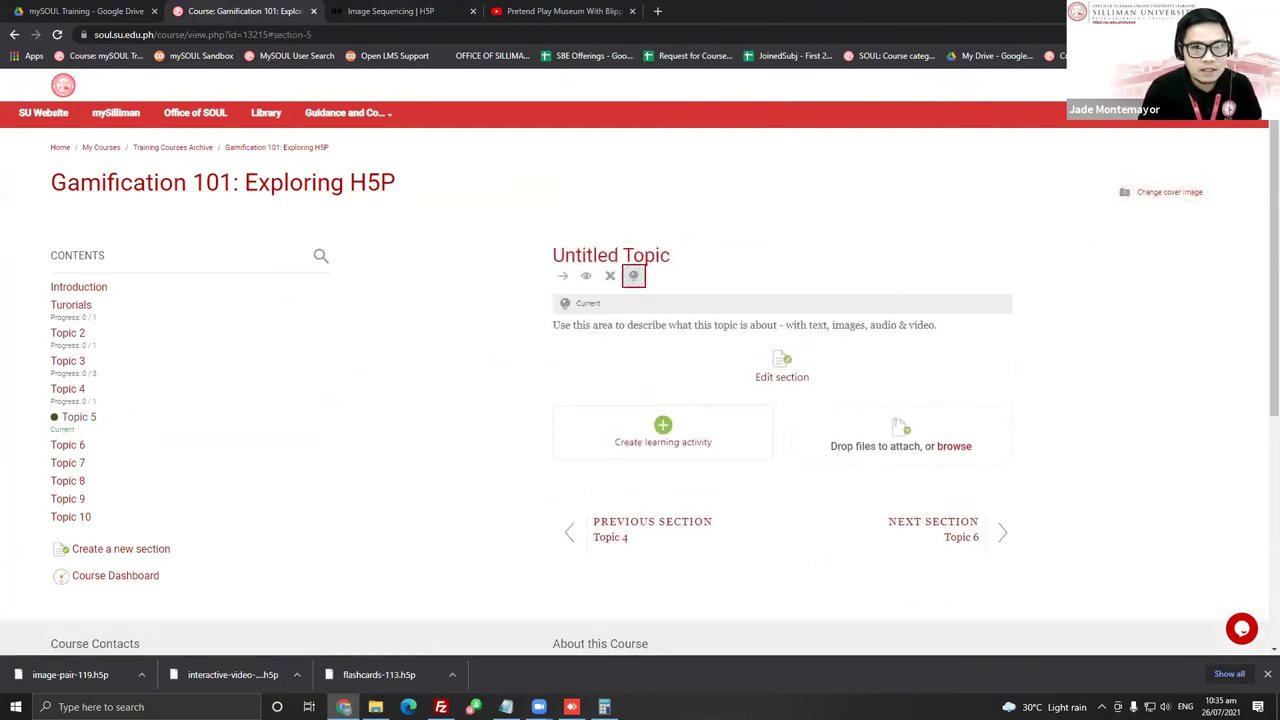
Open the course's content bank and add a new Image Sequencing interactive content
left_click(1245, 112)
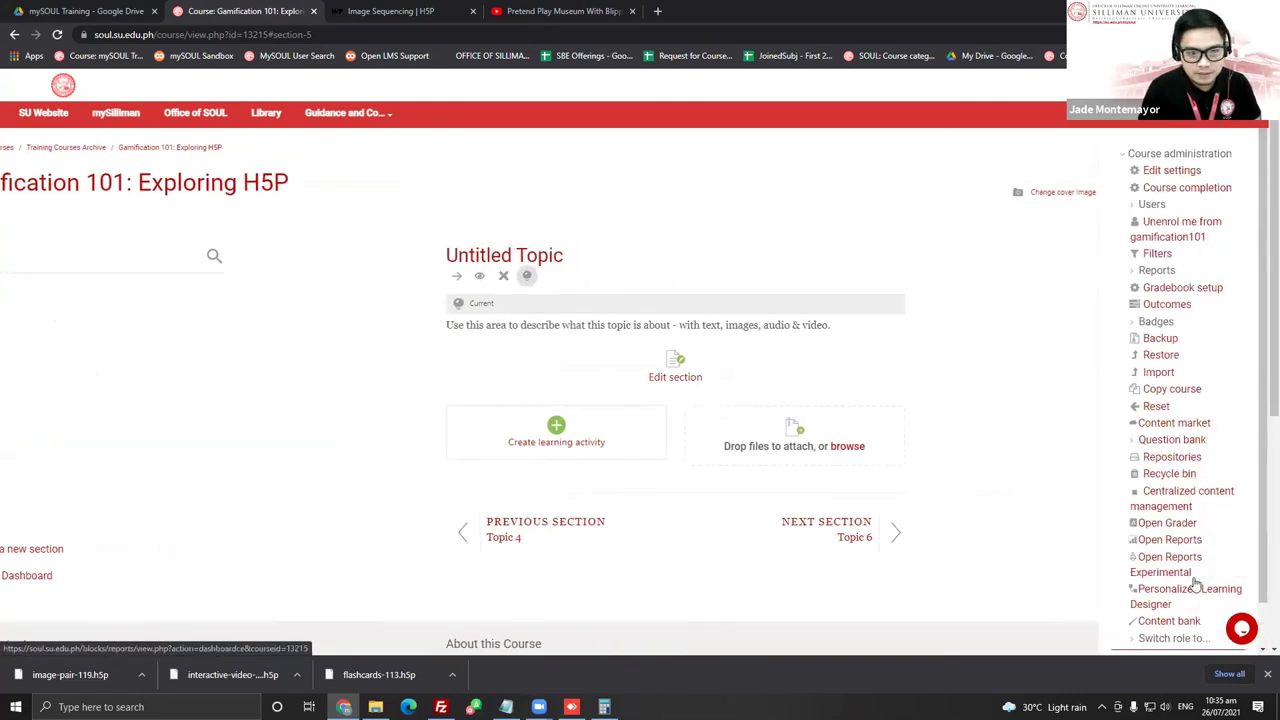
scroll(1183, 610, "down", 1)
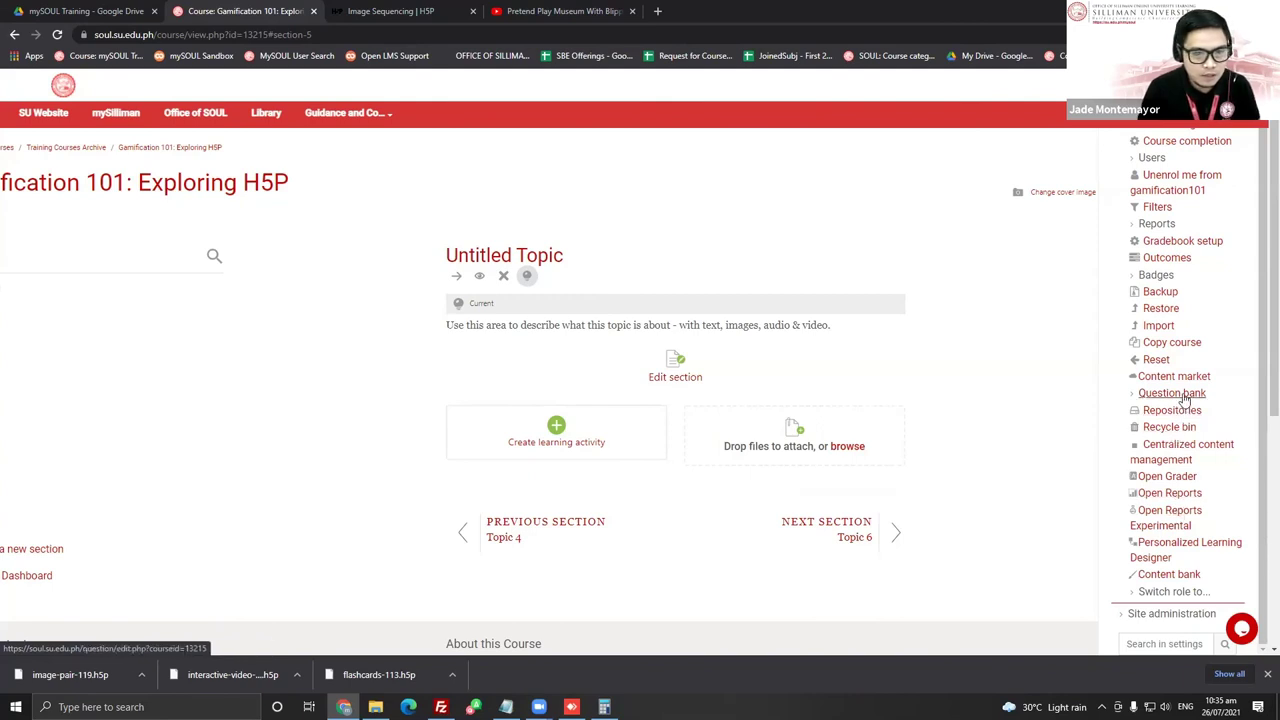
left_click(1166, 575)
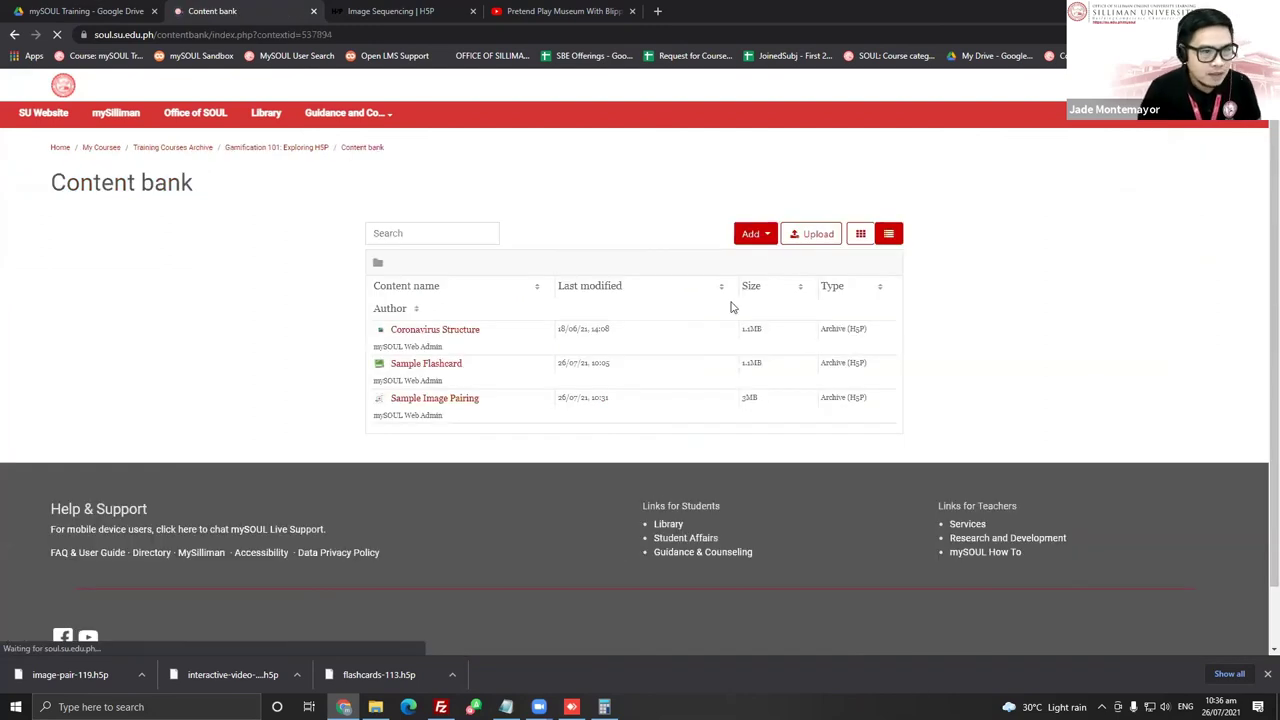
left_click(752, 234)
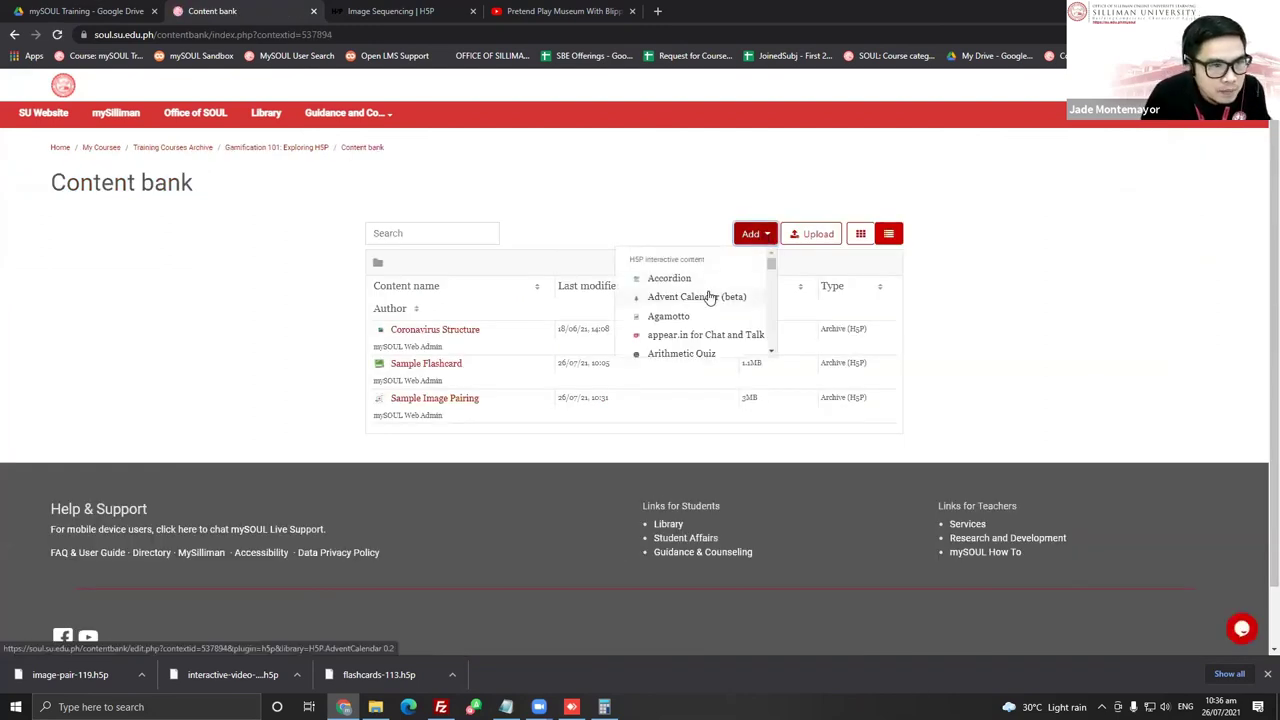
scroll(710, 298, "down", 4)
scroll(712, 300, "down", 5)
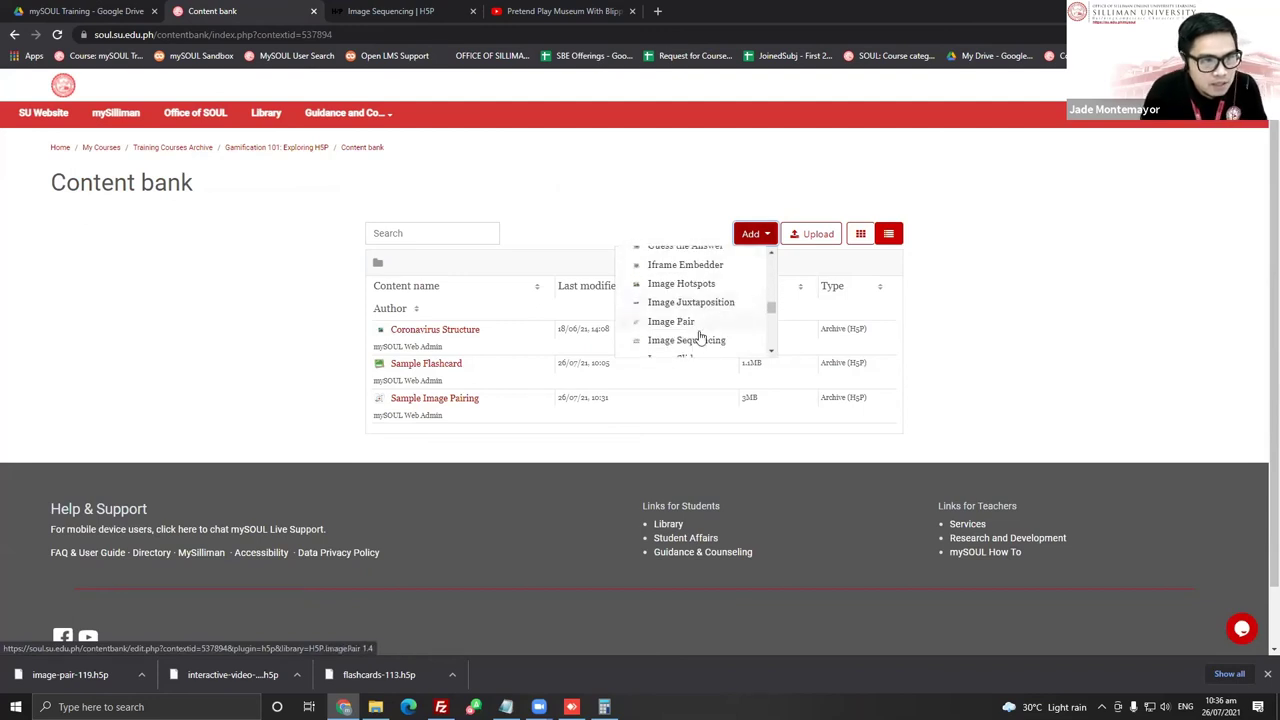
left_click(692, 341)
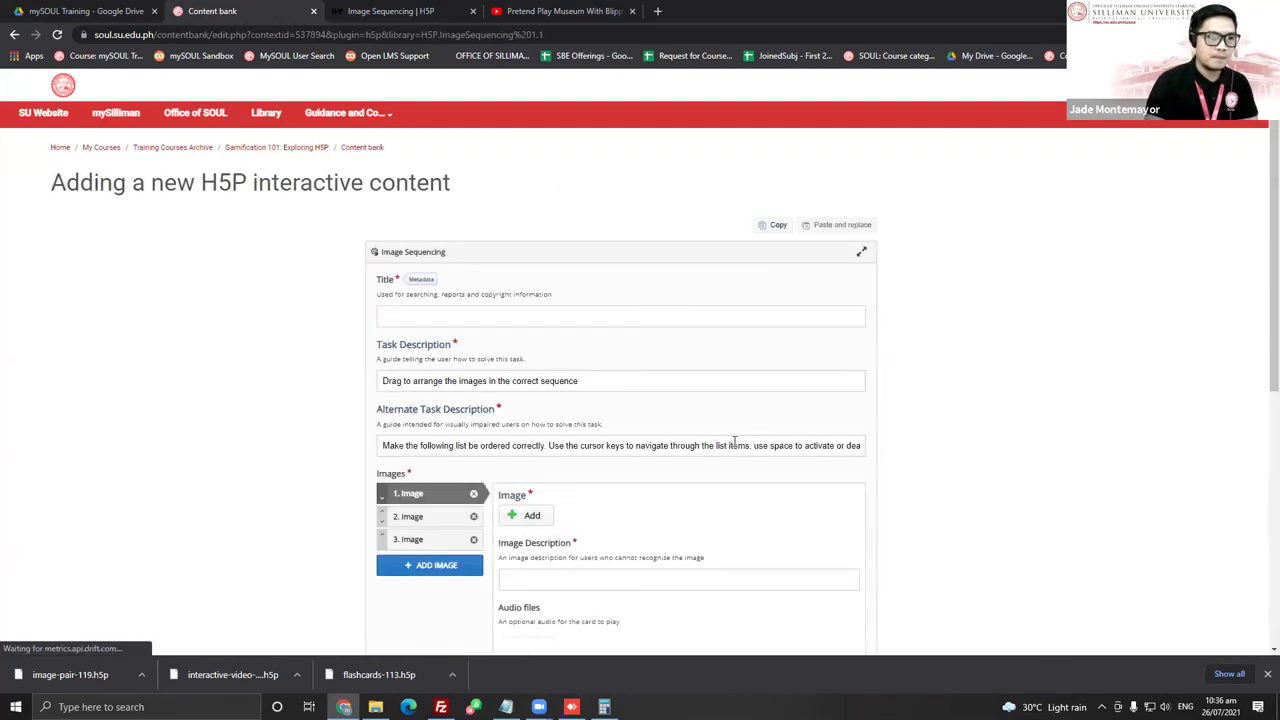
Title the new content "Sample Image Sequencing Activity"
left_click(462, 310)
type("Sample Image ")
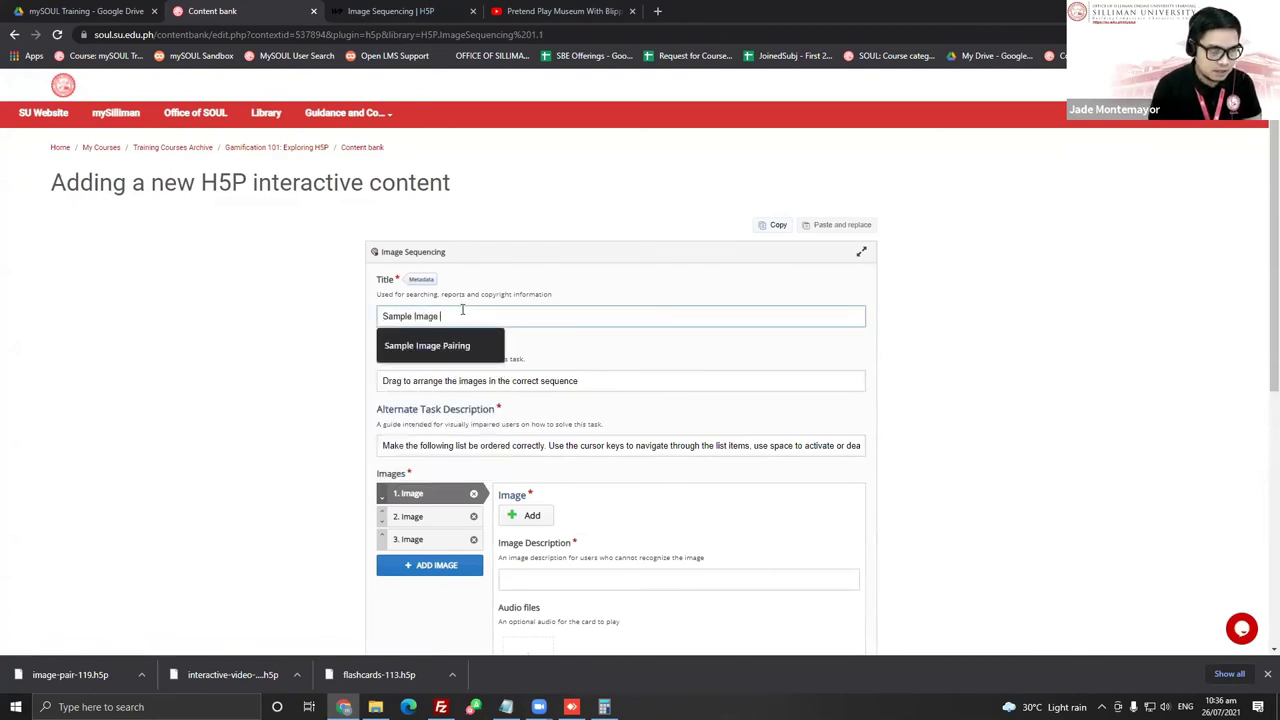
type("Sa")
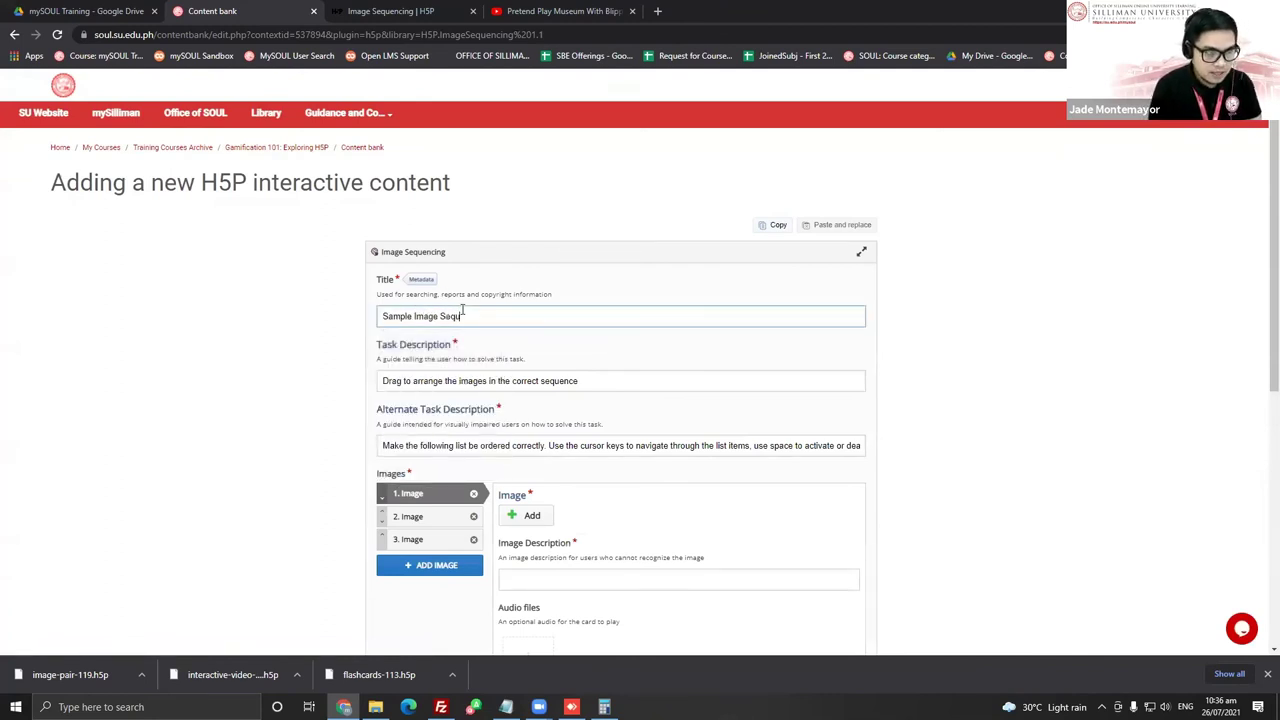
type("quencing Activity")
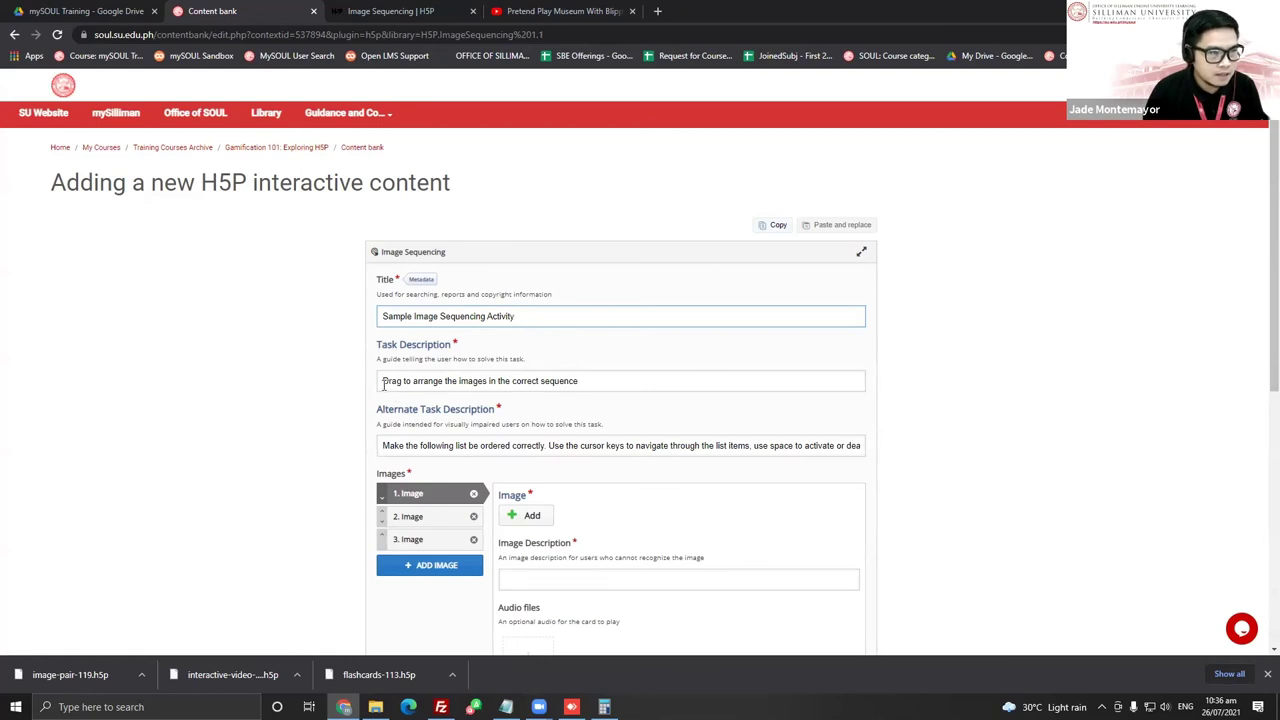
Replace the task description with "Arrange the planets according to size (smallest - largest)"
left_click_drag(384, 381, 725, 374)
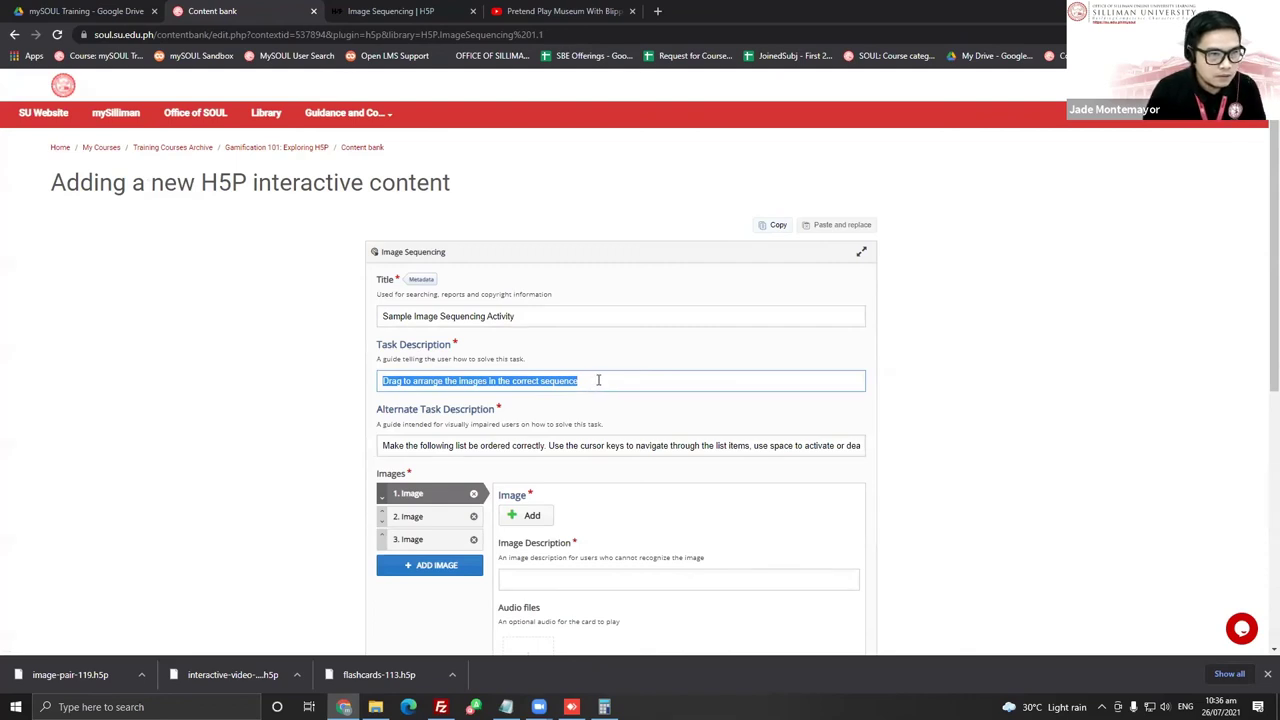
scroll(598, 380, "down", 1)
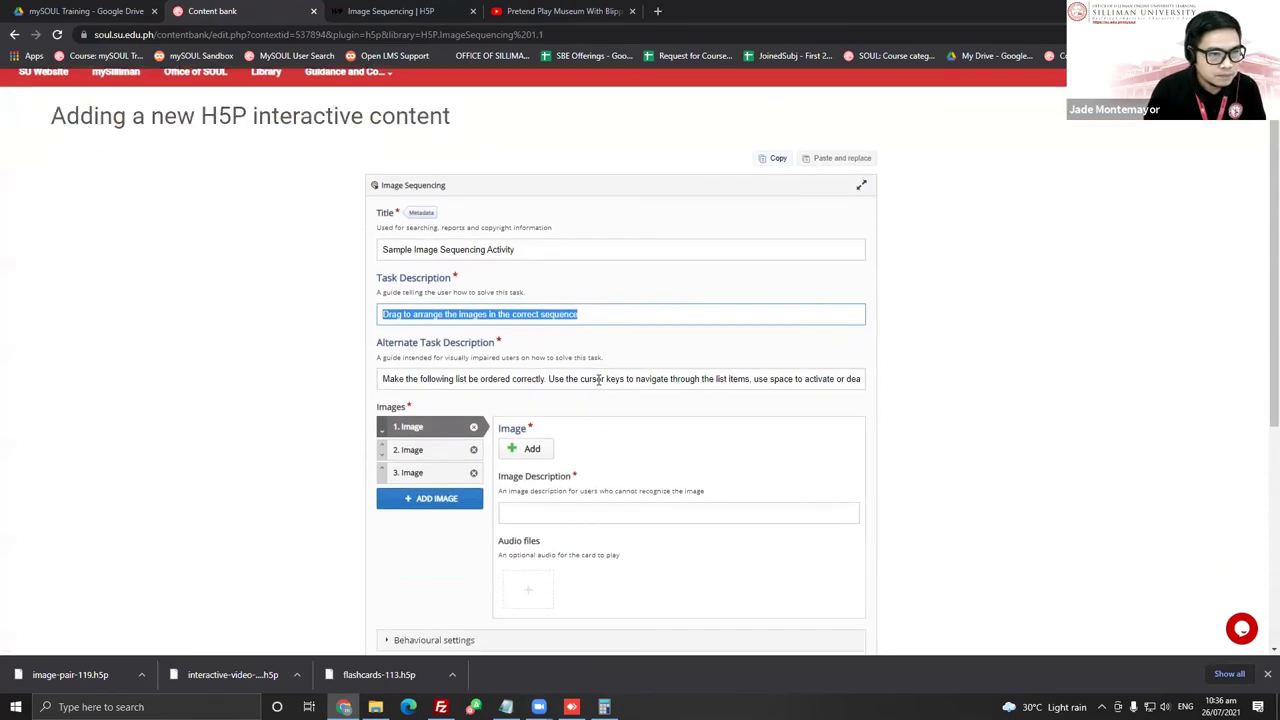
left_click(570, 378)
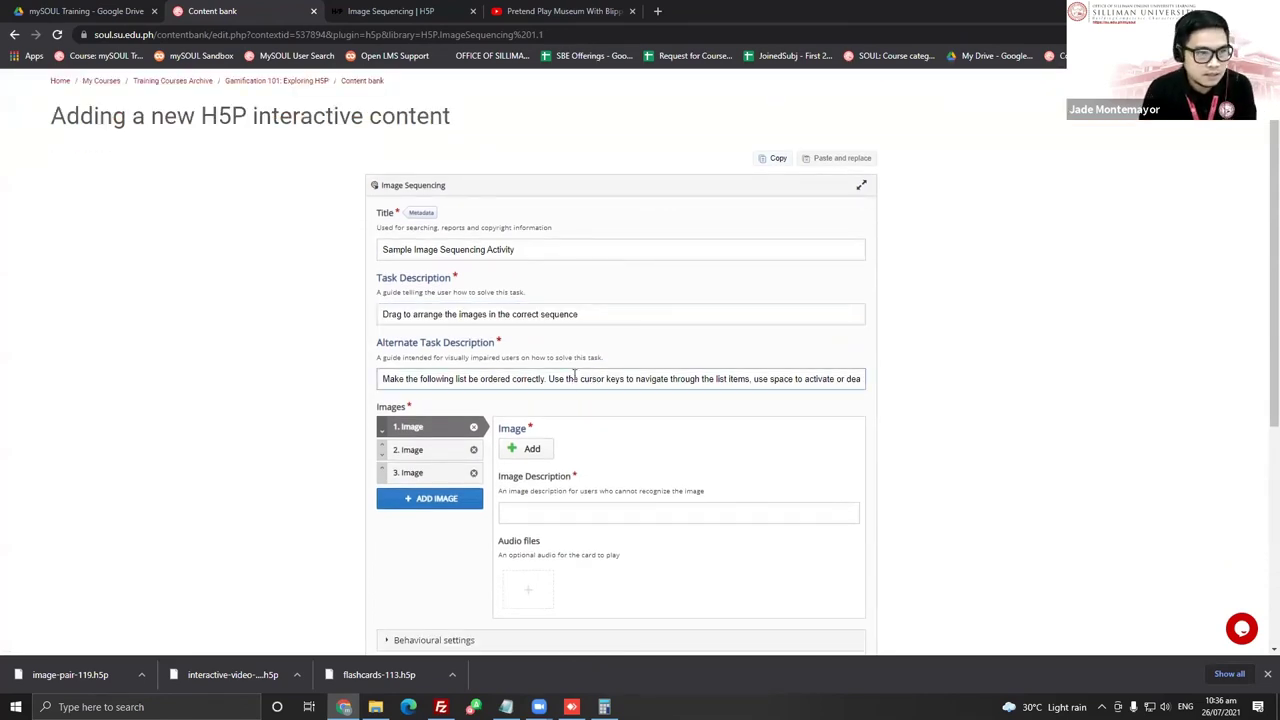
left_click_drag(595, 316, 368, 318)
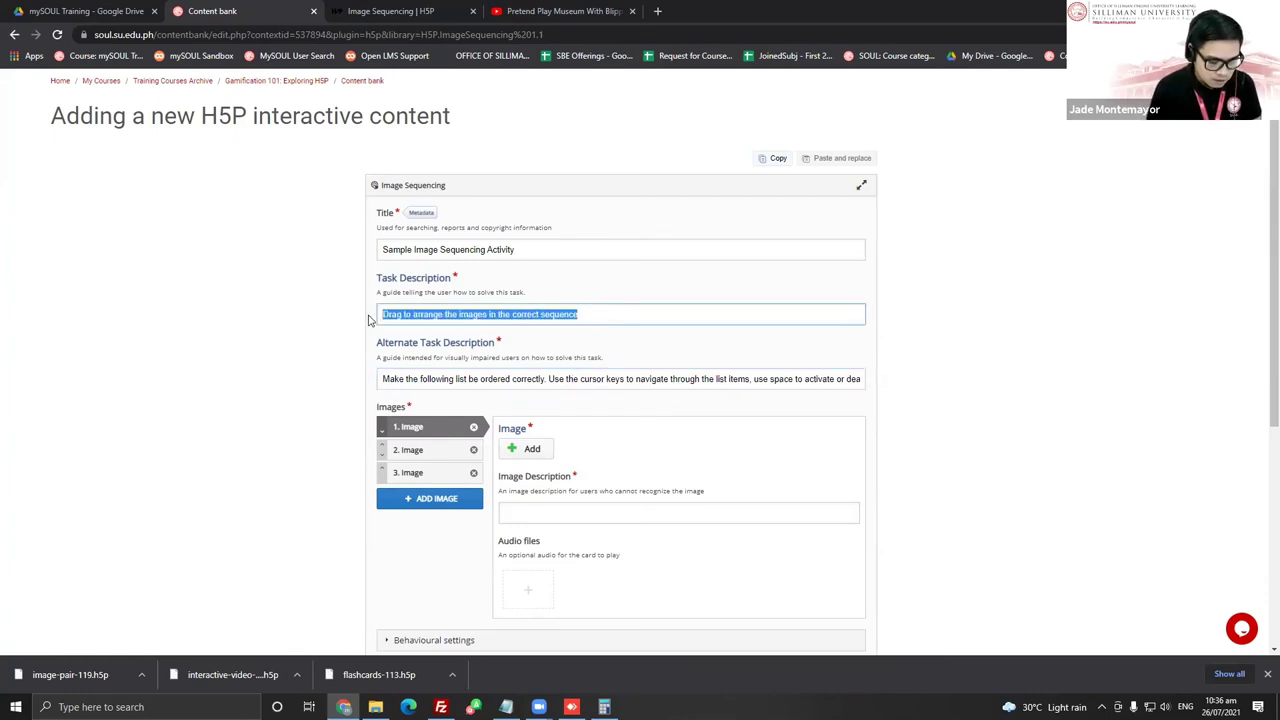
type("Arrange the plane")
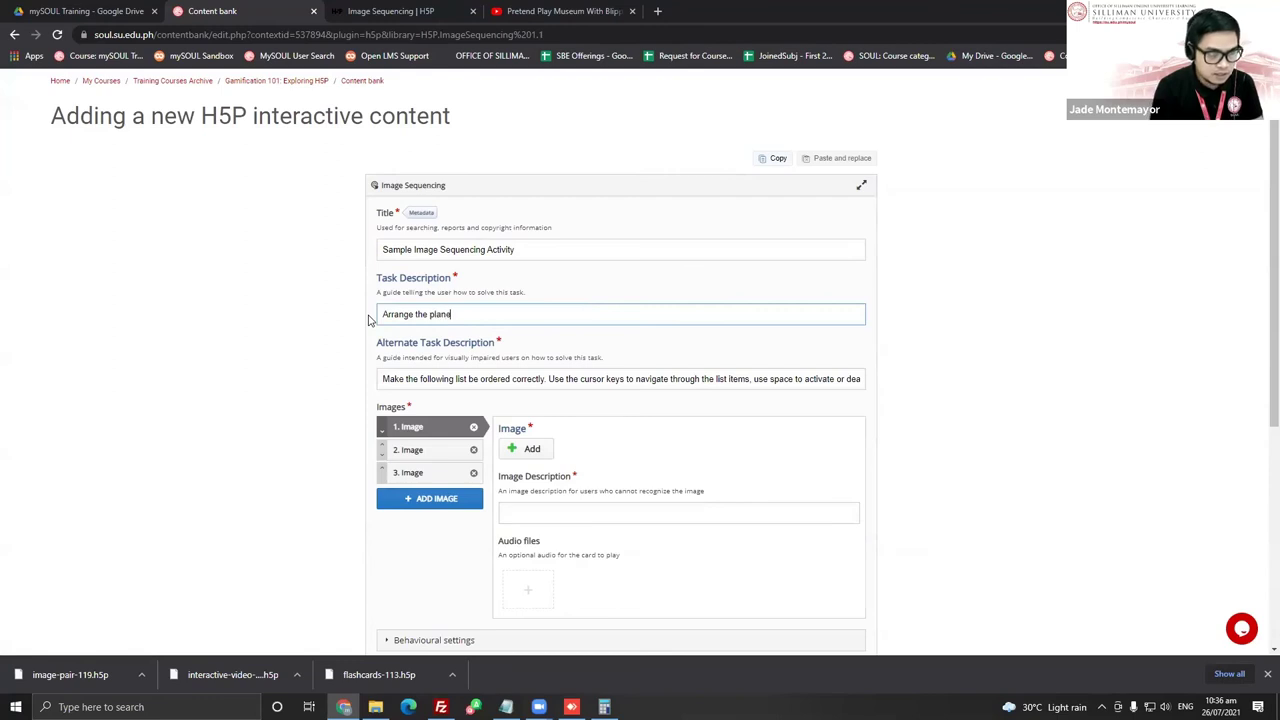
type("ts accoring to")
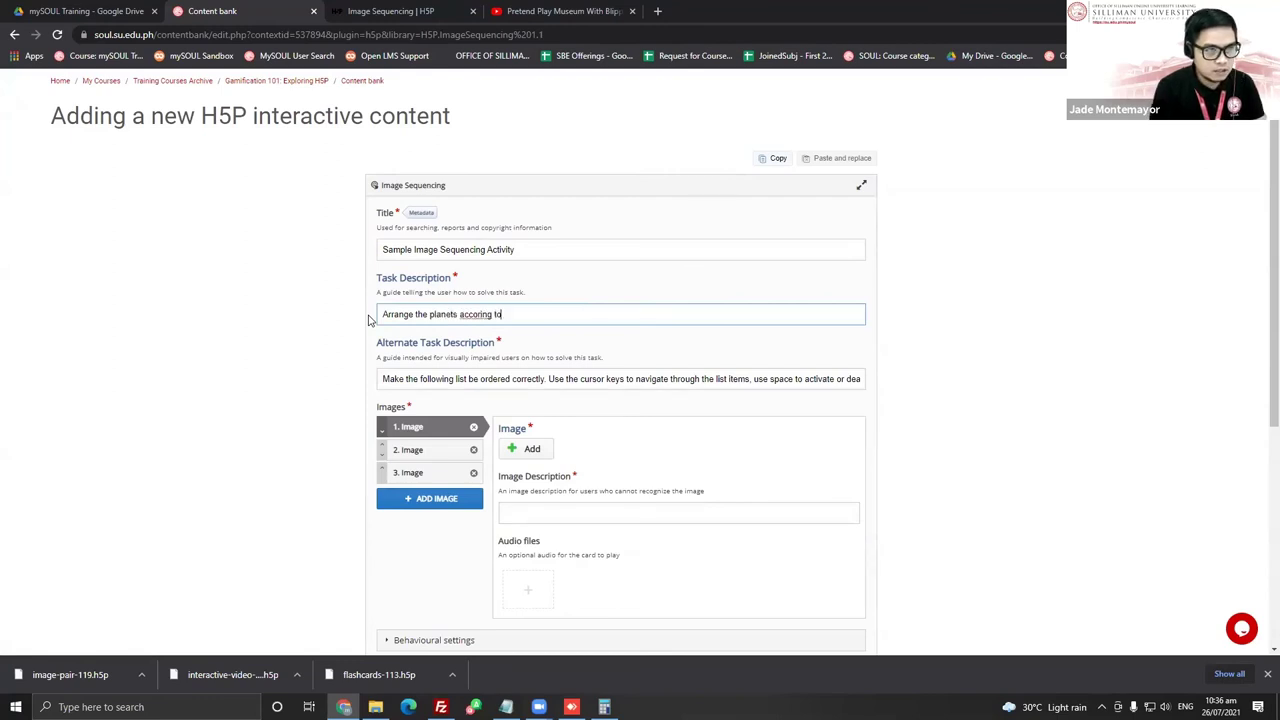
key("BackSpace")
key("BackSpace")
key("BackSpace")
type("ding")
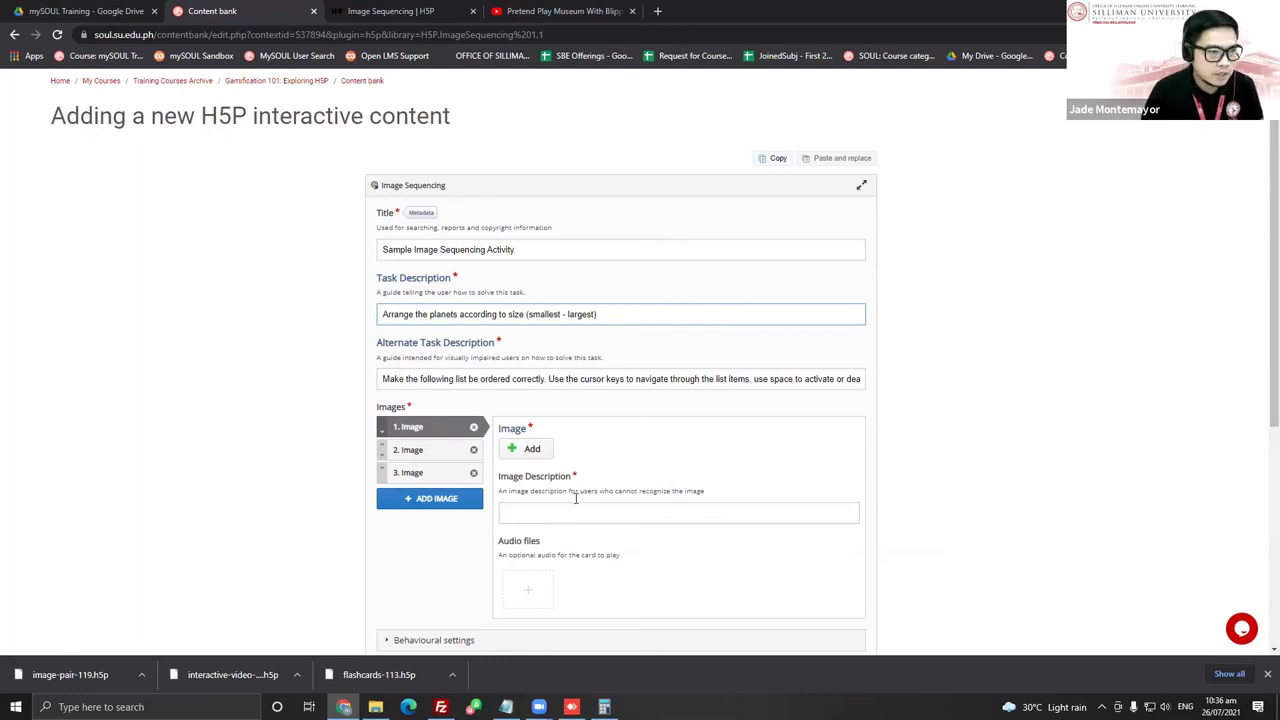
Close the H5P Image Sequencing example page and the YouTube video page, returning to the content form
scroll(600, 505, "down", 2)
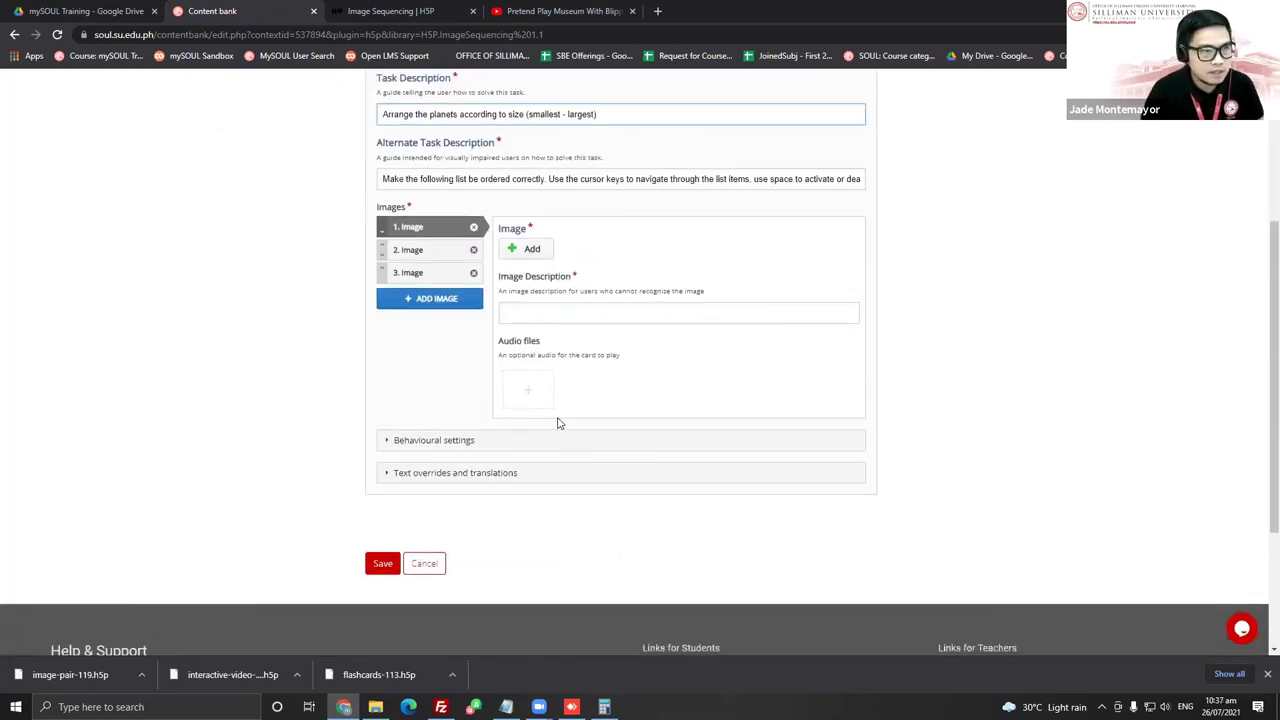
scroll(518, 430, "up", 1)
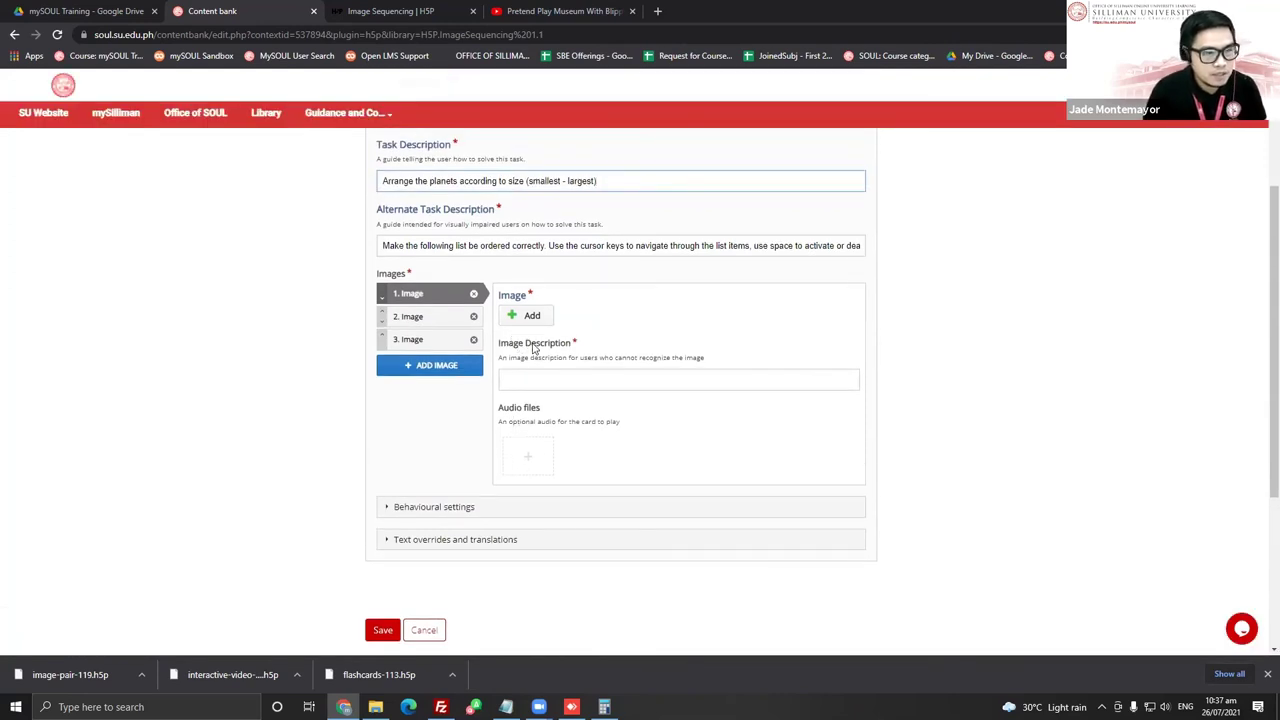
scroll(545, 355, "up", 1)
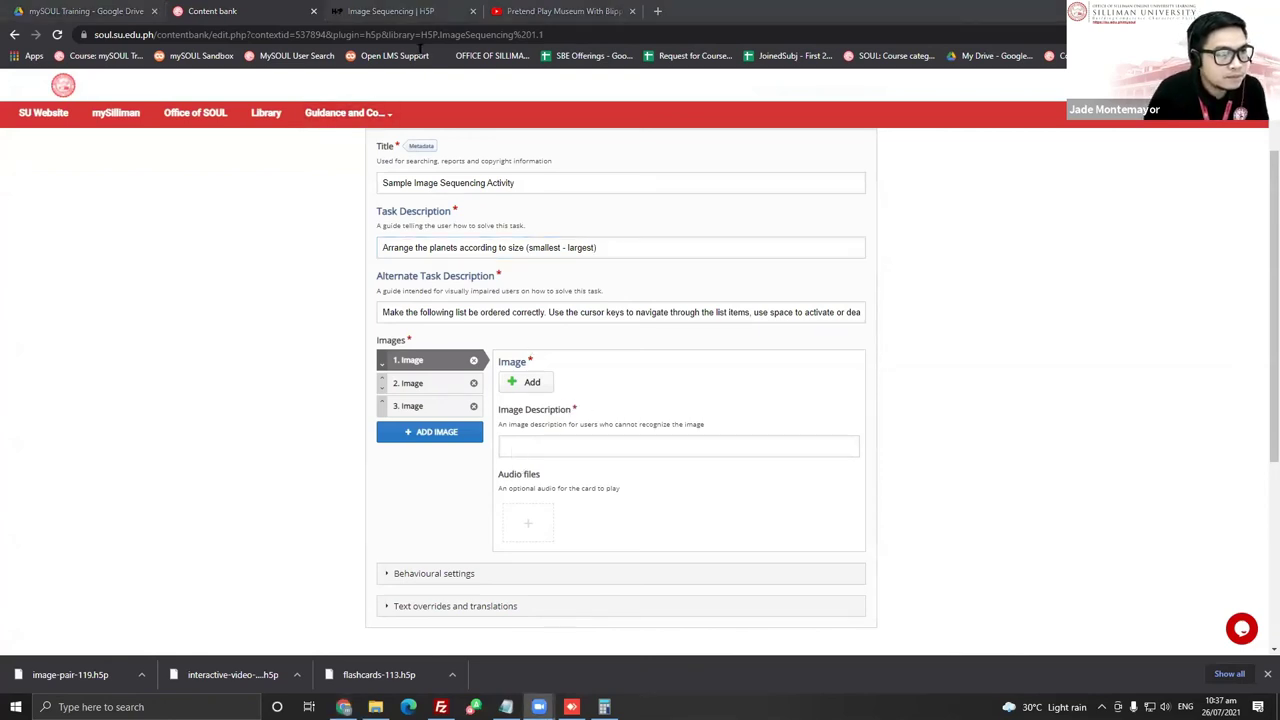
left_click(403, 14)
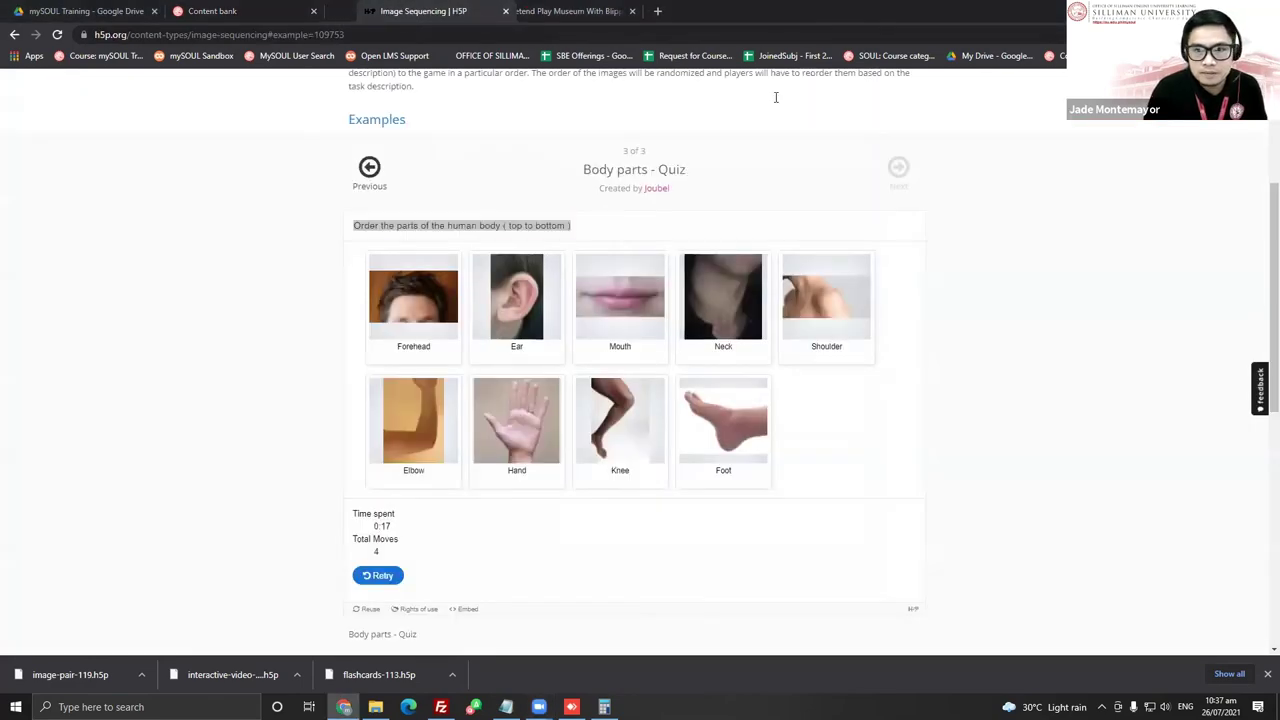
key("ctrl+w")
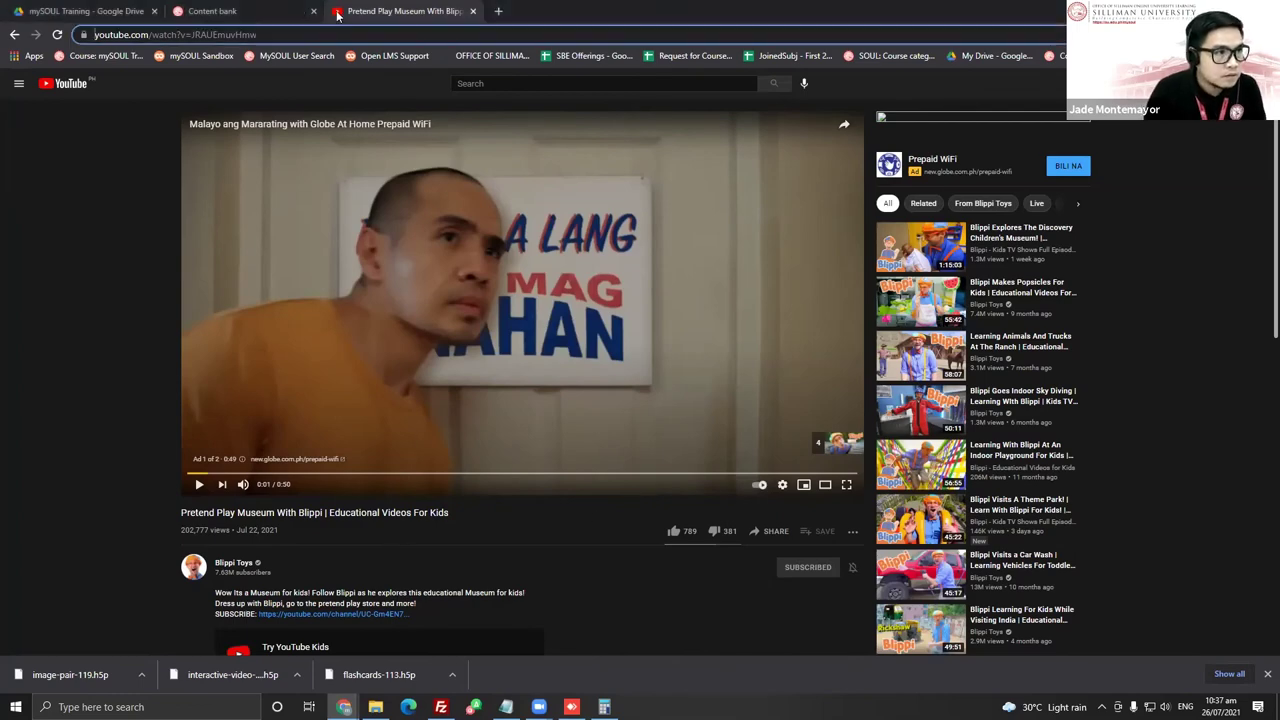
left_click(472, 11)
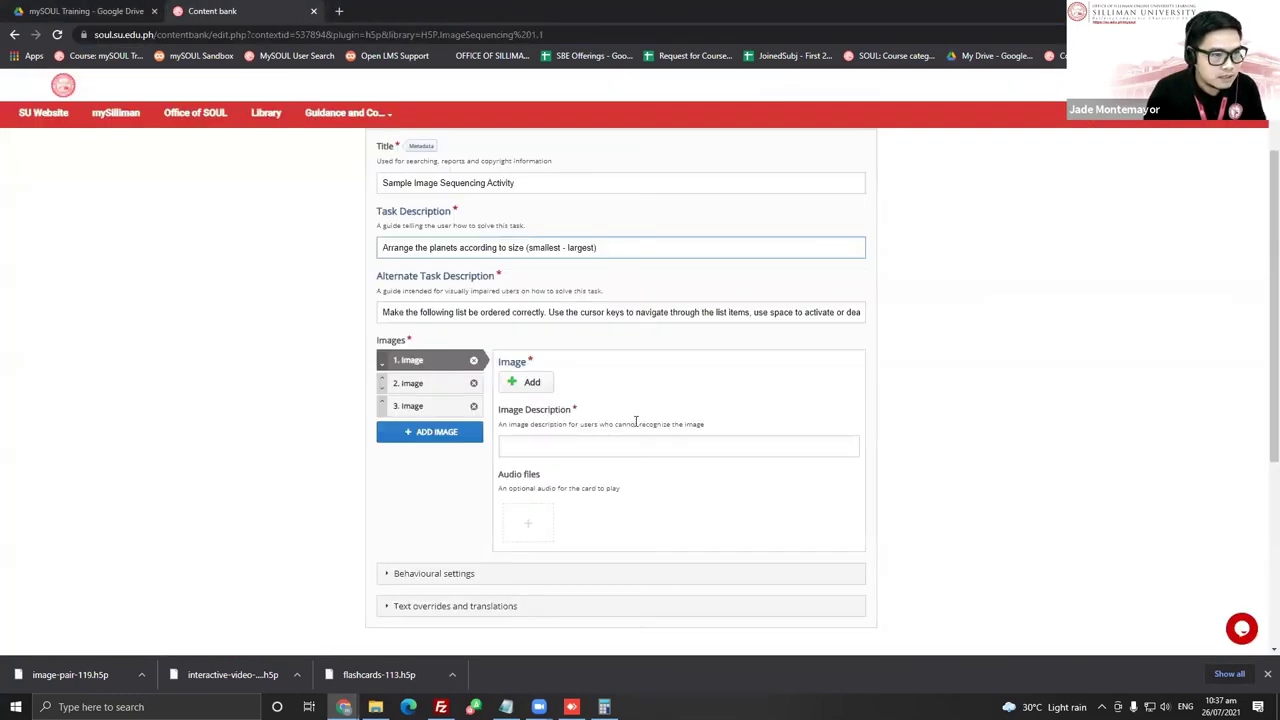
Upload the mercury picture from the Downloads > h5p > Image Sequencing folder as the first image
left_click(375, 707)
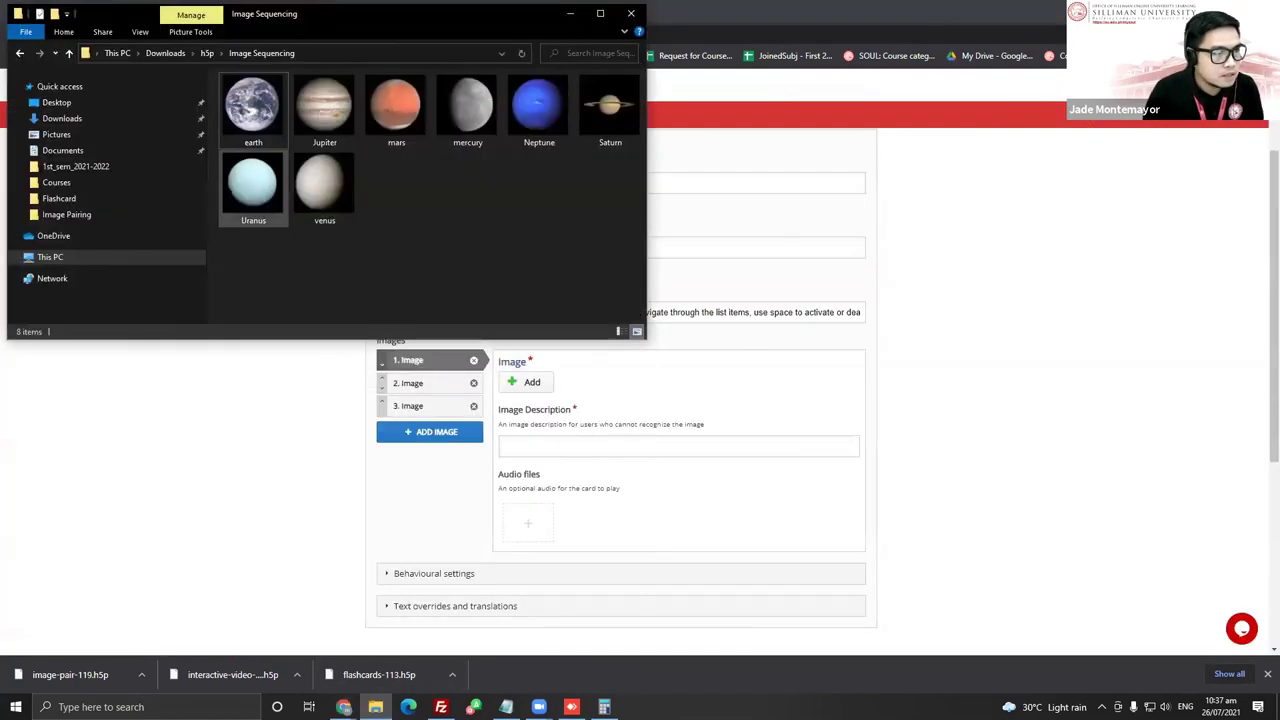
left_click(468, 98)
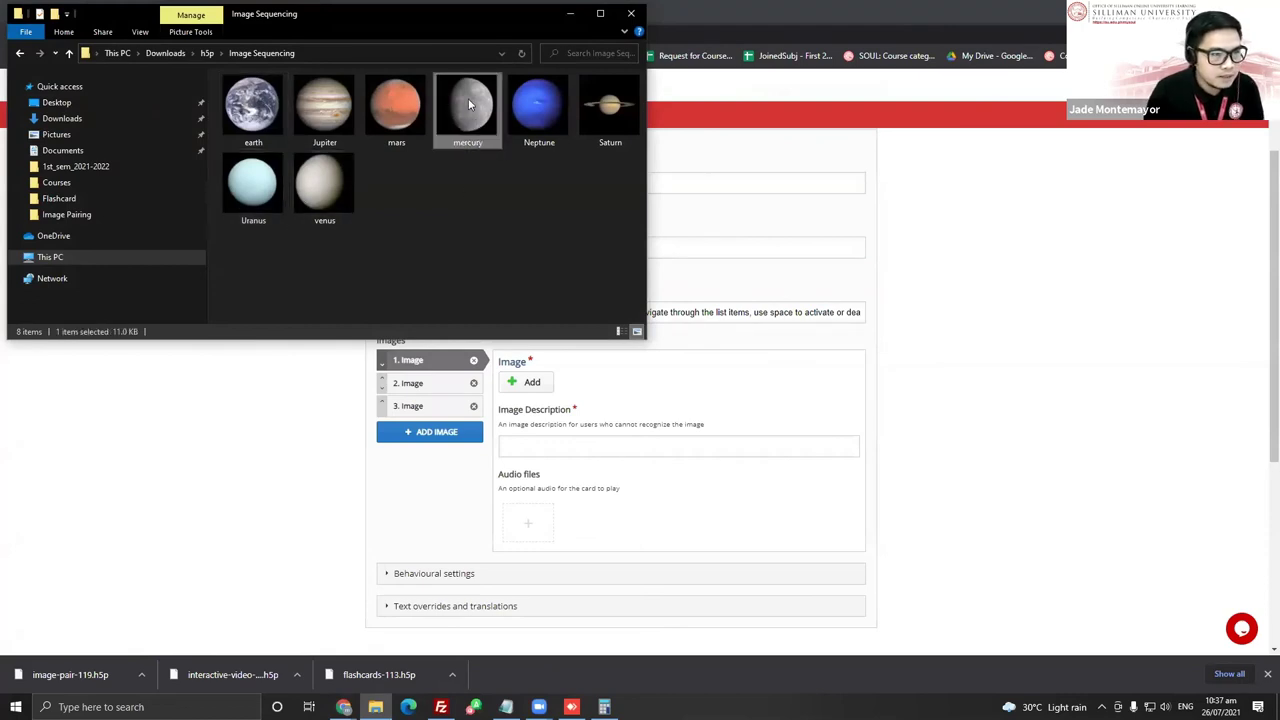
left_click(530, 381)
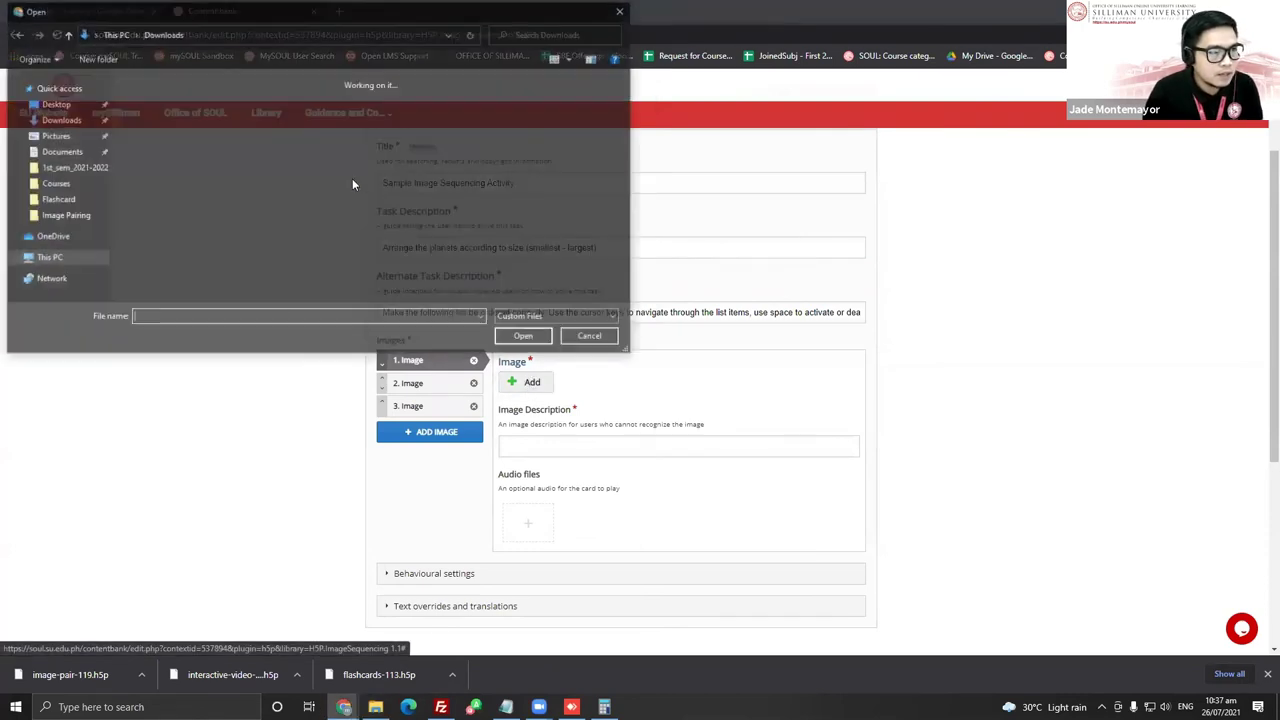
double_click(160, 130)
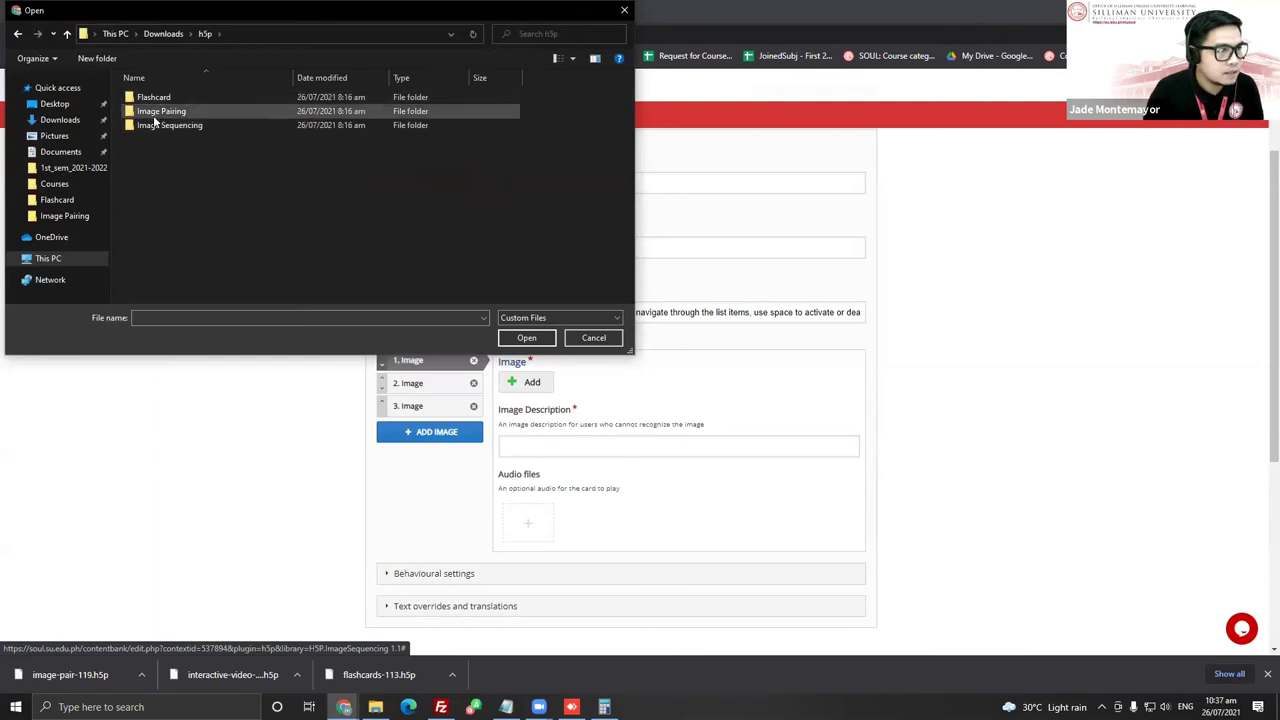
double_click(150, 126)
double_click(374, 106)
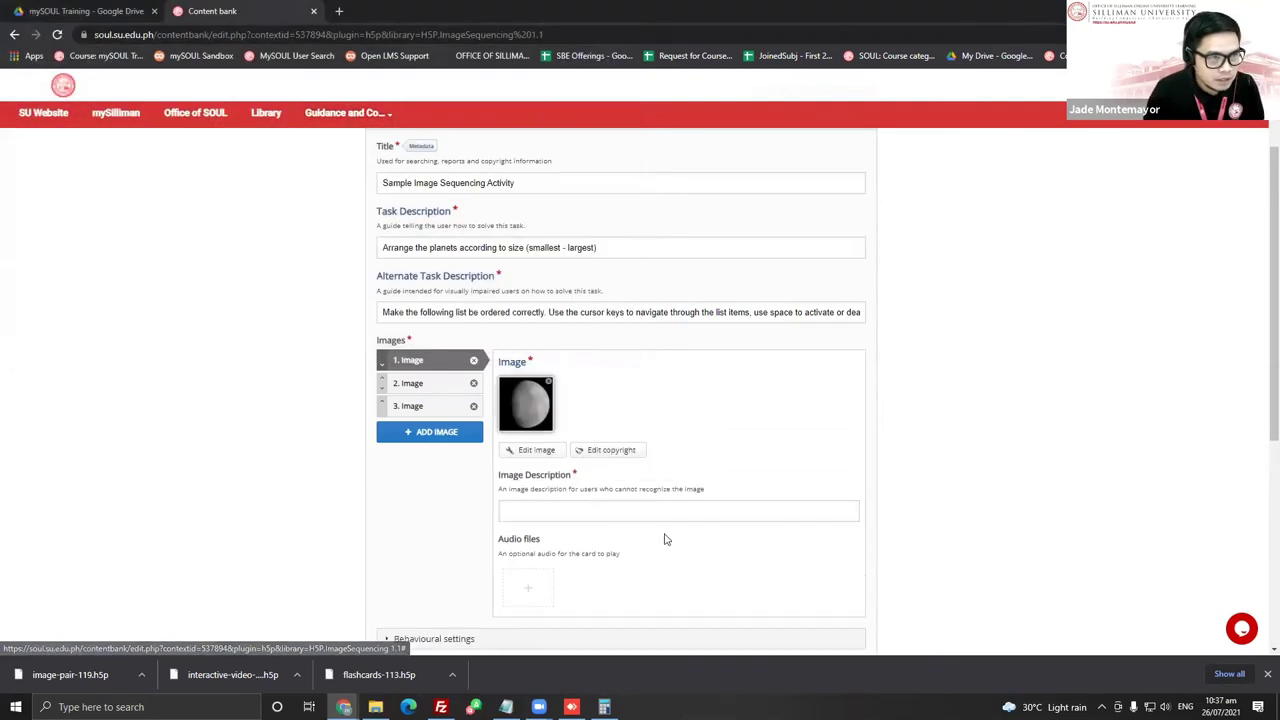
Upload the mars picture as the second image and the venus picture as the third image
left_click(431, 384)
left_click(535, 384)
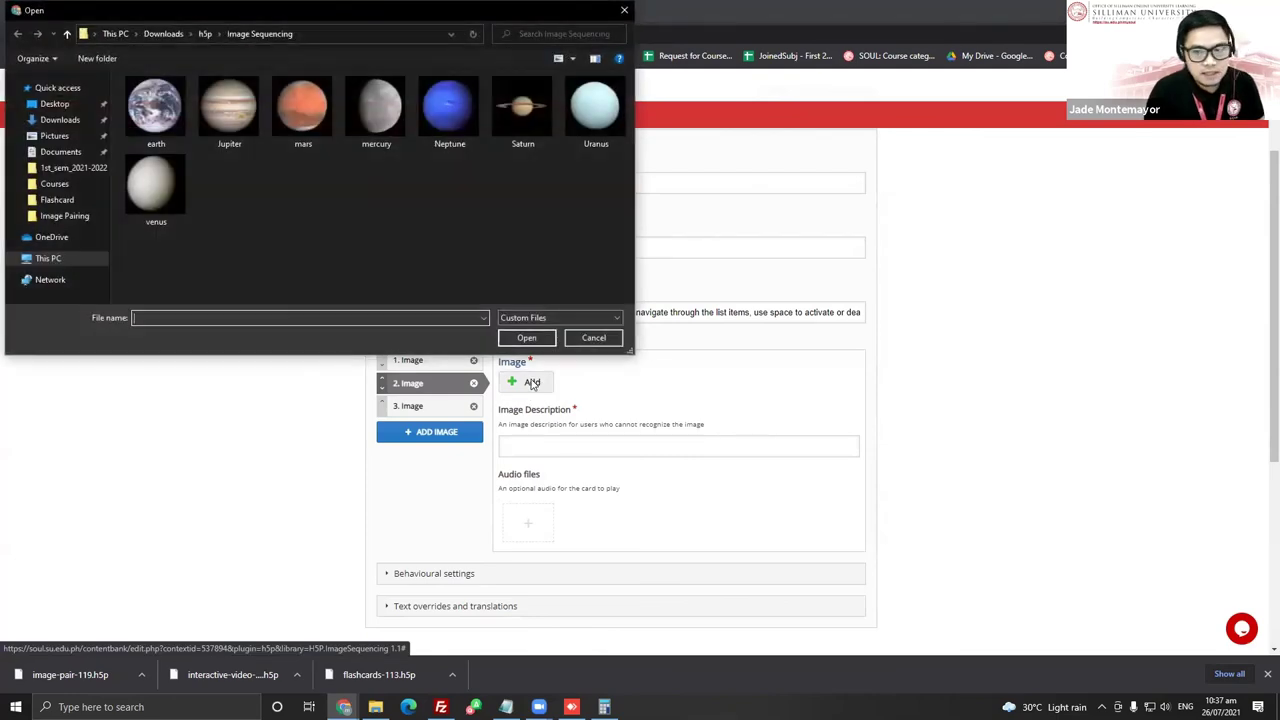
double_click(301, 107)
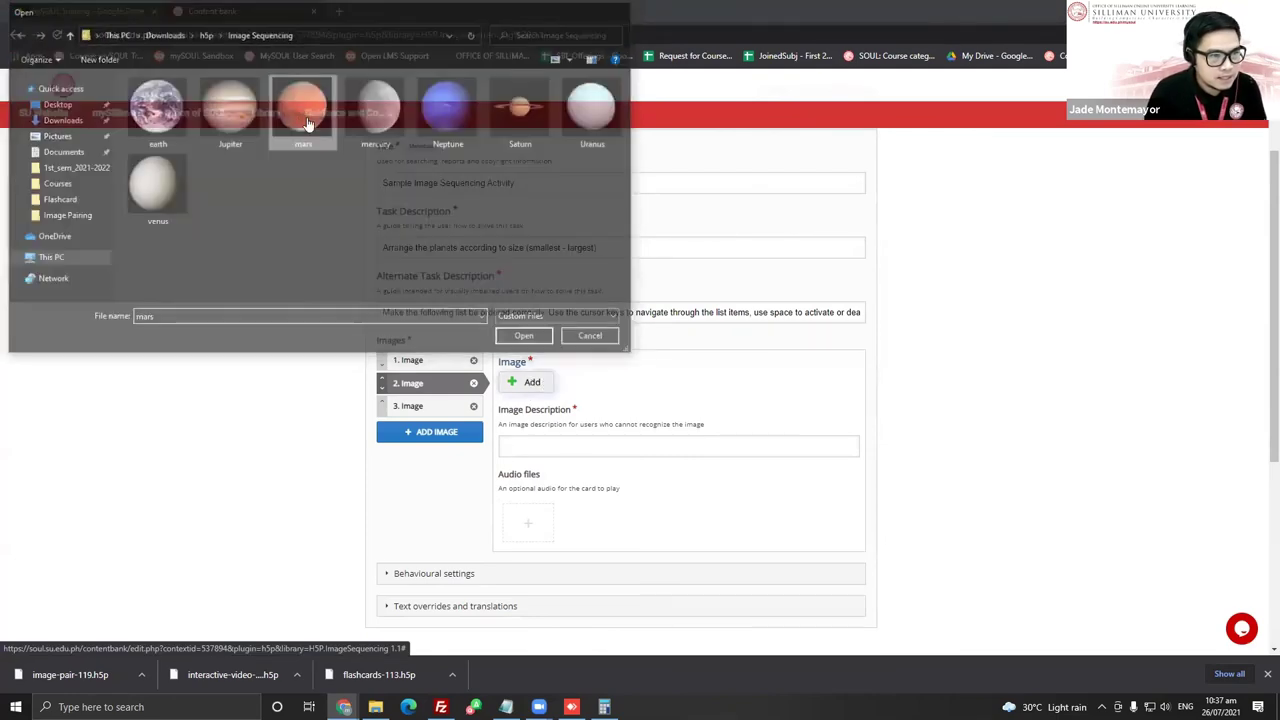
left_click(410, 405)
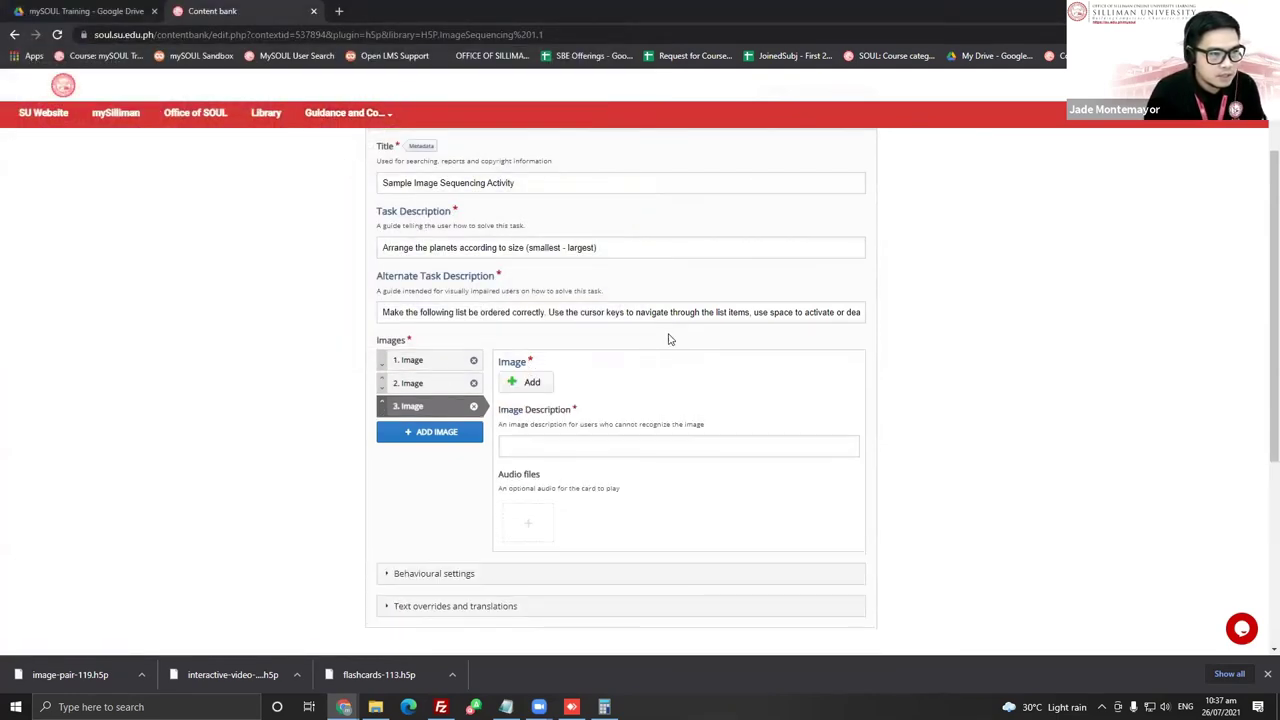
scroll(651, 337, "down", 2)
left_click(530, 253)
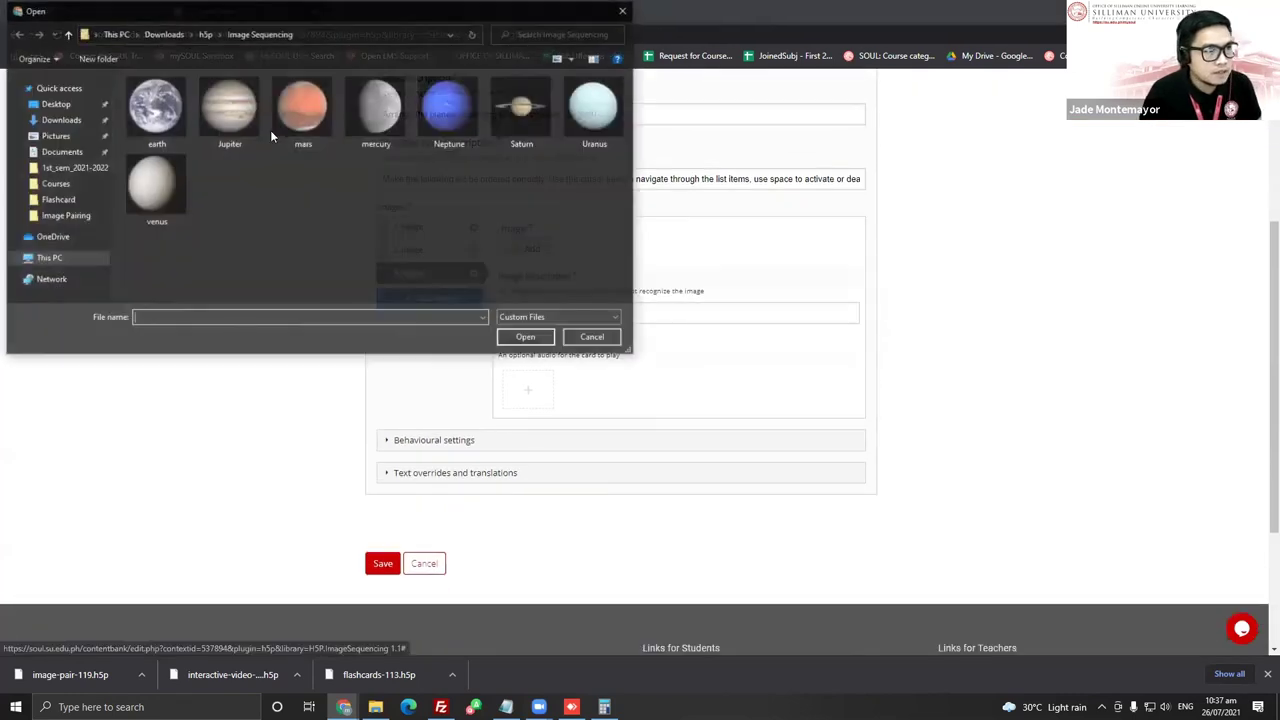
left_click(155, 185)
left_click(527, 339)
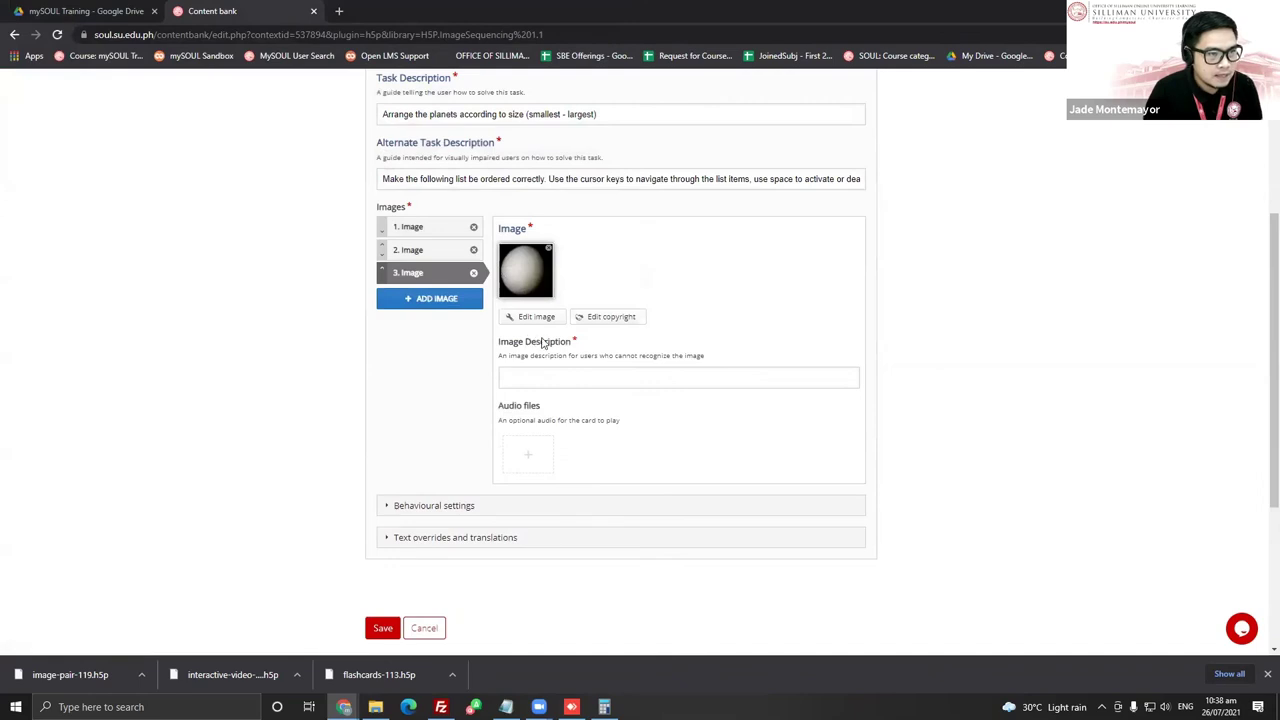
Set the description of the first image to "Mercury"
left_click(420, 224)
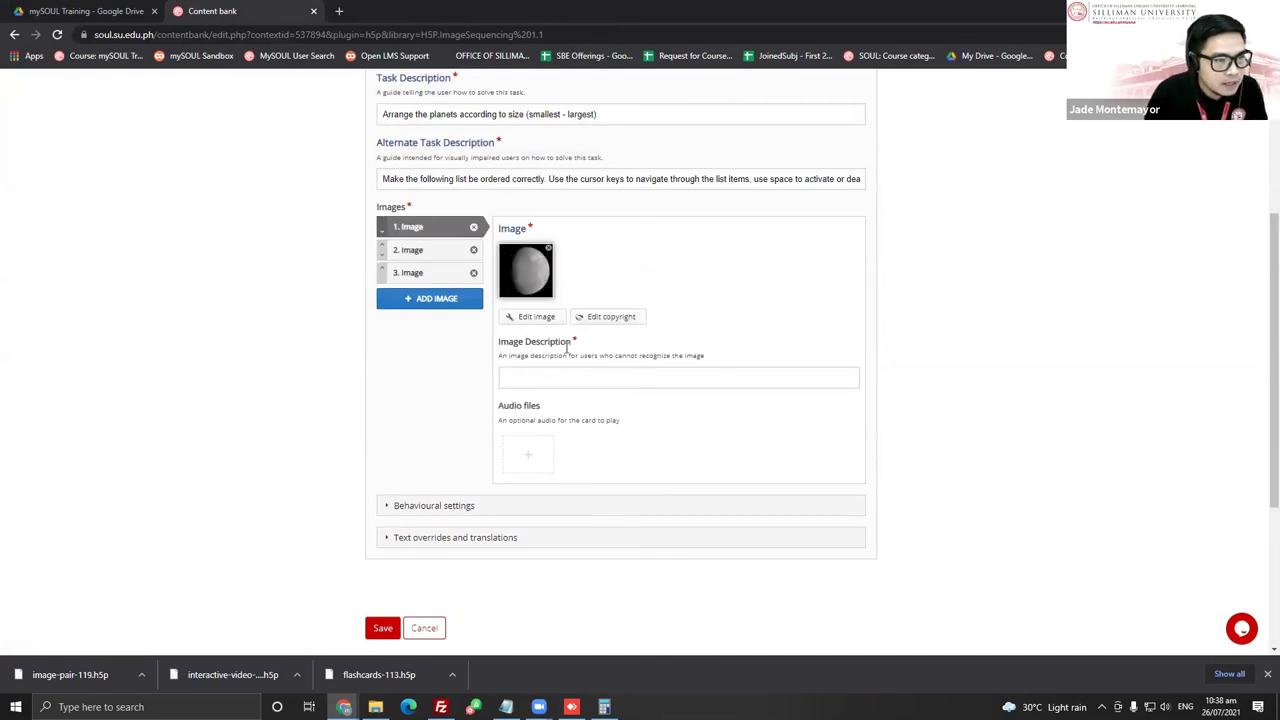
left_click(562, 379)
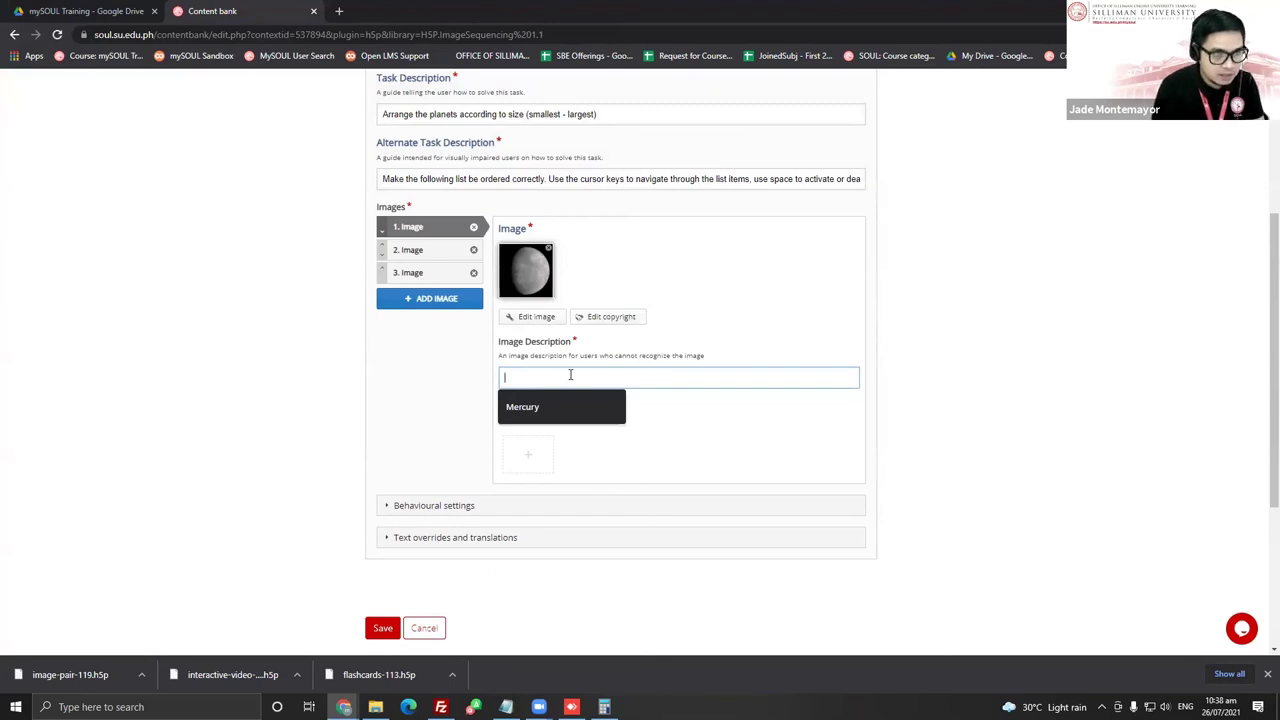
type("Ne")
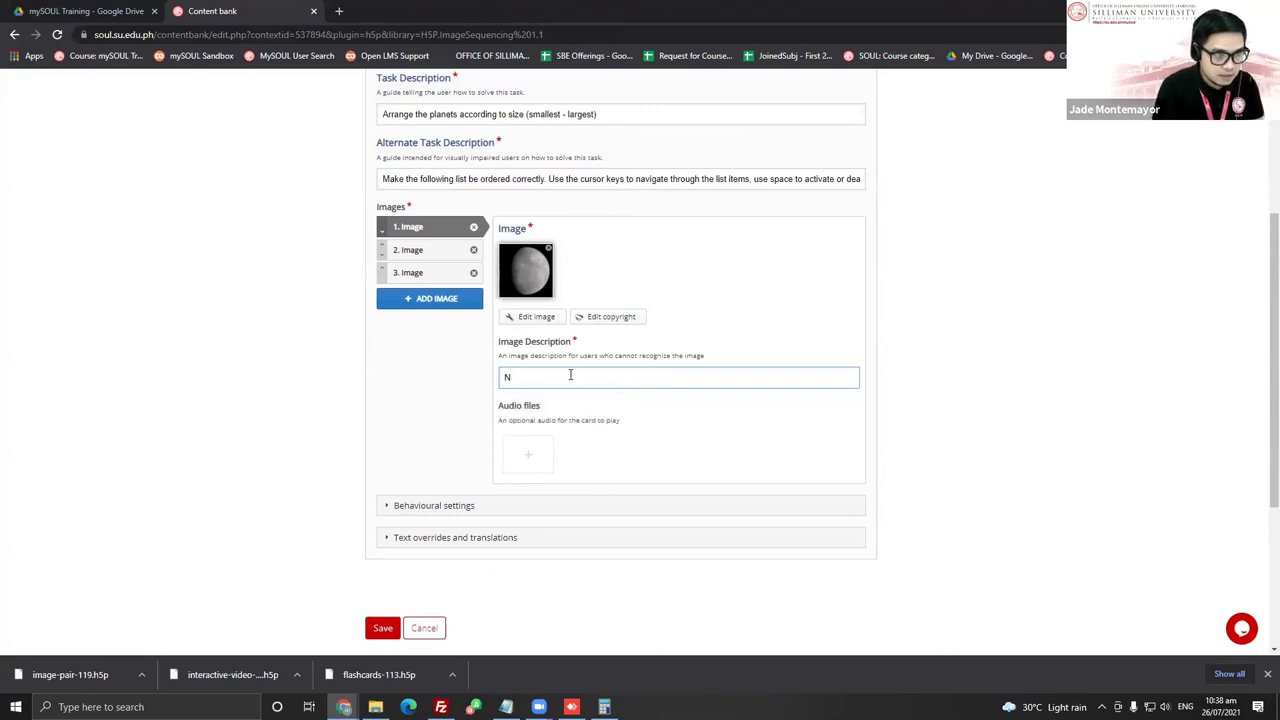
key("BackSpace")
type("Mercury")
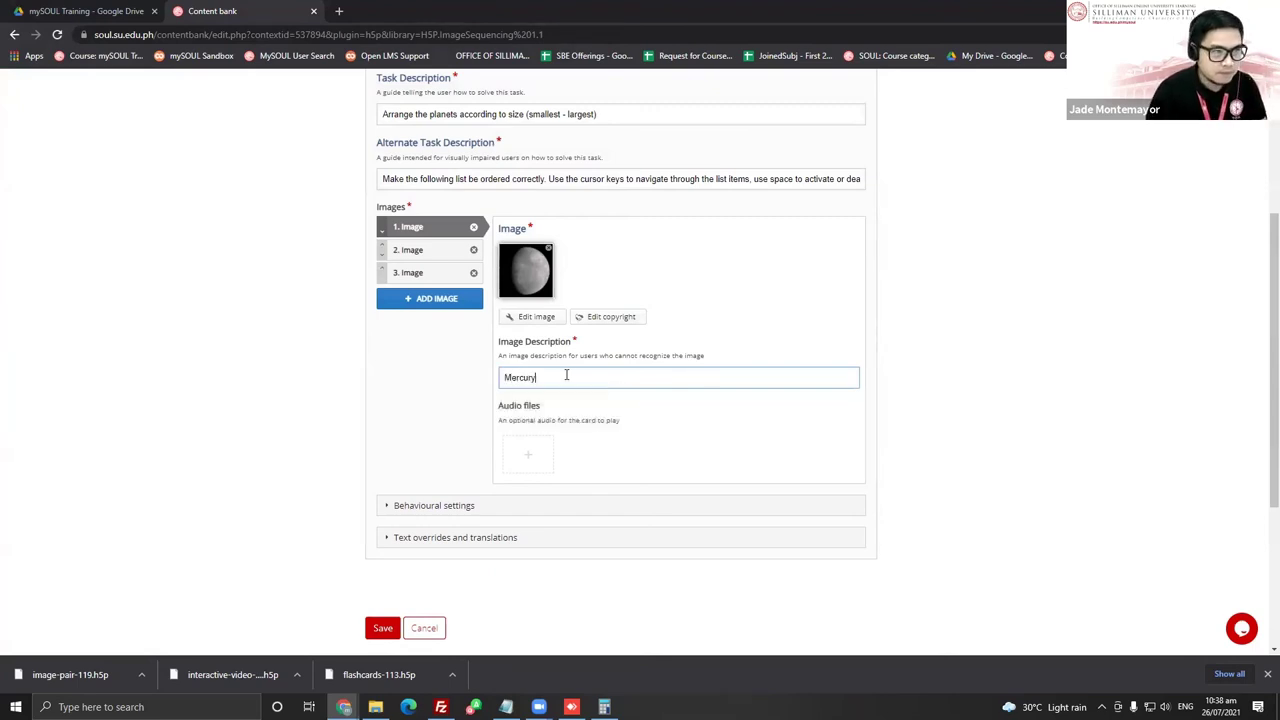
Describe the second image as "Mars" and the third image as "Venues"
left_click(410, 250)
left_click(530, 378)
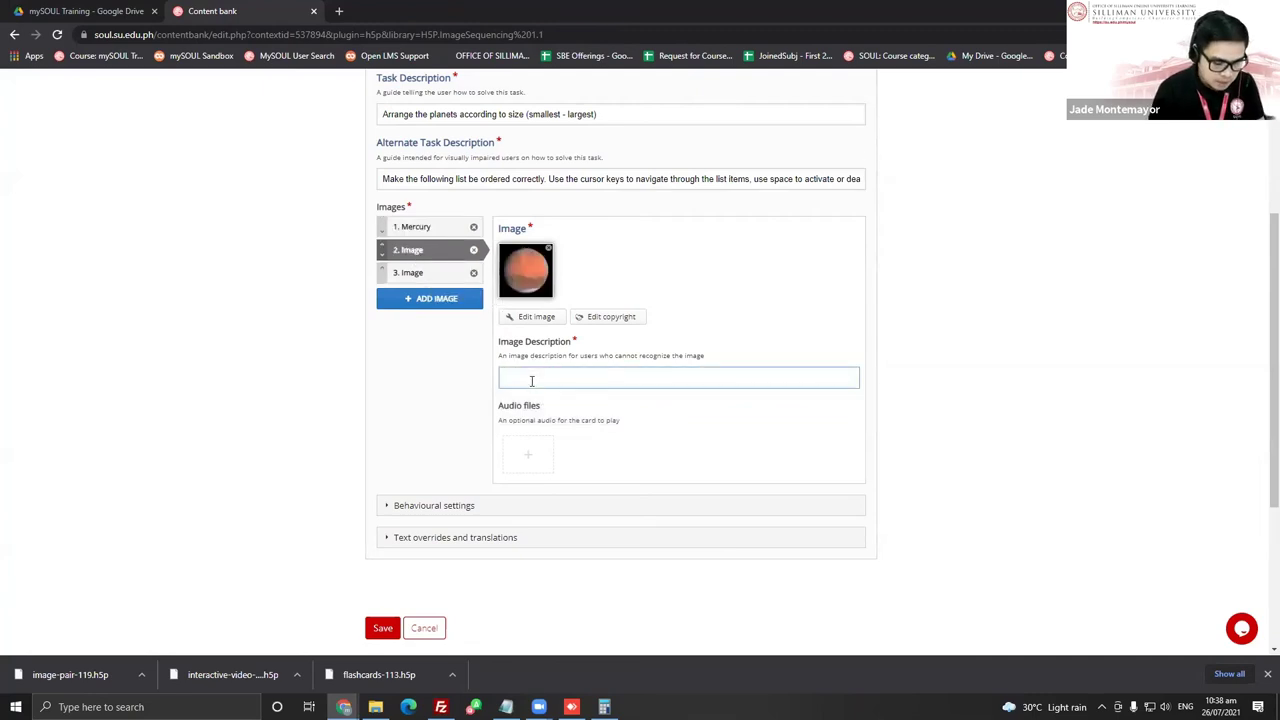
left_click(420, 274)
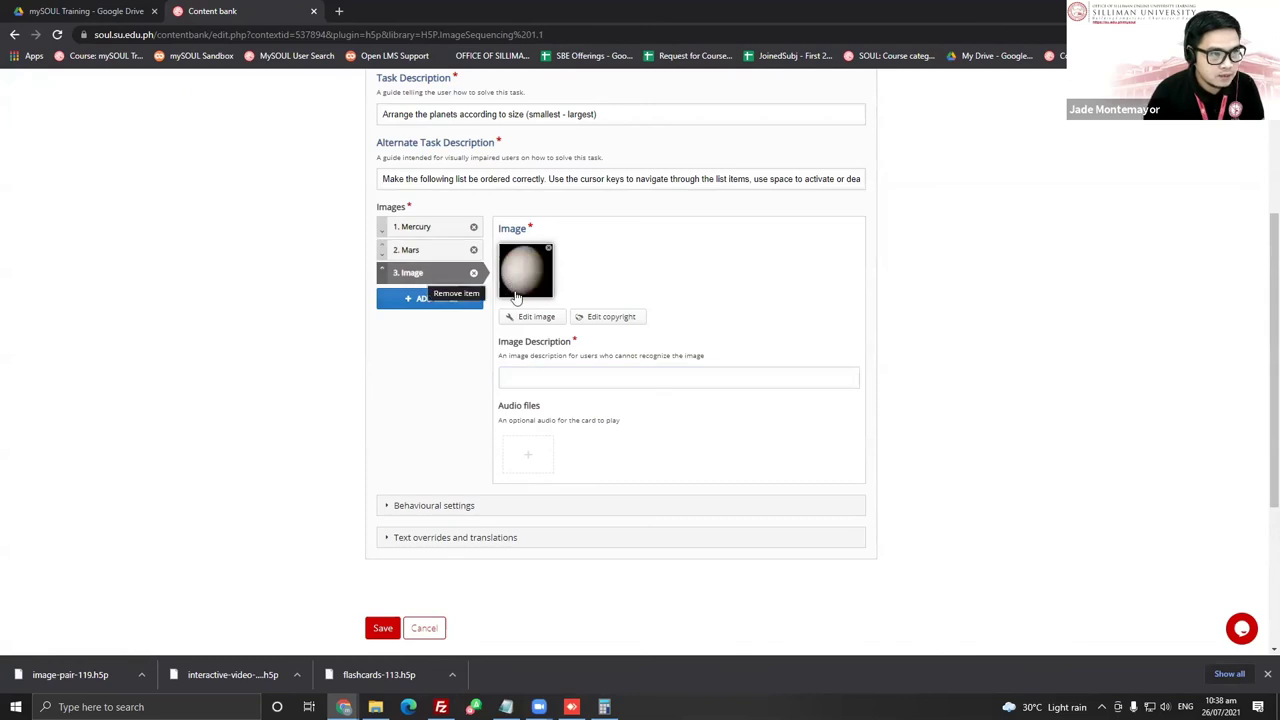
left_click(539, 376)
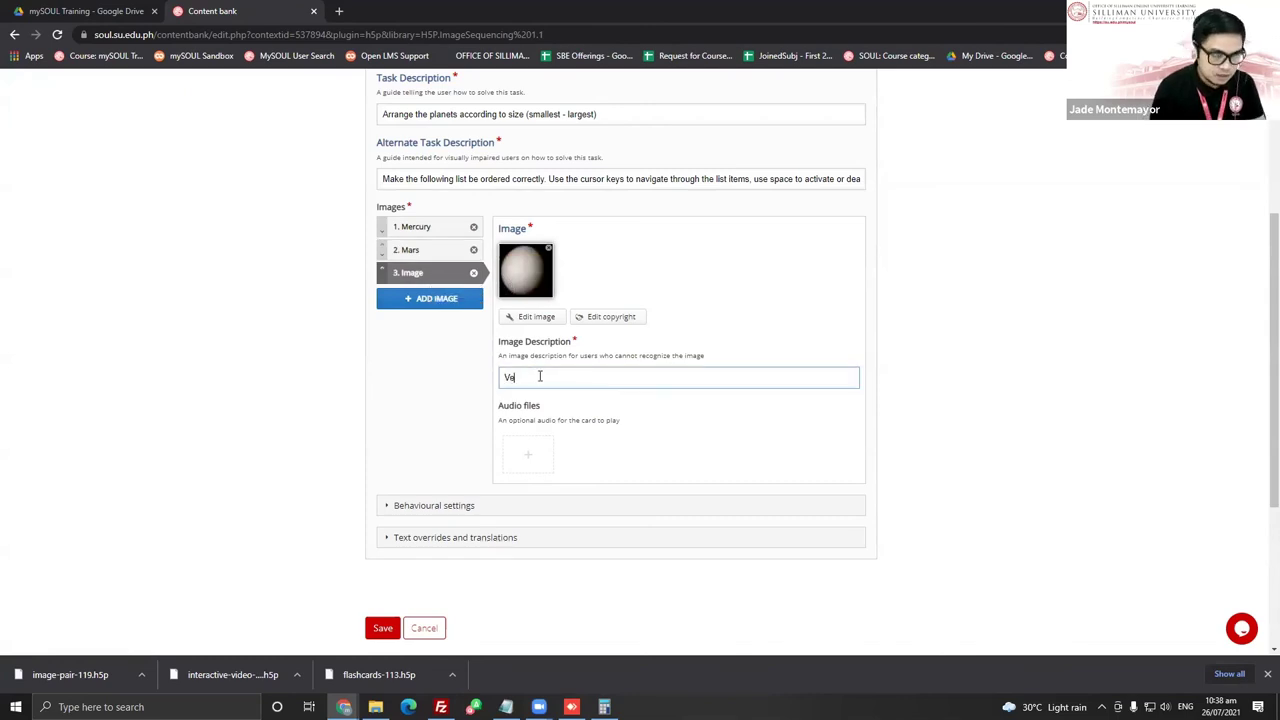
Add a fourth image using the earth picture and describe it as "Earth"
left_click(425, 299)
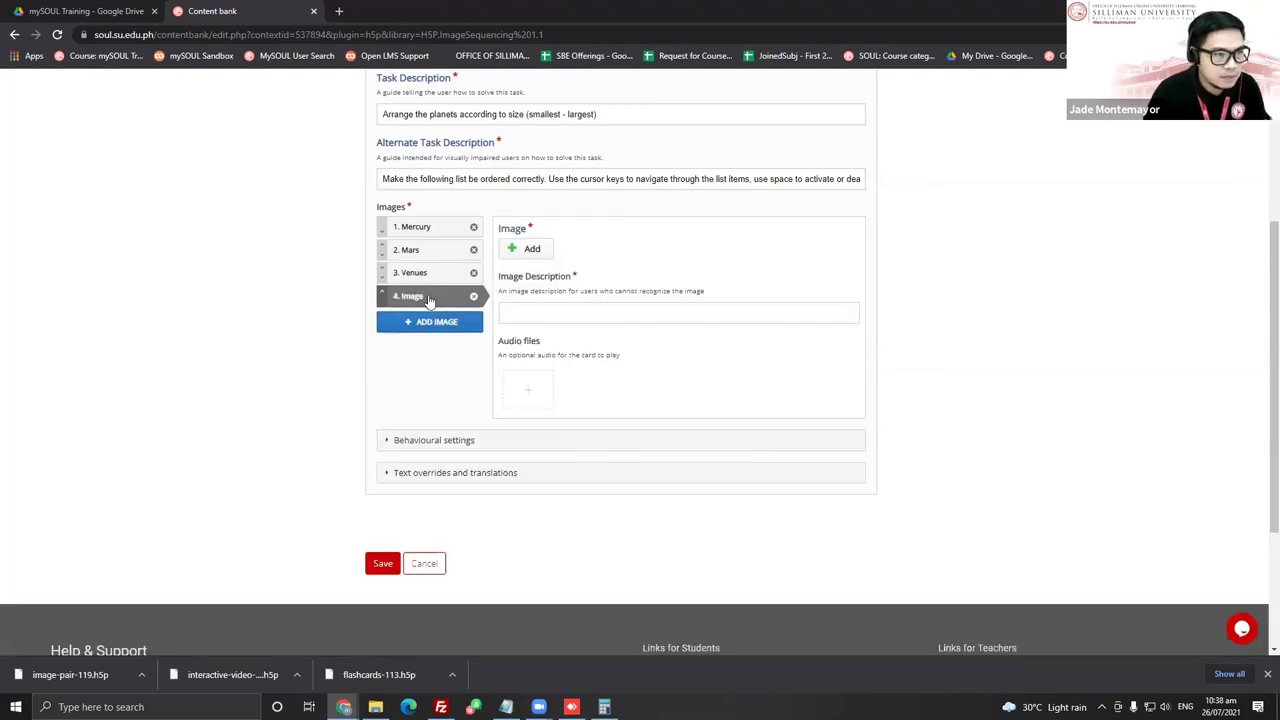
left_click(531, 252)
left_click(155, 108)
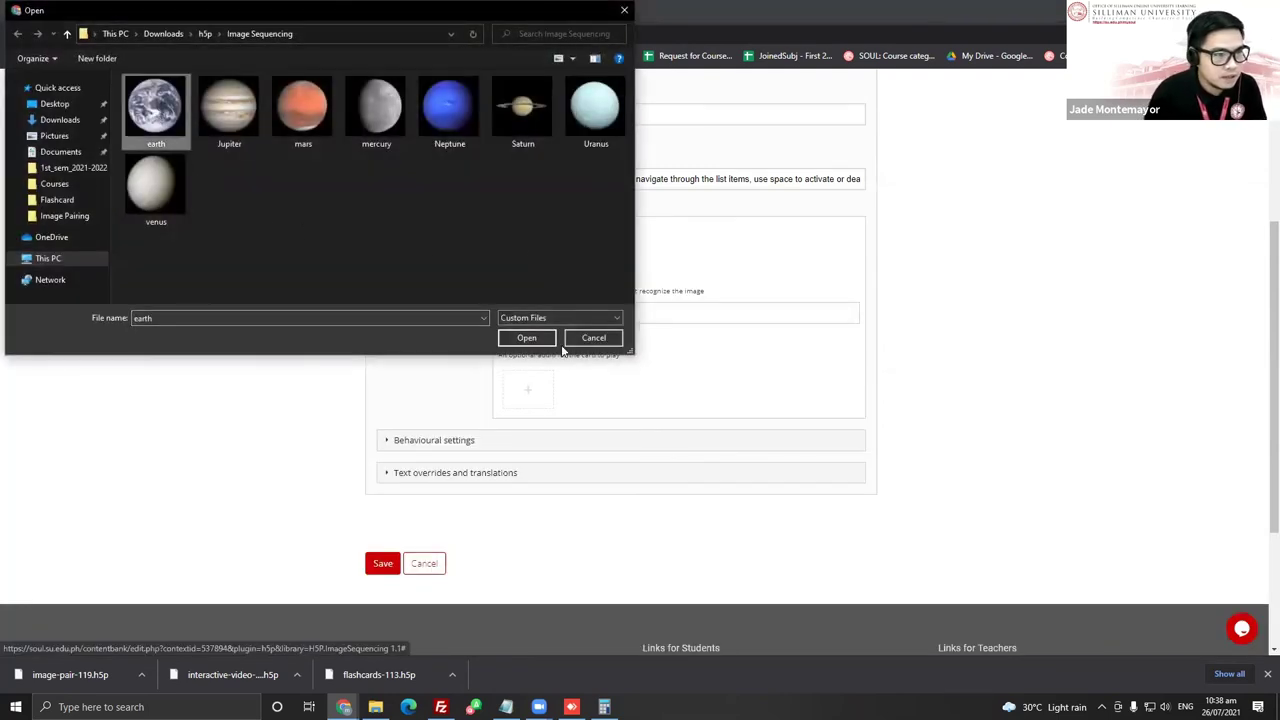
left_click(527, 338)
left_click(531, 315)
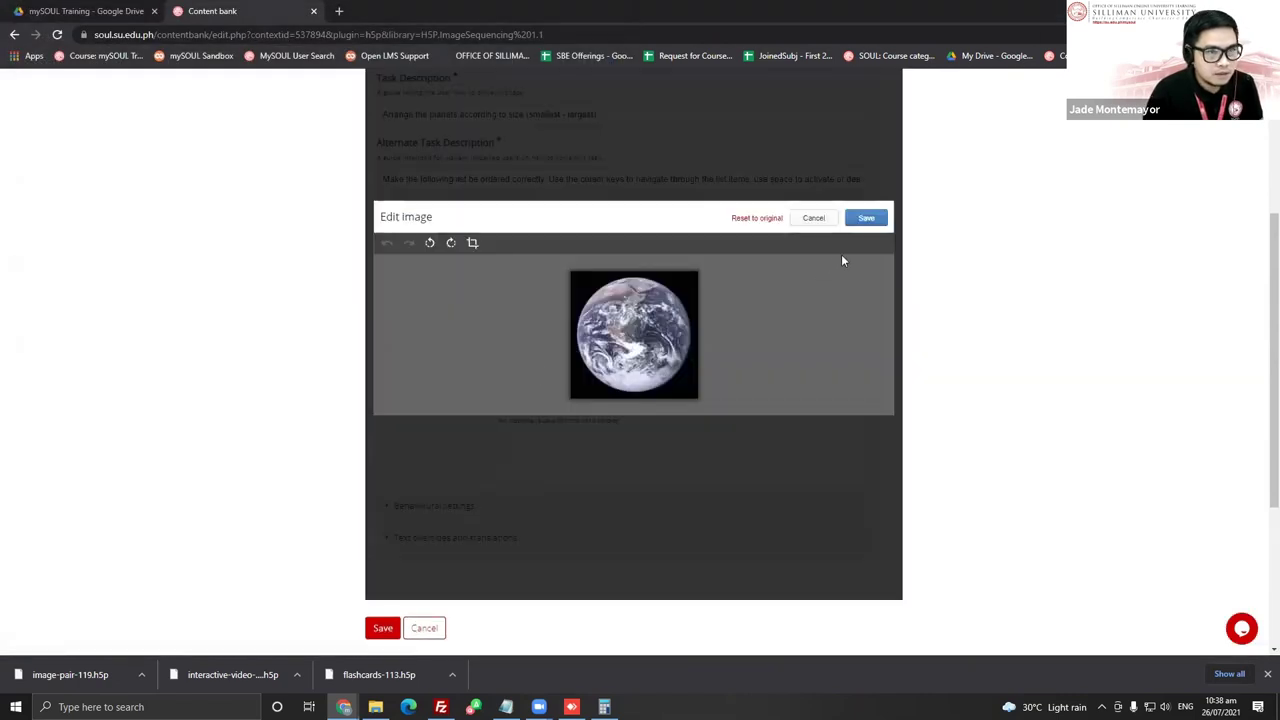
left_click(814, 218)
left_click(566, 380)
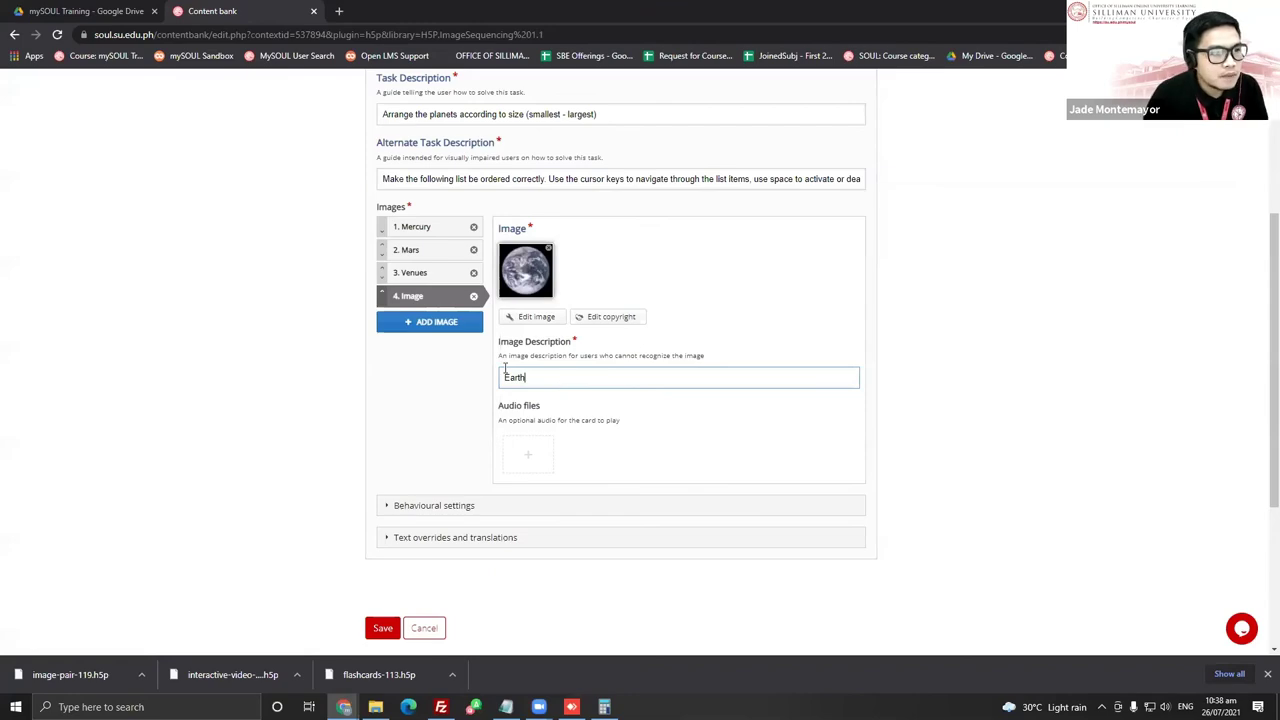
Add a fifth image using the Neptune picture and describe it as "Neptune"
left_click(437, 325)
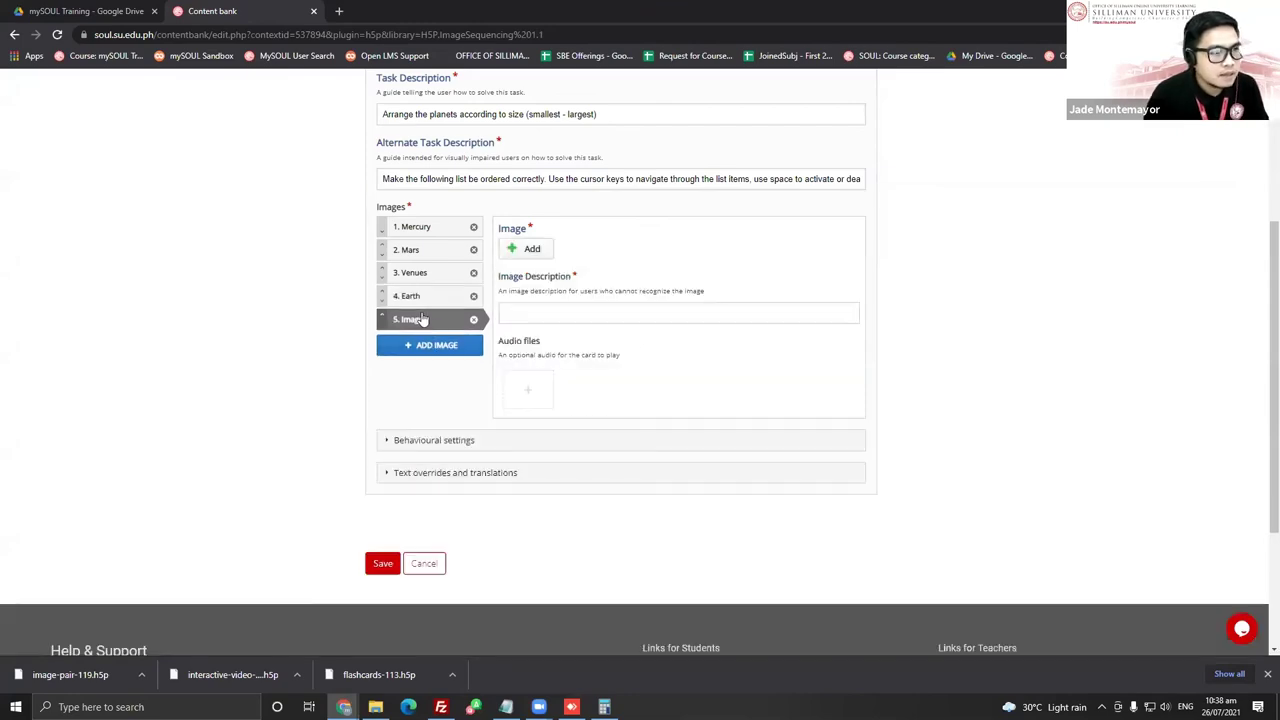
left_click(527, 254)
left_click(450, 108)
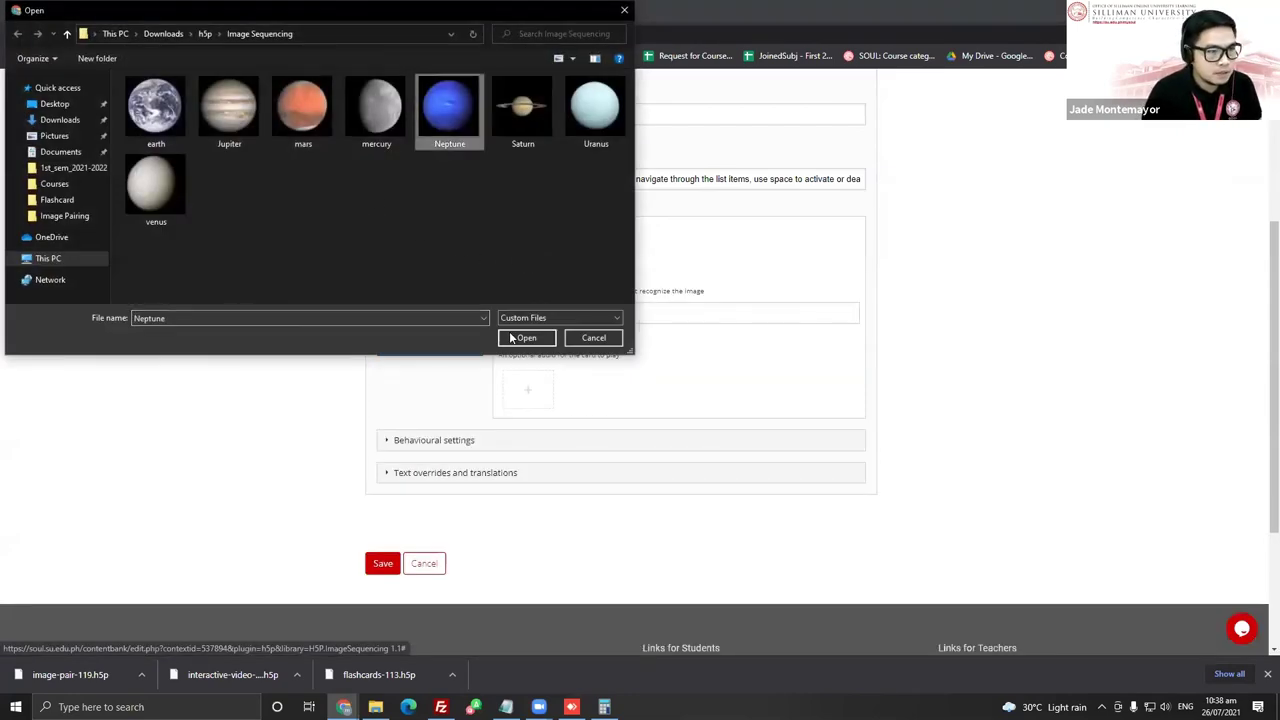
left_click(526, 337)
left_click(546, 377)
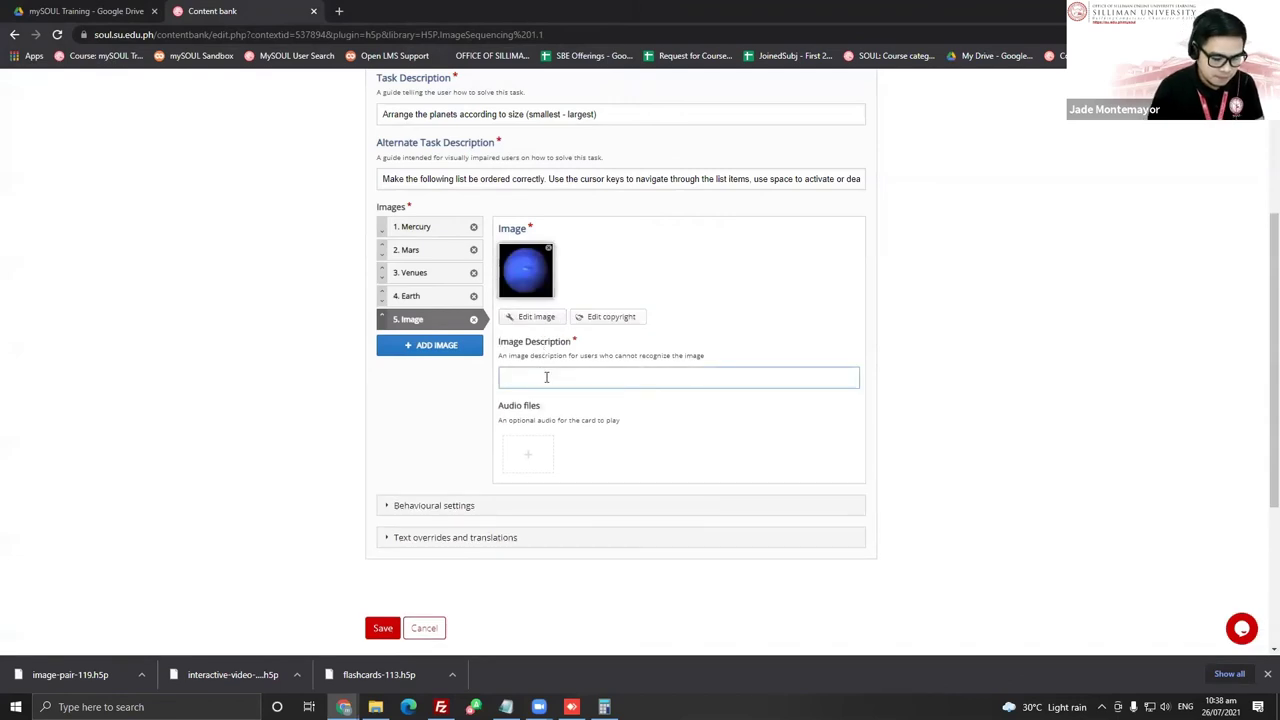
Add a sixth image using the Uranus picture and describe it as "Uranus"
left_click(440, 346)
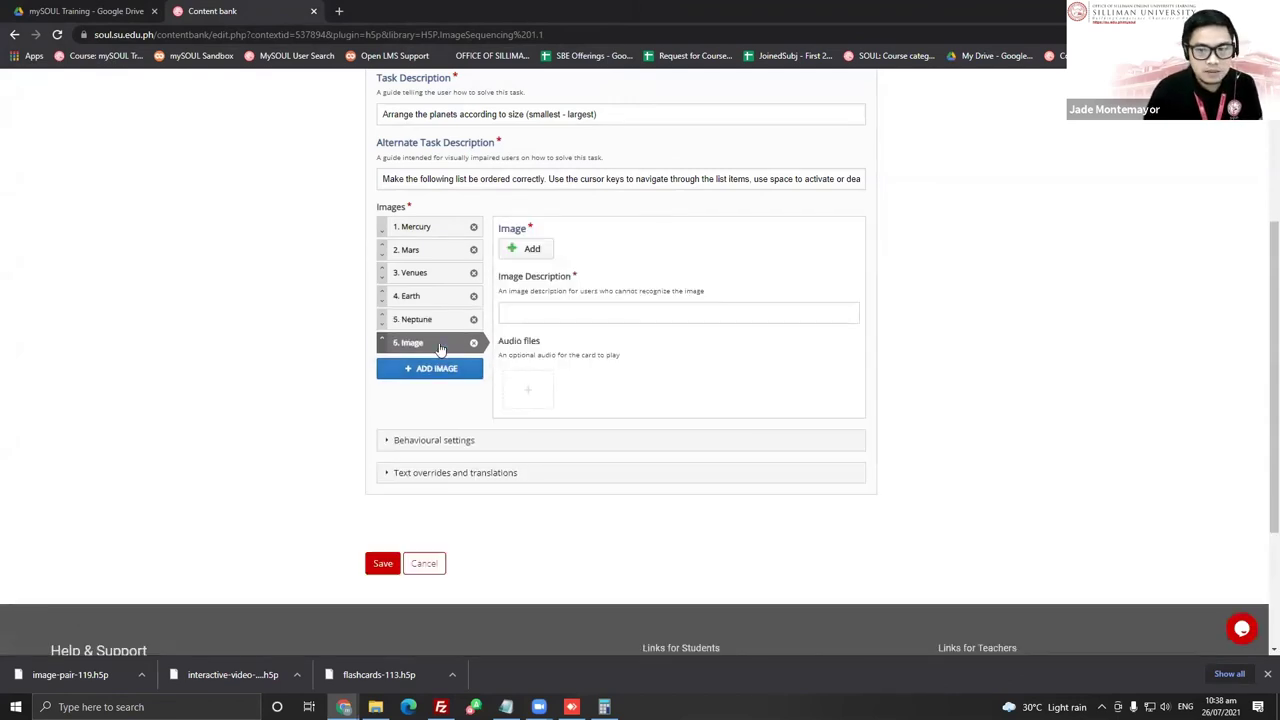
left_click(516, 250)
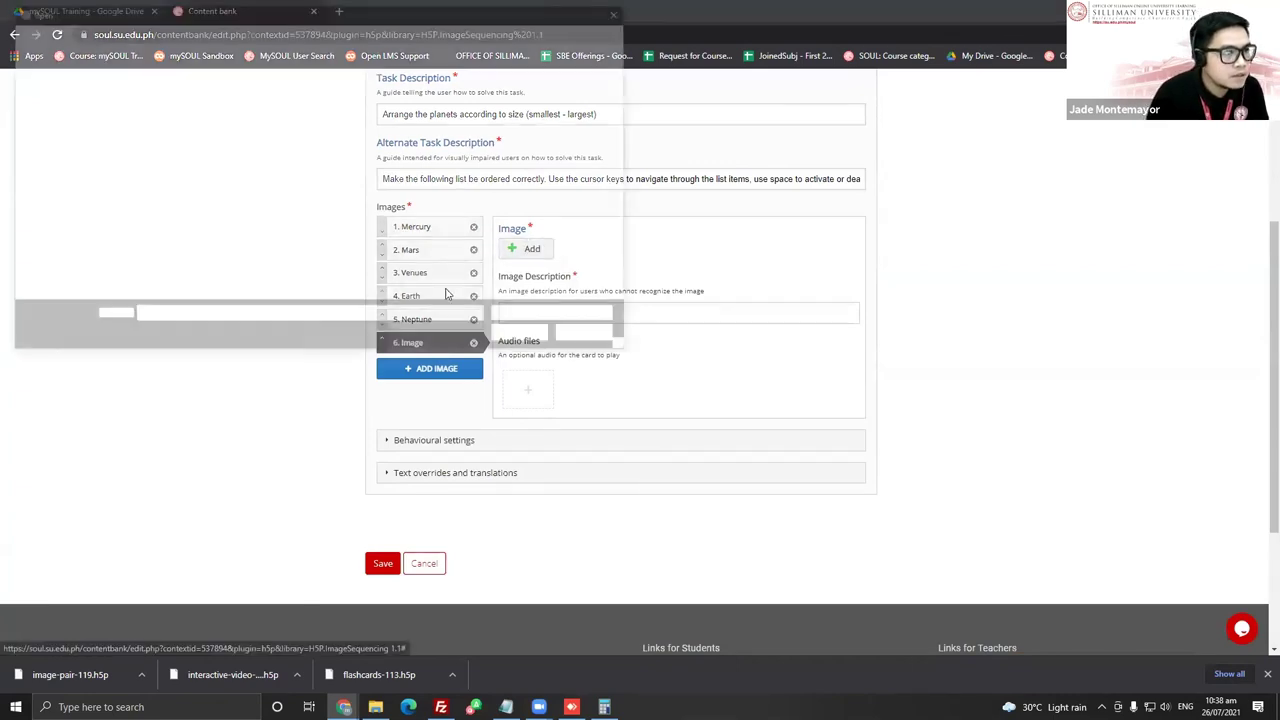
left_click(595, 110)
left_click(526, 337)
left_click(546, 379)
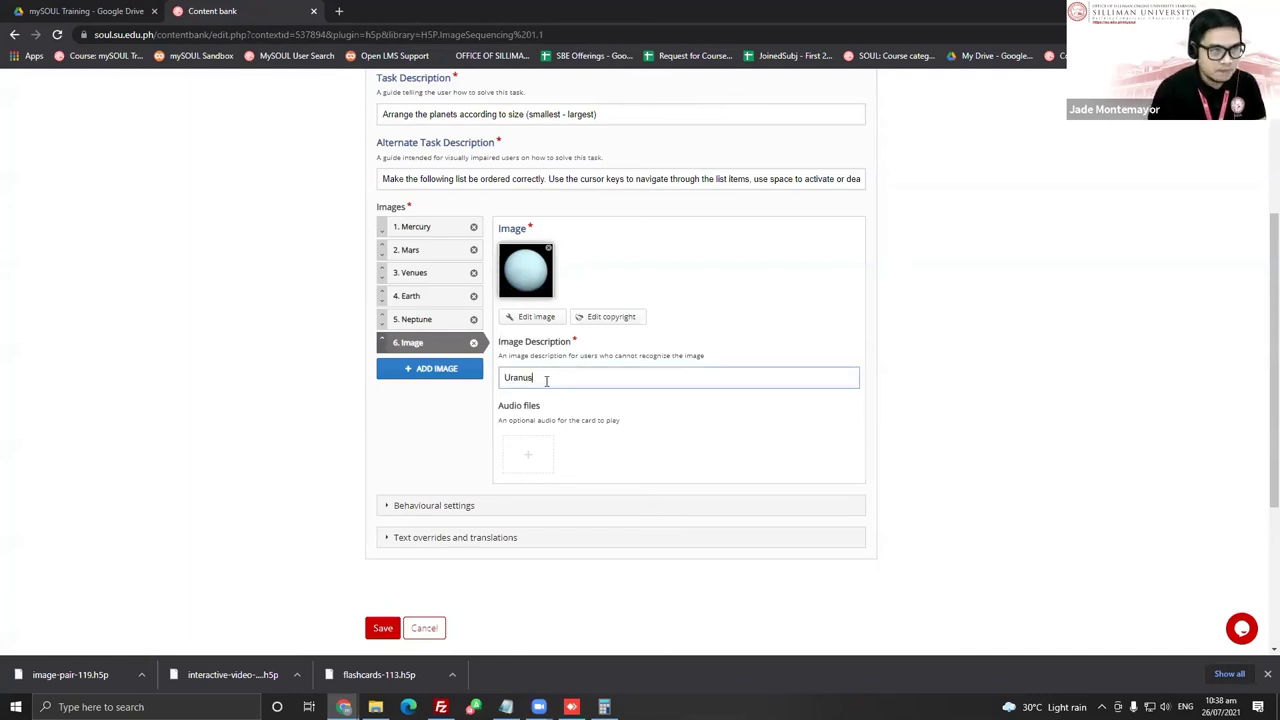
Add a seventh image using the Saturn picture and describe it as "Saturn"
left_click(434, 370)
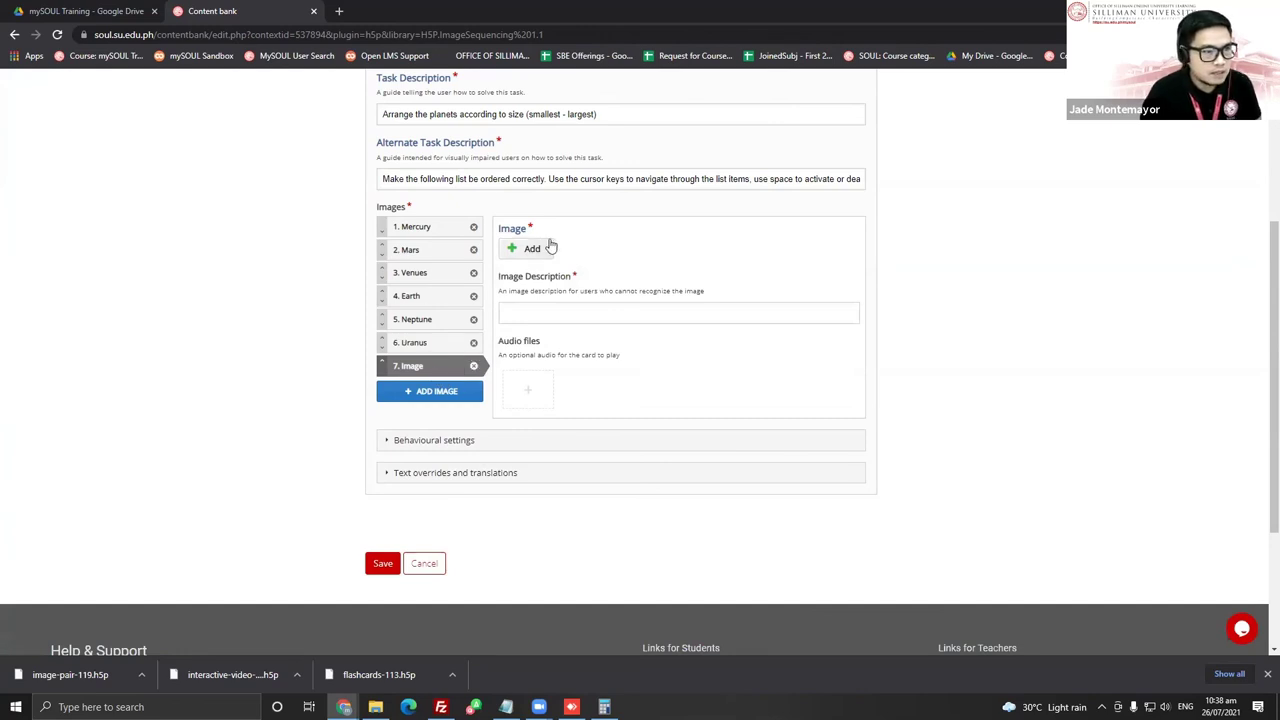
left_click(527, 248)
left_click(523, 108)
left_click(524, 337)
left_click(549, 378)
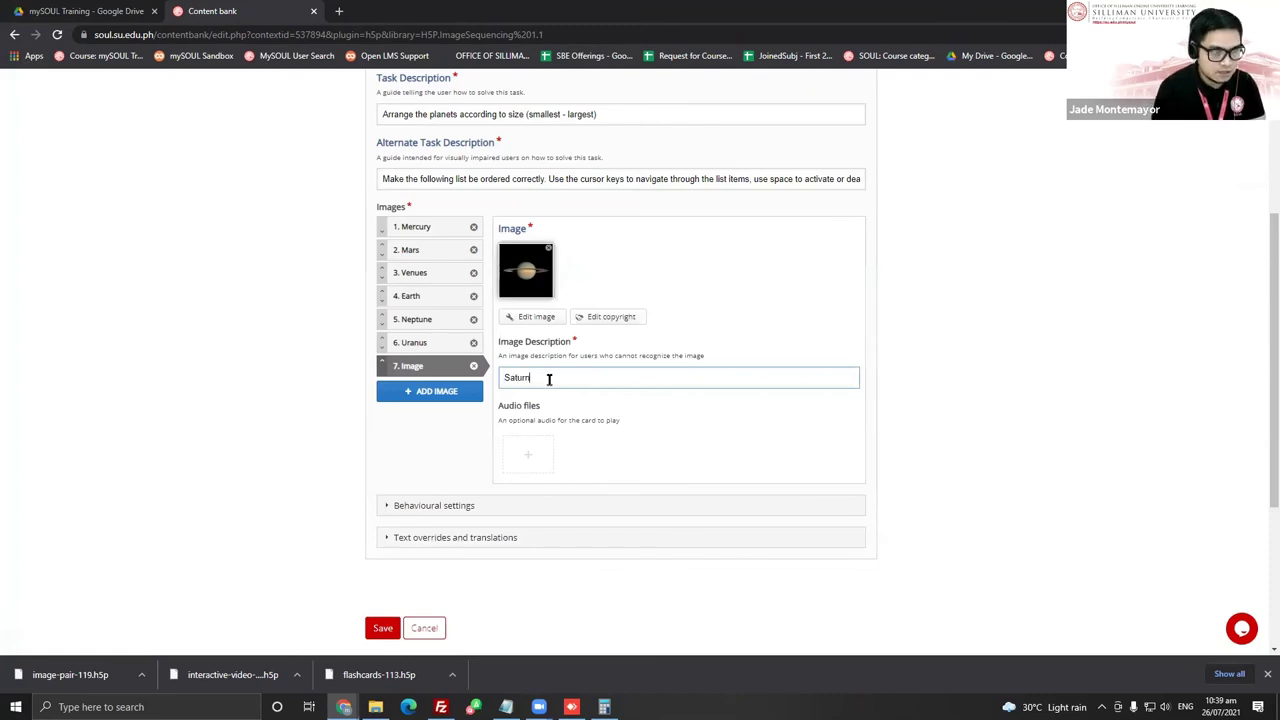
Add an eighth image using the Jupiter picture and describe it as "Jupiter"
left_click(458, 397)
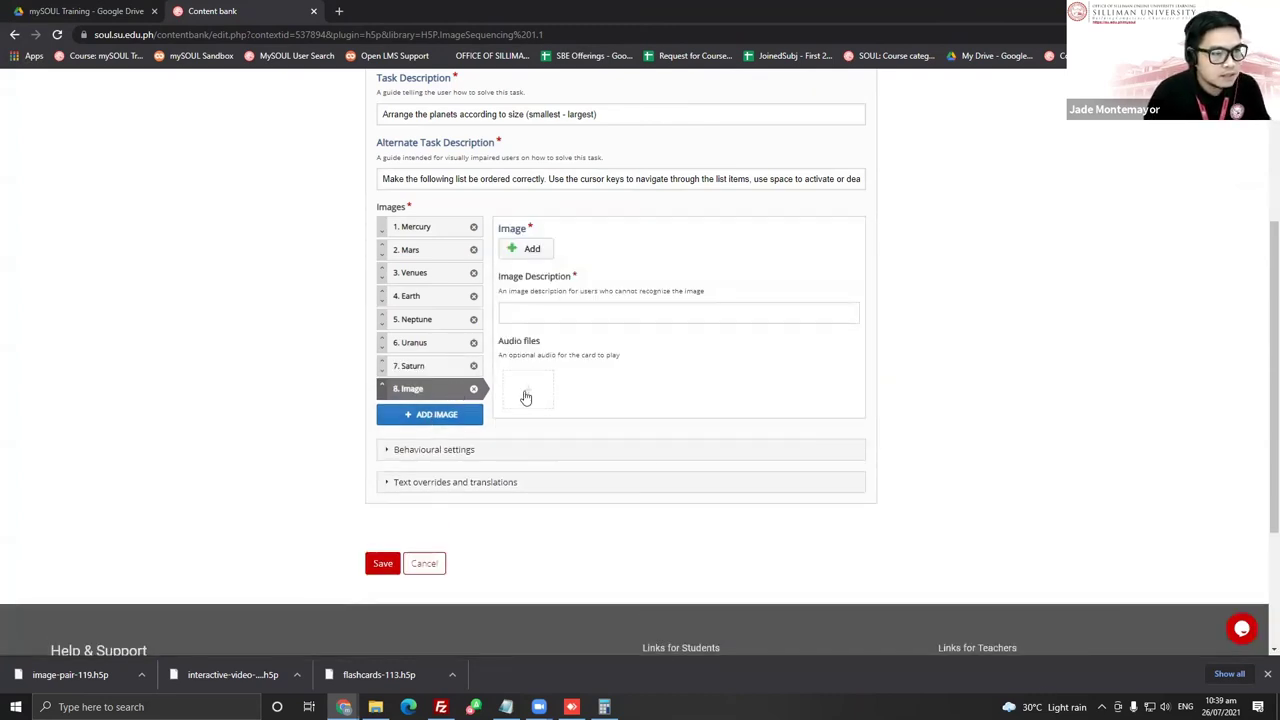
left_click(529, 249)
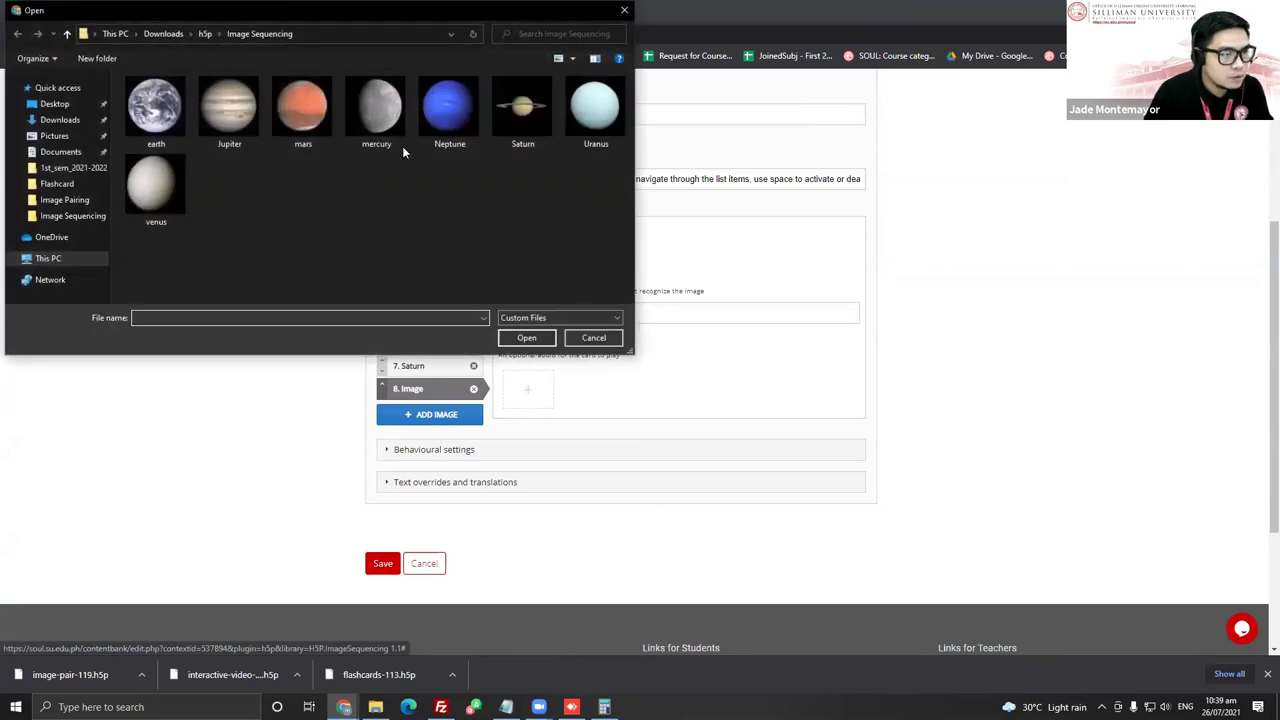
left_click(229, 108)
left_click(524, 337)
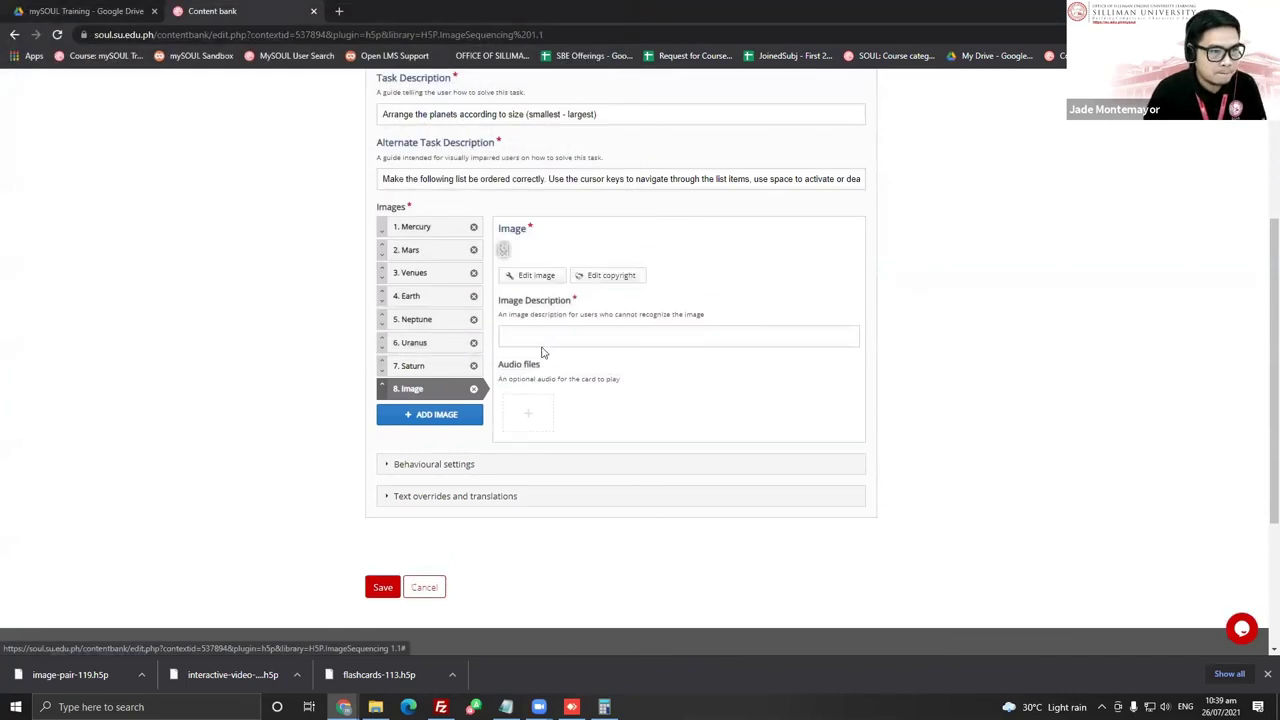
left_click(544, 378)
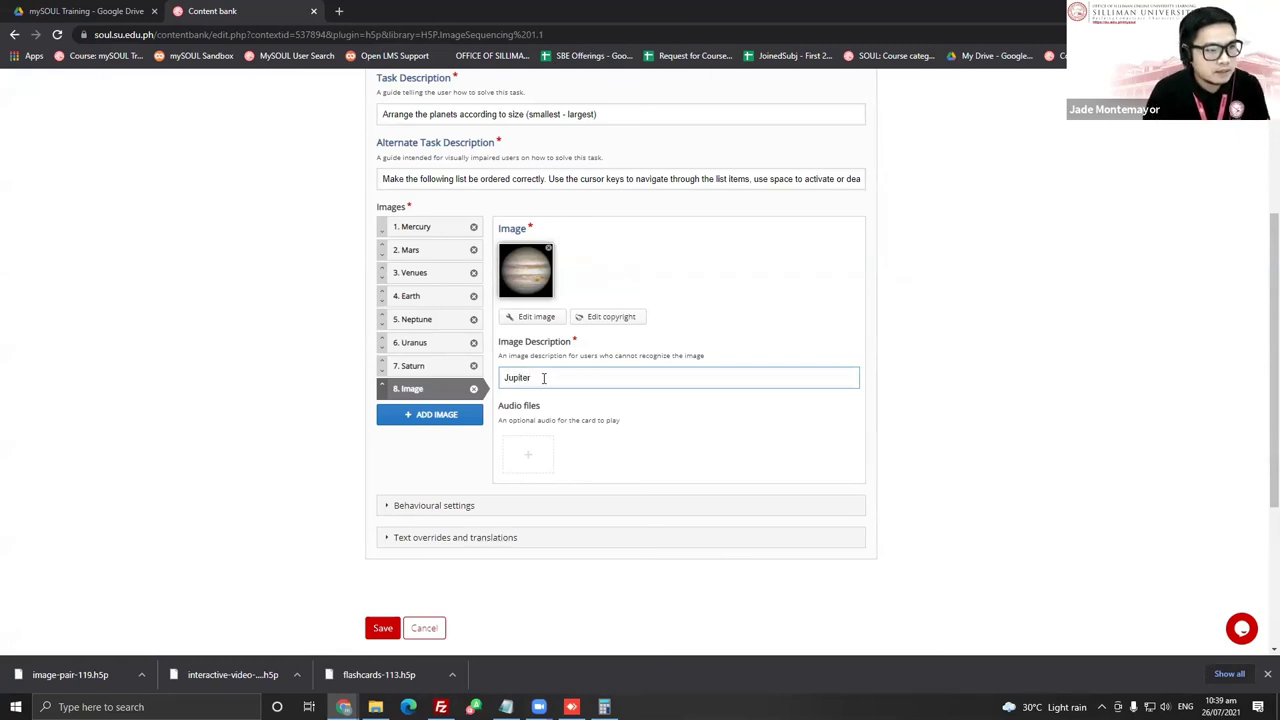
Review the Mercury image entry and the activity's behavioural settings
left_click(424, 227)
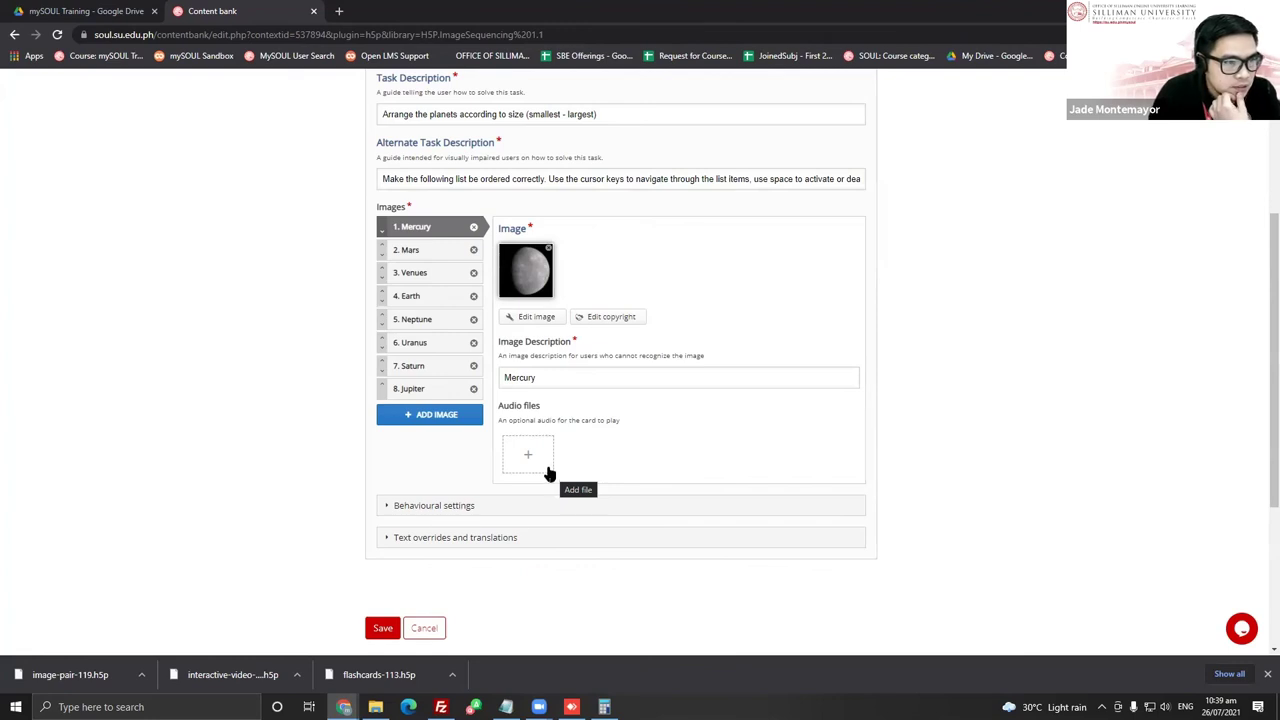
double_click(503, 375)
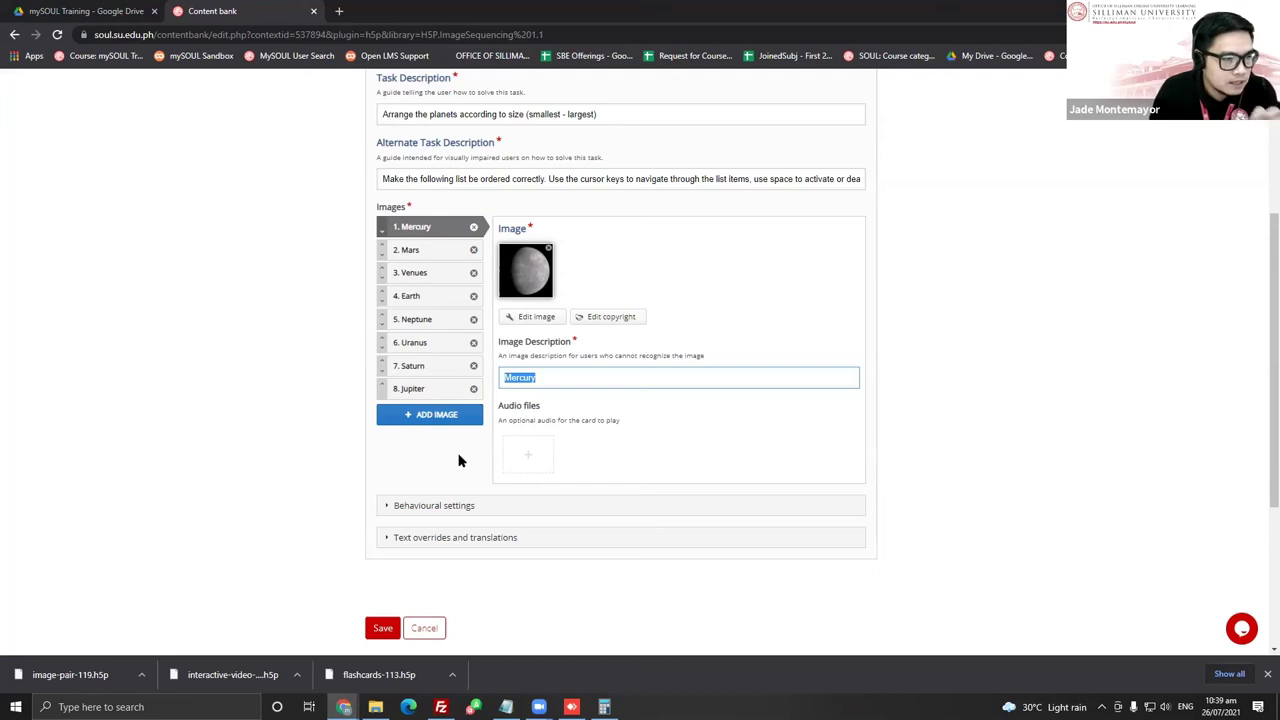
scroll(458, 463, "down", 1)
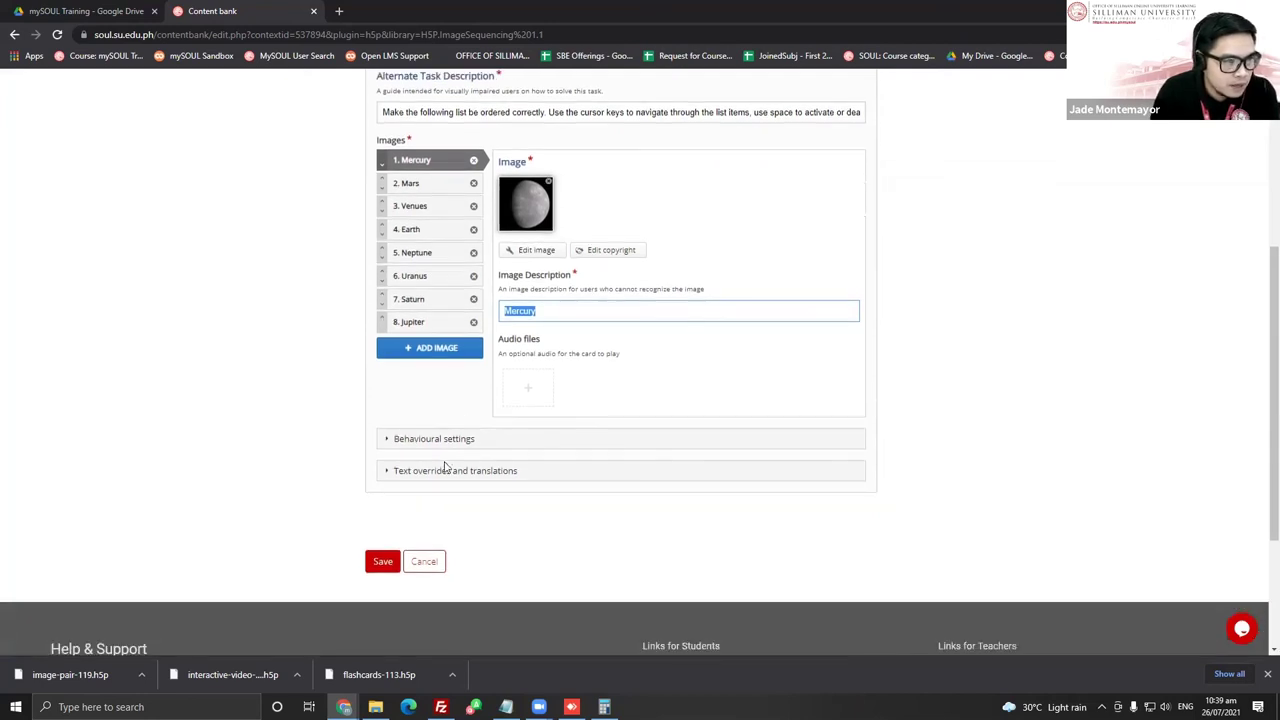
left_click(388, 441)
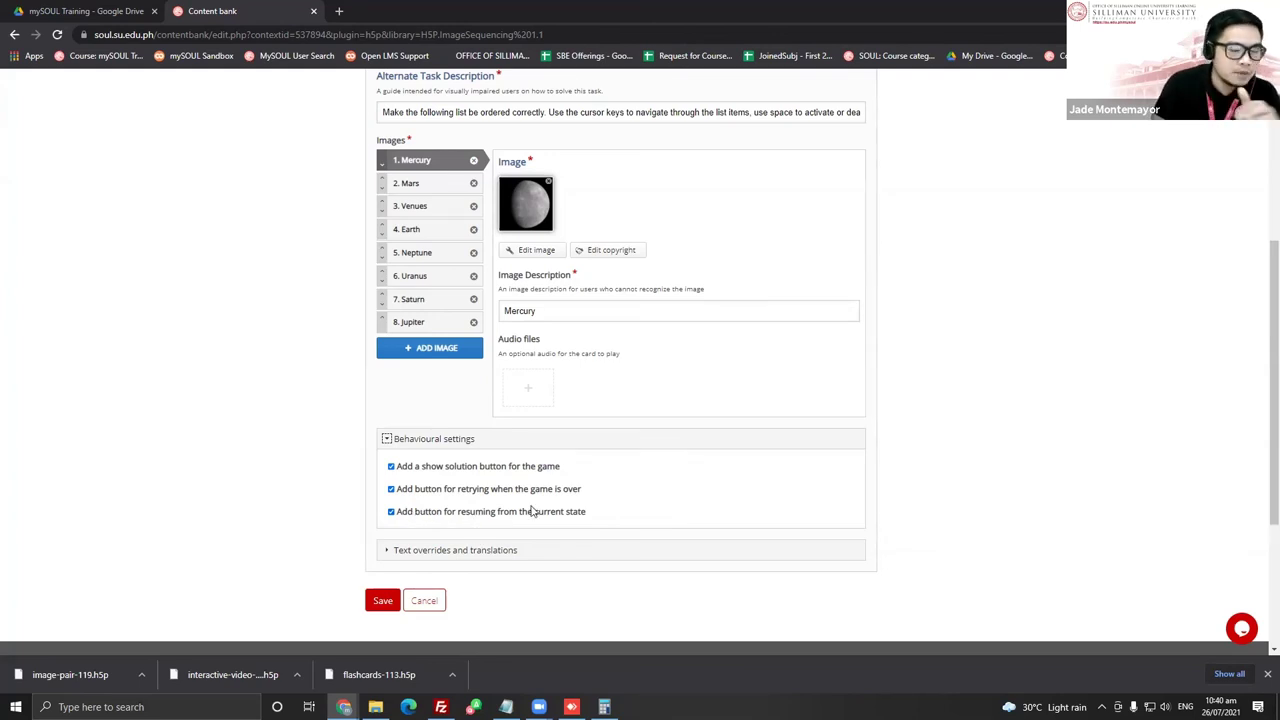
scroll(640, 470, "up", 5)
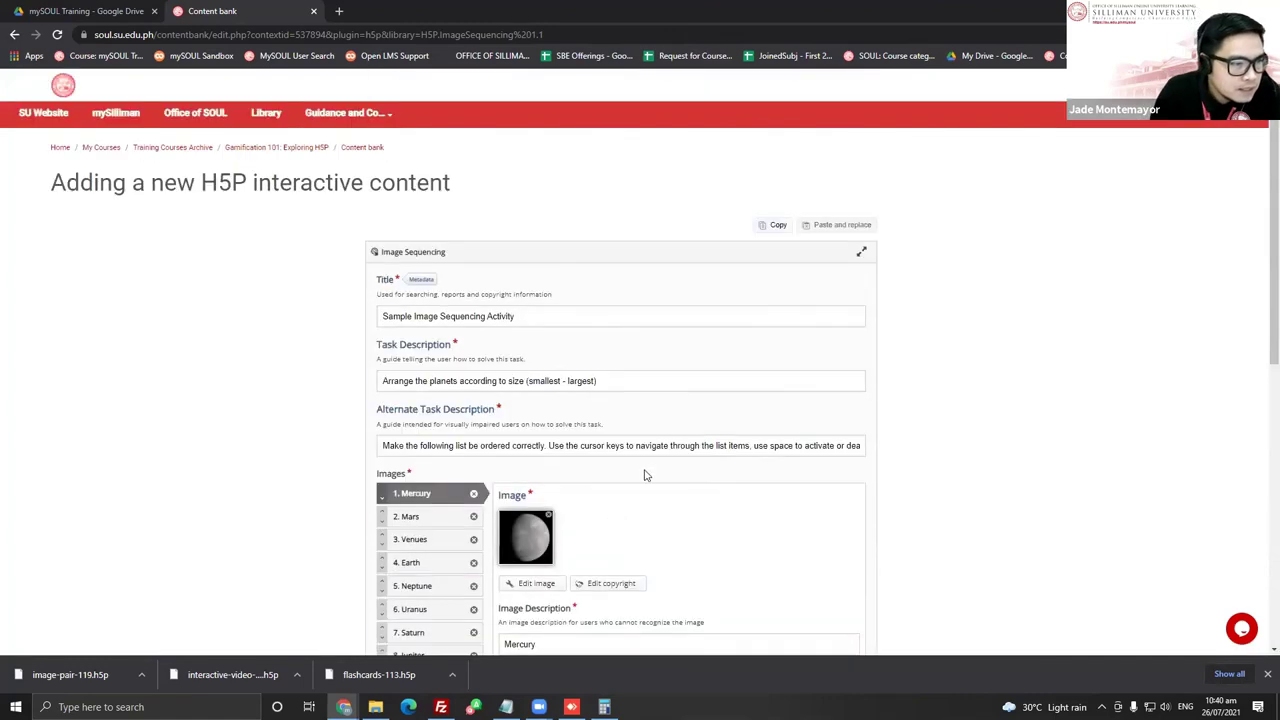
scroll(591, 488, "down", 4)
scroll(420, 540, "down", 2)
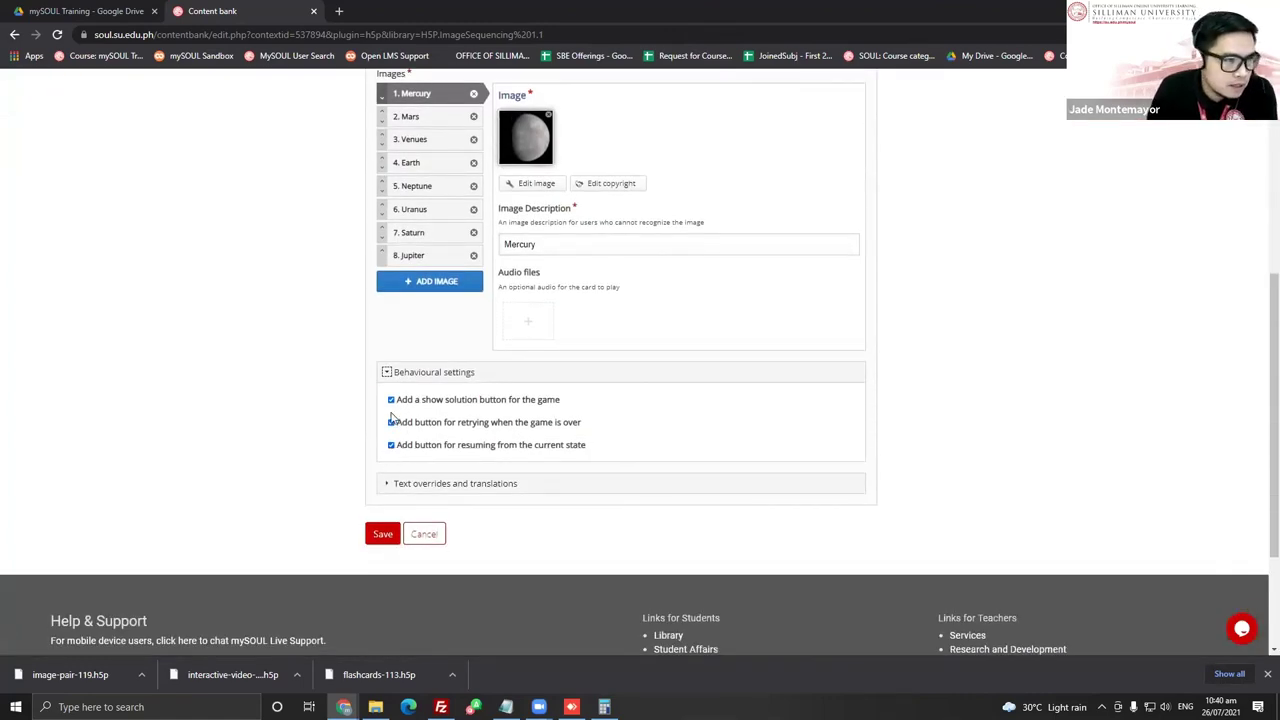
Turn the show solution, retry and resume button options off and back on
left_click(391, 445)
left_click(391, 422)
left_click(391, 399)
left_click(391, 399)
left_click(391, 422)
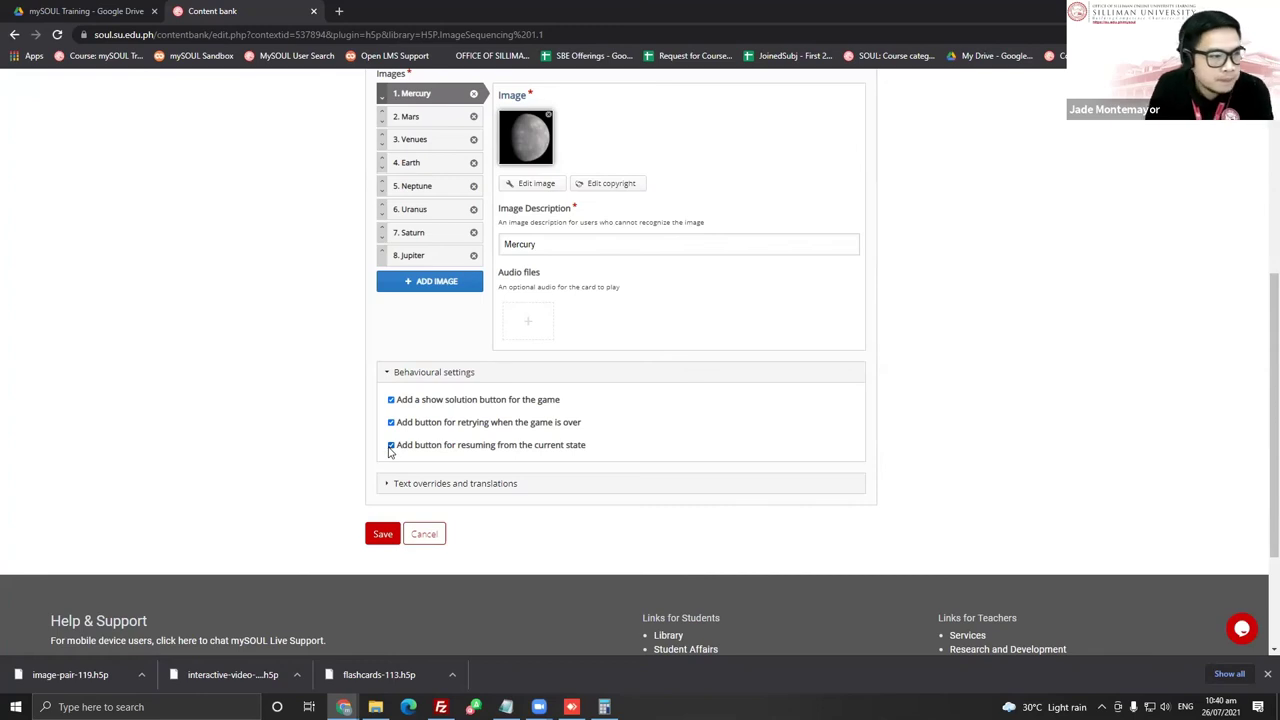
Save the Image Sequencing activity and download its H5P package file
left_click(383, 534)
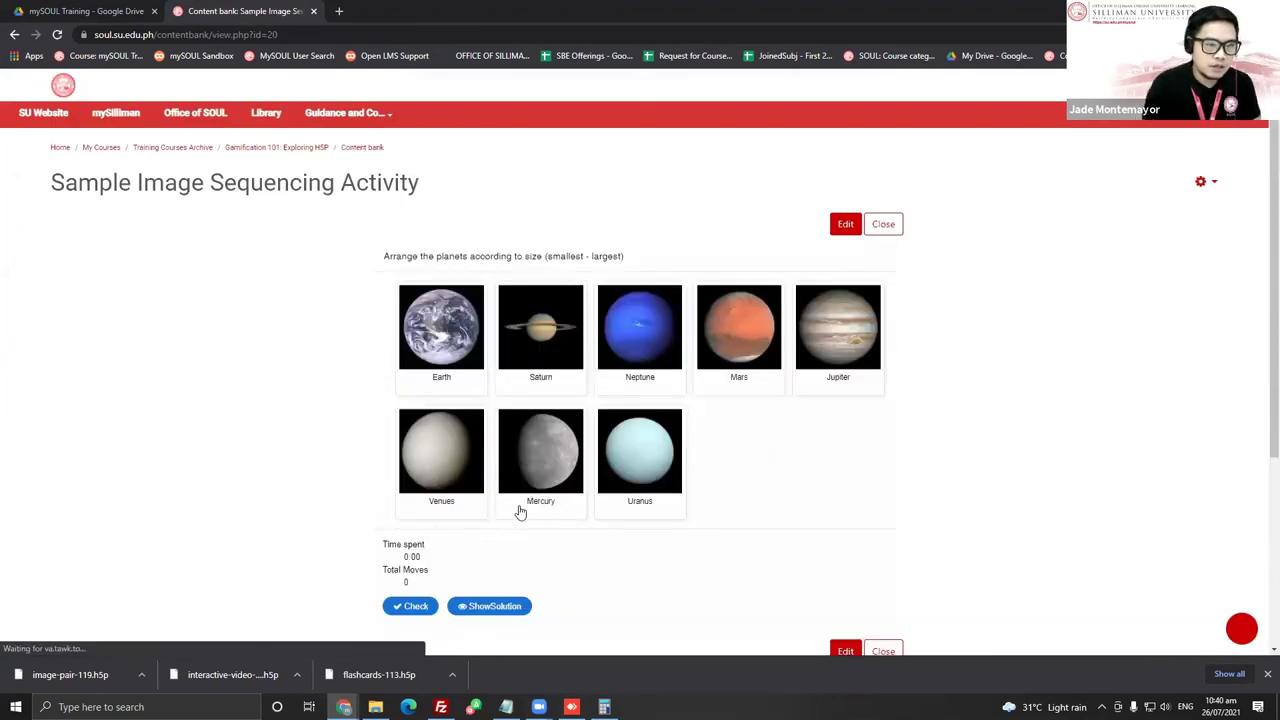
left_click(1204, 183)
left_click(1157, 241)
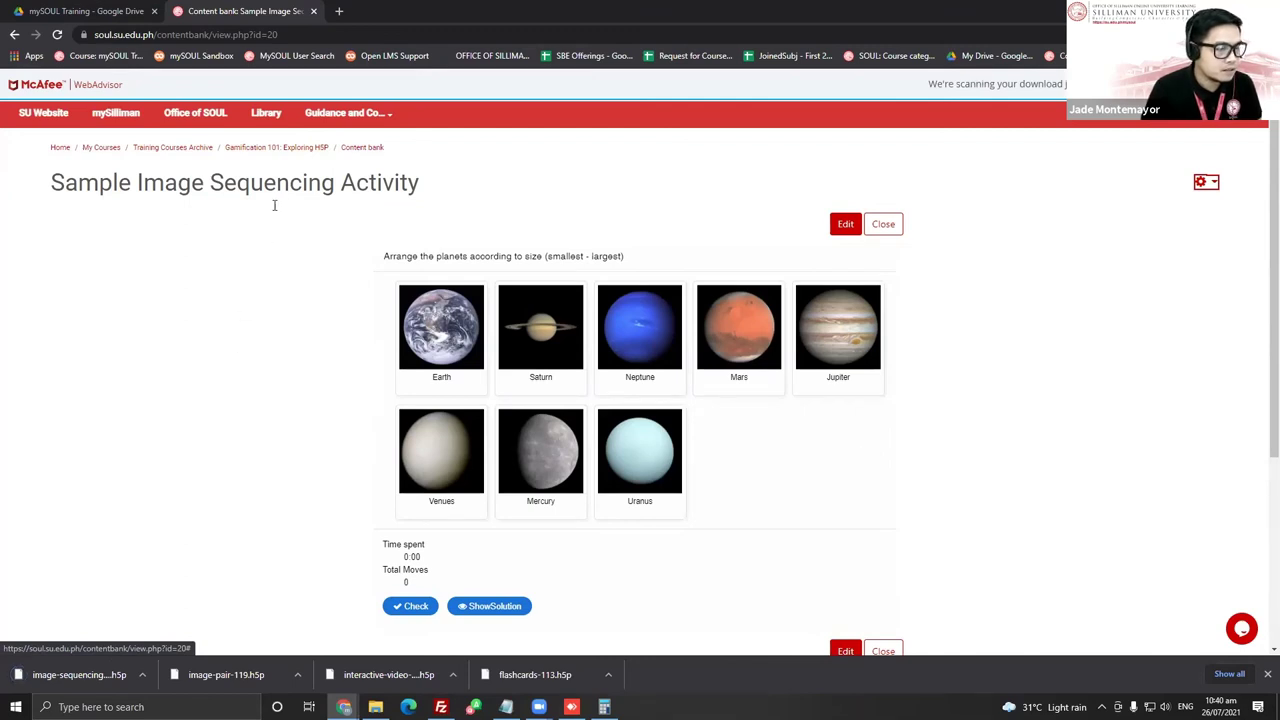
Return to the Gamification 101: Exploring H5P course and start adding a new H5P activity to Topic 5
left_click(284, 150)
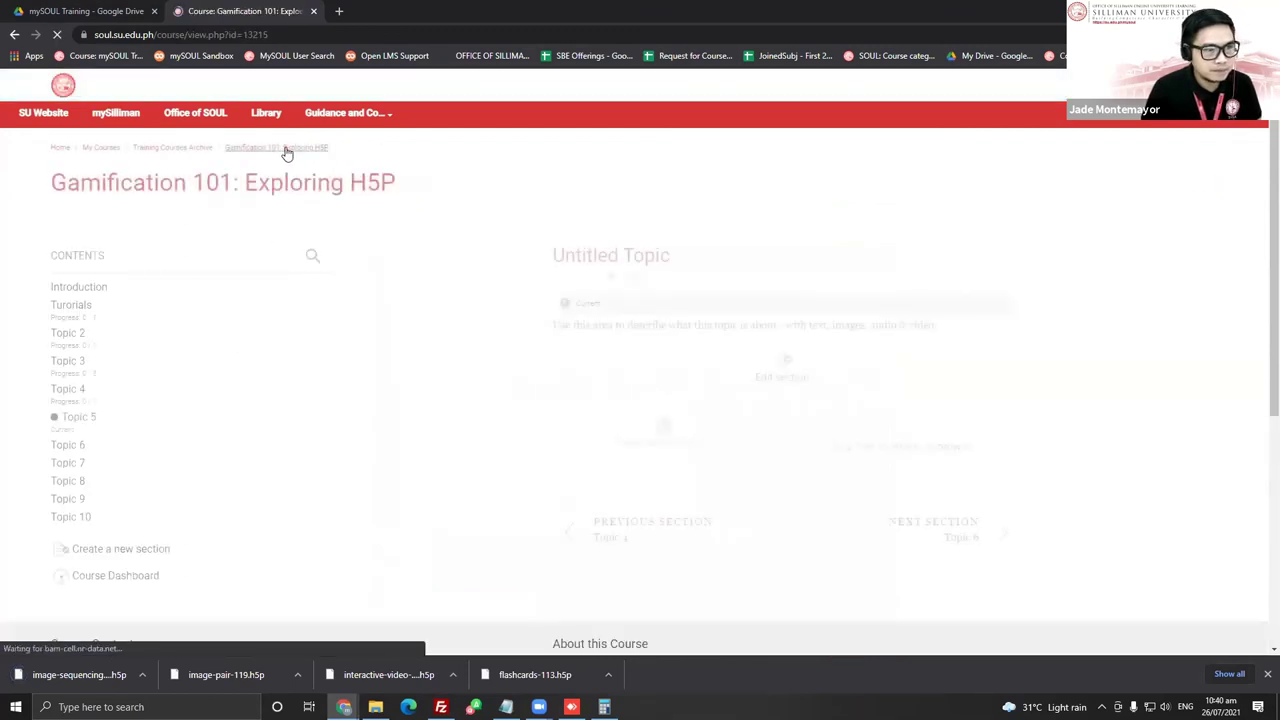
left_click(660, 432)
left_click(748, 400)
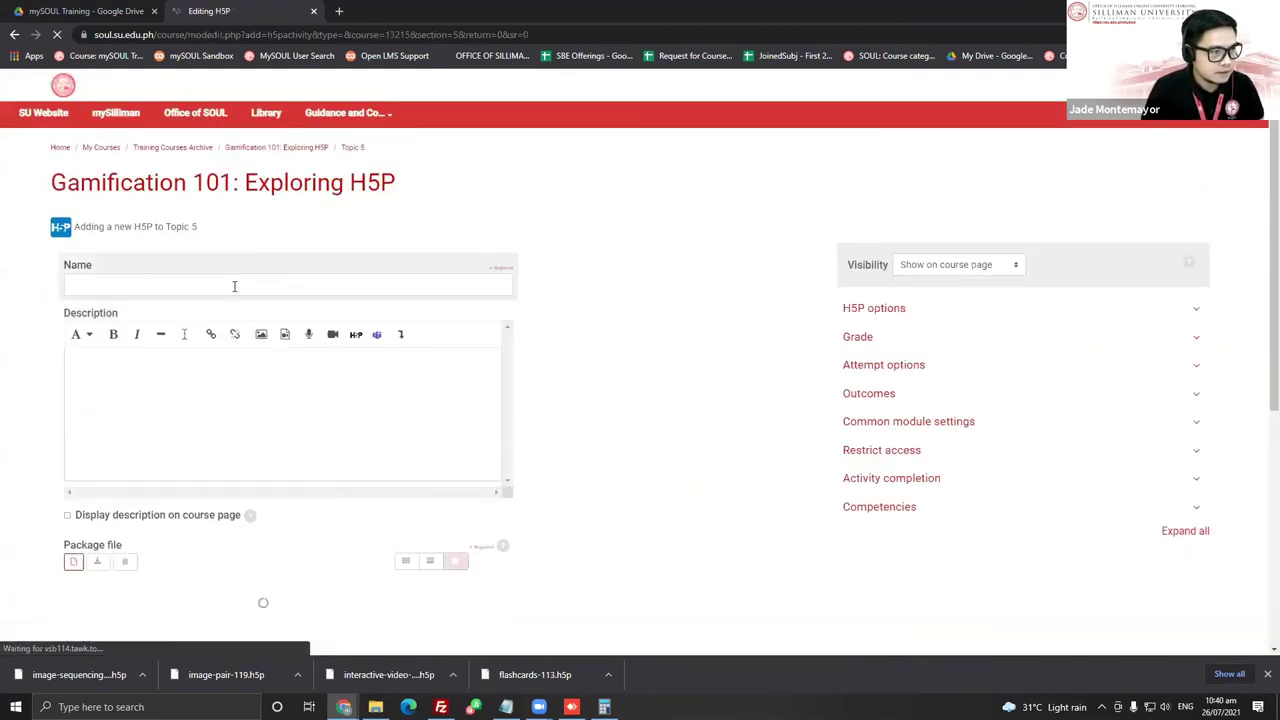
Name the new H5P activity "Sample Image Sequencing"
left_click(234, 286)
type("SAmple")
key("BackSpace")
key("BackSpace")
key("BackSpace")
key("BackSpace")
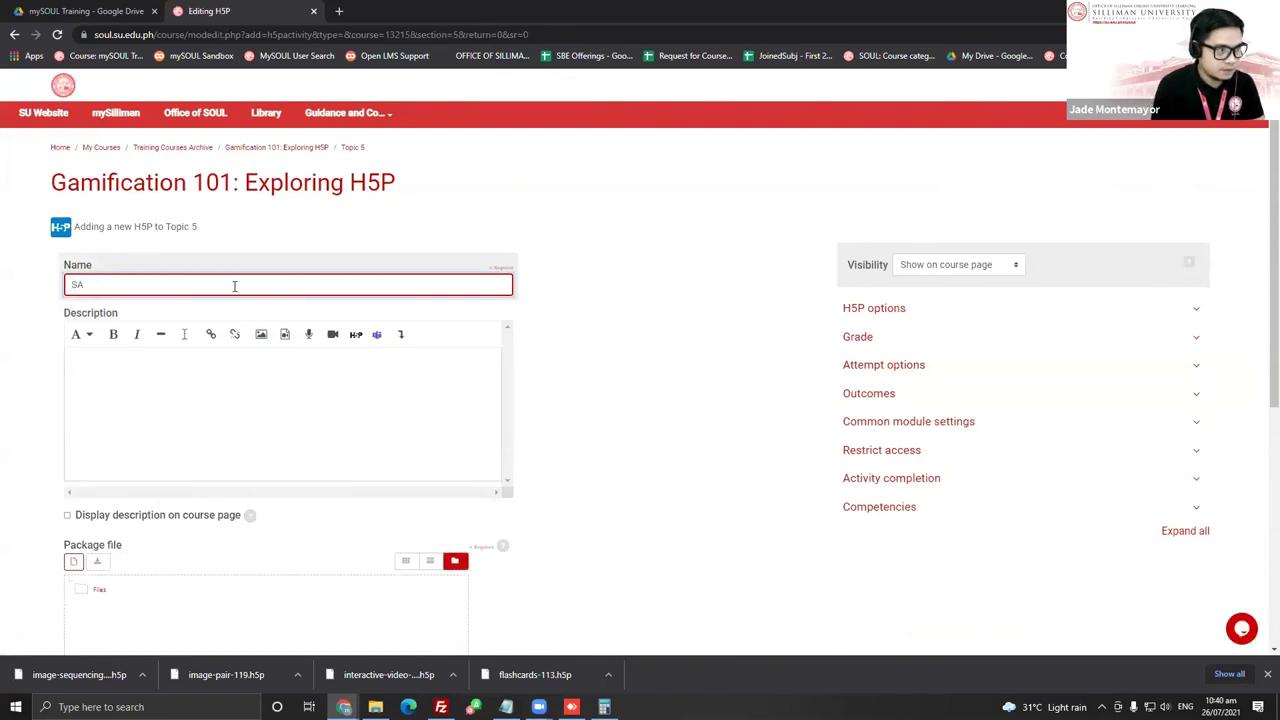
type("mage P")
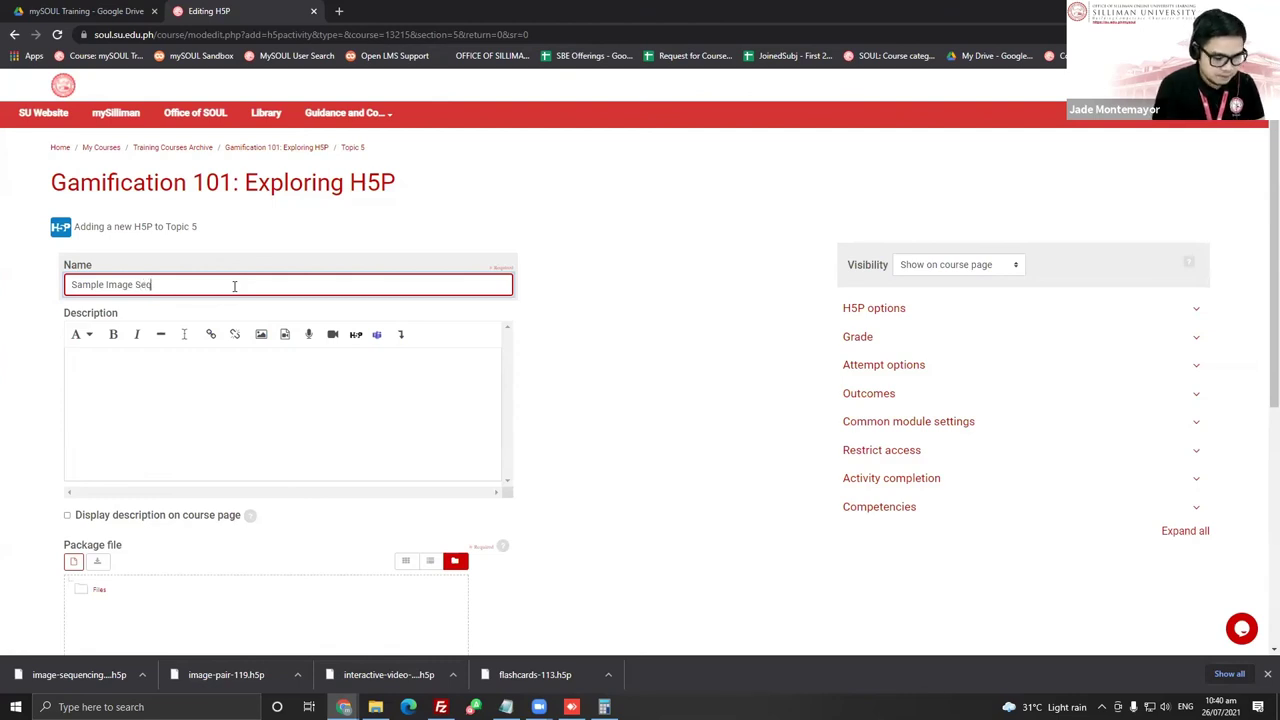
type("ing")
key("BackSpace")
key("BackSpace")
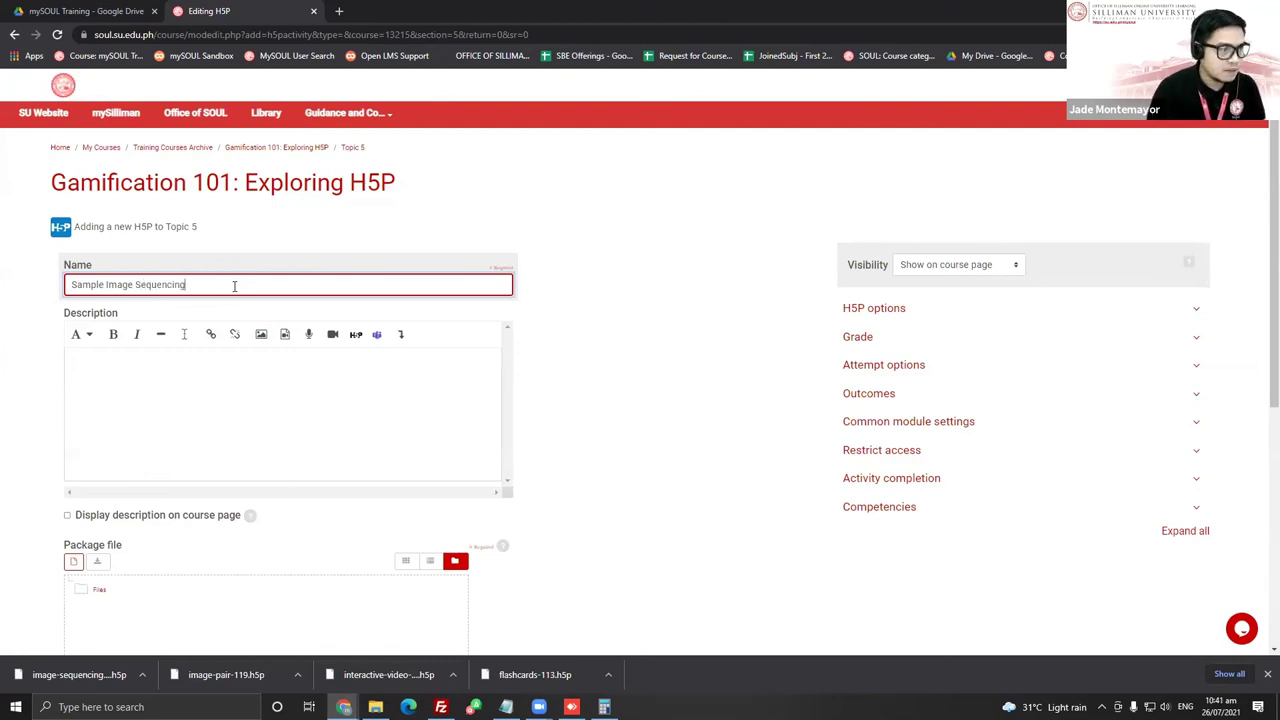
Upload image-sequencing-122.h5p from the Downloads folder as the package file, and save and display the activity
scroll(270, 557, "down", 1)
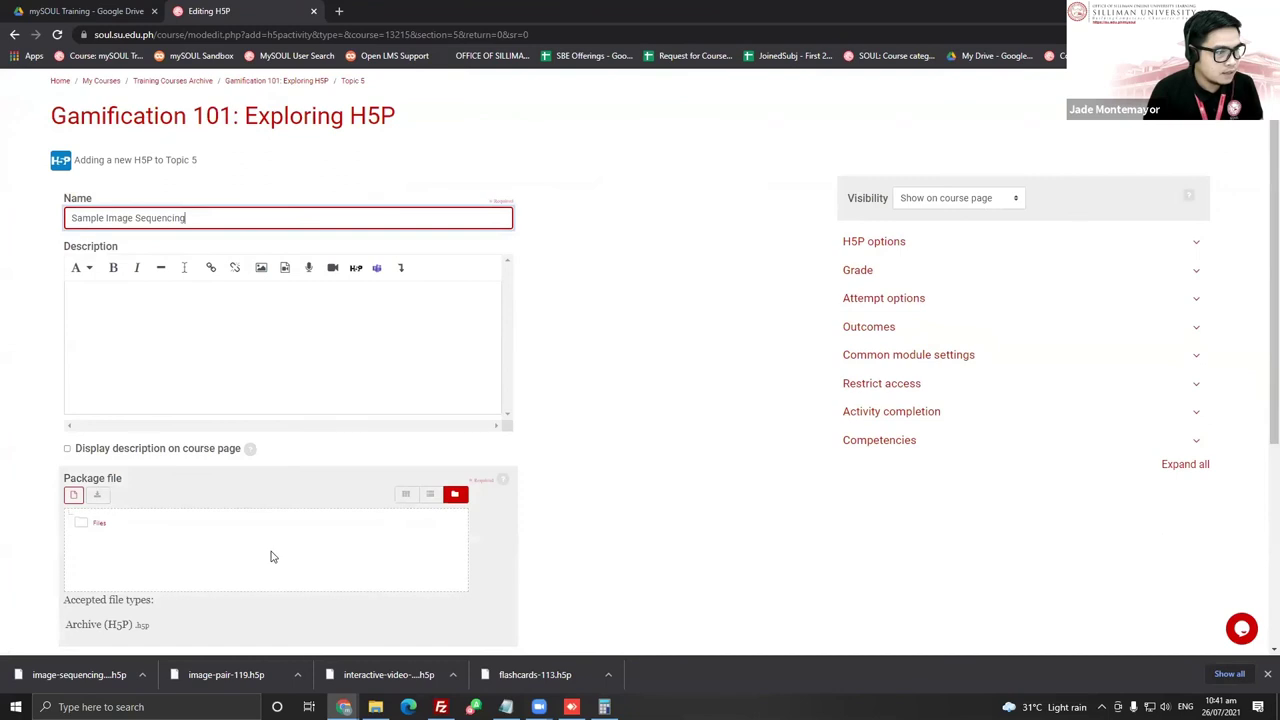
left_click(72, 500)
left_click(526, 291)
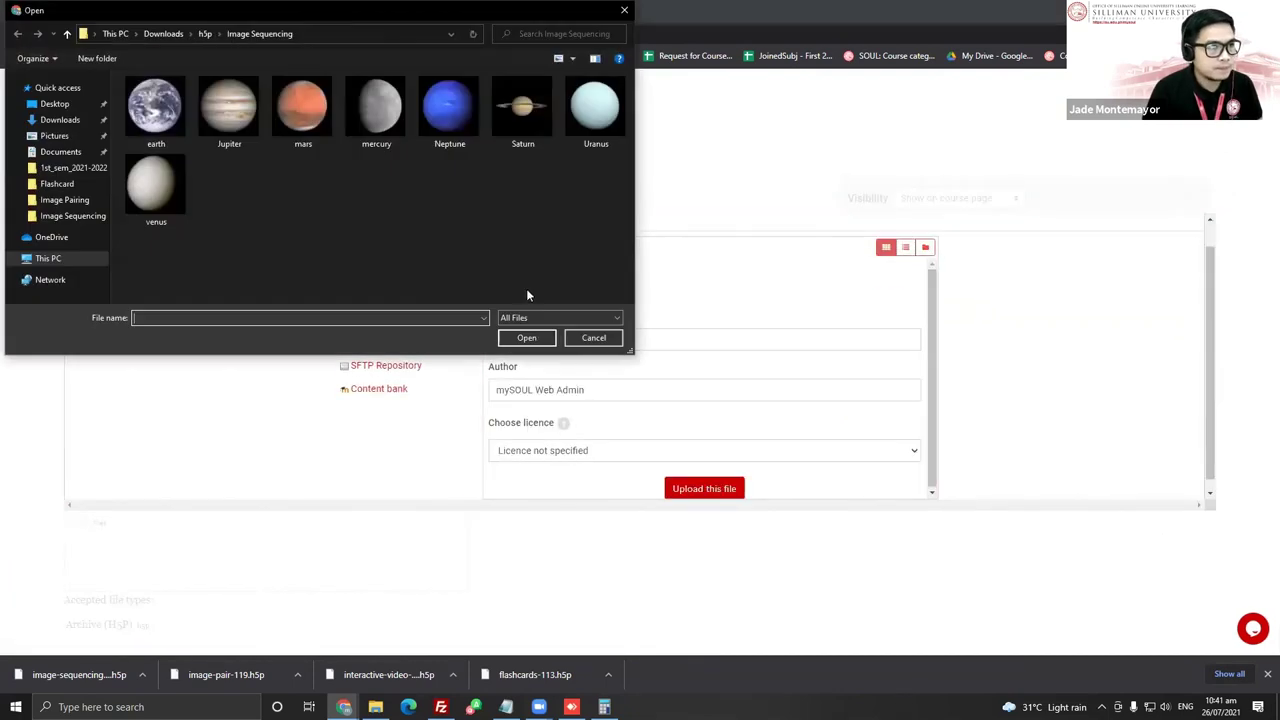
left_click(60, 119)
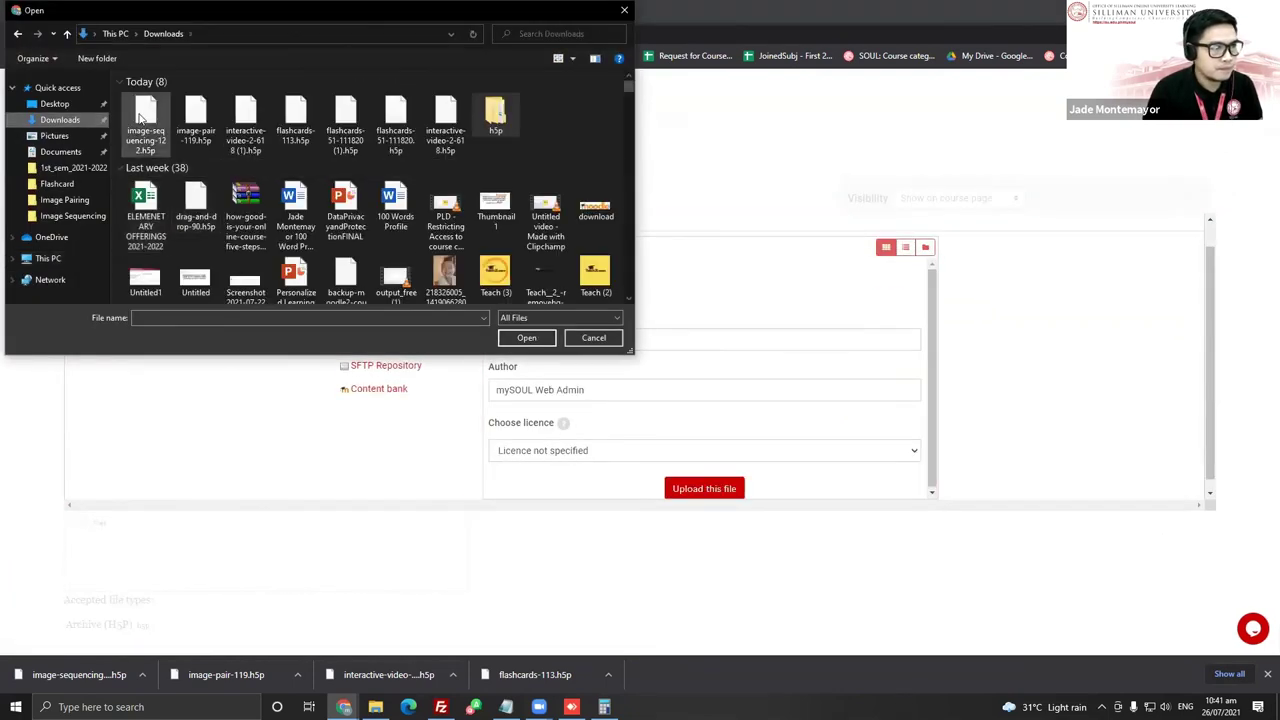
double_click(143, 120)
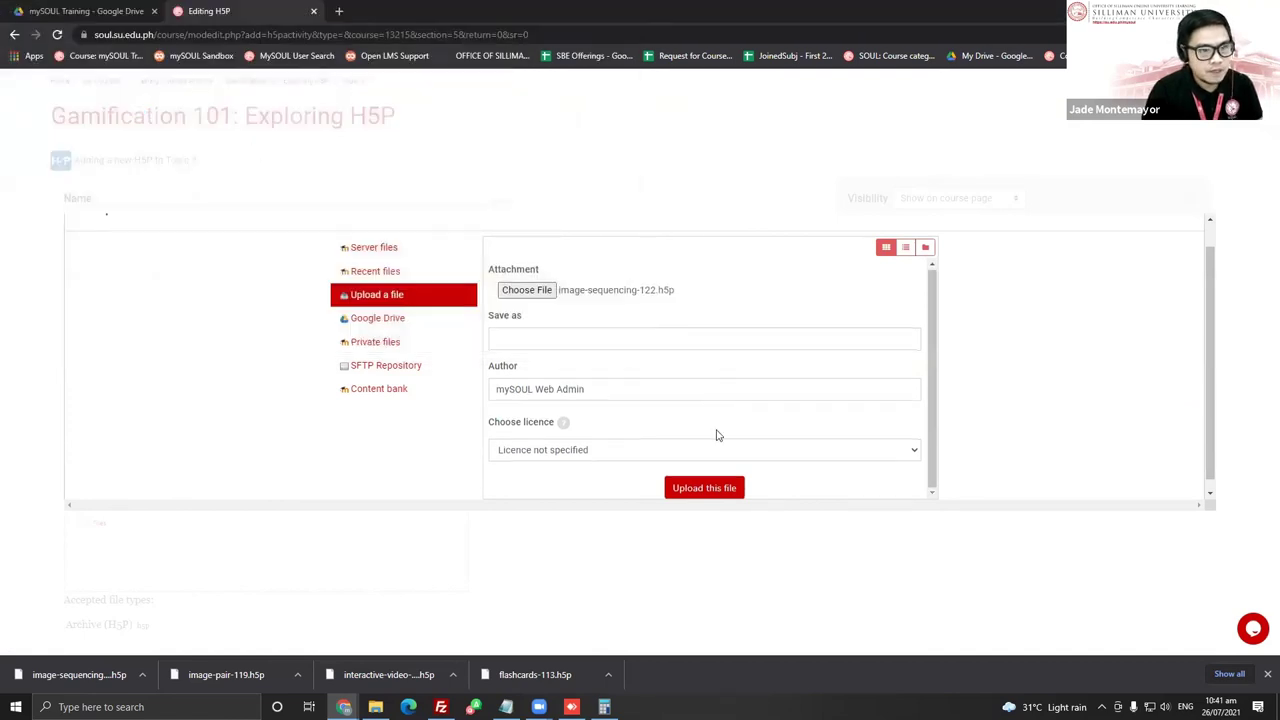
left_click(705, 489)
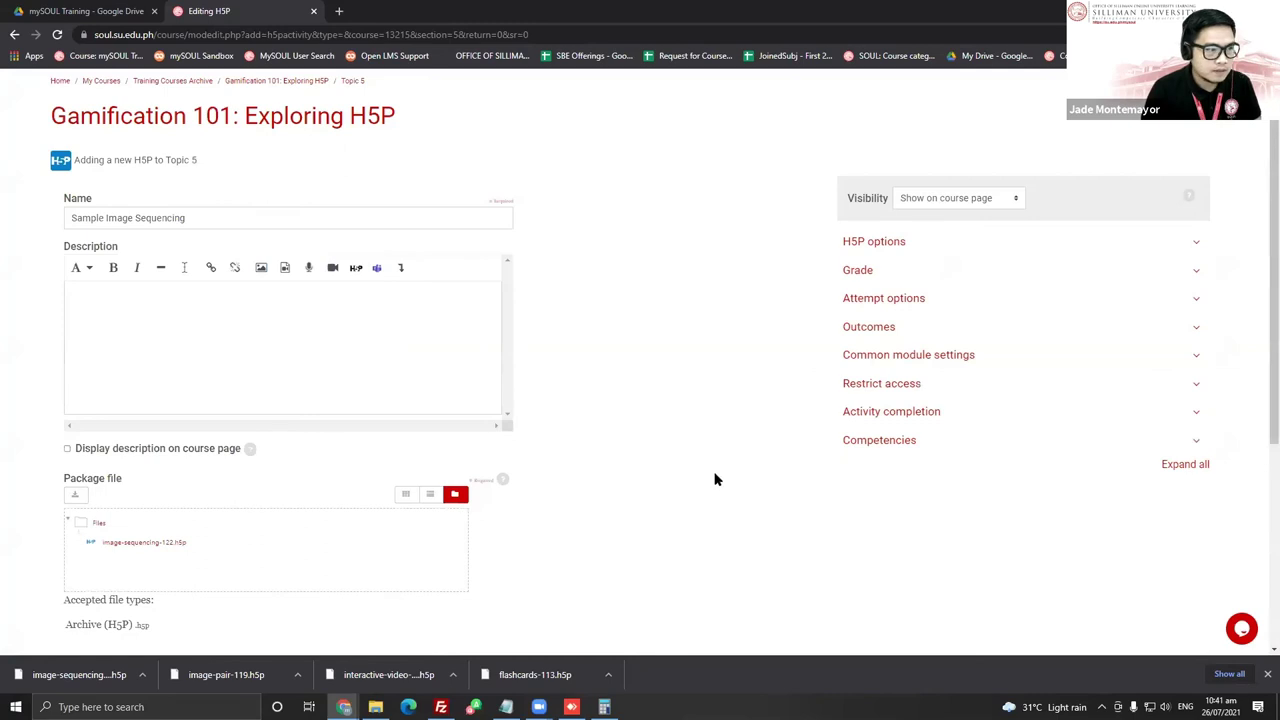
scroll(714, 480, "down", 2)
left_click(200, 506)
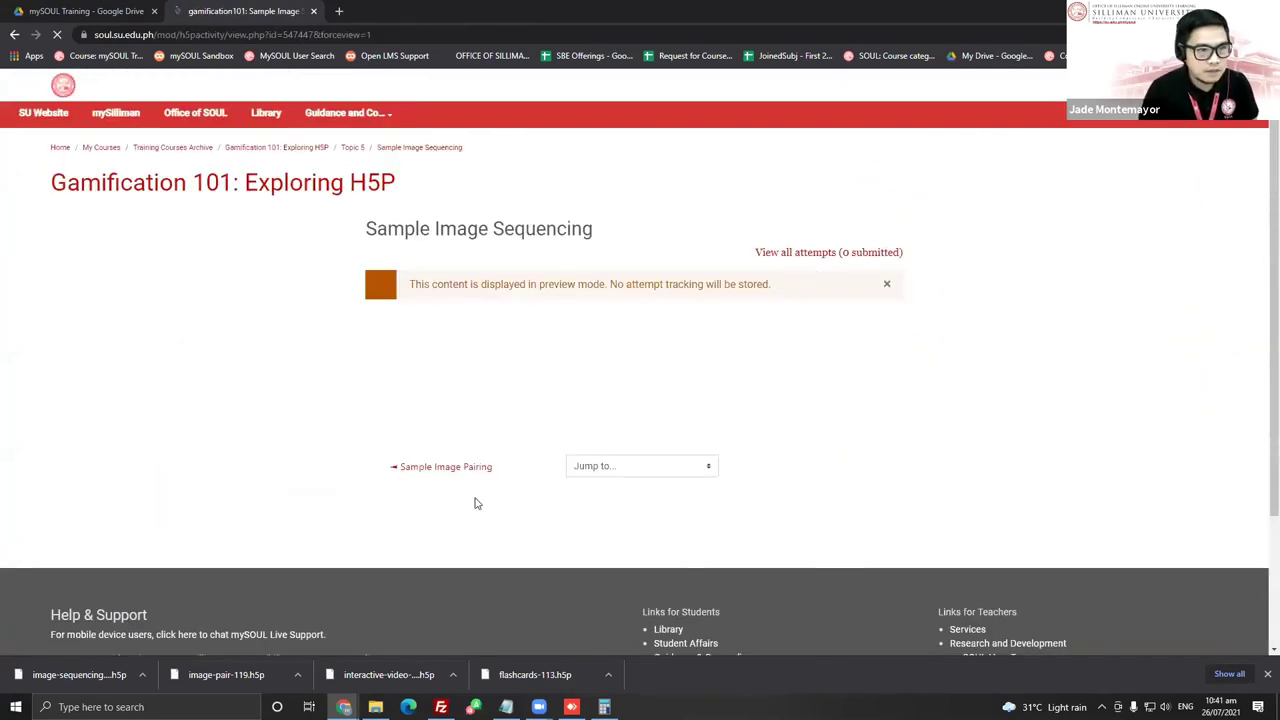
Test the Sample Image Sequencing activity by rearranging several planet images and checking the answer
scroll(952, 485, "down", 2)
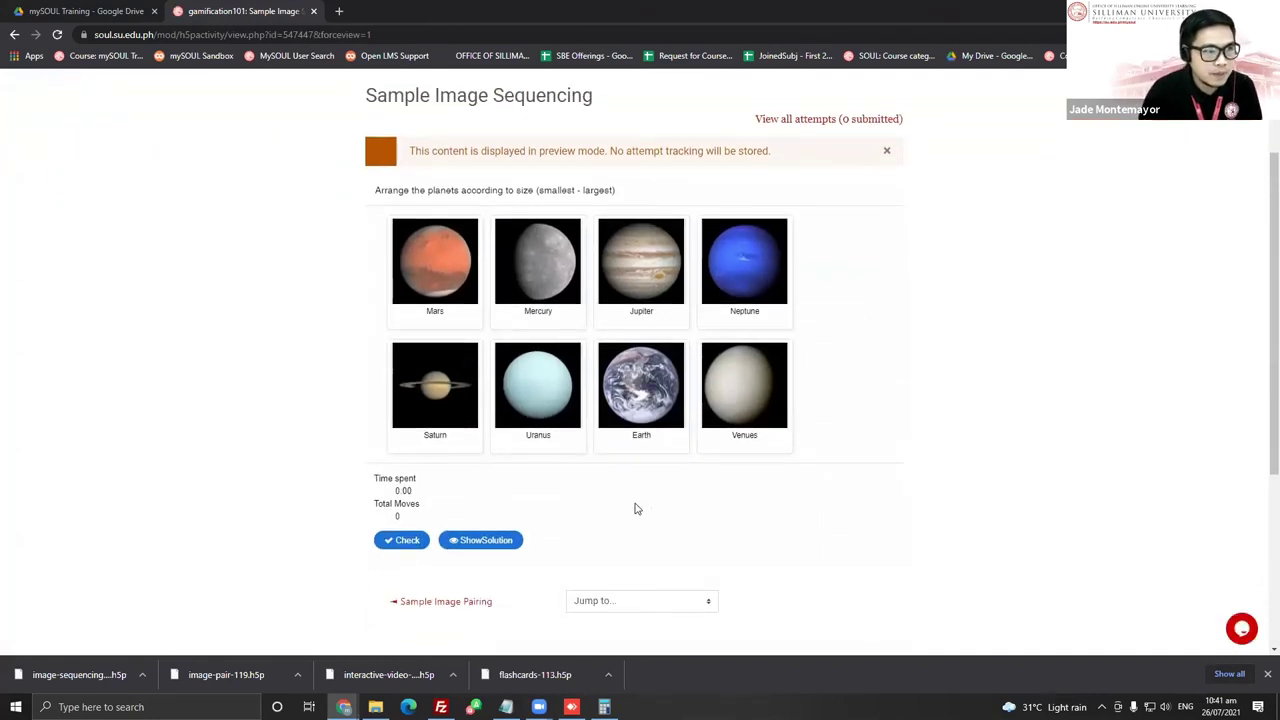
left_click_drag(375, 193, 644, 194)
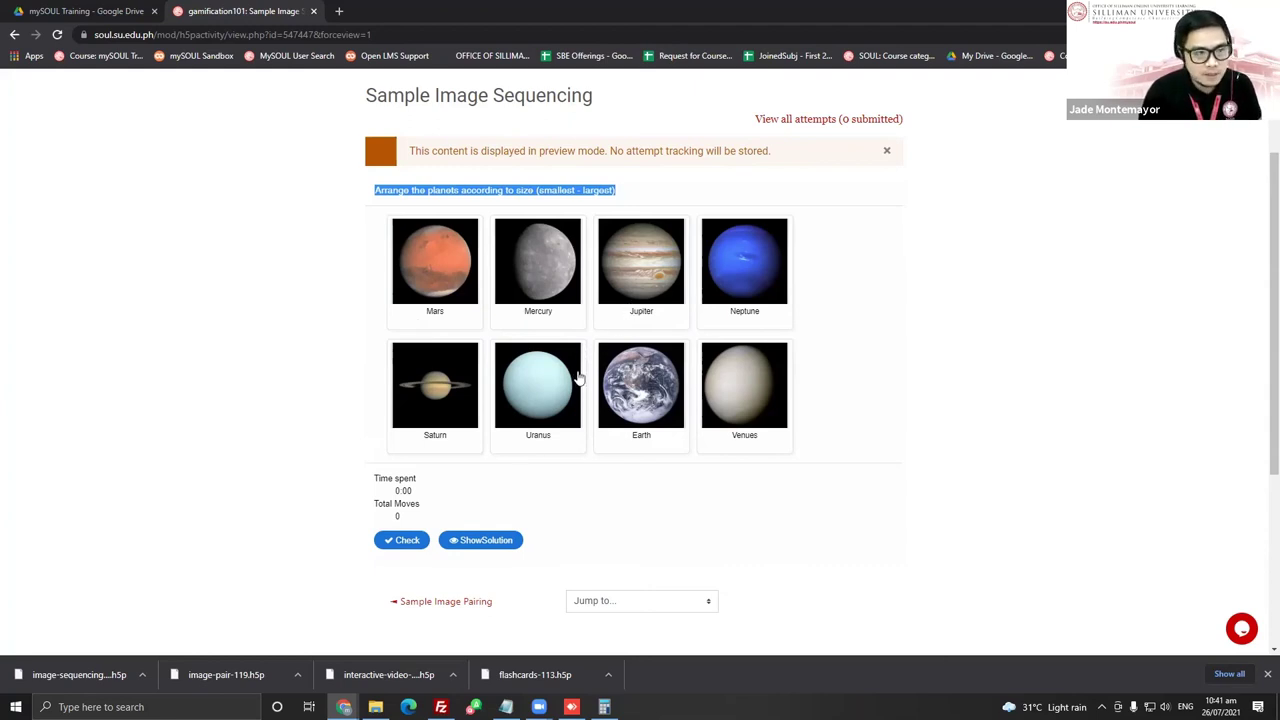
left_click_drag(745, 405, 434, 281)
left_click_drag(740, 285, 432, 282)
left_click_drag(680, 402, 445, 282)
left_click_drag(538, 374, 430, 295)
left_click_drag(538, 385, 440, 295)
left_click_drag(435, 385, 470, 320)
left_click_drag(538, 385, 463, 316)
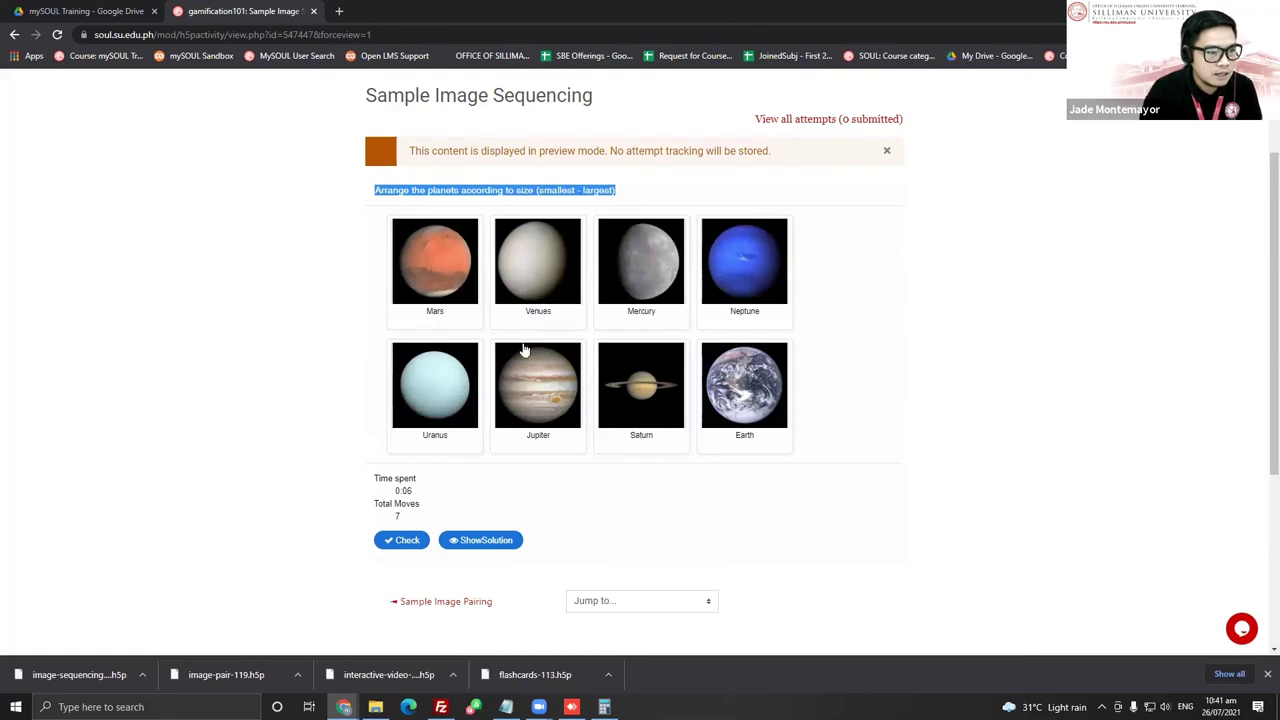
left_click(403, 541)
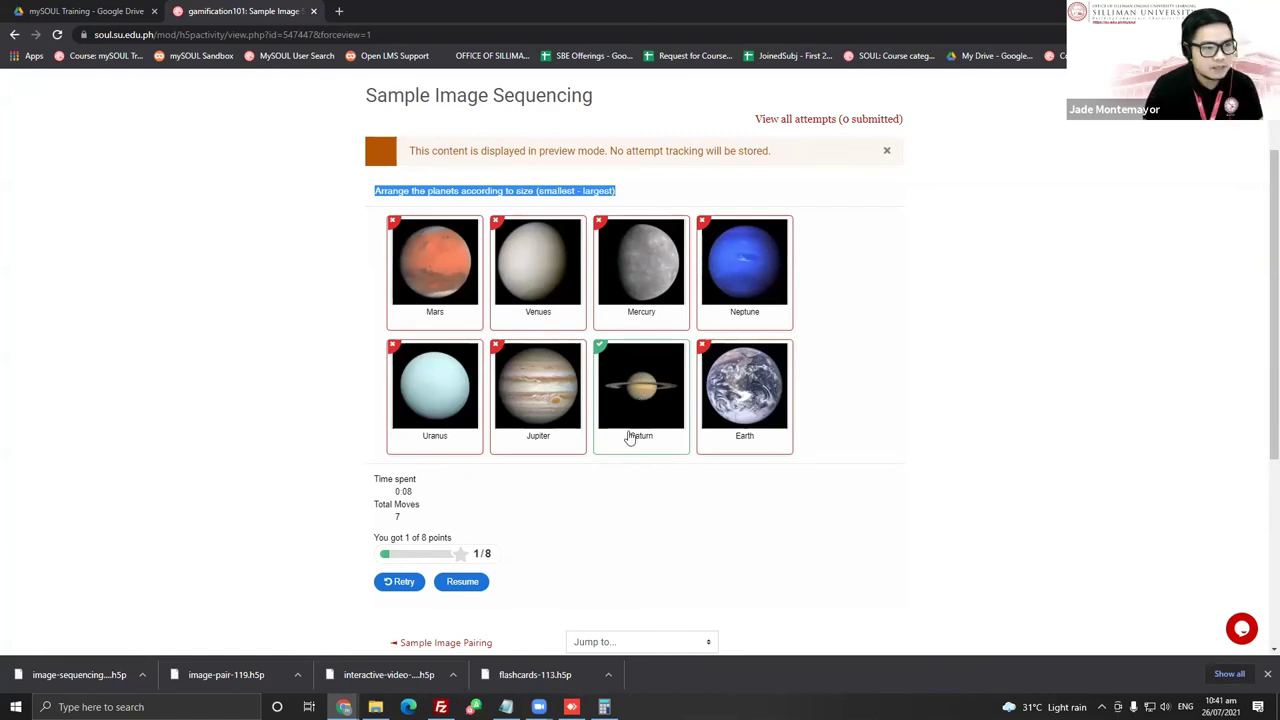
Resume the attempt to reveal the correct planet order, and restart the activity with a retry
left_click(462, 581)
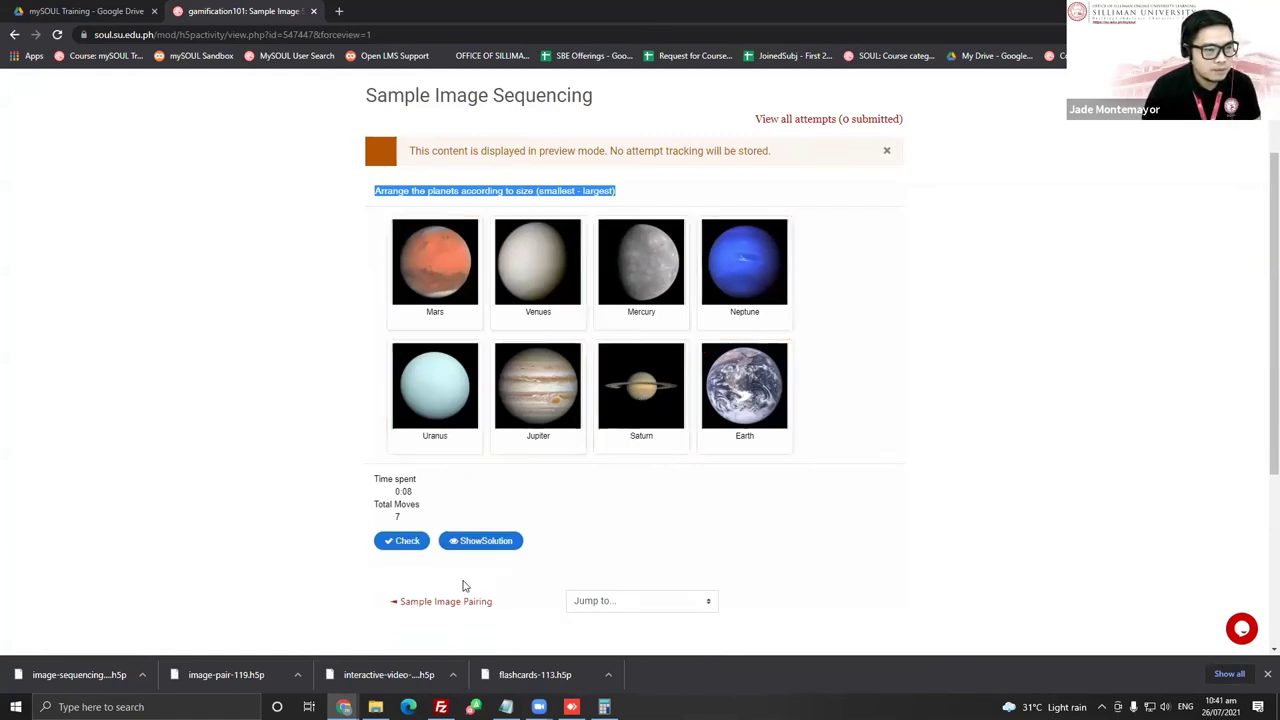
left_click(484, 541)
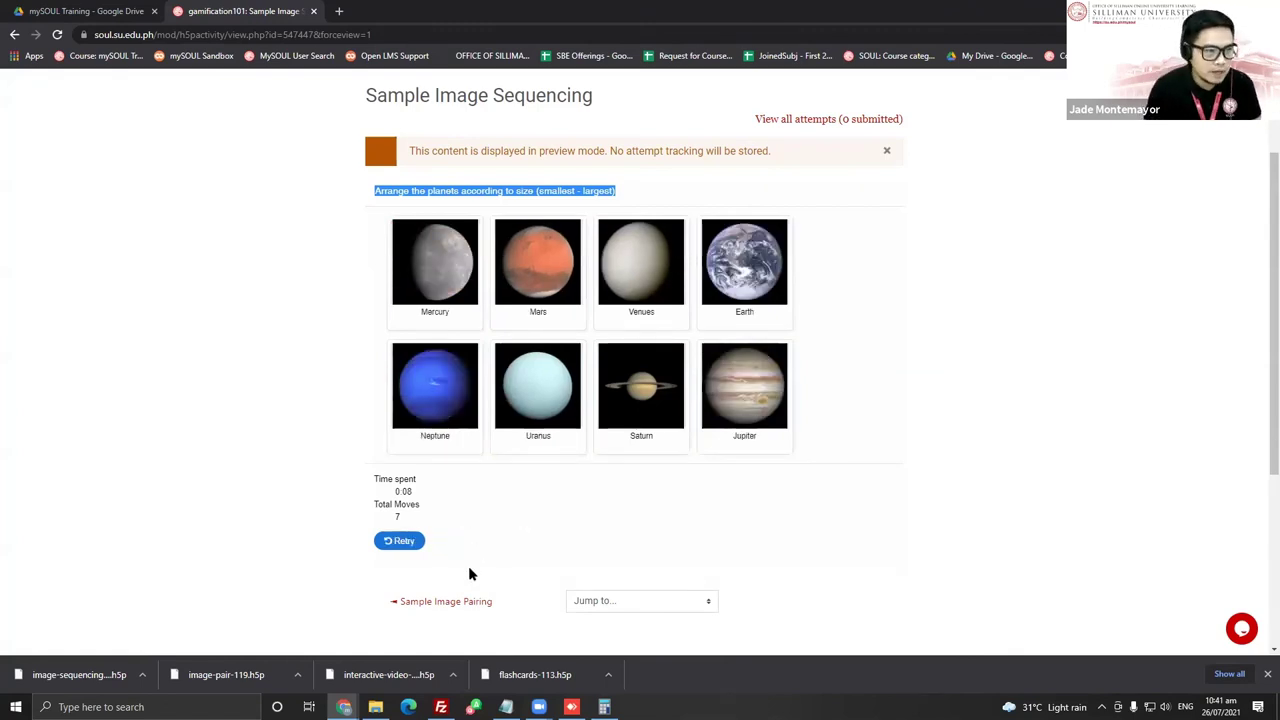
left_click(401, 543)
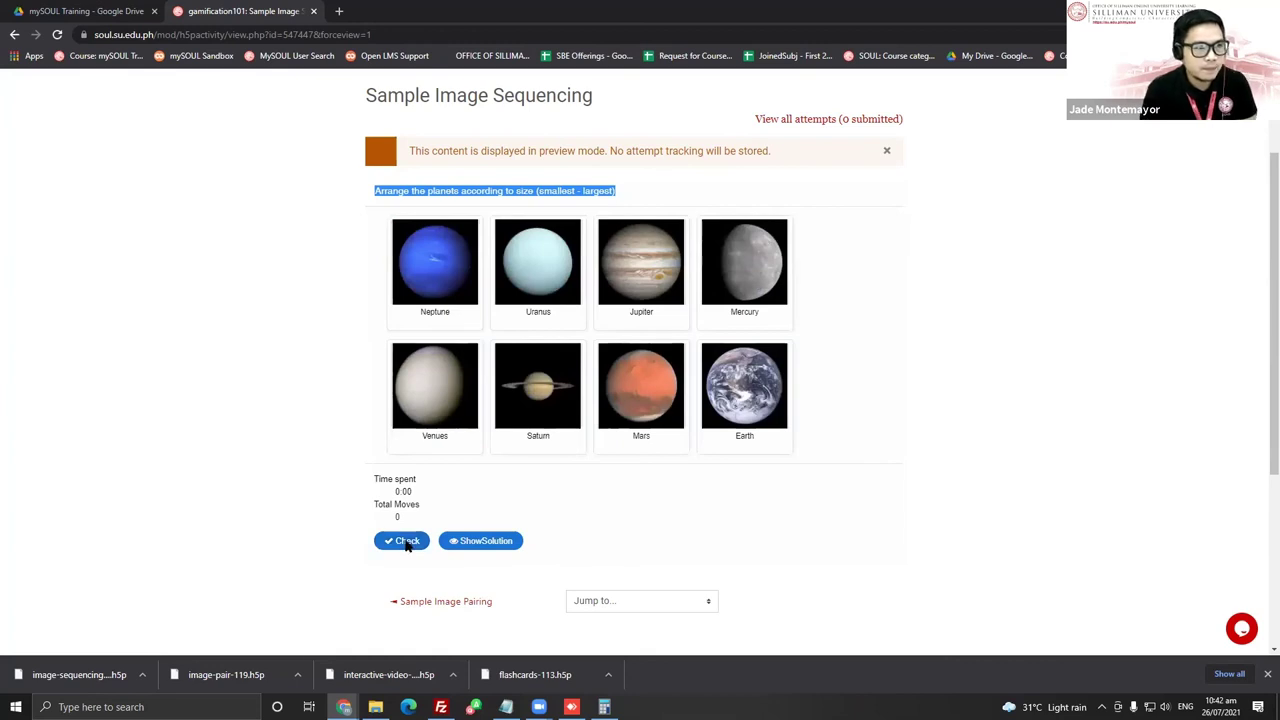
Return to the Gamification 101 course page and open the Examples & downloads page of h5p.org in a new browser tab
scroll(424, 528, "up", 2)
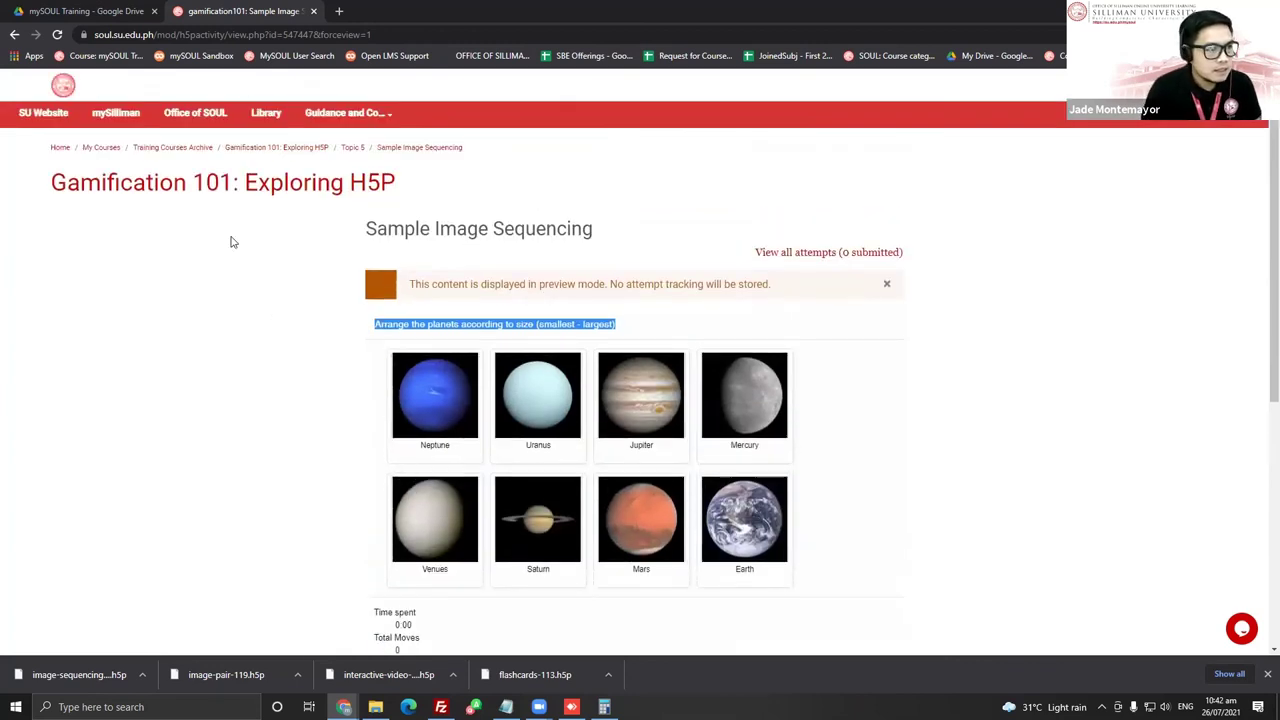
left_click(243, 194)
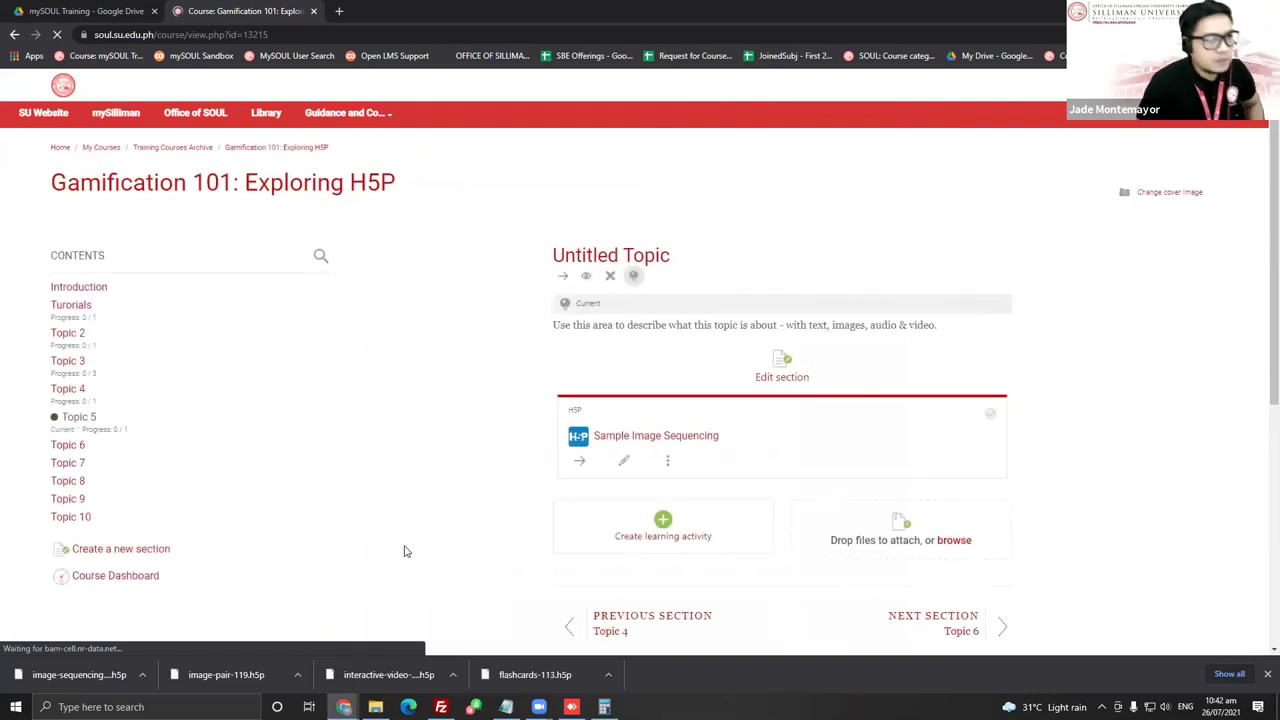
left_click(339, 11)
type("h5p.org")
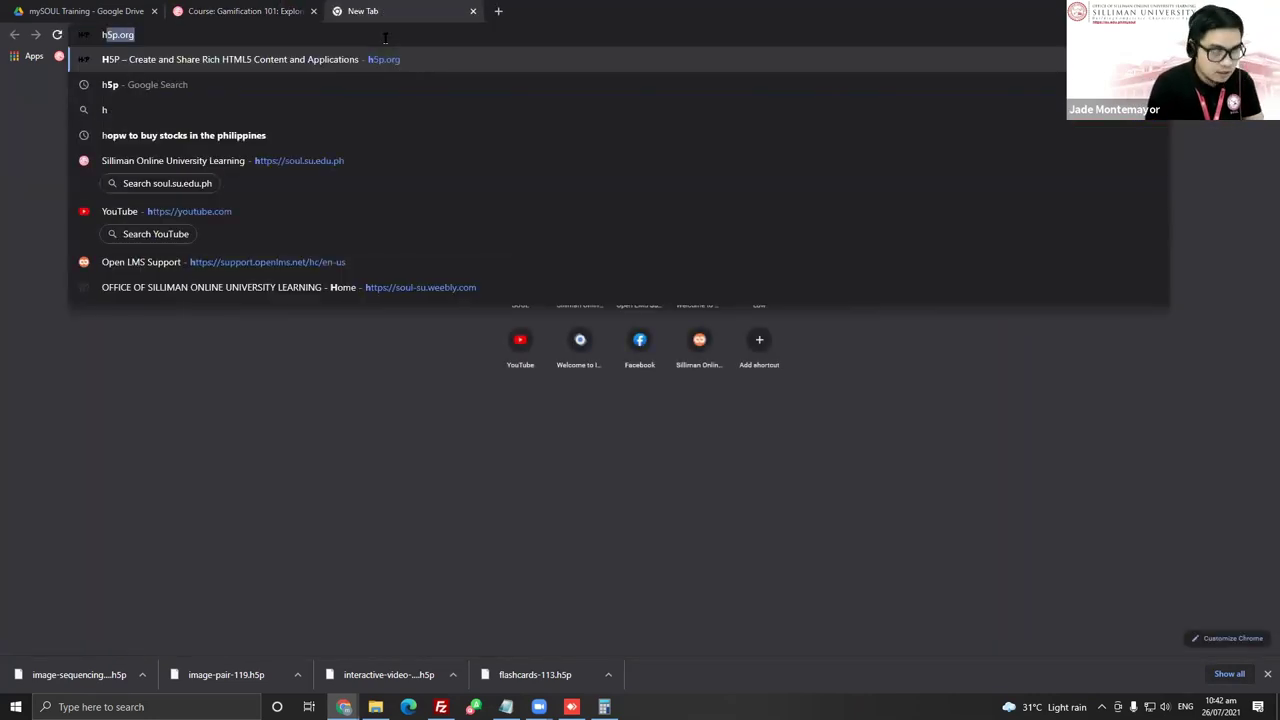
key("Return")
left_click(578, 114)
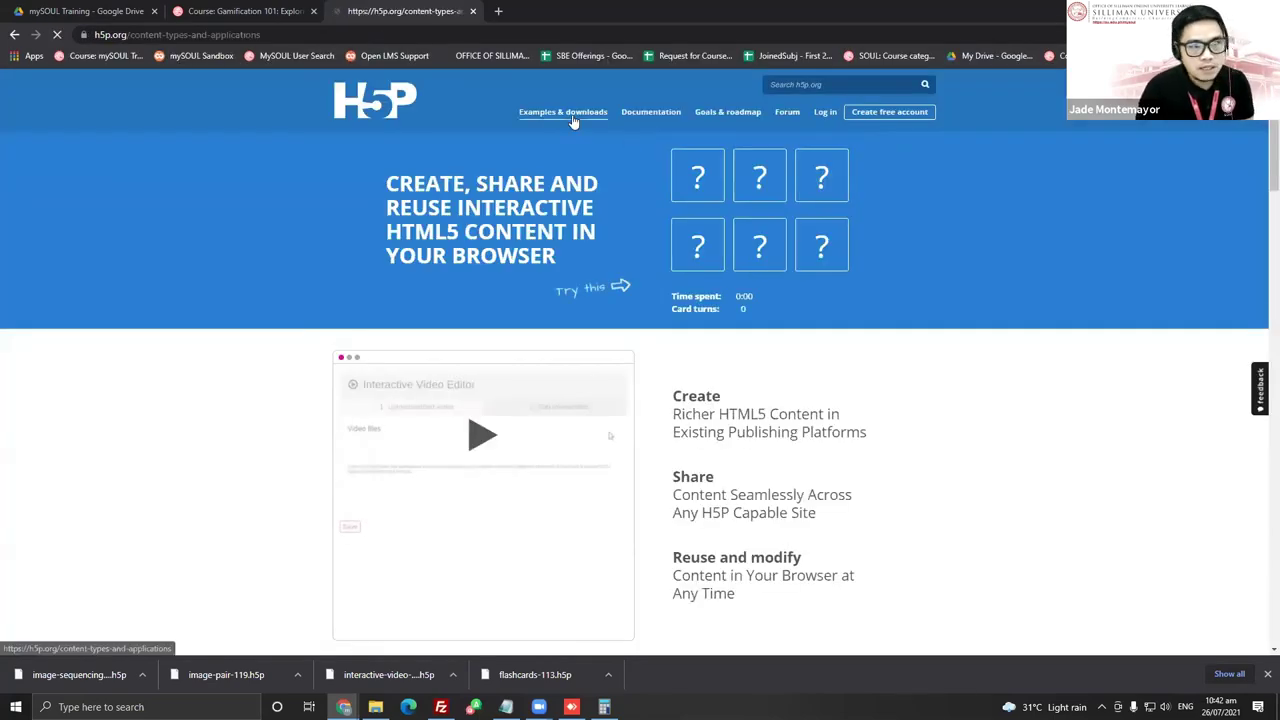
Browse the list of H5P content types to see which activity types are offered
scroll(940, 425, "down", 10)
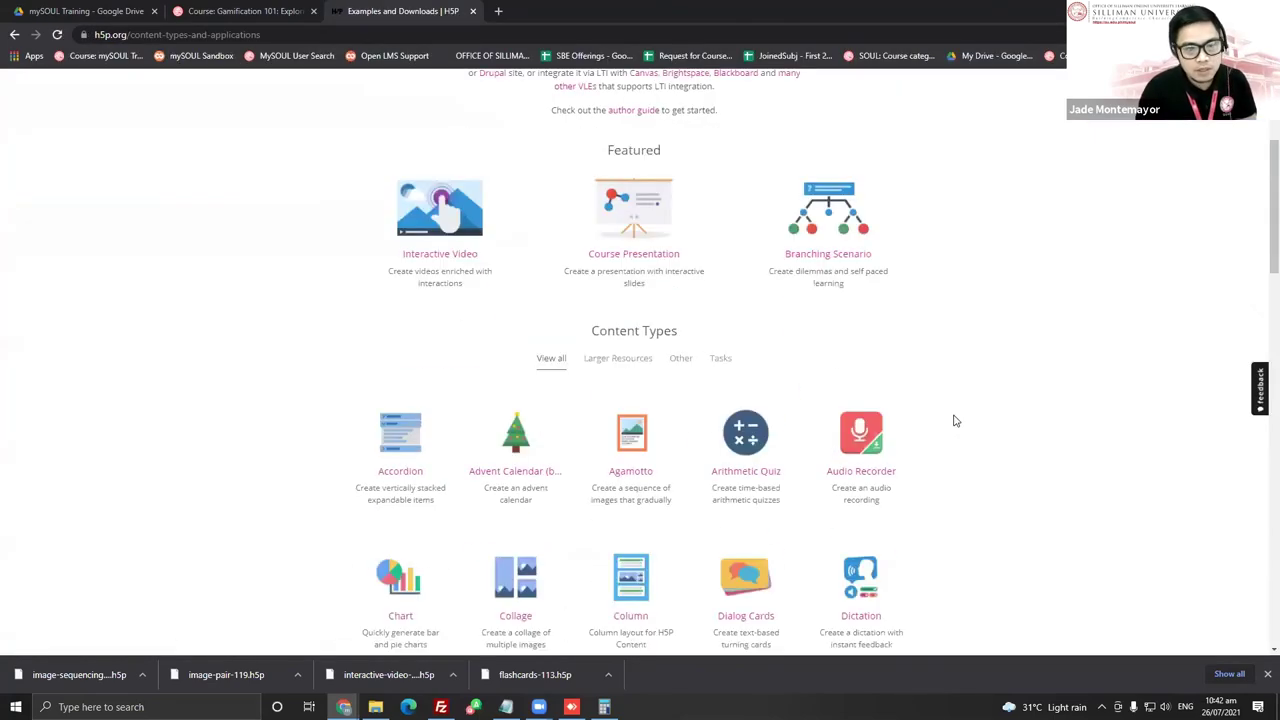
scroll(946, 425, "down", 6)
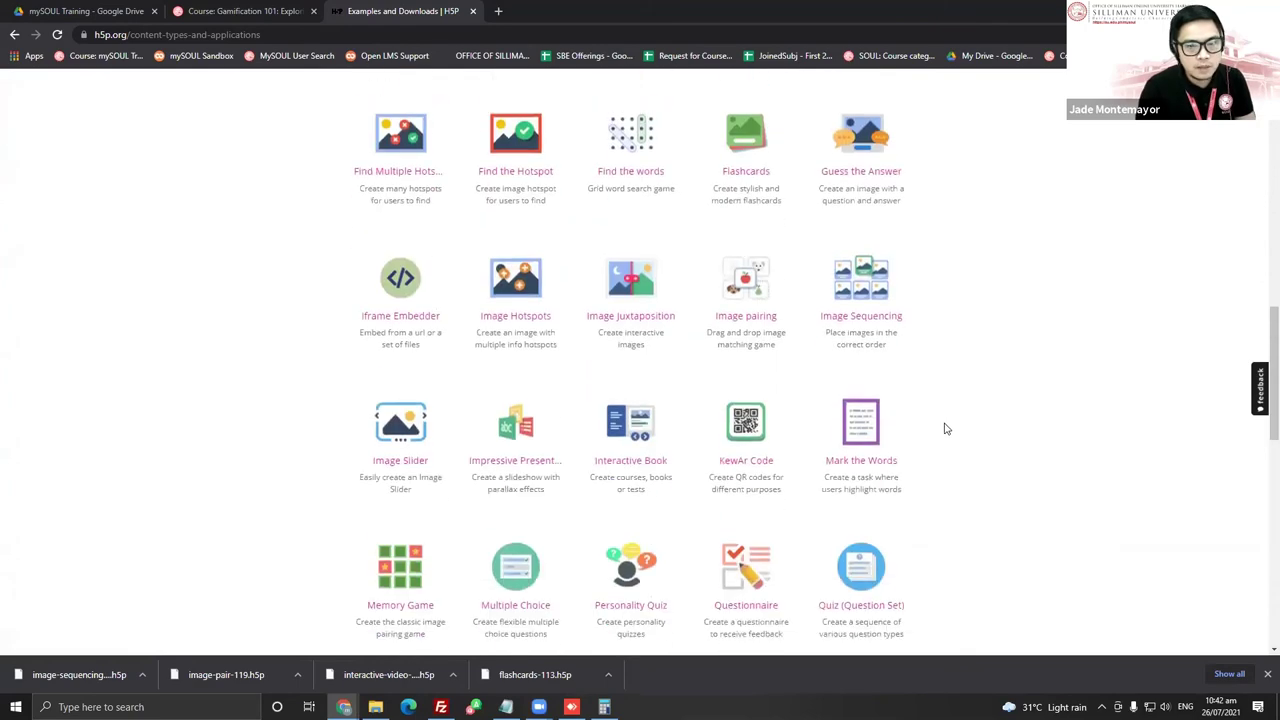
scroll(940, 445, "down", 2)
scroll(930, 440, "up", 6)
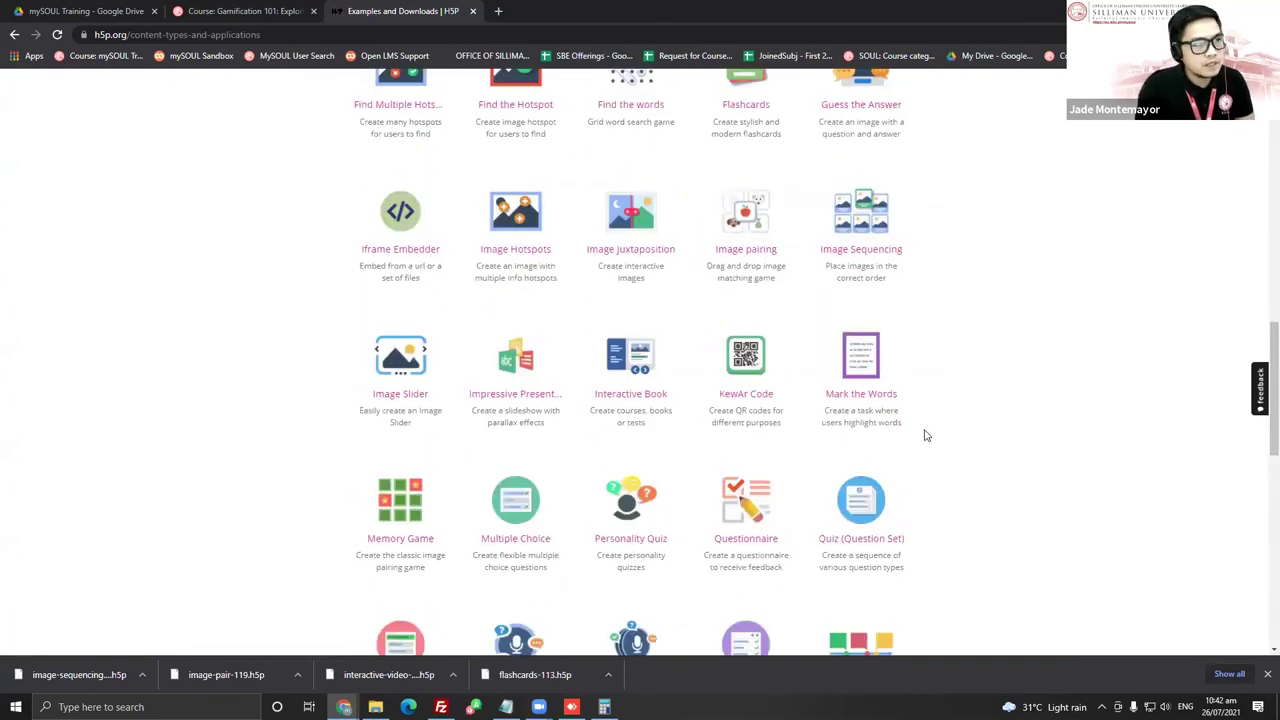
scroll(899, 445, "up", 2)
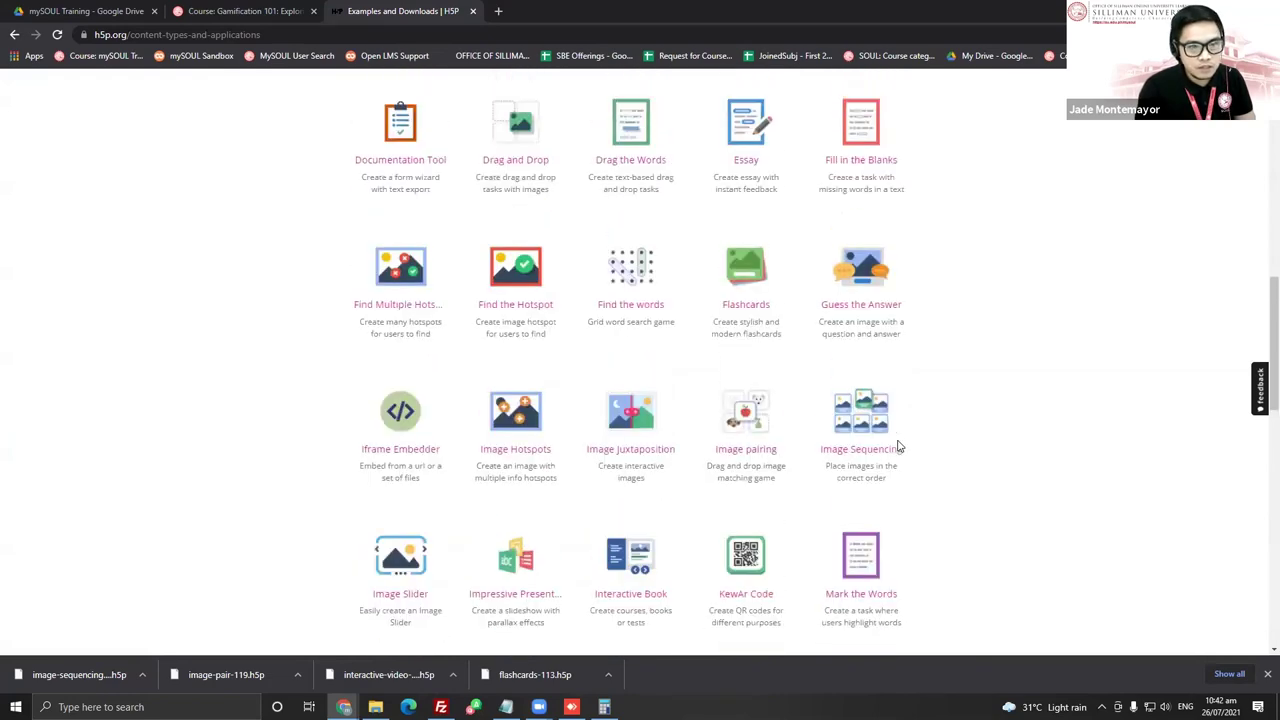
scroll(899, 445, "up", 1)
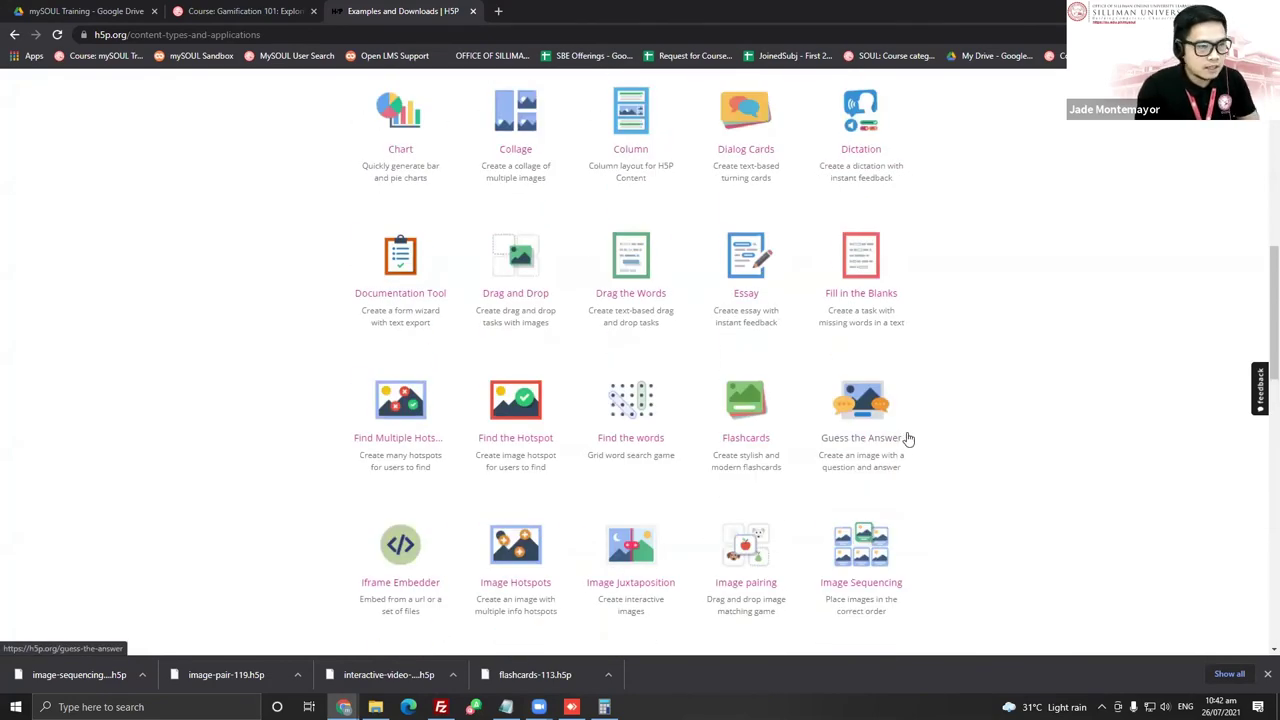